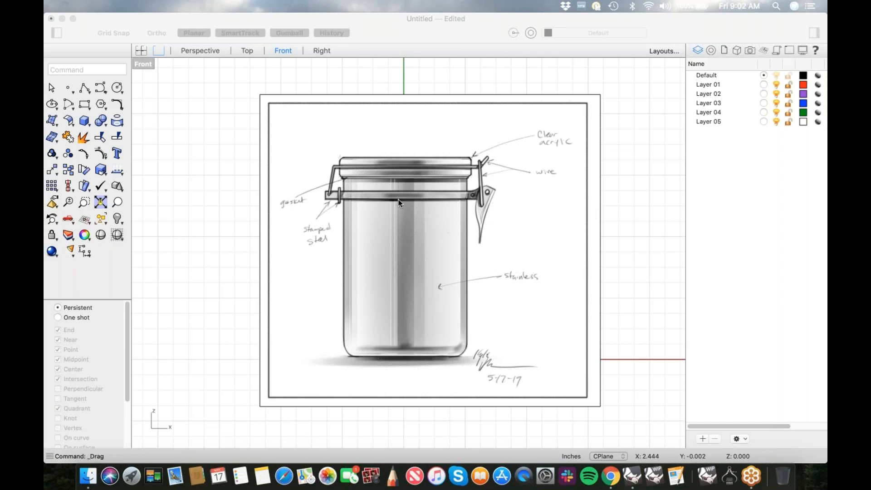
Delete the existing canister sketch picture from the Front view
scroll(406, 209, "up", 2)
scroll(406, 209, "down", 2)
scroll(406, 208, "up", 2)
scroll(406, 209, "down", 2)
left_click(431, 259)
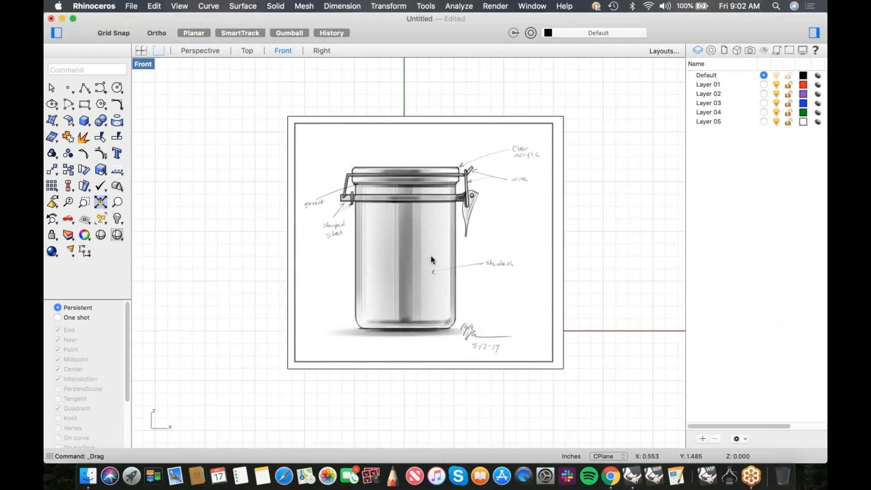
left_click(430, 268)
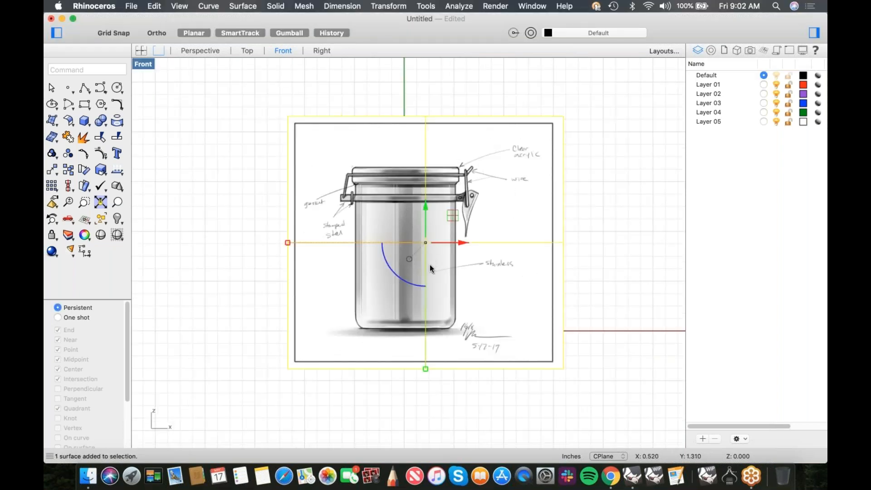
key("Delete")
Insert canister.jpg from the Desktop as a picture frame around the origin in the Front view, and shift it slightly left and down
right_click_drag(436, 270, 414, 260)
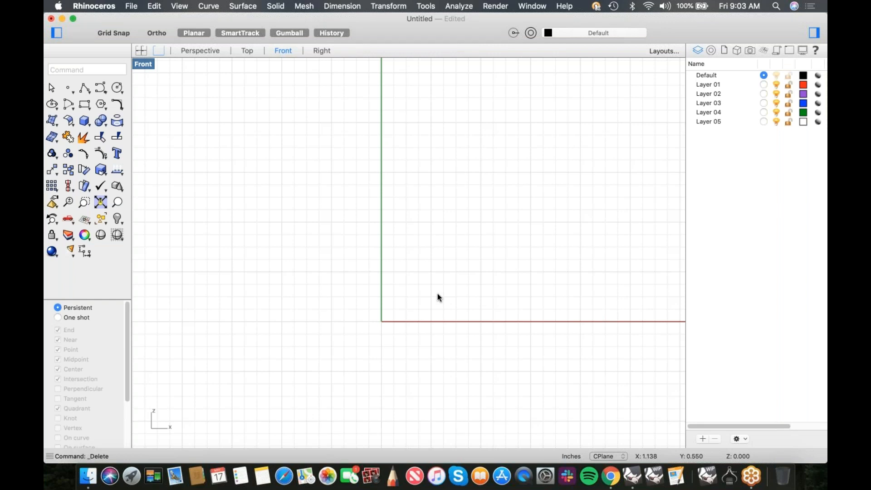
right_click_drag(437, 294, 445, 290)
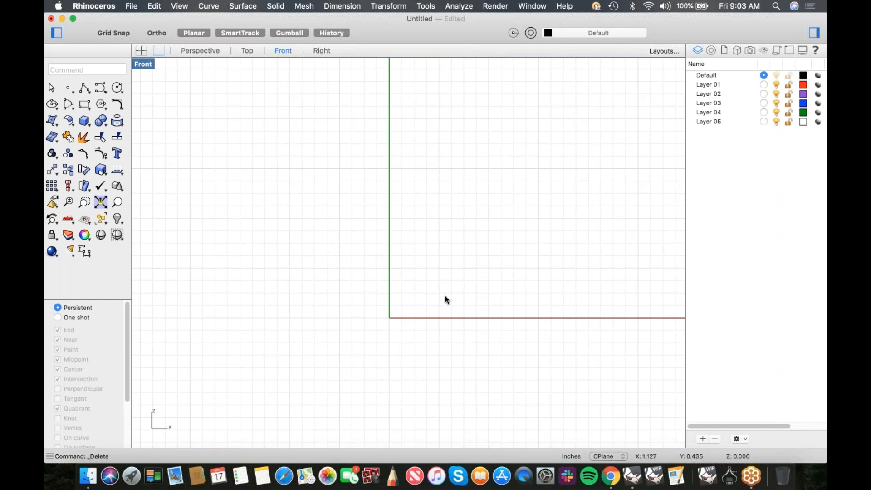
type("PictureFrame")
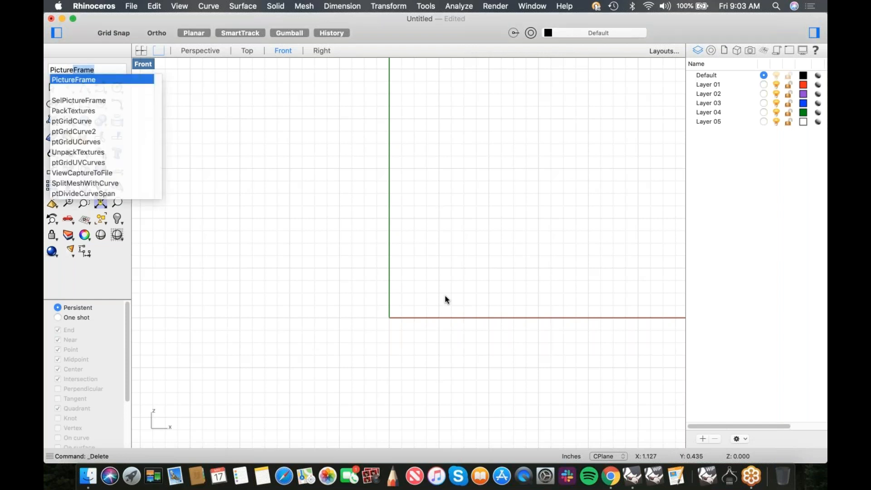
key("Return")
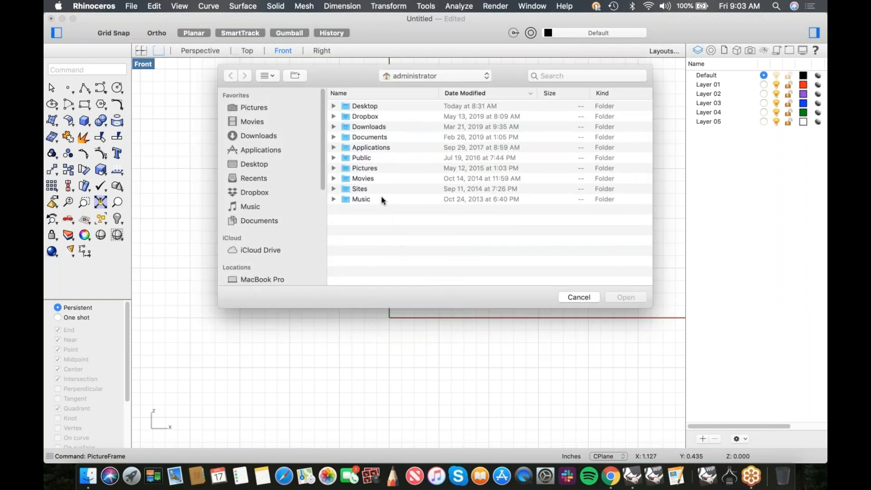
left_click(334, 106)
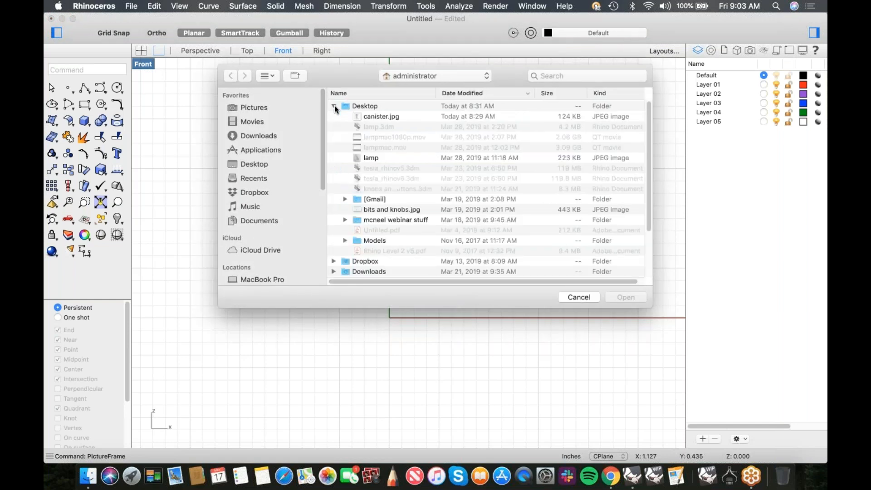
double_click(361, 117)
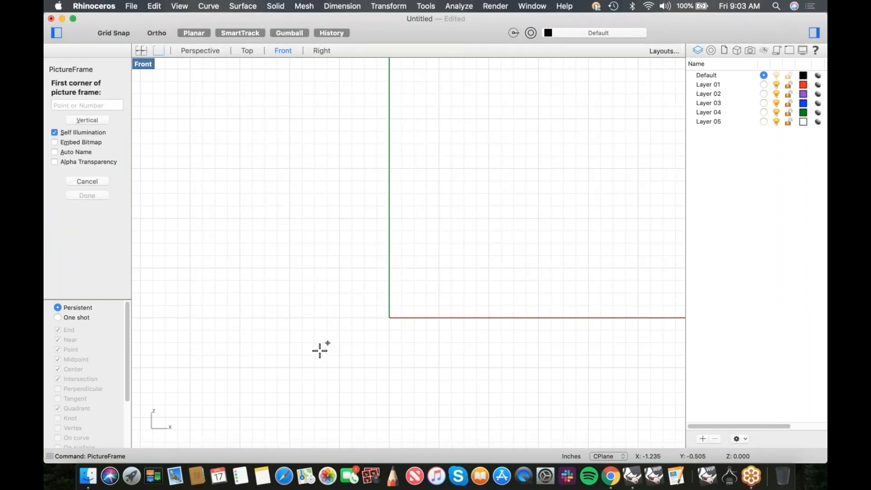
left_click(303, 362)
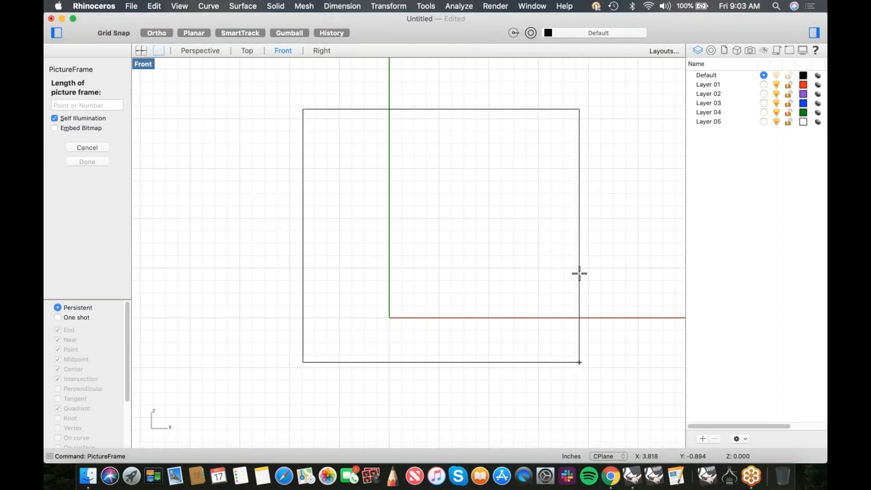
left_click(579, 274)
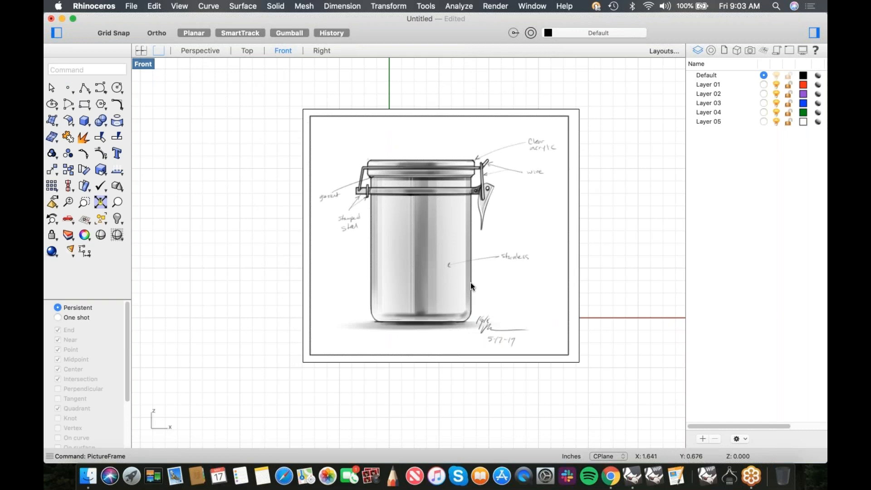
left_click_drag(469, 270, 426, 281)
left_click(145, 78)
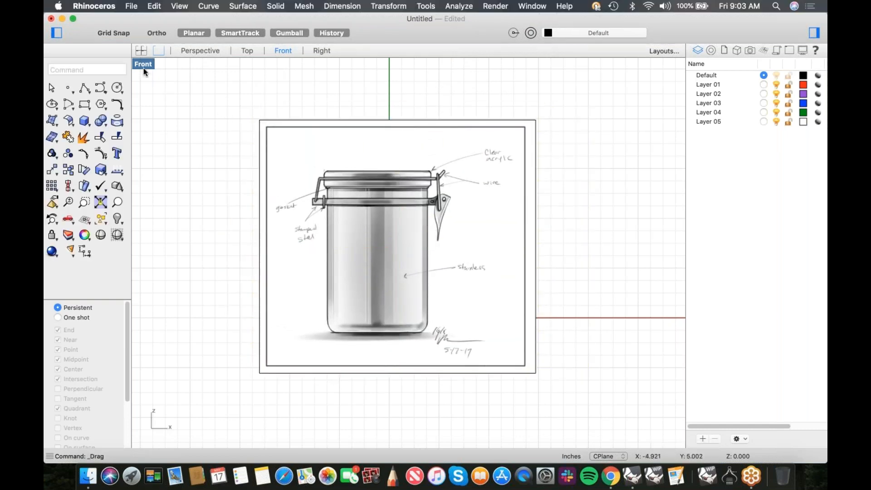
Show all four viewports and move the canister picture slightly back along the y axis in the Perspective view
double_click(143, 65)
right_click_drag(565, 155, 541, 159)
left_click(546, 149)
left_click_drag(541, 150, 571, 139)
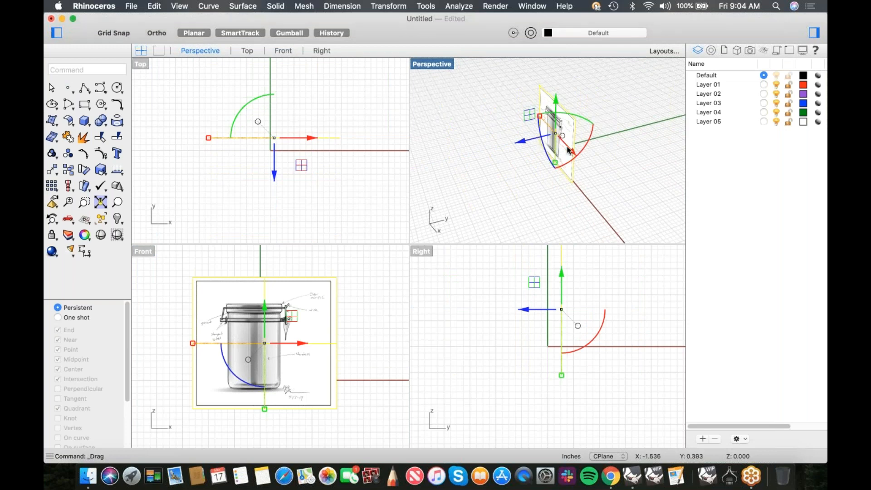
right_click_drag(517, 152, 518, 153)
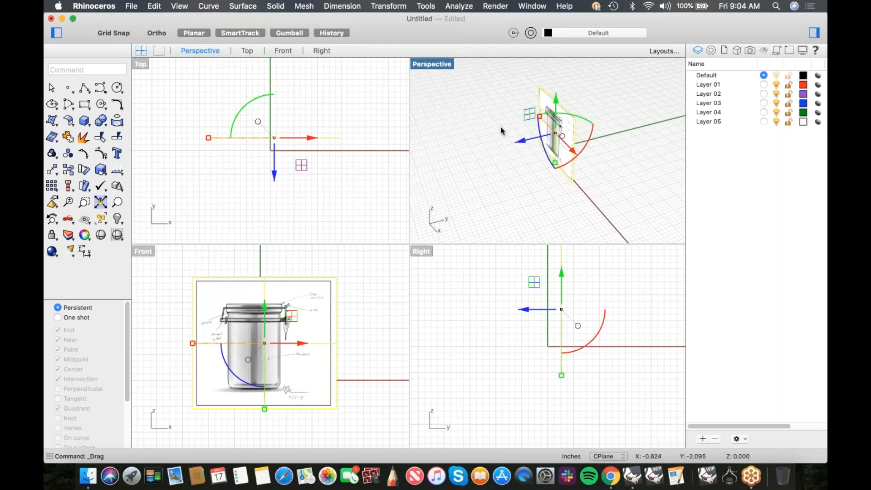
Try copying the picture forward in the maximized Perspective view, rotating and shrinking the copy, and delete that copy
double_click(438, 64)
scroll(410, 234, "up", 2)
right_click_drag(410, 236, 413, 260, "shift")
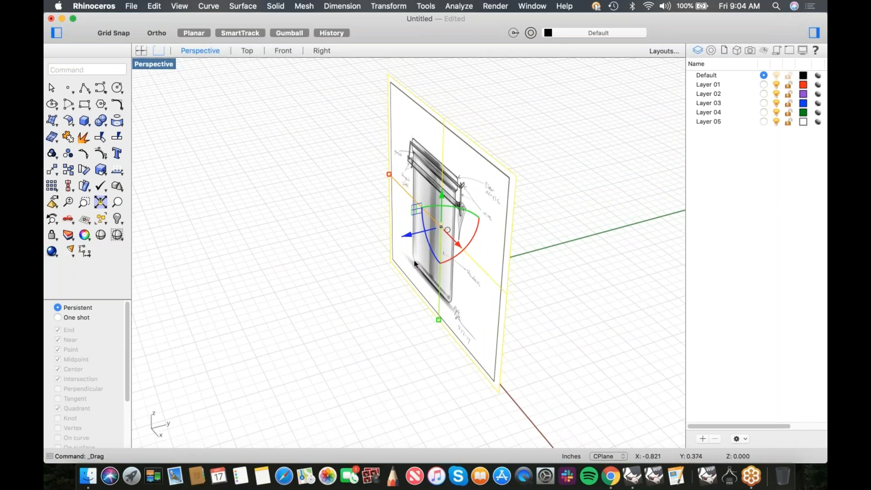
left_click_drag(407, 235, 331, 253, "alt")
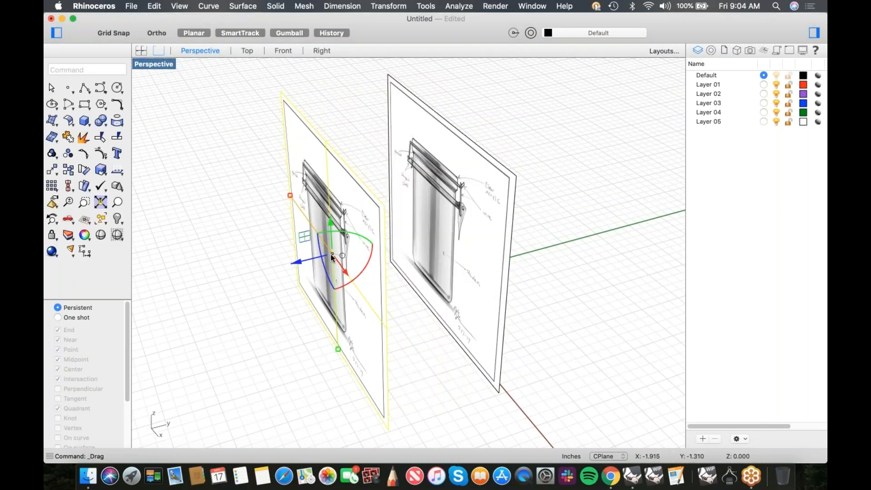
left_click_drag(367, 239, 331, 246)
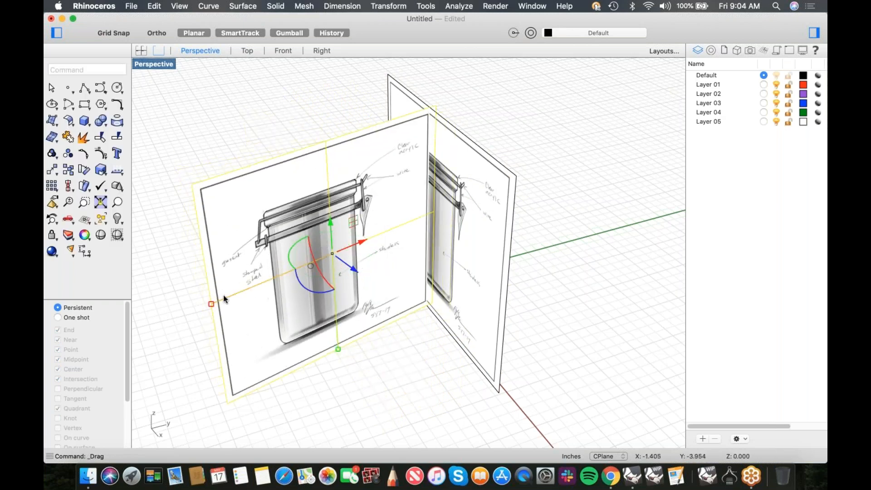
left_click_drag(211, 303, 299, 269)
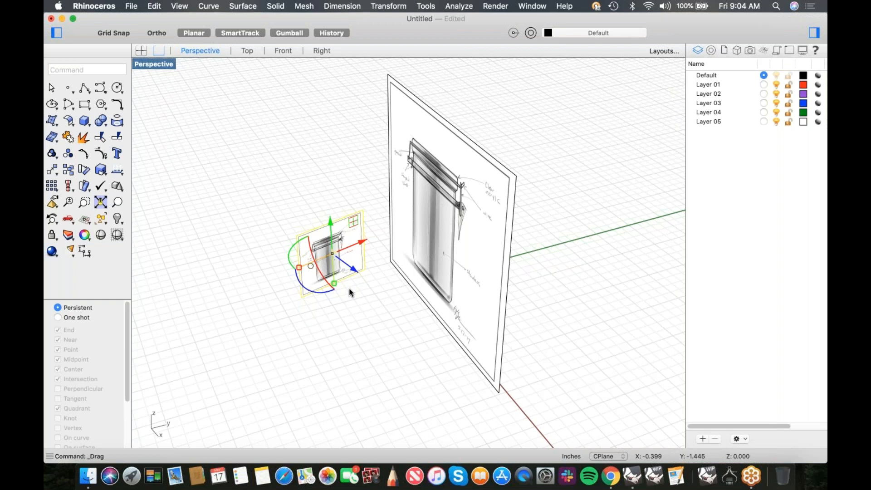
key("Delete")
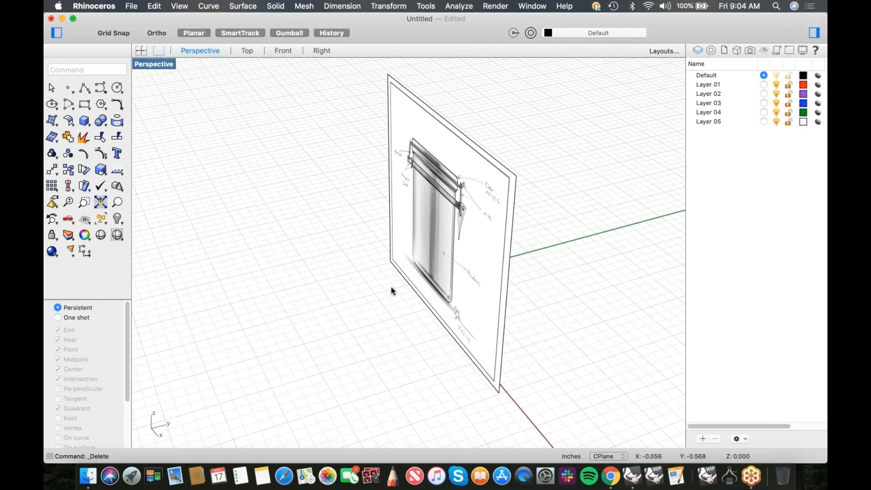
Set the maximized viewport to the Front view and centre the canister picture in it
right_click_drag(391, 286, 411, 292)
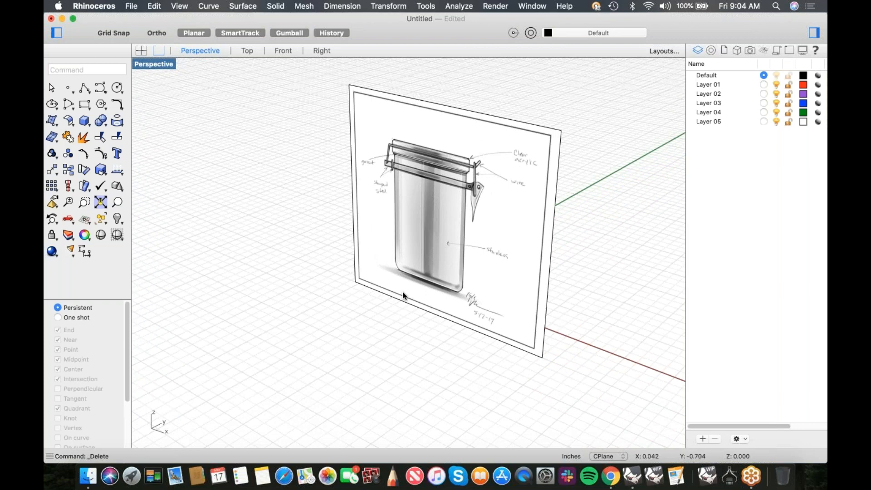
key("ctrl+F2")
right_click_drag(470, 268, 437, 280)
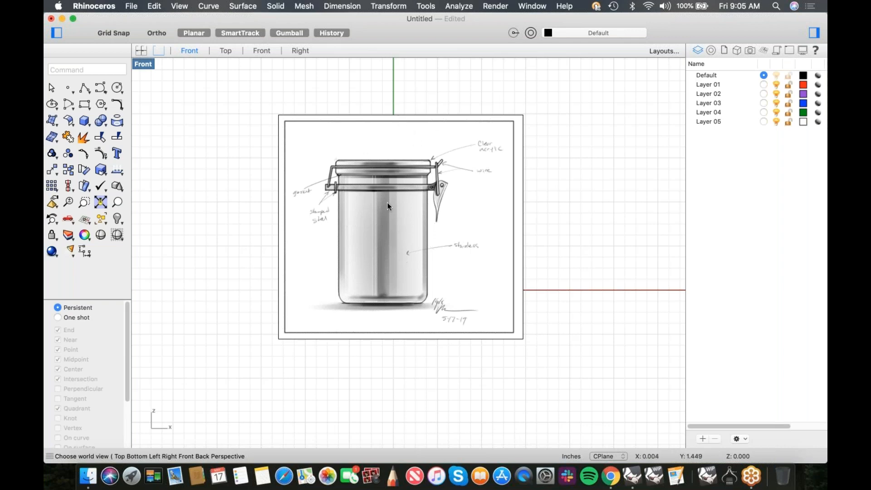
Try drawing a polyline along the lower edge of the canister's clamp band, and delete the line
scroll(379, 196, "up", 15)
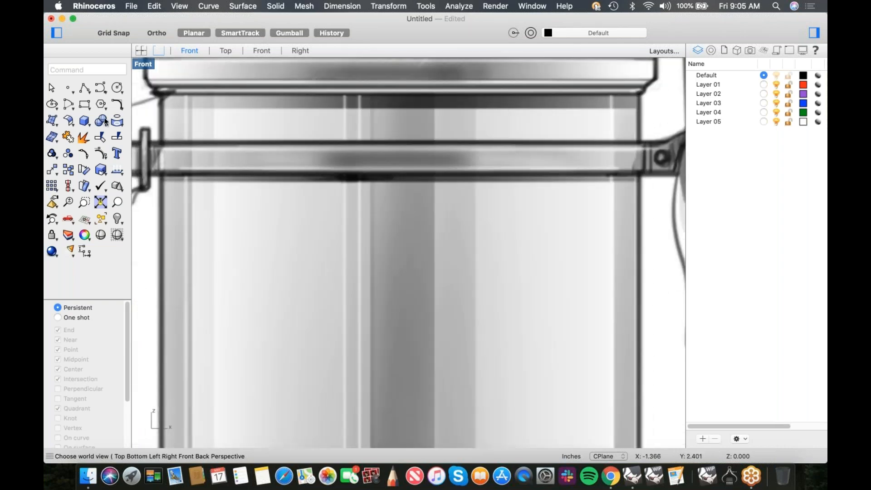
left_click(85, 88)
left_click(336, 178)
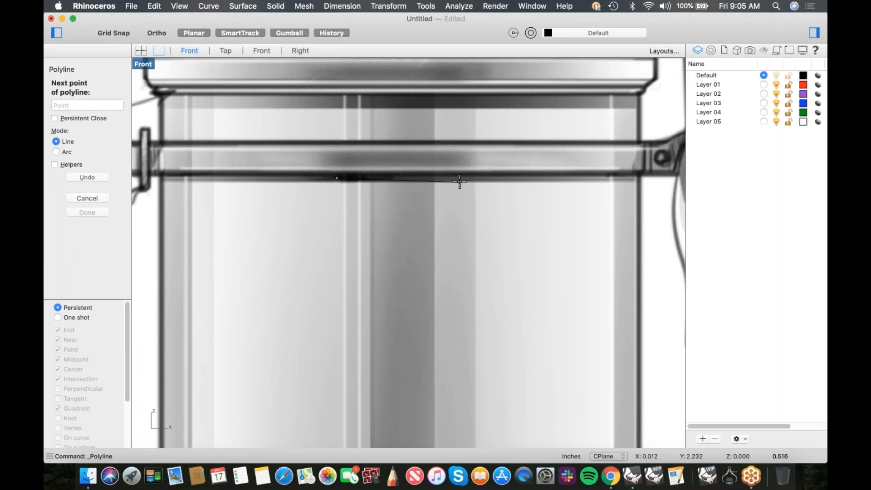
key("Escape")
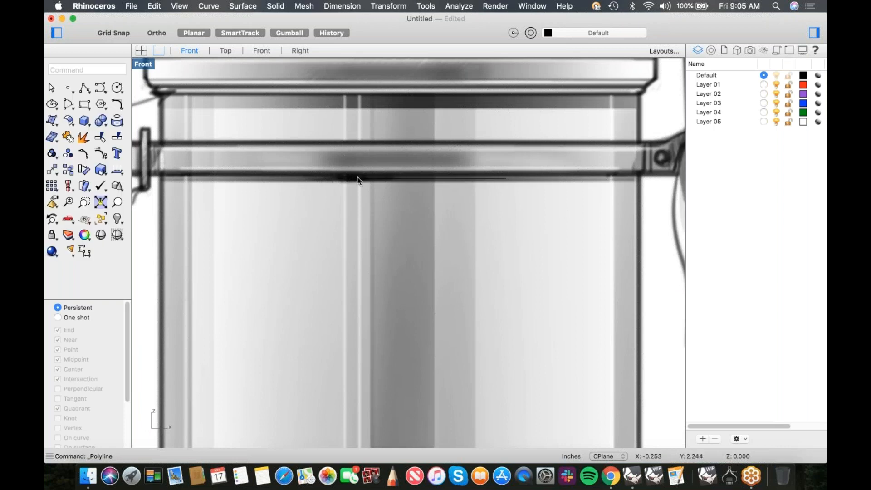
scroll(399, 189, "down", 15)
scroll(399, 189, "down", 8)
left_click_drag(296, 168, 604, 213)
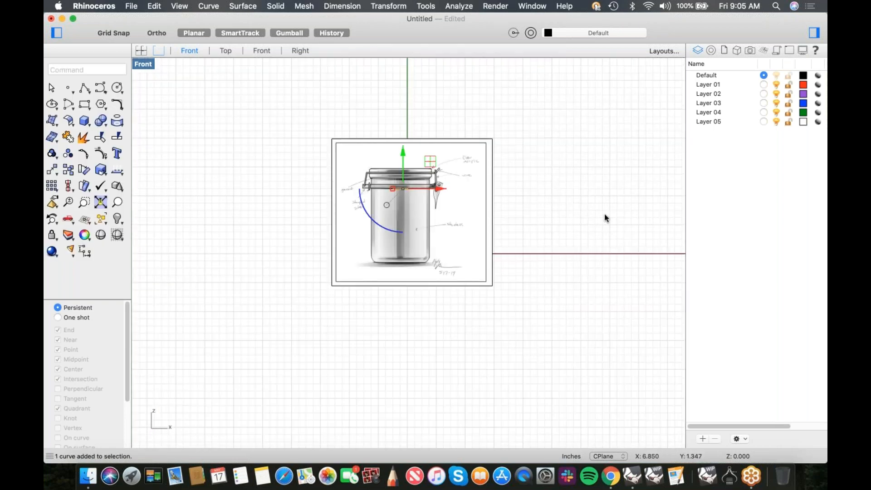
key("Delete")
Set the transparency of the canister picture's Picture Frame material to 93%, and close the material editor
left_click(443, 210)
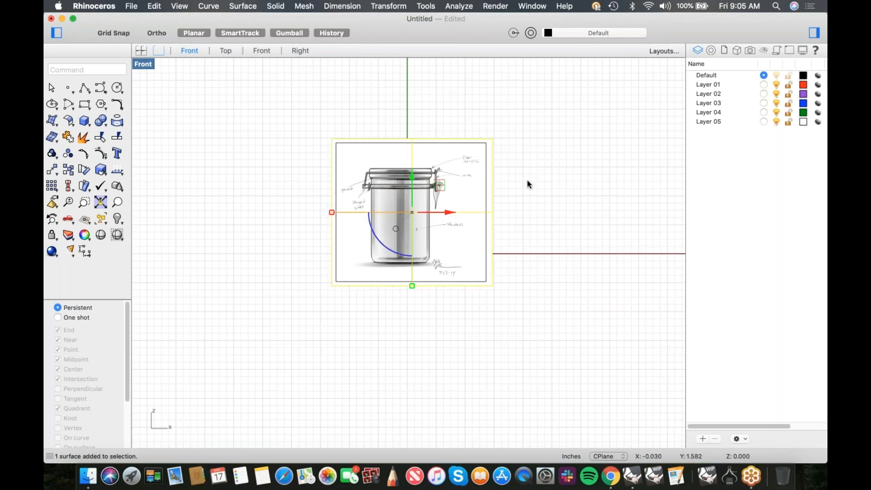
left_click(710, 51)
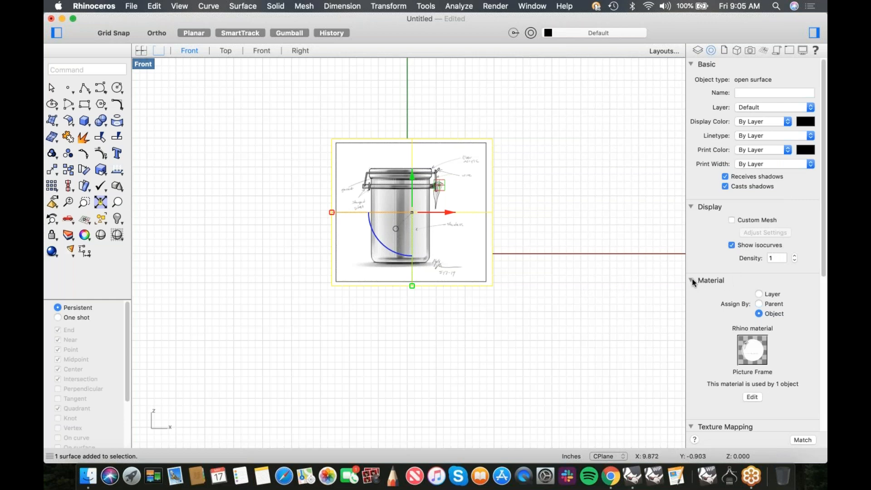
scroll(721, 299, "down", 2)
scroll(721, 298, "down", 10)
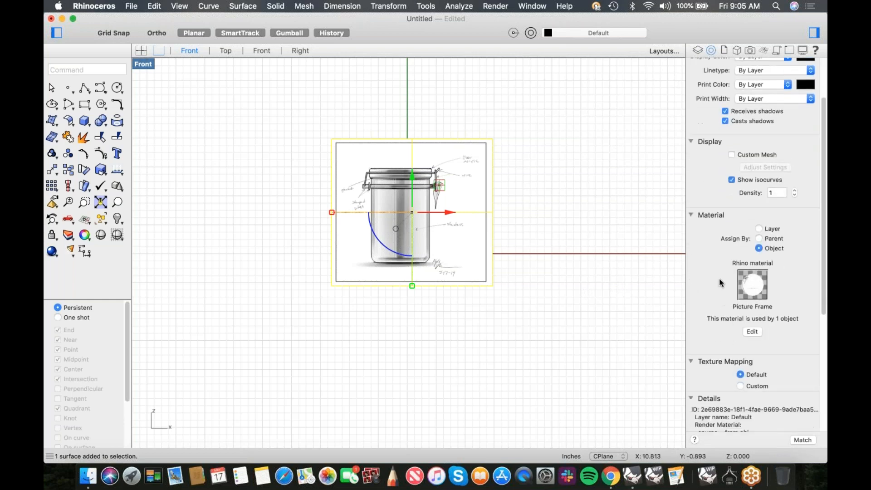
scroll(756, 217, "up", 1)
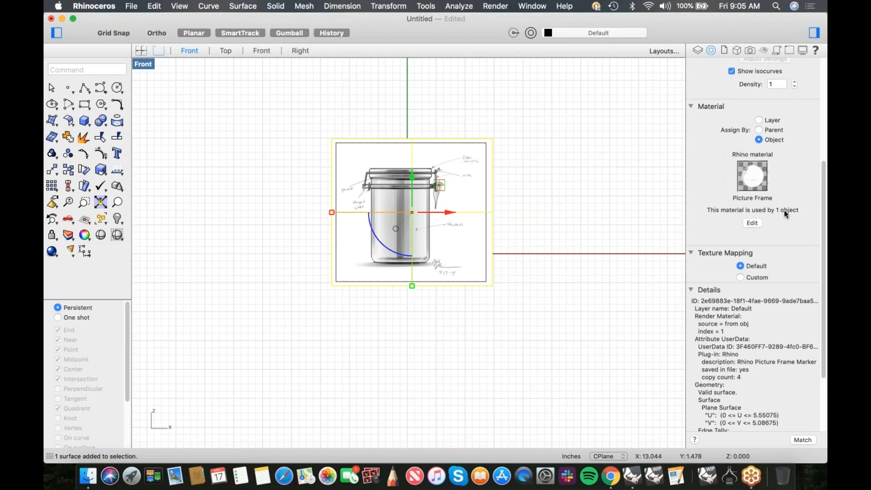
left_click(751, 225)
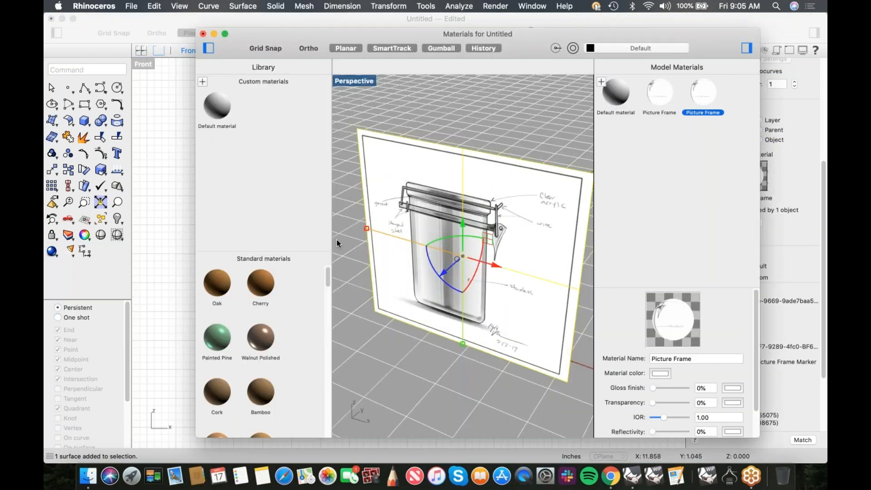
scroll(676, 336, "down", 2)
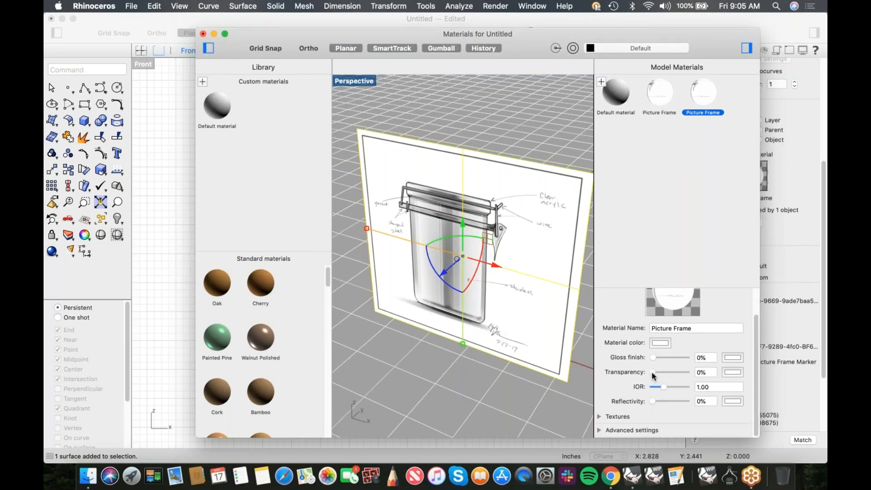
left_click_drag(653, 376, 679, 373)
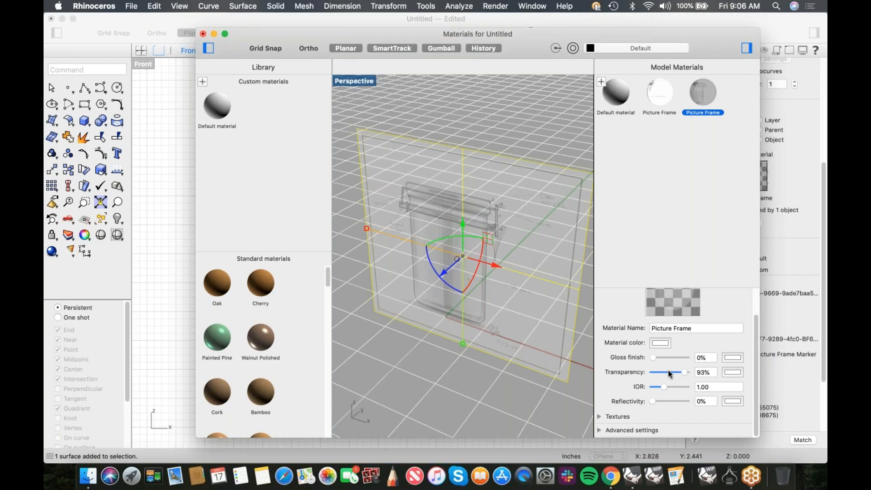
left_click(202, 33)
left_click(555, 210)
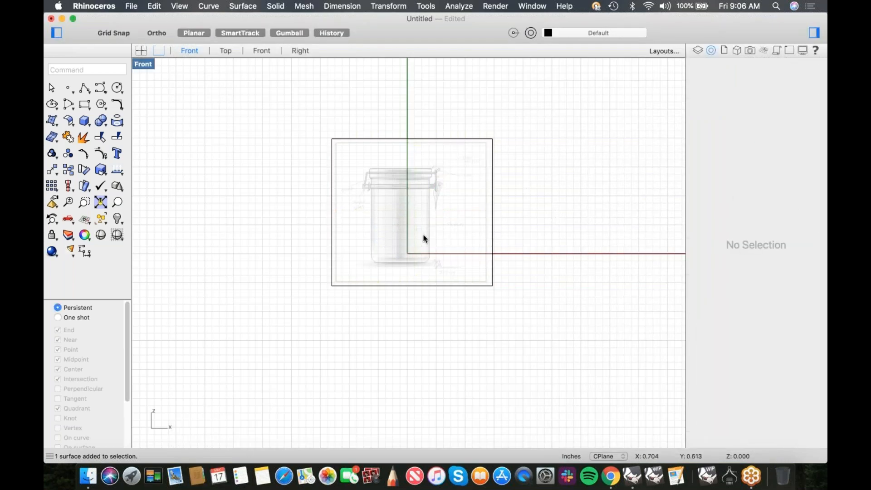
scroll(424, 235, "up", 10)
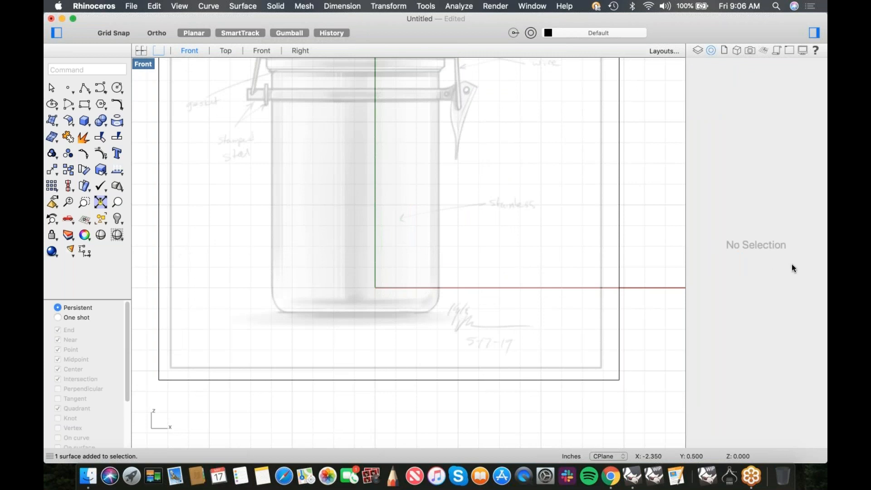
scroll(496, 246, "down", 6)
right_click_drag(498, 245, 440, 247)
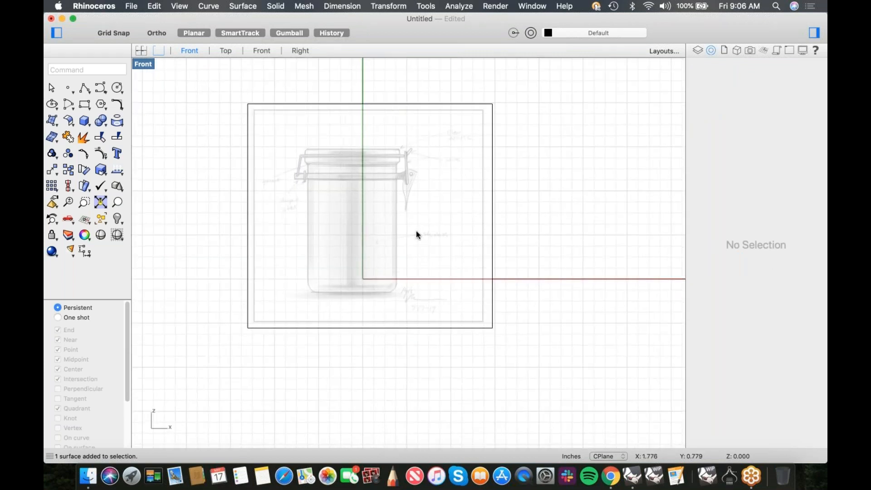
scroll(380, 222, "up", 4)
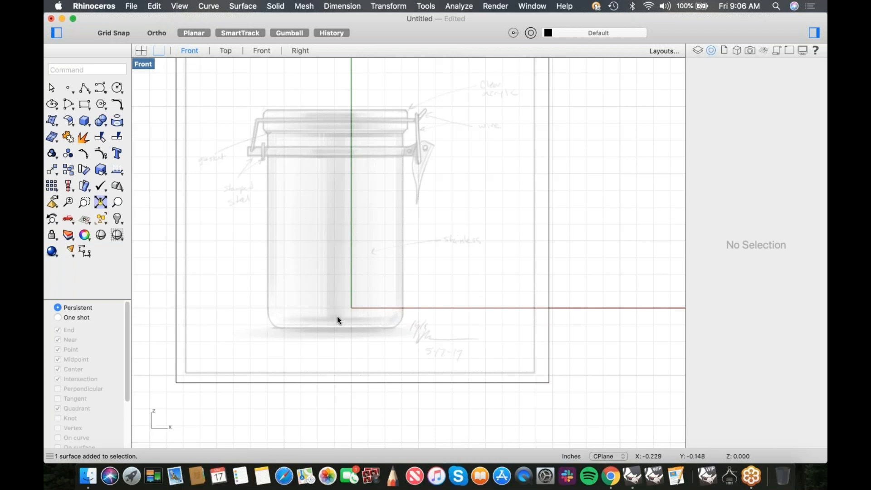
Move the canister picture so the canister's base rests on the horizontal axis, roughly centred on the origin
left_click_drag(340, 320, 355, 303)
left_click_drag(355, 304, 363, 310)
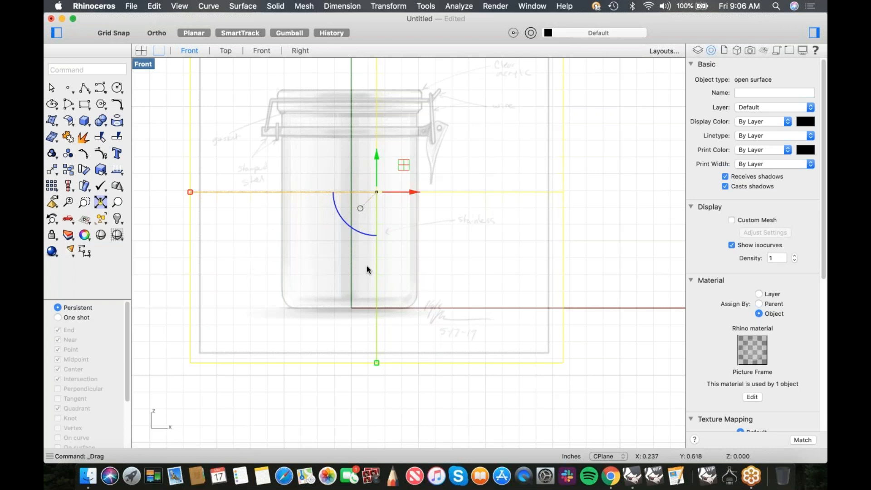
Draw a centre-corner rectangle about 2.1 by 4.8 inches from the origin out to the canister body's left edge
left_click(84, 106)
left_click(146, 121)
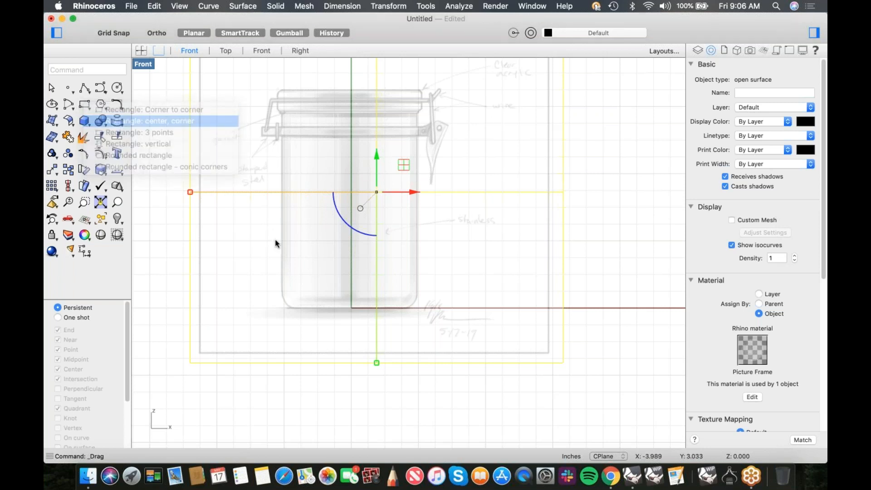
type("0")
key("Return")
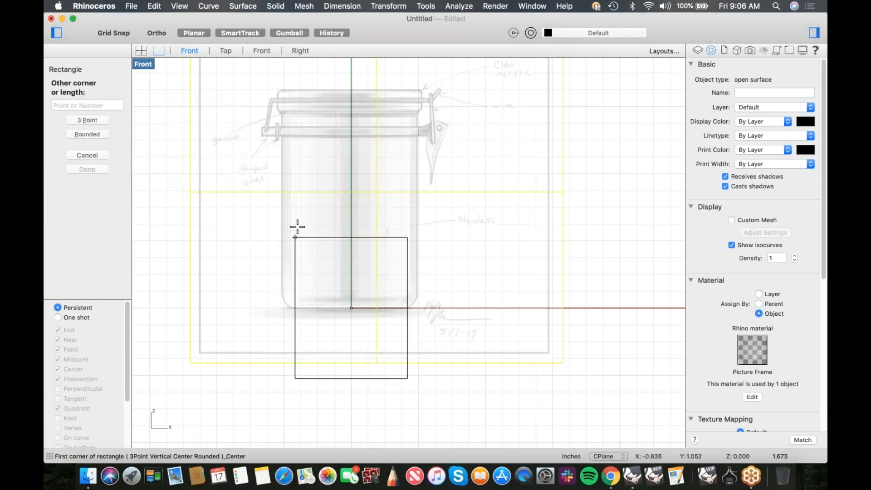
left_click(281, 148)
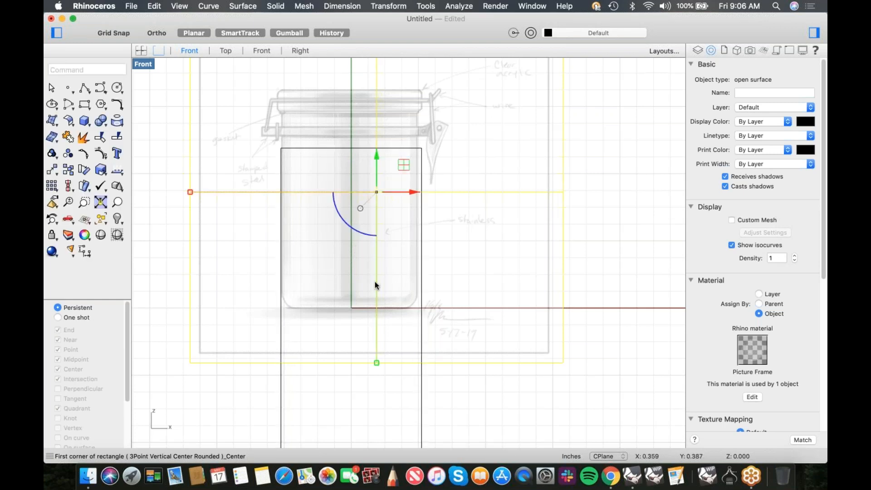
Shift the picture horizontally to centre the canister body between the rectangle's sides, and delete the rectangle
left_click_drag(412, 191, 378, 196)
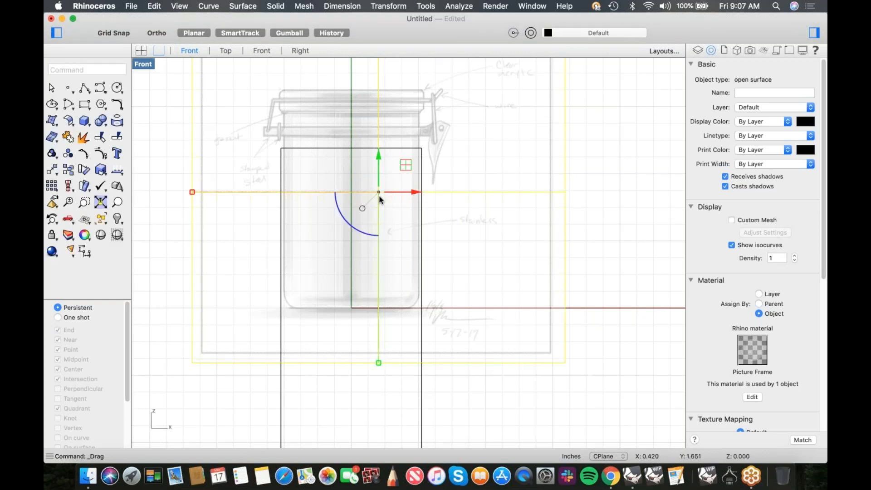
left_click(422, 403)
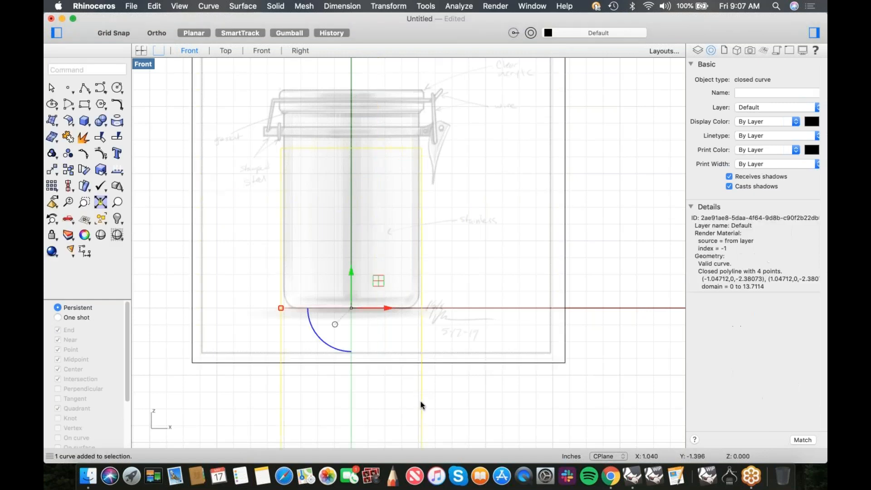
key("Delete")
scroll(363, 317, "down", 3)
right_click_drag(376, 288, 367, 300)
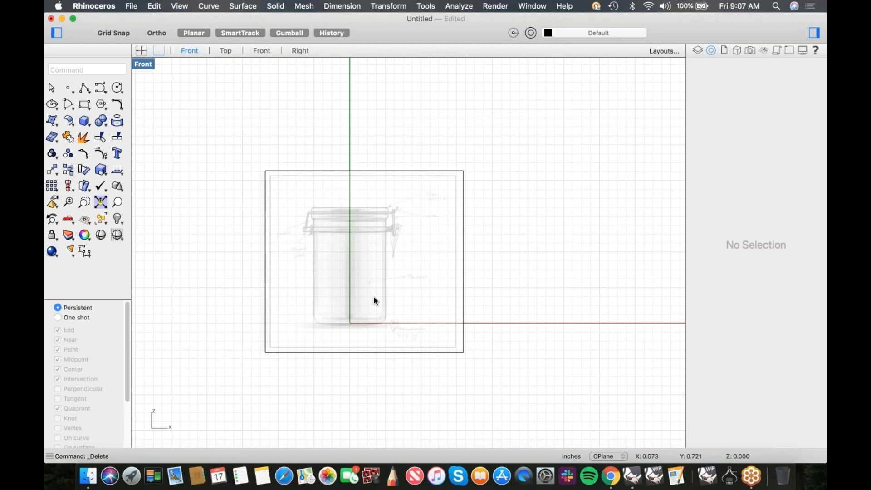
scroll(365, 309, "up", 3)
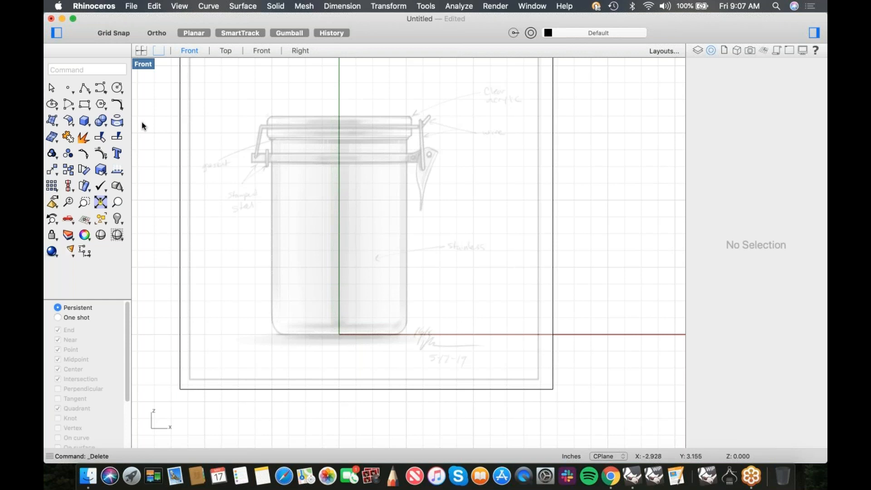
Draw a guide polyline from the origin 7.5 inches straight up, and about 5.06 inches horizontally to the right
left_click(84, 88)
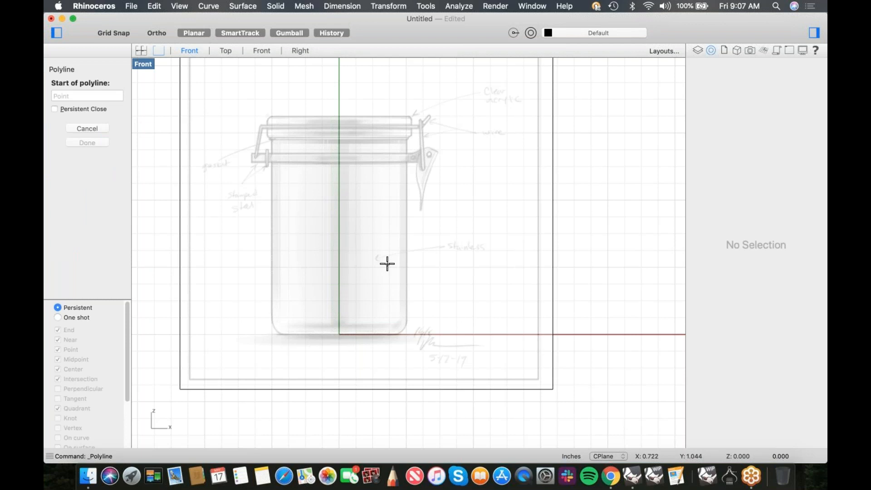
type("0")
key("Return")
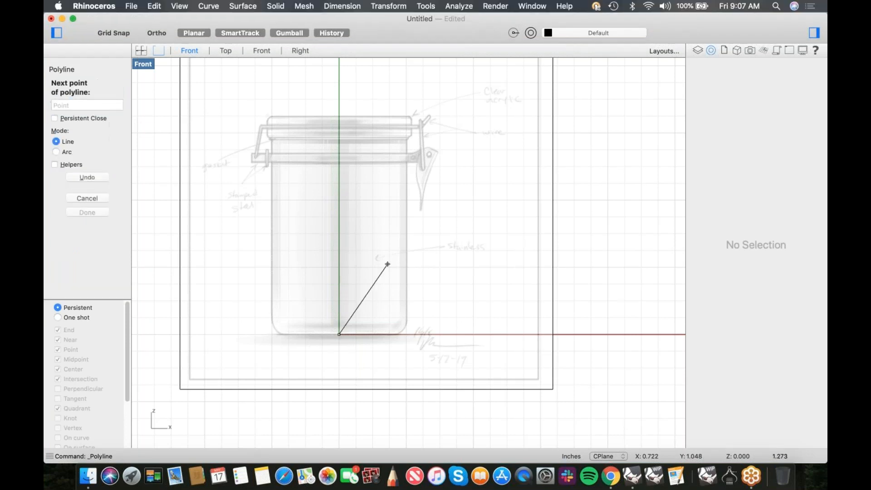
type("7")
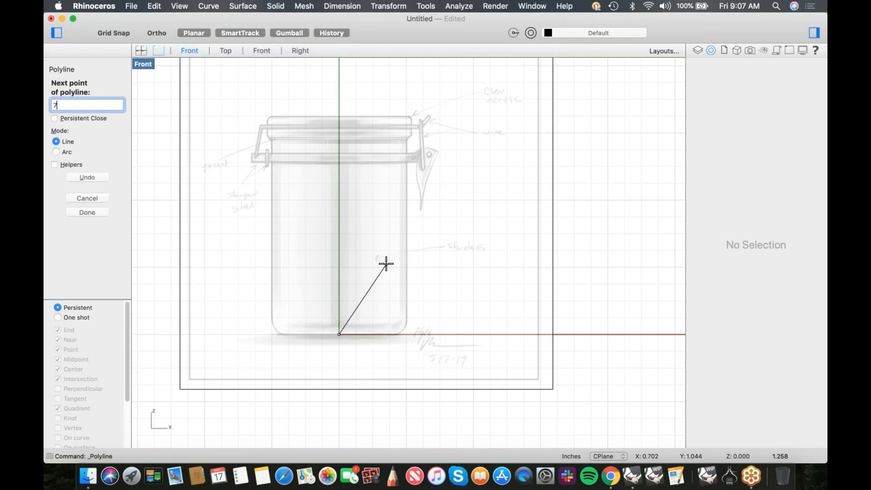
type(".5")
key("Return")
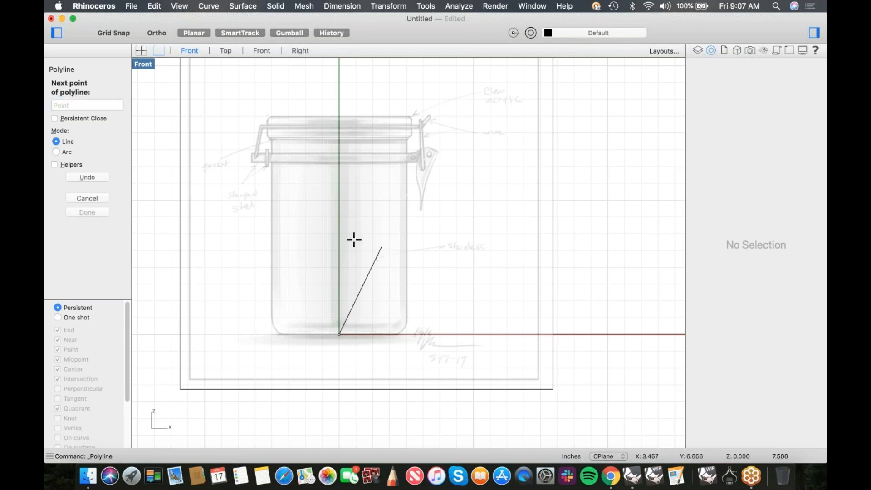
left_click(357, 105)
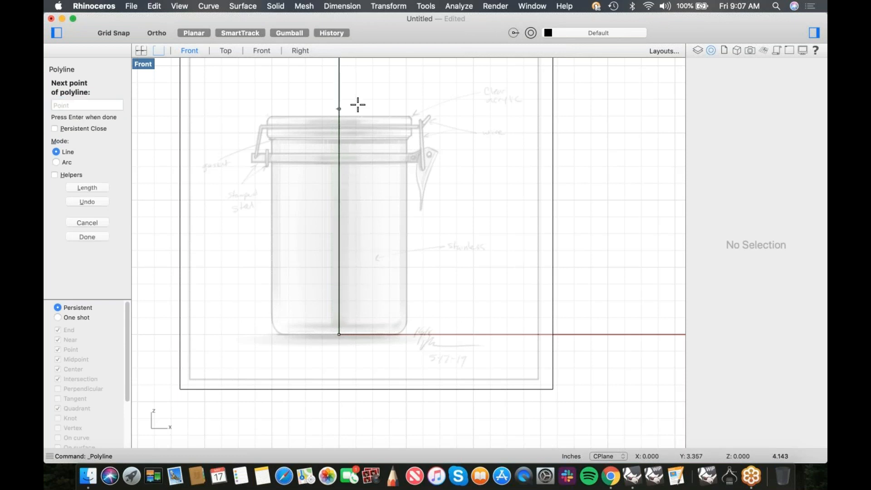
scroll(383, 121, "down", 8, "shift")
right_click_drag(383, 121, 348, 232, "shift")
left_click(476, 127, "shift")
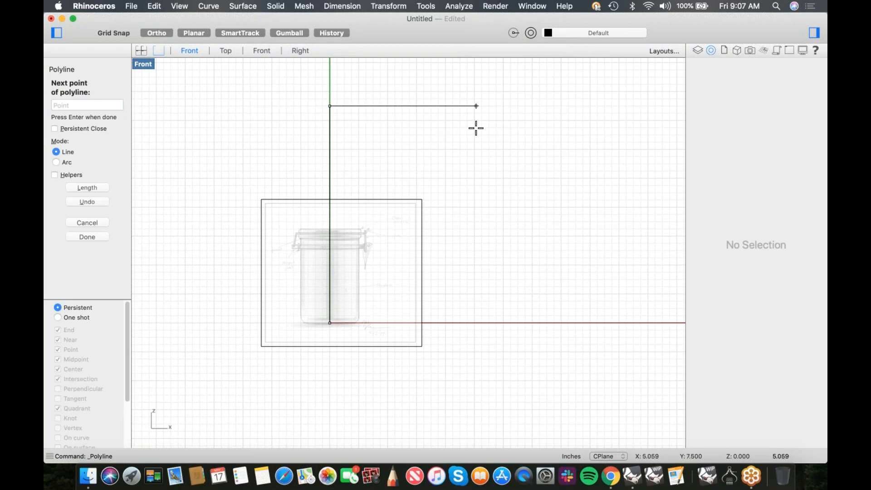
key("Return")
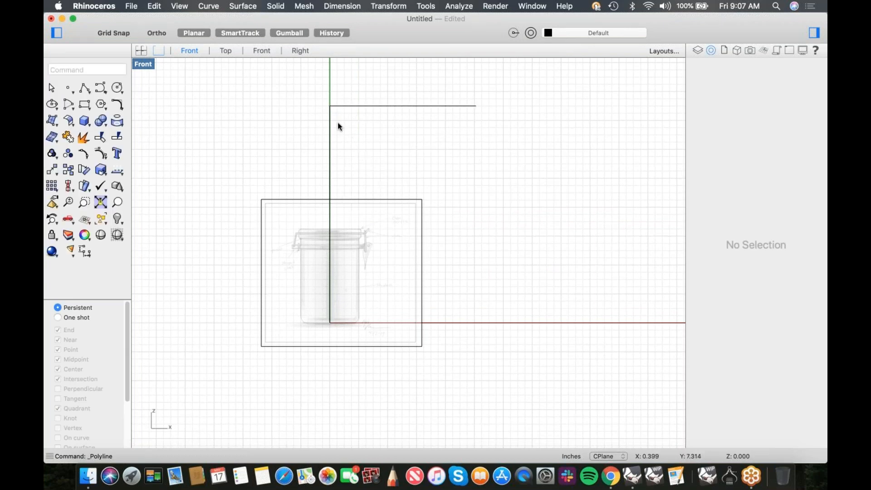
Scale the canister picture uniformly from the origin until the lid's top meets the guide polyline's horizontal segment
left_click(344, 303)
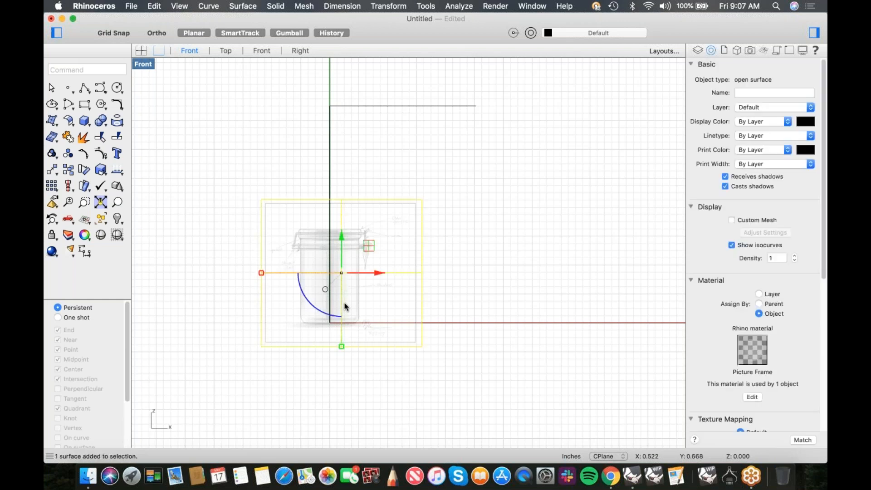
type("scale")
key("Return")
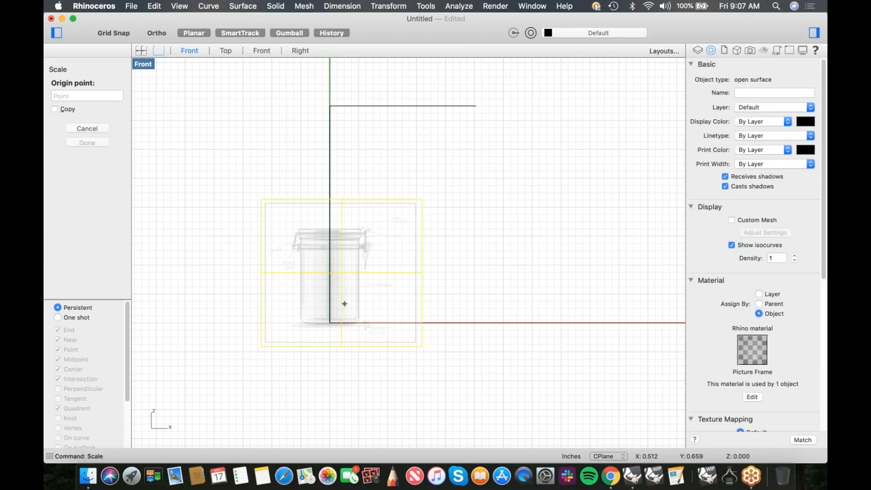
type("0")
key("Return")
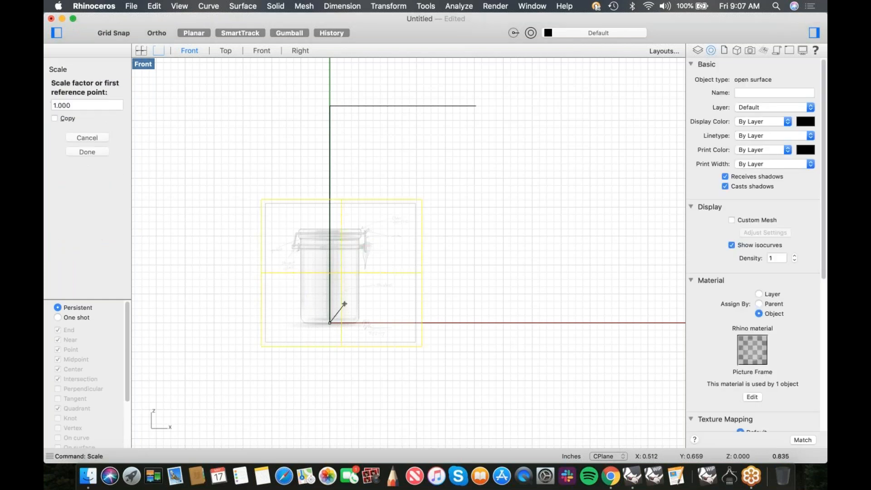
left_click(330, 261)
key("F8")
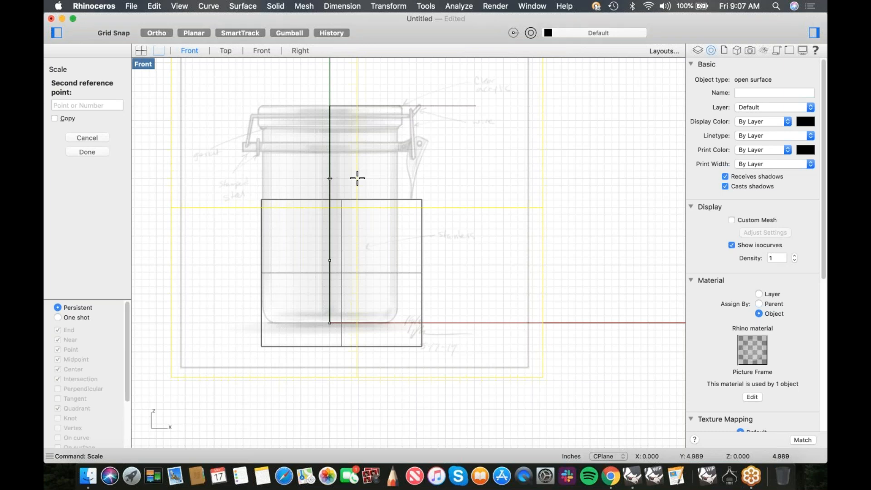
left_click(357, 178)
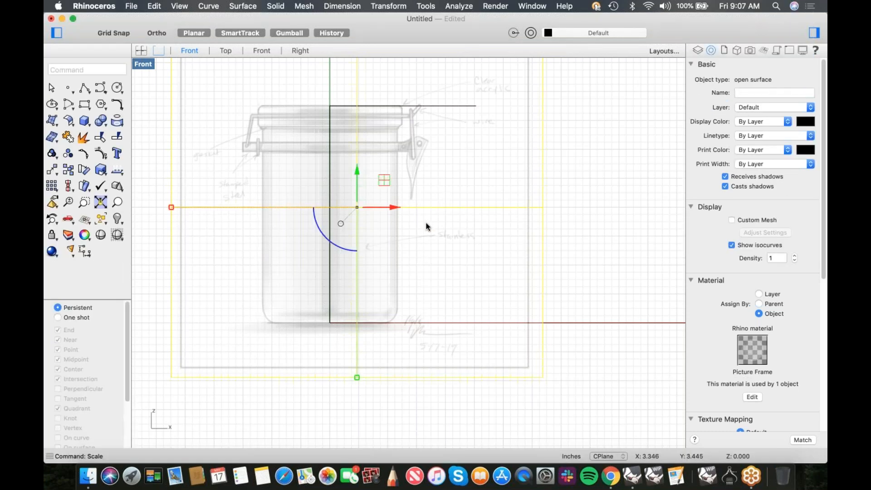
left_click(598, 196)
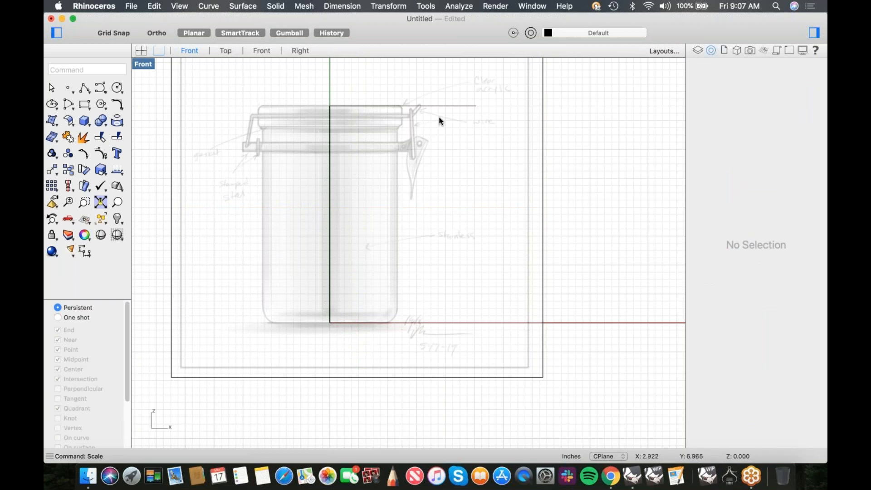
Delete the guide polyline
left_click(456, 107)
key("Return")
key("Delete")
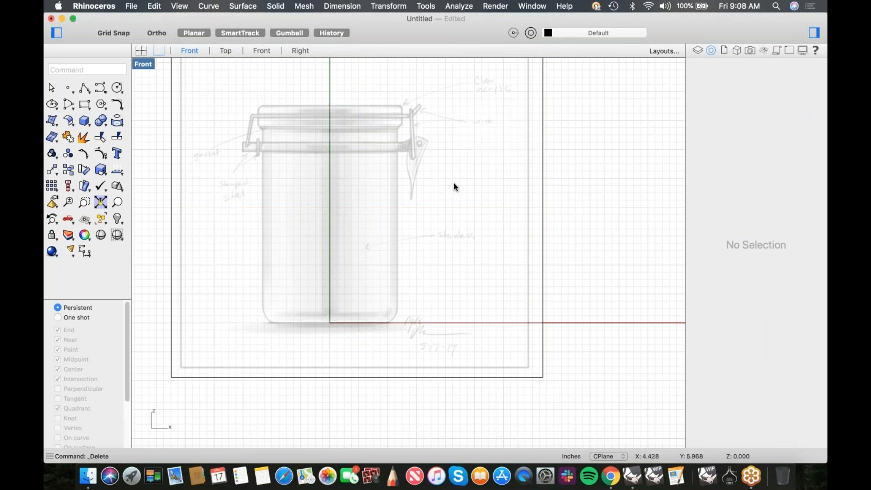
Set the maximized viewport to the Perspective view and show the picture at an angle, leaving it deselected
scroll(452, 187, "down", 4)
right_click_drag(474, 201, 450, 220)
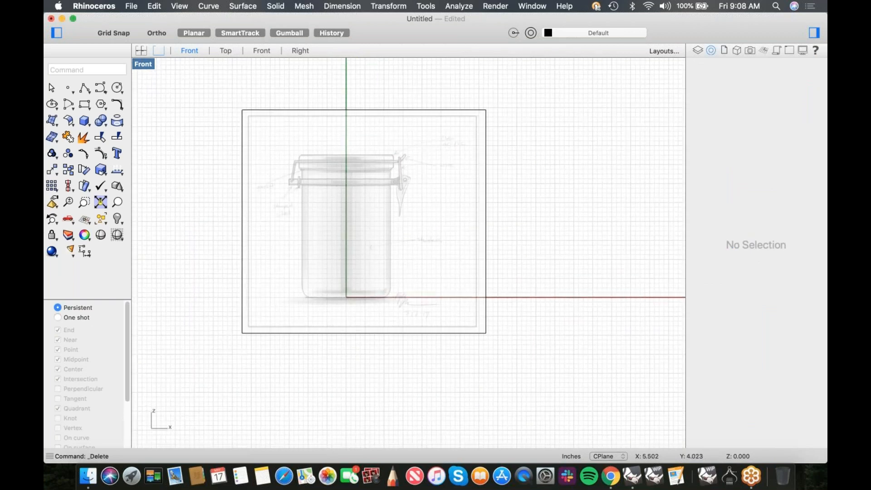
type("p")
key("Return")
right_click_drag(486, 240, 455, 261, "shift")
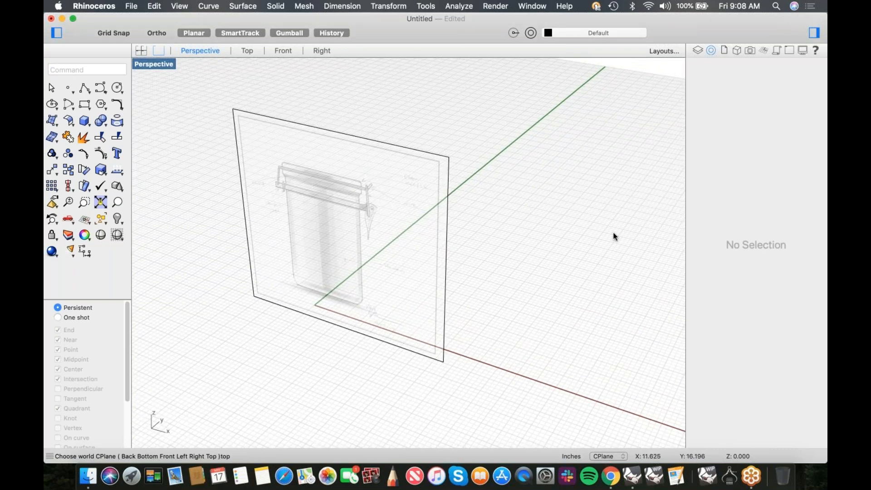
left_click(376, 281)
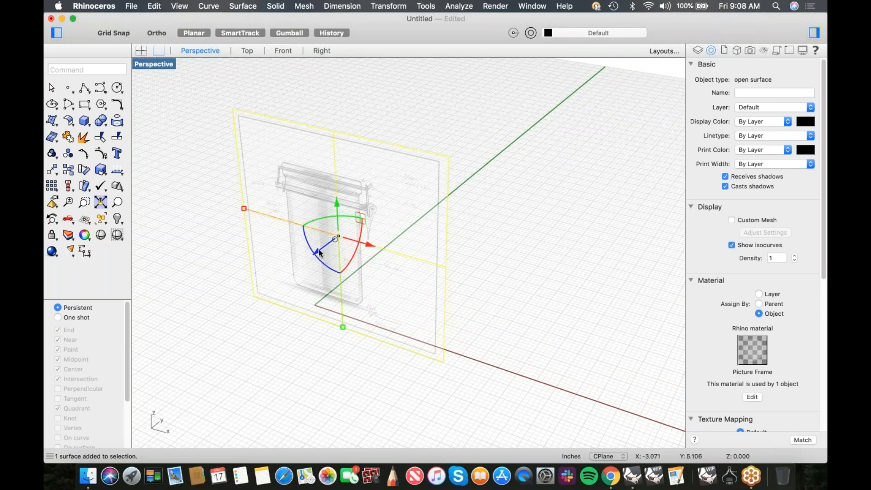
left_click(514, 315)
right_click_drag(515, 315, 484, 311)
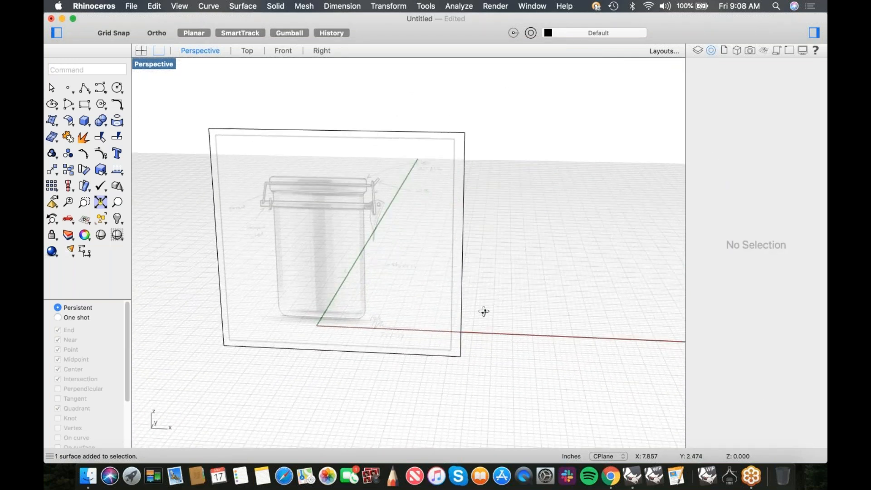
left_click(84, 120)
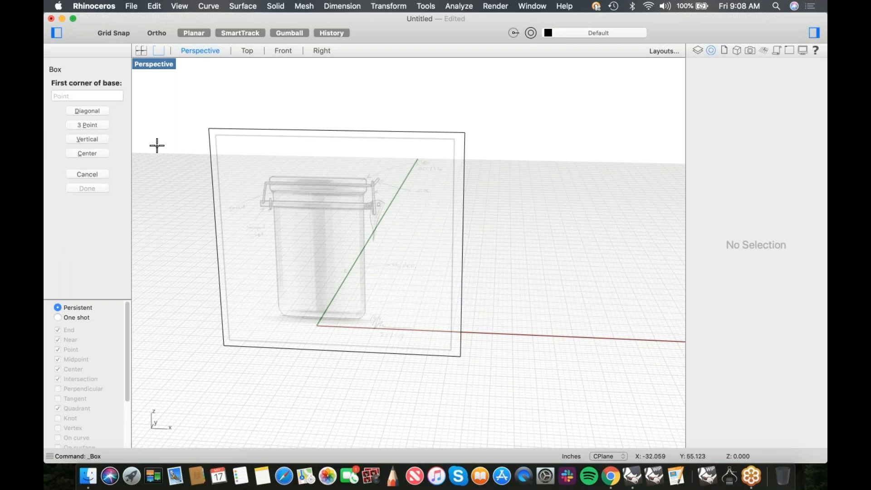
left_click(153, 146)
key("Escape")
Create a vertical solid cylinder based at the origin, slightly wider than the canister and reaching past its lid
left_click(89, 124)
left_click(113, 140)
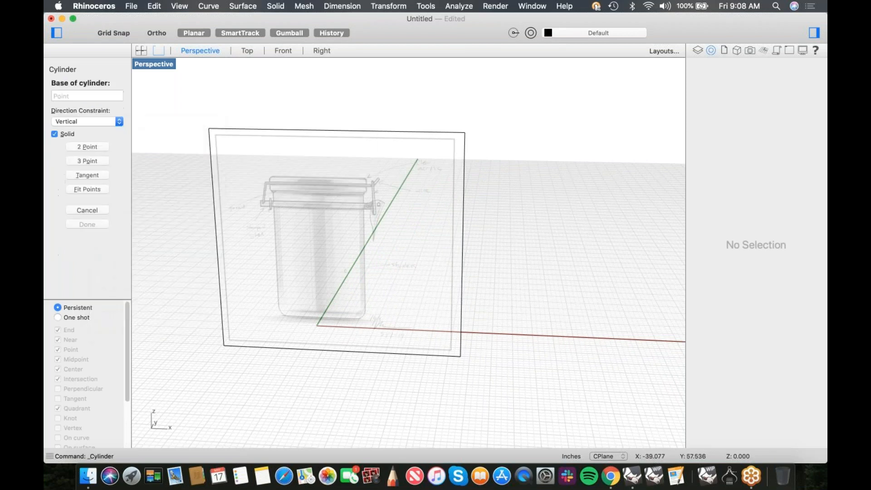
left_click(316, 325)
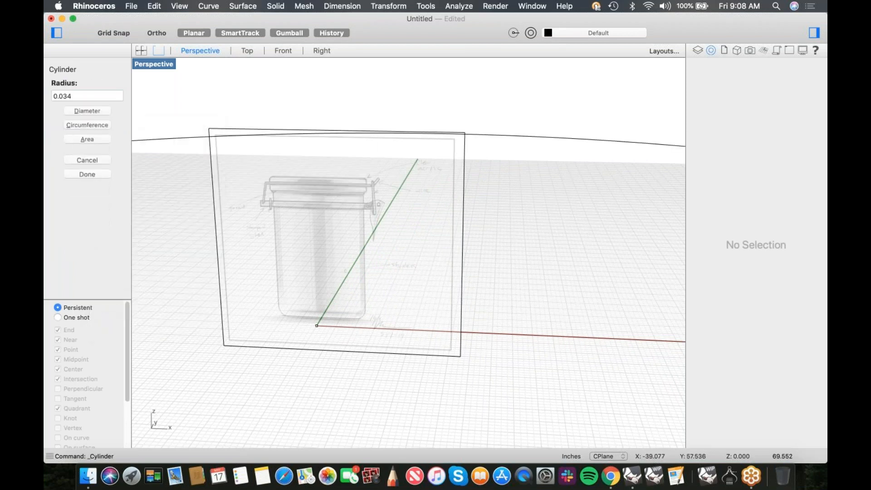
left_click(375, 311)
left_click(331, 172)
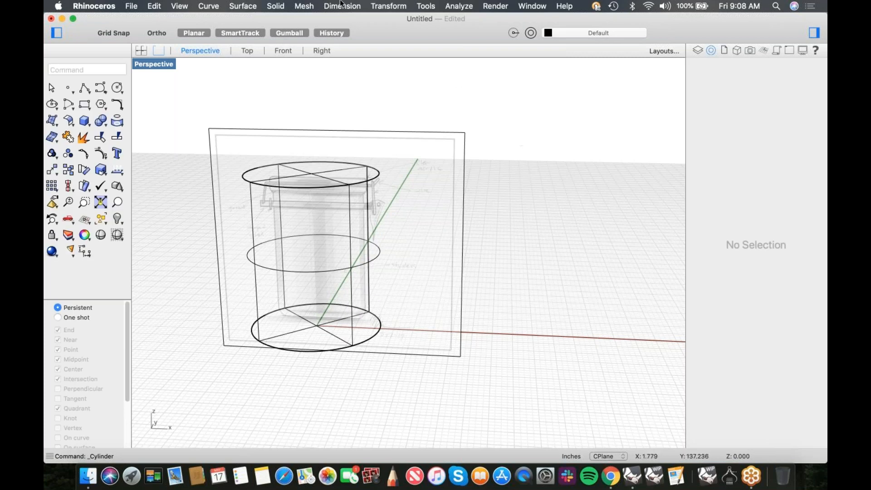
Set the Perspective viewport's display mode to Shaded and view the cylinder against the picture
left_click(159, 66)
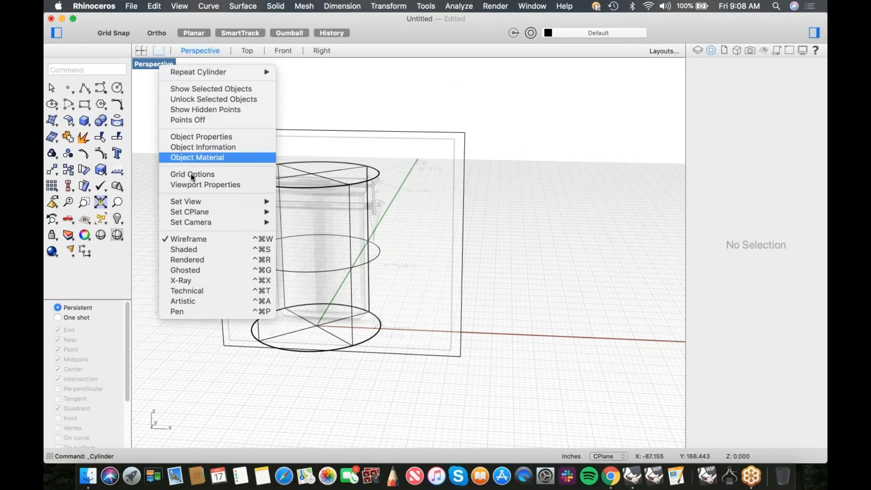
left_click(186, 249)
mouse_move(454, 268)
right_mouse_down()
mouse_move(454, 282)
mouse_move(412, 272)
mouse_move(474, 284)
mouse_move(460, 285)
right_mouse_up()
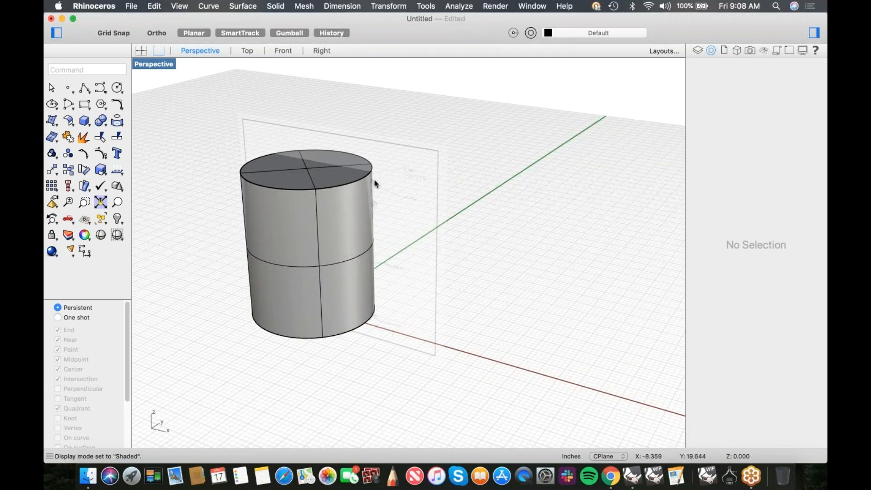
right_click_drag(361, 250, 324, 243)
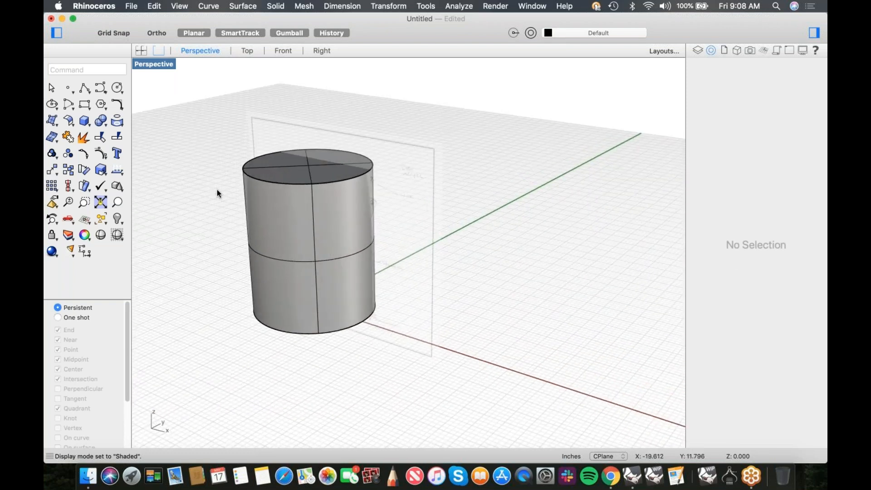
Delete the cylinder, and move the canister picture back along the Y axis, well behind the origin
left_click(263, 203)
key("Delete")
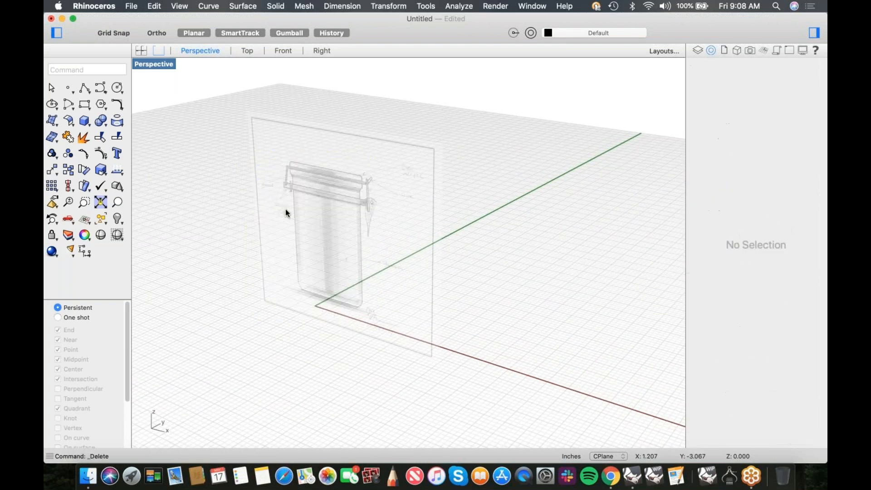
left_click(344, 251)
left_click_drag(320, 243, 445, 204)
right_click_drag(389, 275, 360, 310)
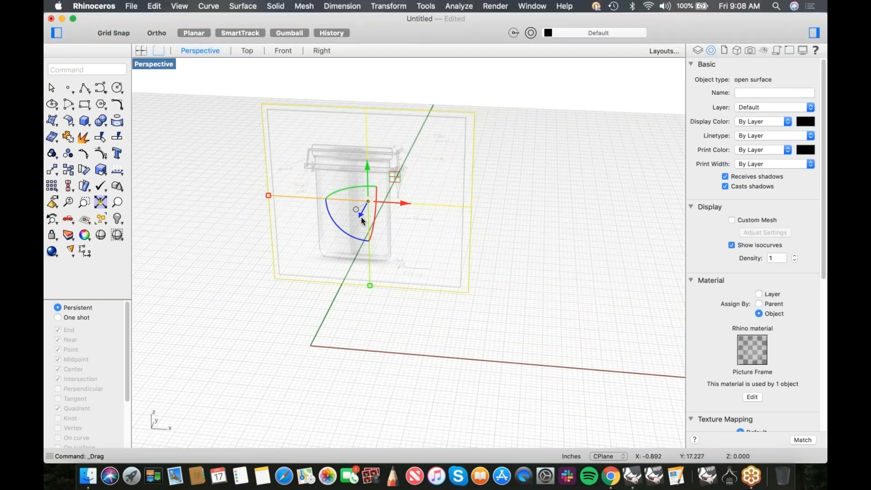
Copy the canister picture forward, rotate the copy 90° about the vertical axis, and move it beside the original as a side reference
left_click_drag(361, 218, 351, 266)
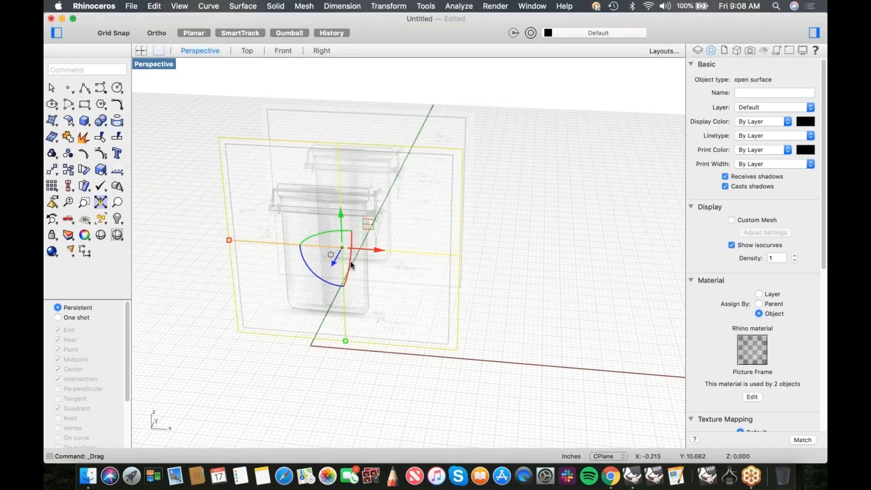
left_click(321, 233)
type("90")
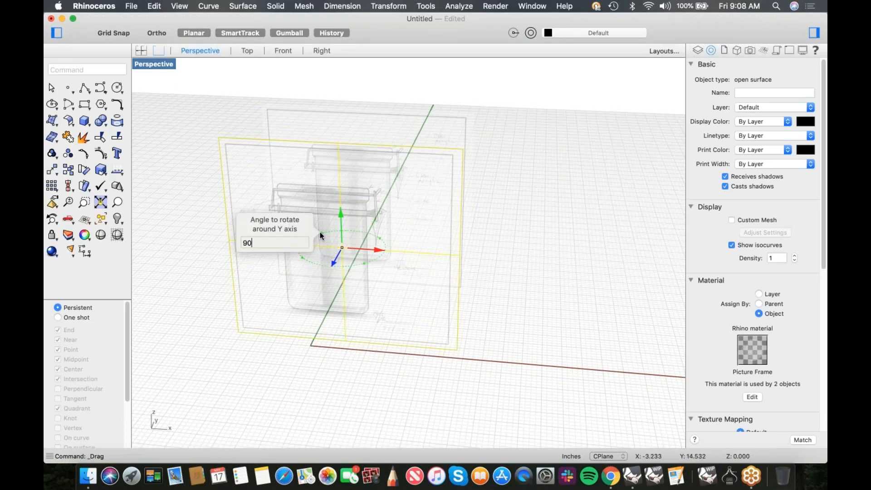
key("Return")
left_click_drag(378, 250, 148, 237)
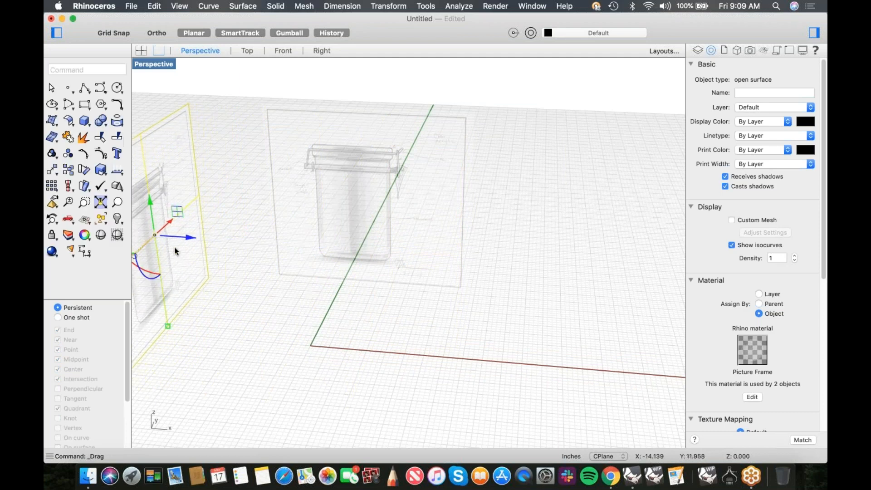
left_click(255, 282)
right_click_drag(255, 279, 405, 293)
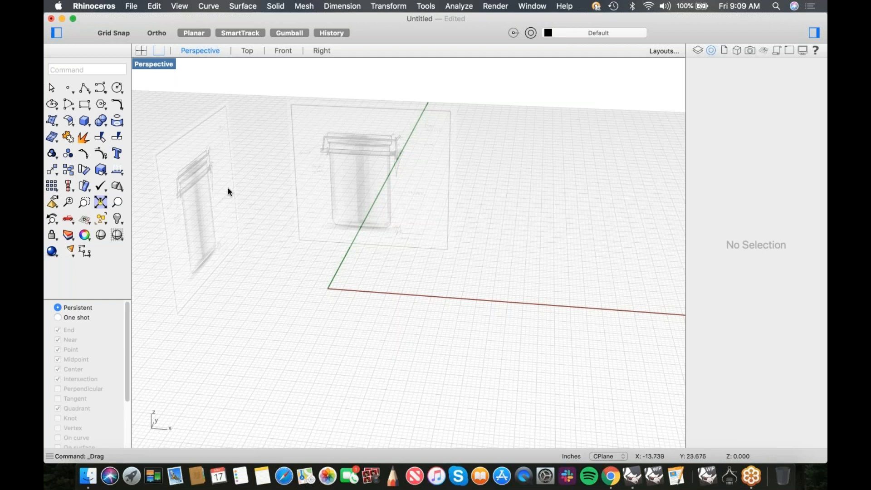
right_click_drag(402, 260, 392, 279, "shift")
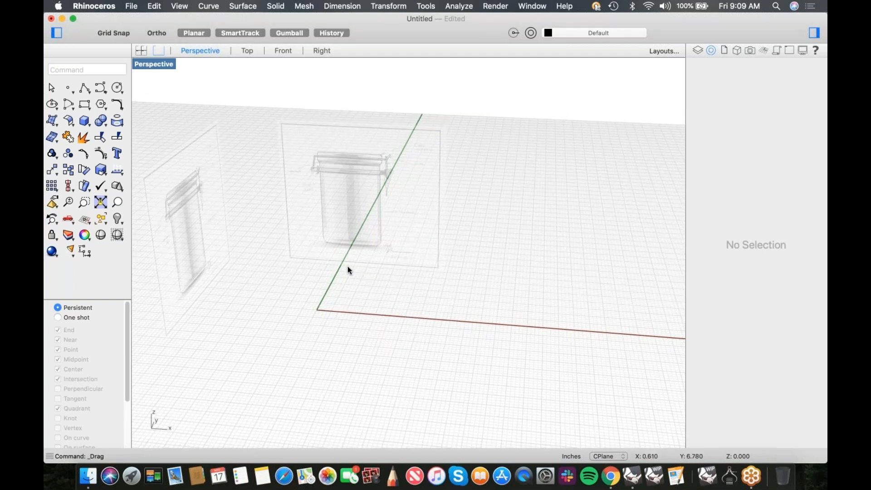
right_click_drag(448, 176, 588, 137)
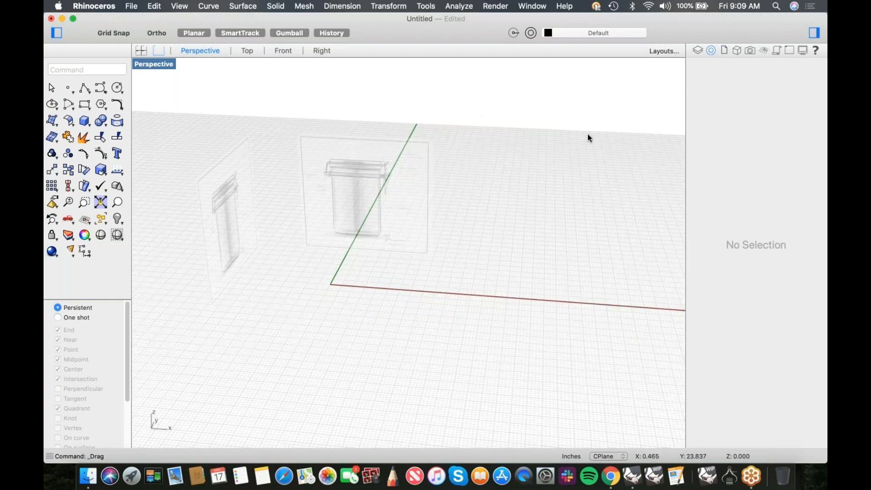
Move the original front-facing canister picture to Layer 01, check the layer's visibility, and lock the layer
left_click(696, 51)
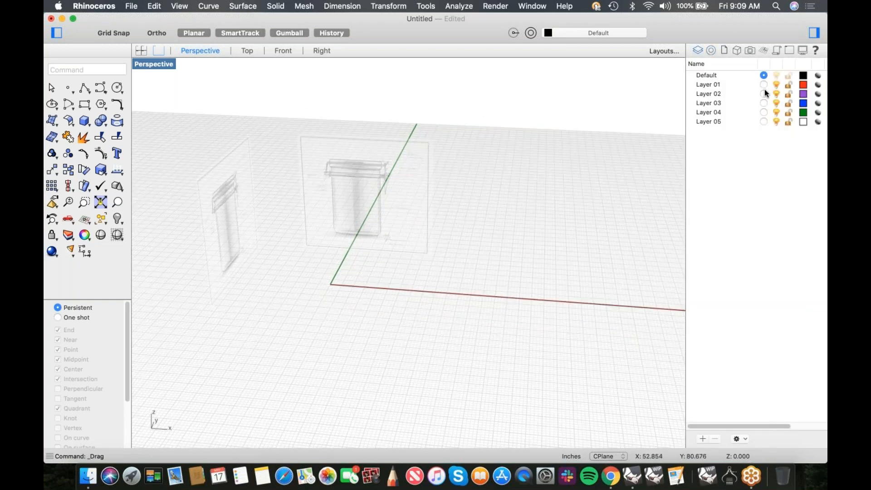
left_click(438, 169)
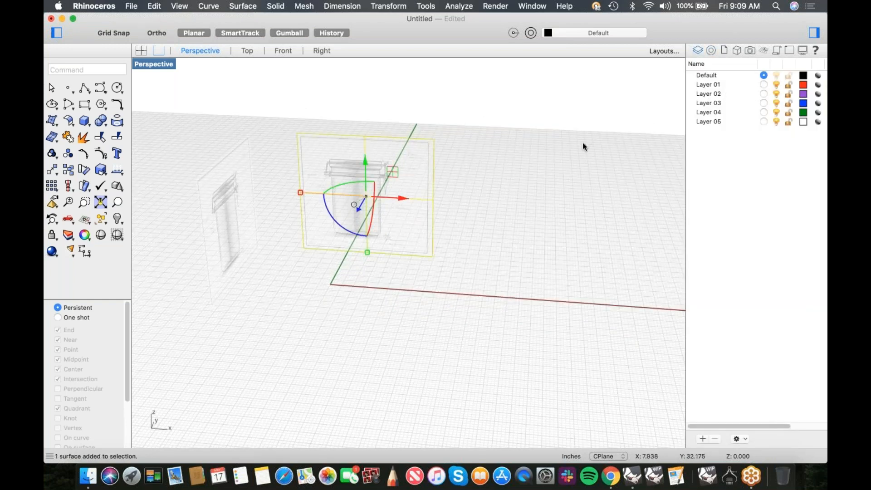
right_click(717, 87)
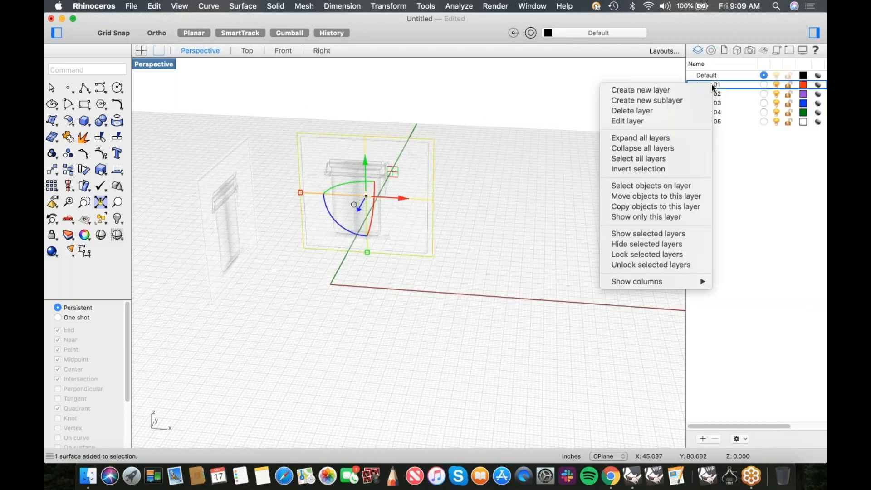
left_click(668, 201)
left_click(775, 85)
left_click(775, 85)
left_click(788, 85)
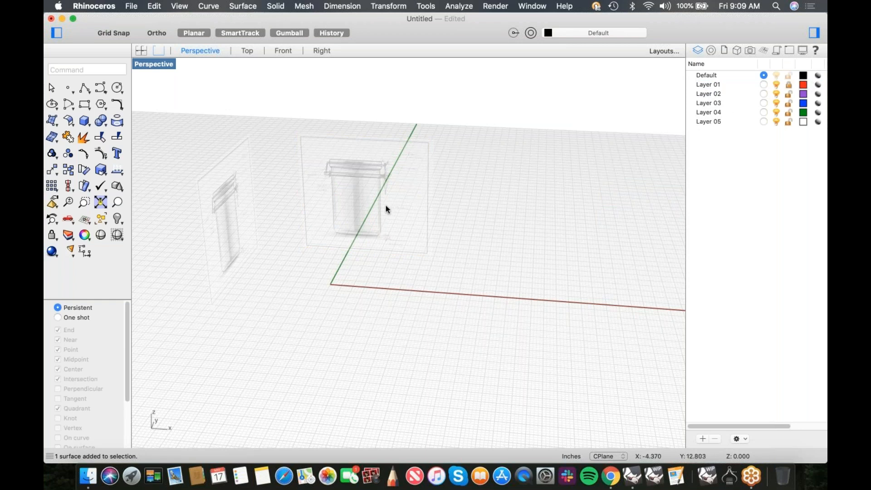
Rename Layer 01 as "front image" and leave the side picture deselected
left_click(219, 235)
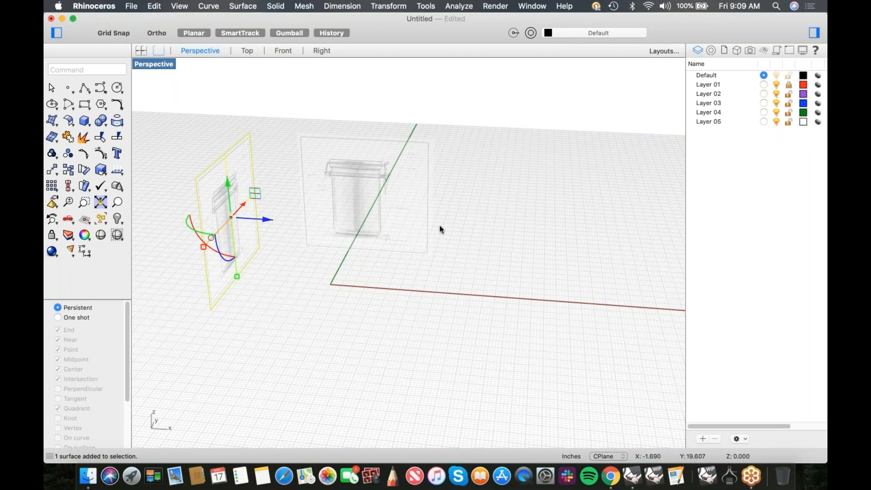
double_click(711, 85)
type("front image")
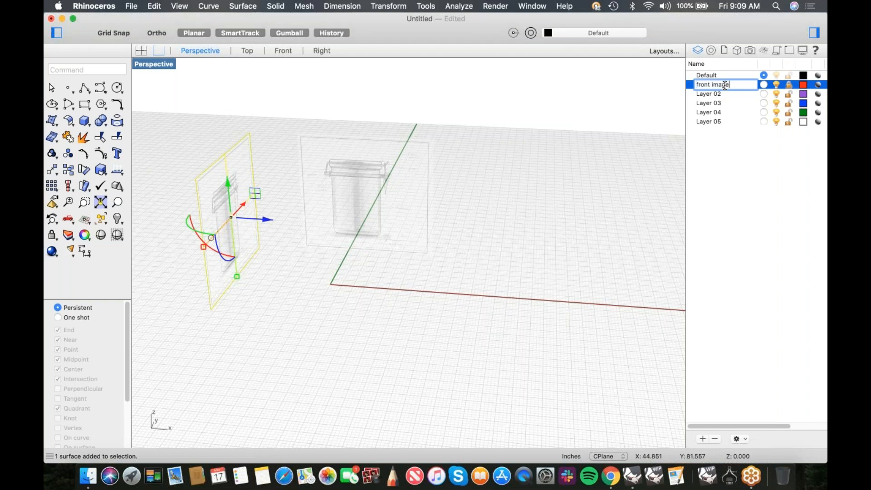
key("Return")
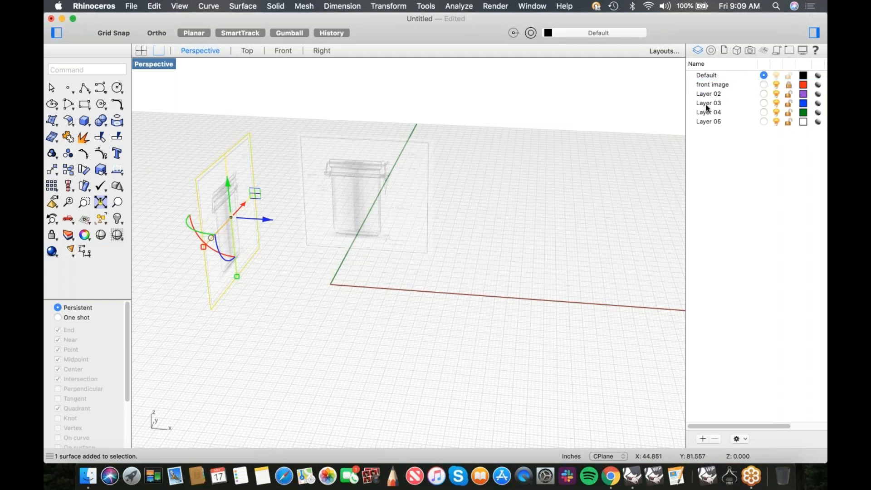
left_click(577, 148)
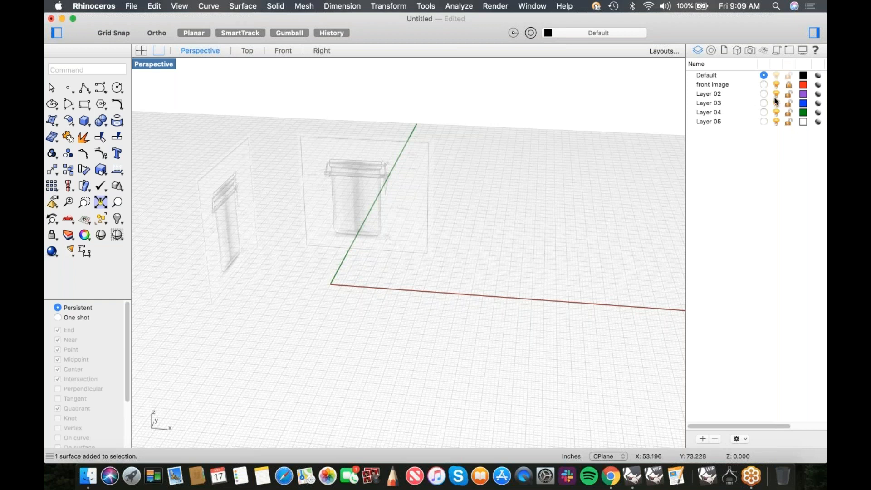
Move the rotated side picture to Layer 02 and test the visibility of both picture layers
left_click(249, 176)
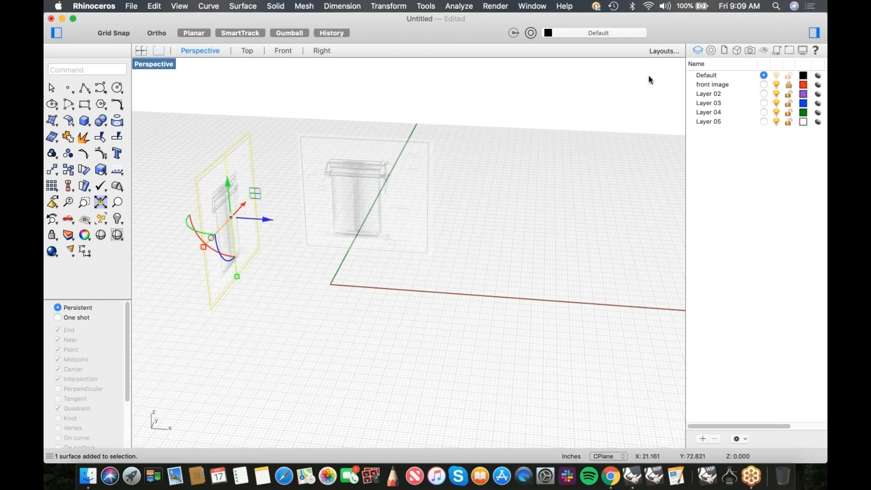
right_click(711, 93)
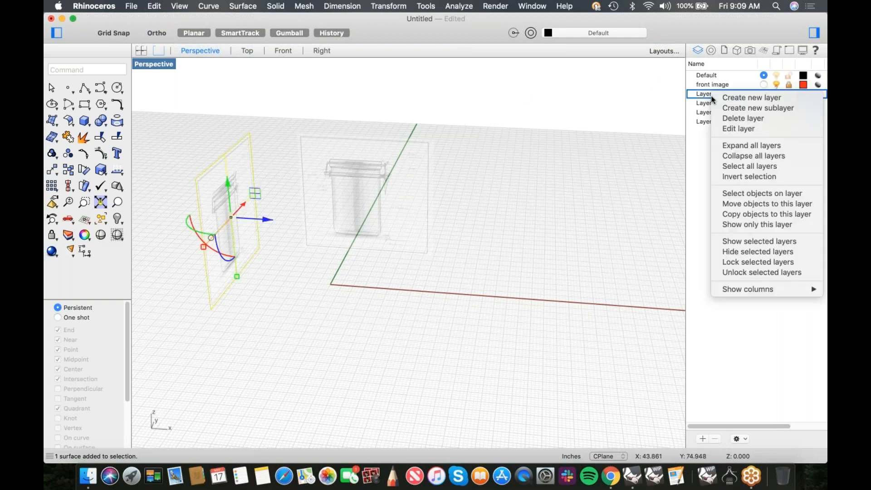
left_click(744, 204)
left_click(775, 93)
left_click(775, 93)
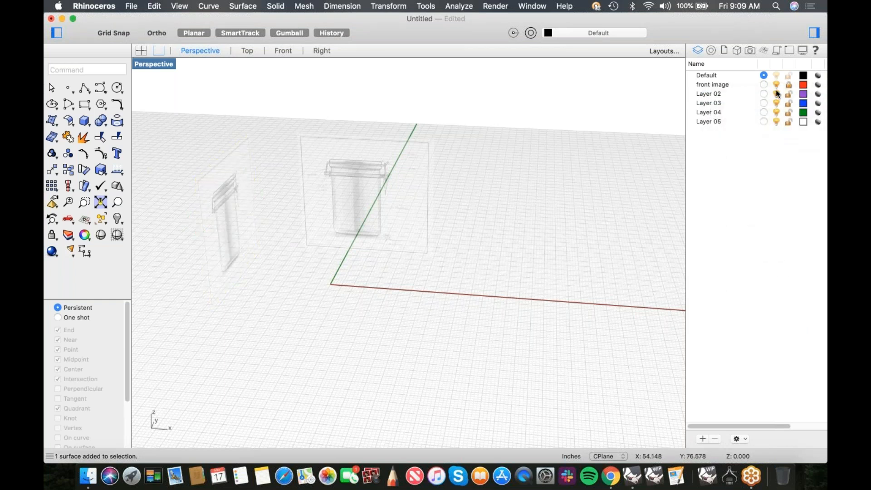
left_click(774, 85)
left_click(776, 85)
Delete the rotated side copy of the canister picture
left_click(201, 294)
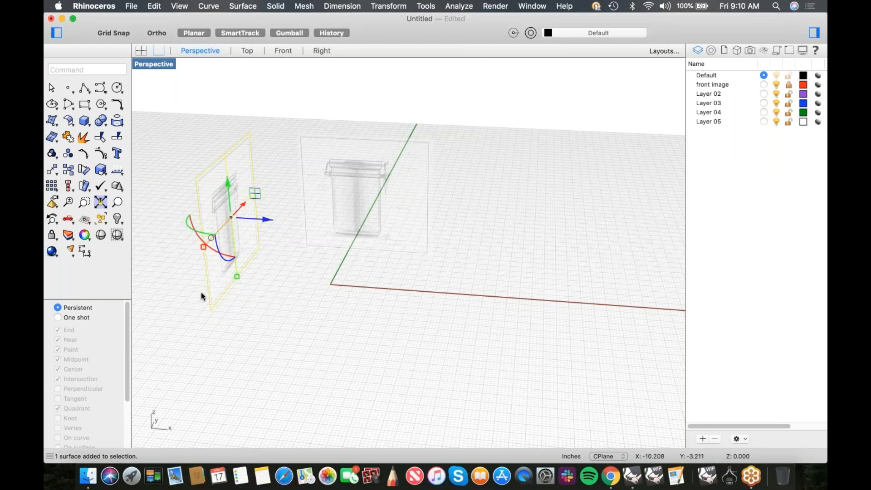
key("Delete")
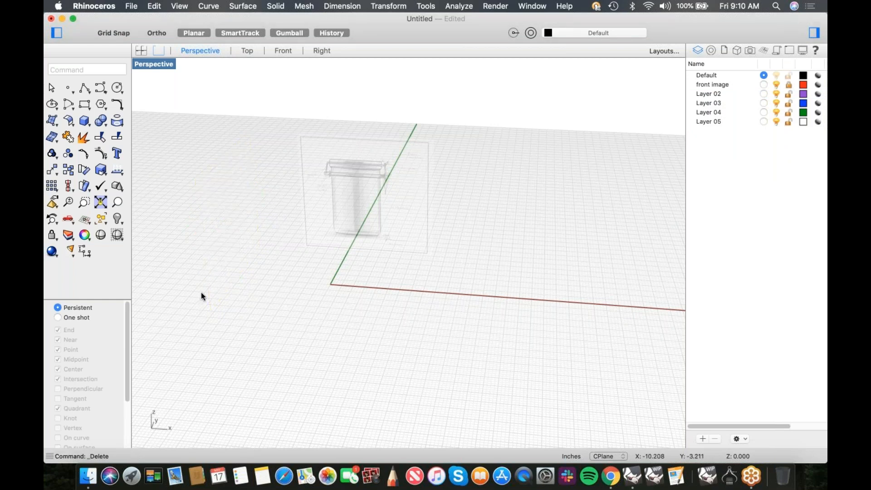
Set the maximized viewport to the Front view with the canister sketch filling it
scroll(336, 213, "up", 3)
right_click_drag(374, 230, 381, 301)
type("f")
key("Return")
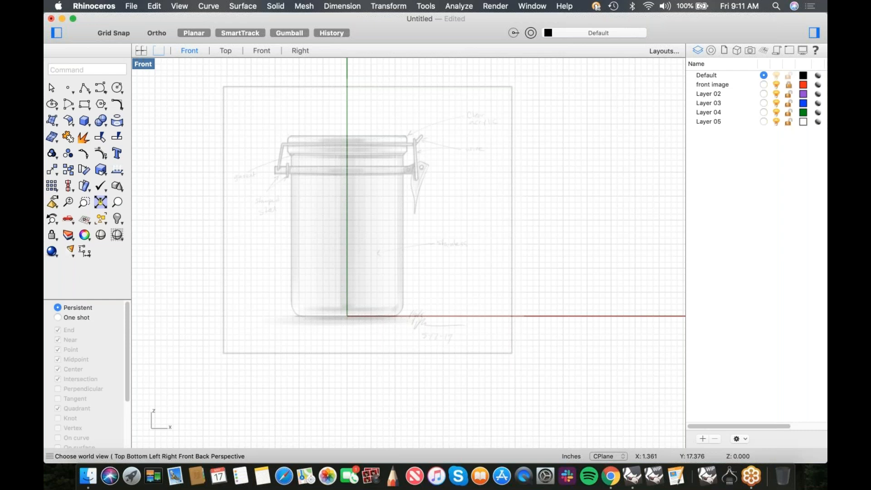
right_click_drag(391, 295, 458, 307)
scroll(455, 291, "up", 4)
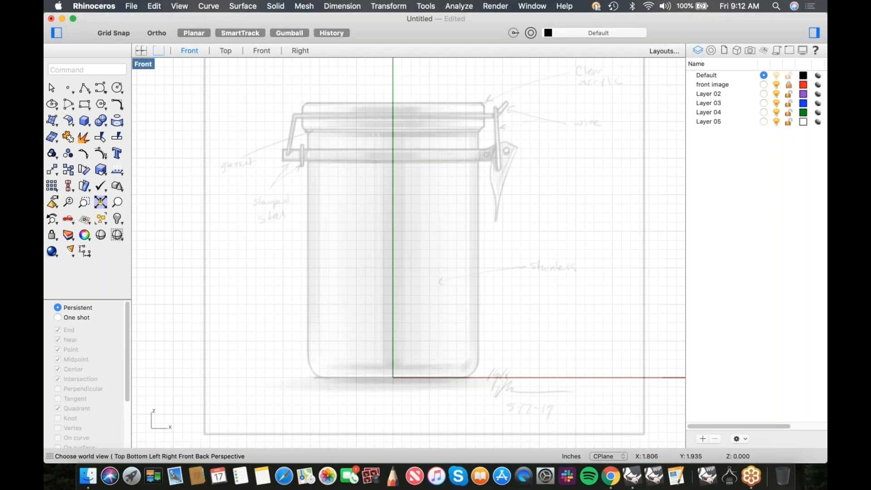
scroll(420, 308, "up", 4)
scroll(417, 308, "down", 2)
right_click_drag(417, 307, 433, 333)
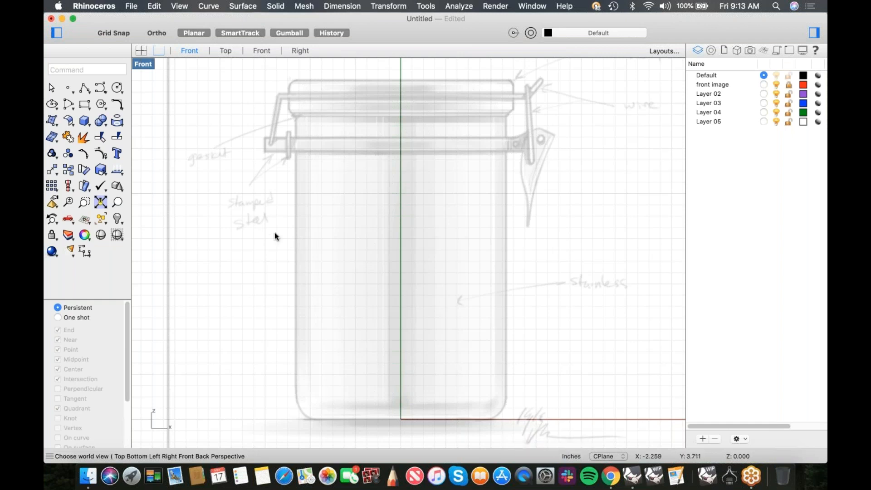
Draw a polyline from the origin about 2.3 in along the canister's base, then straight up about 6.7 in to just below the lid
left_click(83, 88)
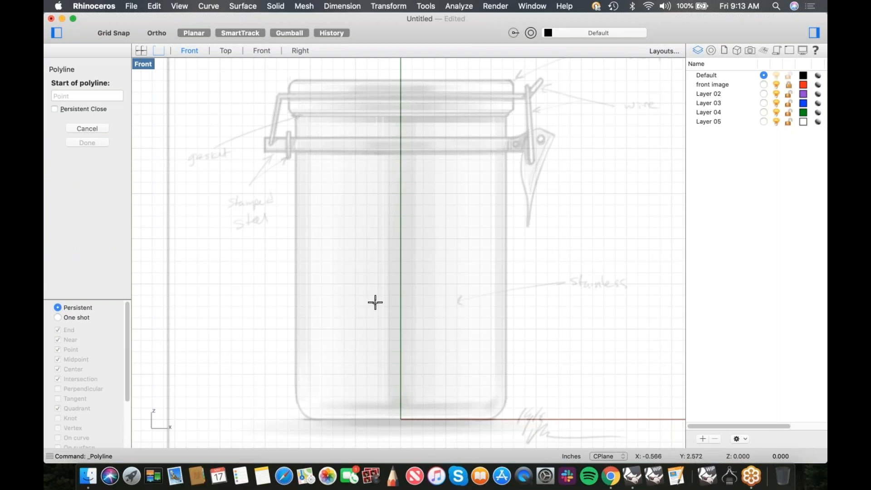
type("0")
key("Return")
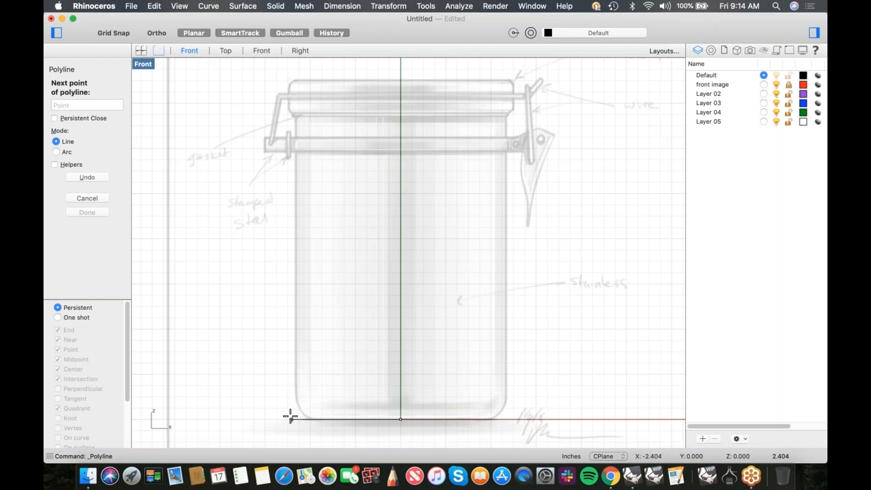
left_click(296, 378)
key("F8")
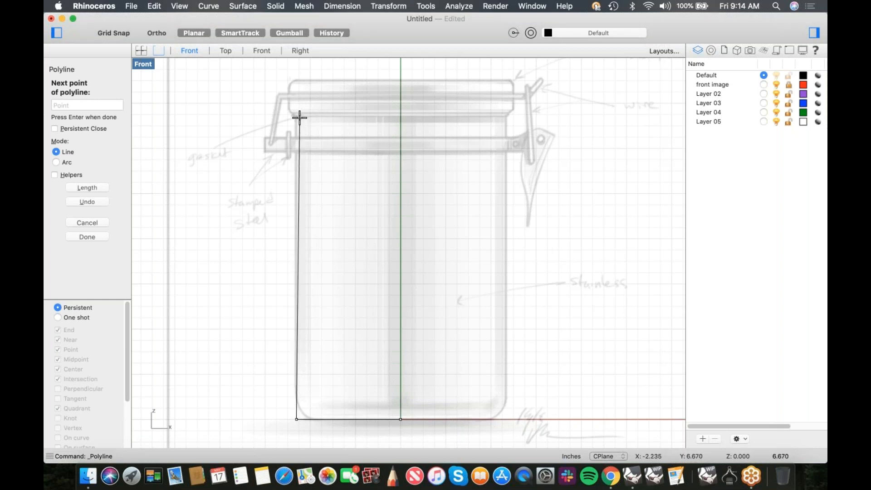
scroll(299, 118, "up", 5)
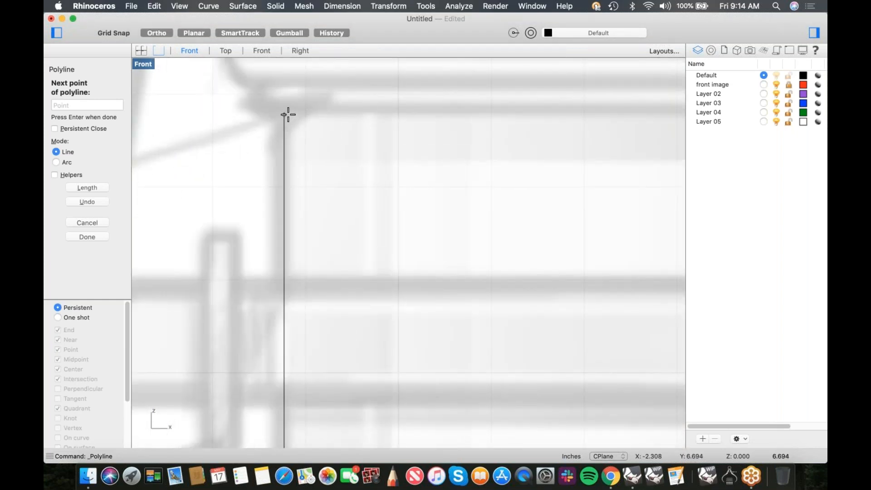
left_click(288, 113, "shift")
key("Return")
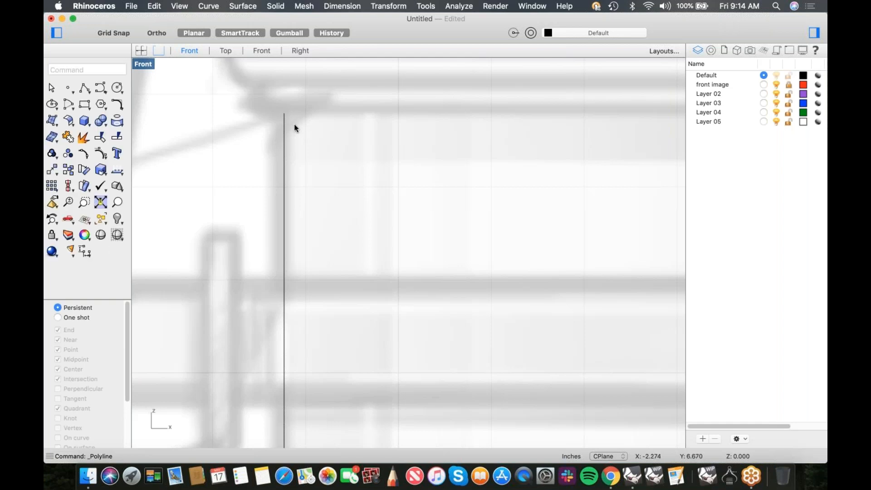
Draw a circle about 0.15 in in diameter centred on the upper end of the canister's wall line
scroll(293, 124, "down", 6)
scroll(293, 120, "up", 2)
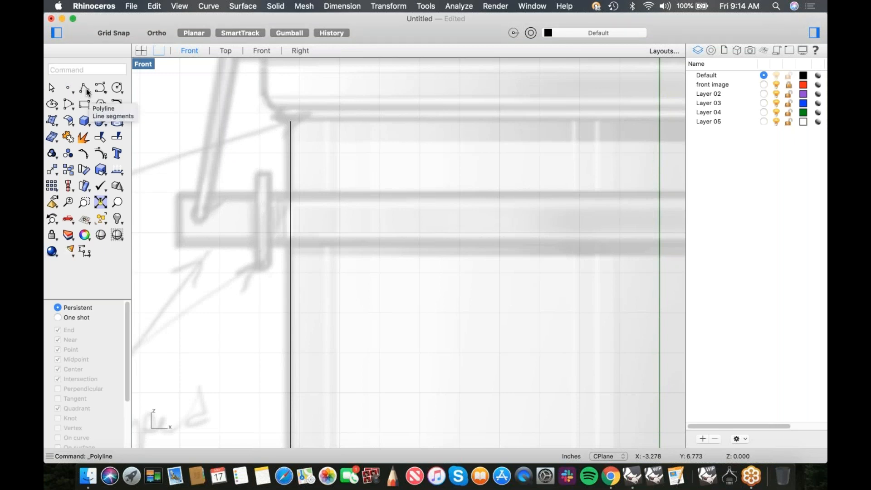
left_click(117, 87)
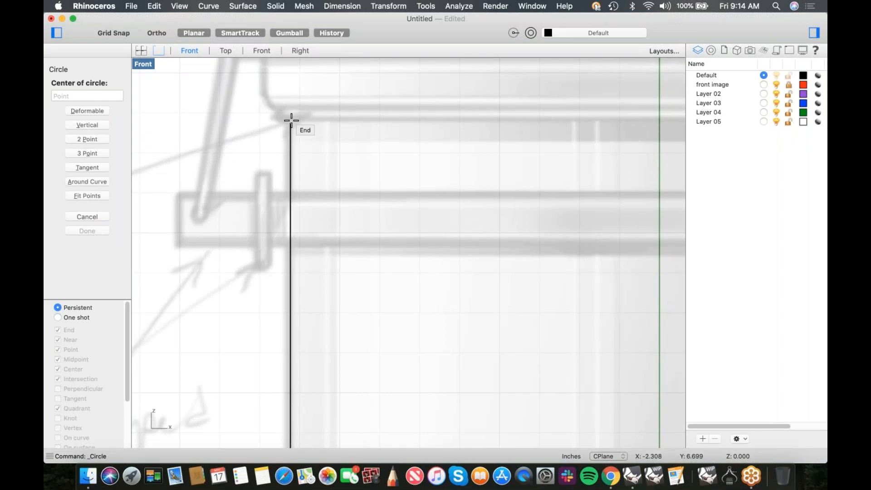
left_click(513, 33)
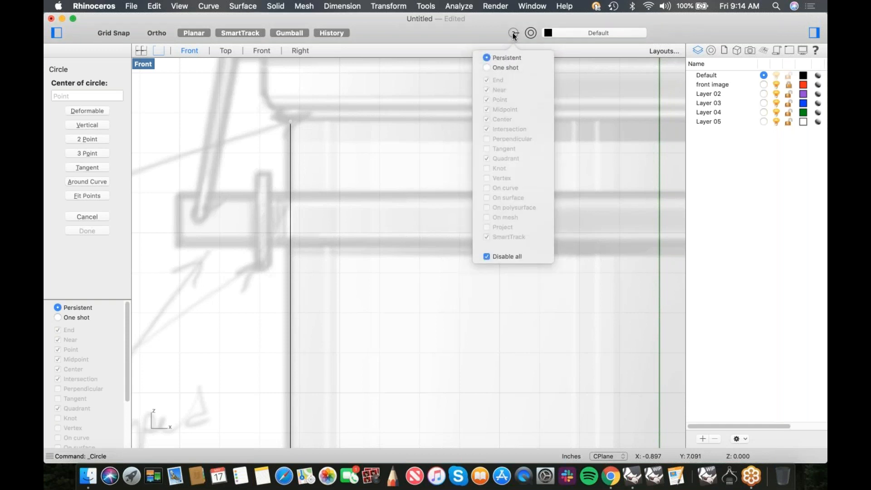
left_click(487, 257)
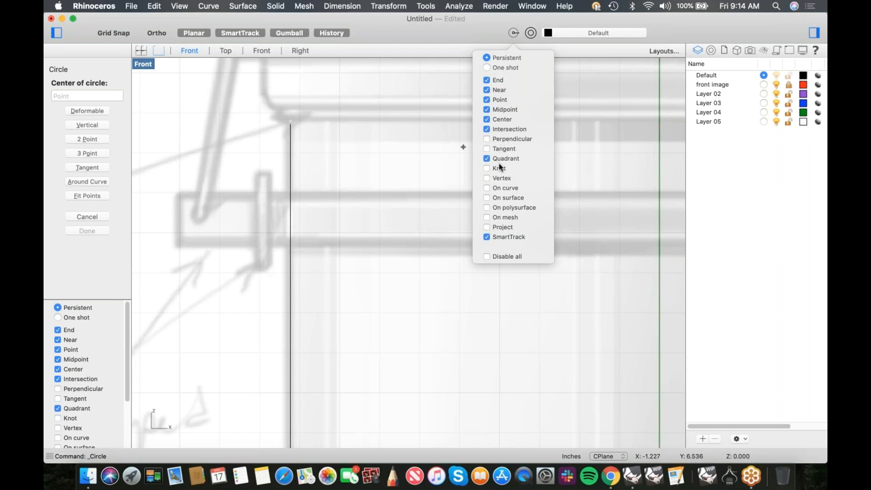
left_click(486, 256)
left_click(515, 33)
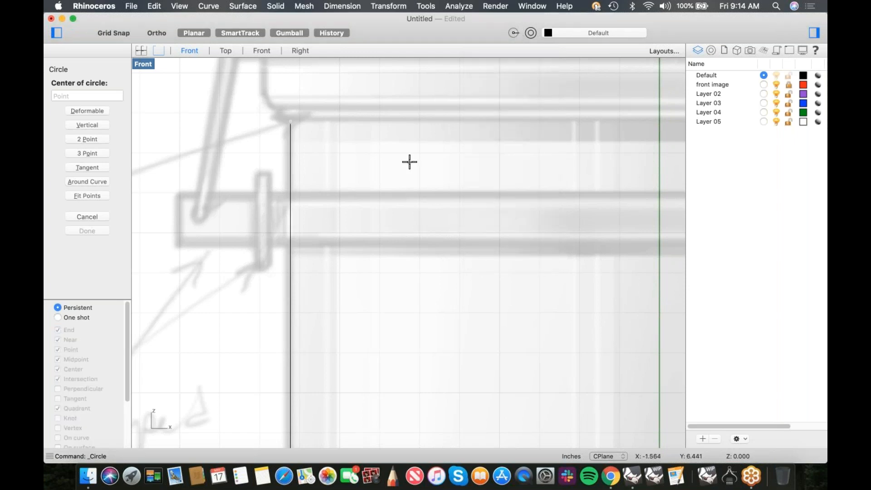
left_click(290, 121)
key("F8")
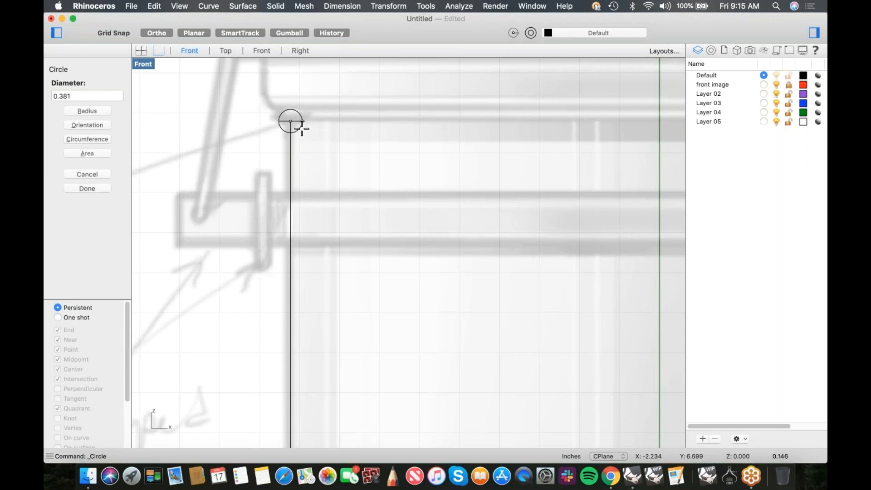
left_click(300, 128)
Nudge the small circle into place at the gasket below the lid and leave it deselected
scroll(297, 124, "up", 3)
left_click(301, 109)
left_click_drag(286, 90, 278, 120)
key("Escape")
scroll(317, 146, "down", 6)
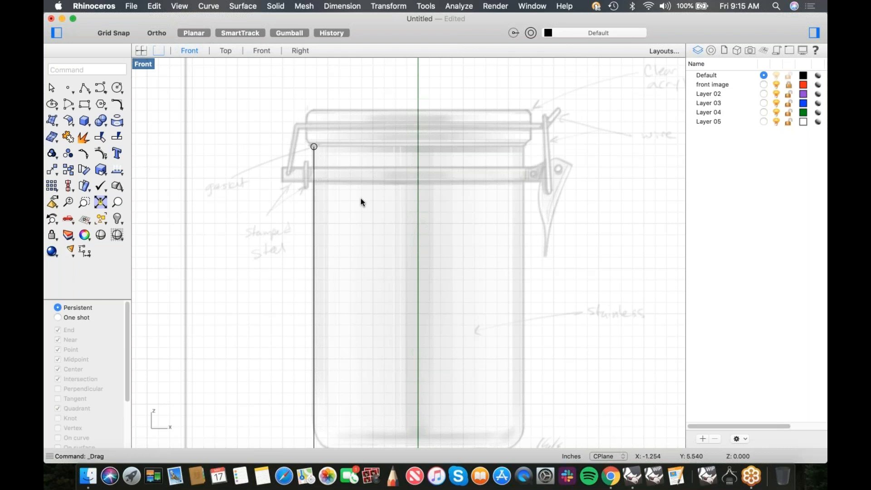
scroll(322, 154, "up", 4)
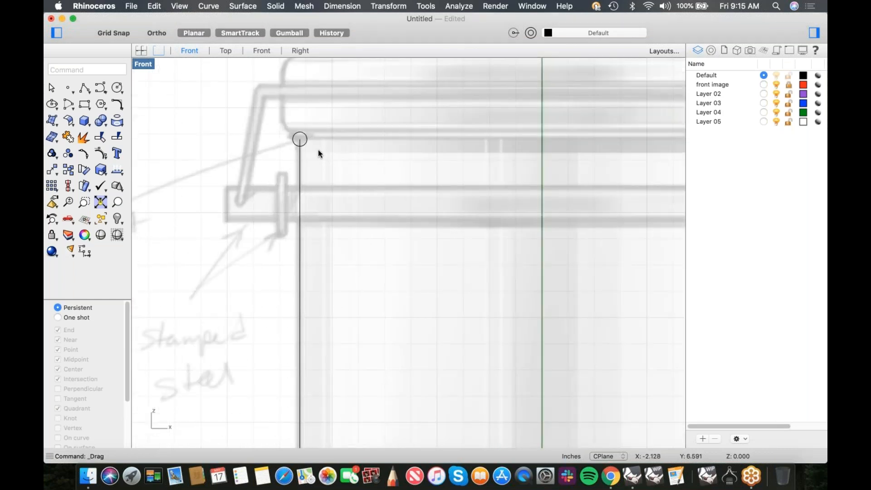
Draw a polyline from the gasket circle's inner quadrant down to just inside the canister's bottom corner, then across to the origin
scroll(310, 142, "up", 3)
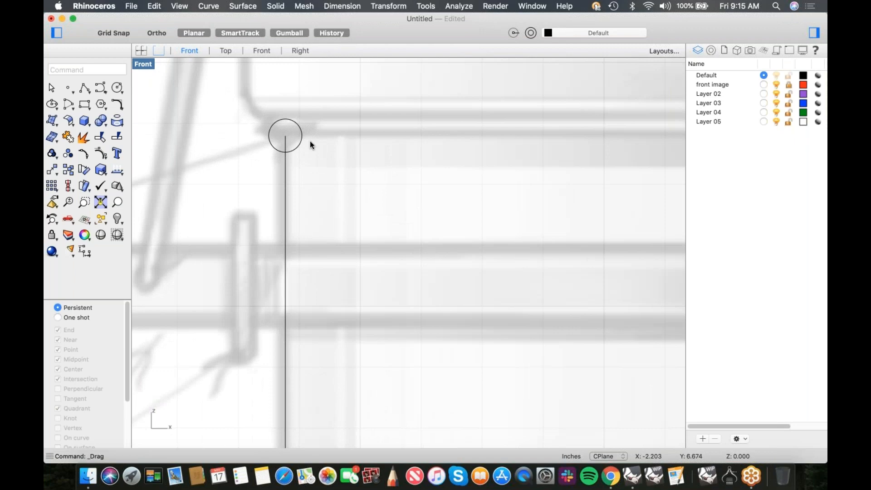
left_click(84, 88)
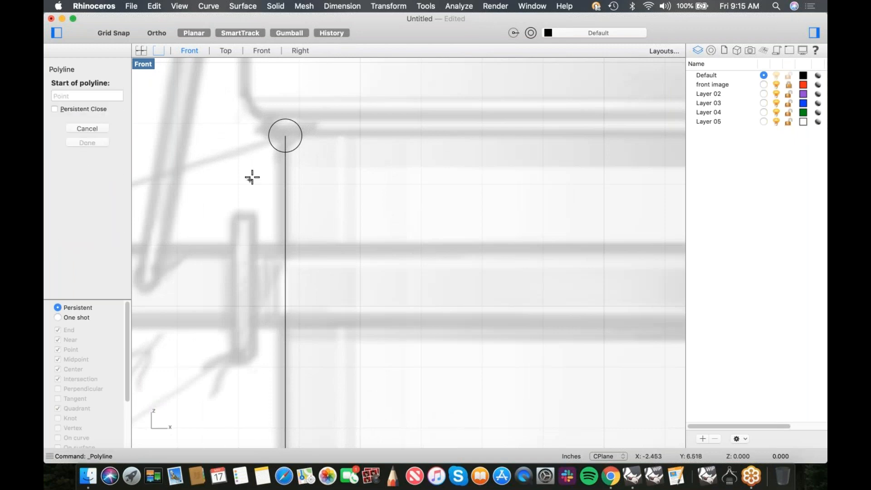
left_click(285, 135)
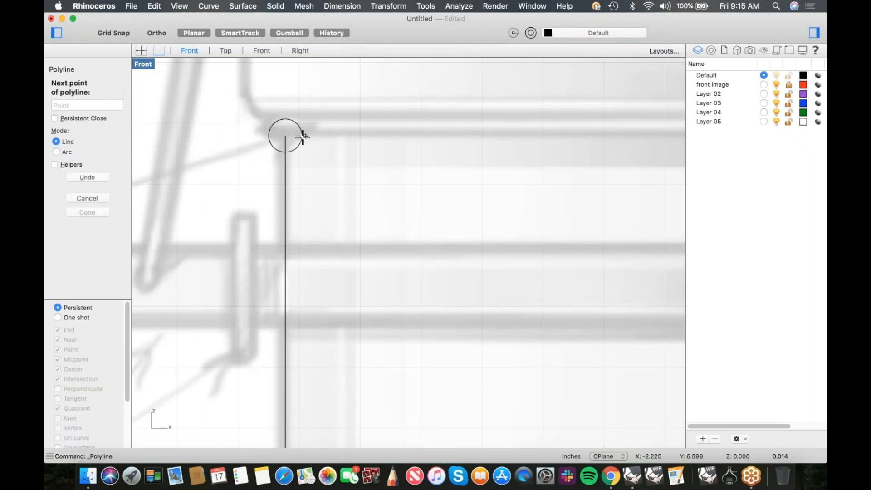
scroll(300, 142, "down", 3)
scroll(301, 143, "down", 5)
scroll(305, 236, "up", 6)
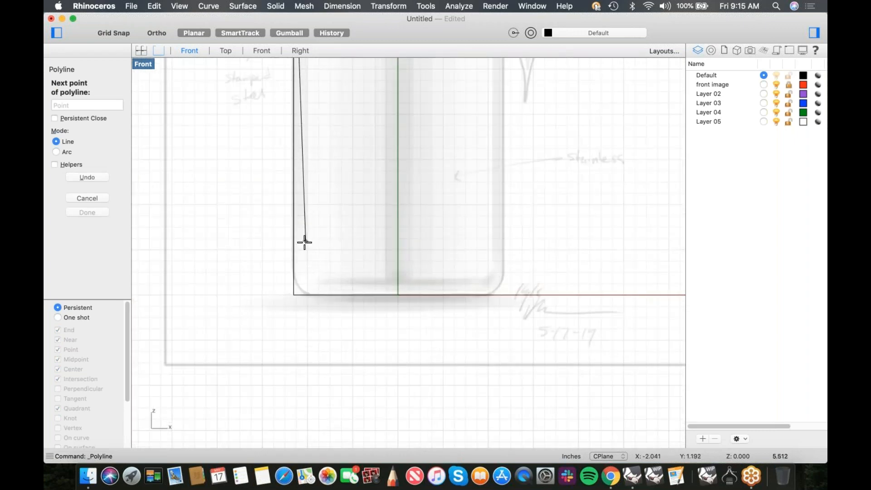
left_click(286, 354)
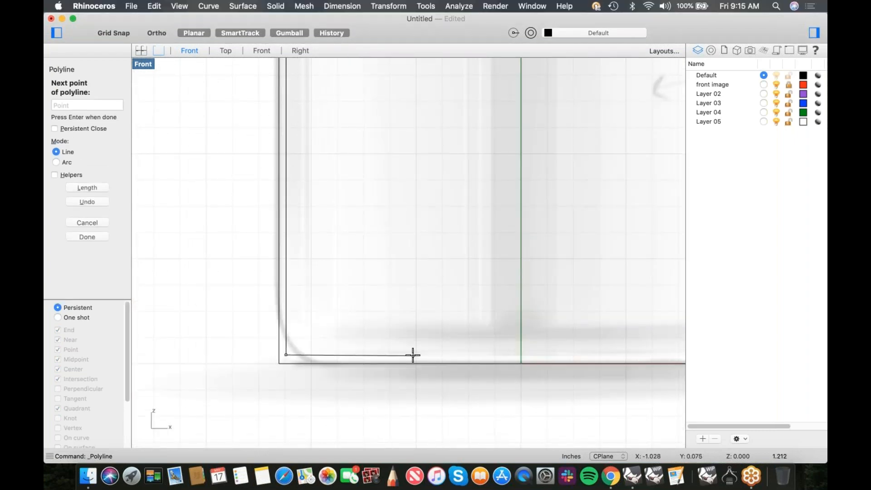
left_click(492, 362)
key("Return")
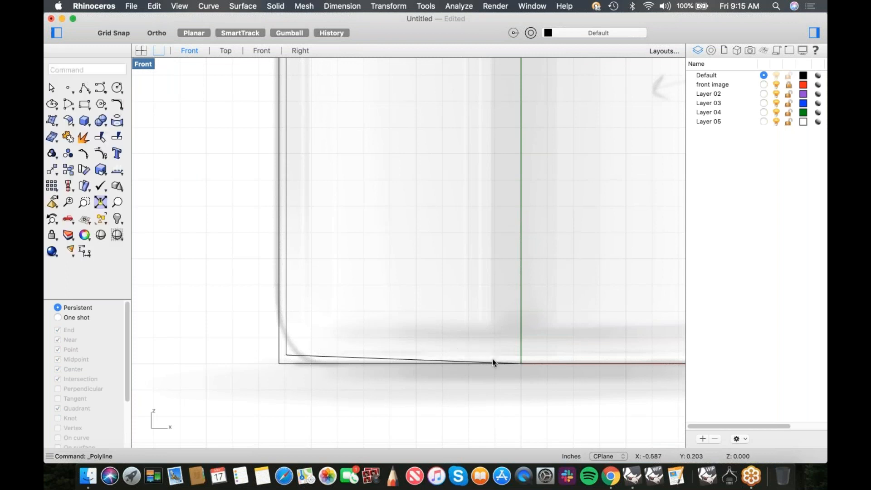
Turn on the control points of the inner wall polyline
scroll(492, 362, "right", 5)
scroll(492, 362, "down", 4)
left_click(350, 324)
right_click(363, 341)
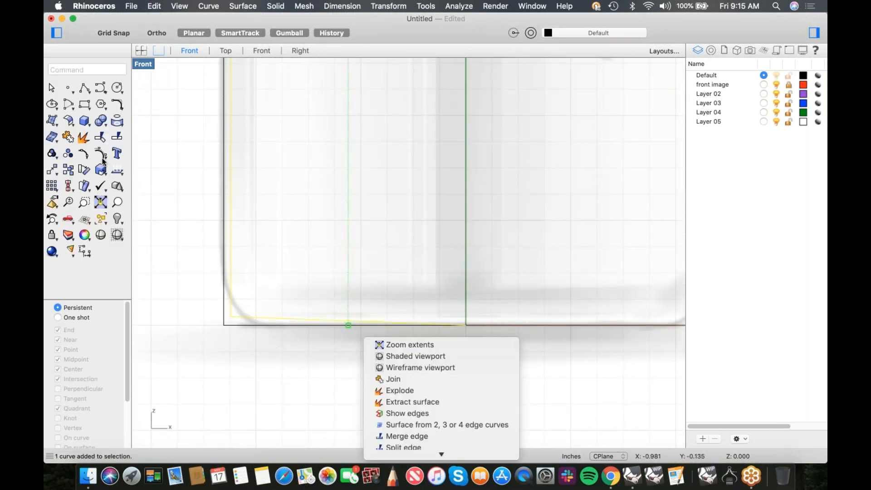
key("Escape")
left_click(443, 283)
left_click(308, 317)
left_click(104, 154)
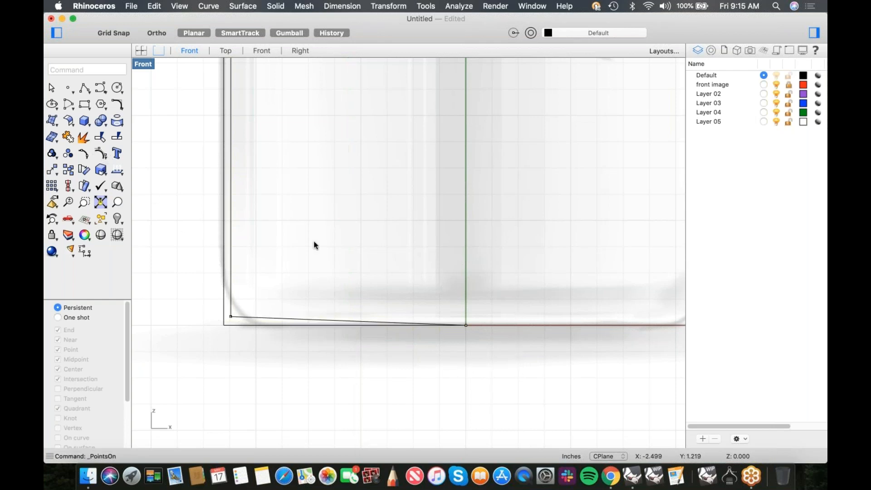
Move the inner polyline's end point up along the centreline until it is level with the inside corner point
left_click(465, 324)
left_click_drag(465, 286, 235, 316)
left_click(352, 288)
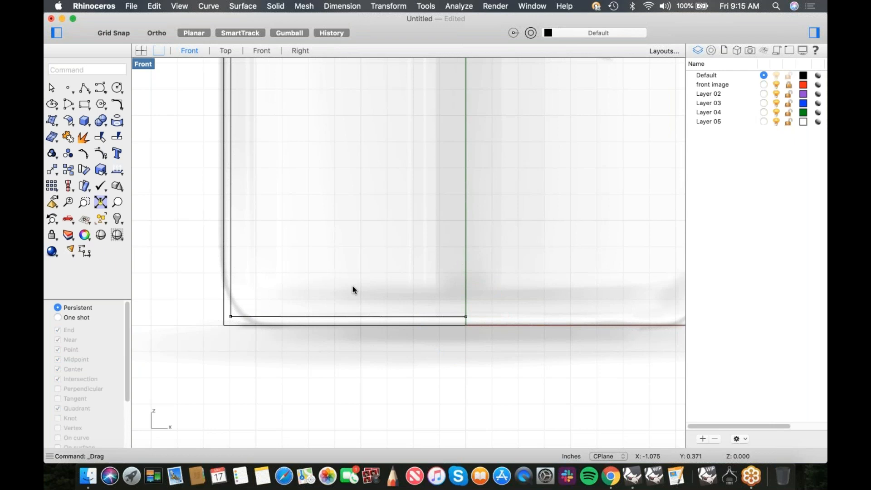
left_click(474, 319)
left_click_drag(469, 285, 239, 313)
left_click(383, 271)
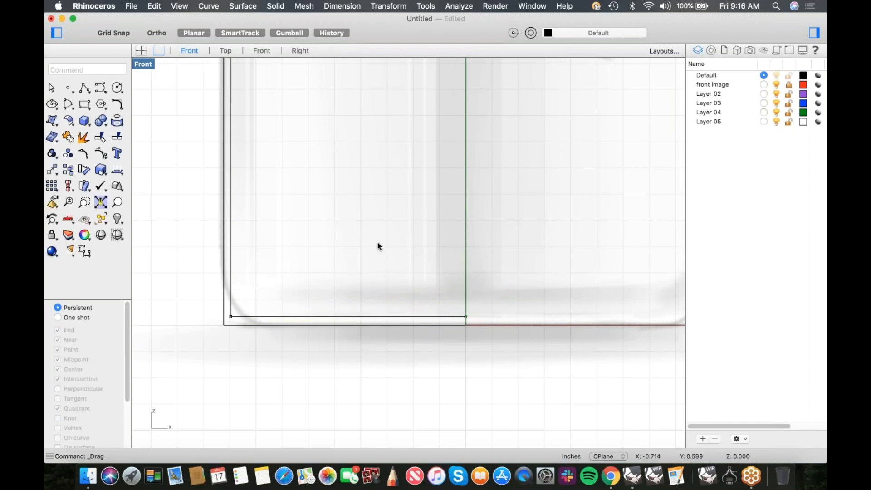
Examine the gumball's alignment and dragging options on the polyline's centreline end point
right_click(293, 31)
left_click(290, 29)
left_click_drag(448, 295, 508, 358)
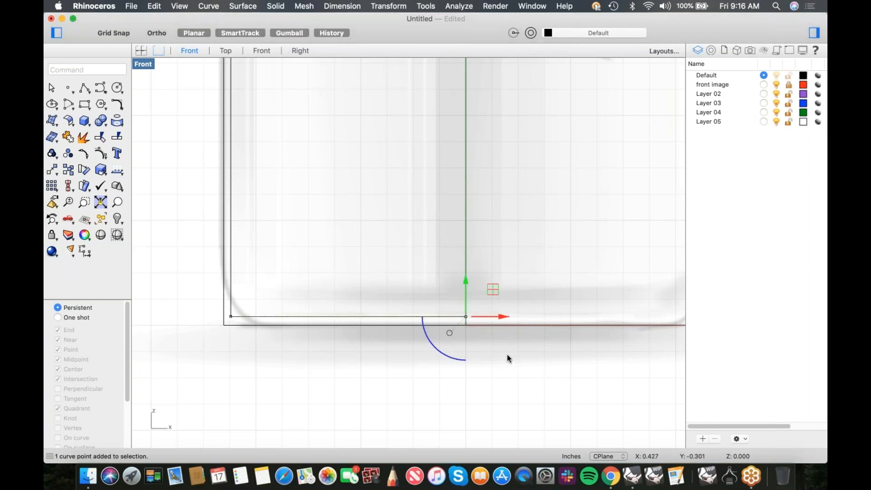
left_click(449, 333)
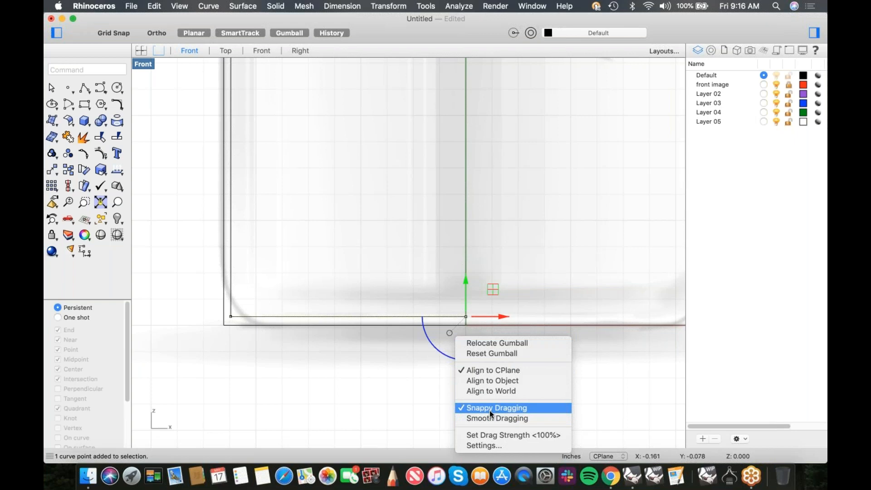
left_click(425, 252)
left_click(416, 285)
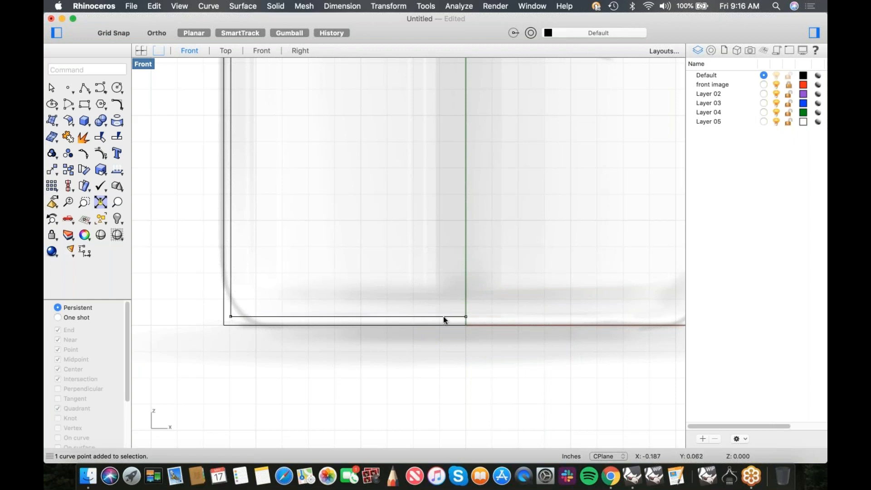
scroll(438, 310, "down", 2)
left_click(84, 88)
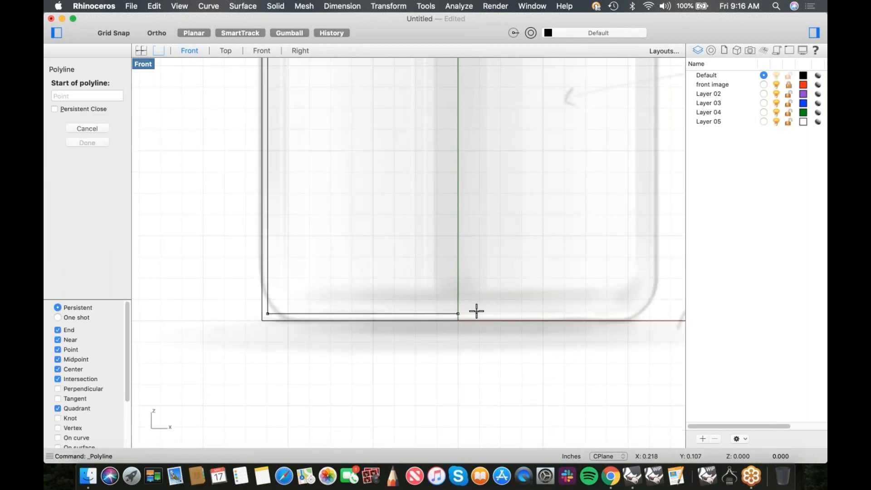
scroll(475, 311, "up", 2)
scroll(449, 282, "down", 5)
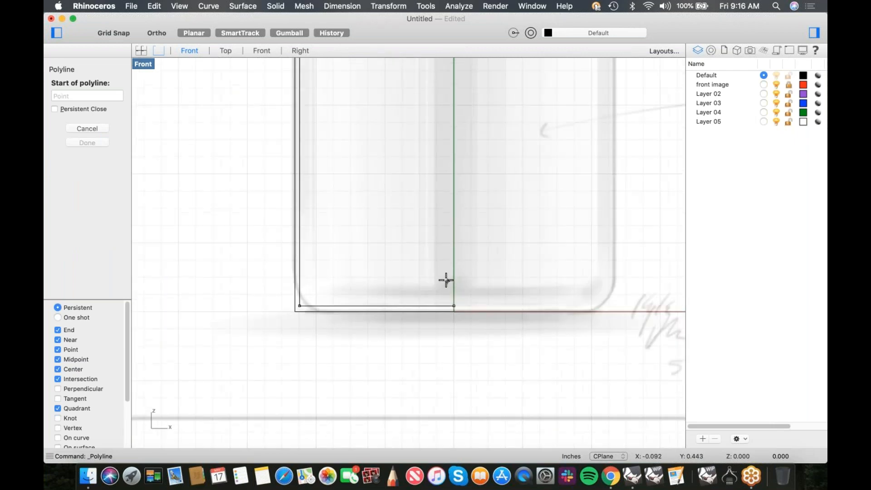
scroll(318, 119, "up", 8)
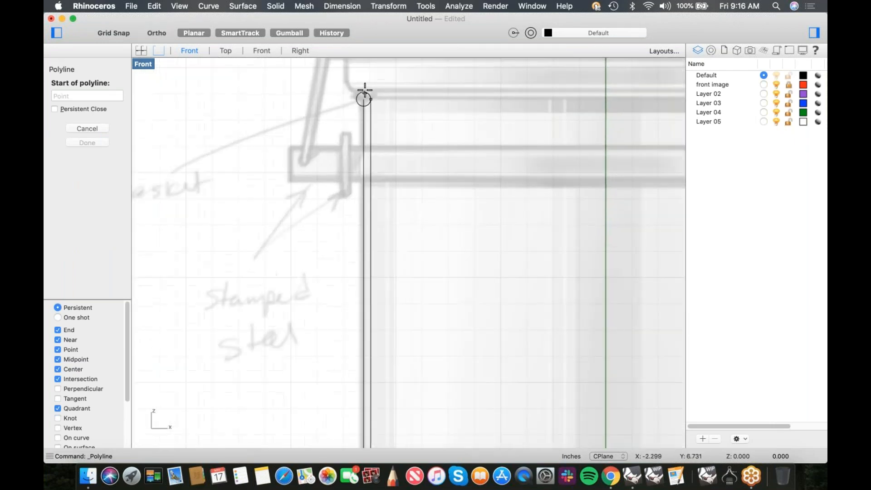
key("F8")
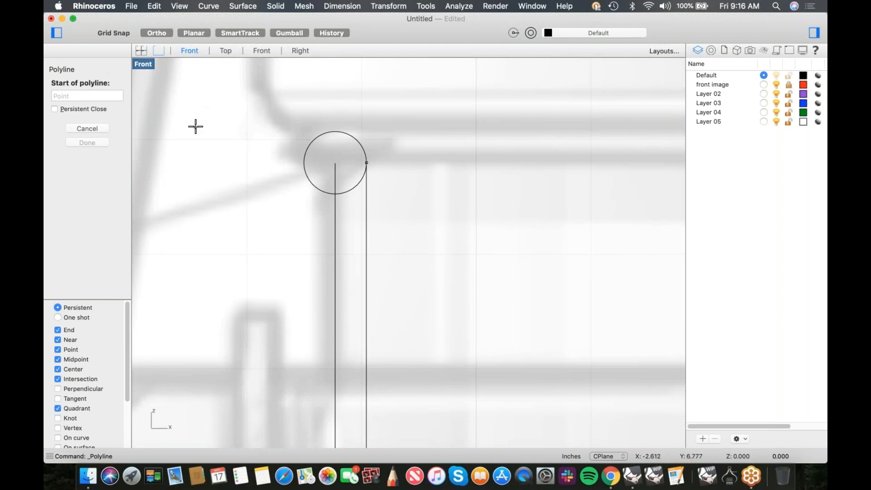
key("Escape")
left_click_drag(391, 151, 252, 254)
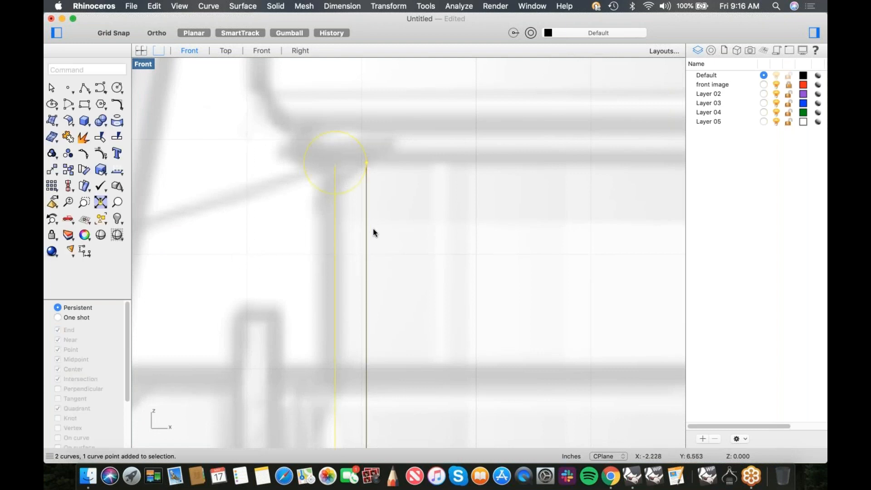
key("Escape")
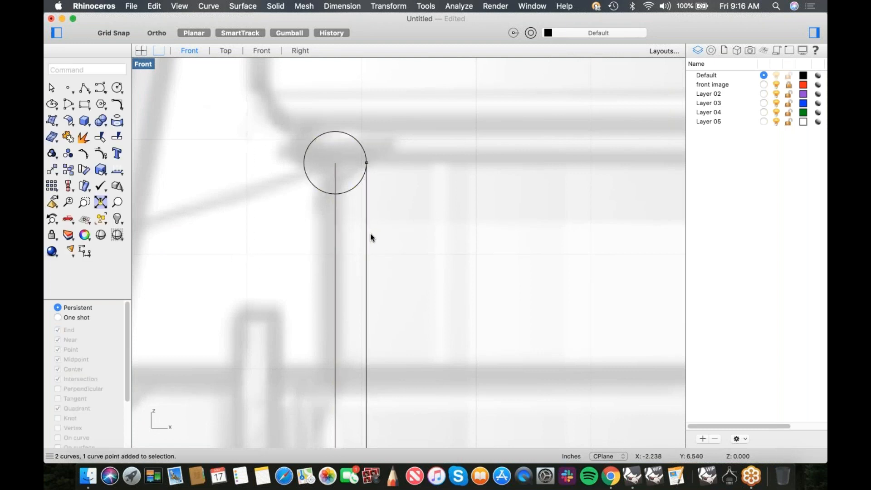
Trim away the outer wall line inside the gasket circle and the circle's arc between the two wall lines
left_click_drag(397, 152, 344, 259)
type("trim")
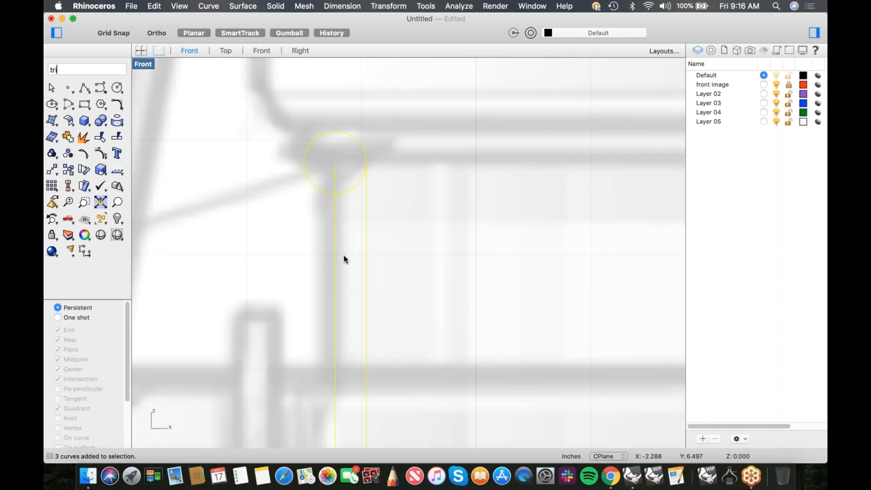
key("Return")
scroll(332, 186, "up", 2)
left_click(334, 187)
left_click(347, 192)
key("Return")
Join the outer wall, inner wall and trimmed gasket circle into one profile curve and deselect it
scroll(358, 206, "down", 6)
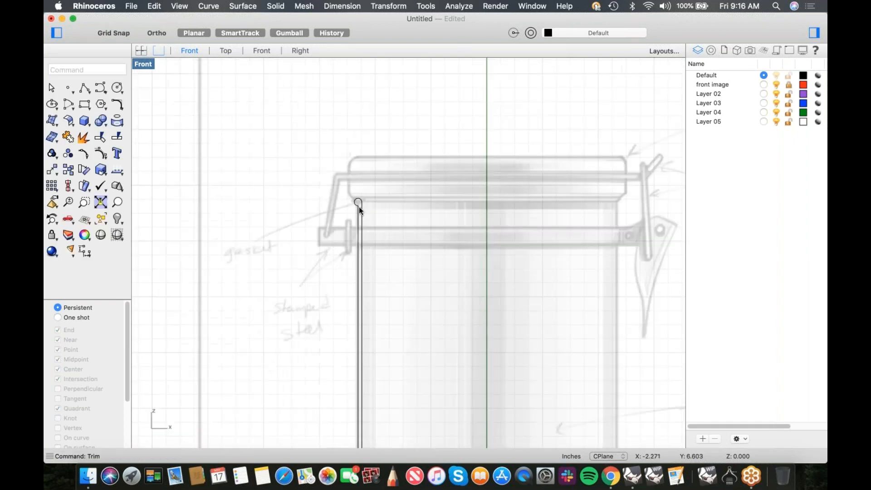
left_click_drag(337, 195, 430, 393)
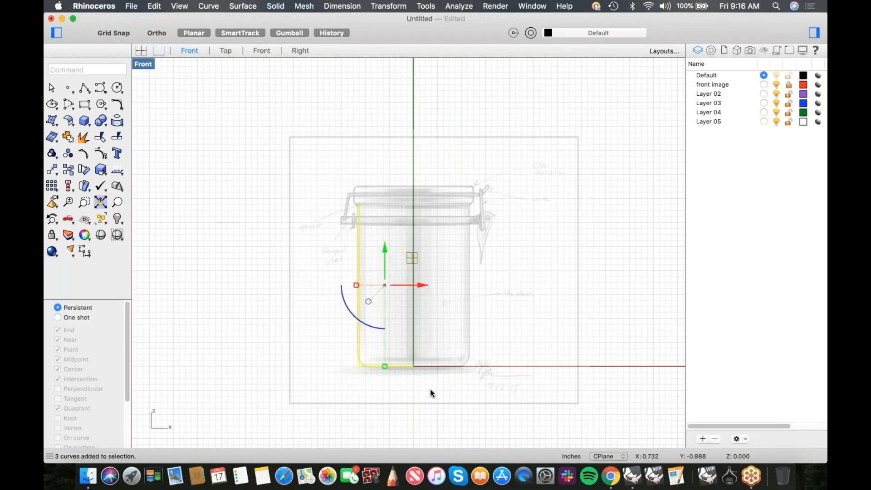
key("super+j")
left_click(430, 389)
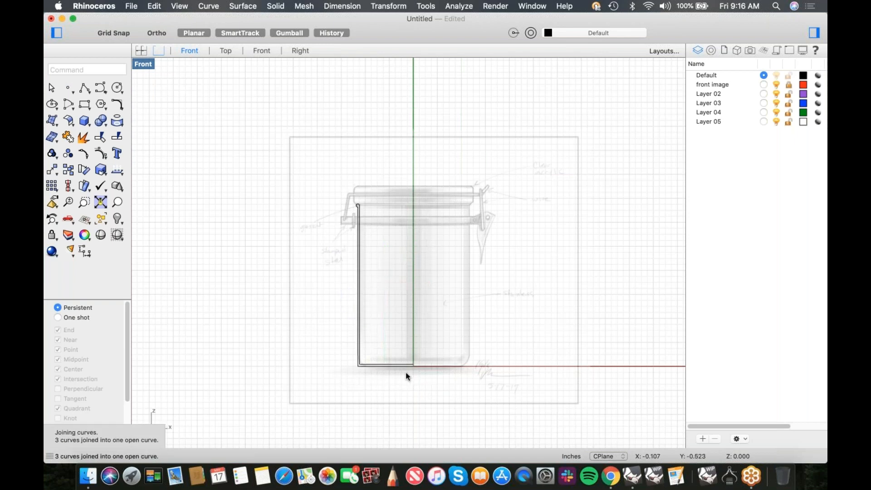
Switch the maximized viewport to Perspective with the joined wall profile in view
scroll(405, 372, "up", 5)
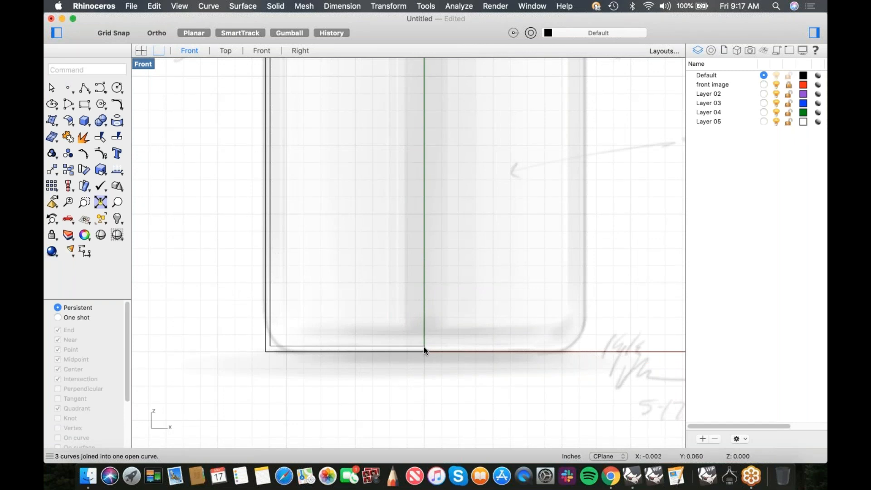
scroll(419, 345, "down", 4)
type("4")
key("Return")
scroll(343, 349, "down", 5)
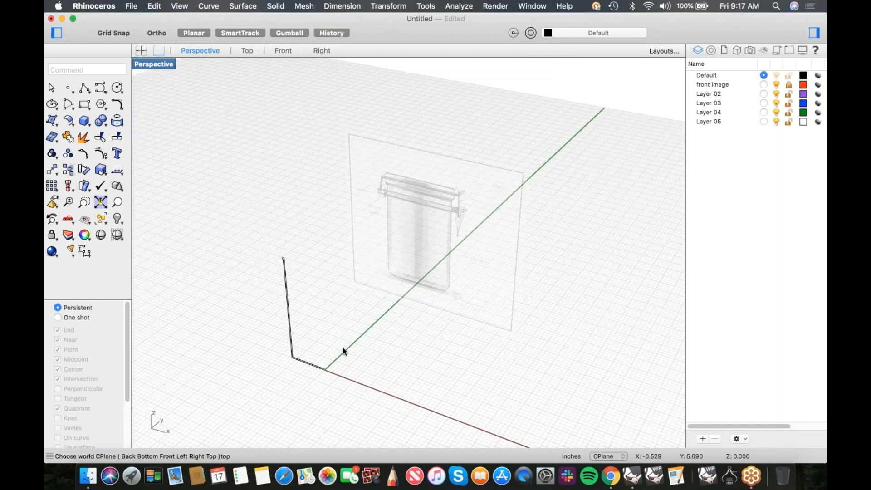
scroll(343, 351, "up", 5)
Revolve the joined wall profile a full circle around the vertical axis through the origin
left_click(300, 338)
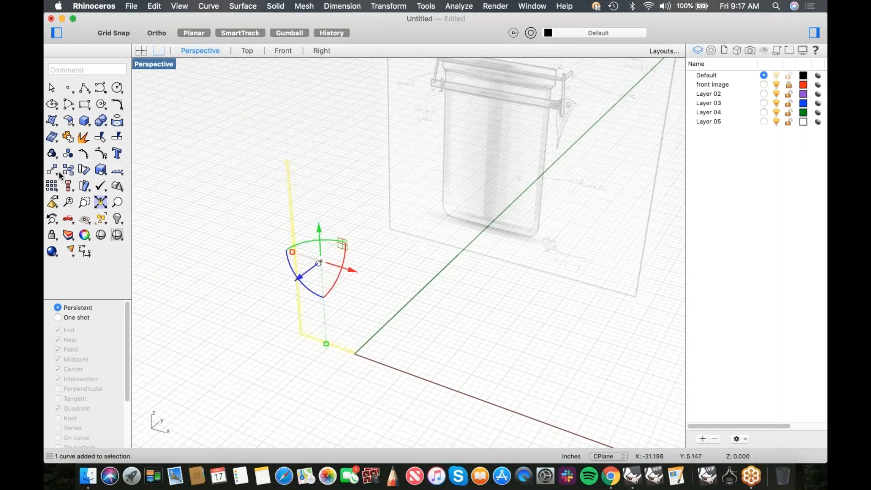
left_click(54, 122)
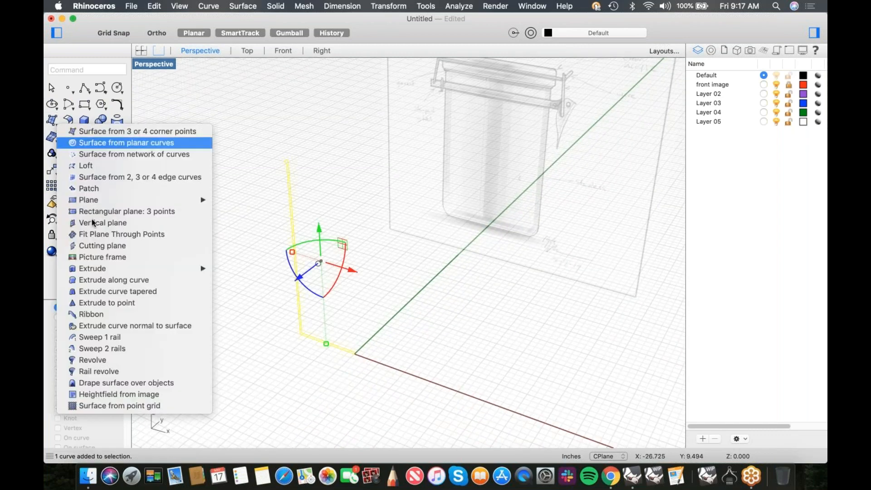
left_click(101, 364)
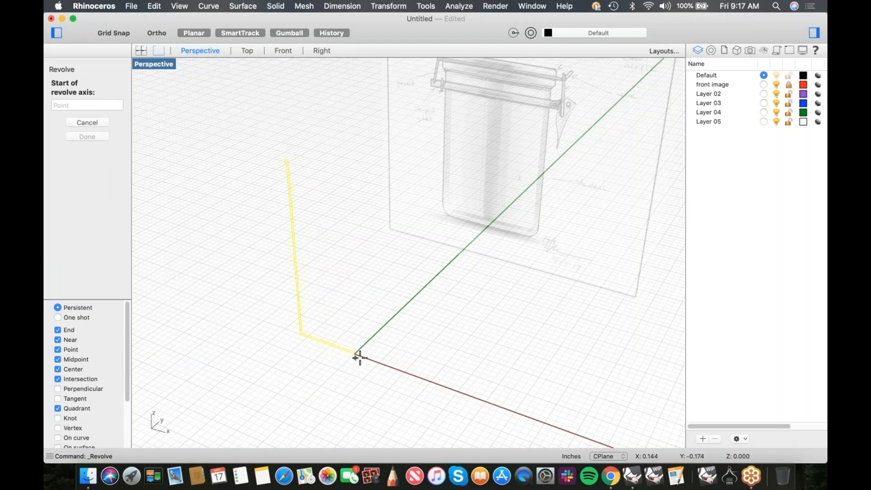
left_click(375, 360)
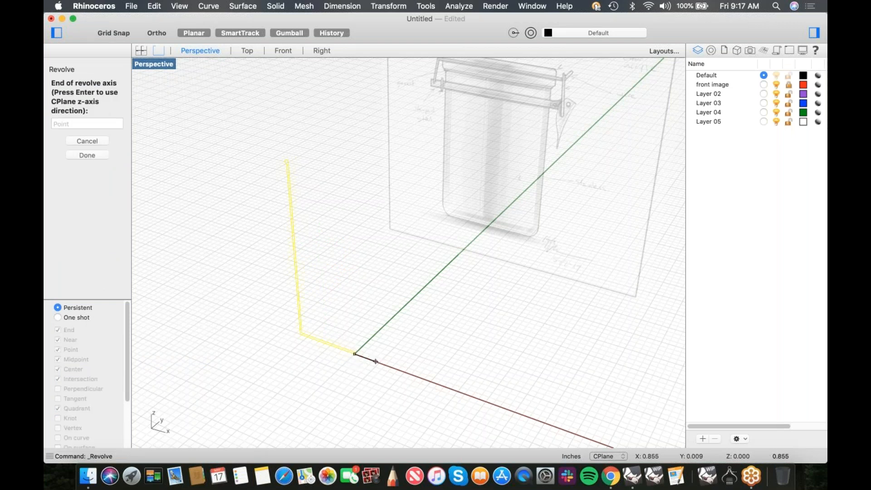
scroll(376, 361, "up", 2)
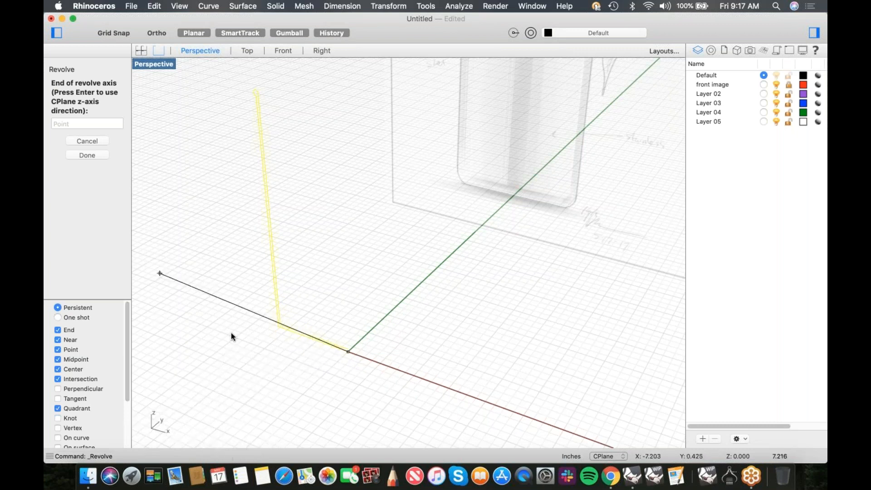
left_click(267, 374)
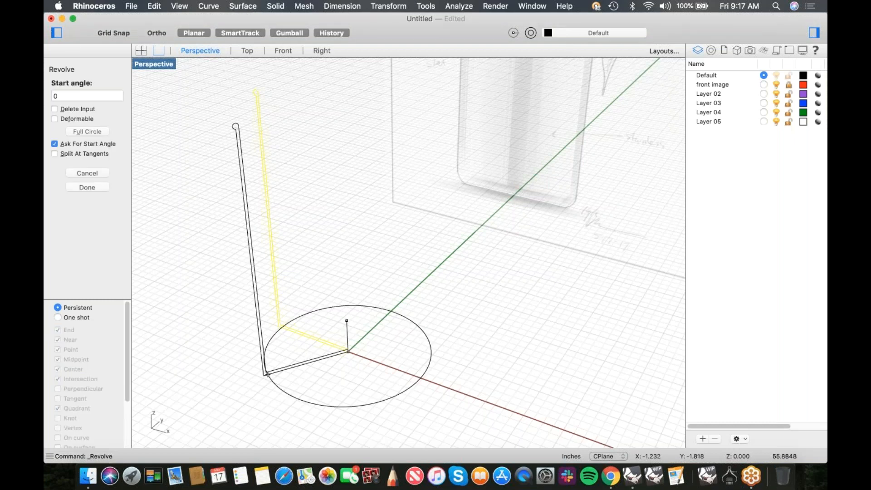
left_click(87, 131)
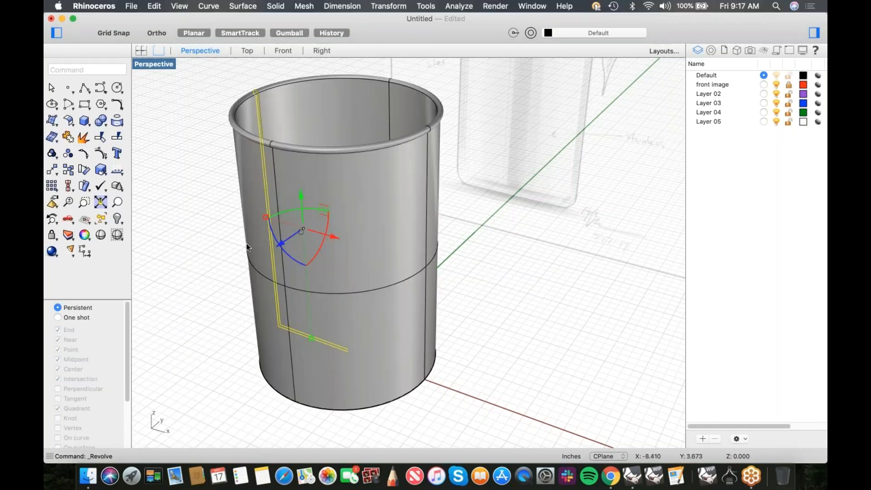
Examine the revolved canister body from the side and from underneath, and select it
scroll(280, 268, "down", 8)
right_click_drag(285, 328, 316, 323)
scroll(412, 245, "up", 10)
scroll(394, 289, "down", 10)
mouse_move(395, 290)
right_mouse_down()
mouse_move(391, 303)
mouse_move(395, 291)
right_mouse_up()
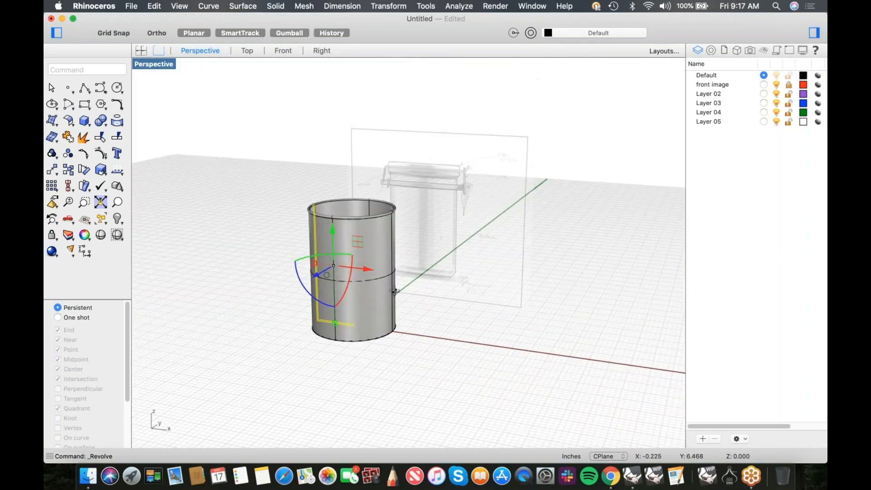
scroll(388, 250, "up", 5)
right_click_drag(387, 258, 400, 224)
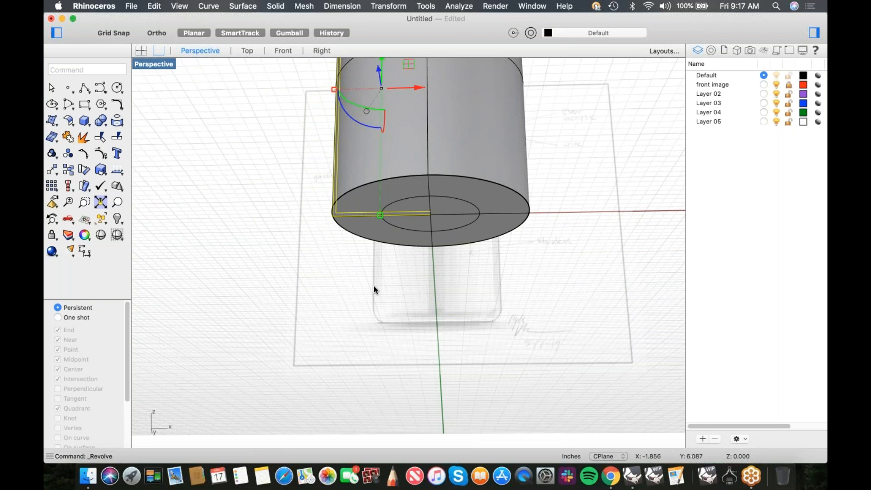
right_click_drag(376, 276, 429, 302)
left_click(428, 302)
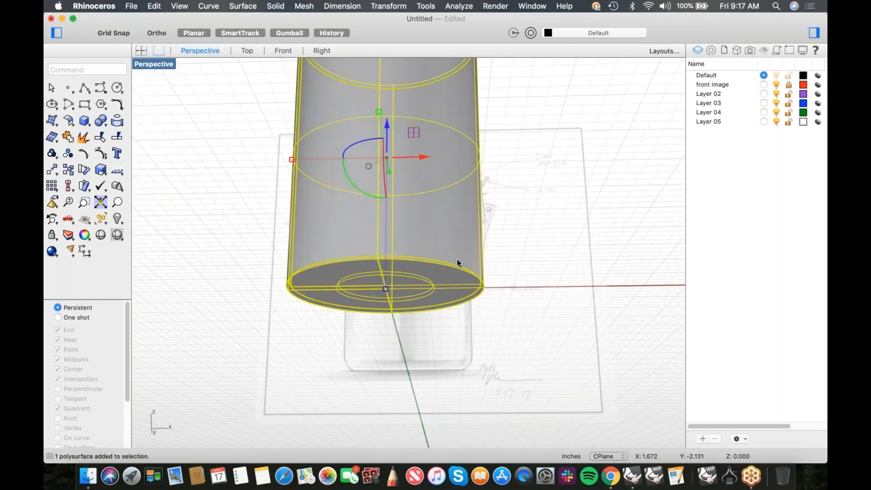
Delete the revolved canister body and switch to the Front view at the profile's lower outer corner
key("Delete")
key("ctrl+F2")
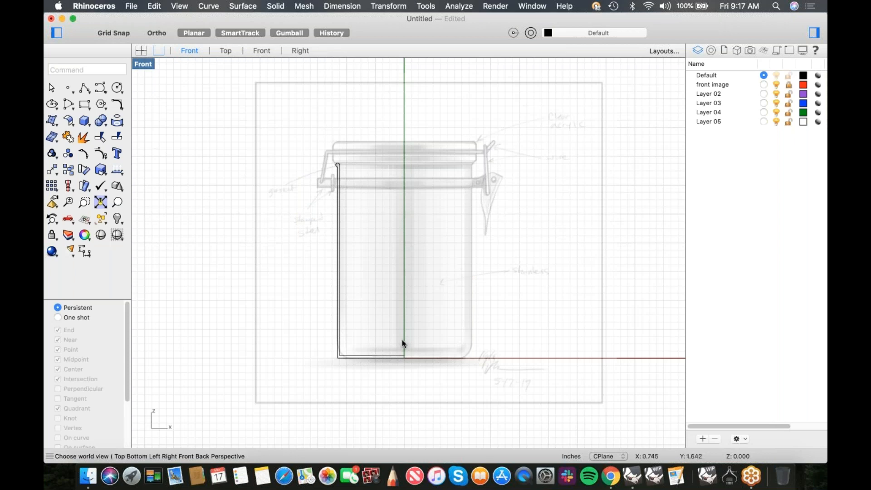
scroll(394, 346, "up", 10)
right_click_drag(335, 355, 355, 307)
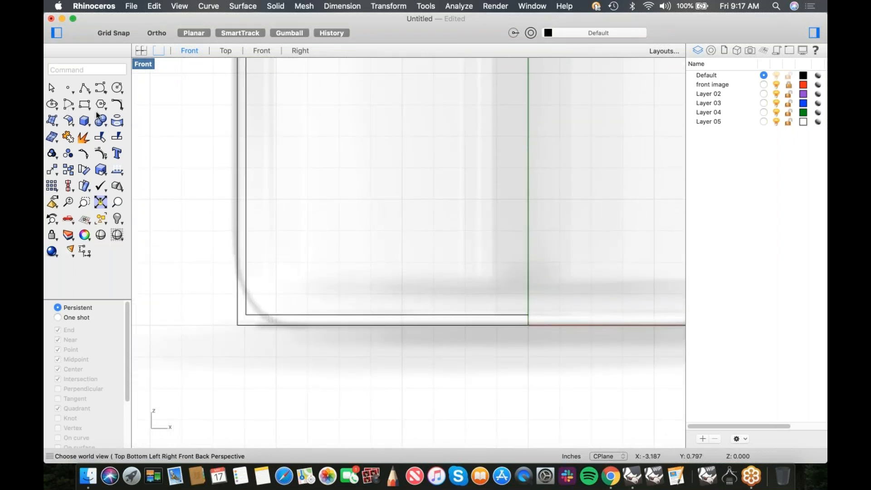
Try a fillet of radius 1 on the outer wall's bottom corner and undo it
left_click(117, 104)
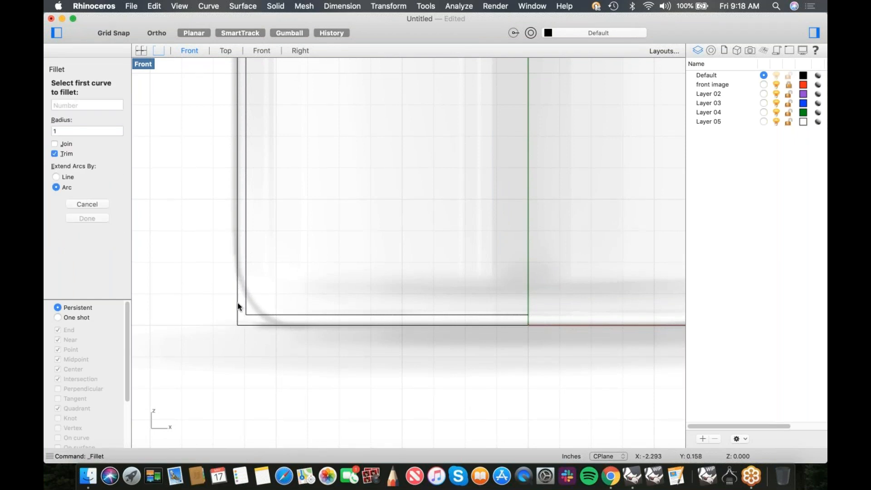
left_click(235, 283)
left_click(264, 324)
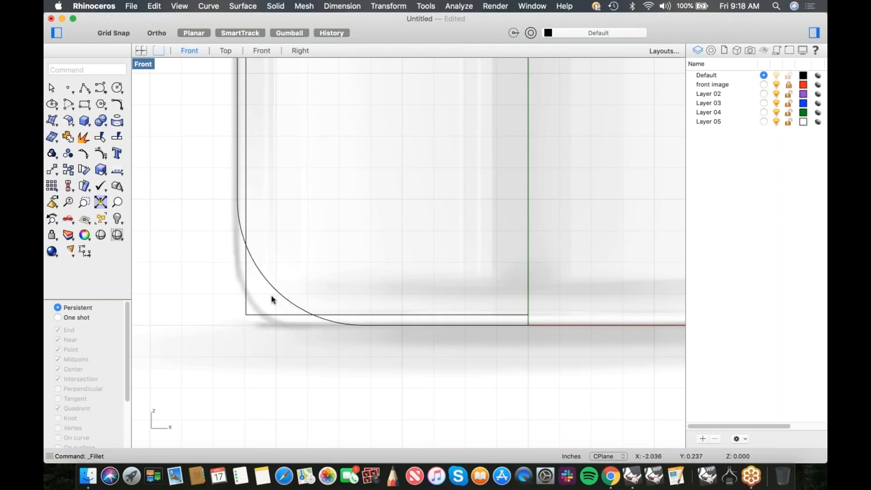
key("super+z")
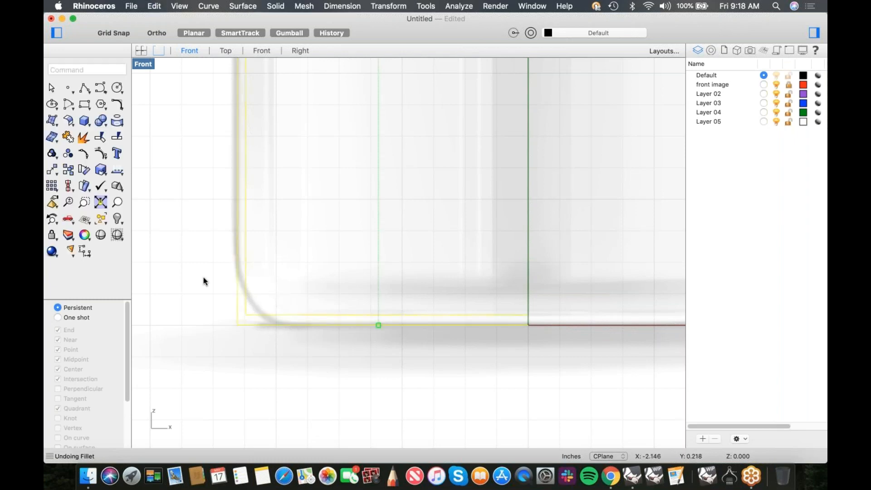
Fillet the outer wall's bottom corner with a radius of 0.5 inch
right_click(170, 212)
left_click(194, 212)
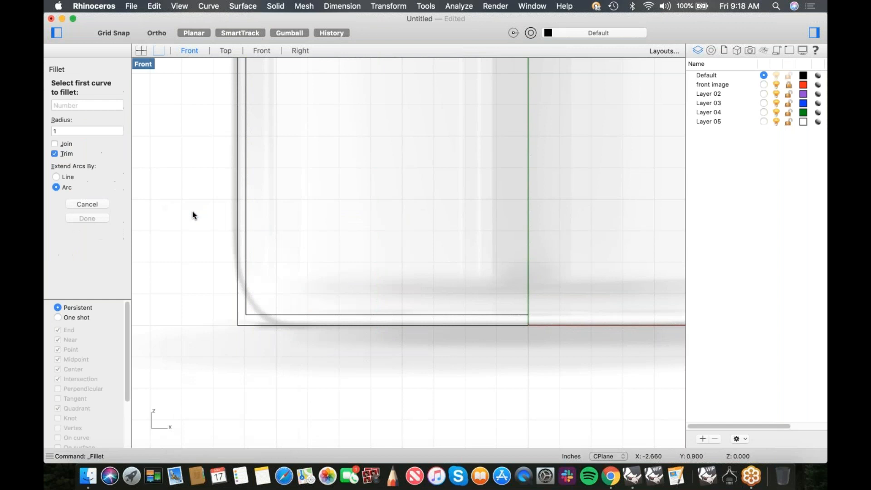
left_click_drag(61, 131, 45, 128)
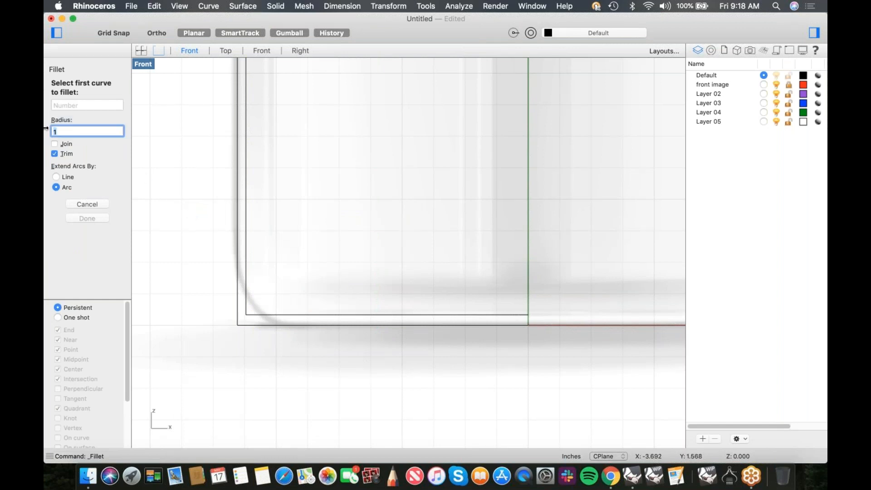
type(".5")
key("Return")
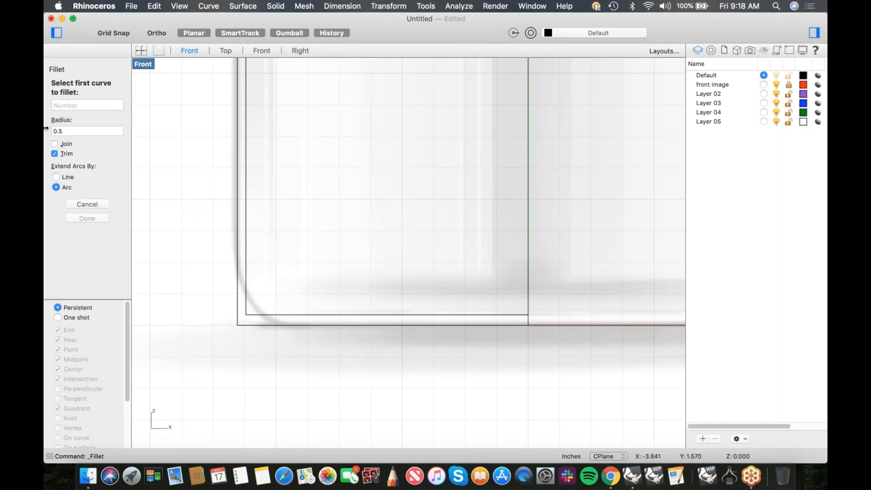
left_click(239, 275)
left_click(272, 325)
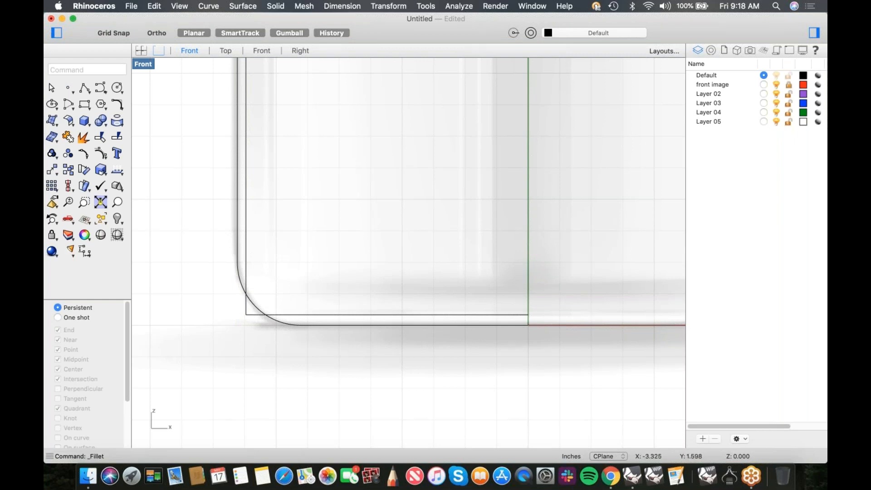
Measure the gap between the inner and outer bottom lines with a linear dimension, and delete the dimension
left_click(345, 8)
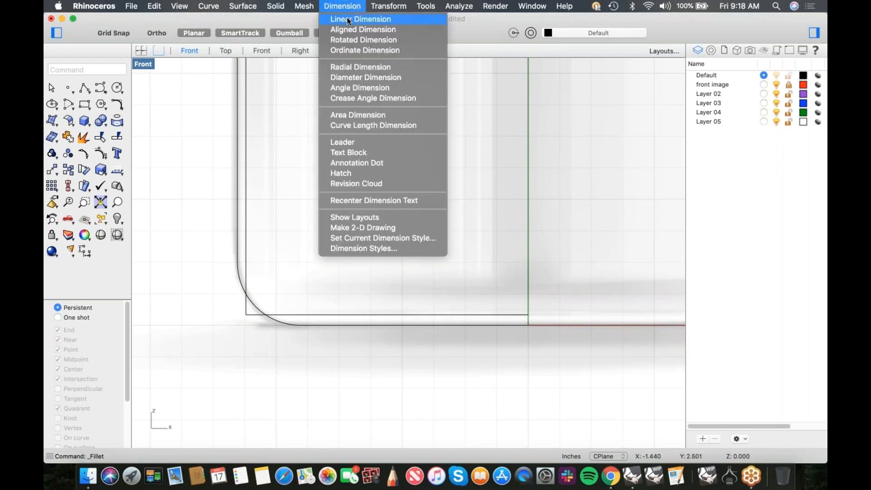
left_click(347, 19)
left_click(455, 315)
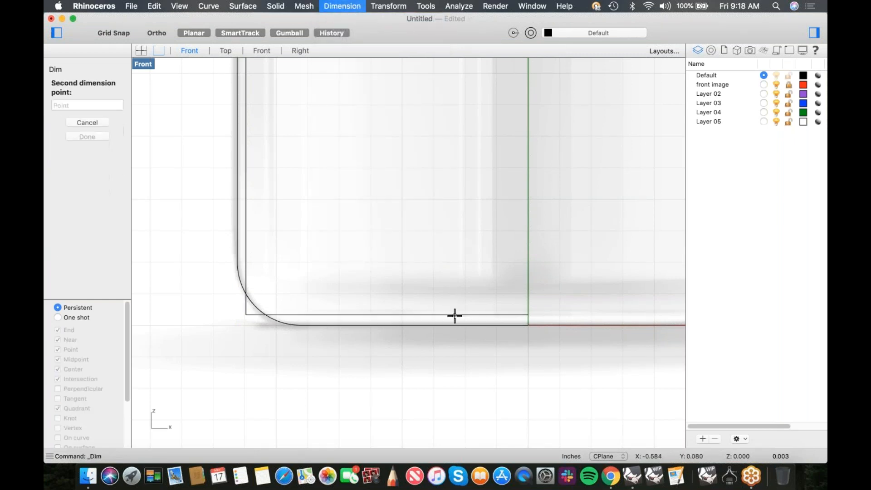
left_click(455, 318)
scroll(470, 313, "down", 3)
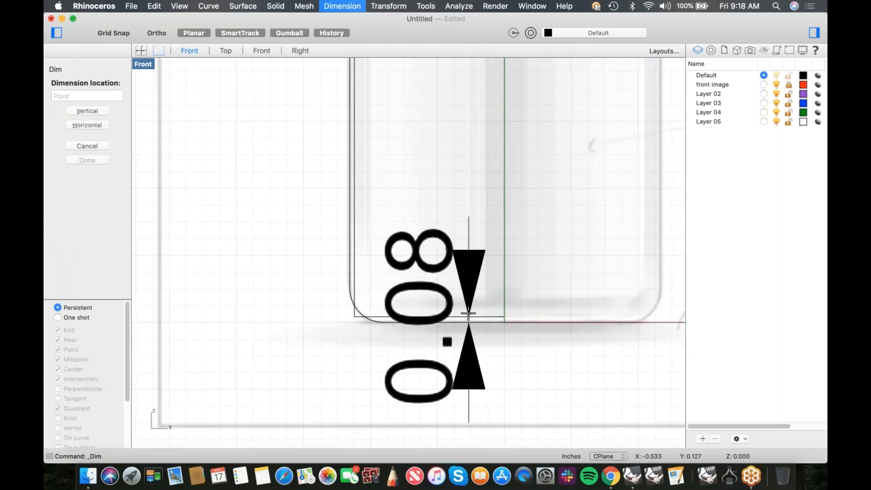
left_click(468, 313)
left_click(476, 302)
key("Delete")
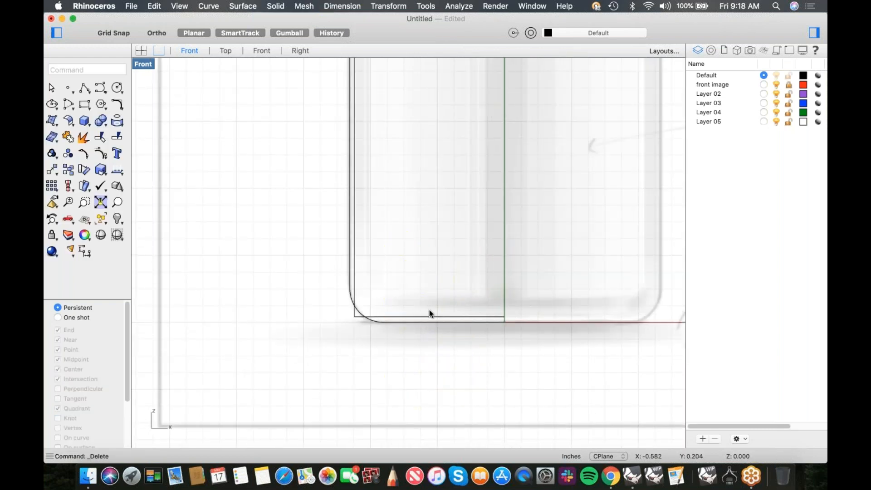
Start a fillet for the inner wall's bottom corner and try entering its radius as the expression 0.5-.08
scroll(429, 313, "up", 4)
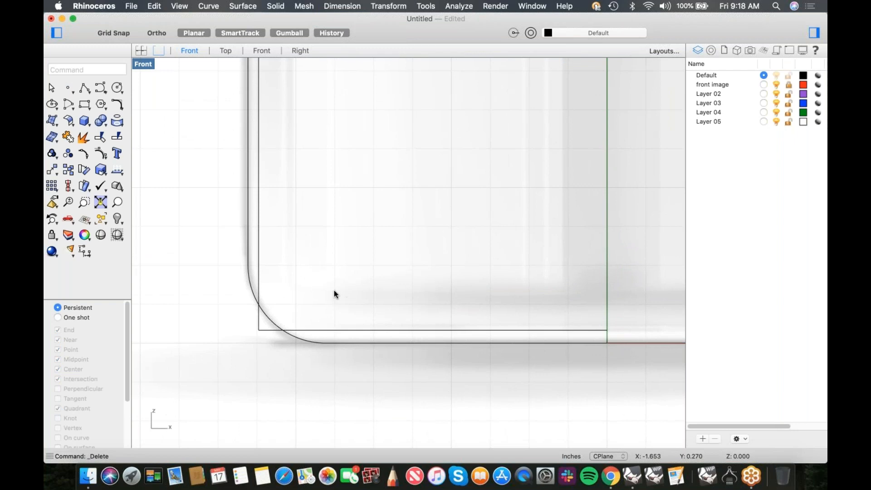
right_click_drag(334, 289, 333, 304)
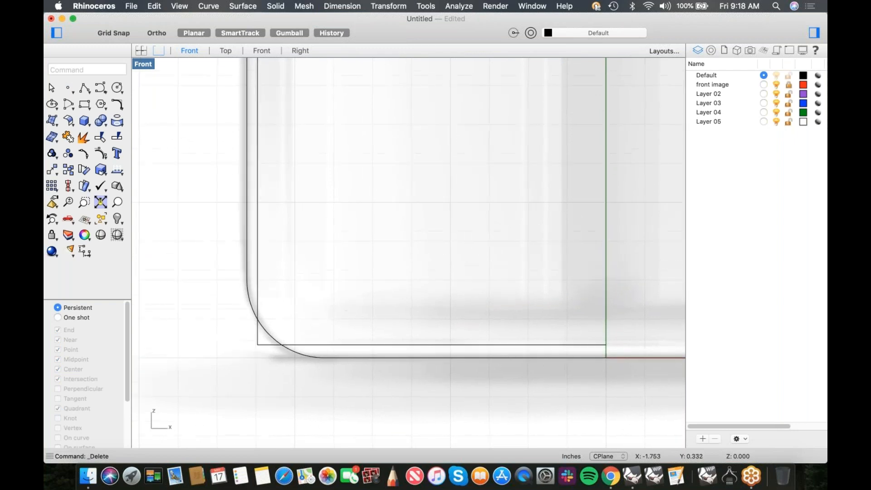
left_click(119, 105)
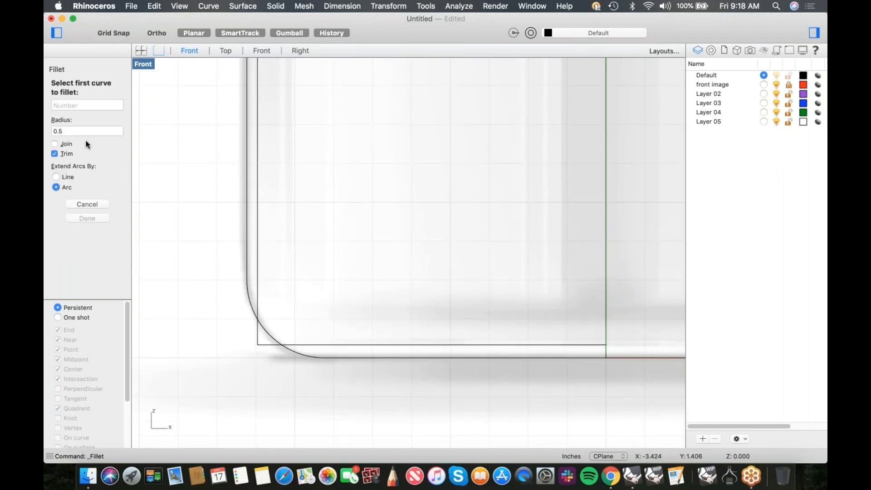
left_click(74, 131)
type("-.08")
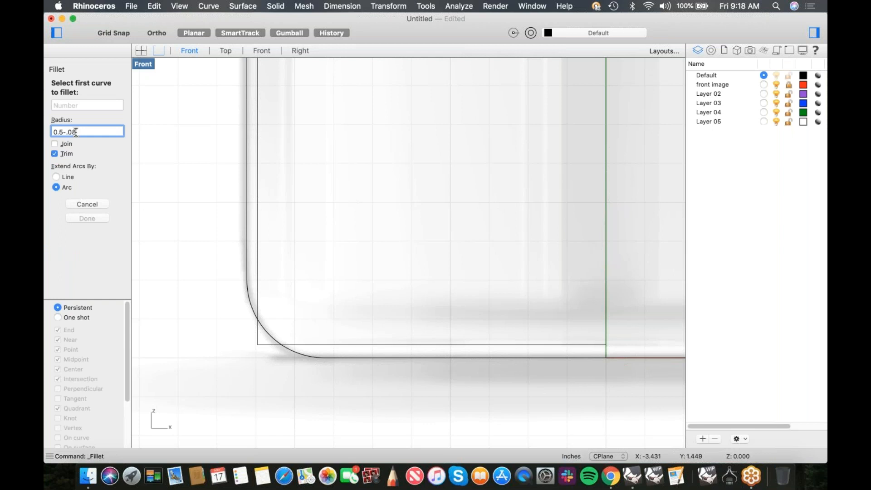
key("Return")
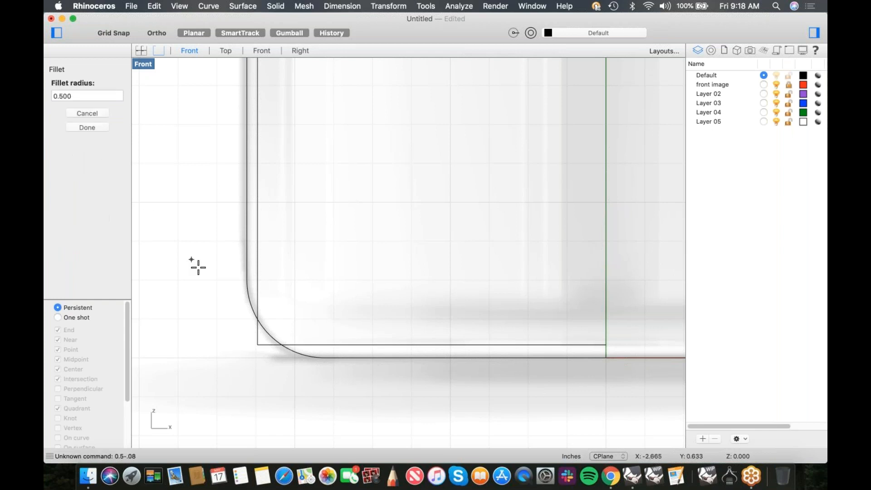
left_click(82, 96)
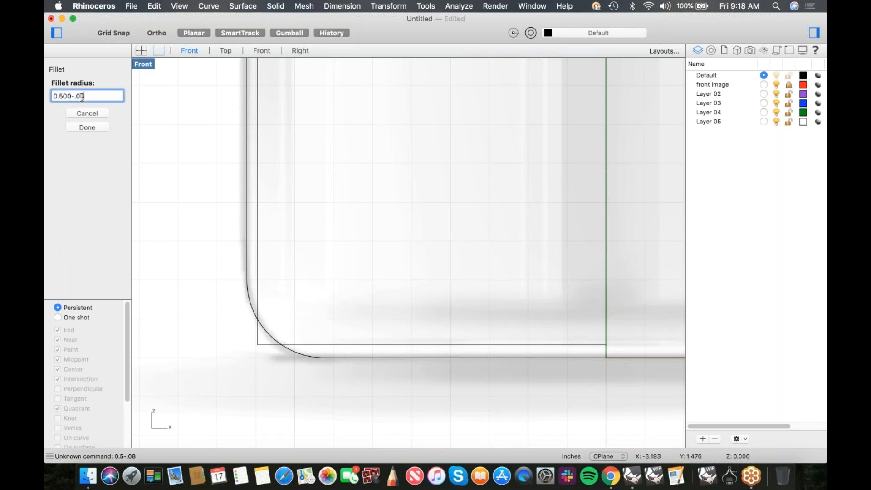
key("Return")
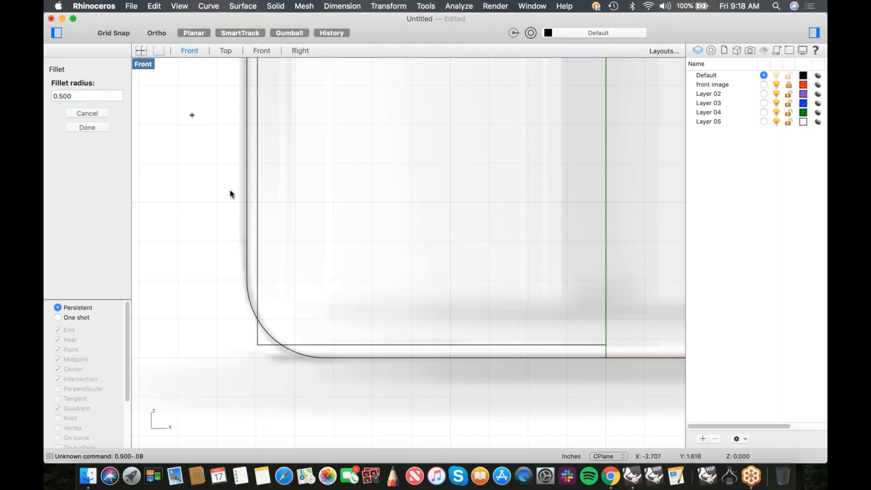
Fillet the inner wall's bottom corner with a radius of 0.42 inch
left_click_drag(72, 96, 63, 97)
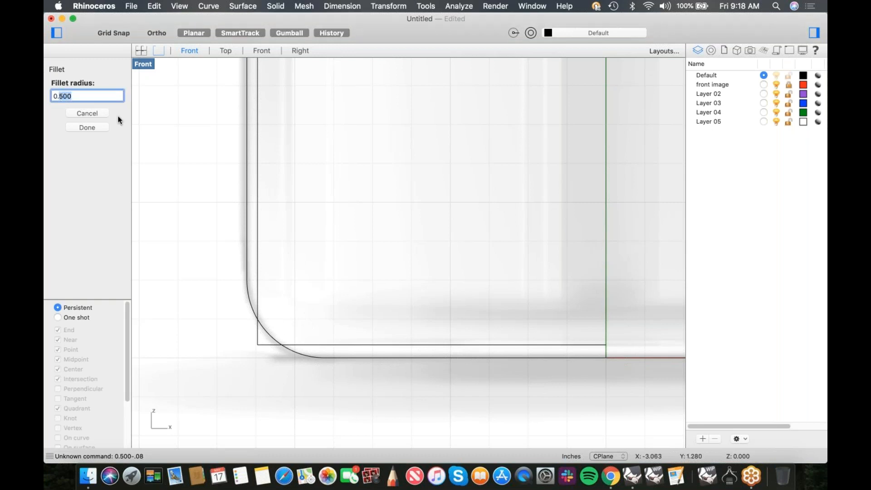
type("4.")
type("2")
key("BackSpace")
key("BackSpace")
key("BackSpace")
key("BackSpace")
key("BackSpace")
type(".42")
key("Return")
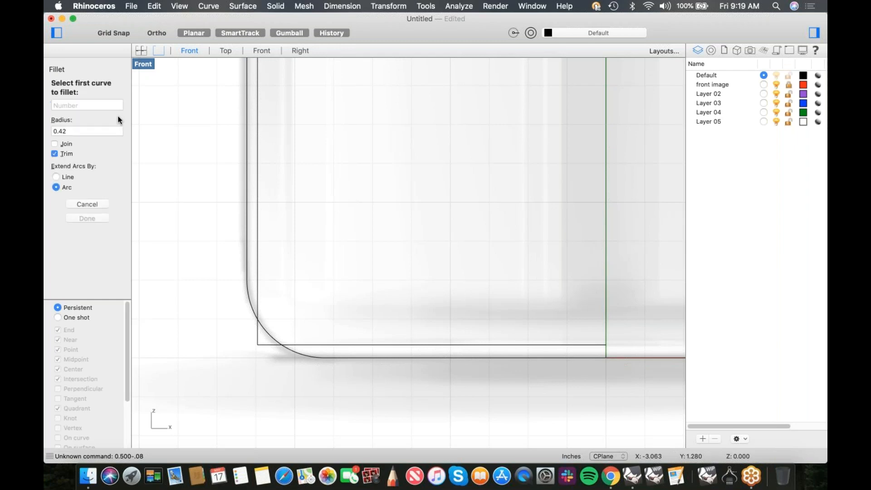
left_click(257, 290)
left_click(318, 345)
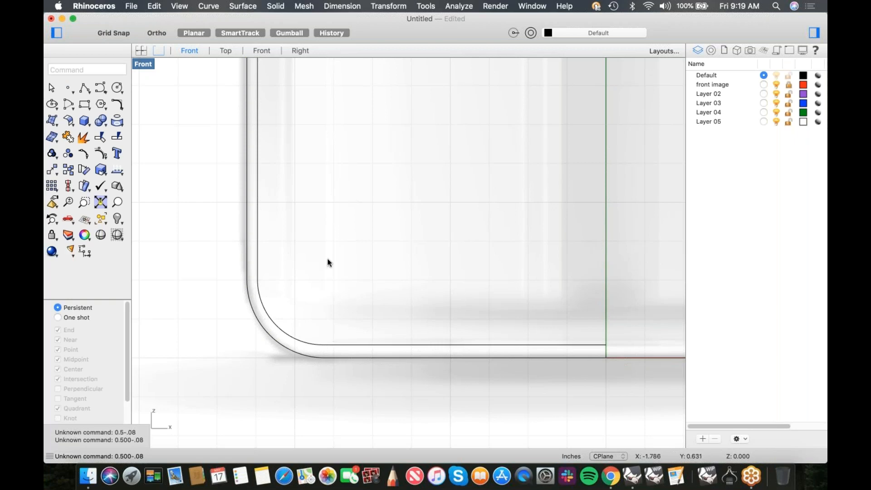
Switch the maximized viewport to Perspective with the filleted wall profile in view
scroll(326, 260, "down", 3)
mouse_move(334, 289)
right_mouse_down()
mouse_move(314, 326)
mouse_move(336, 329)
mouse_move(334, 336)
mouse_move(329, 300)
right_mouse_up()
type("p")
key("Return")
scroll(371, 317, "up", 3)
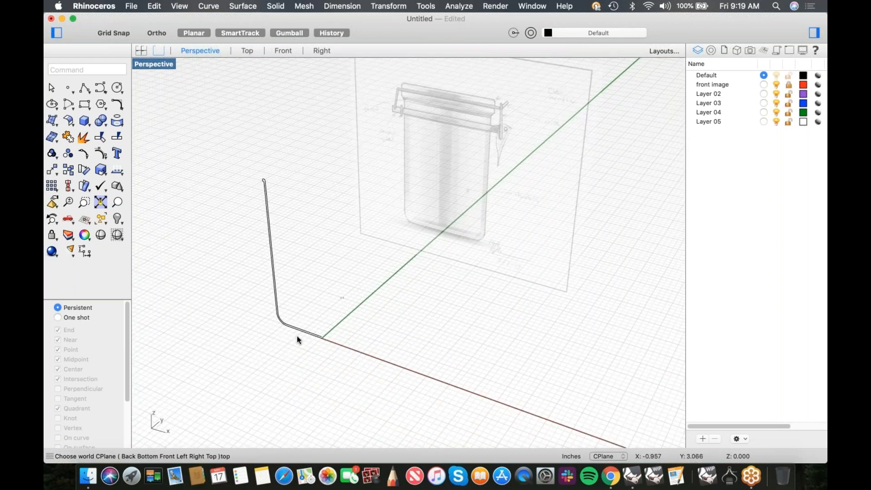
Revolve the filleted wall profile a full circle around the vertical axis through the origin
left_click(296, 334)
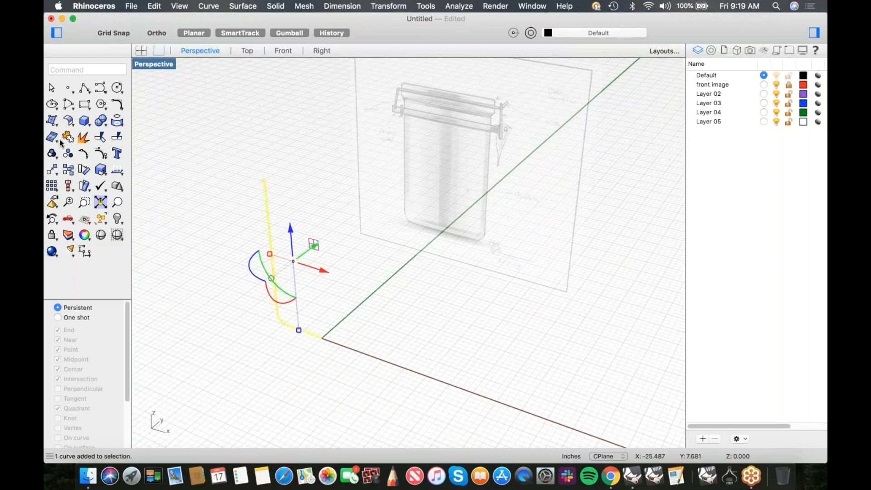
left_click(51, 120)
left_click(53, 121)
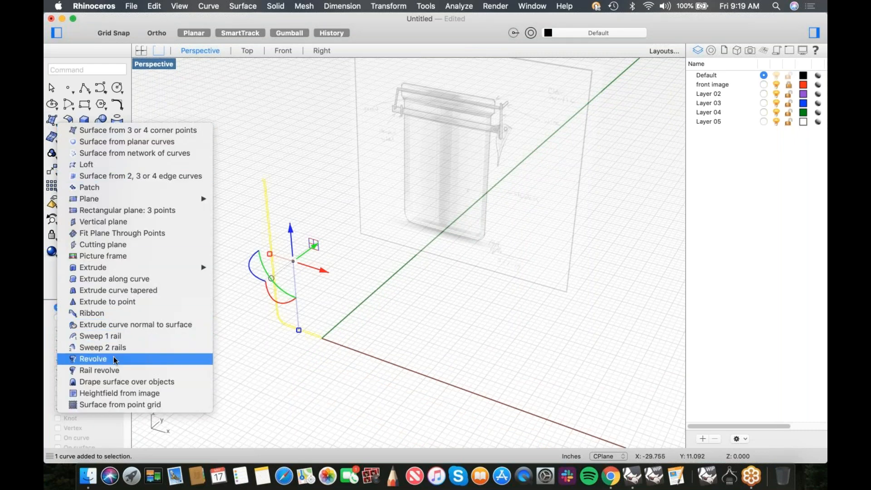
left_click(135, 362)
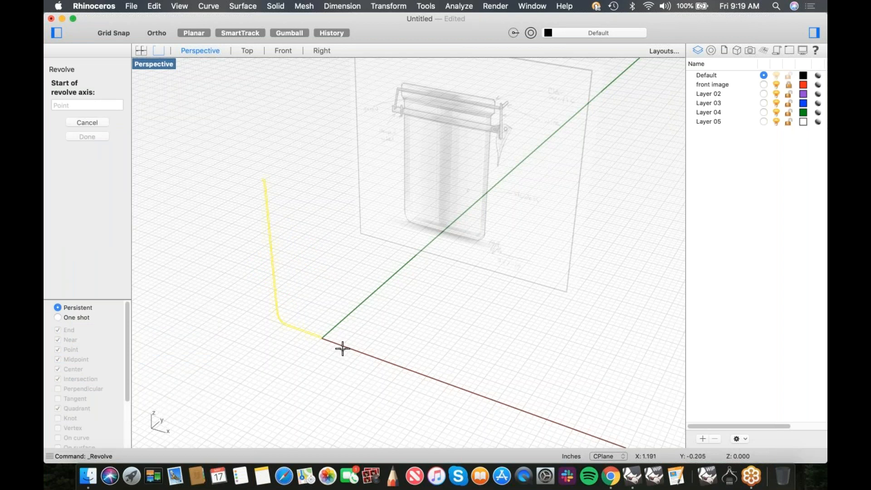
left_click(324, 338)
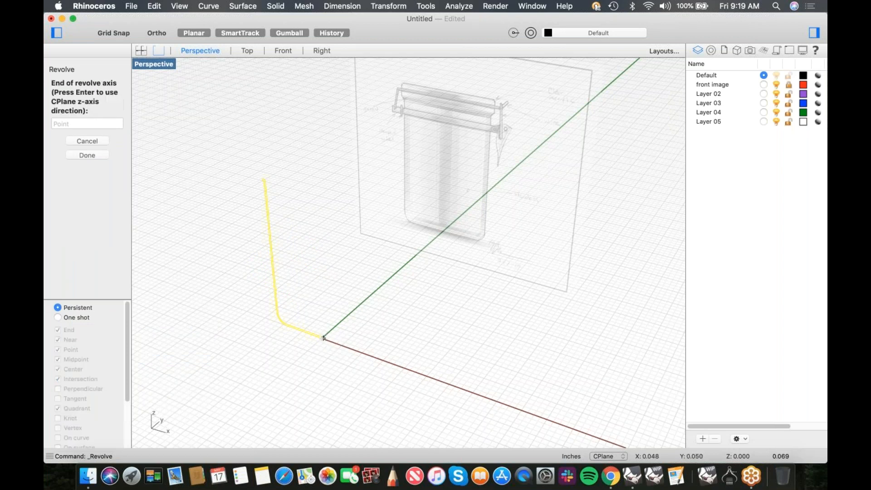
key("Return")
key("Return")
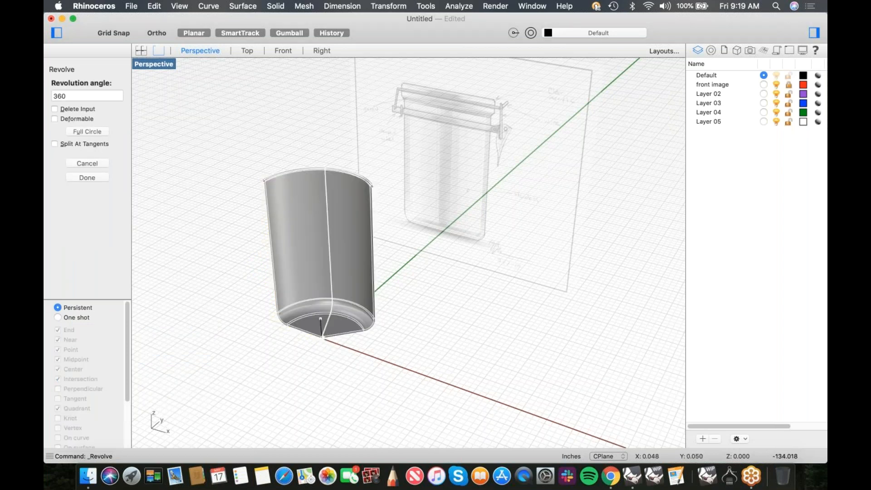
left_click(84, 131)
left_click(233, 316)
Switch to the Front view framed on the canister and set its display to wireframe so the sketch shows through
right_click_drag(234, 316, 295, 234, "shift")
type("f")
key("Return")
scroll(334, 174, "up", 8)
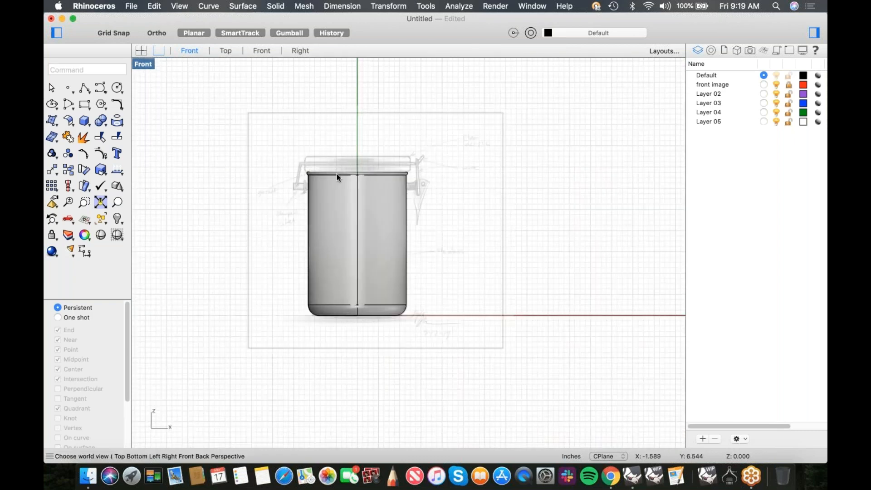
right_click_drag(361, 245, 355, 219)
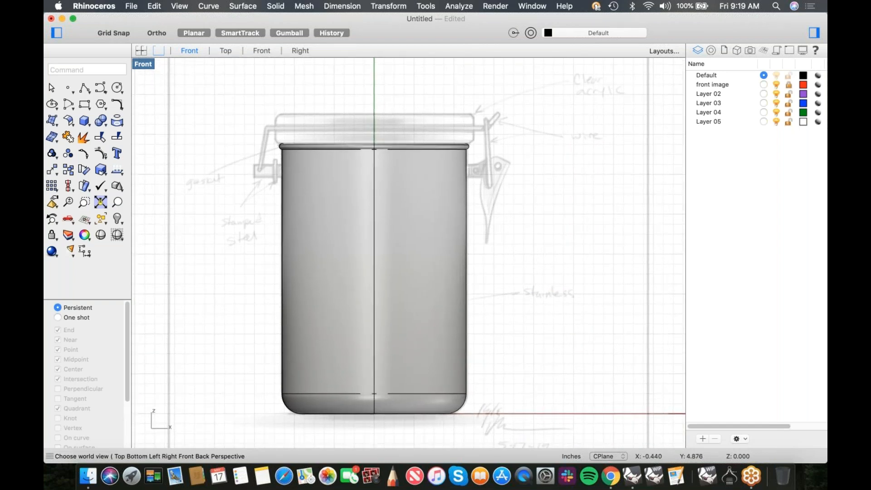
scroll(324, 122, "up", 2)
scroll(322, 122, "down", 2)
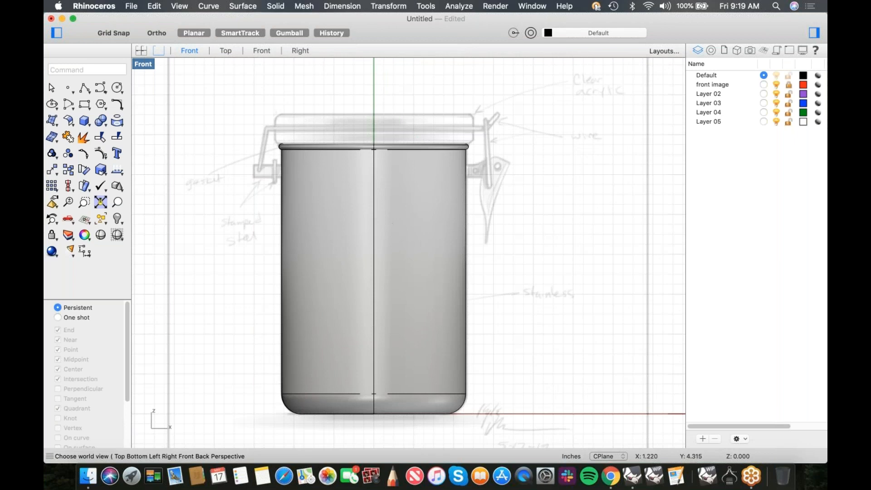
right_click_drag(392, 223, 398, 210)
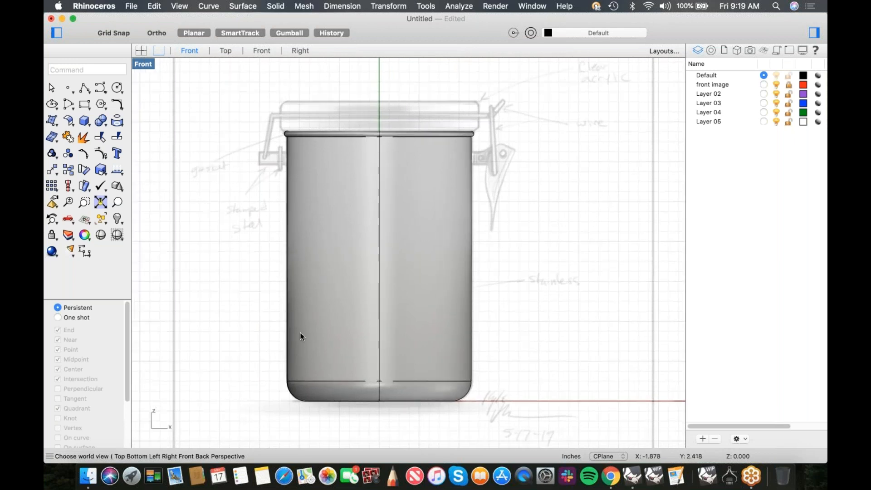
right_click(496, 210)
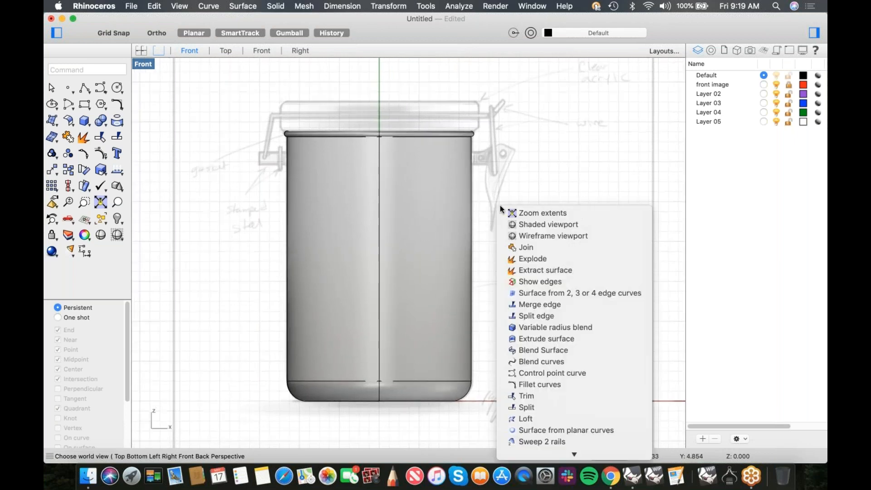
left_click(525, 235)
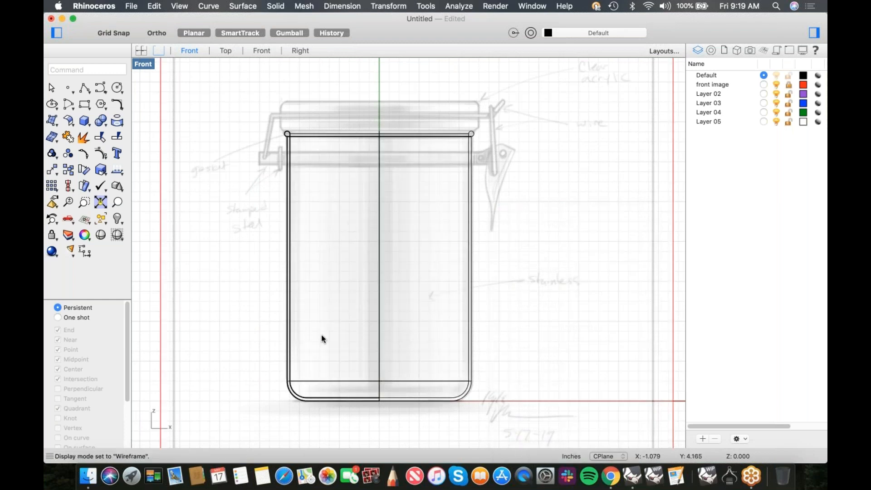
Draw a vertical centre line from the origin at the canister's base up past the top of the sketched lid
scroll(320, 124, "up", 8)
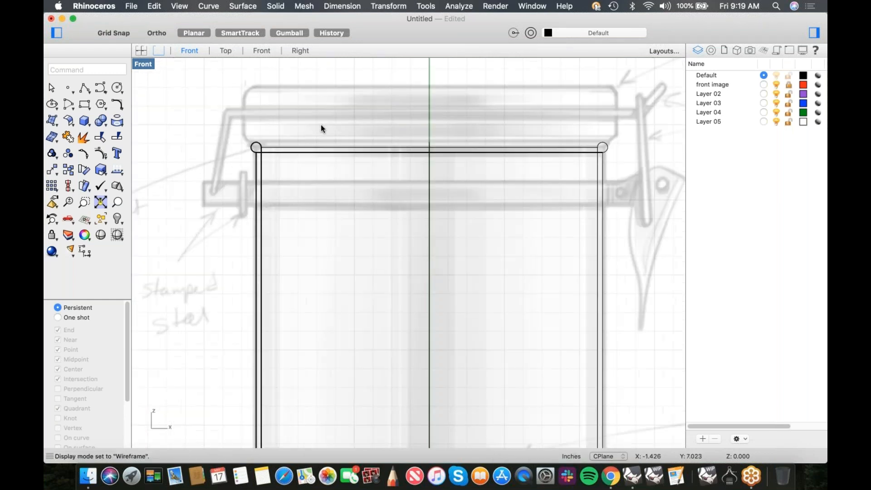
right_click_drag(298, 145, 290, 189)
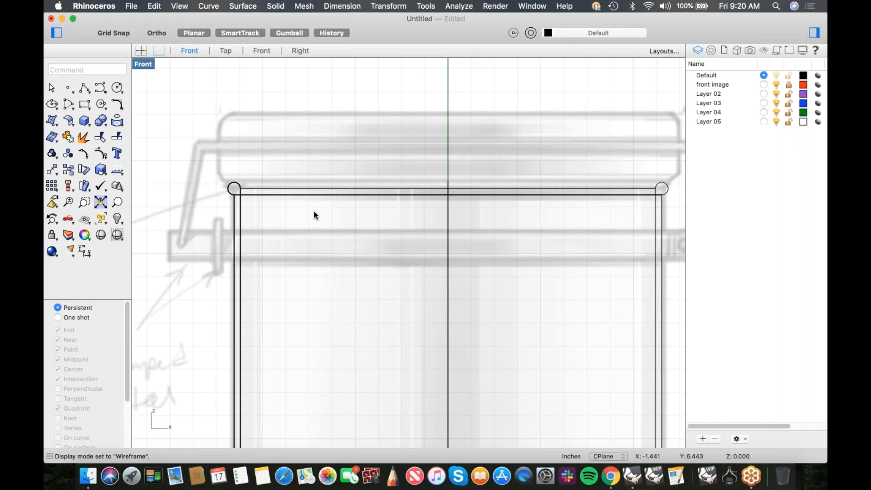
scroll(308, 189, "down", 5)
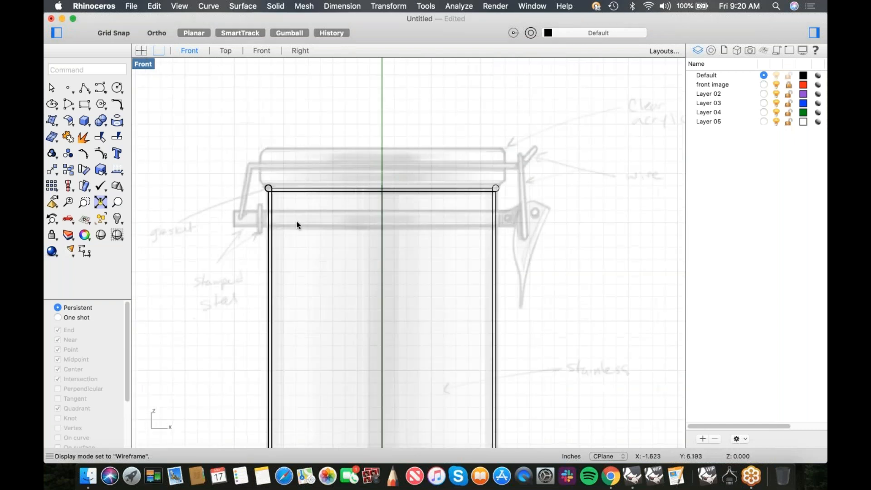
left_click(89, 89)
scroll(272, 145, "up", 5)
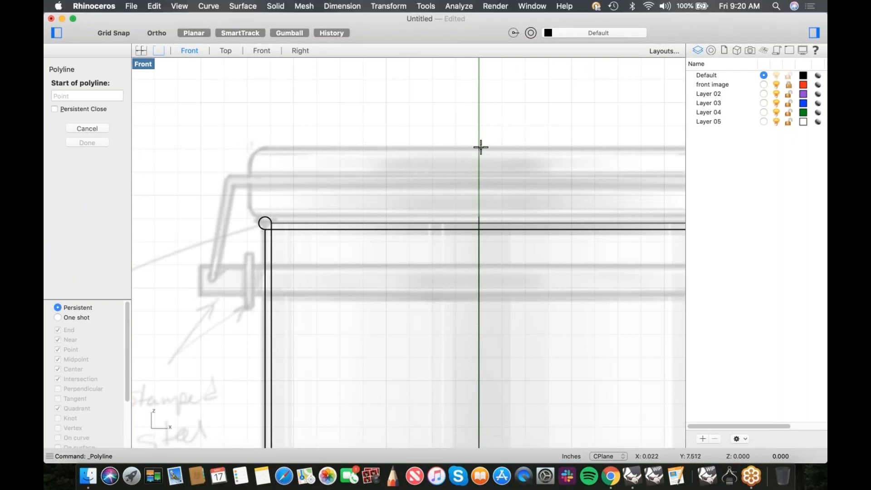
scroll(467, 145, "down", 5)
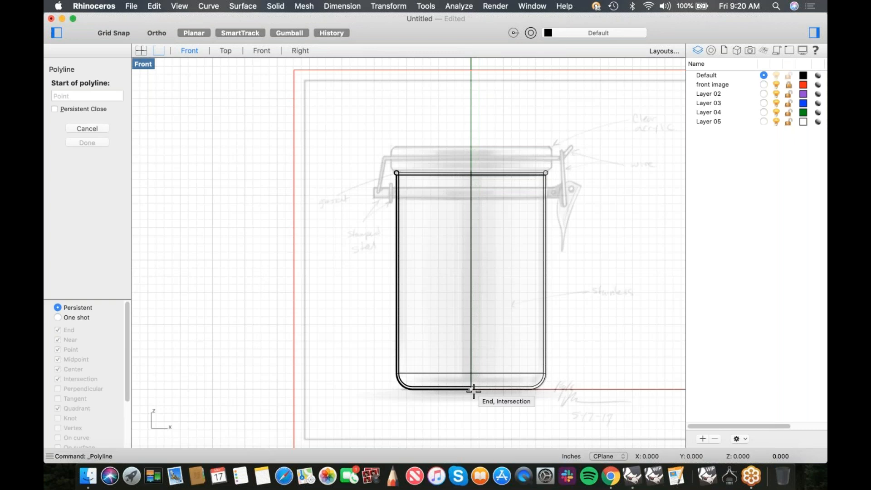
left_click(471, 389)
left_click(471, 120)
key("Return")
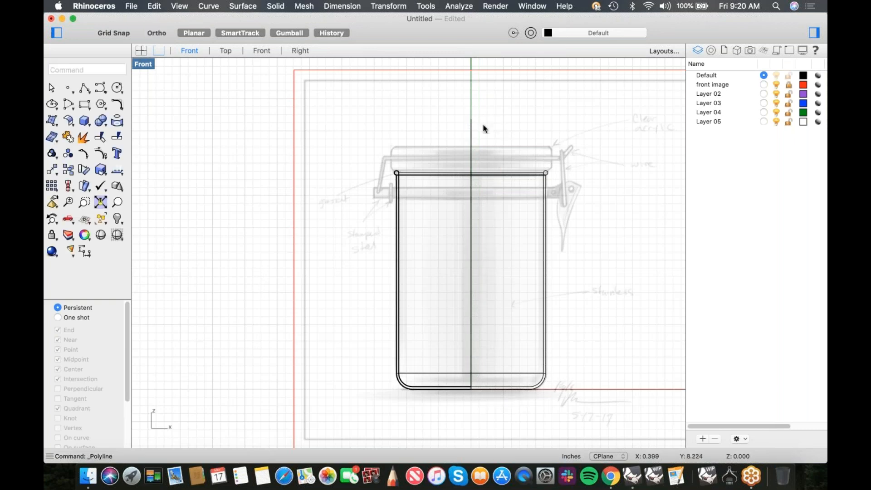
Trace the lid's left half as a polyline: top edge about 2.48 inches from the centre line, straight side, inward ledge, slanted step and underside crossing the centre line
scroll(473, 135, "up", 3)
scroll(467, 167, "up", 2)
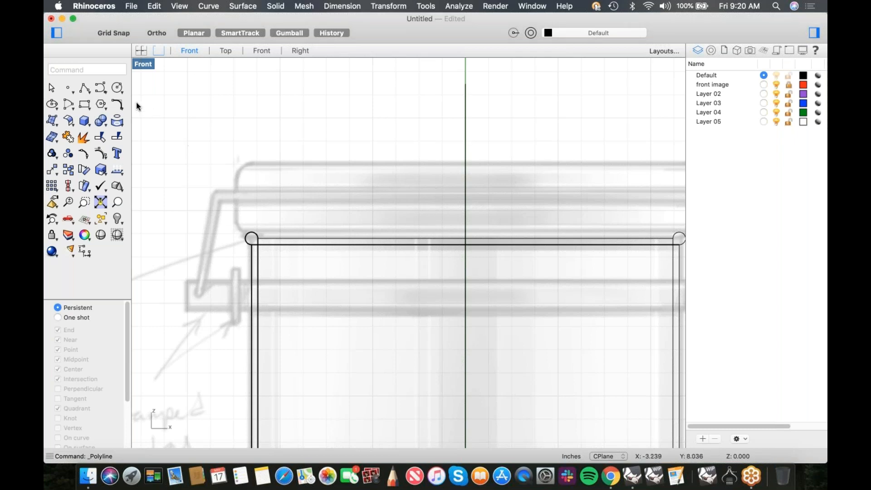
left_click(85, 89)
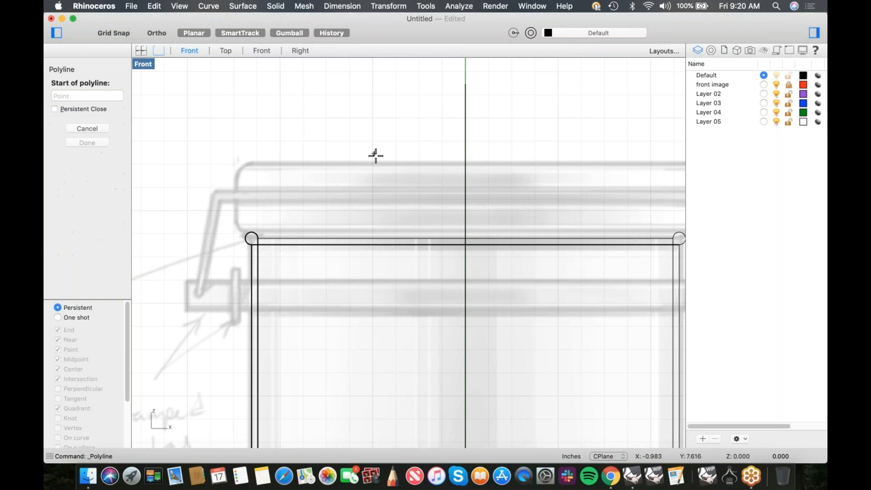
left_click(464, 163)
key("F8")
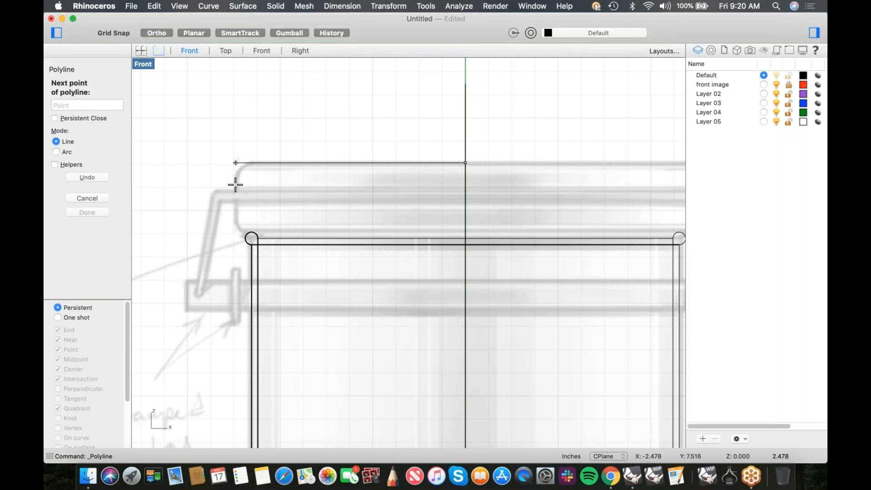
left_click(235, 185)
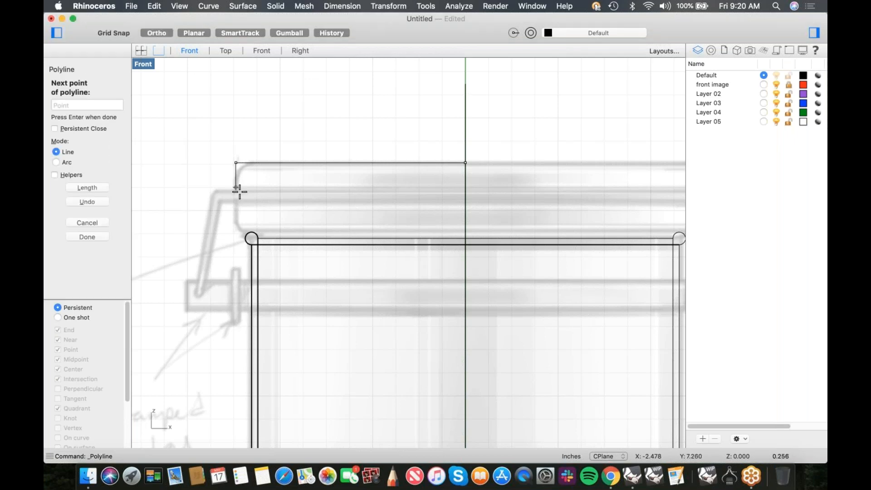
left_click(251, 225)
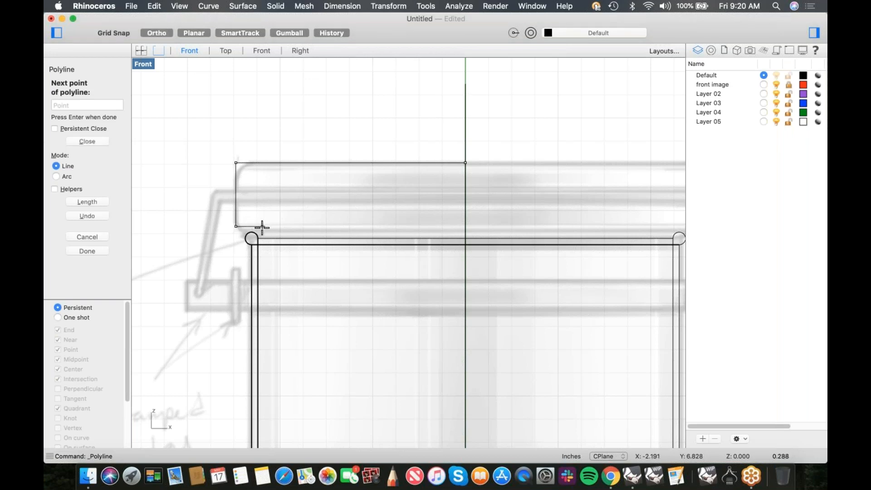
left_click(261, 226)
key("F8")
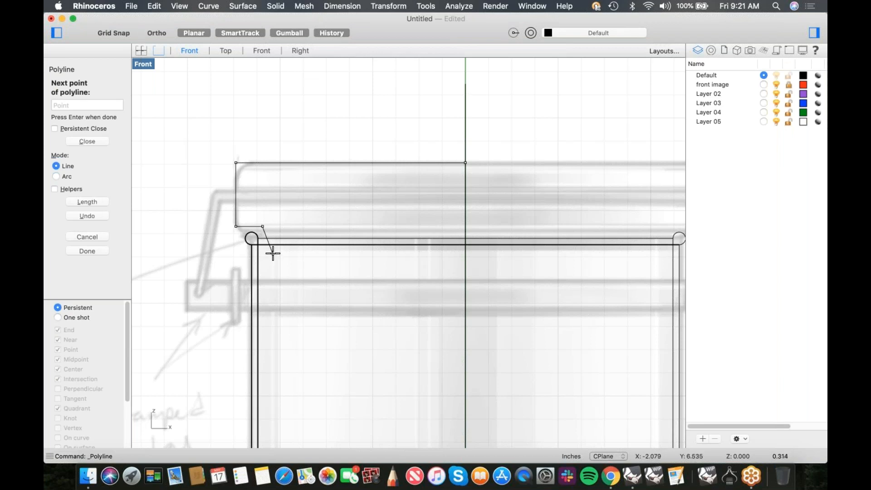
left_click(272, 253)
key("F8")
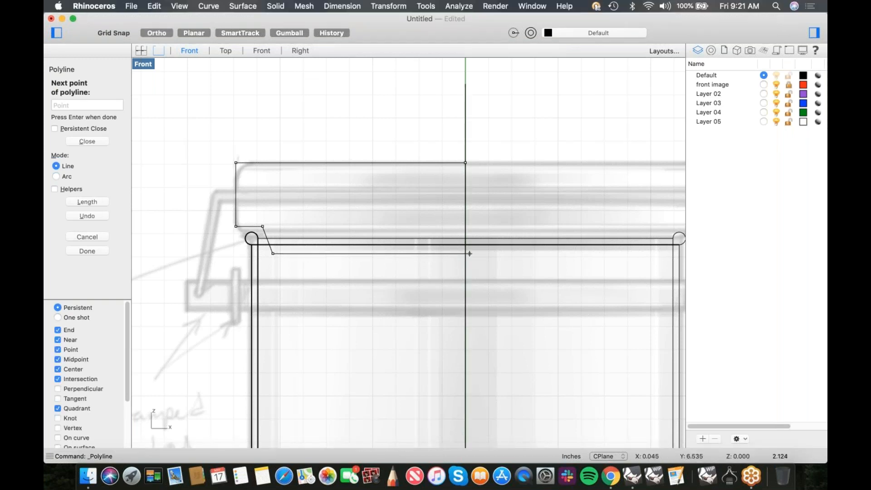
left_click(469, 254, "shift")
key("Return")
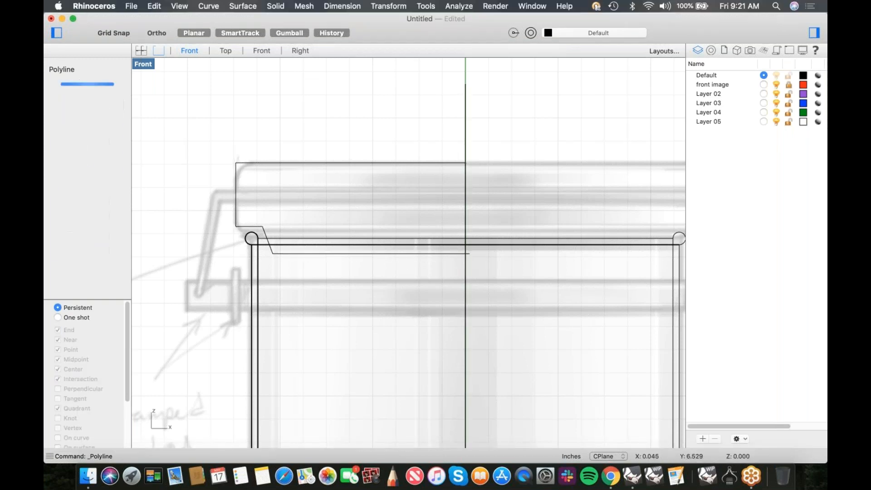
Try to fillet a corner of the lid profile's slanted step with a radius of 0.42 inch
scroll(257, 231, "up", 8)
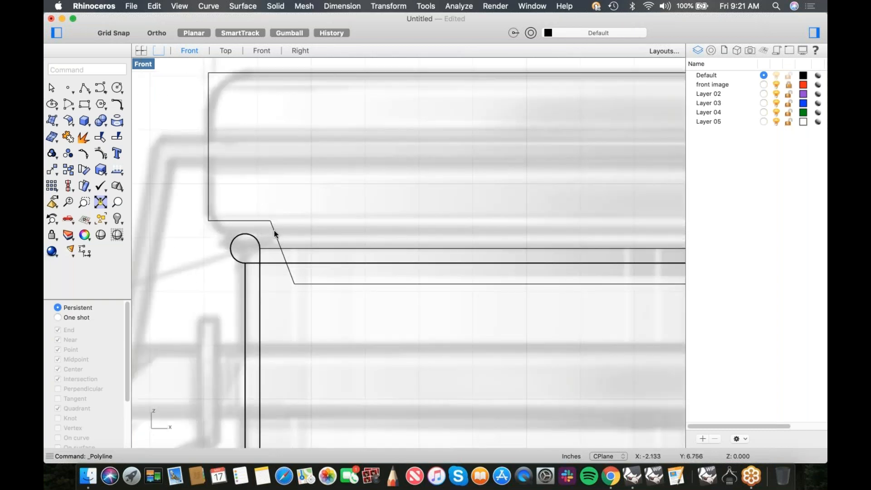
left_click(117, 104)
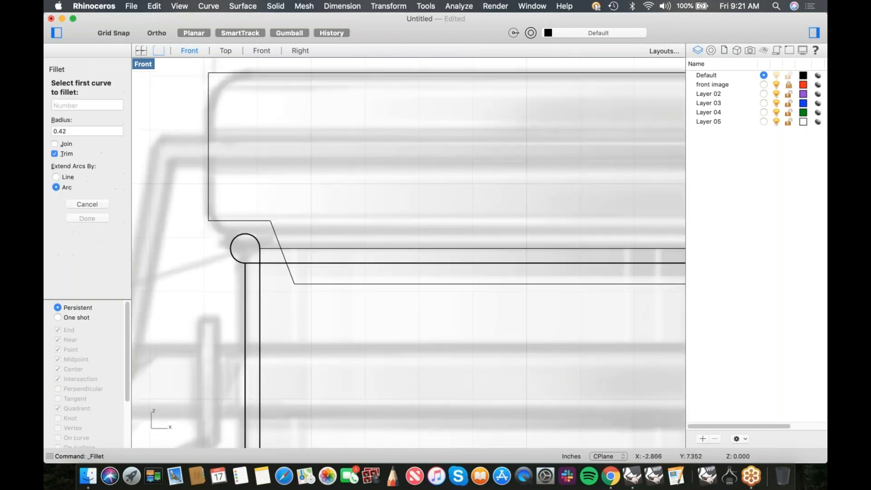
left_click(259, 220)
left_click(273, 230)
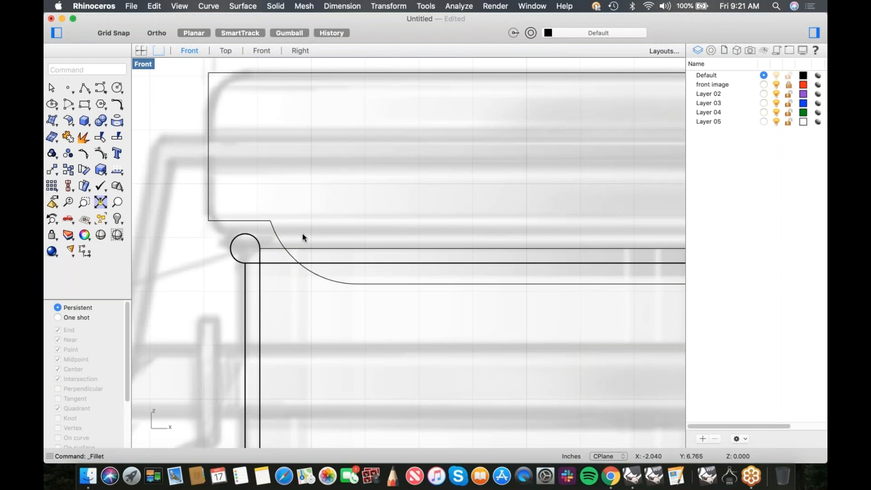
left_click(302, 236)
key("super+z")
Fillet the corner between the lid's ledge above the rim and its slanted step with a radius of 0.15 inch
right_click(162, 136)
left_click(185, 136)
left_click(63, 131)
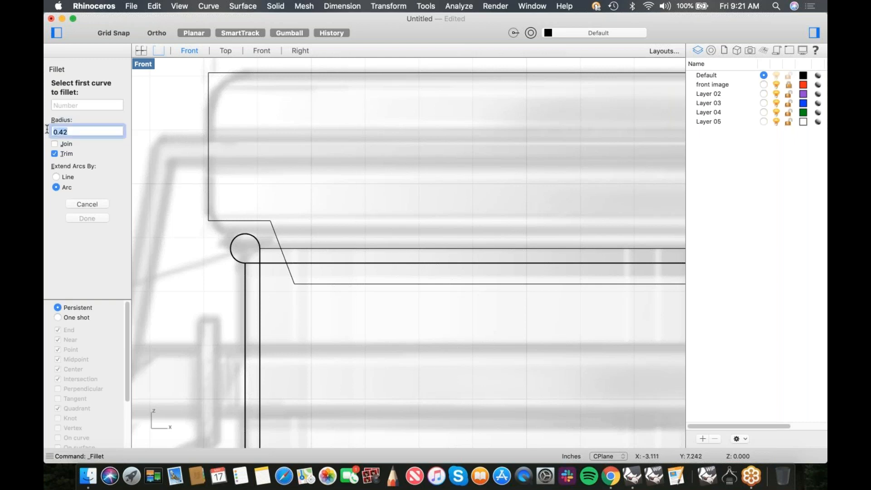
type("0.15")
key("Return")
left_click(255, 221)
left_click(277, 237)
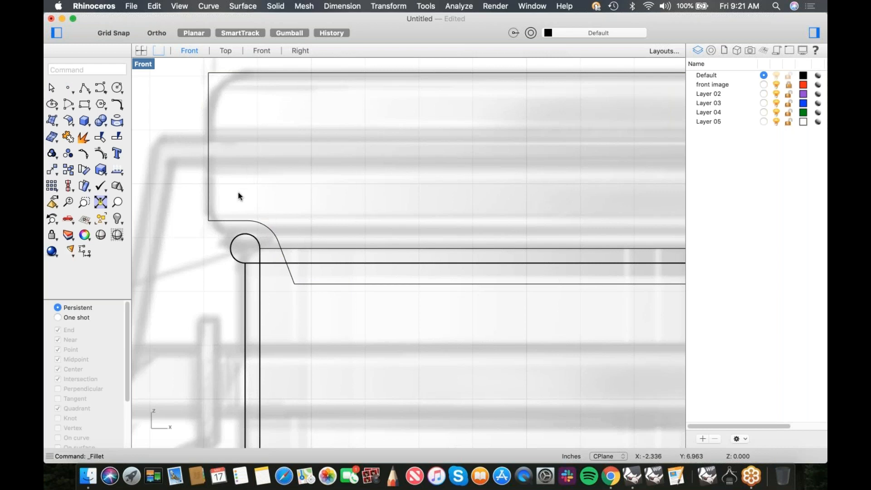
Fillet the upper and lower outer corners of the lid profile with the same 0.15 inch radius
scroll(245, 162, "up", 3)
right_click(247, 153)
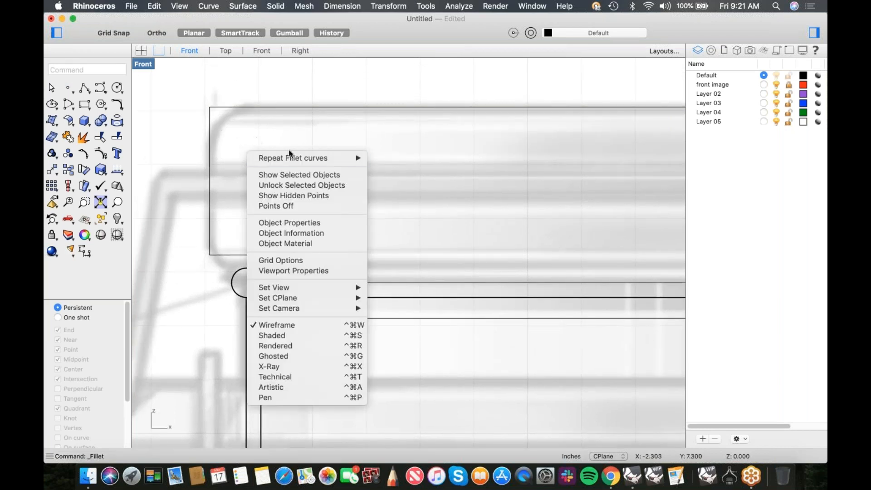
key("Return")
left_click(249, 109)
left_click(210, 132)
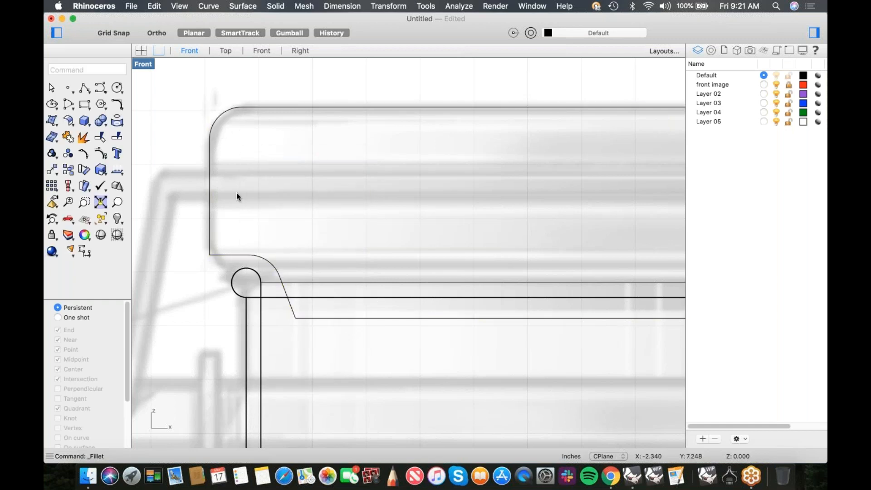
right_click(210, 234)
key("Return")
left_click(209, 239)
left_click(229, 254)
scroll(286, 240, "down", 2)
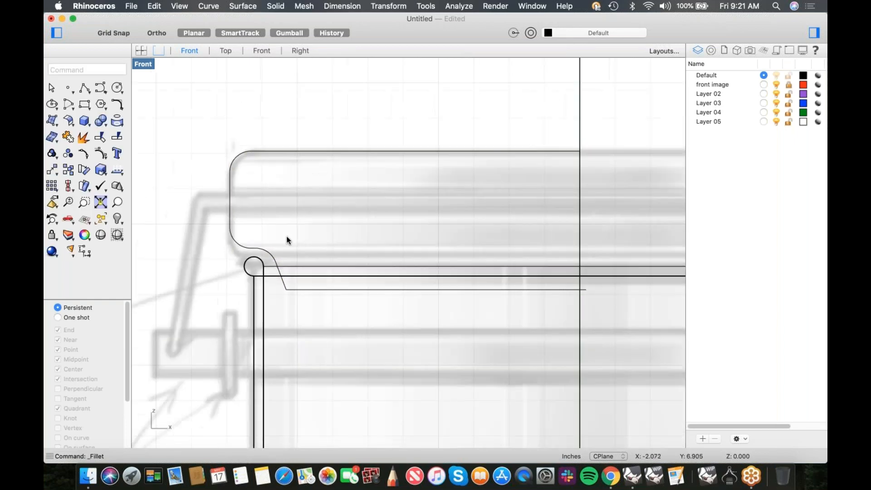
Fillet the corner between the lid's slanted step and its underside line with the 0.15 inch radius
scroll(223, 207, "up", 3)
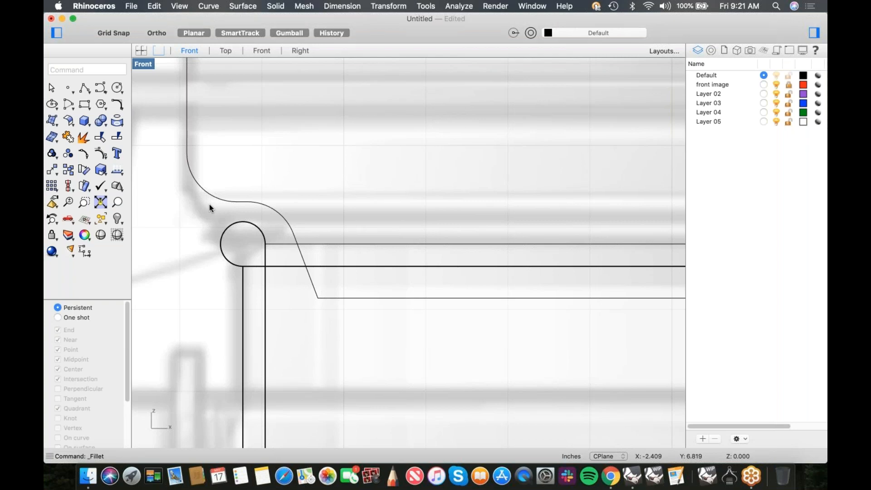
scroll(210, 206, "down", 3)
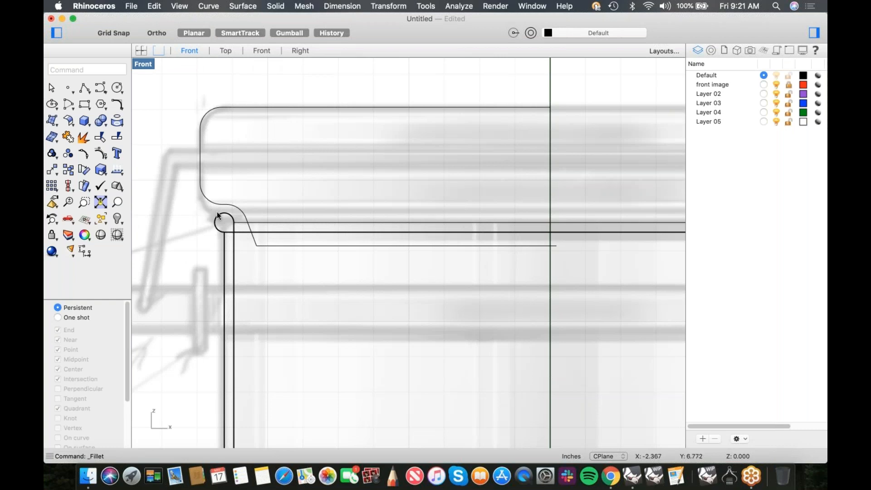
scroll(217, 211, "up", 3)
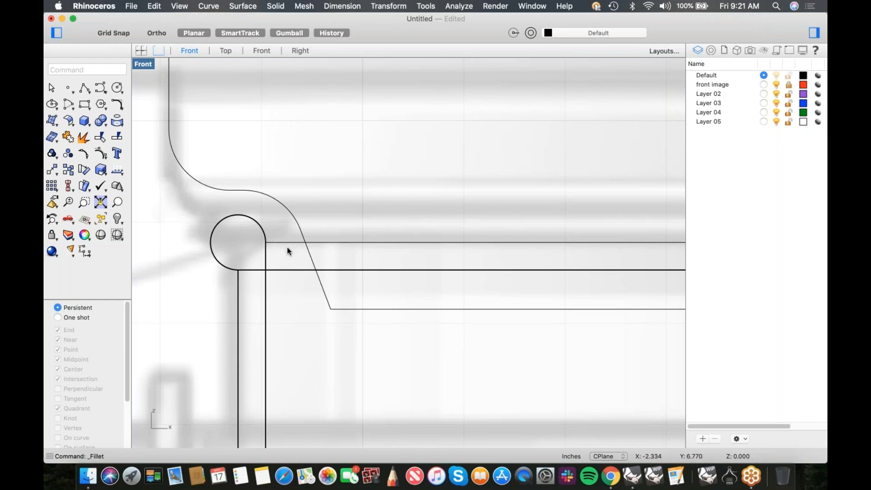
scroll(300, 268, "down", 2)
right_click(312, 288)
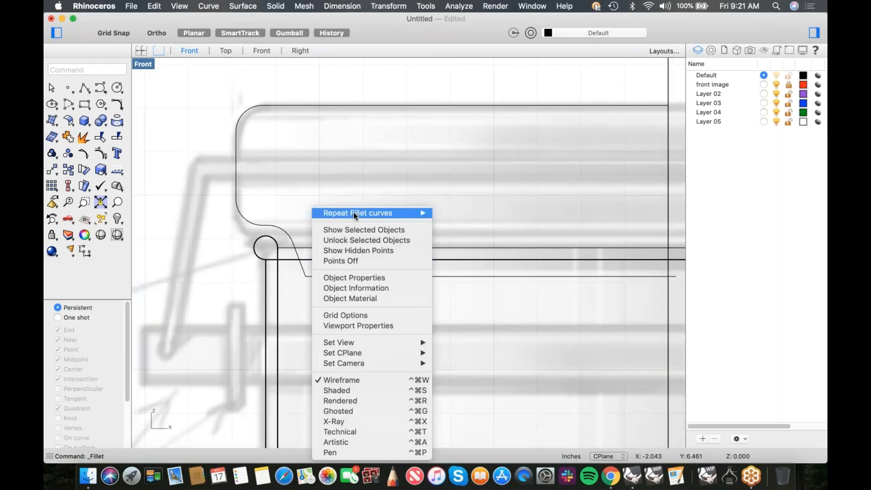
left_click(353, 212)
left_click(303, 268)
left_click(350, 278)
scroll(323, 278, "down", 2)
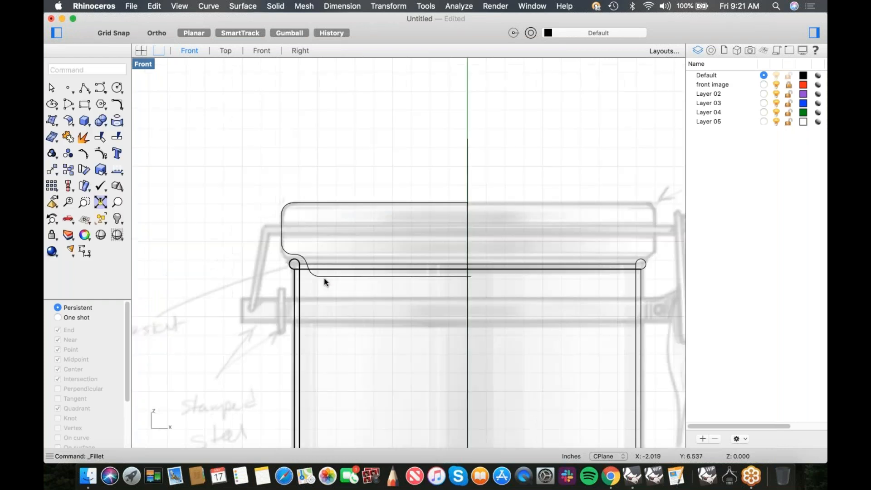
Trim the end of the lid's underside line that overshoots the centre line, using the centre line as cutter
scroll(469, 283, "up", 4)
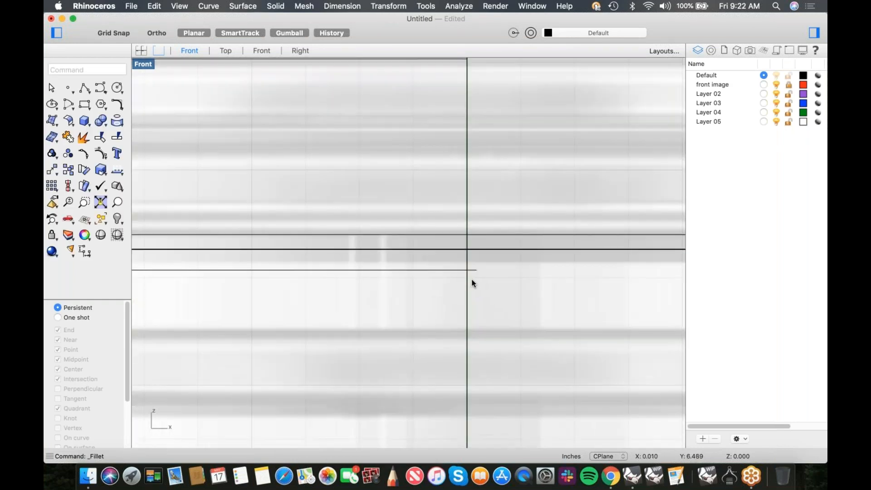
scroll(470, 282, "down", 2)
left_click(475, 286)
left_click(475, 284)
left_click_drag(479, 284, 448, 290)
left_click(450, 291)
left_click_drag(479, 106, 448, 123)
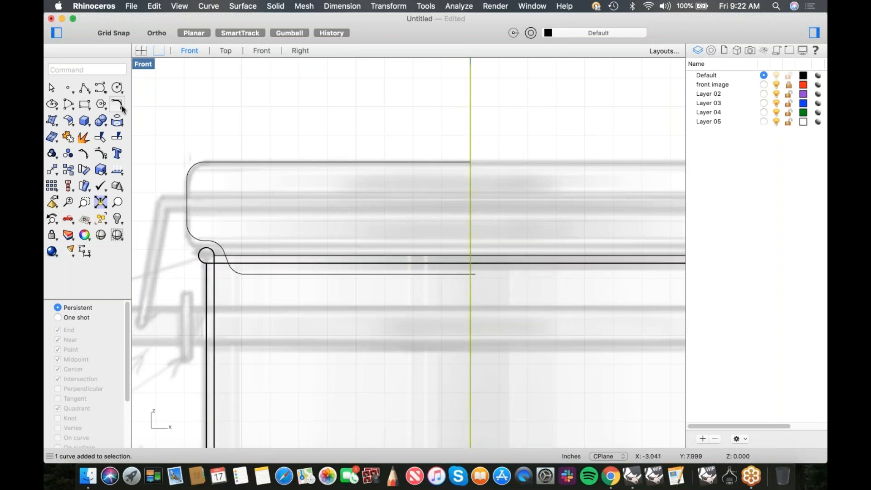
type("trim")
key("Return")
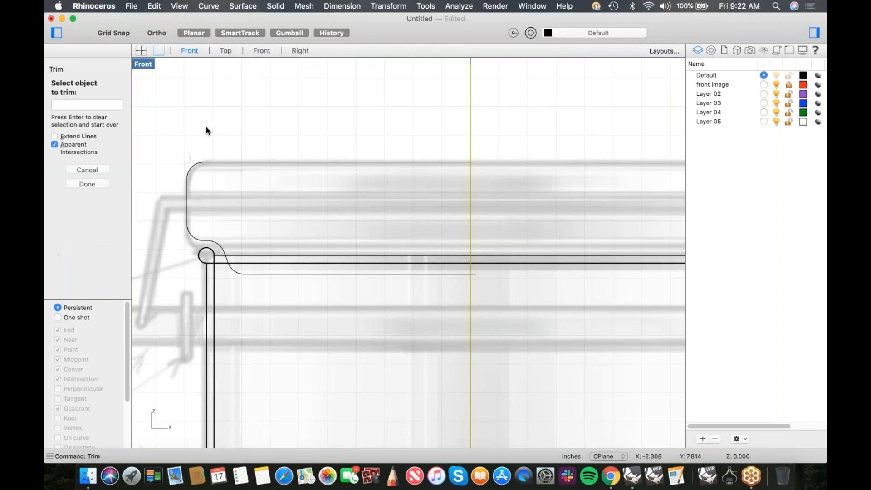
left_click(475, 273)
key("Return")
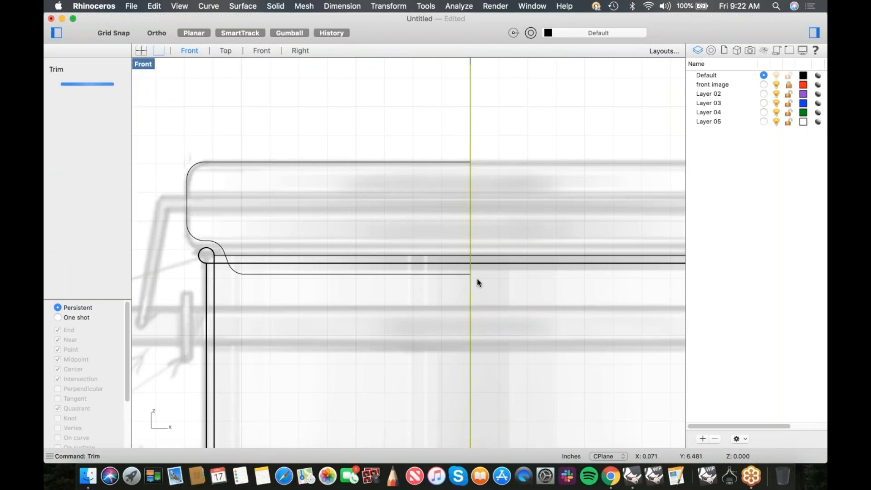
Draw a circle about 0.165 inch in diameter centred on the lid profile's vertical outer edge, level with the sketched wire
right_click_drag(323, 227, 360, 194)
scroll(265, 184, "down", 3)
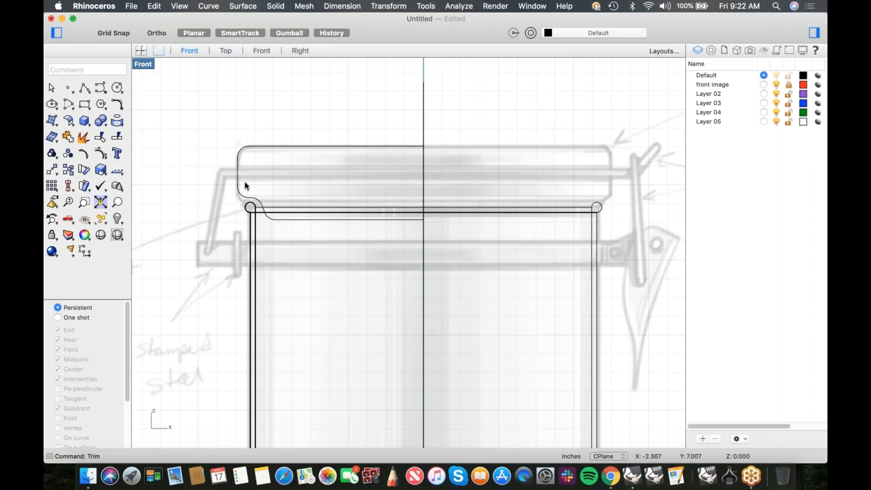
scroll(246, 184, "up", 3)
scroll(228, 162, "up", 2)
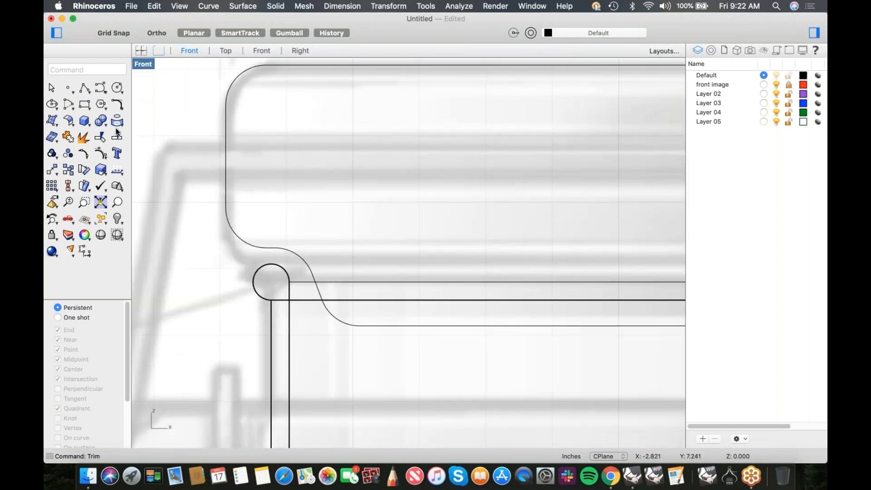
left_click(117, 88)
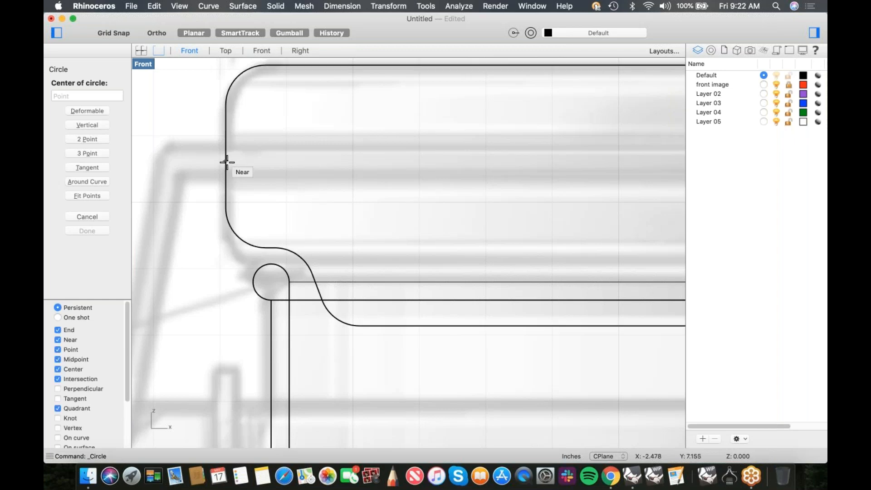
left_click(227, 162)
key("shift")
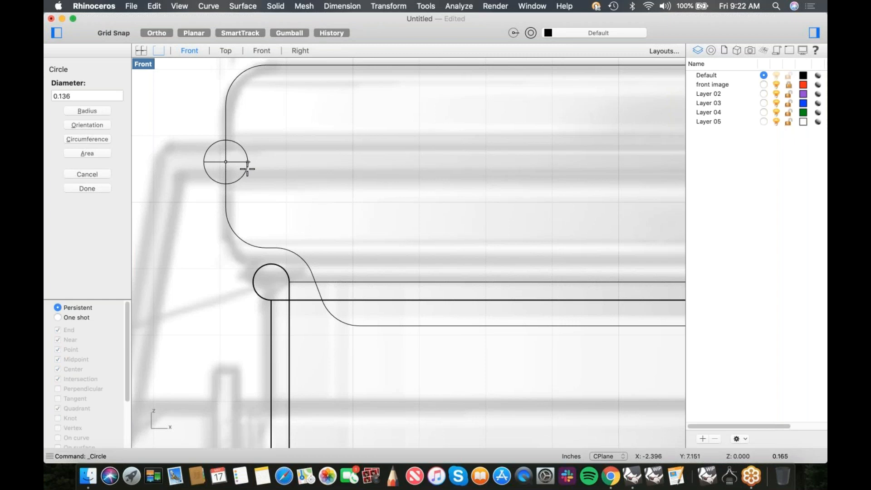
left_click(247, 169)
Trim away the piece of the lid's vertical outer edge inside the circle, using the circle as cutter
left_click(243, 173)
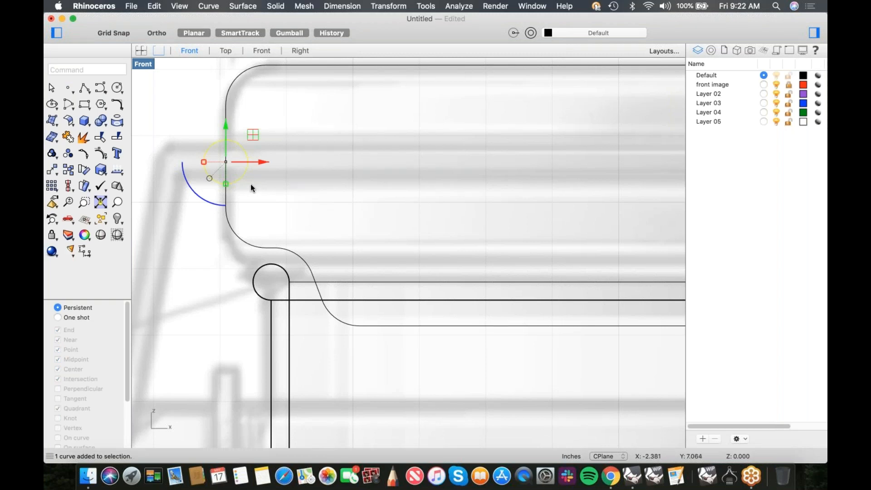
type("trim")
key("Return")
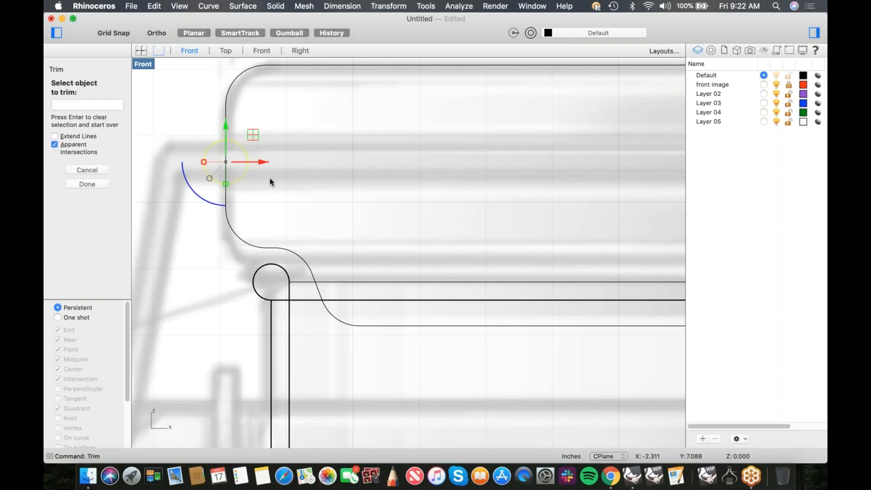
left_click(227, 177)
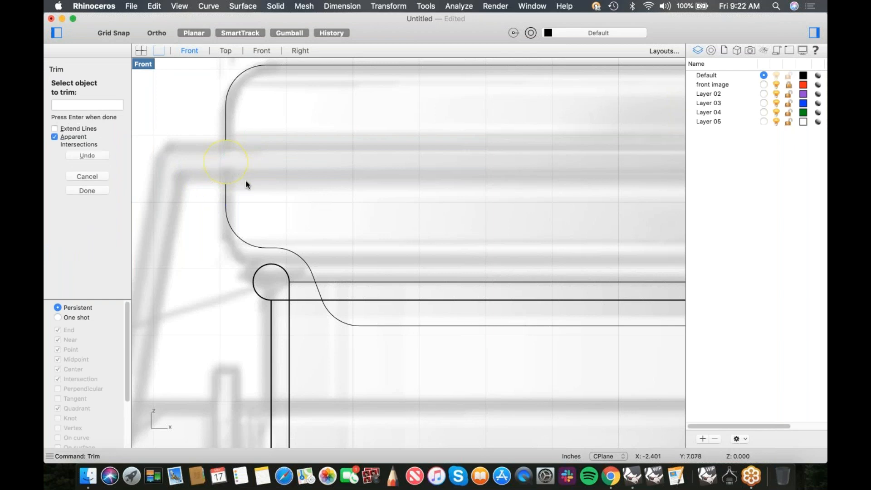
key("super+z")
left_click(243, 186)
Trim away the circle's outer half with the lid edge pieces above and below it as cutters, leaving an inward groove arc
left_click(226, 195)
left_click(226, 126, "shift")
right_click(207, 129)
left_click(217, 136)
left_click(208, 148)
key("Return")
left_click(255, 160)
Join the lid outline pieces and the groove arc into one profile curve
scroll(256, 159, "down", 10)
left_click_drag(282, 112, 228, 180)
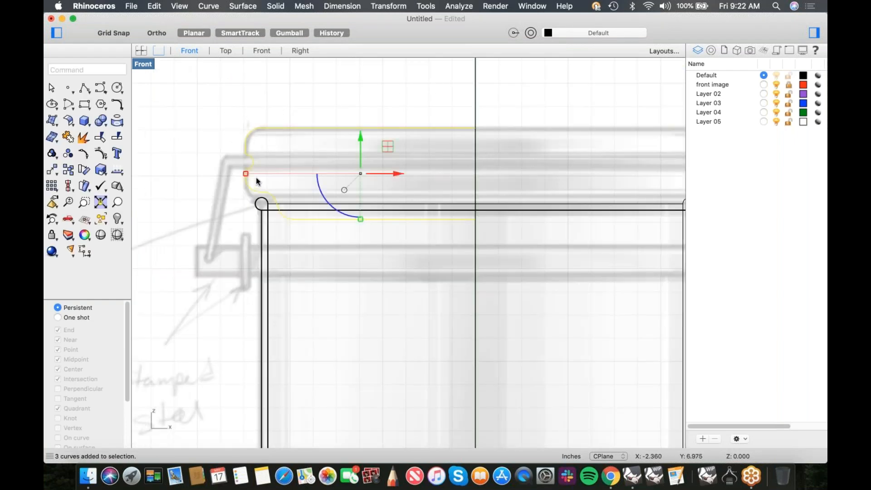
key("super+j")
left_click(308, 248)
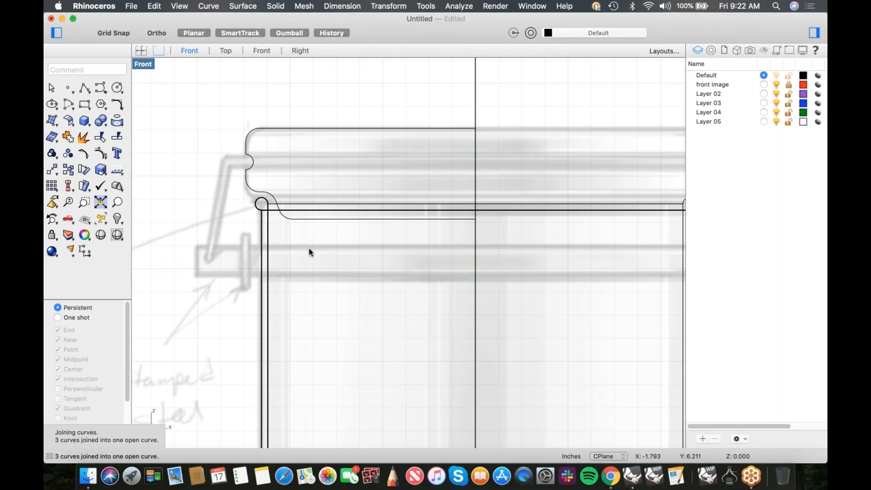
In the Perspective view, revolve the joined lid profile a full circle about the vertical axis through the origin
mouse_move(383, 268)
right_mouse_down()
mouse_move(353, 253)
mouse_move(352, 269)
right_mouse_up()
type("4")
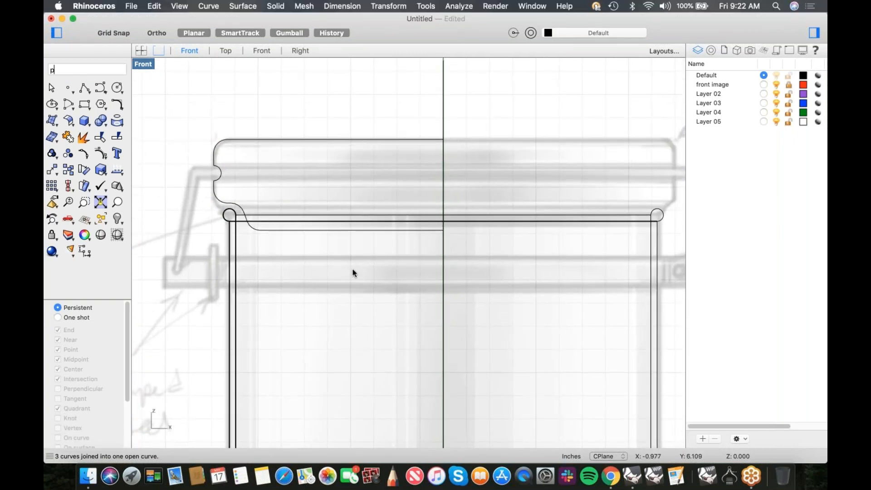
key("Return")
scroll(351, 292, "up", 10)
scroll(351, 298, "up", 8)
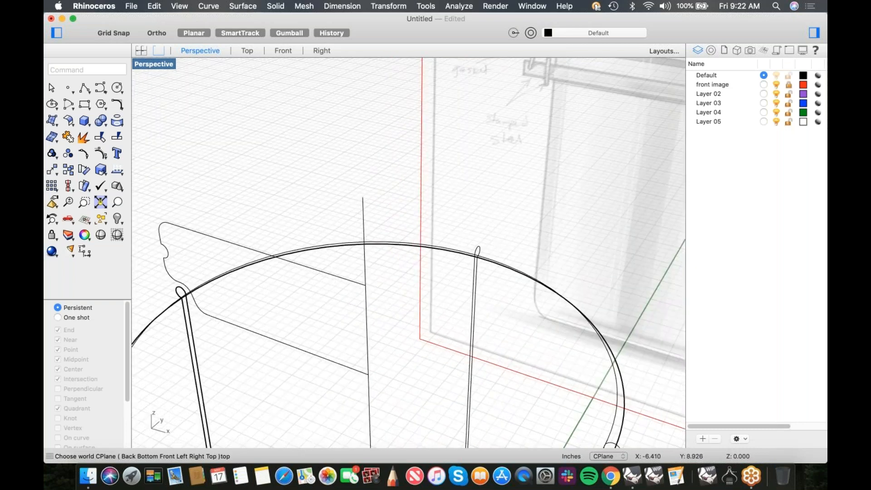
left_click(378, 279)
type("Revolve")
key("Return")
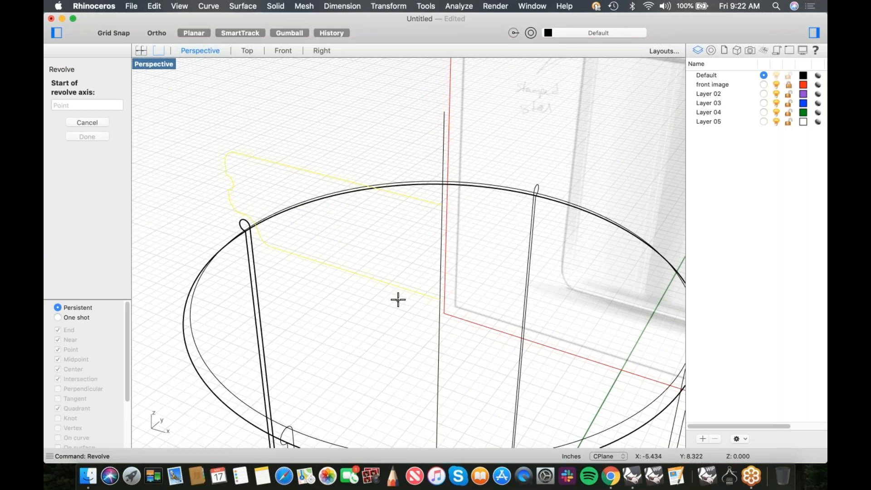
type("0")
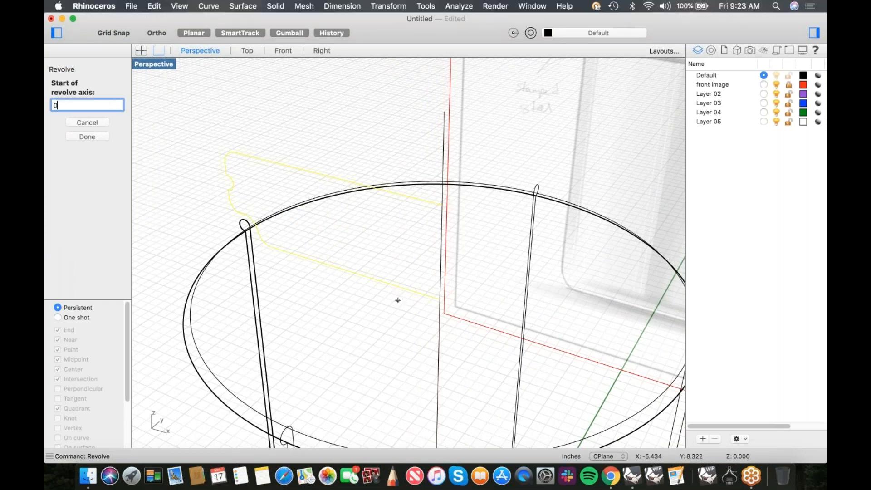
key("Return")
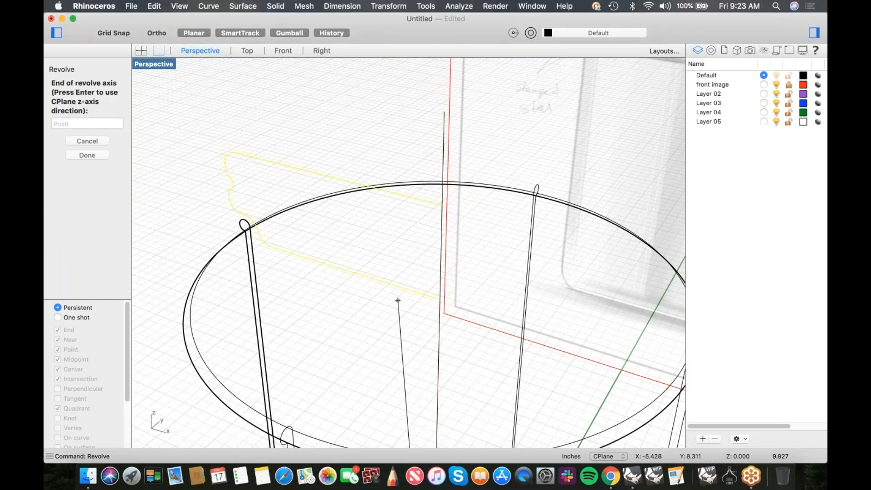
left_click(397, 300)
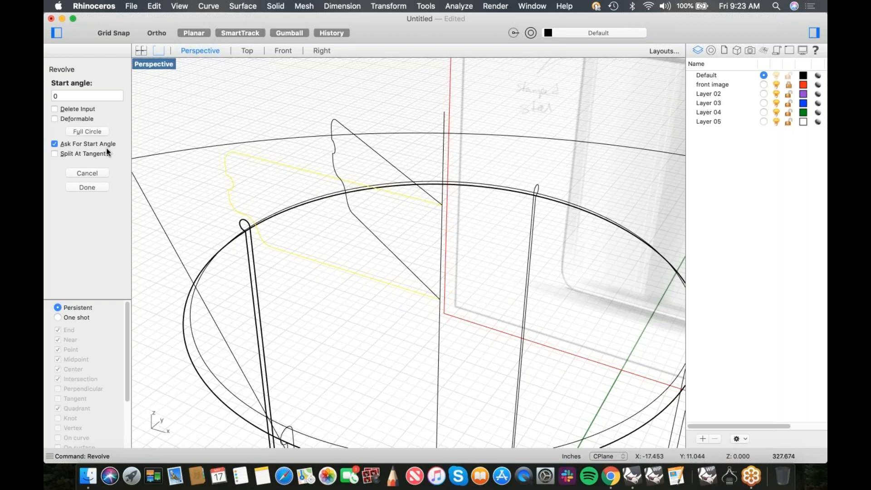
type("u")
key("Return")
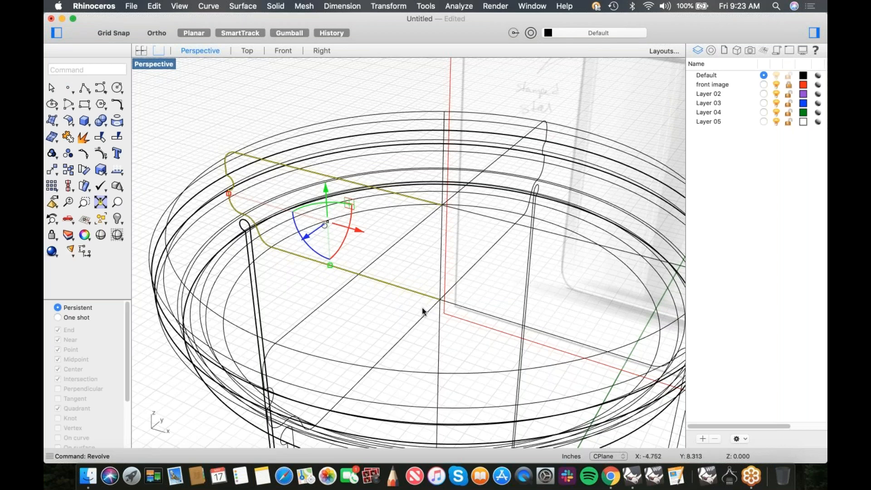
Inspect the revolved lid on the canister body in Shaded display
scroll(419, 297, "down", 6)
right_click_drag(419, 305, 422, 285)
scroll(346, 217, "up", 4)
left_click(336, 229)
mouse_move(337, 229)
right_mouse_down()
mouse_move(375, 245)
mouse_move(292, 203)
right_mouse_up()
middle_click(292, 203)
left_click(323, 220)
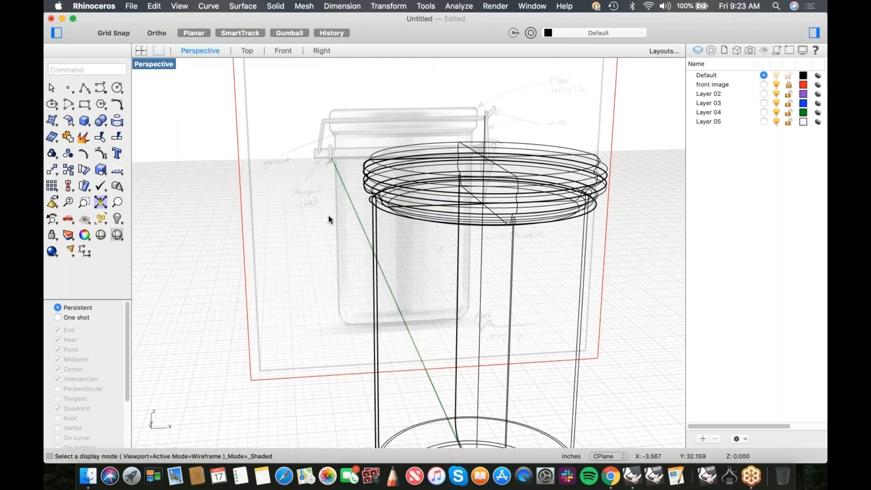
scroll(375, 208, "up", 5)
scroll(374, 208, "up", 4)
right_click_drag(374, 208, 361, 234)
Return to the Front view and set its display mode to Wireframe
key("ctrl+F2")
middle_click(274, 182)
left_click(296, 211)
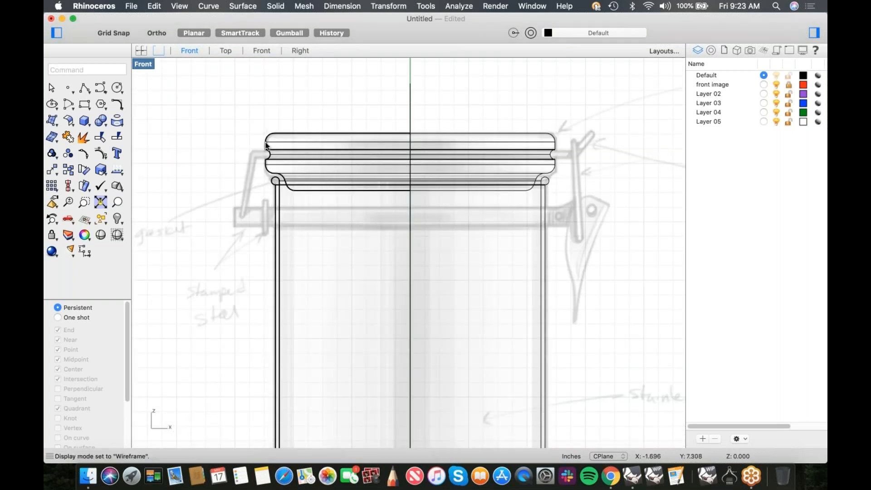
Isolate the lid profile curve by selecting it, inverting the selection and hiding everything else
scroll(290, 186, "up", 8)
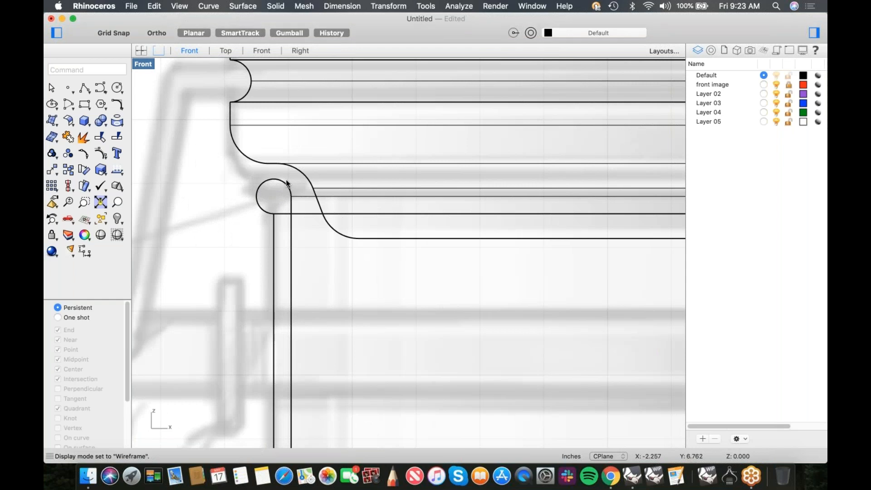
left_click(302, 177)
left_click(329, 189)
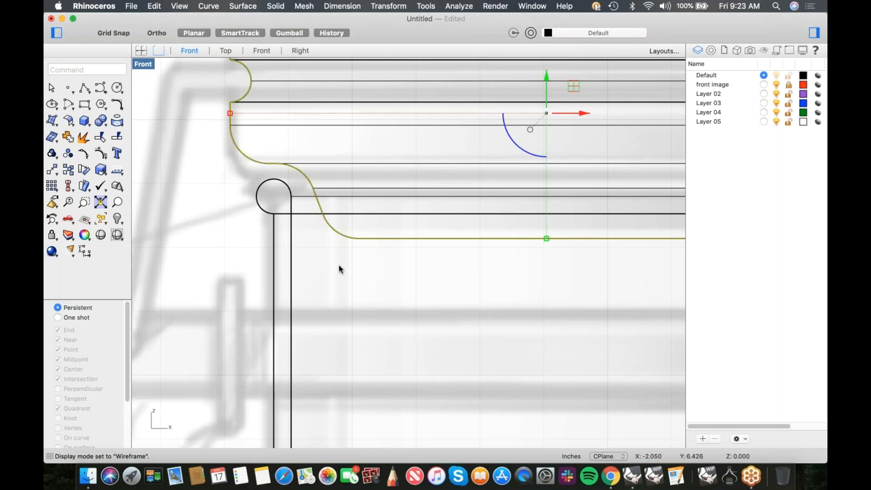
type("Invert")
key("Return")
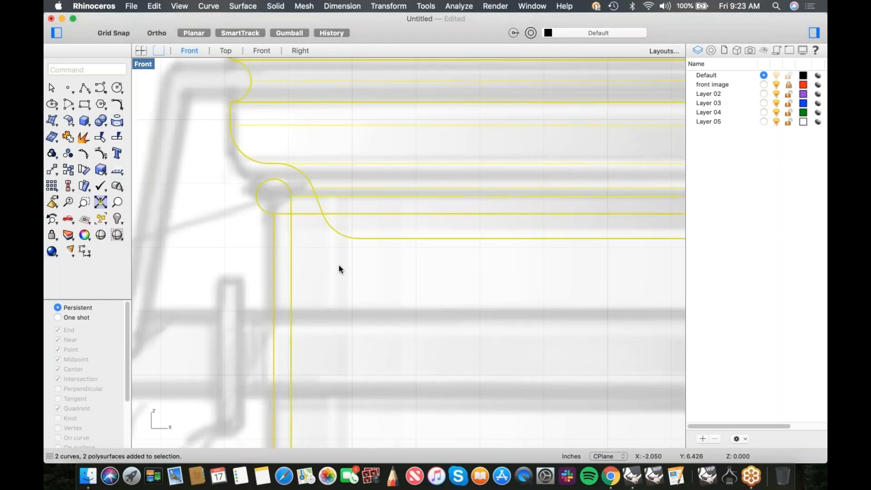
type("Hide")
key("Return")
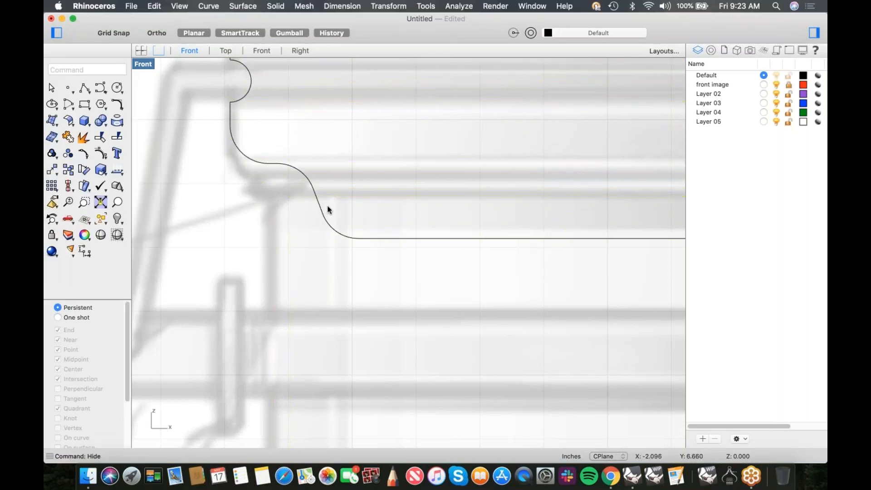
scroll(327, 205, "down", 5)
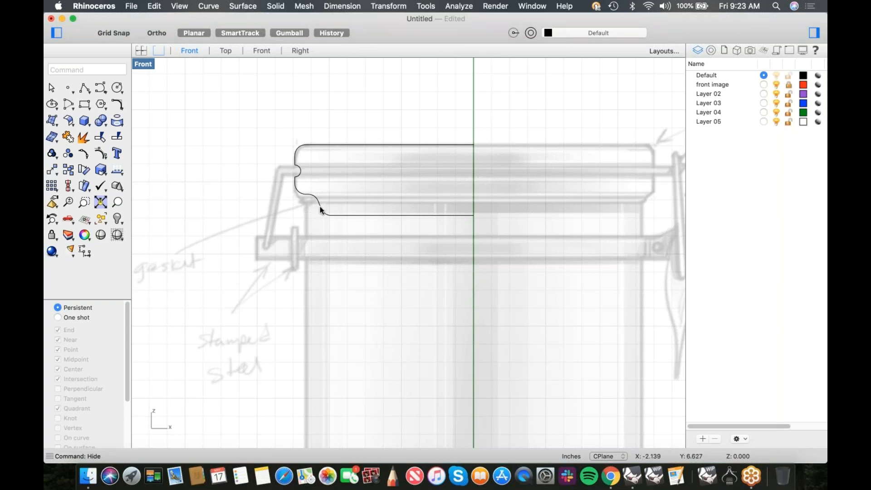
scroll(320, 208, "up", 2)
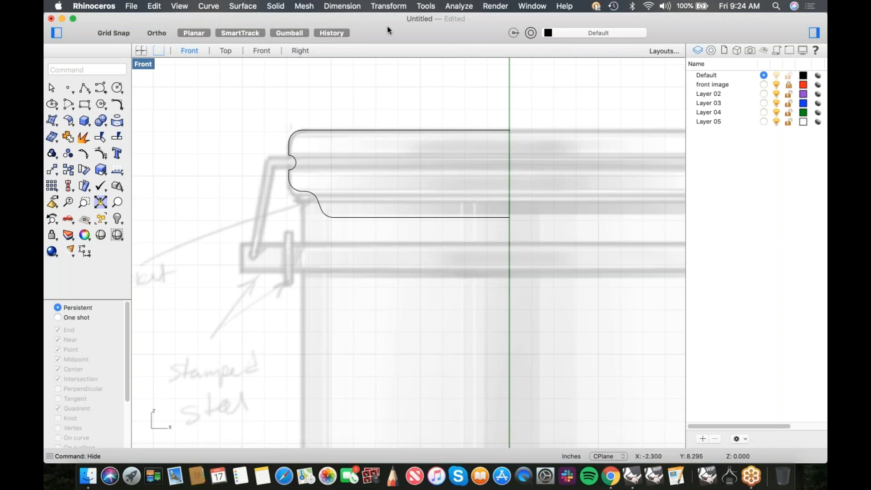
Review the command aliases in the preferences, examining the ii alias for inverting and hiding, and close them
left_click(94, 6)
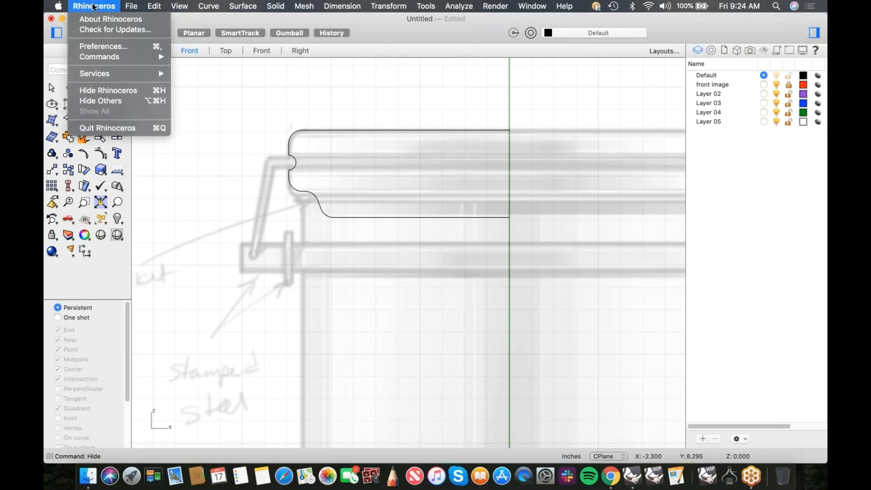
left_click(97, 46)
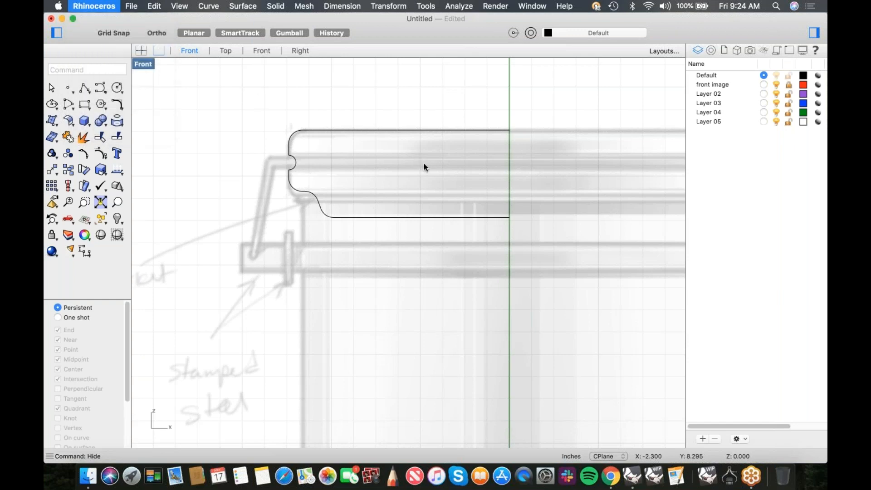
left_click(228, 196)
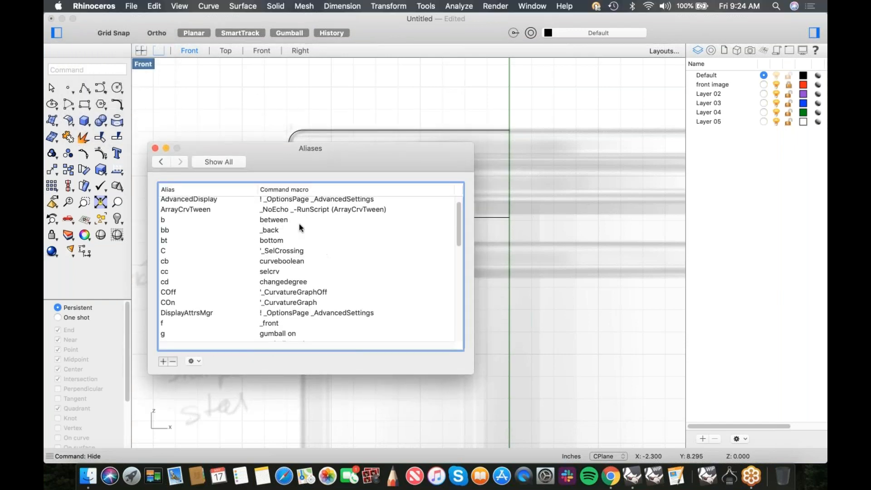
scroll(218, 291, "down", 3)
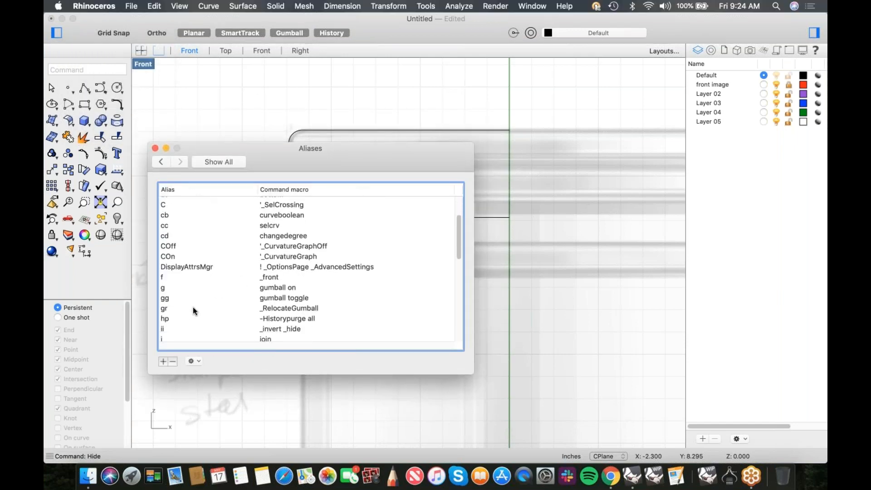
left_click(294, 328)
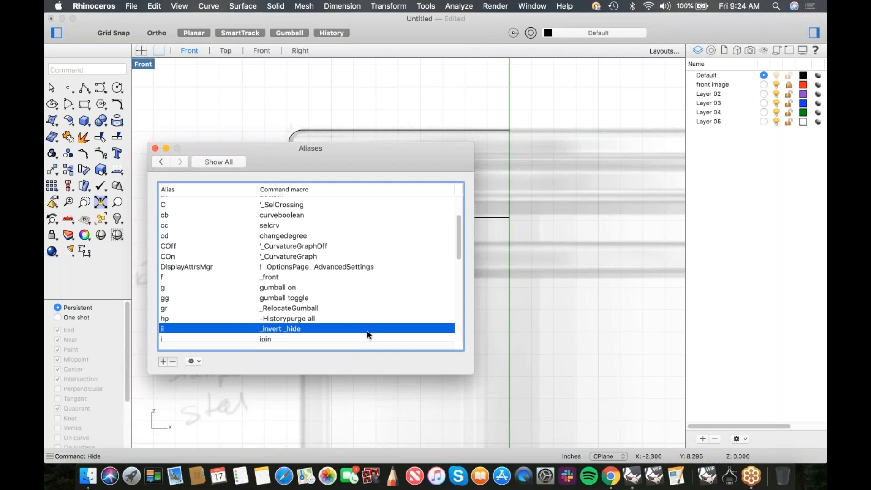
left_click(155, 148)
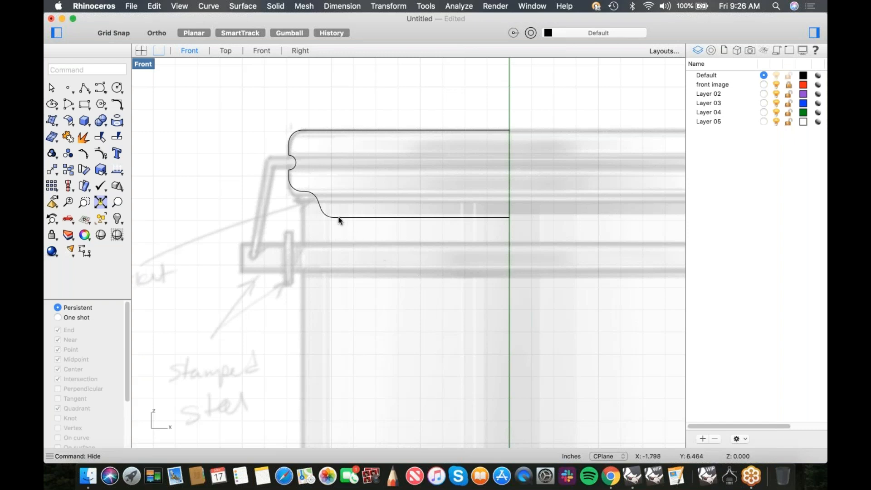
Review the gumball command aliases g, gg and gr in the preferences, and close them
scroll(338, 220, "up", 3)
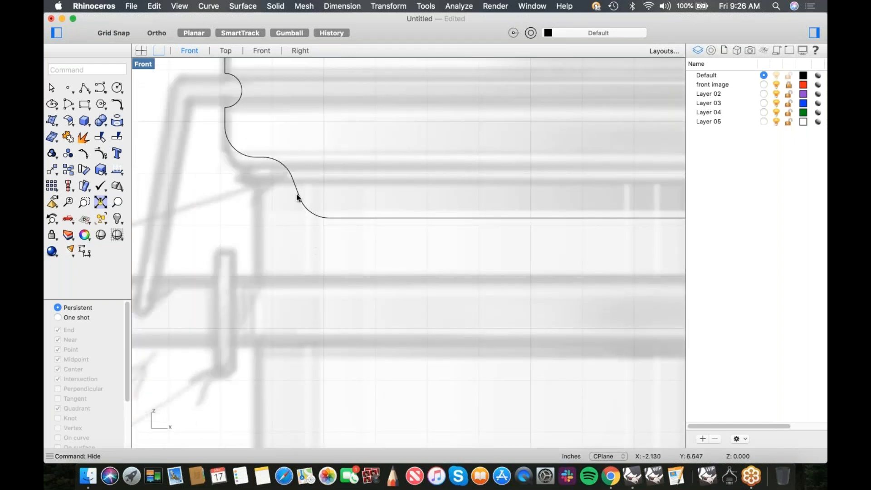
left_click(93, 6)
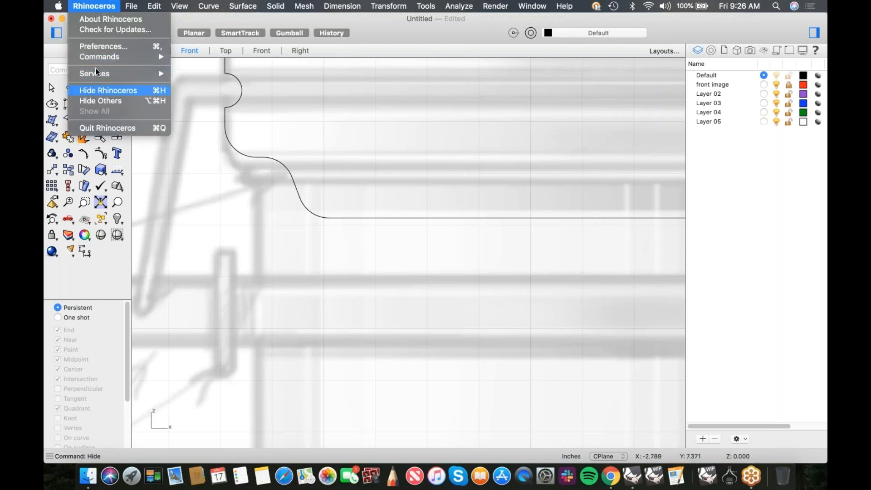
left_click(102, 45)
left_click(233, 196)
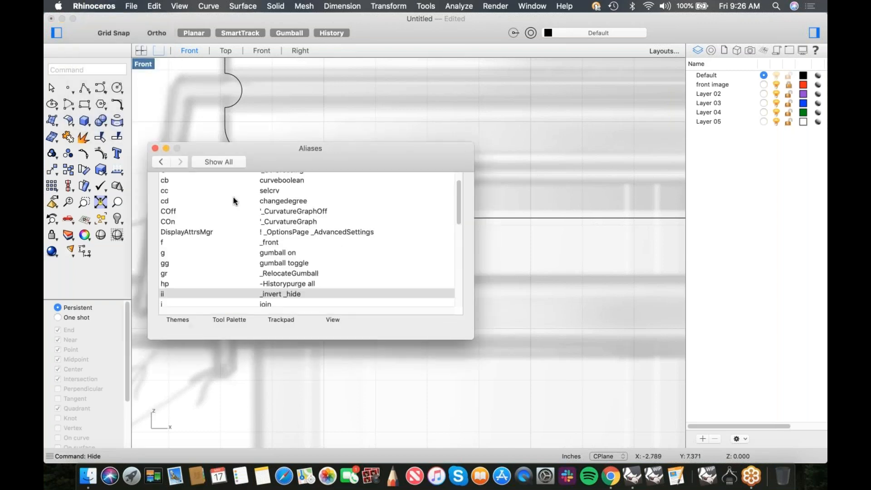
scroll(211, 308, "down", 3)
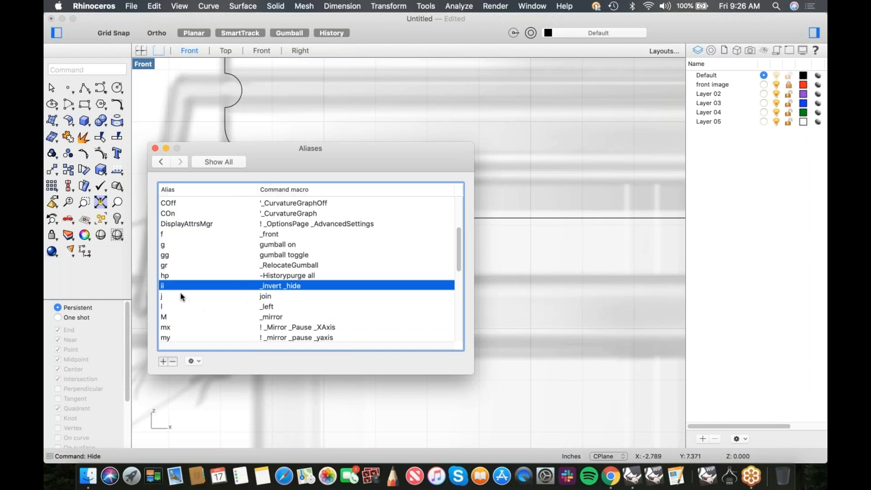
left_click(165, 246)
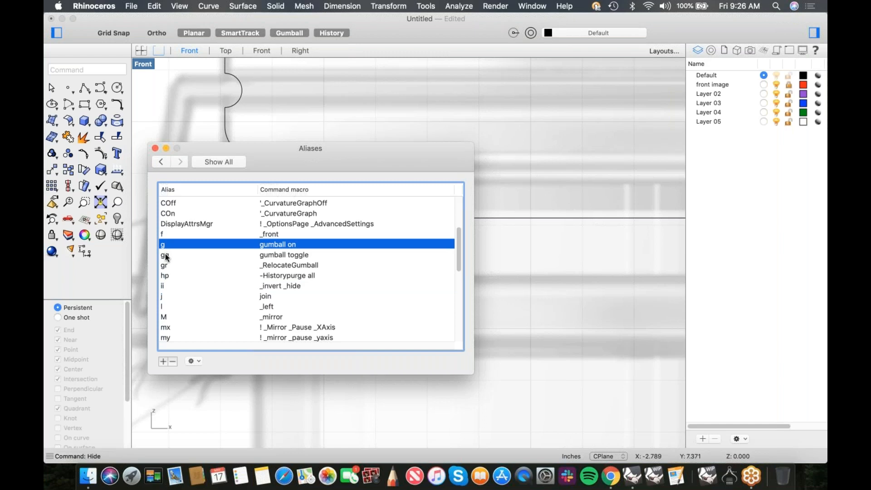
left_click(165, 257)
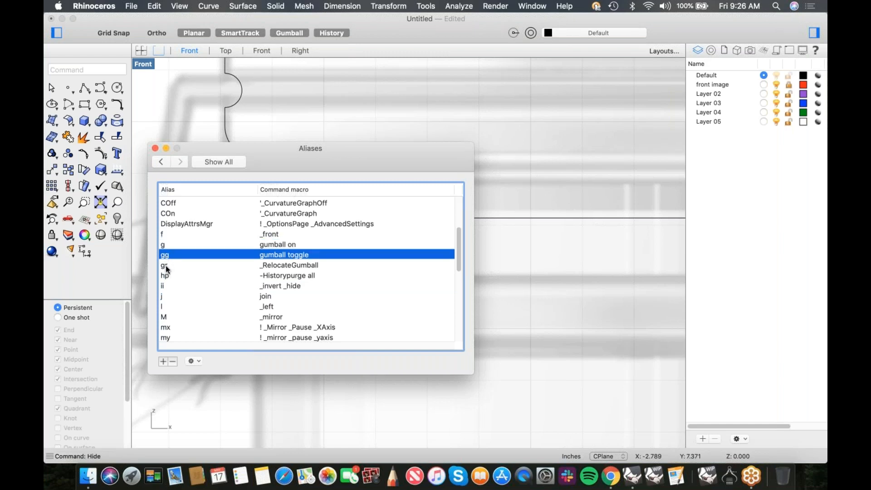
left_click(165, 267)
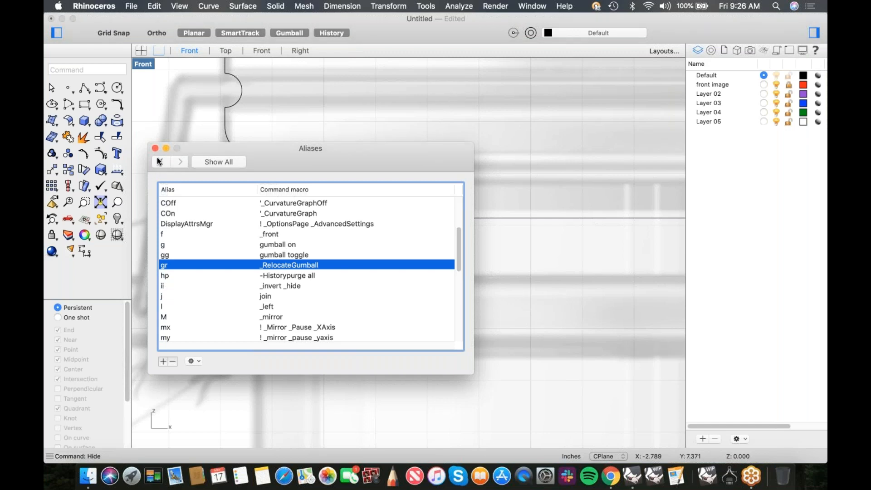
key("super+w")
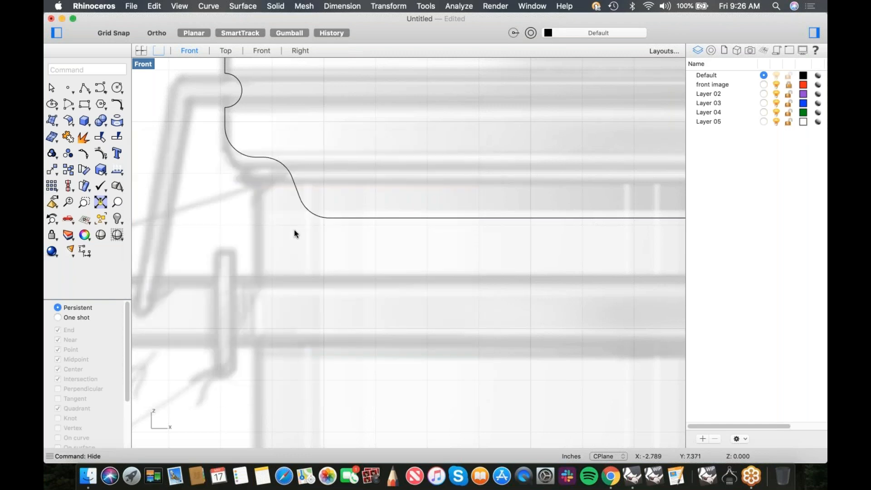
Examine the stepped lower edge of the isolated lid profile against the front sketch
scroll(272, 192, "up", 3)
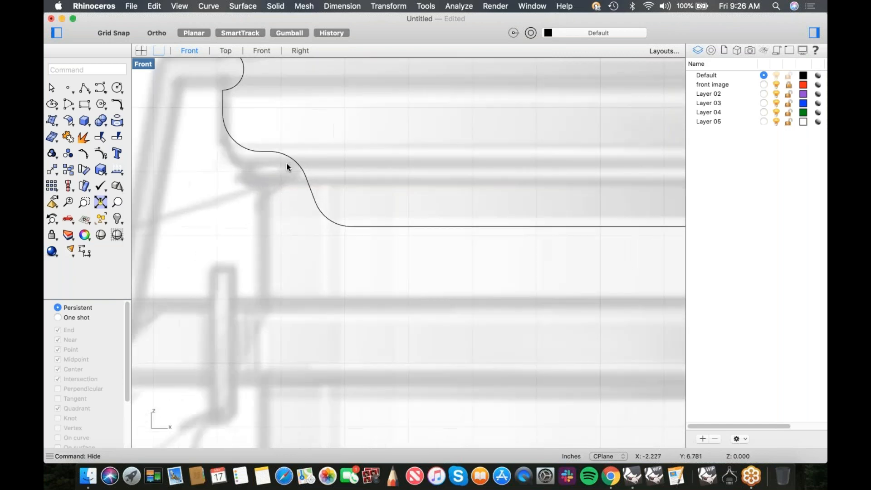
scroll(297, 167, "left", 1)
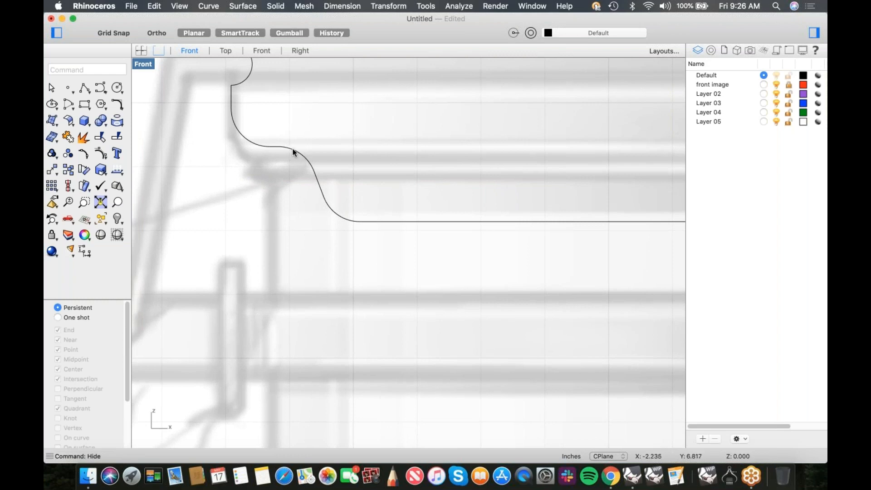
left_click(292, 148)
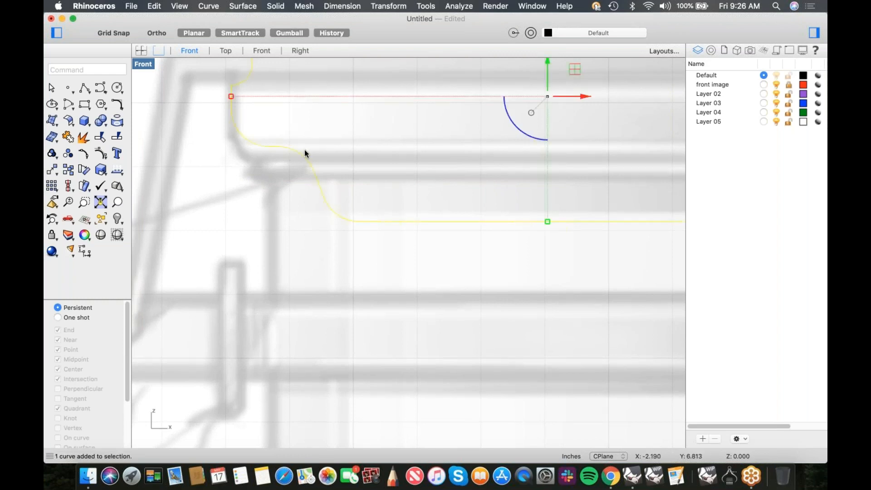
left_click(286, 170)
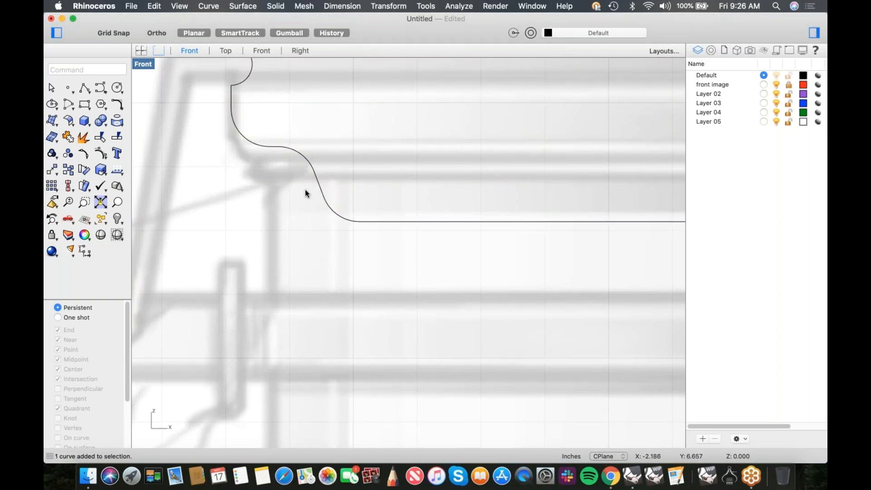
scroll(304, 188, "down", 2)
scroll(304, 187, "down", 4)
right_click_drag(343, 209, 335, 228)
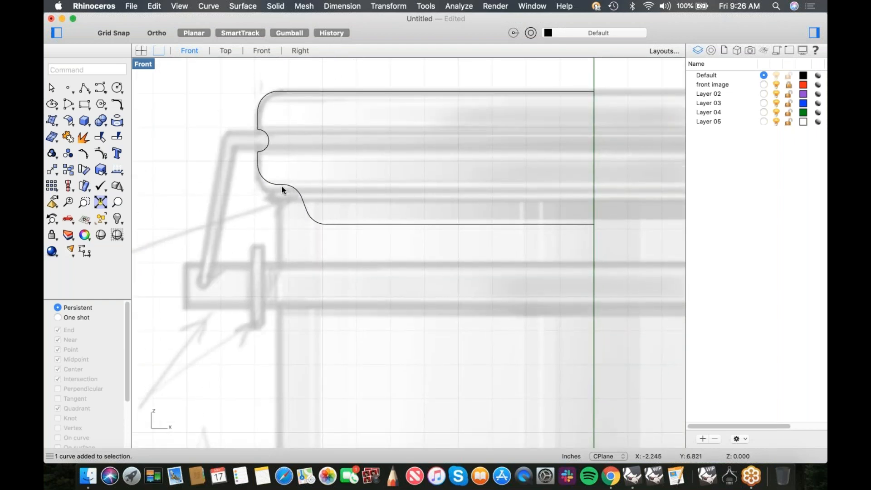
right_click_drag(325, 195, 312, 204)
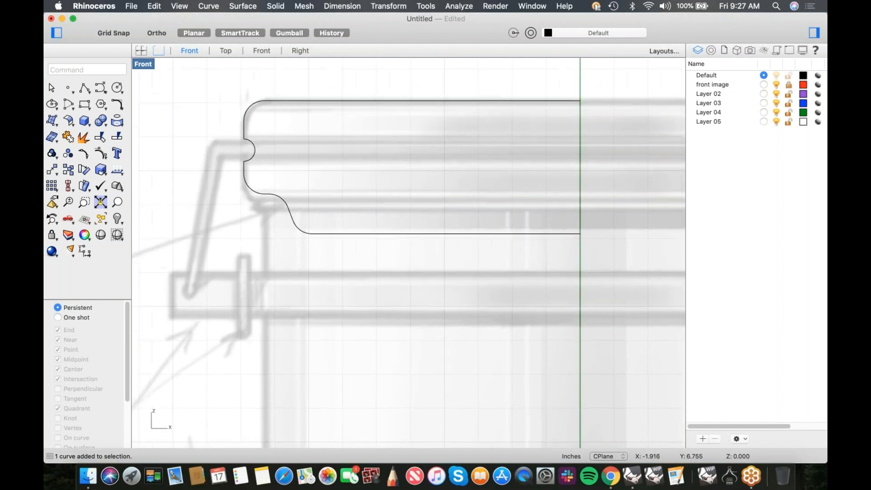
Purge the construction history from all objects using the hp alias, and run the HistoryPurge command as well
type("hp")
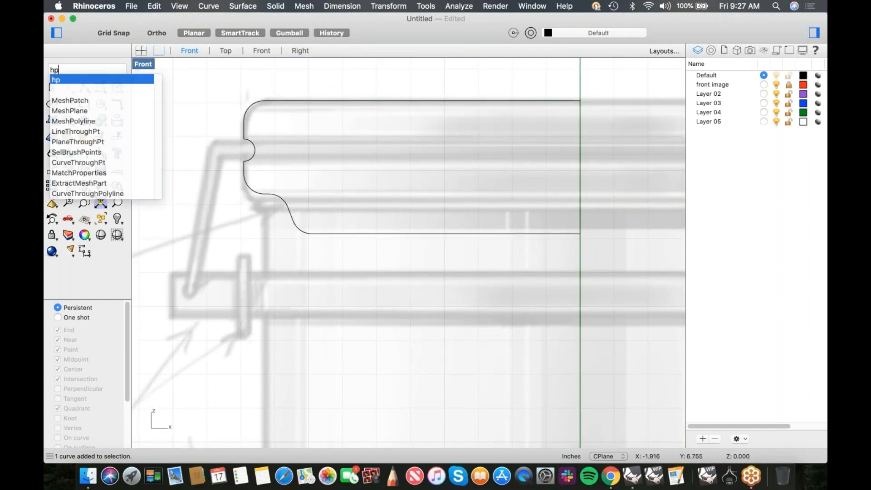
key("Return")
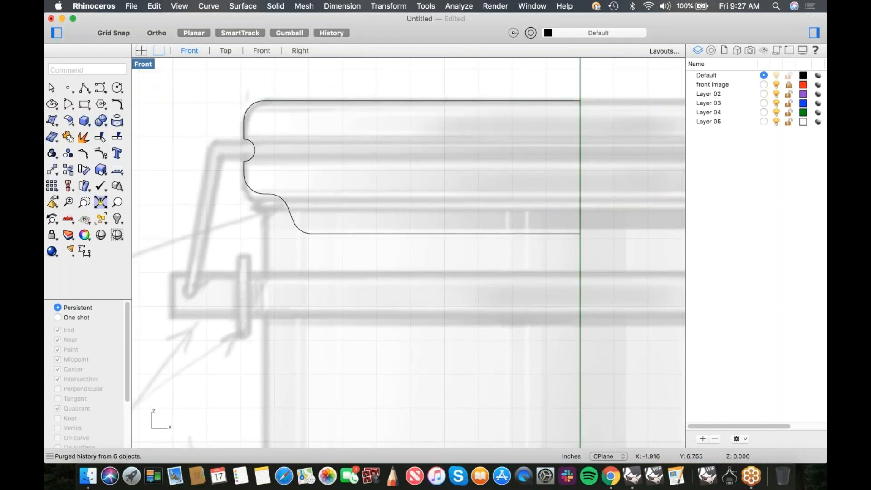
type("History")
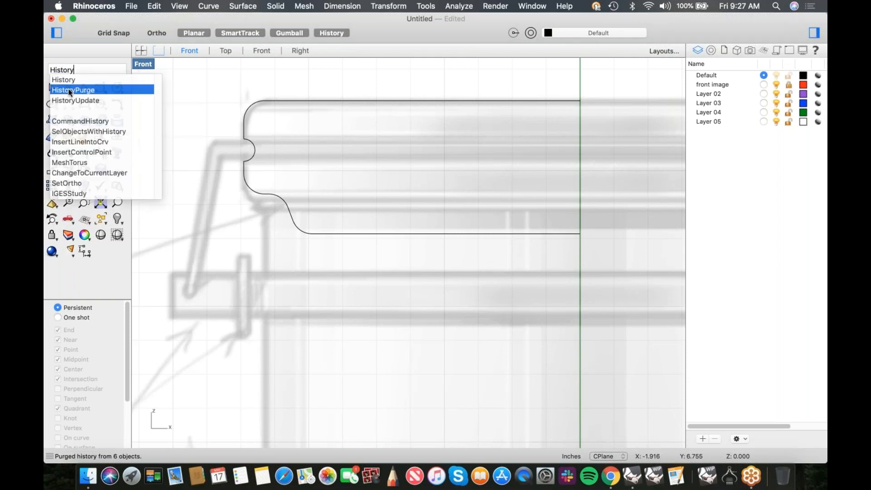
left_click(68, 90)
left_click(87, 120)
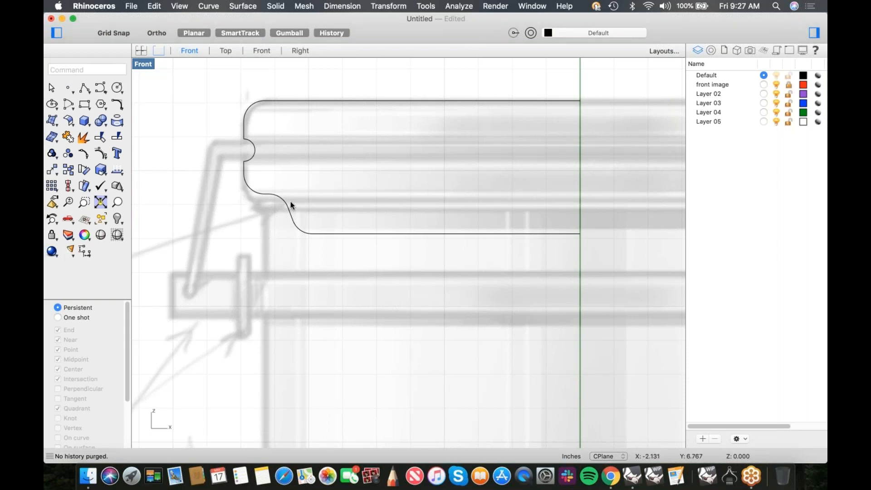
Explode the lid profile curve into separate segments
scroll(290, 203, "up", 3)
left_click(270, 189)
right_click(321, 193)
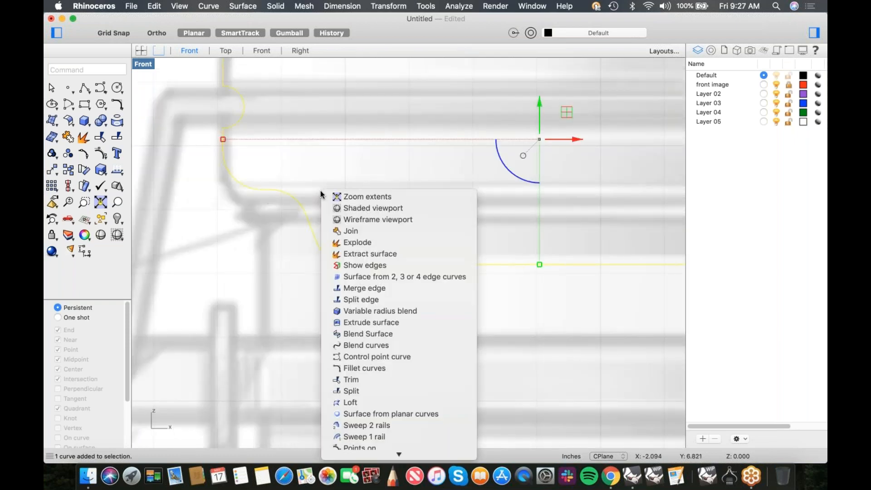
left_click(346, 243)
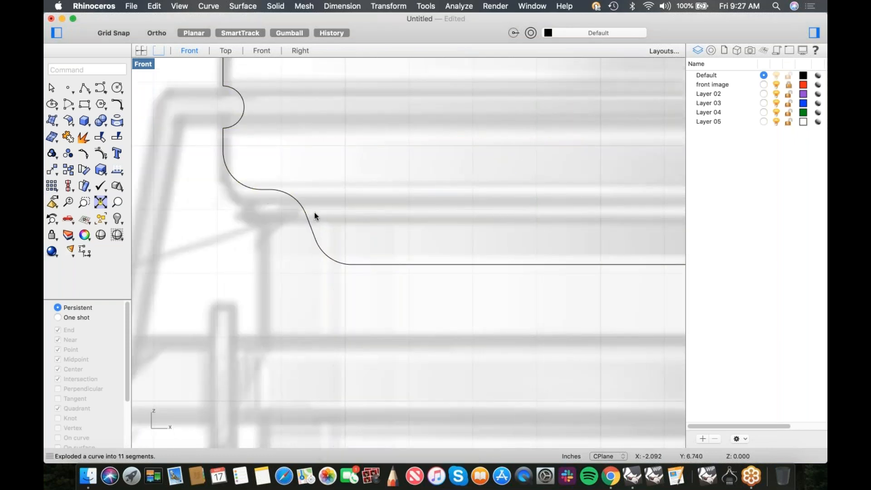
Join the four lid profile segments that form the S-shaped step under the rim into one curve
right_click_drag(255, 211, 267, 182)
left_click(258, 157)
left_click_drag(292, 159, 277, 180, "shift")
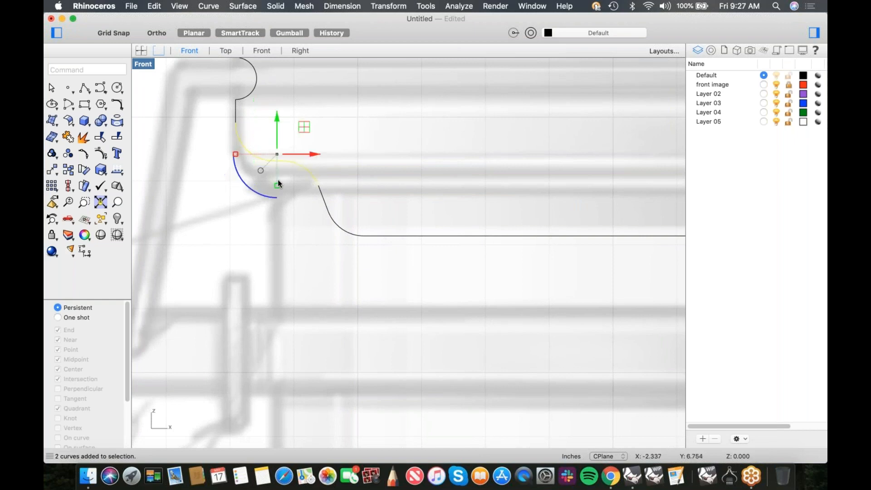
left_click_drag(337, 185, 304, 209, "shift")
right_click_drag(364, 214, 361, 225)
type("j")
key("Return")
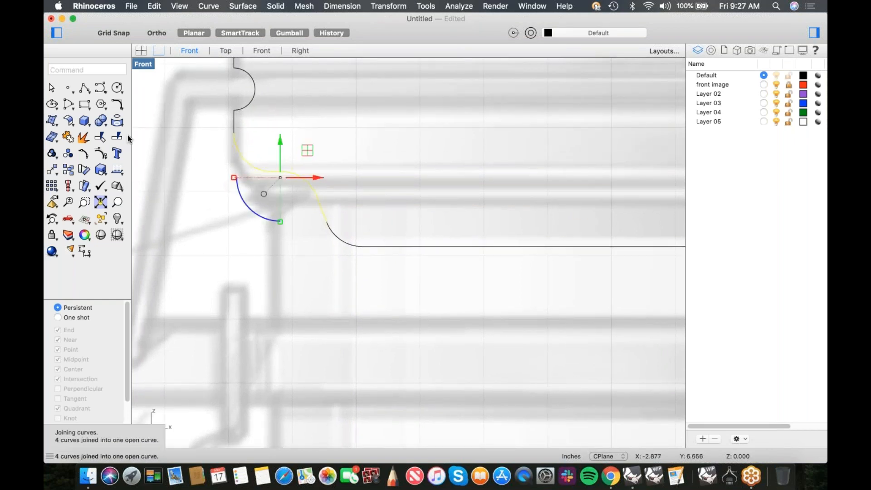
Offset the joined S-shaped curve outward by 0.05 inches with flat end caps to make a closed gasket profile
left_click(121, 112)
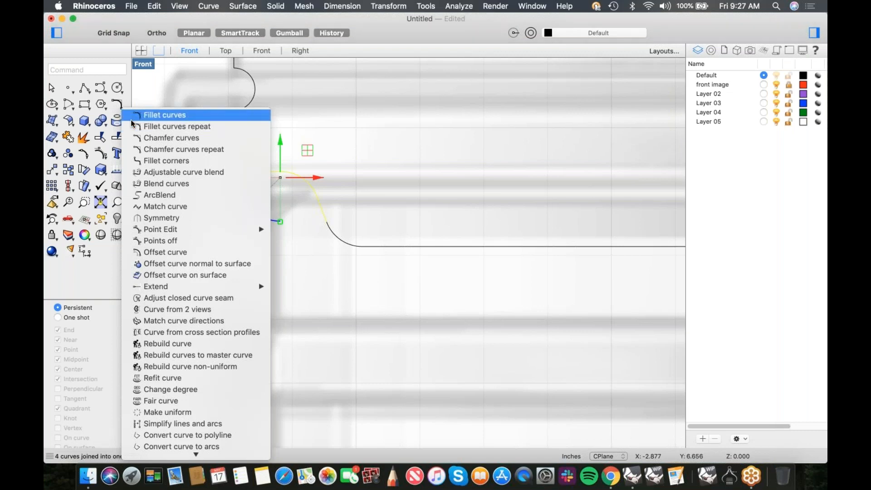
mouse_move(162, 231)
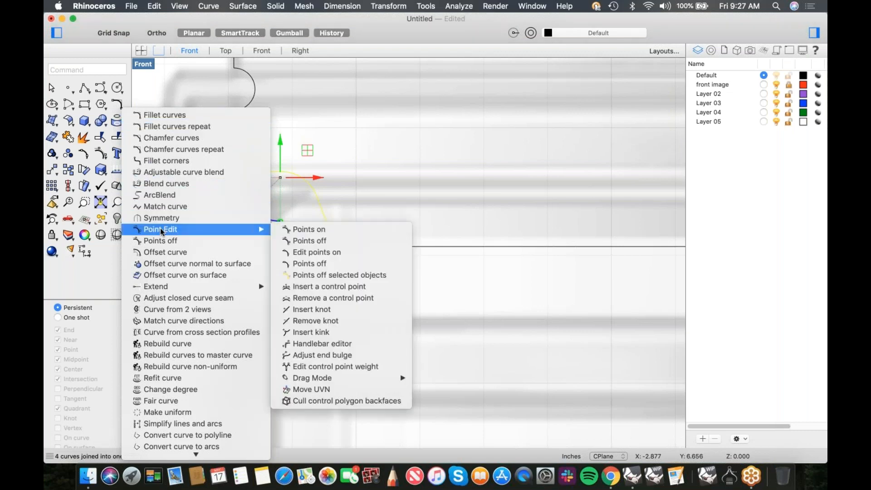
left_click(164, 252)
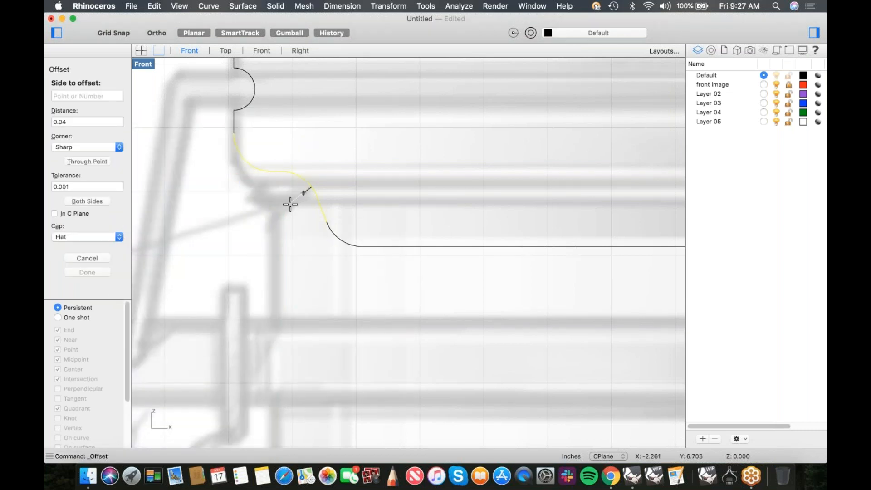
type(".05")
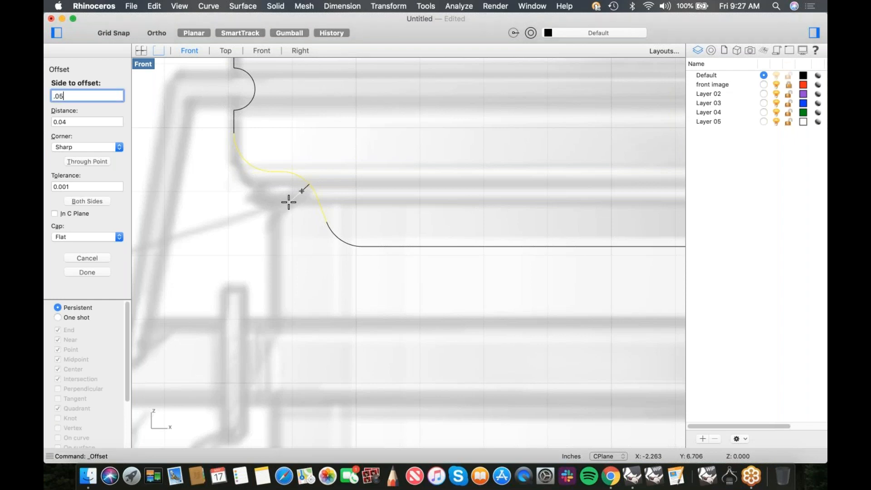
key("Return")
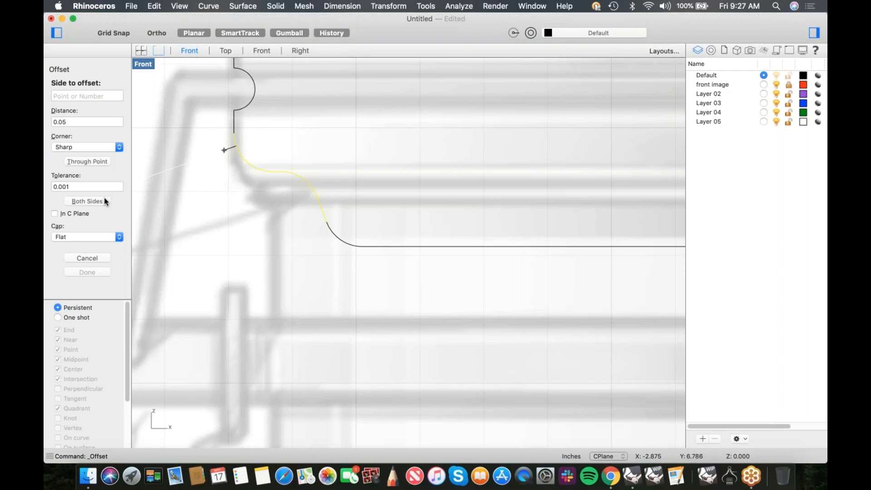
left_click(74, 236)
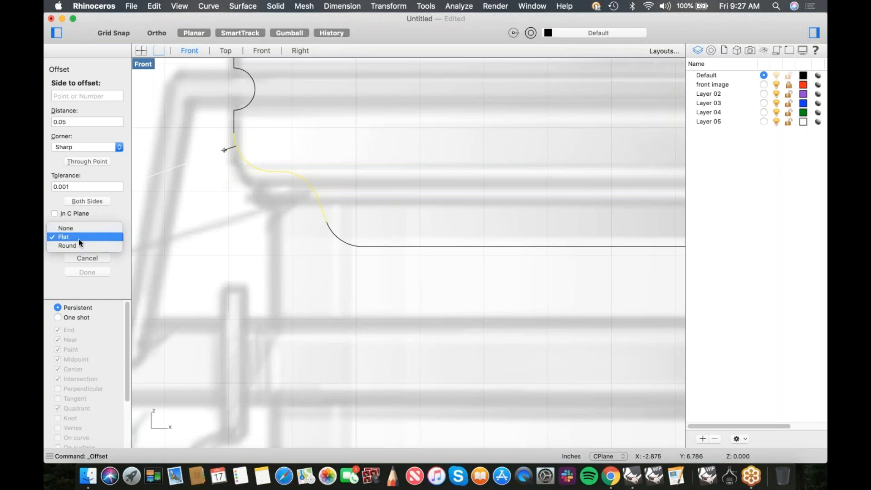
left_click(78, 239)
left_click(228, 205)
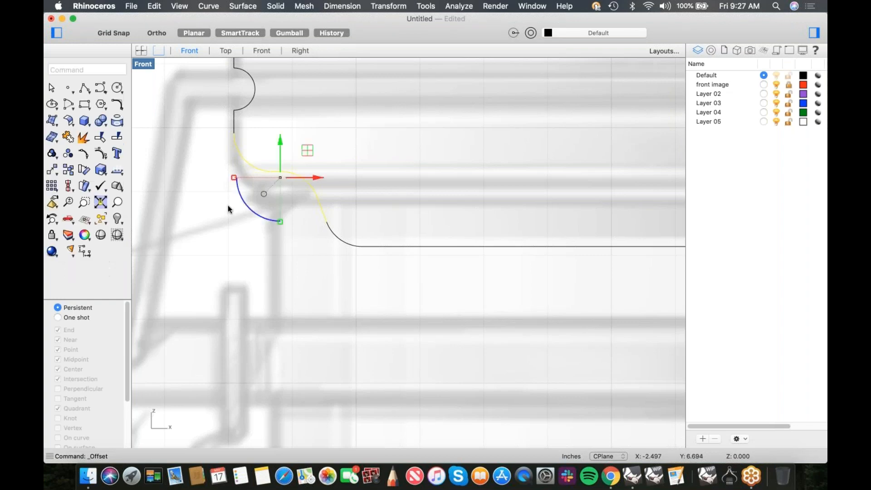
right_click(231, 208)
left_click(268, 214)
left_click(255, 195)
key("Escape")
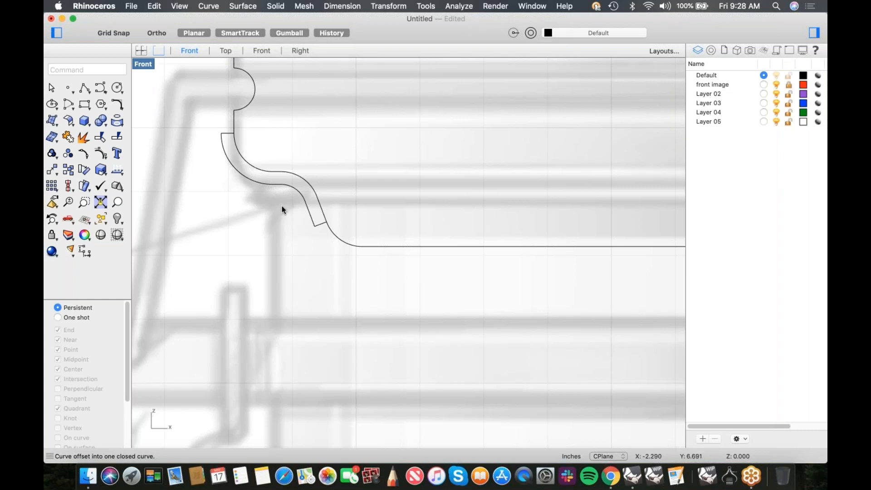
Show all hidden objects around the offset profile where the lid meets the canister rim
type("Show")
key("Return")
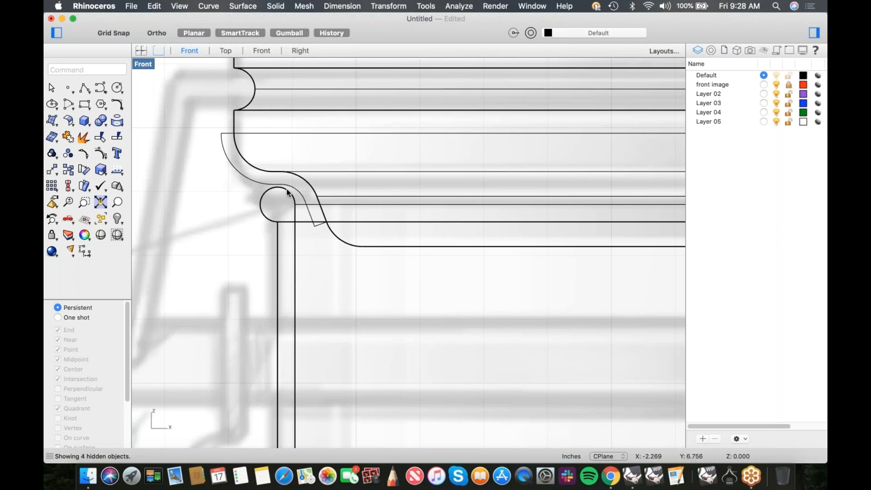
scroll(291, 185, "up", 4)
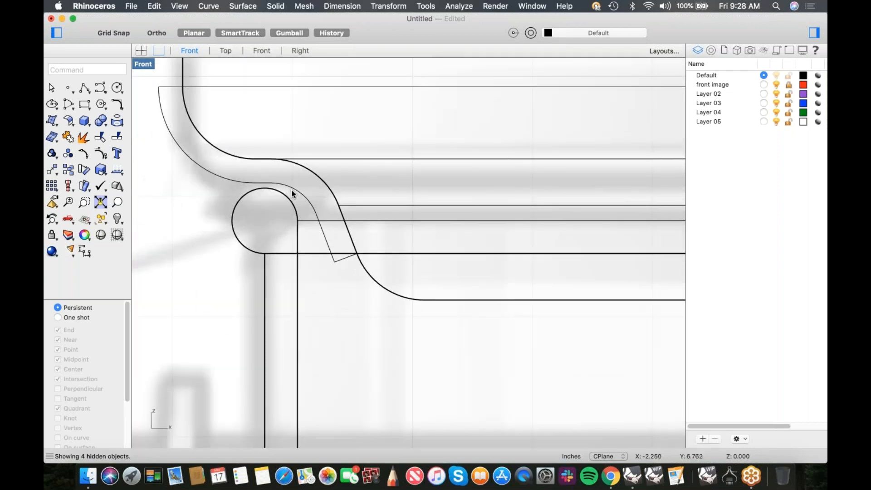
Delete the closed offset profile between the lid step and the canister rim
left_click(291, 189)
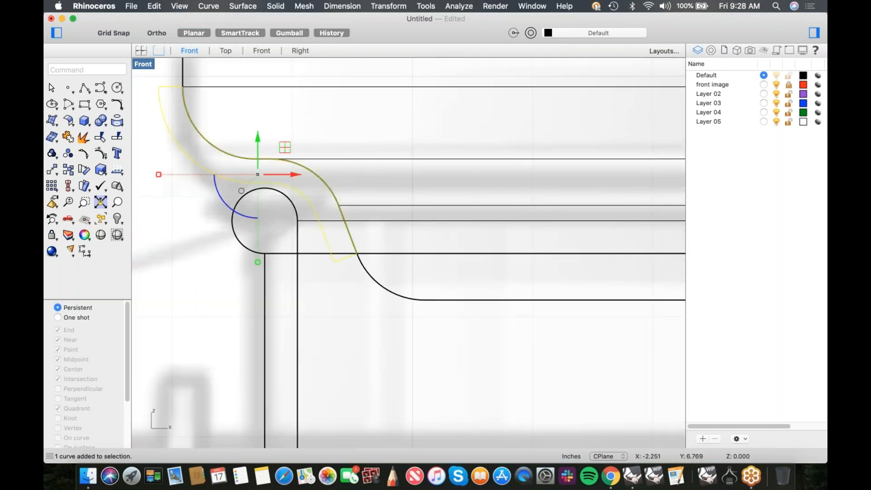
right_click(238, 219)
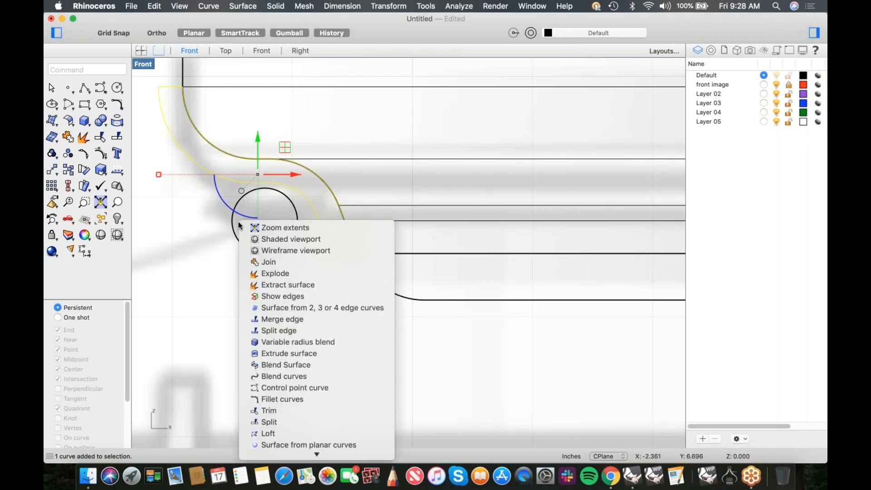
left_click(207, 233)
left_click(272, 183)
left_click(194, 154, "shift")
left_click_drag(326, 235, 347, 259)
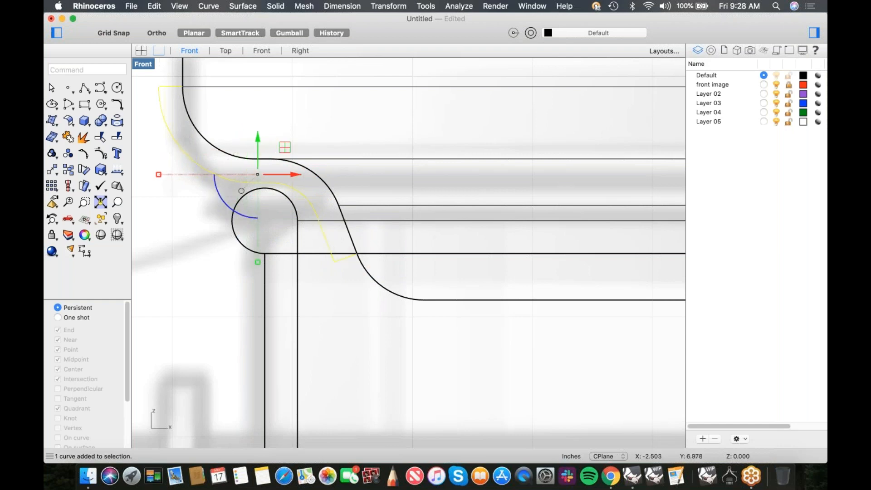
key("Delete")
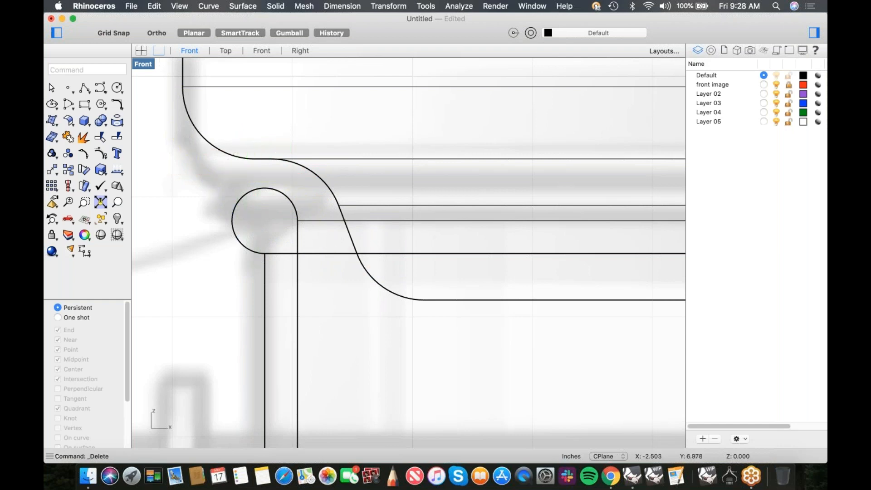
middle_click(165, 127)
left_click(164, 124)
right_click(164, 124)
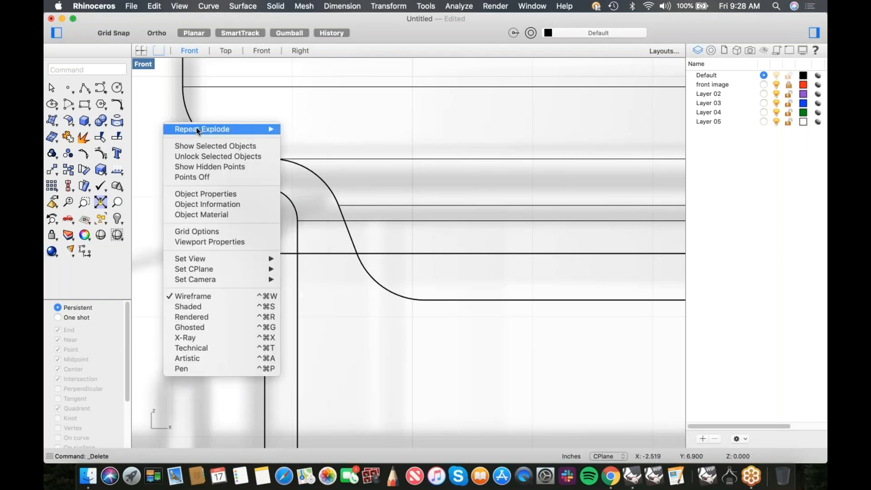
mouse_move(198, 129)
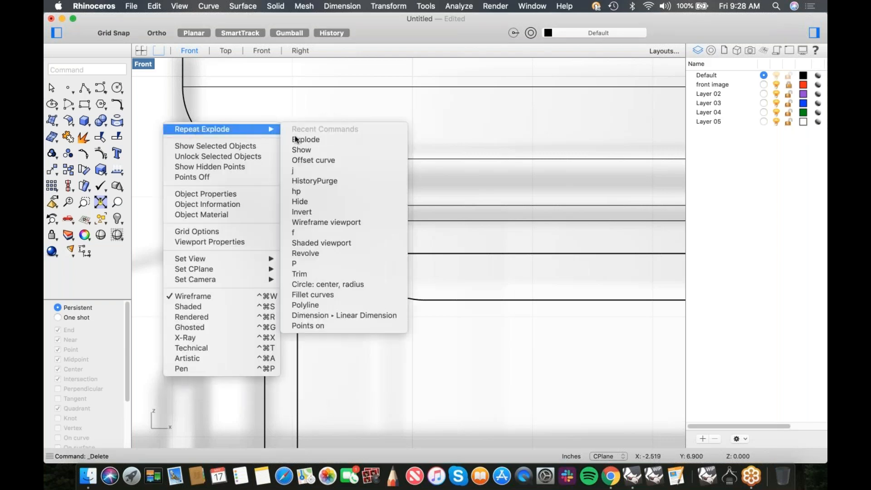
left_click(307, 160)
Join the four lid segments that form the S-shaped step above the rim bead into one curve
left_click(237, 160)
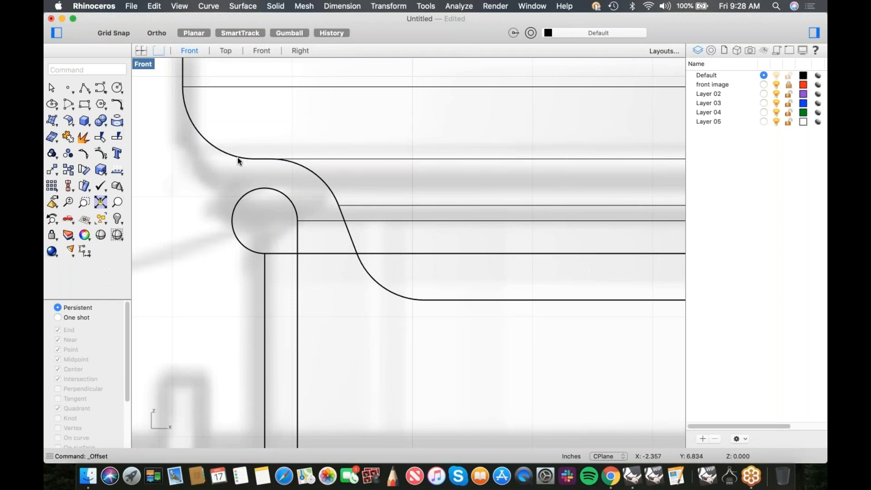
left_click(283, 175)
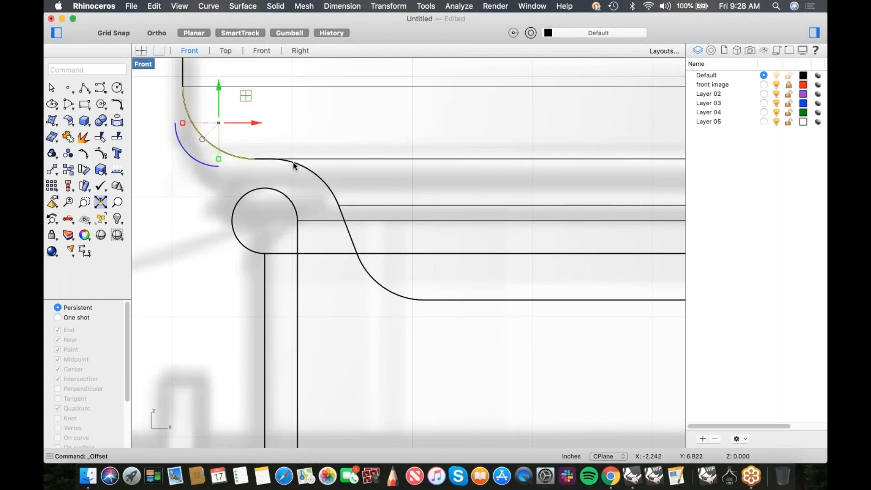
left_click(296, 163)
left_click(320, 176)
left_click(276, 165)
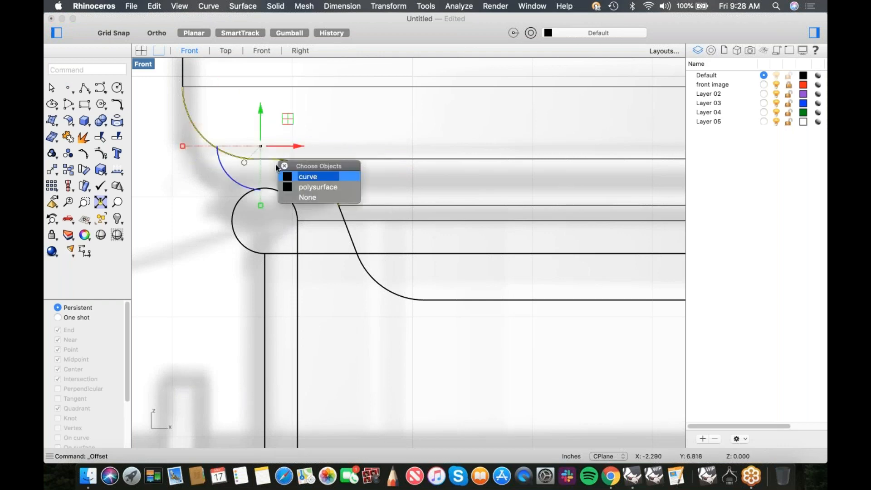
left_click(305, 177)
left_click(349, 214)
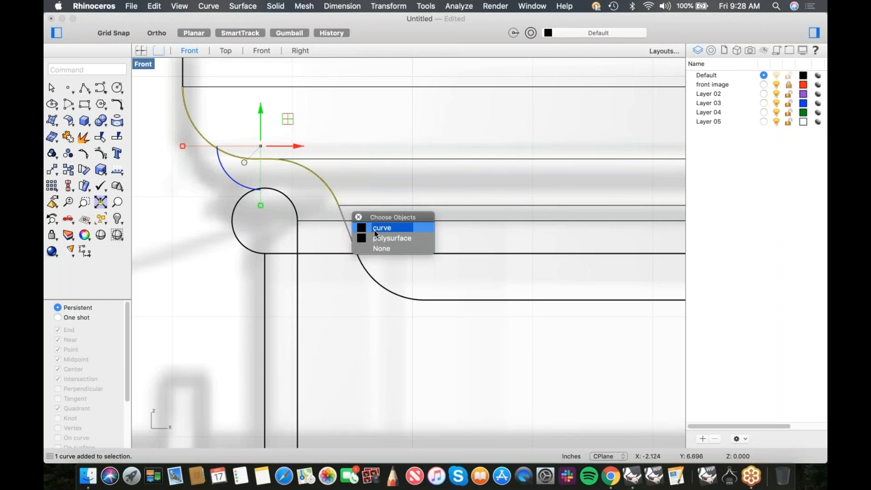
left_click(377, 233)
scroll(318, 232, "up", 2)
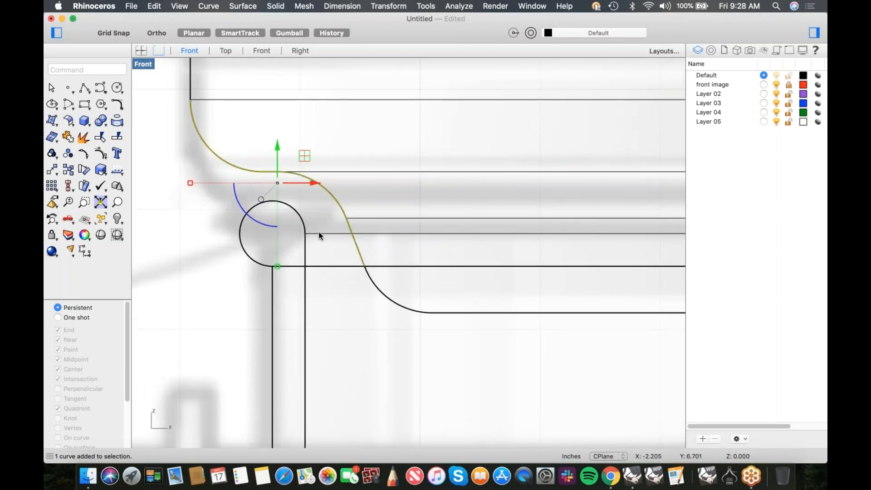
type("j")
key("Return")
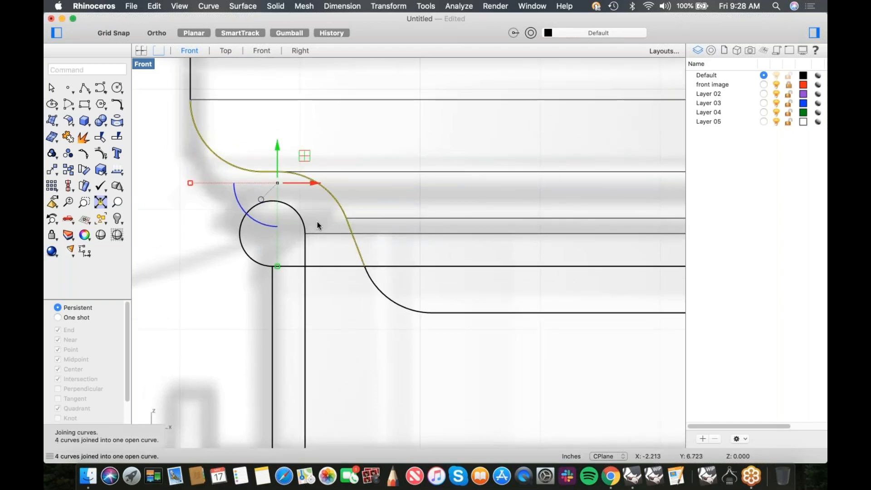
Offset the joined S-shaped lid curve toward the rim bead by 0.06 inches with flat end caps to form a closed profile
middle_click(326, 223)
right_click(308, 197)
mouse_move(377, 202)
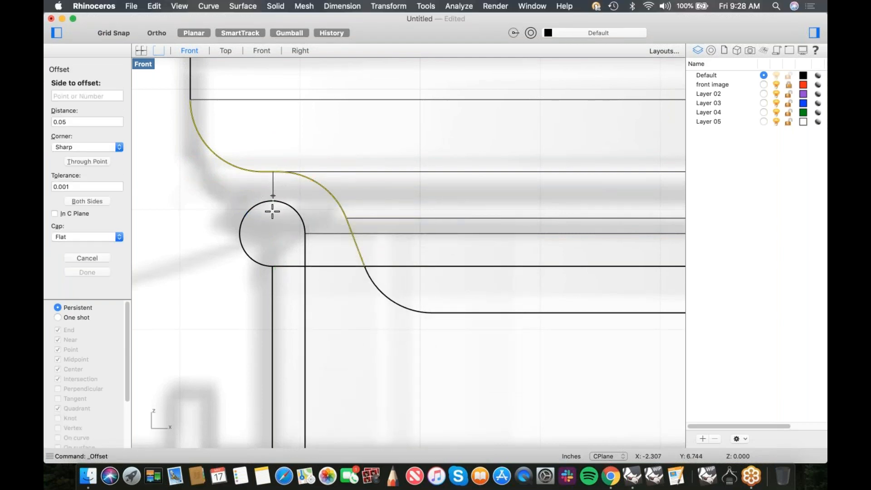
left_click(68, 121)
key("BackSpace")
type("8")
key("Return")
left_click(72, 122)
key("BackSpace")
type("65")
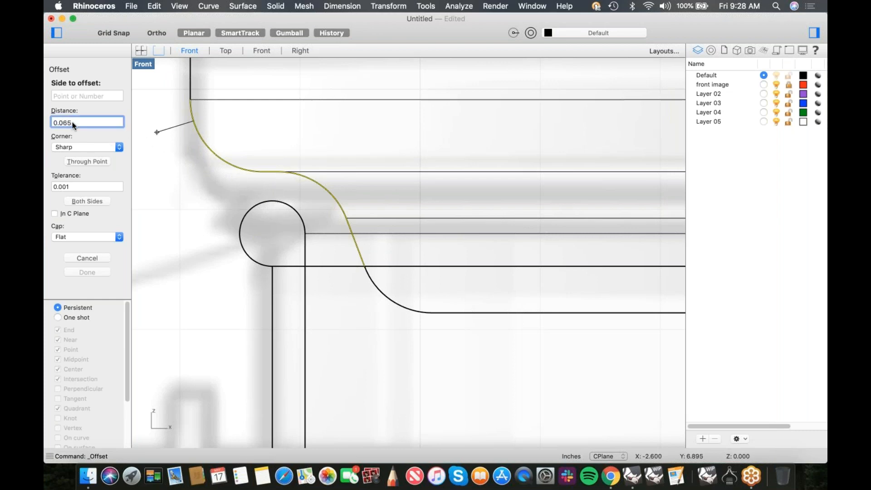
key("Return")
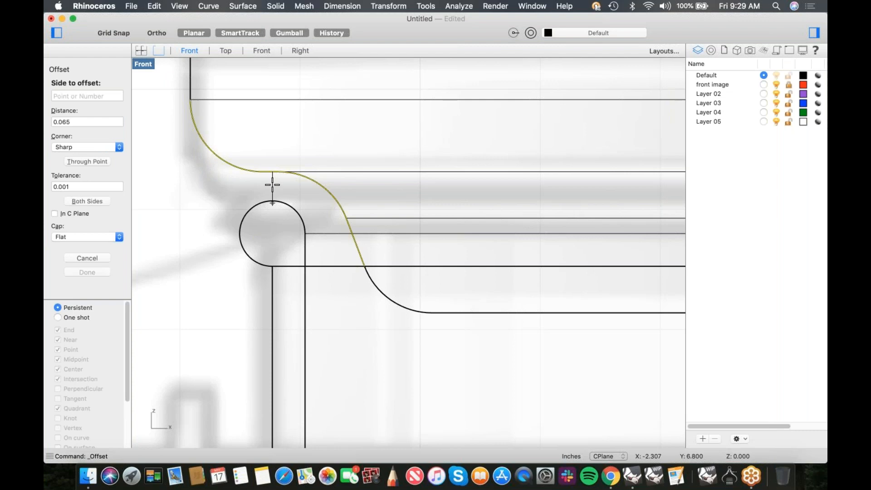
left_click(76, 122)
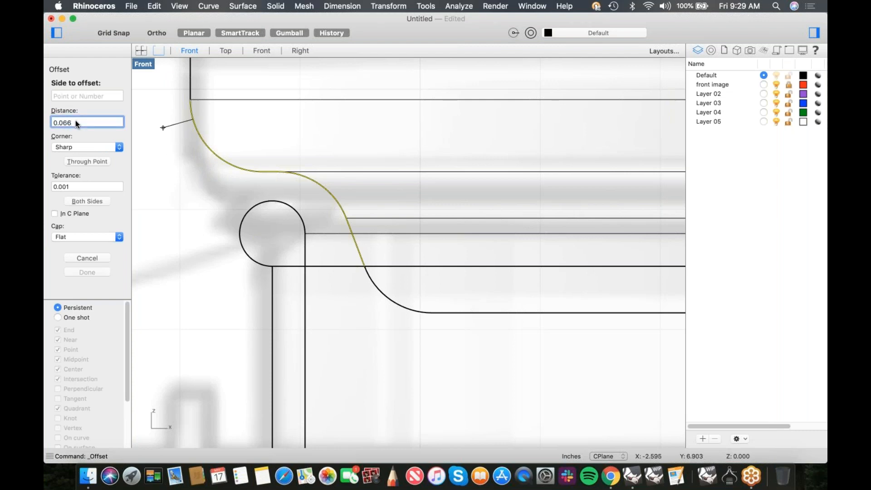
key("Return")
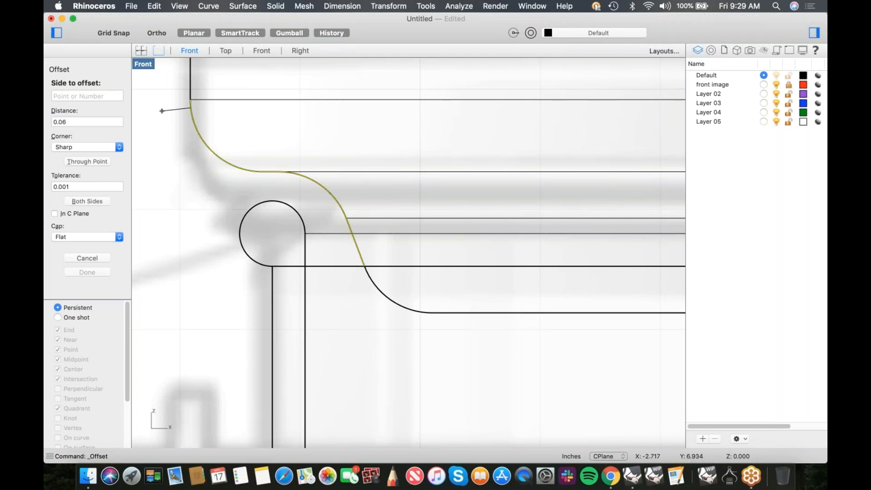
left_click(273, 203)
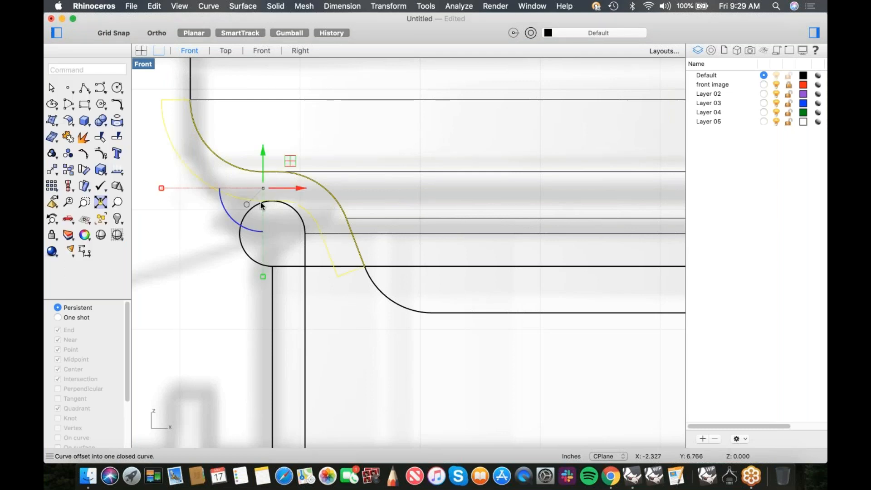
Examine how the offset profile fits between the lid and the rounded canister rim
right_click(238, 218)
left_click(190, 235)
left_click(188, 235)
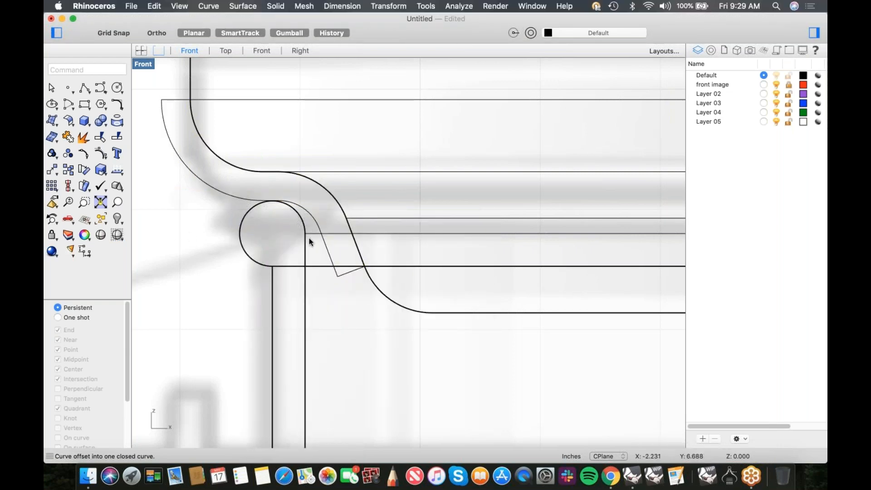
scroll(312, 224, "up", 3)
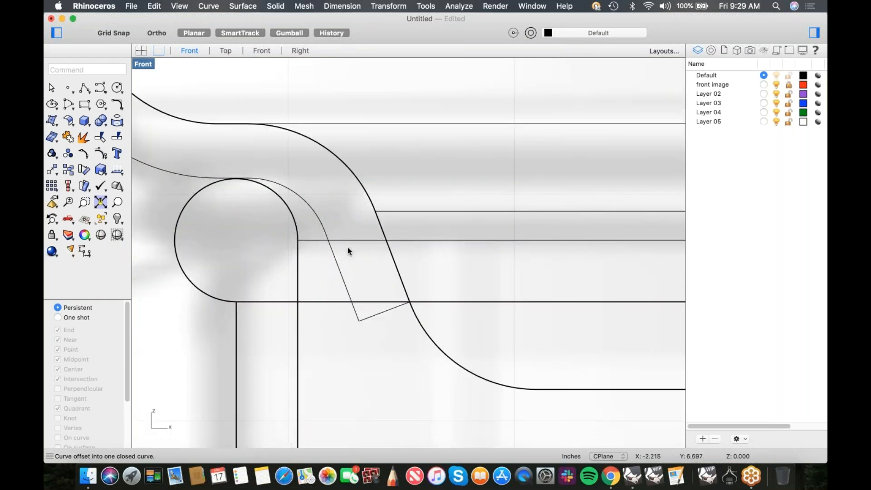
scroll(176, 170, "down", 4)
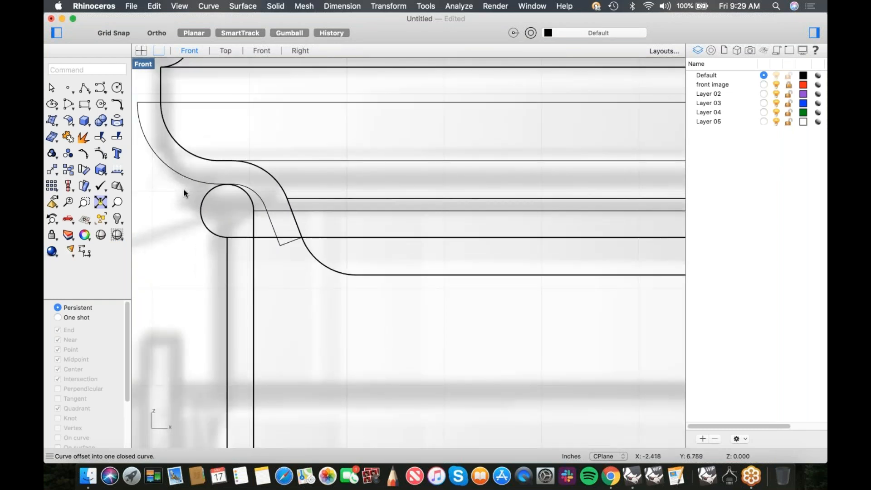
right_click(189, 192)
left_click(168, 194)
right_click_drag(216, 166, 289, 172)
left_click(225, 156)
left_click(303, 176)
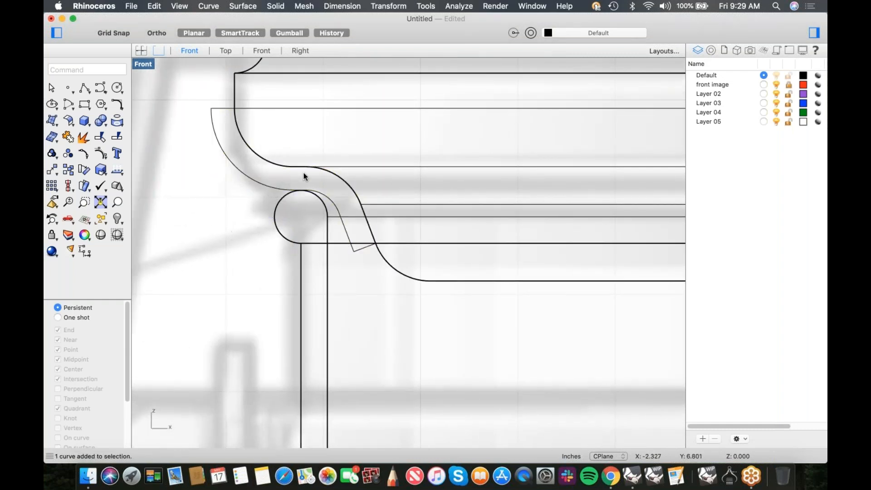
Draw a vertical line crossing the gasket profile just outside the flat part above the rim bead
left_click(84, 88)
left_click(281, 158)
left_click(278, 196)
key("Return")
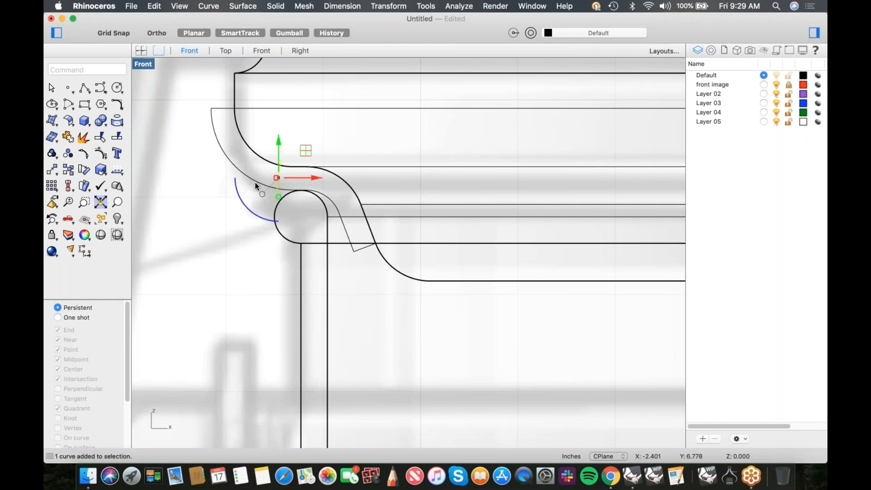
Apply CurveBoolean to the gasket profile and crossing line, keeping only the region over the rim bead and deleting the input curves
left_click(249, 176, "shift")
type("Curve")
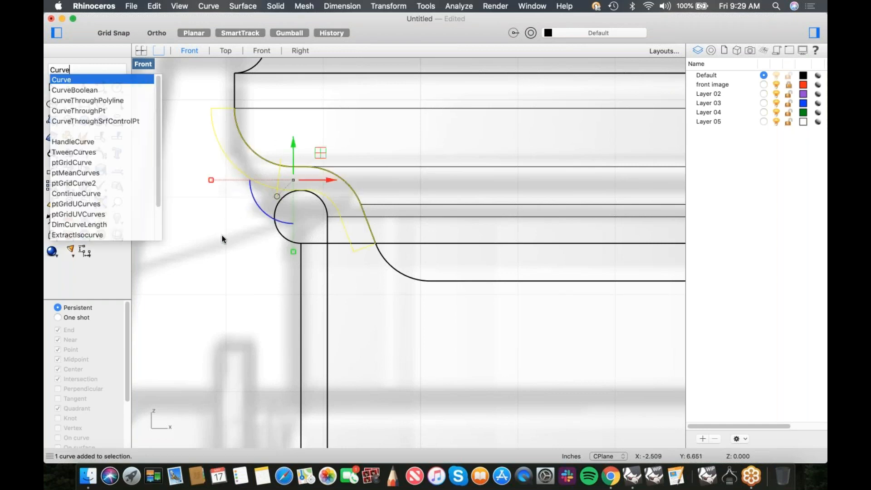
left_click(95, 91)
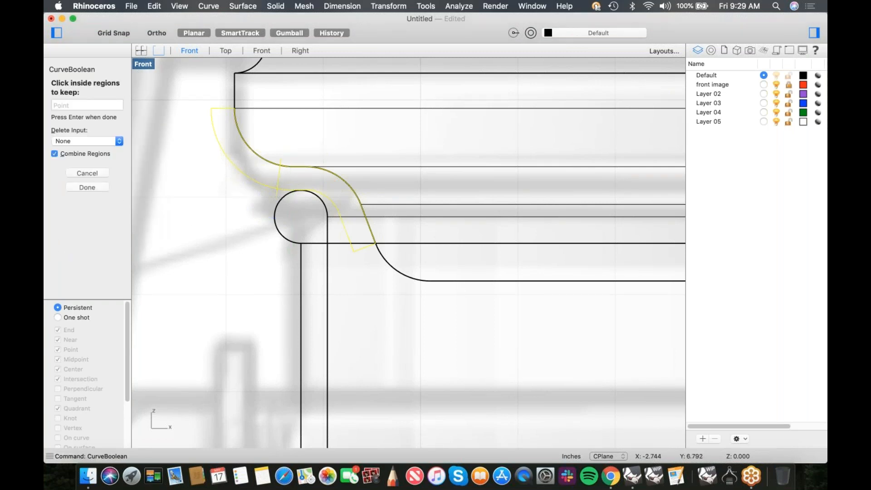
left_click(94, 142)
left_click(306, 177)
key("Return")
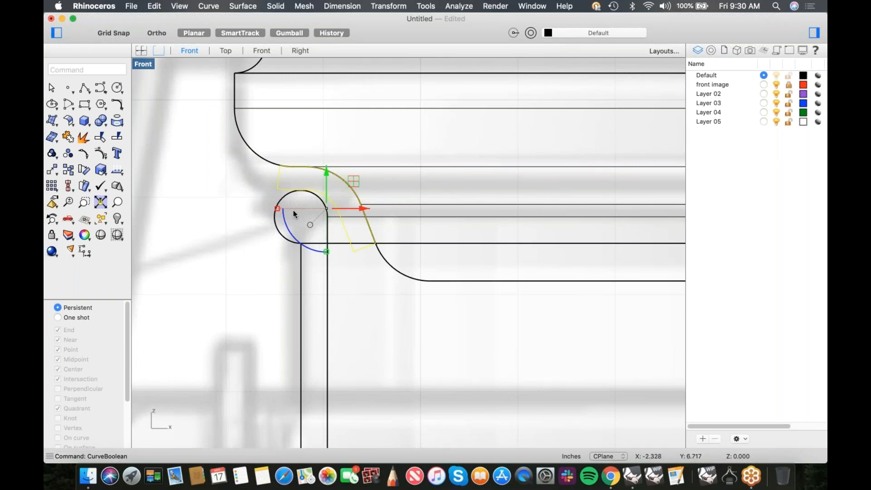
left_click(246, 224)
Draw a practice circle in the empty space beside the canister
scroll(244, 224, "down", 6)
right_click_drag(249, 185, 529, 159)
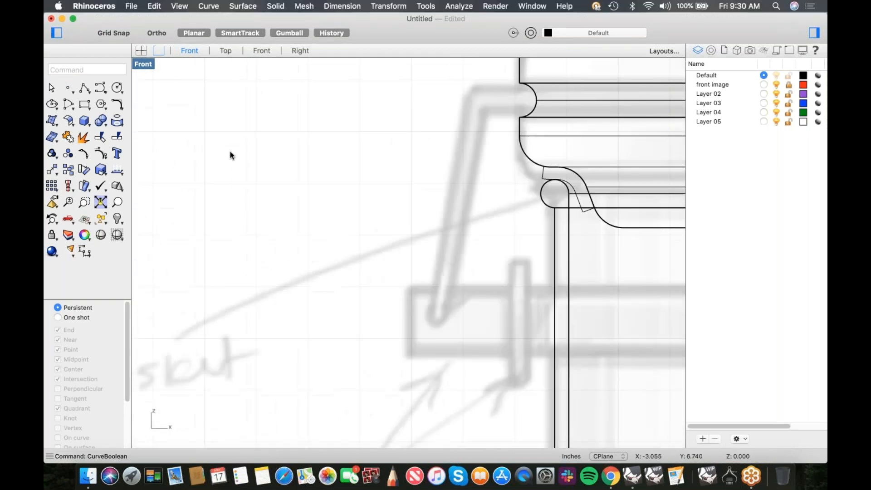
left_click(117, 90)
left_click(291, 158)
left_click(349, 184)
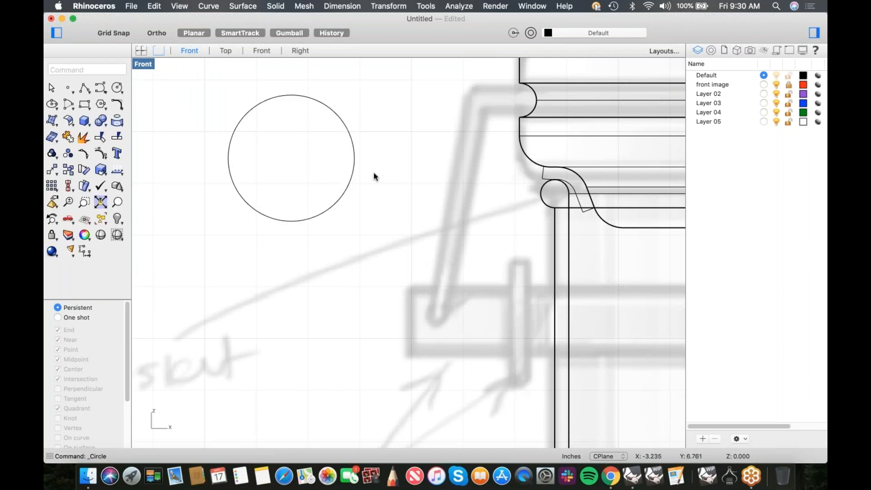
Draw a small square at the circle's top quadrant and move it so it straddles the circle's top edge
right_click_drag(374, 173, 388, 222)
left_click(83, 104)
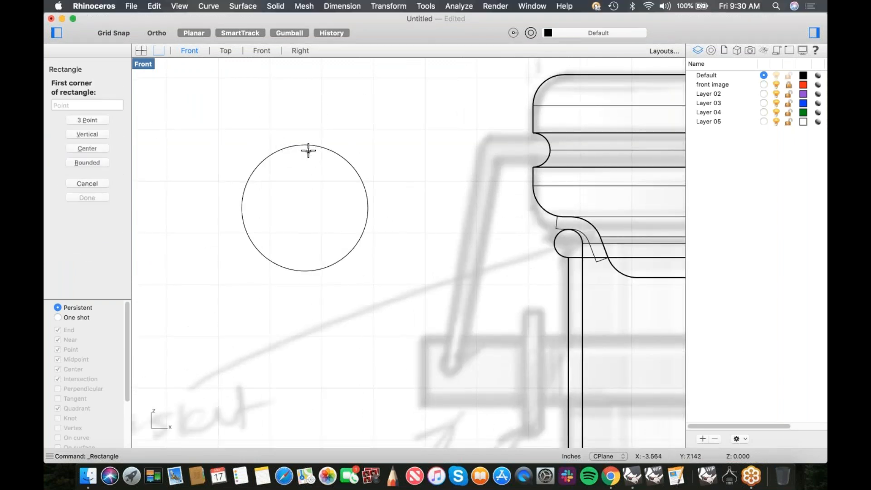
left_click(305, 145)
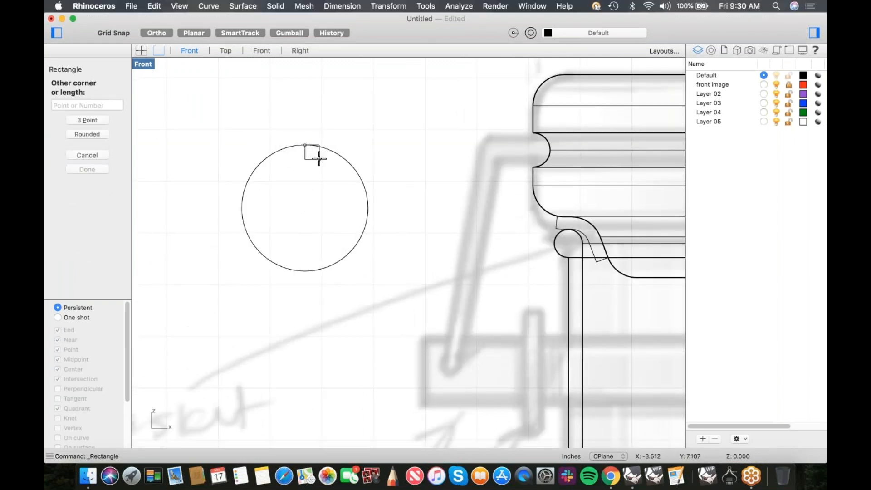
left_click(319, 159)
left_click(319, 153)
mouse_move(340, 125)
left_mouse_down()
mouse_move(343, 115)
mouse_move(329, 119)
left_mouse_up()
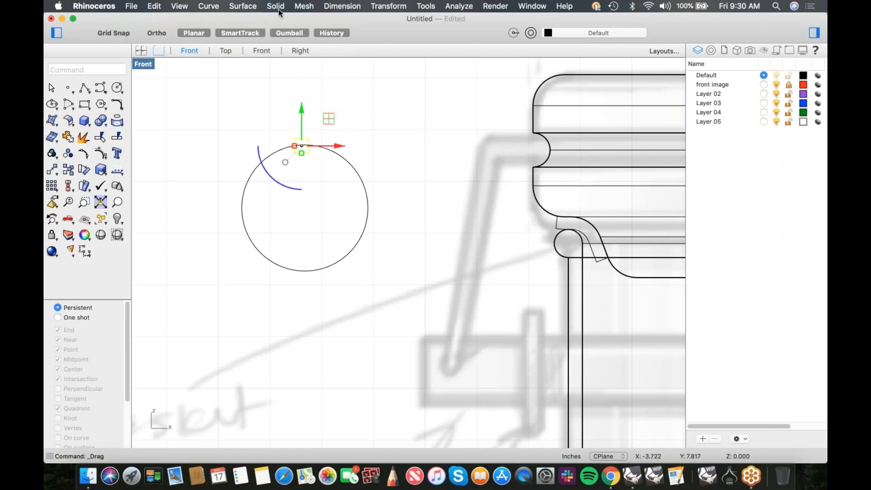
Polar-array the small square around the practice circle's center with 25 items over the full circle
left_click(236, 129)
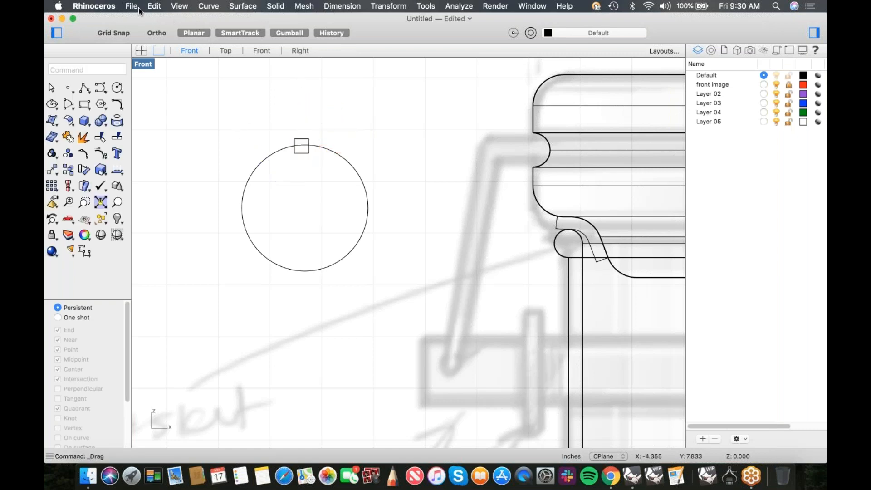
left_click(377, 7)
mouse_move(404, 129)
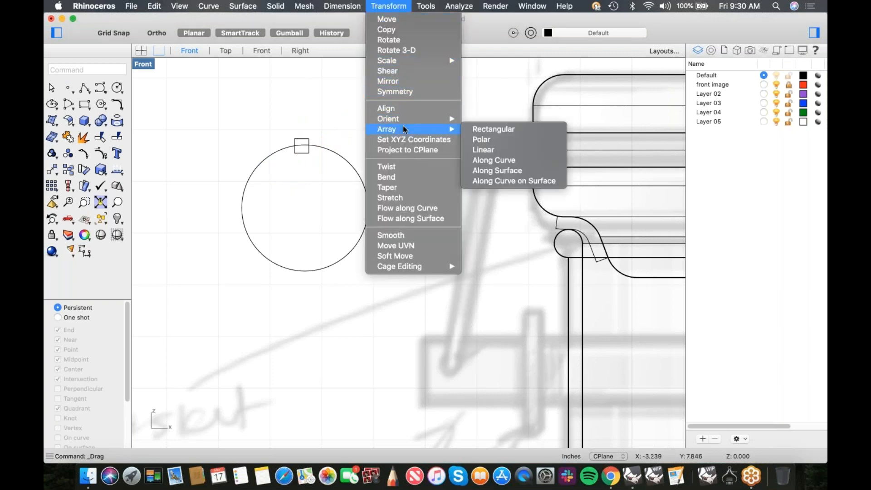
left_click(481, 140)
key("Return")
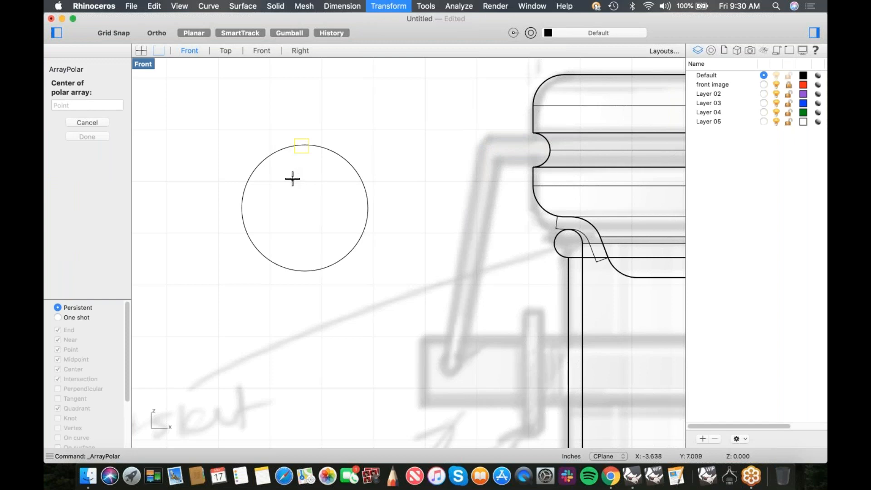
left_click(305, 207)
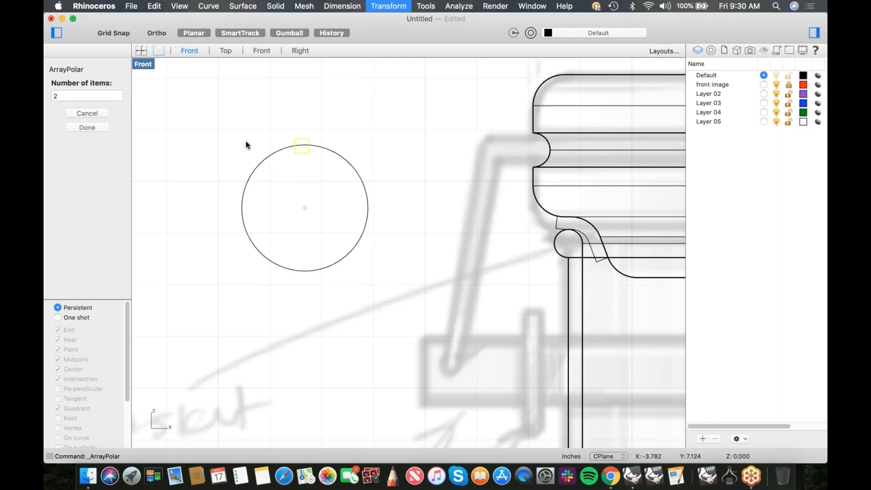
type("25")
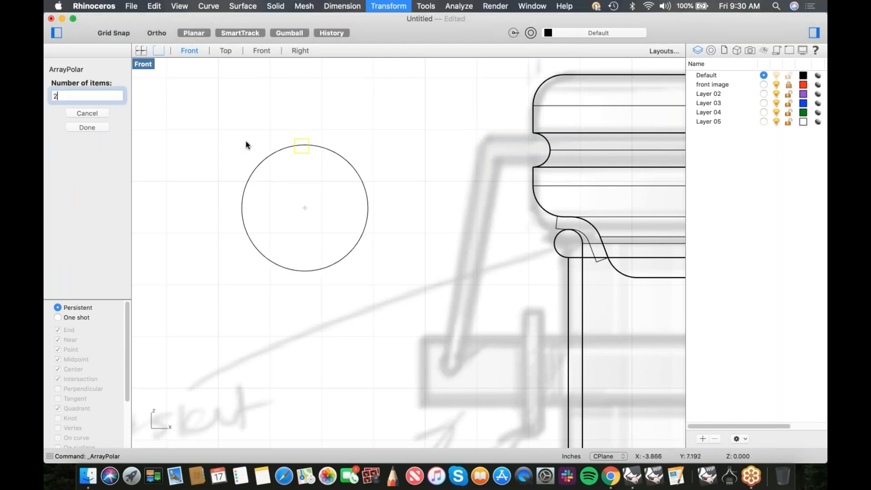
key("Return")
key("Return")
key("Return")
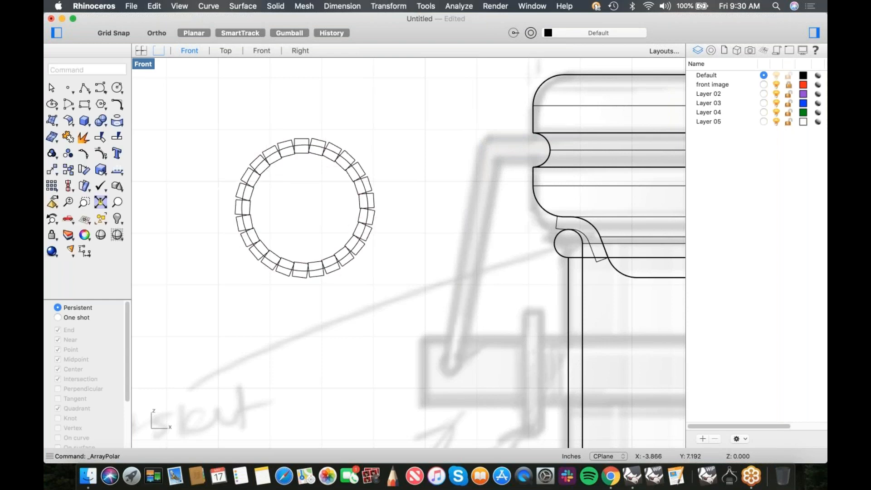
Apply CurveBoolean to the practice circle and arrayed squares with Combine Regions on, deleting all inputs, to produce one notched gear-like outline
scroll(315, 168, "up", 3)
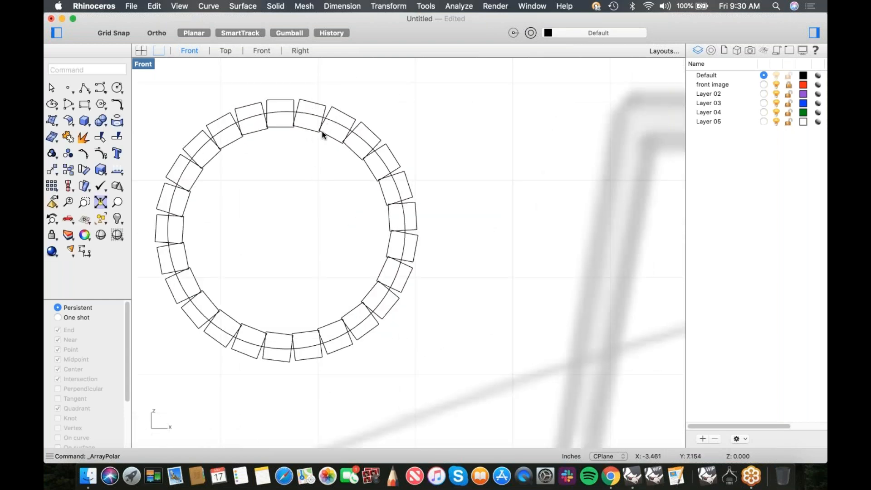
left_click(307, 111)
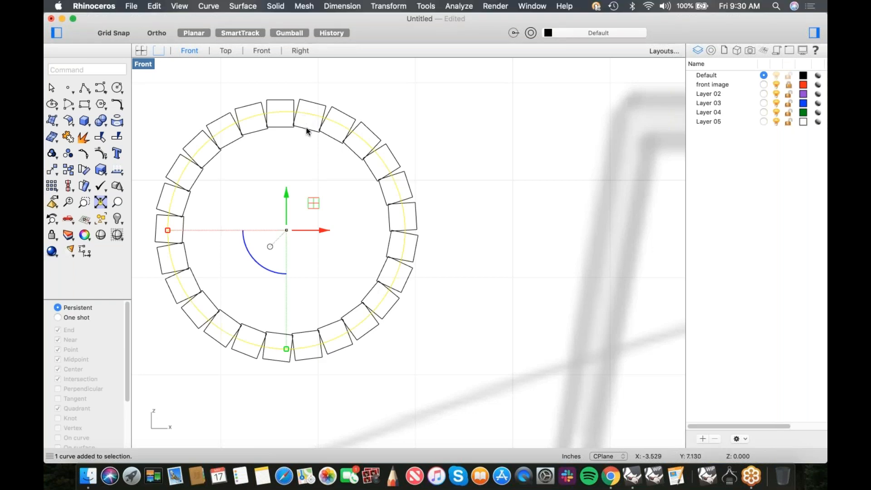
key("Escape")
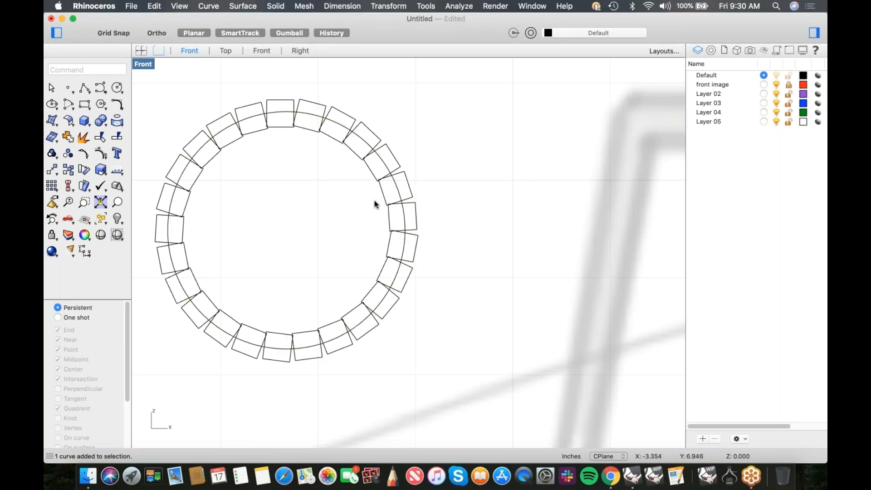
scroll(374, 204, "down", 5)
left_click_drag(224, 113, 415, 319)
type("Curve")
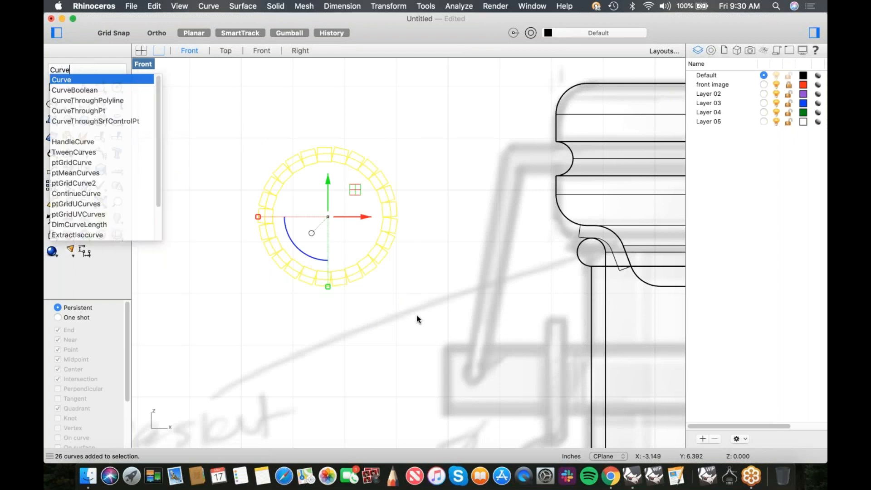
left_click(86, 90)
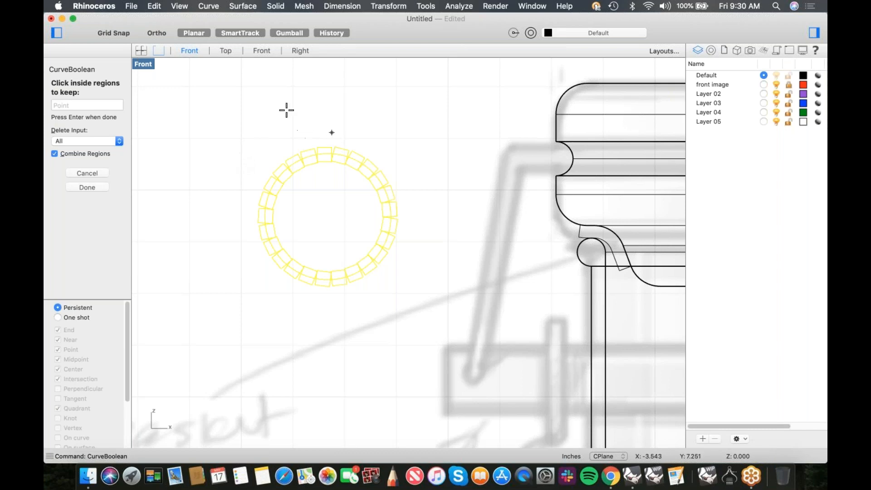
left_click(244, 239)
key("Return")
left_click(244, 246)
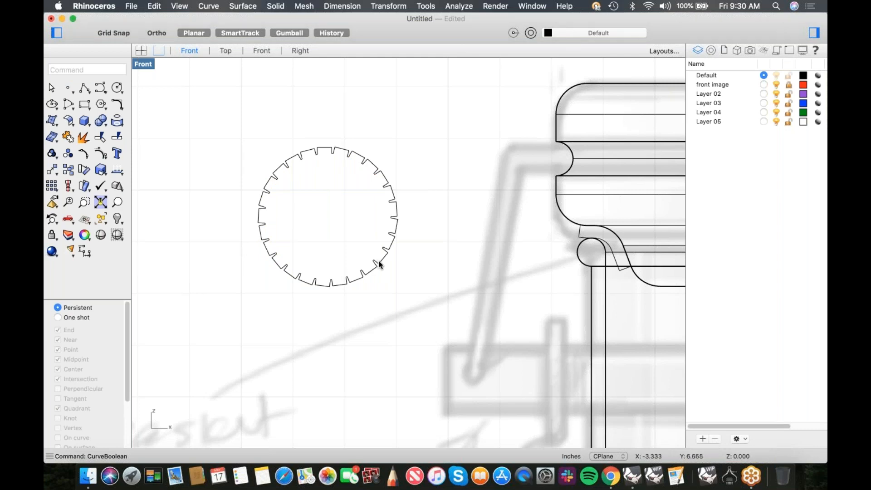
Delete the notched practice outline beside the canister
left_click(390, 231)
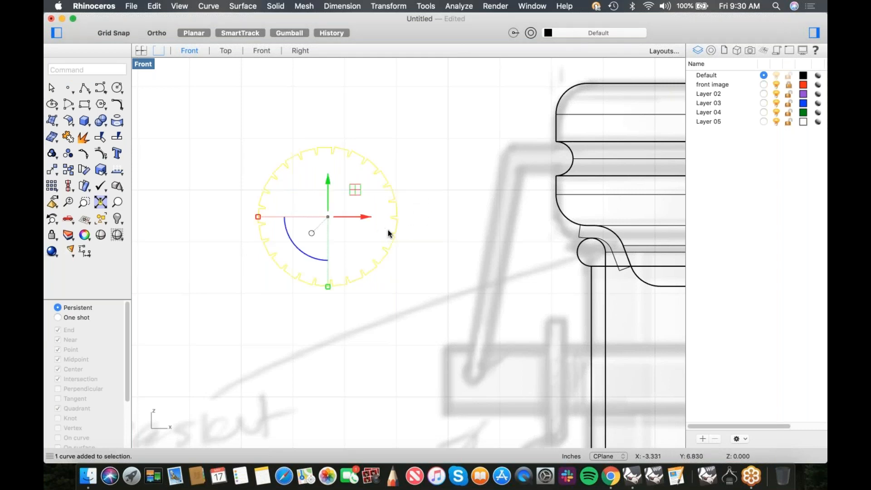
left_click(418, 221)
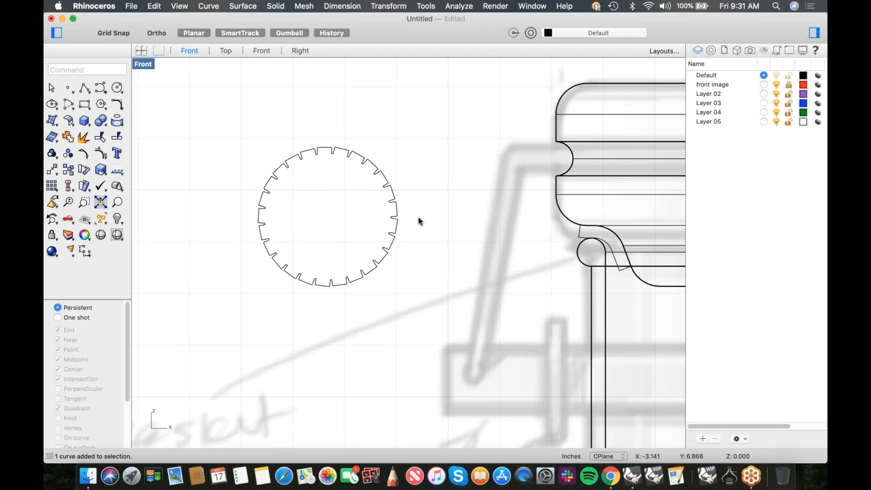
left_click_drag(427, 199, 374, 218)
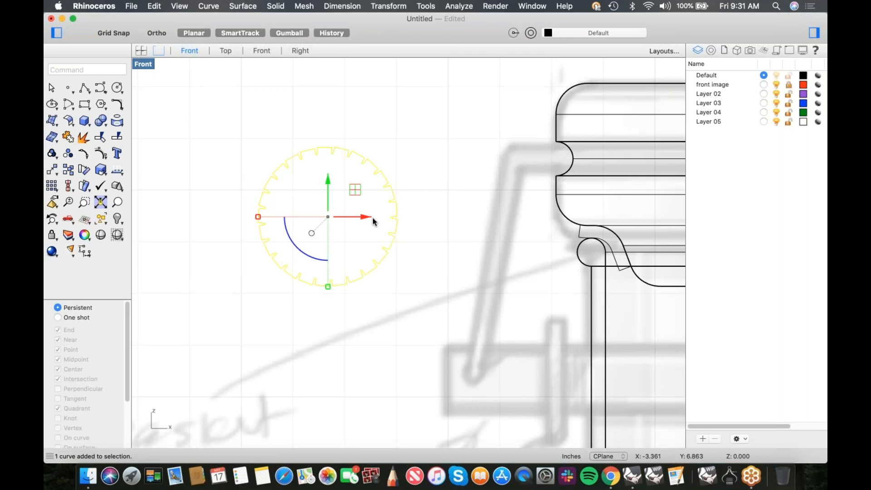
key("Delete")
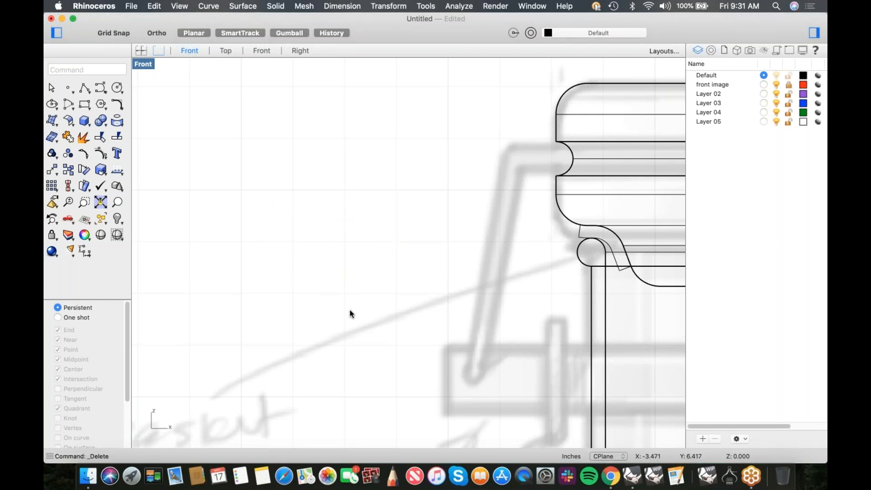
right_click_drag(556, 279, 311, 274)
left_click(332, 261)
scroll(339, 281, "down", 12)
right_click_drag(393, 301, 325, 270)
scroll(326, 270, "down", 3)
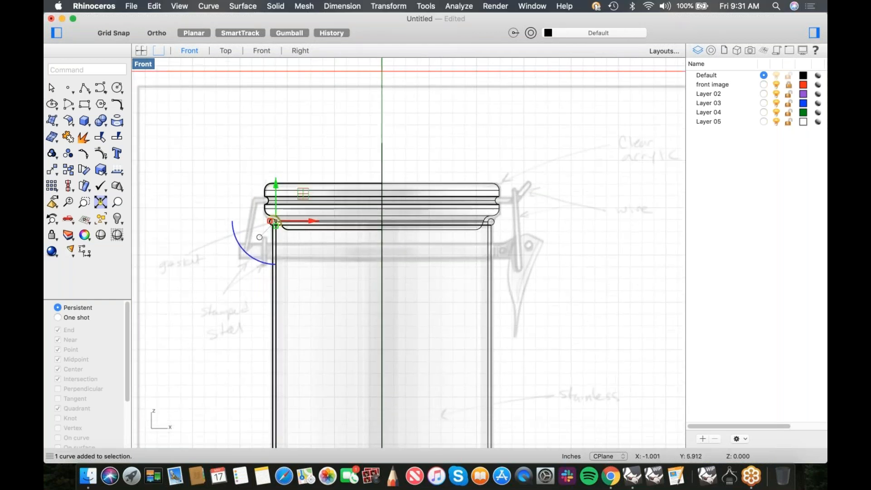
type("Revolve")
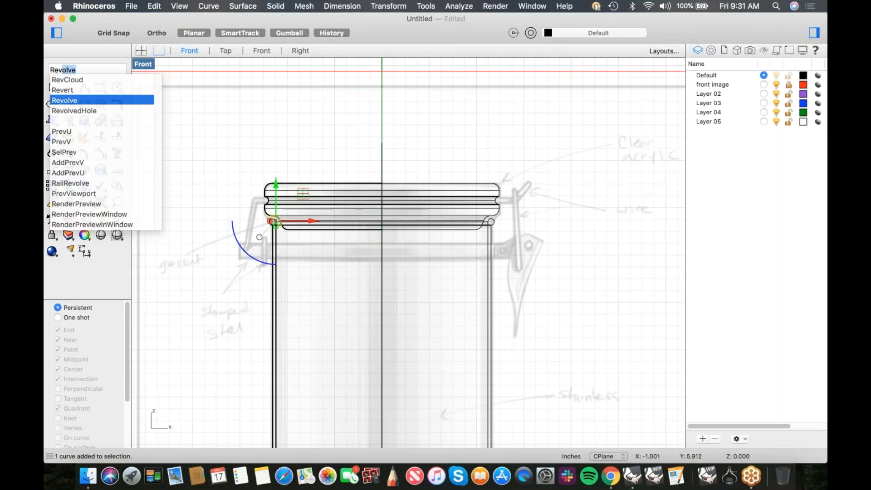
key("Return")
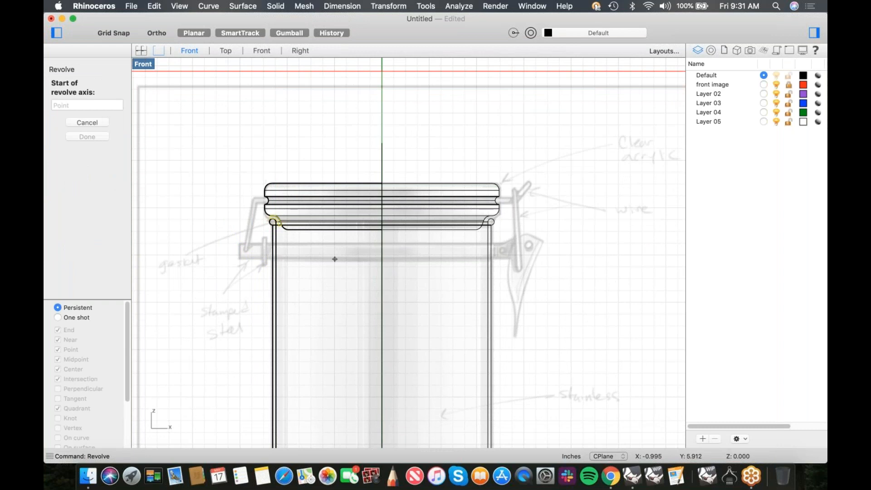
Cancel the running Revolve, switch the Front viewport to the Perspective view and set its construction plane to World Top
left_click(151, 68)
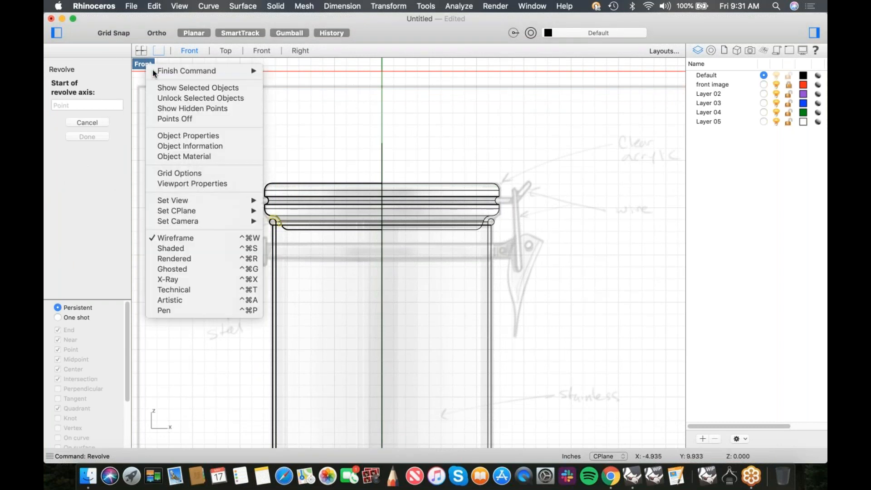
mouse_move(218, 200)
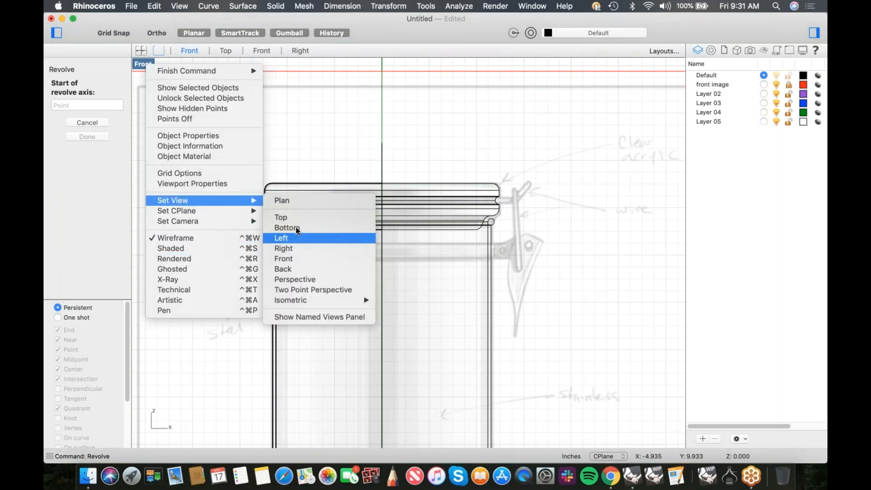
left_click(306, 281)
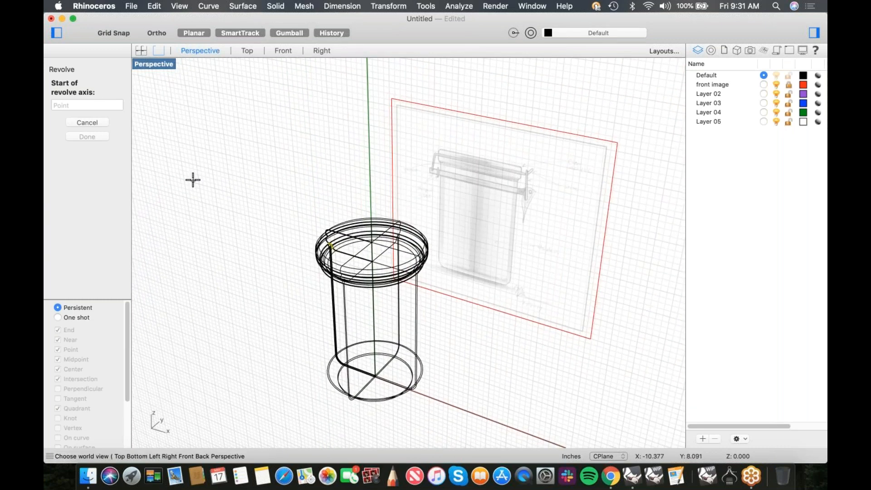
key("Escape")
left_click(154, 64)
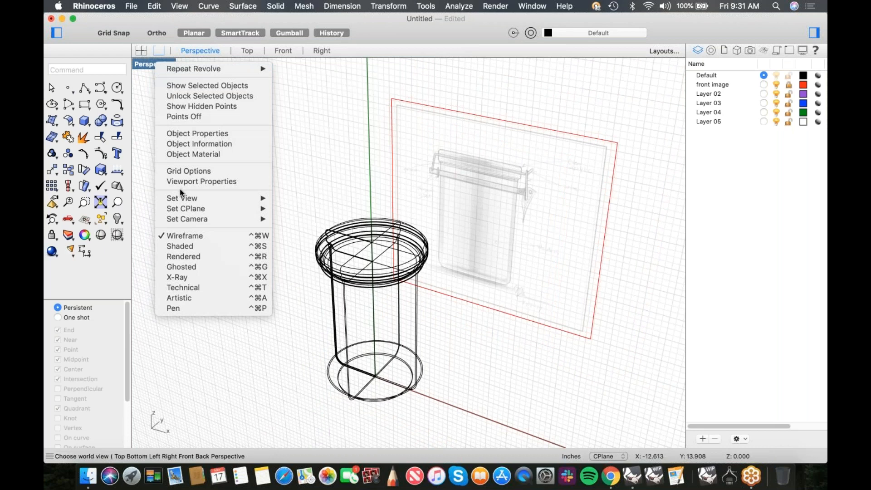
left_click(310, 274)
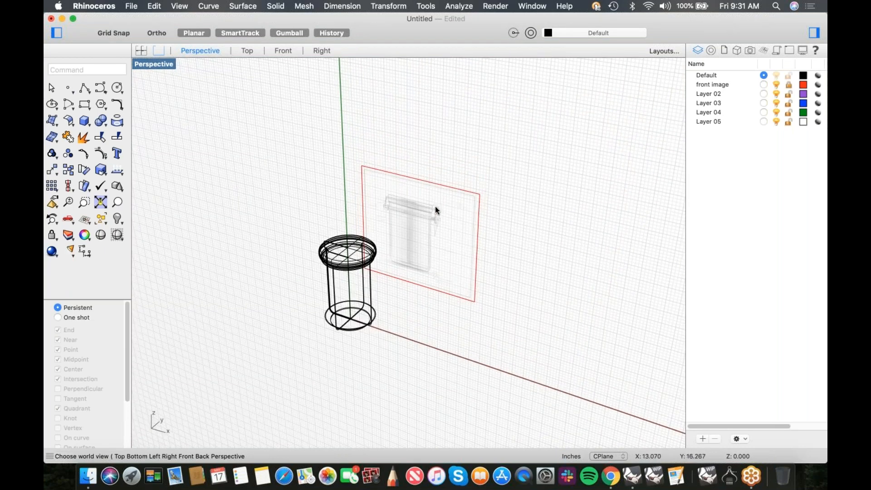
left_click(157, 65)
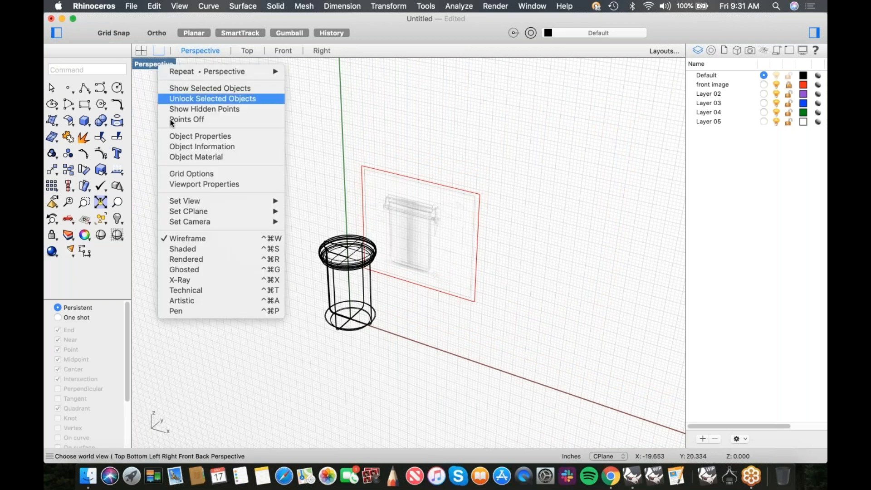
mouse_move(186, 211)
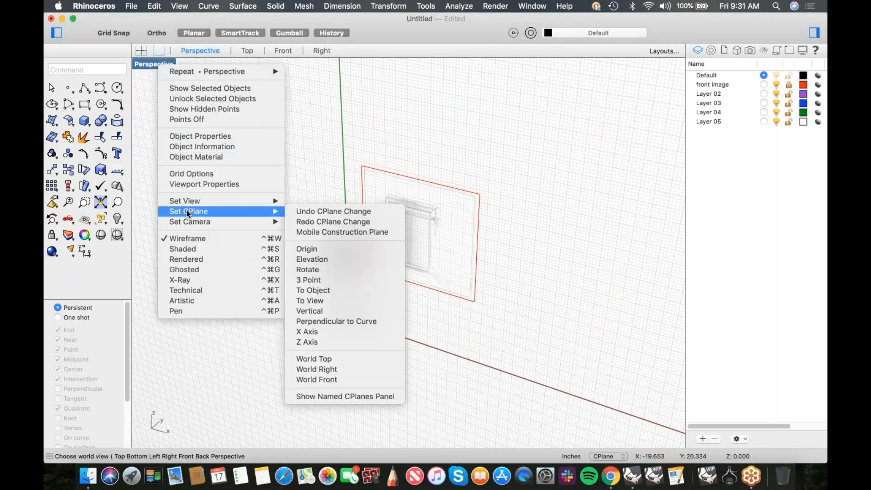
left_click(325, 358)
scroll(353, 337, "up", 3)
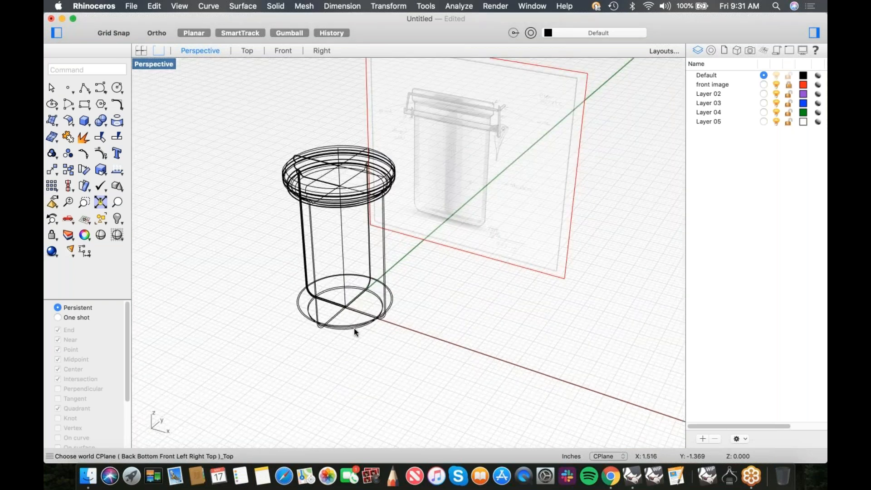
right_click_drag(341, 303, 370, 330, "shift")
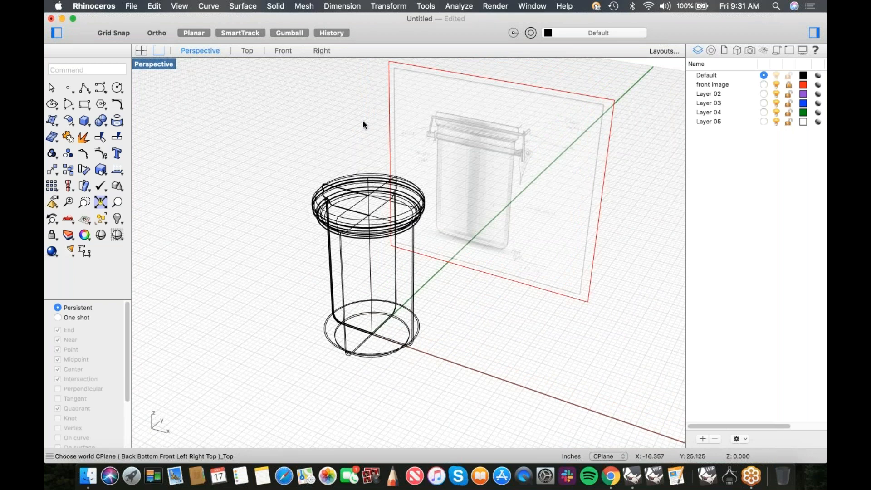
Revolve the profile curves at the lid's rim, including the gasket profile, a full turn about the vertical axis starting at 0
left_click_drag(264, 157, 362, 221)
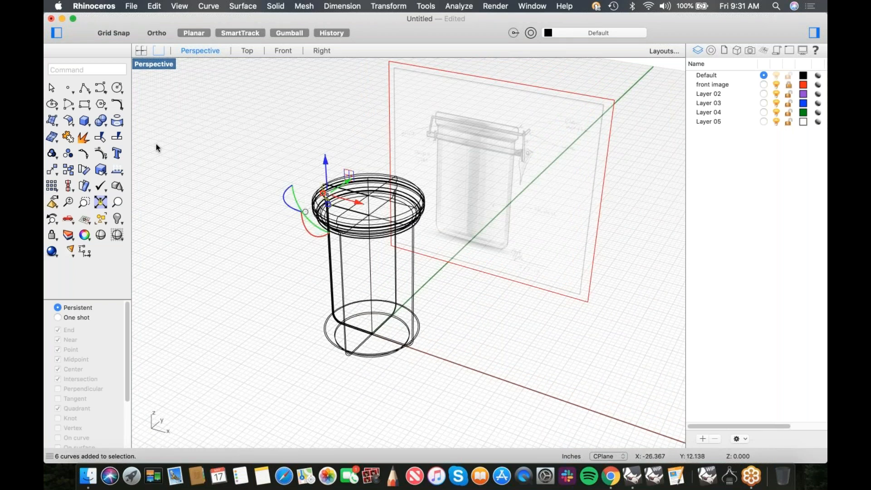
type("Revolve")
key("Return")
type("0")
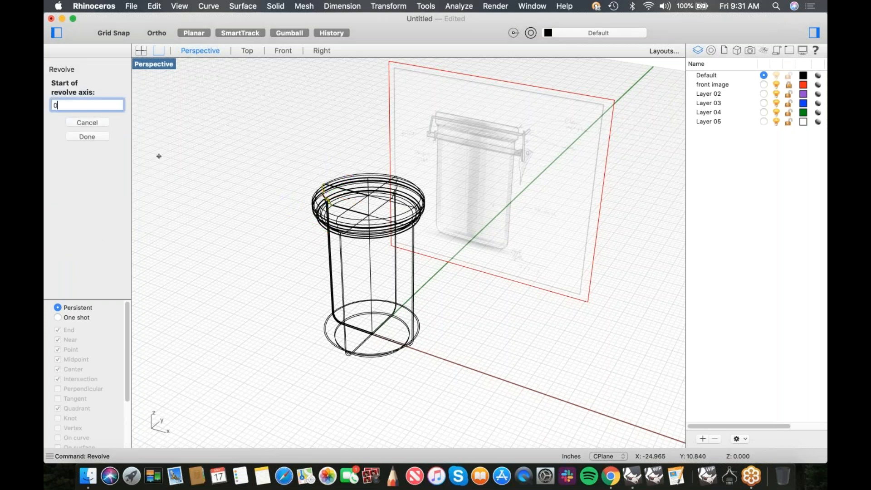
key("Return")
key("Return")
key("Return")
key("Return")
scroll(234, 146, "up", 5)
right_click_drag(234, 146, 317, 123)
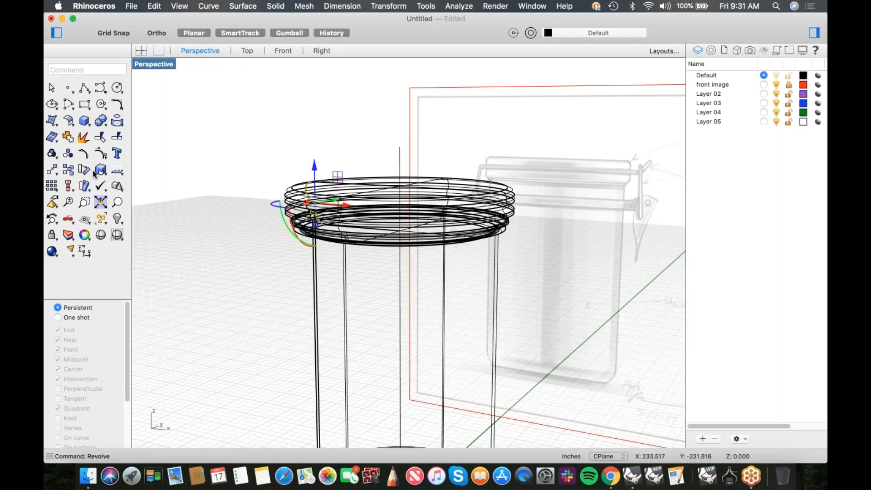
Set the Perspective viewport to the Shaded display mode and clear the selection
left_click(161, 64)
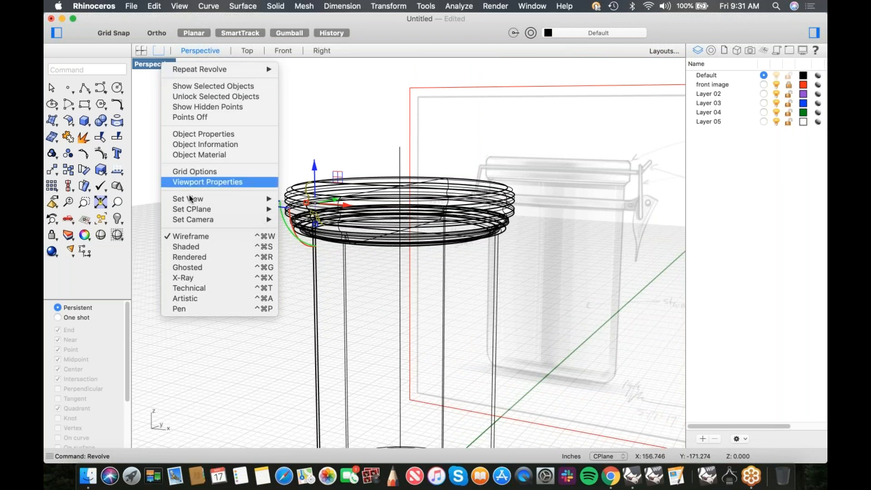
left_click(191, 247)
left_click(229, 203)
right_click_drag(227, 204, 278, 241)
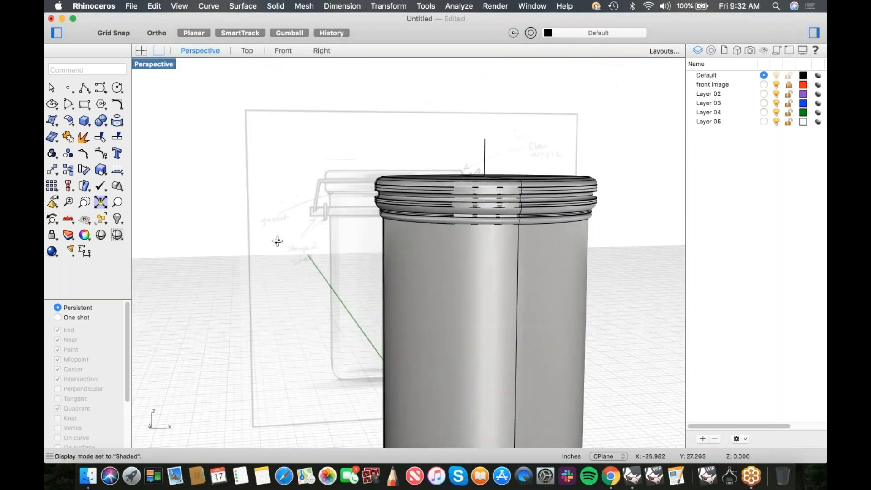
Examine how the revolved gasket sits between the canister's lid and body, picking out the individual parts
scroll(389, 217, "up", 6)
right_click_drag(395, 220, 402, 189)
left_click(402, 189)
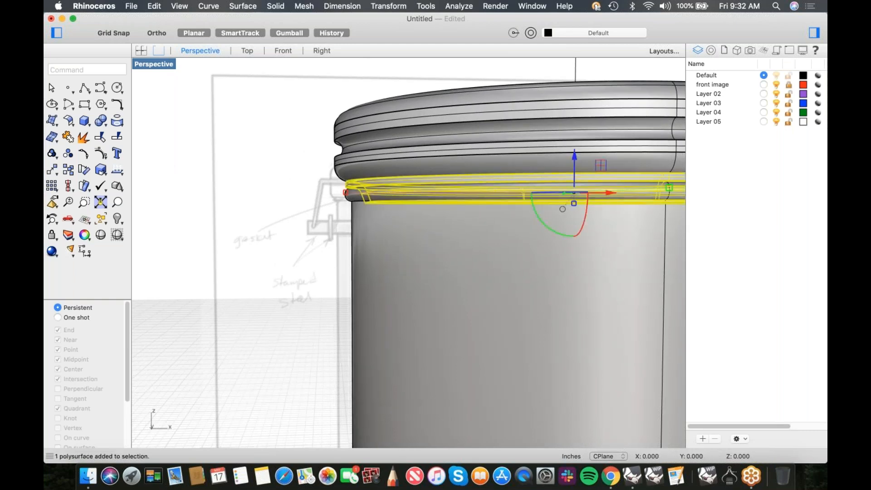
left_click(287, 197)
left_click(374, 162)
left_click(287, 213)
left_click(386, 235)
left_click(286, 219)
scroll(354, 217, "down", 5)
right_click_drag(428, 231, 377, 228, "shift")
type("fg")
key("Return")
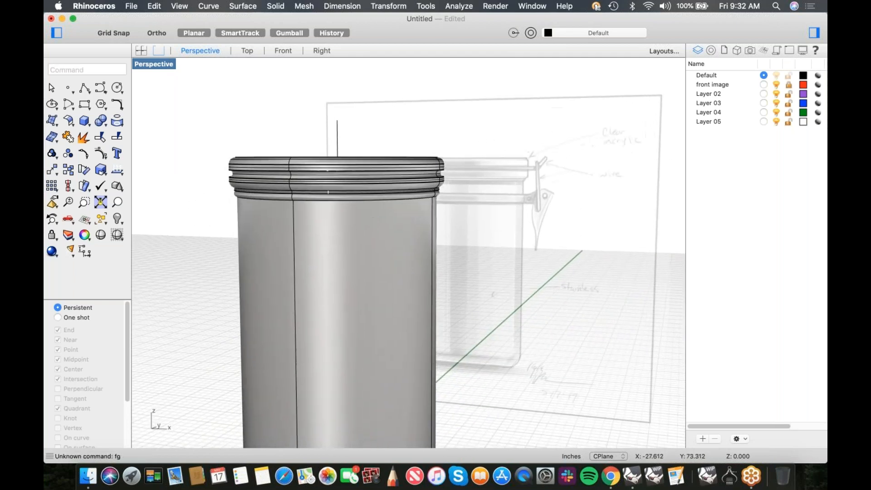
In the Front view, extract two horizontal isocurves from the canister body along the sketched band's upper and lower edges
type("f")
key("Return")
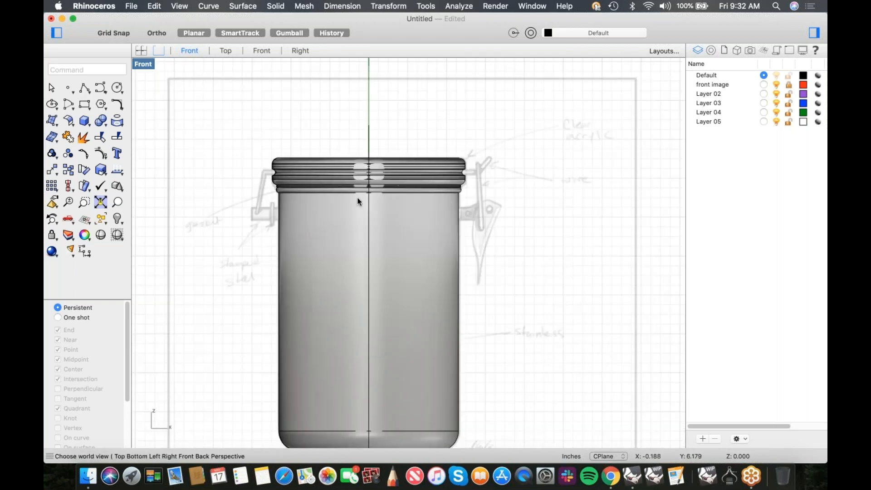
scroll(347, 189, "up", 4)
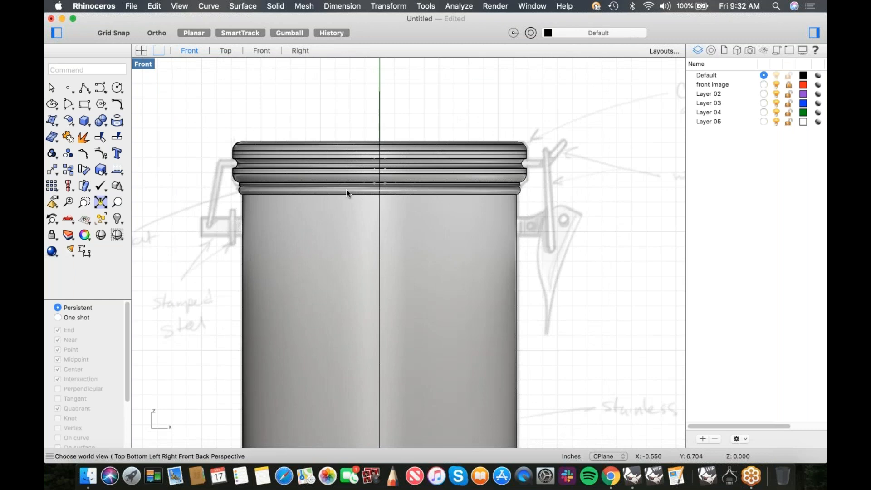
scroll(326, 206, "up", 2)
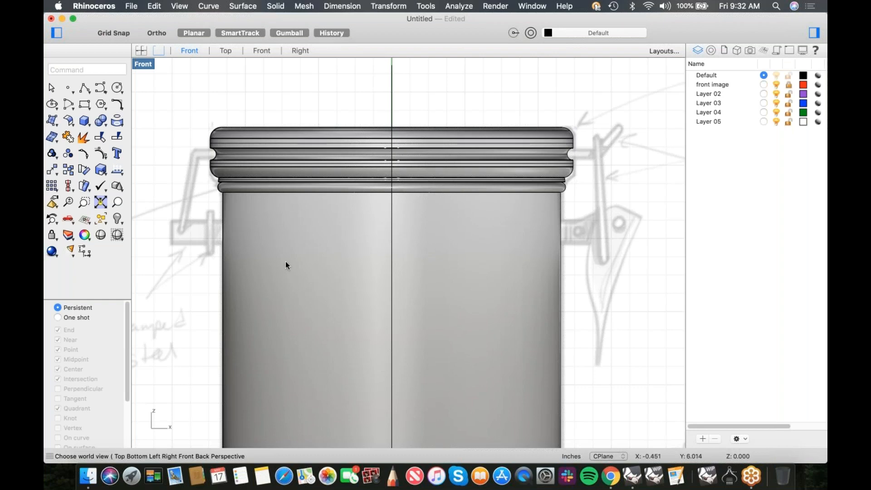
left_click(122, 126)
left_click(152, 209)
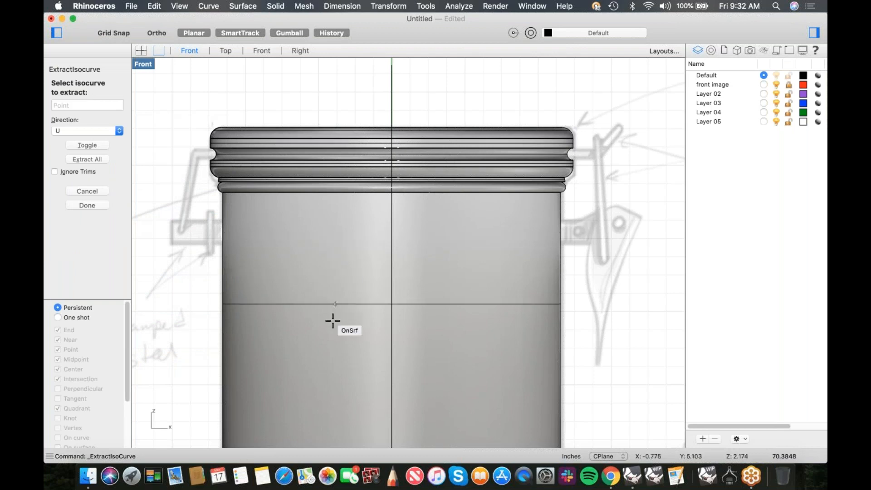
left_click(339, 221)
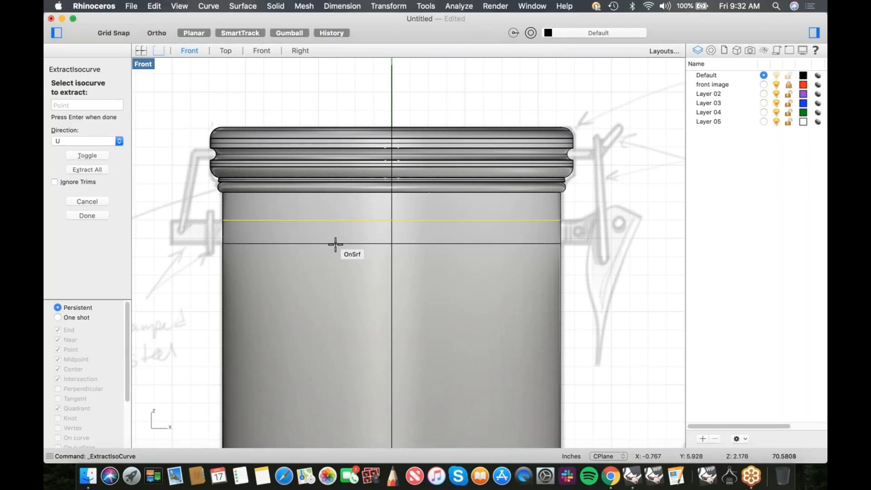
left_click(336, 244)
key("Return")
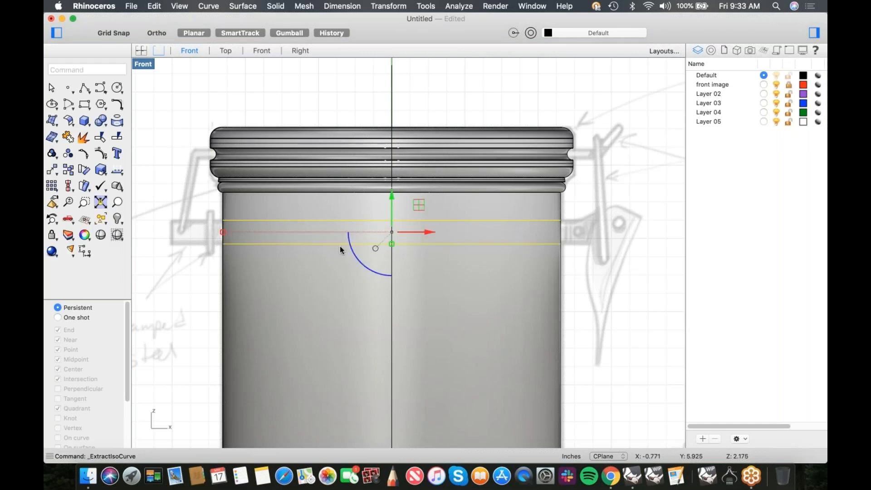
Isolate the two extracted isocurves by hiding the rest of the canister model
left_click(195, 313)
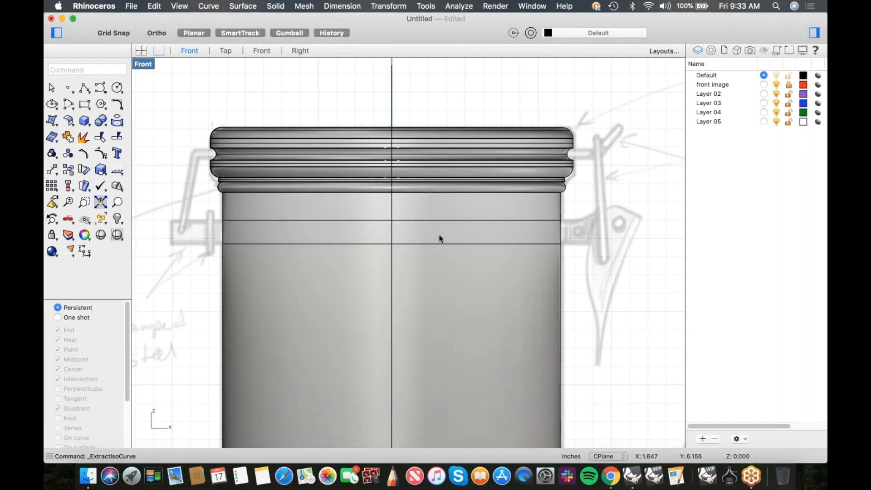
left_click_drag(193, 211, 655, 262)
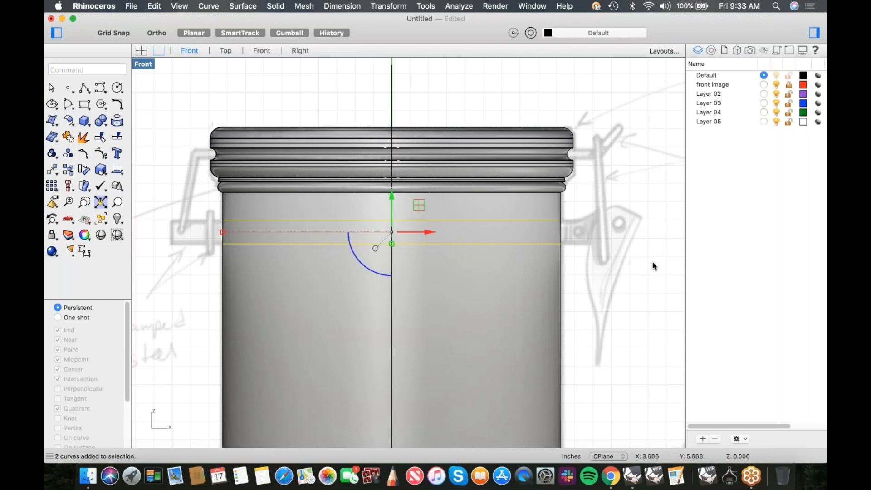
key("super+h")
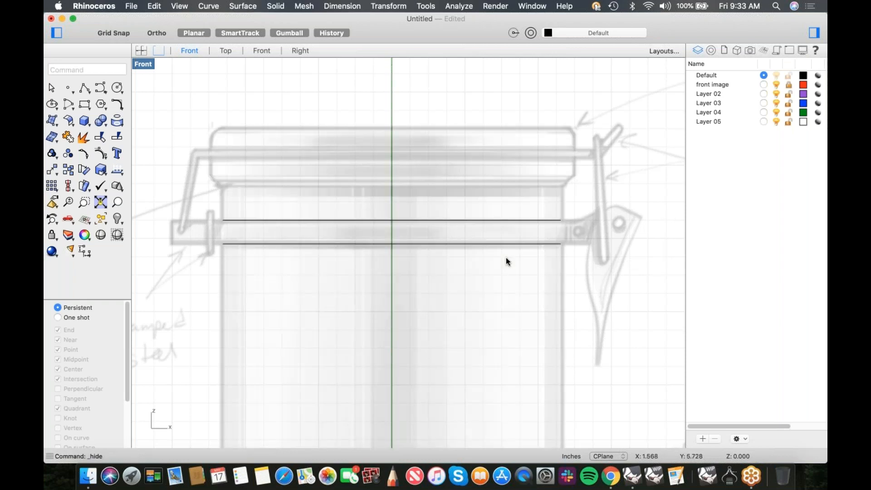
right_click_drag(421, 297, 389, 170)
In the Top view, draw a narrow rectangle about 5.2 by 0.4 inches centered on the origin, crossing the circle on both sides
type("top")
key("Return")
scroll(447, 305, "down", 6)
scroll(405, 248, "up", 4)
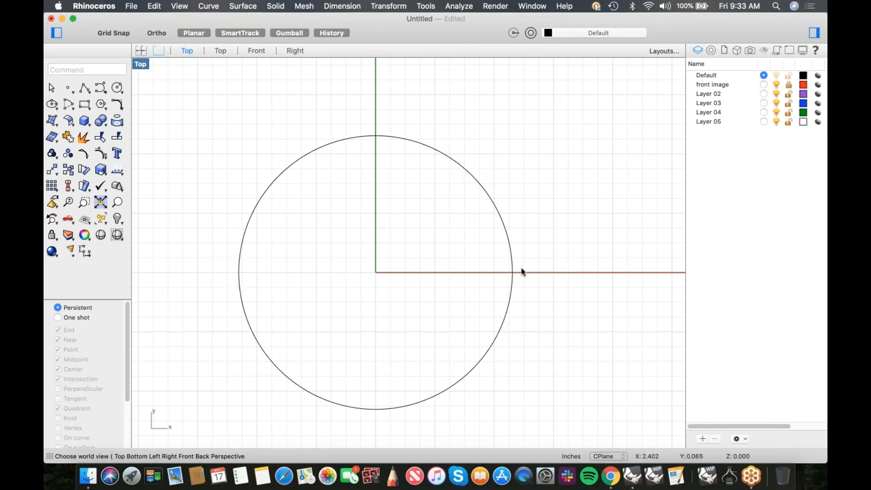
left_click(86, 107)
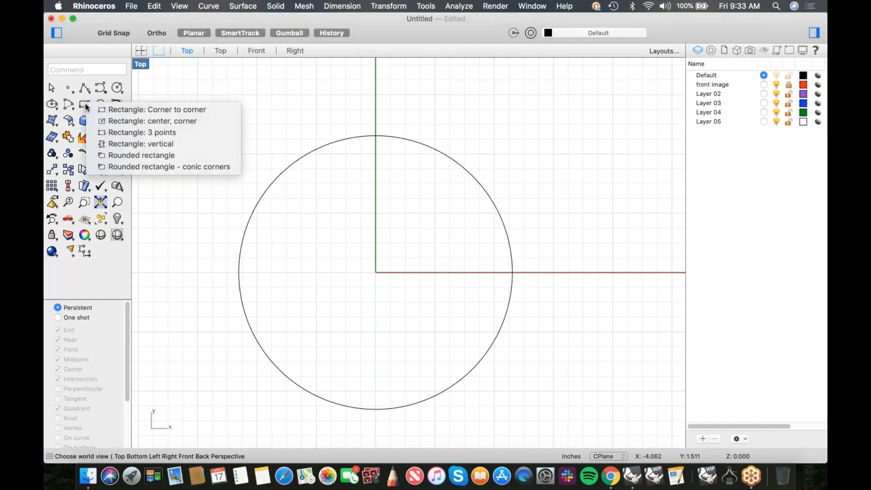
left_click(128, 123)
left_click(375, 272)
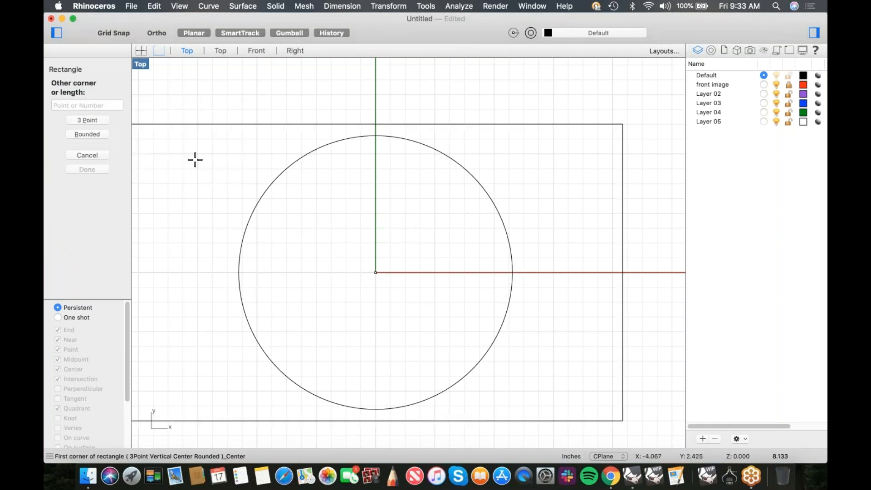
left_click(222, 261)
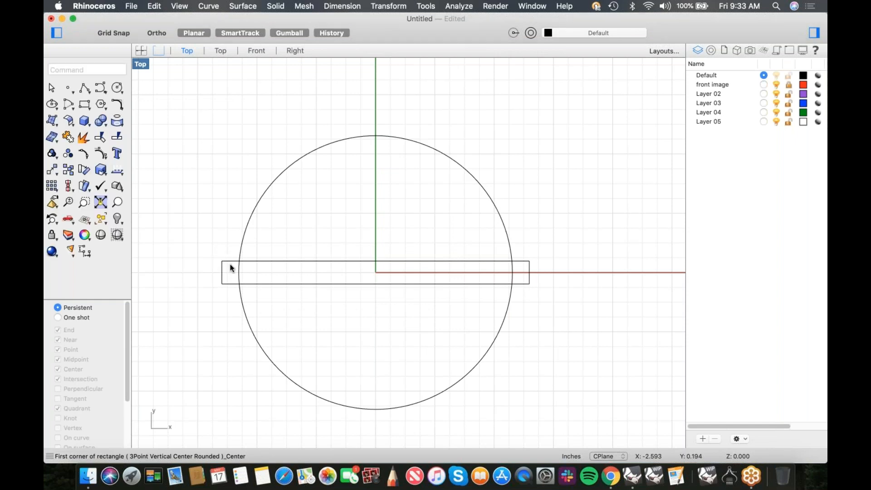
Move the rectangle along the X axis until it crosses only the circle's left side, and trim away the circle segment inside it
left_click(418, 262)
left_click_drag(410, 272, 284, 274)
left_click(267, 287)
left_click_drag(305, 240, 295, 298)
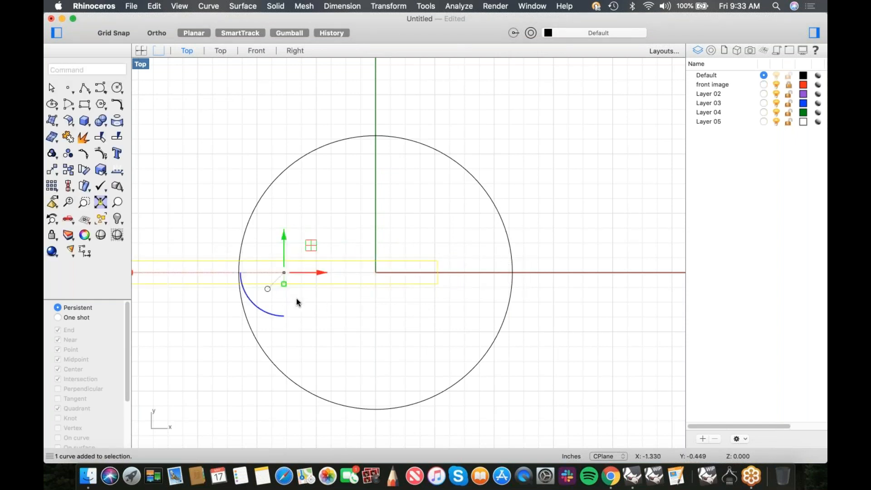
type("trim")
key("Return")
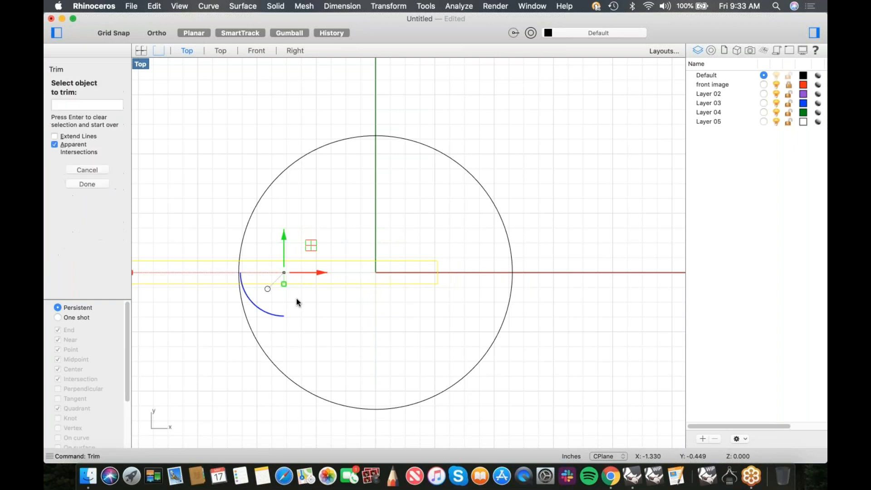
left_click(241, 270)
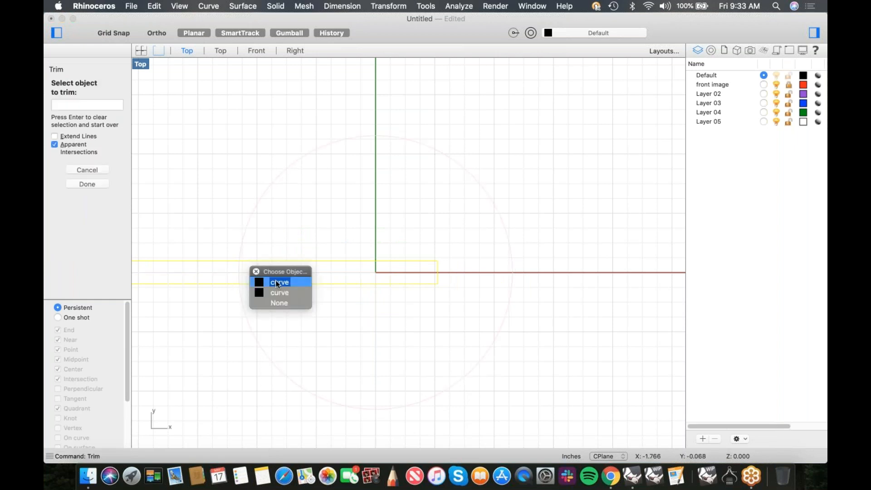
left_click(278, 282)
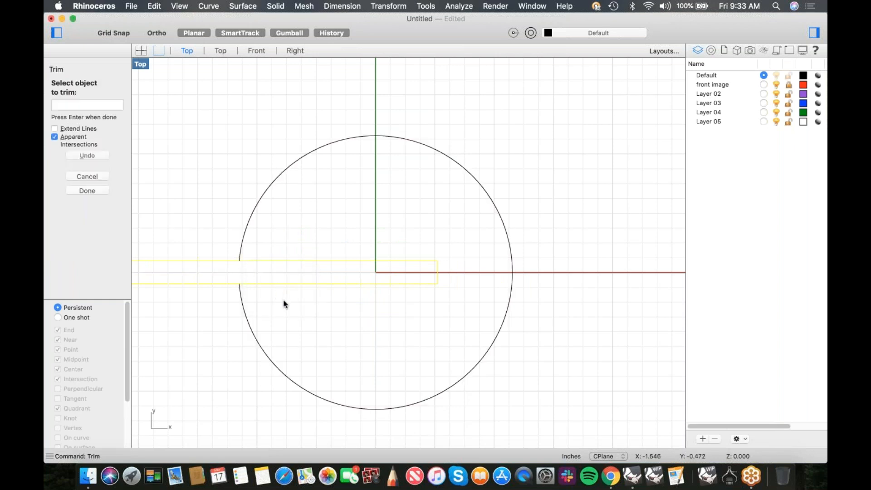
key("Return")
Narrow the rectangle and shift it across the circle's right side, then trim away the circle segment inside it
left_click(363, 261)
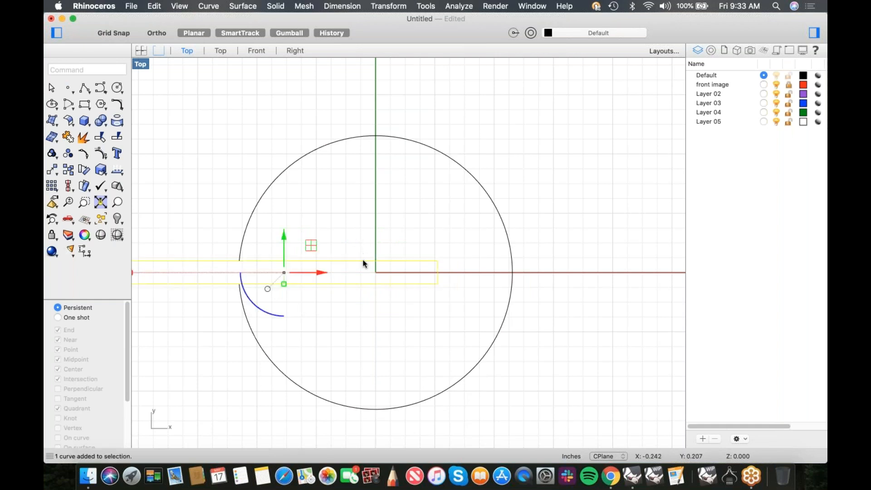
left_click_drag(285, 284, 380, 278)
scroll(511, 271, "up", 8)
type("trim")
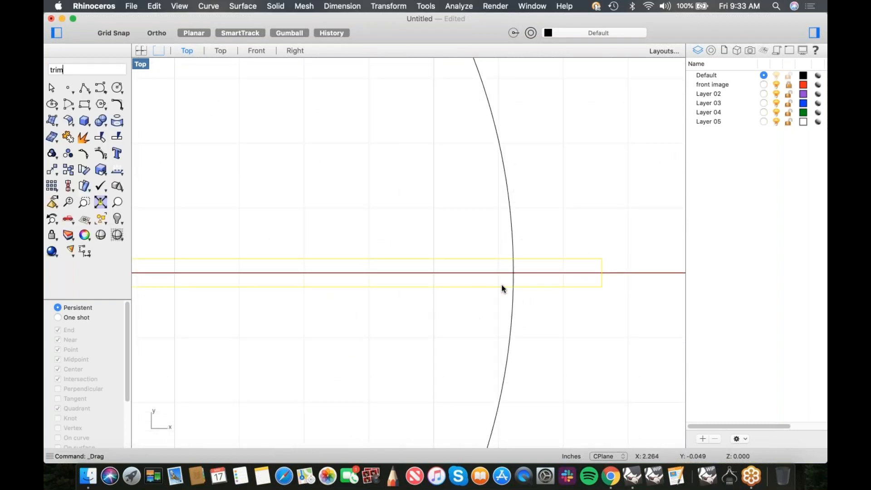
key("Return")
left_click(501, 278)
key("Return")
left_click(553, 320)
Trim away the part of the rectangle inside the circle, using the circle's arcs as cutting objects
scroll(499, 322, "down", 6)
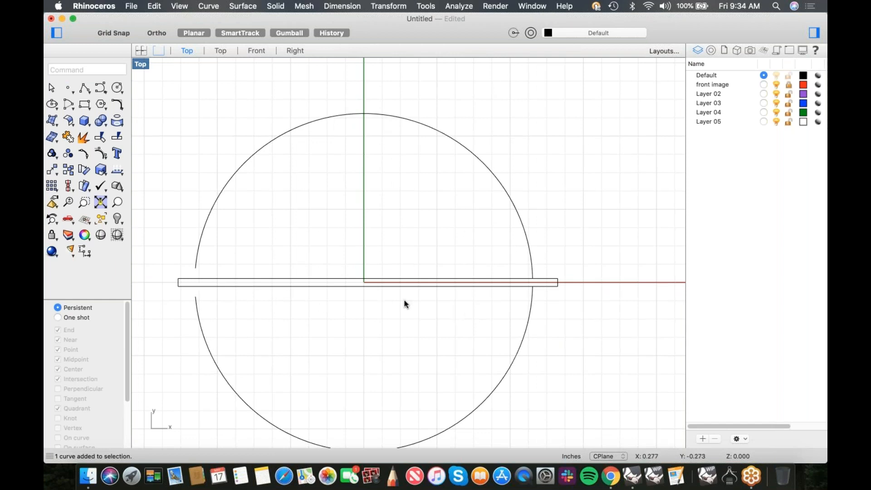
scroll(538, 281, "up", 5)
scroll(548, 289, "up", 2)
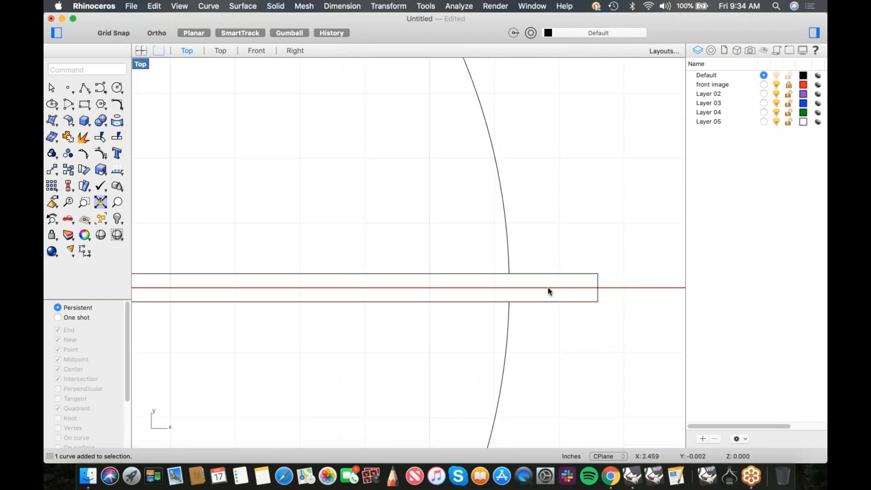
left_click_drag(547, 314, 468, 326)
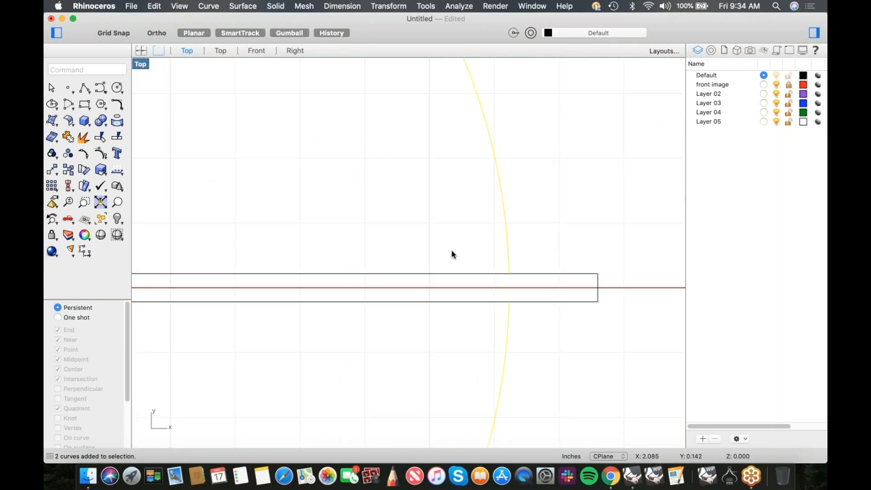
type("trim")
key("Return")
left_click(421, 327)
key("Return")
Explode the remaining rectangle piece at the circle's right opening and delete its outer end segment
left_click_drag(567, 293, 567, 294)
middle_click(603, 309)
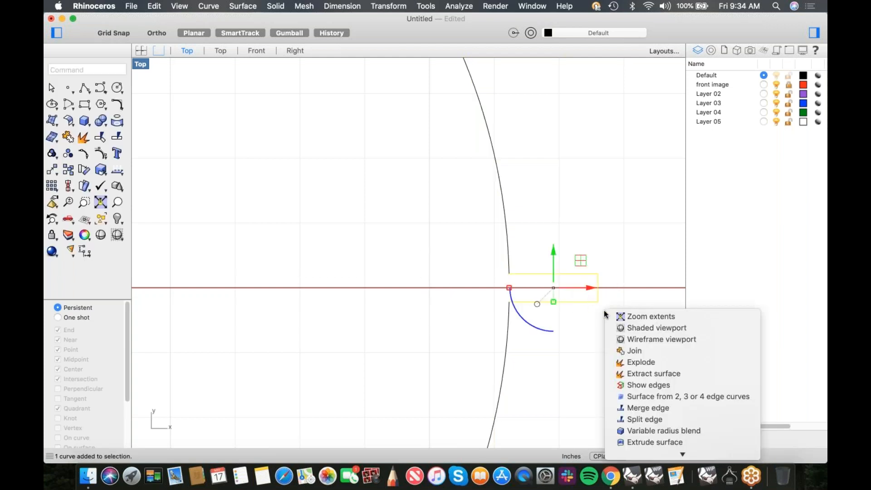
left_click(636, 362)
key("Escape")
left_click(579, 294)
key("Delete")
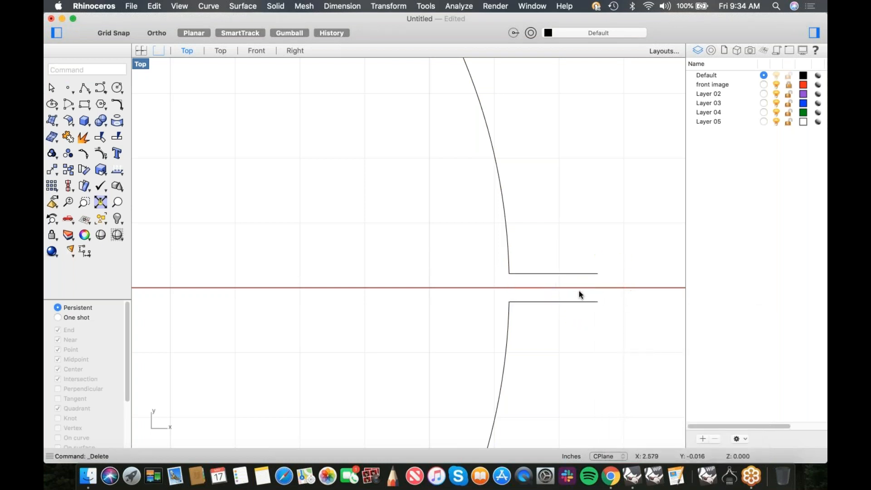
Draw a straight horizontal polyline with Ortho on, running outward from the lower end of the circle's left gap
scroll(565, 297, "down", 8)
scroll(340, 303, "up", 3)
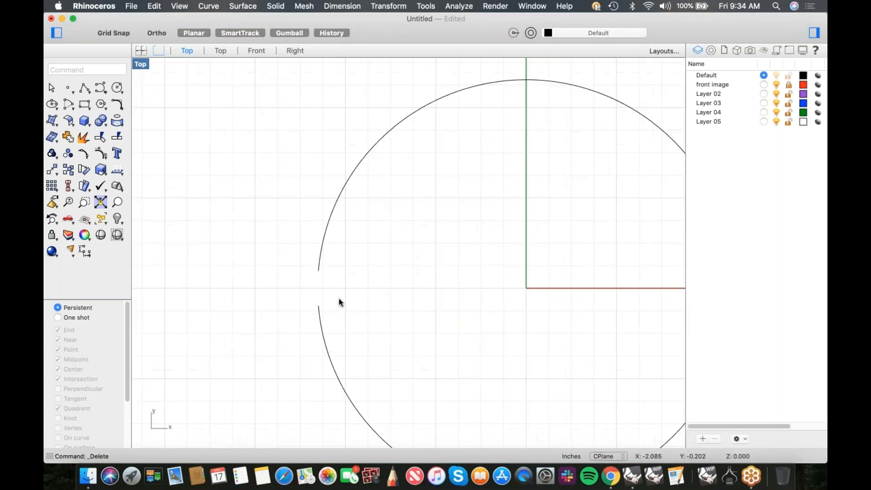
left_click(85, 87)
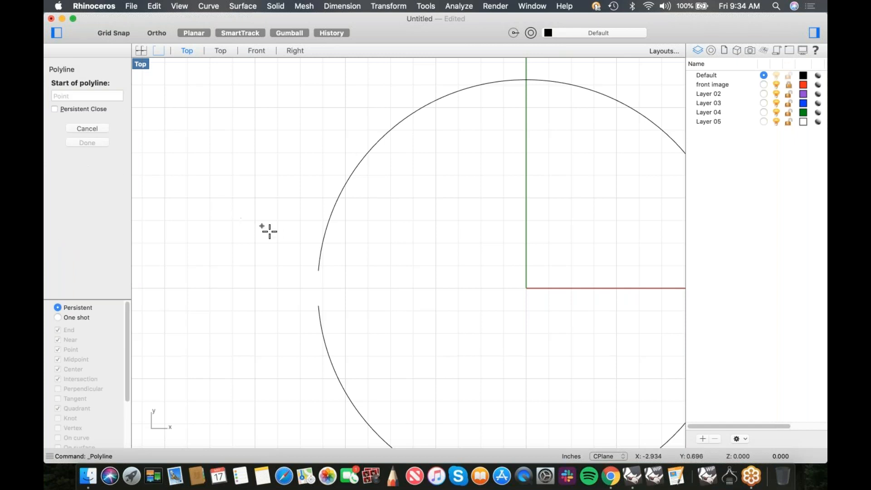
left_click(317, 306)
key("F8")
left_click(259, 305)
key("Return")
right_click(284, 285)
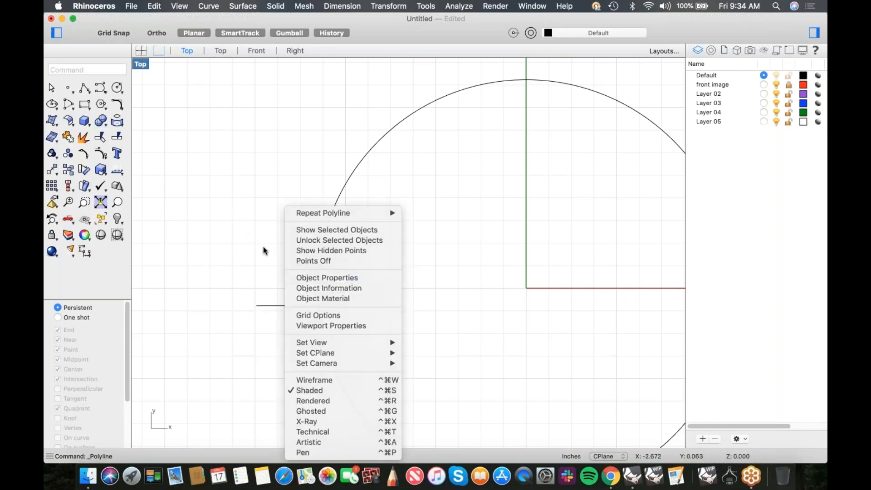
Copy the lower horizontal line of the wider tab up to the end of the circle's upper arc
left_click(272, 305)
left_click_drag(285, 306, 318, 271)
scroll(342, 284, "down", 5)
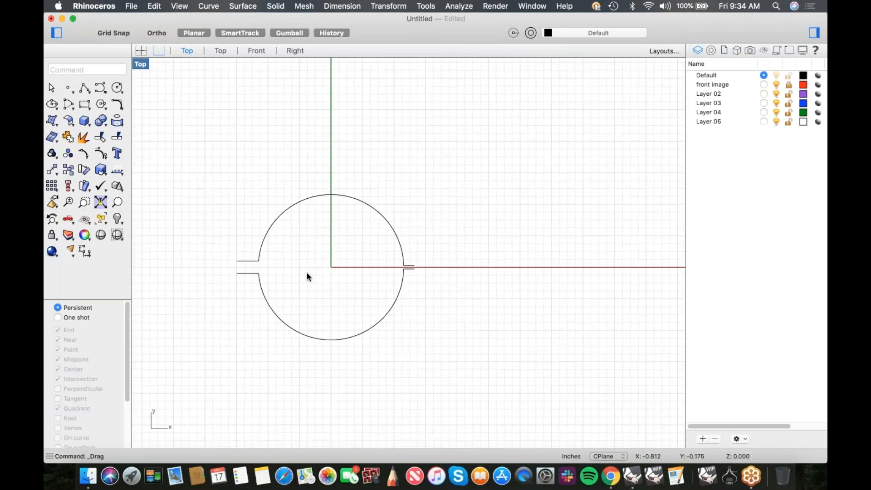
Join all the circle arcs and tab lines of the band outline
scroll(337, 270, "up", 3)
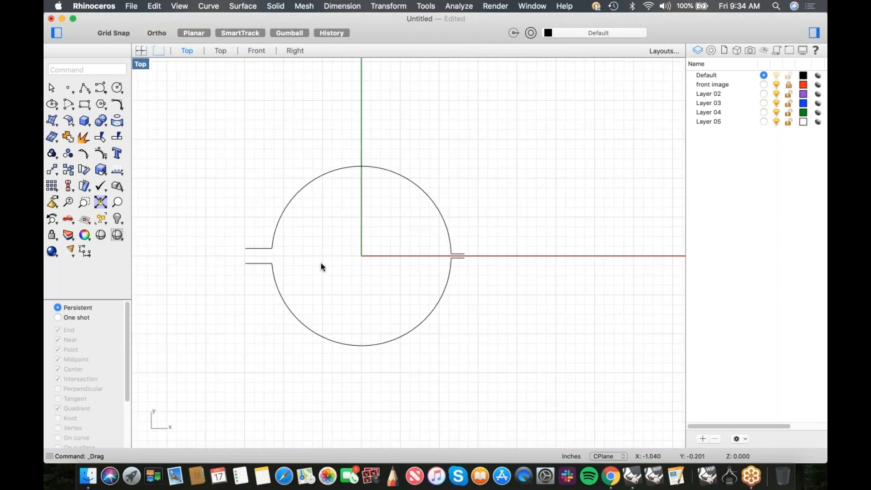
left_click_drag(240, 162, 529, 382)
key("super+j")
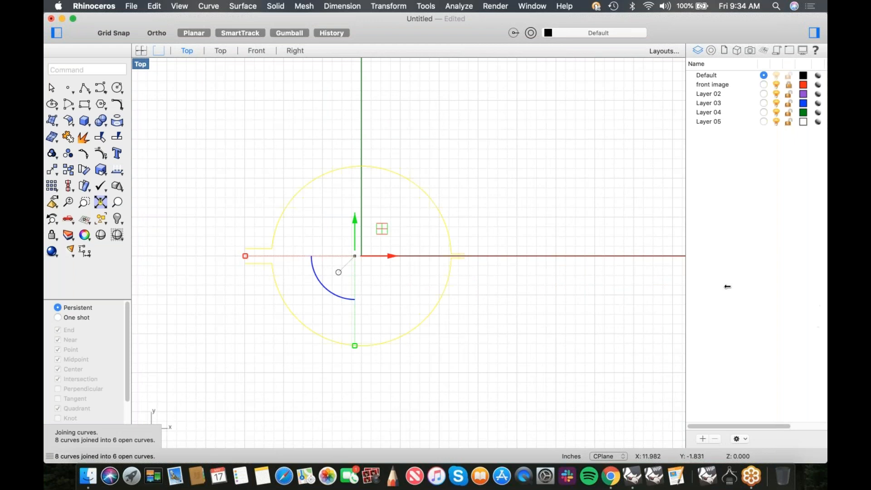
Switch to the perspective view and examine how the band curves and tab lines sit relative to each other
left_click(474, 341)
type("4")
key("Return")
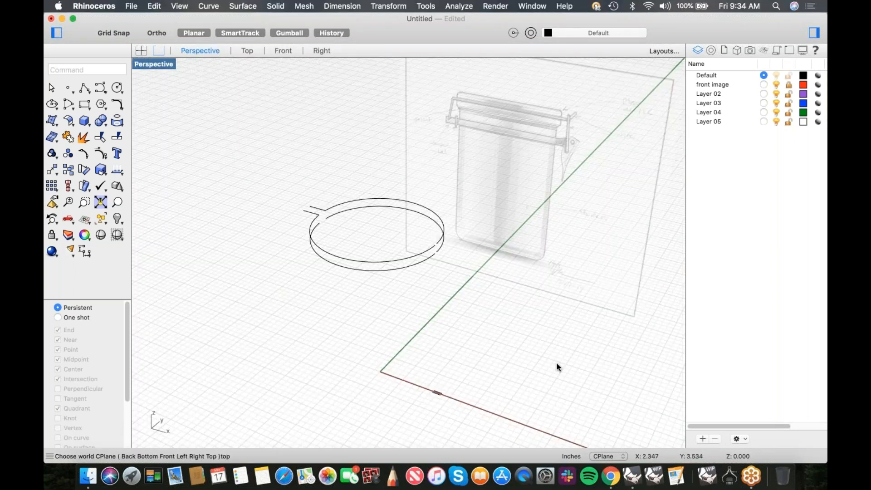
scroll(375, 246, "up", 6)
mouse_move(387, 269)
right_mouse_down()
mouse_move(336, 281)
mouse_move(352, 272)
mouse_move(274, 236)
right_mouse_up()
left_click(238, 273)
left_click(245, 229)
left_click(246, 223)
left_click(373, 257)
left_click(413, 254)
right_click_drag(413, 254, 440, 259)
scroll(453, 263, "down", 8)
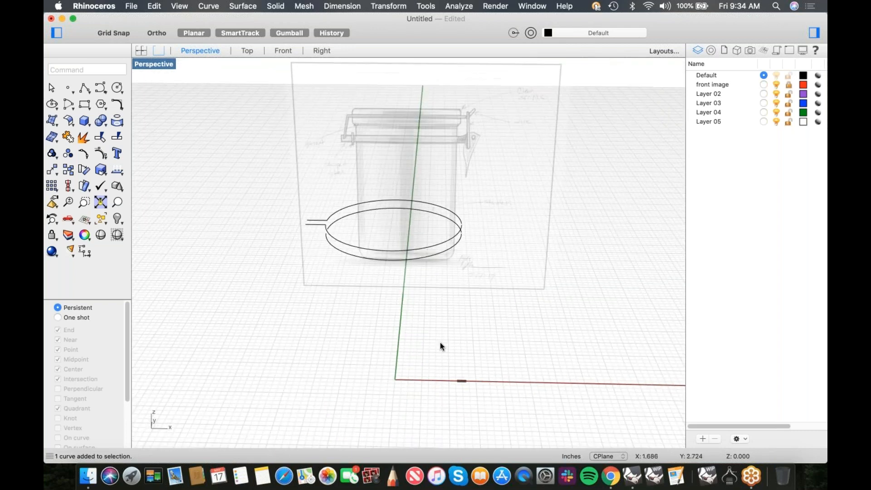
Move the two small tab lines from the ground plane up to the open ends of the upper band arcs
scroll(441, 347, "up", 7)
left_click_drag(451, 387, 522, 439)
right_click_drag(504, 393, 473, 363, "shift")
left_click_drag(473, 365, 472, 169)
scroll(481, 178, "up", 5)
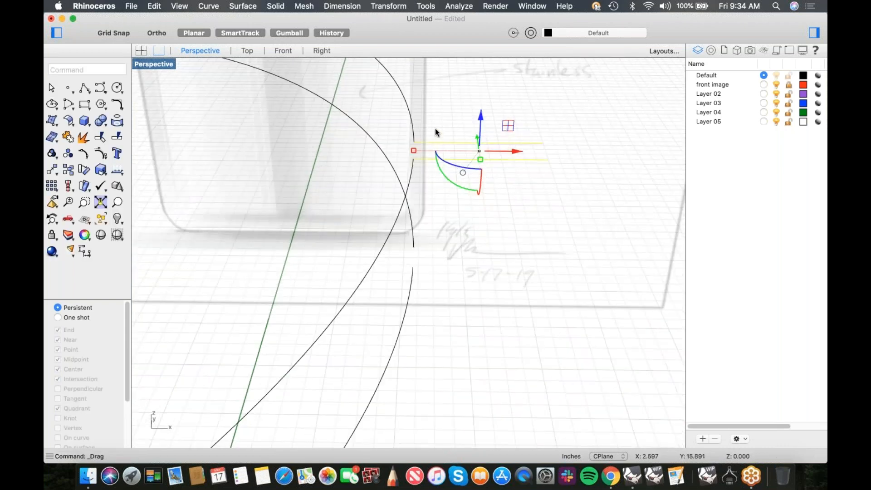
Join the two raised tab lines with the upper band curves
left_click_drag(409, 169, 410, 170)
key("super+j")
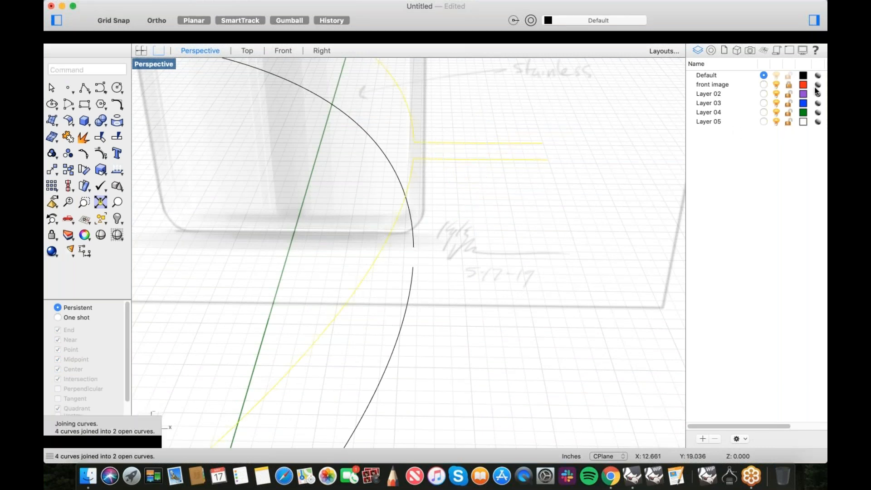
key("Escape")
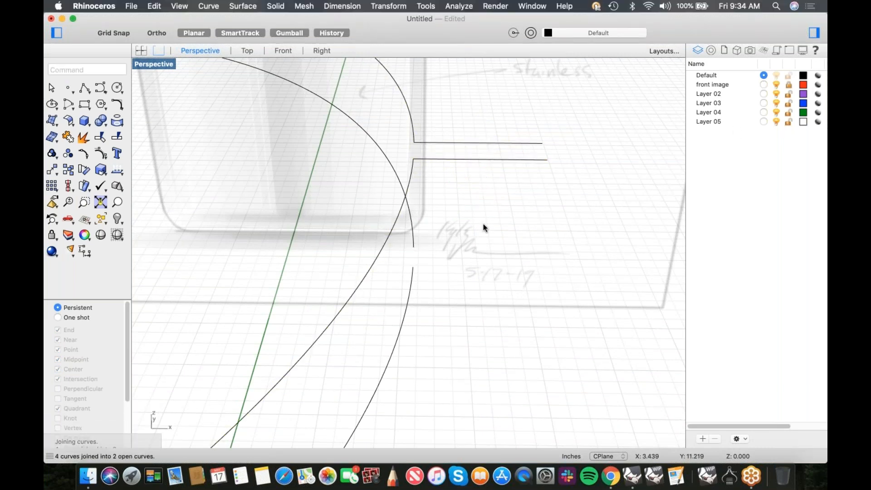
Extrude the two joined upper band curves, tabs included, vertically down to the lower circle
right_click_drag(486, 230, 268, 229)
left_click_drag(257, 196, 233, 246)
left_click_drag(431, 180, 428, 204)
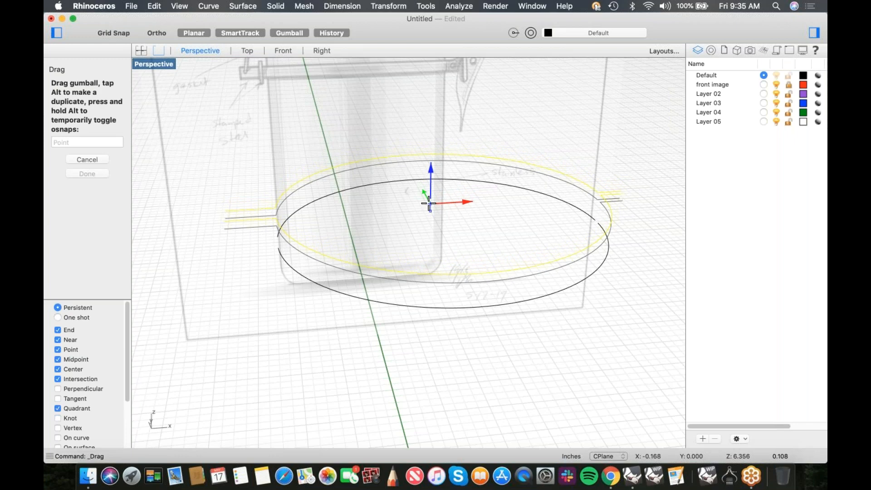
left_click_drag(429, 204, 279, 241)
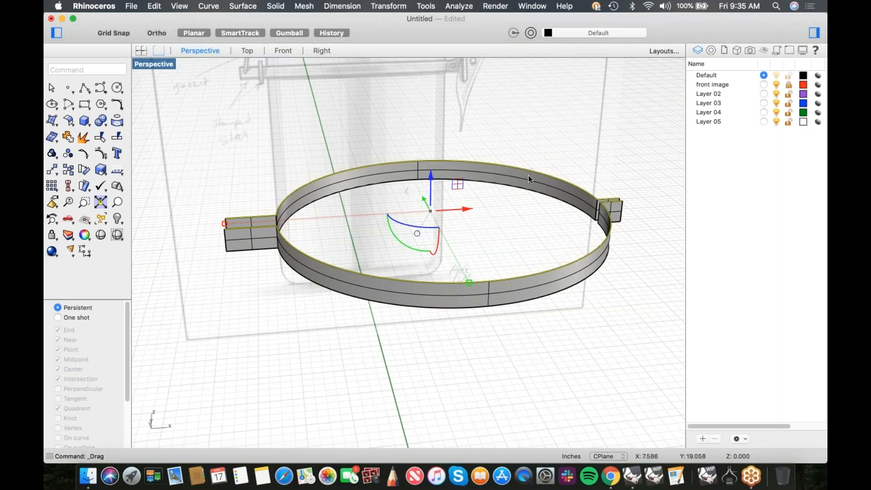
left_click(515, 246)
Show all hidden objects so the jar and lid surround the new band
right_click_drag(458, 243, 478, 260)
key("alt+super+h")
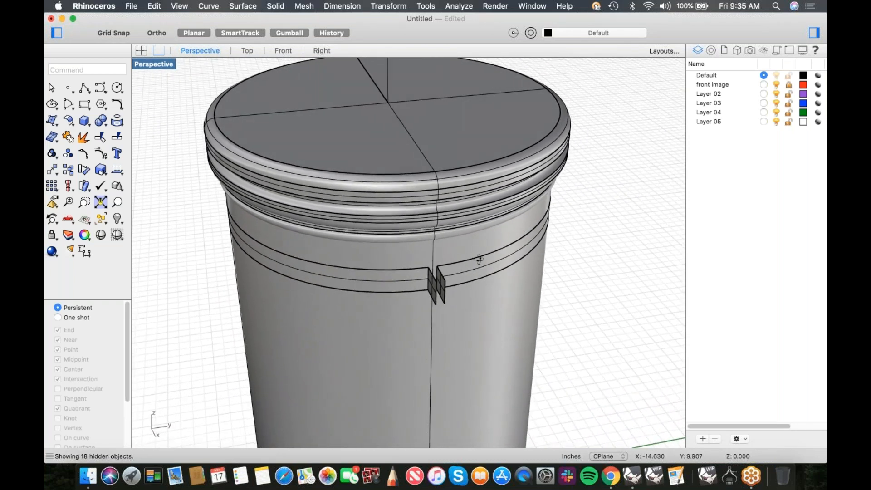
scroll(429, 283, "up", 5)
scroll(426, 285, "down", 8)
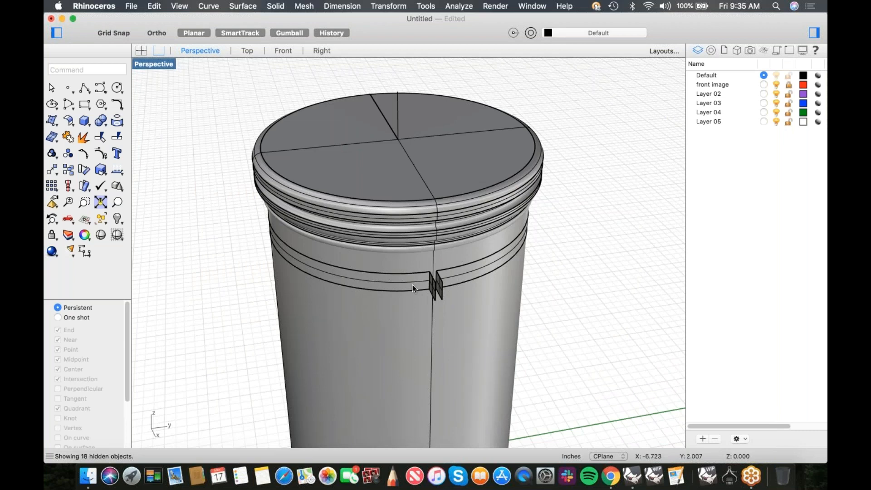
Offset both band halves into solids with a distance of 0.08, round corners and the input deleted
left_click(412, 284)
left_click(463, 293)
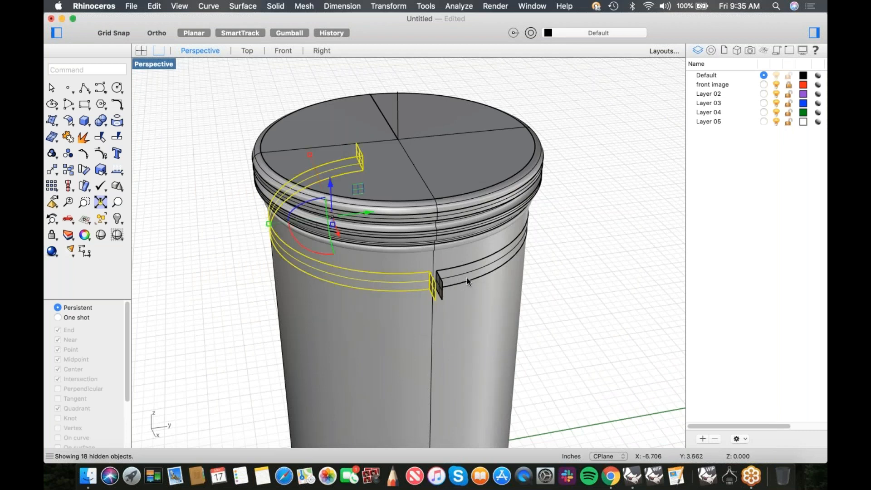
left_click(466, 277)
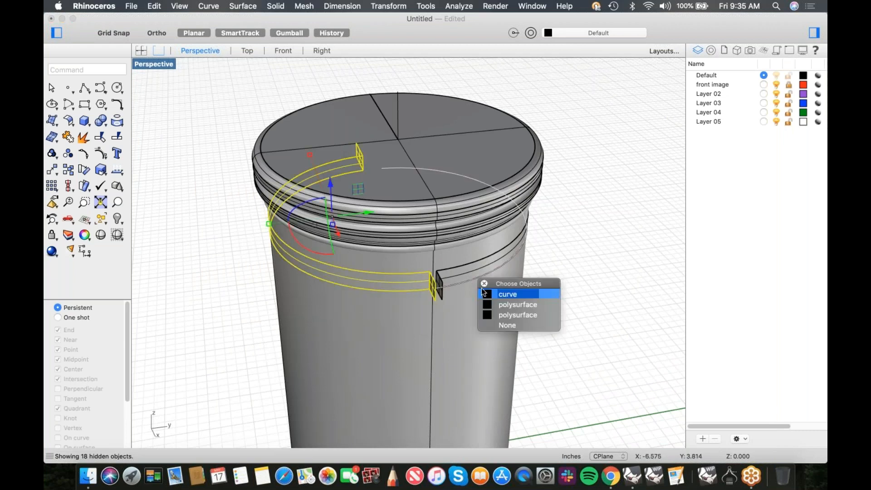
left_click(501, 303)
left_click(275, 6)
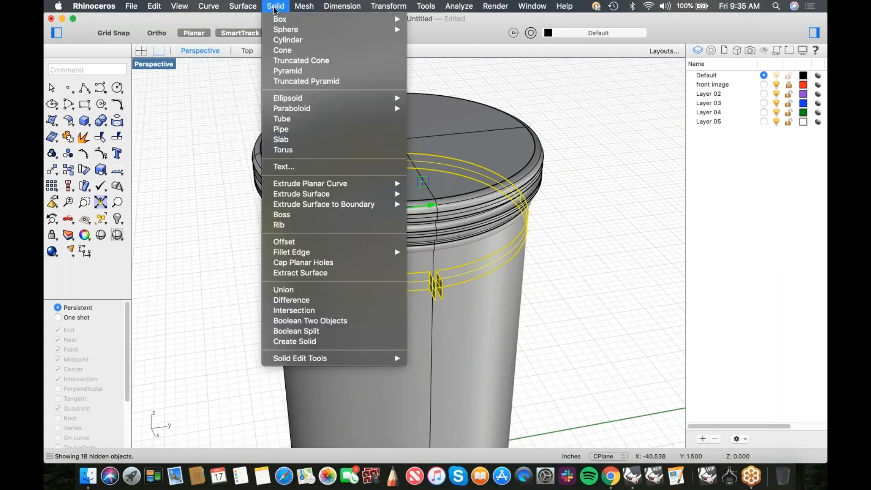
left_click(307, 240)
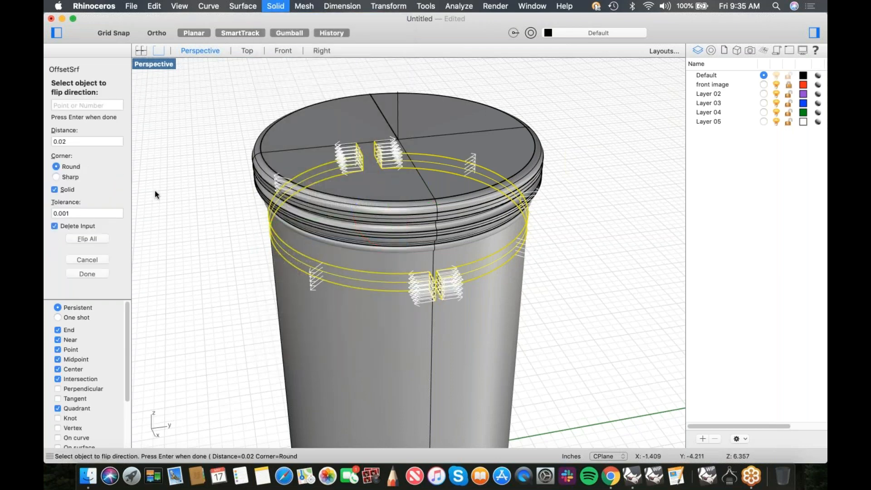
left_click(80, 142)
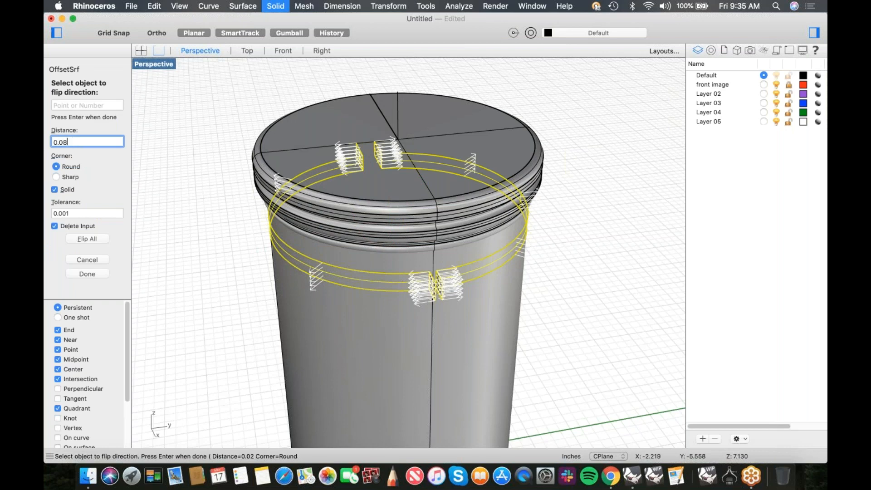
type("8")
key("Return")
key("Return")
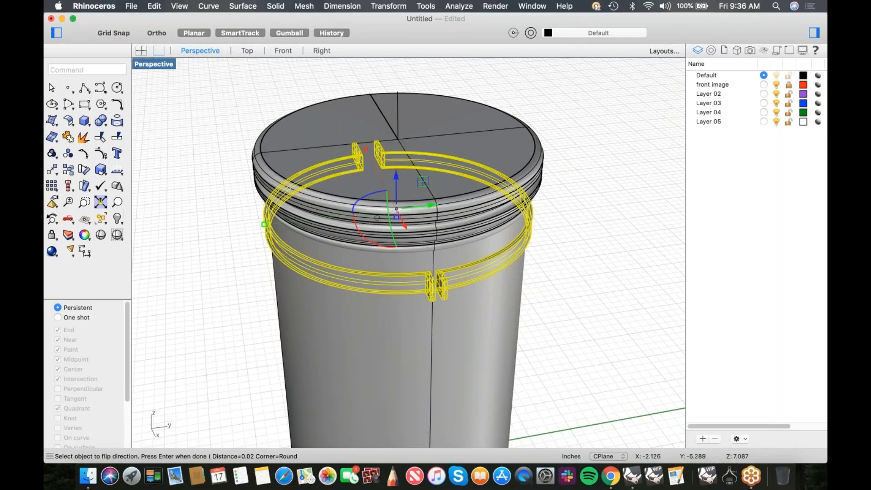
Examine the small tabs of the two solid band halves and the separate faces along their top edge
left_click(204, 248)
scroll(431, 284, "up", 5)
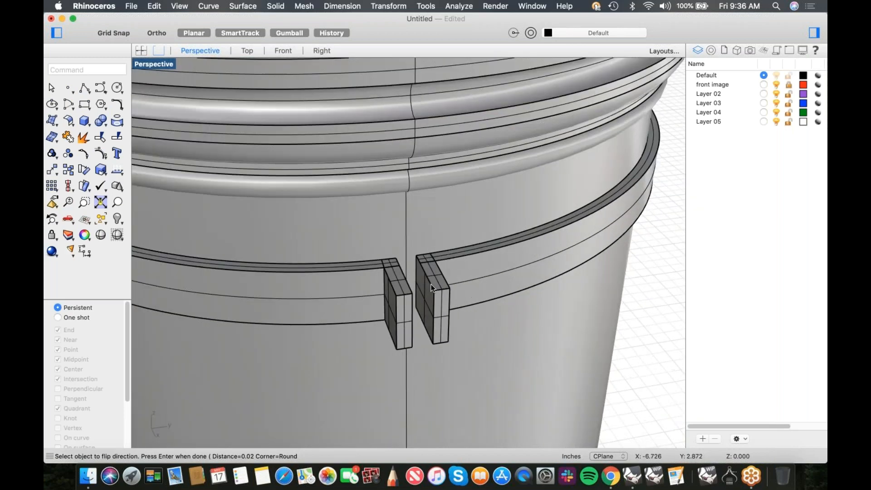
scroll(380, 295, "down", 5)
right_click_drag(408, 295, 375, 272)
scroll(375, 270, "up", 3)
left_click(374, 270)
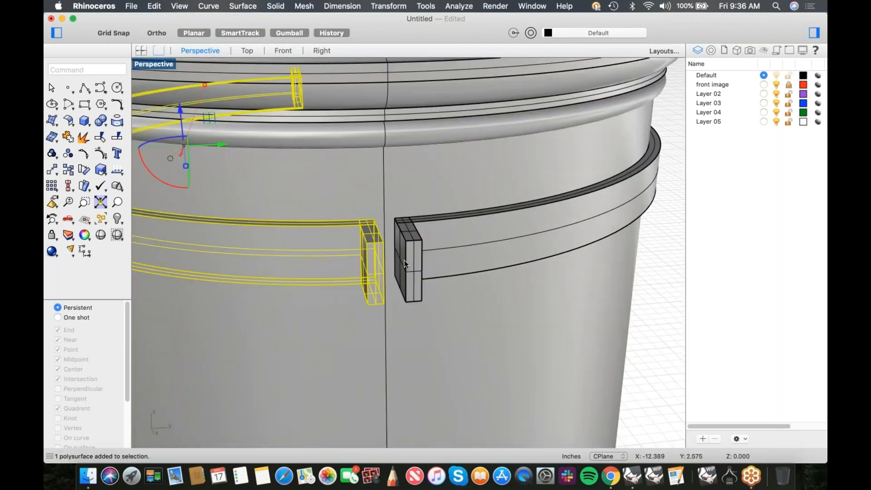
left_click(406, 258, "shift")
key("Escape")
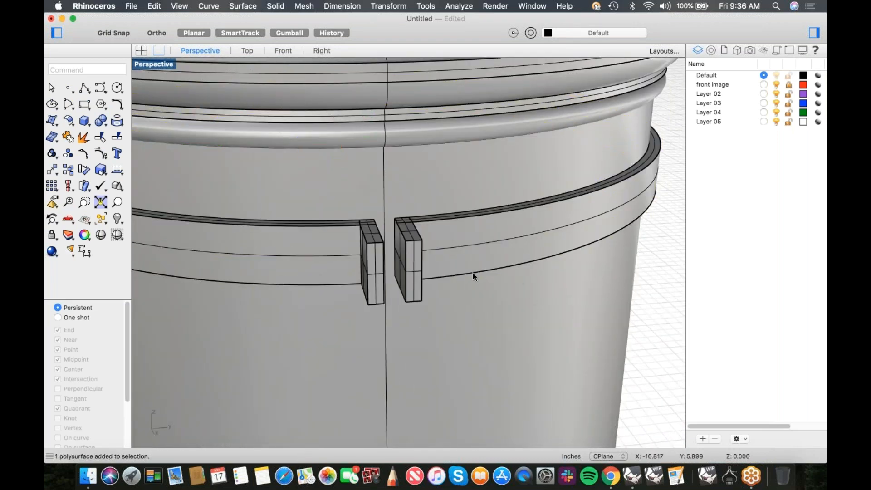
scroll(370, 285, "up", 5)
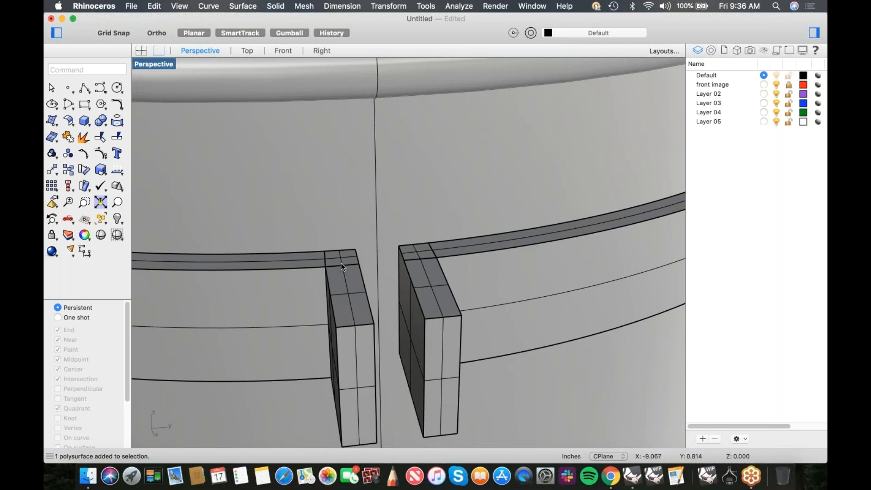
left_click(339, 257, "shift+super")
left_click(261, 259, "shift+super")
left_click(341, 284, "shift+super")
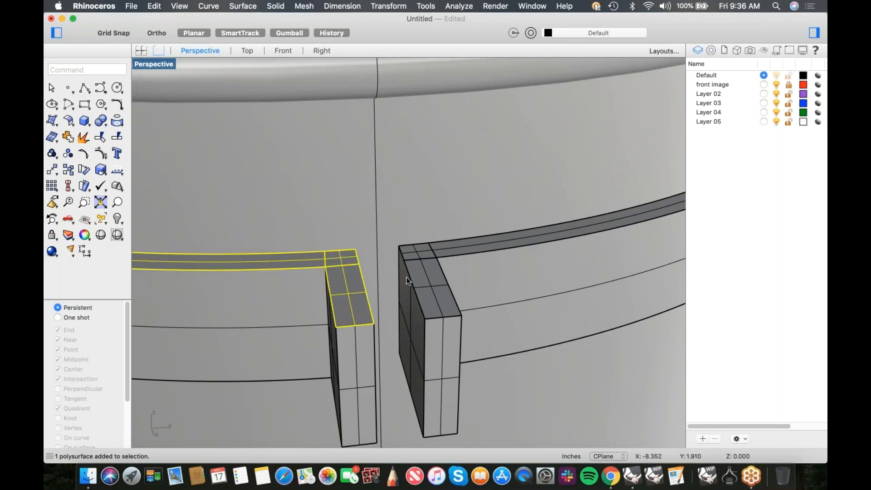
key("Escape")
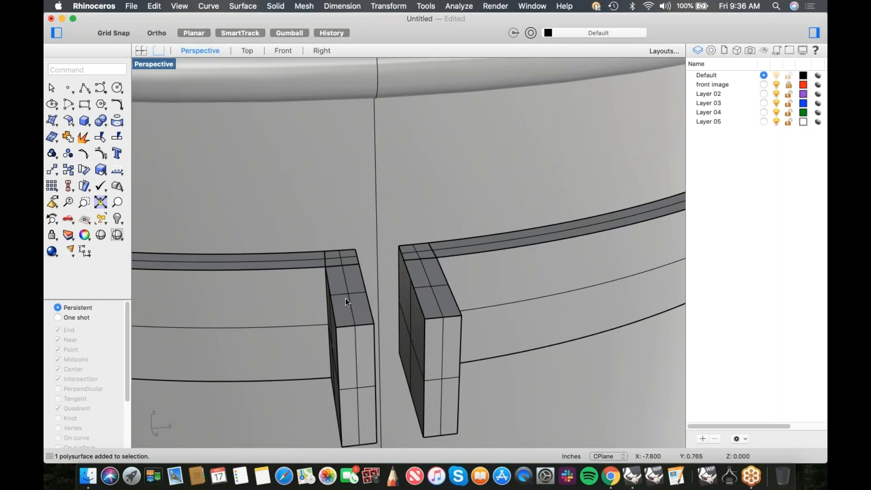
Merge the coplanar faces of both band halves with MergeAllFaces
type("mergeallfac")
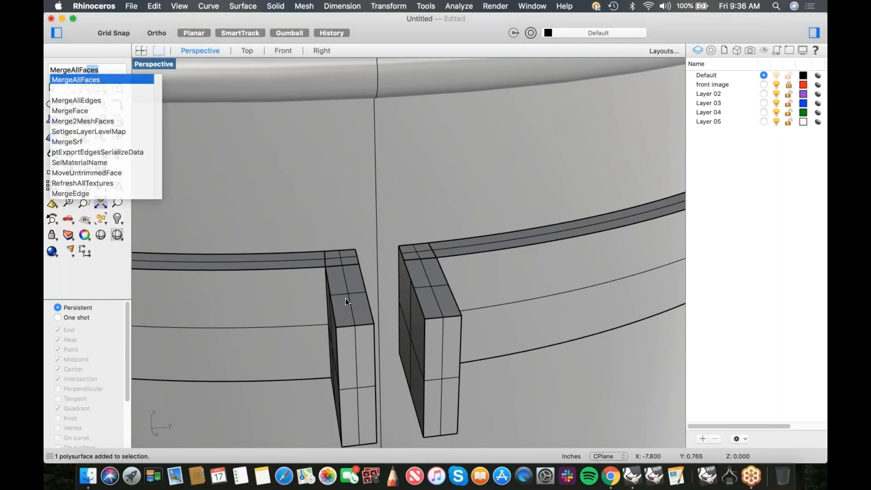
key("Return")
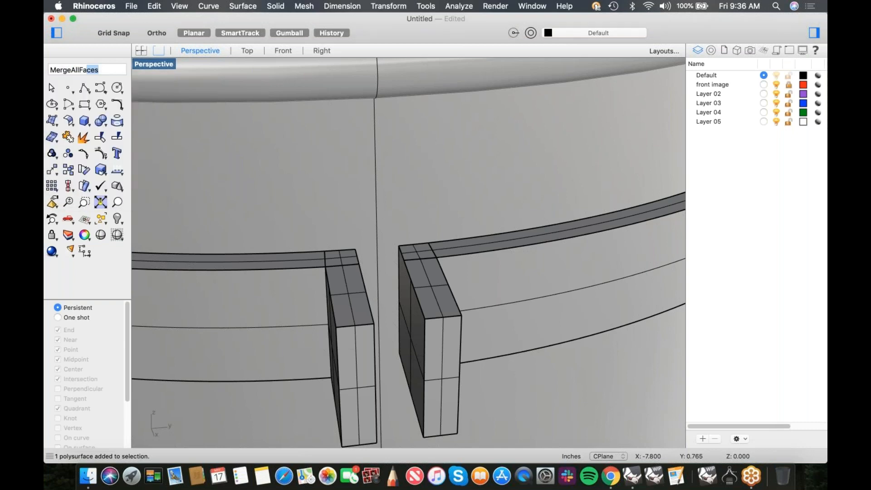
left_click(347, 287)
left_click(426, 296)
key("Return")
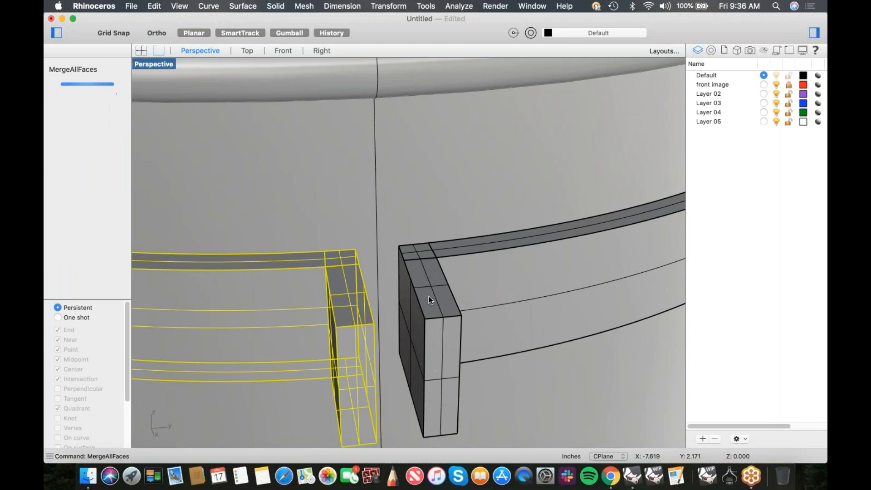
right_click_drag(429, 295, 521, 214)
left_click(432, 282)
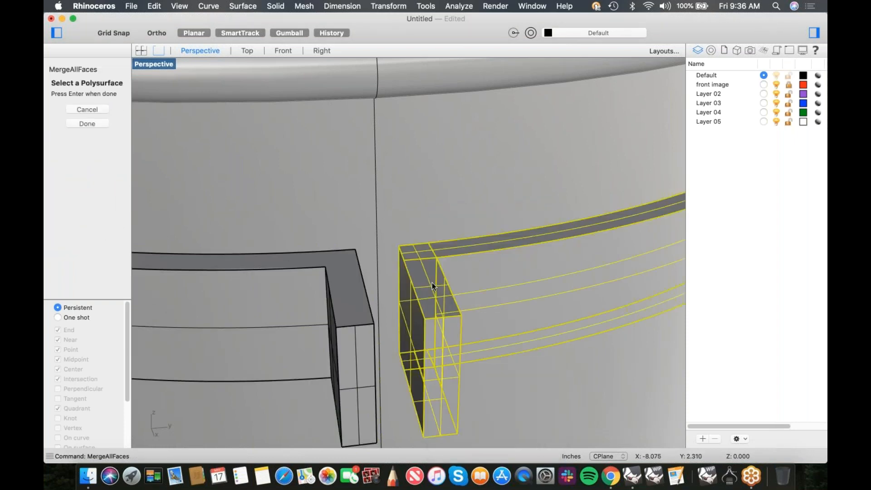
key("Return")
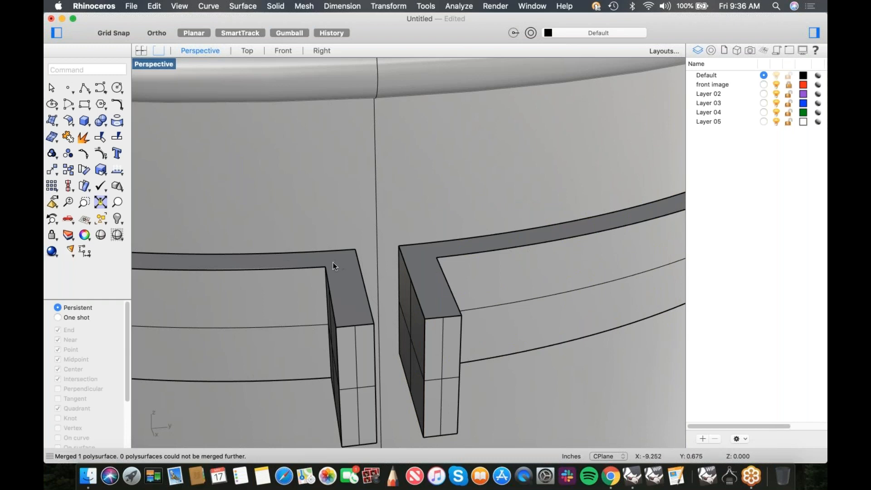
Examine the longer tabs on the opposite side of the band and the end face of one tab
scroll(404, 285, "down", 10)
right_click_drag(417, 284, 486, 261)
right_click_drag(512, 268, 397, 292)
scroll(194, 263, "up", 9)
right_click_drag(195, 263, 361, 278)
right_click_drag(410, 265, 402, 266)
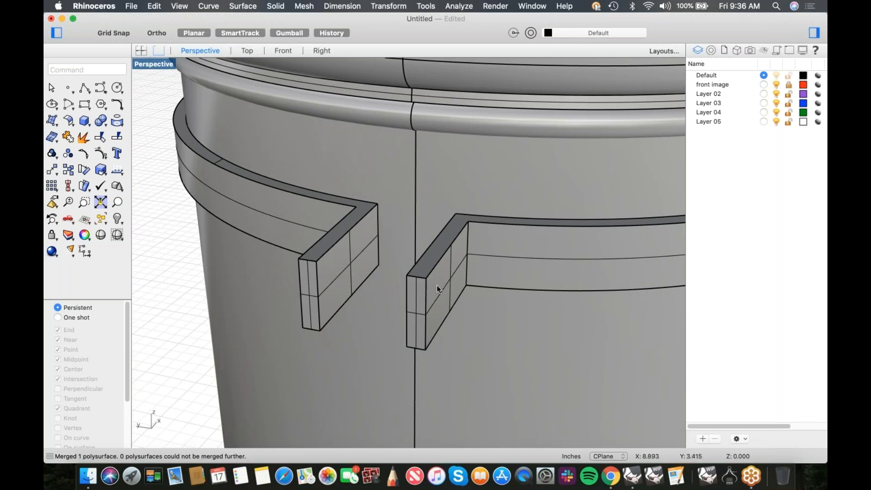
left_click(415, 309, "shift+super")
right_click_drag(468, 325, 420, 323)
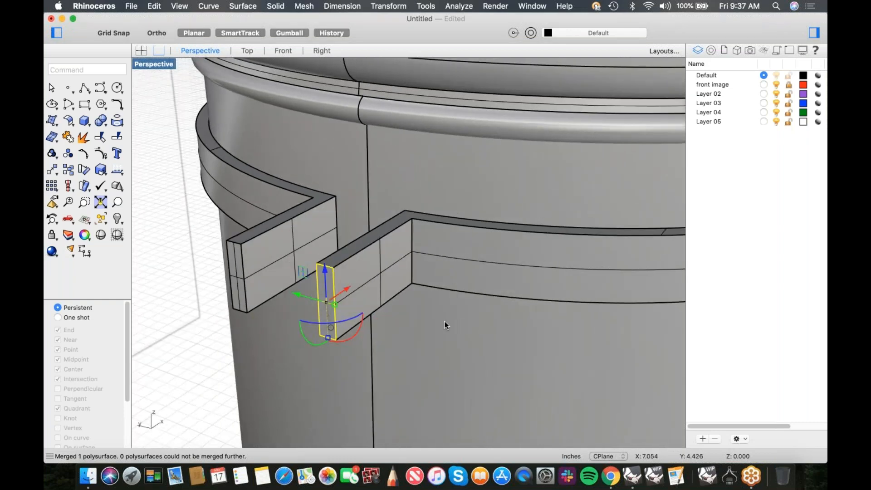
left_click(390, 288)
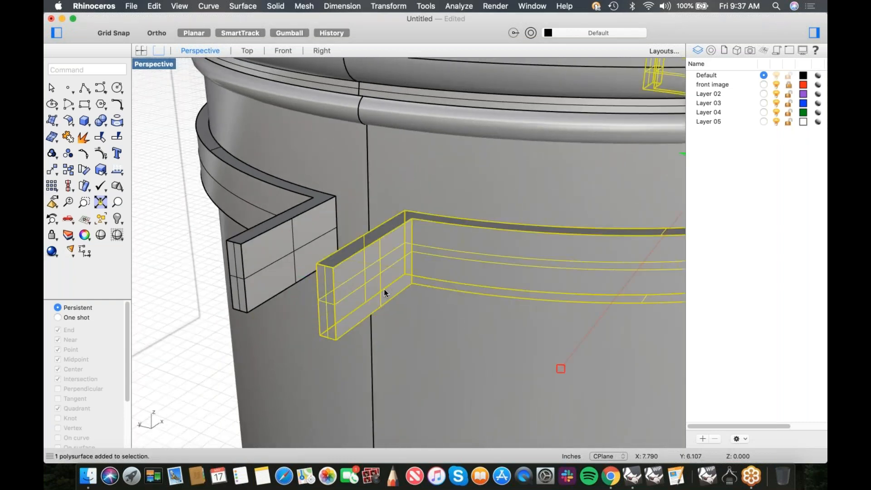
left_click(157, 266)
left_click(324, 300)
key("Escape")
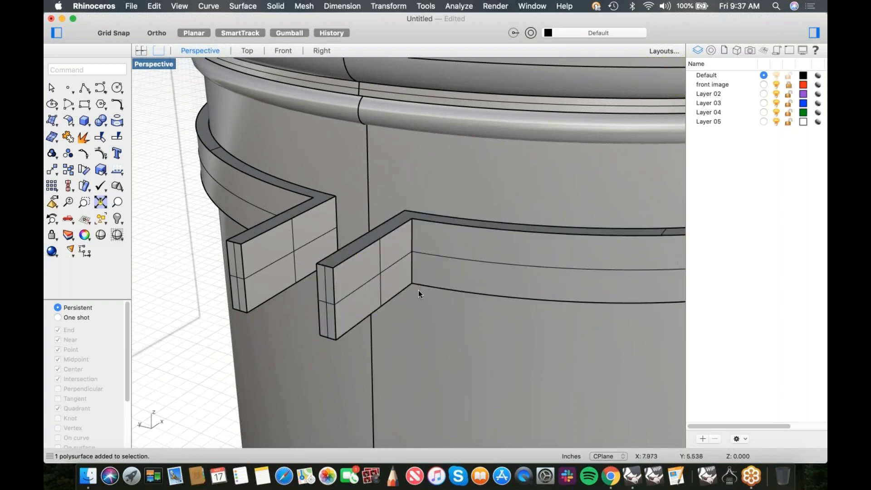
Pull a copy of one long tab's narrow end face outward along the X axis as a separate surface
left_click(324, 295, "shift+super")
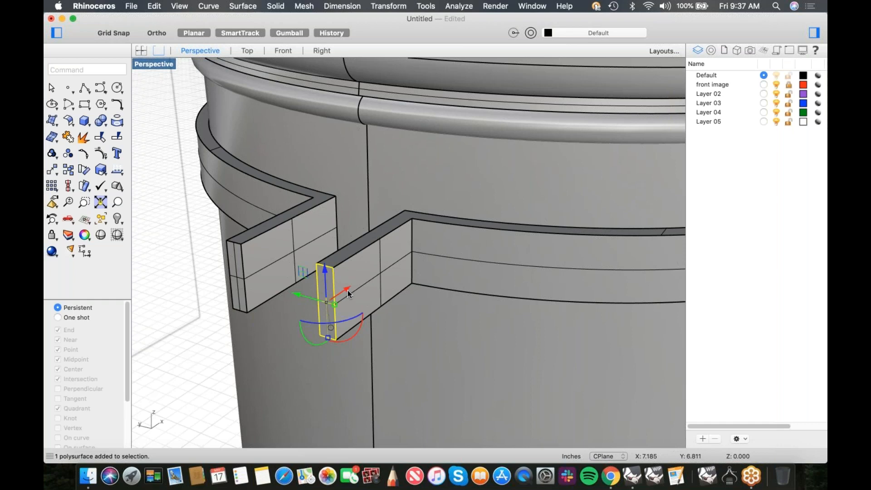
left_click_drag(347, 289, 308, 325)
left_click(213, 349)
right_click_drag(287, 347, 325, 346)
scroll(383, 330, "up", 3)
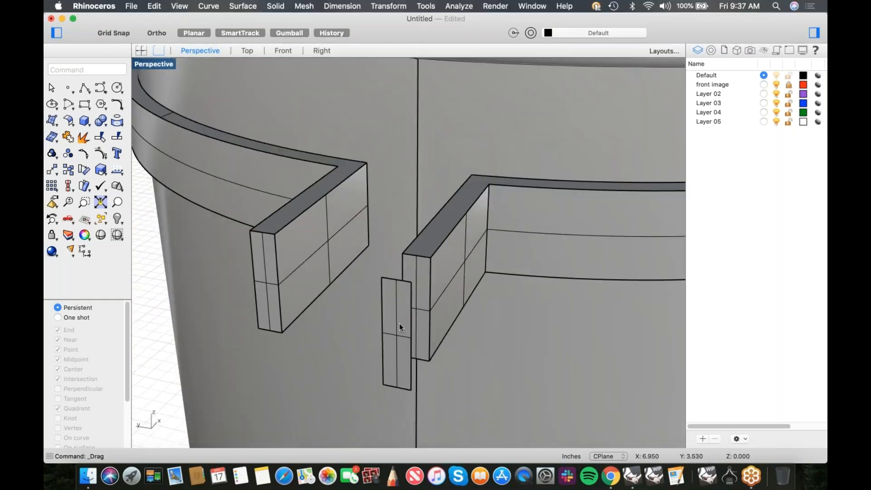
Draw a straight polyline between the facing top end corners of the two long tabs
left_click(400, 318)
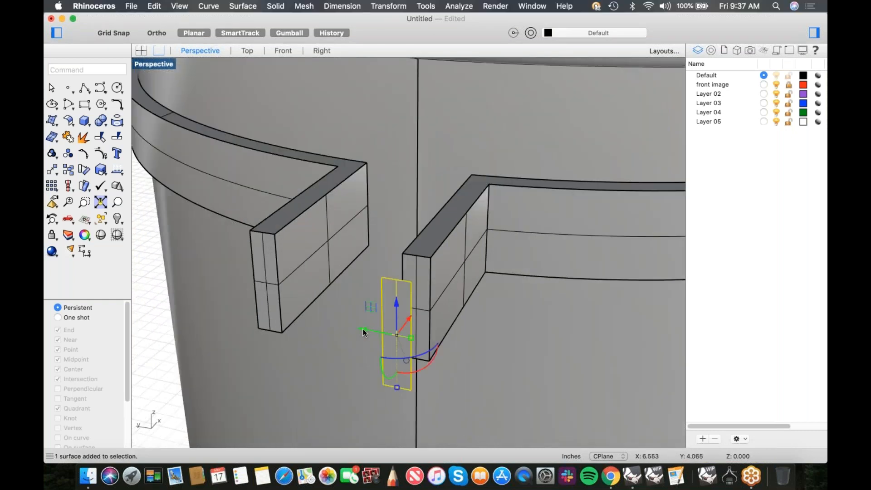
left_click(155, 291)
left_click(86, 88)
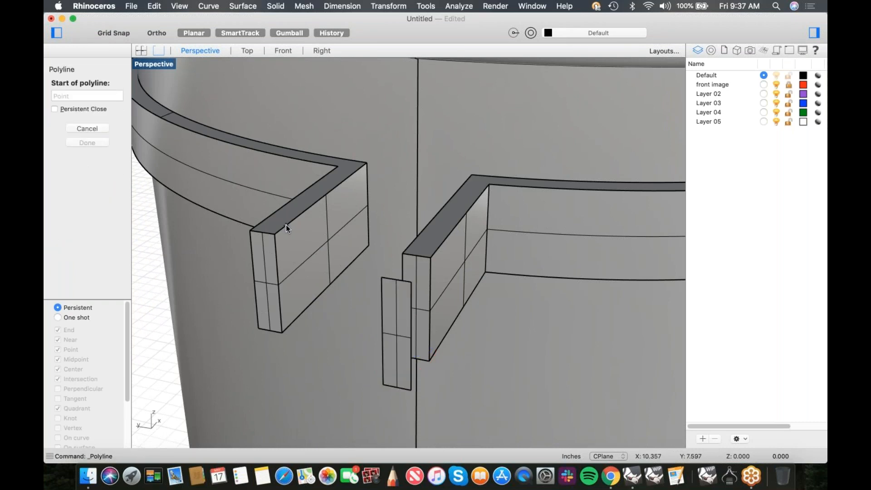
left_click(274, 234)
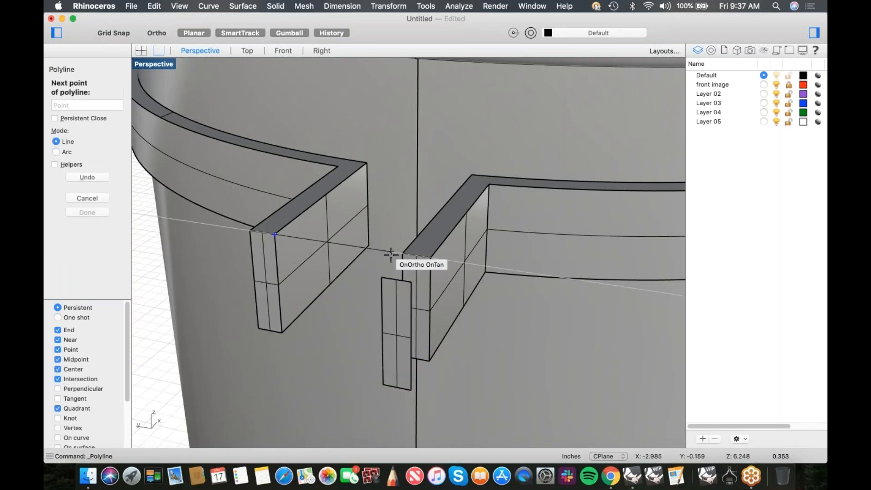
left_click(401, 255)
key("Return")
Move the copied end-face surface along Y midway between the long tabs and stretch it horizontally past both of them
left_click(396, 292)
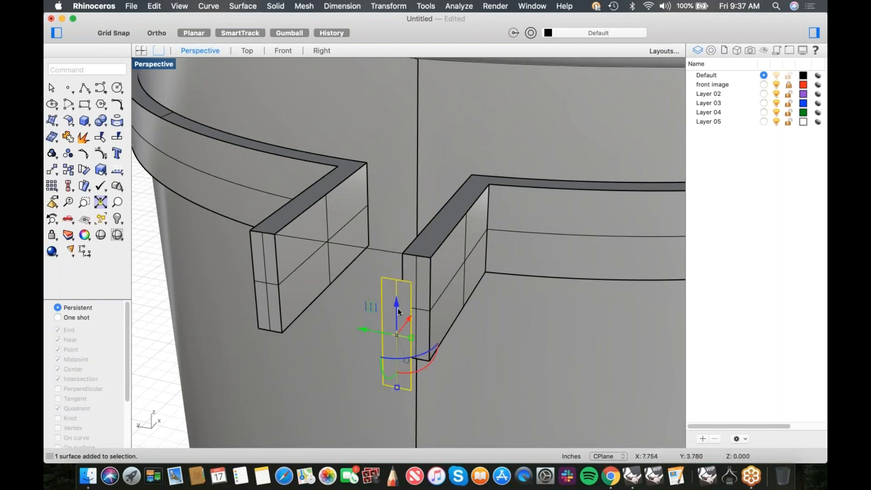
left_click_drag(367, 325, 297, 312)
left_click_drag(349, 246, 356, 248)
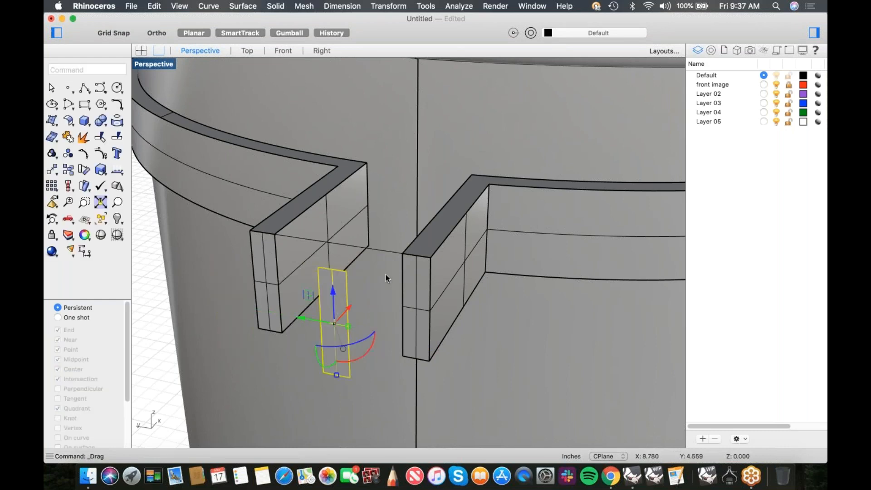
scroll(386, 274, "up", 3)
left_click_drag(405, 335, 558, 349)
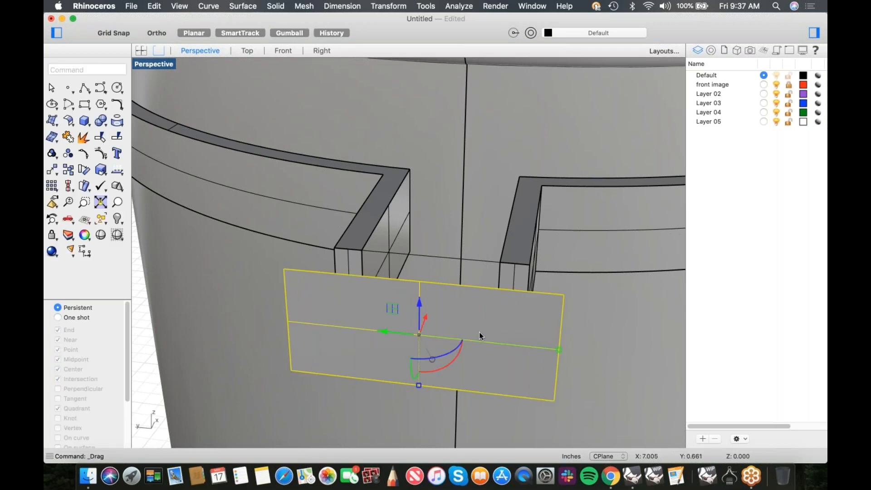
right_click_drag(479, 332, 469, 331)
Move the widened surface back along X across the long tabs and stretch it vertically beyond their top and bottom edges
left_click_drag(354, 320, 417, 259)
right_click_drag(467, 290, 425, 310)
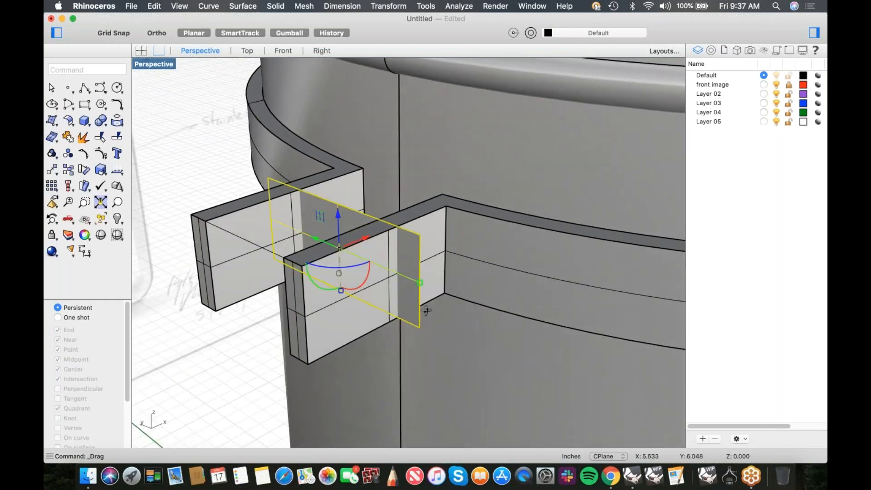
left_click_drag(339, 291, 340, 309)
right_click_drag(340, 310, 376, 308)
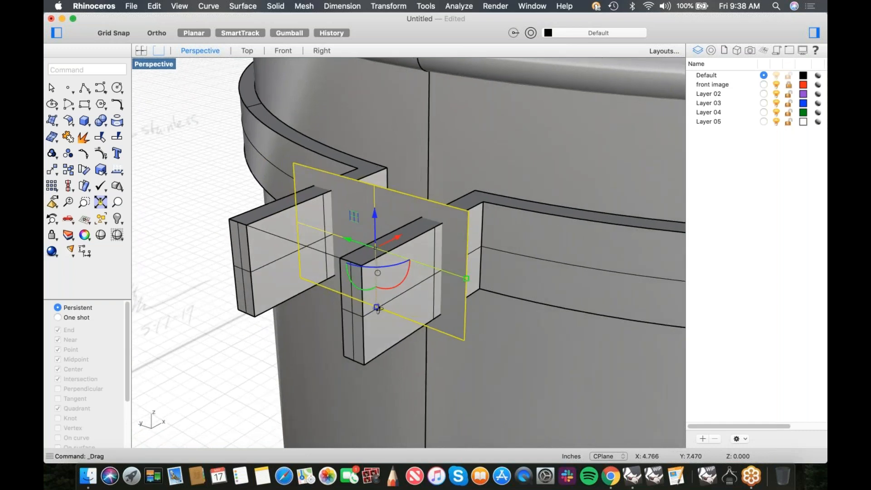
Extrude the surface along X into a solid rectangular plate crossing both long tabs
left_click_drag(375, 215, 252, 273)
right_click_drag(486, 272, 393, 290)
left_click_drag(300, 260, 256, 227)
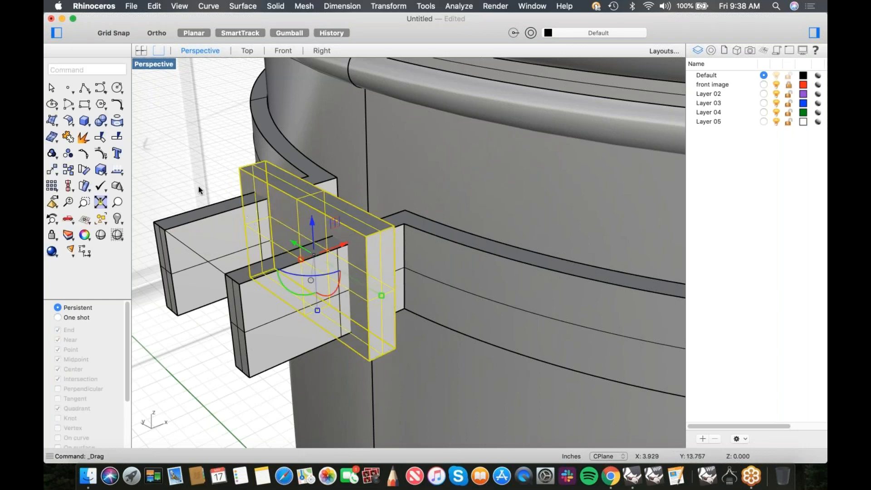
key("Escape")
right_click_drag(290, 226, 333, 226)
scroll(333, 227, "down", 5)
right_click_drag(376, 245, 356, 227)
scroll(363, 236, "up", 5)
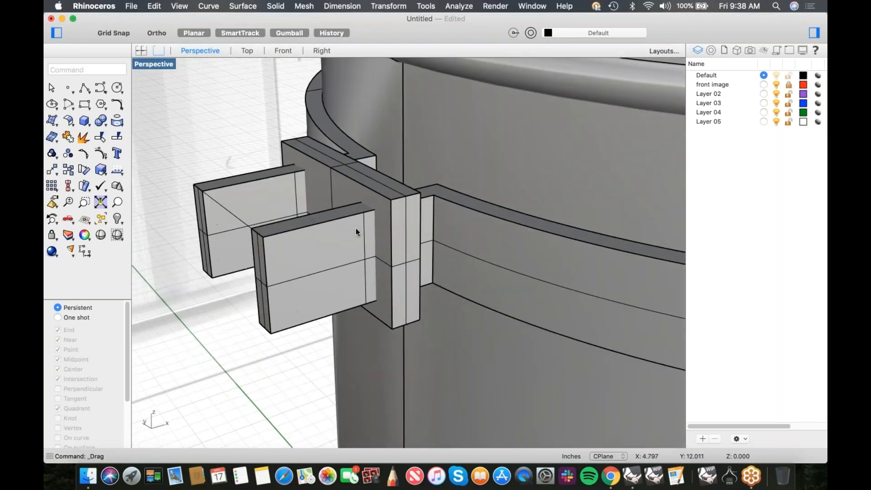
Cut two slots in the plate by Boolean-subtracting both band halves from it, with Delete Input off
left_click(108, 125)
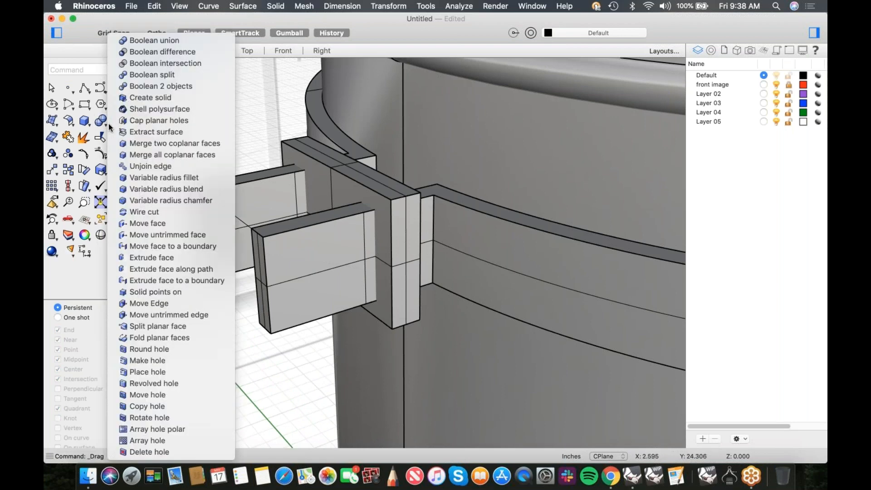
left_click(168, 52)
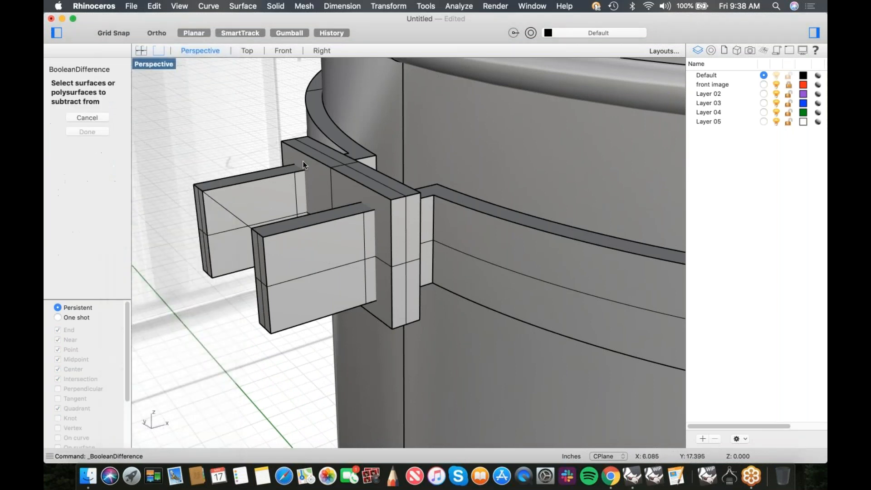
left_click(325, 189)
key("Return")
scroll(265, 202, "up", 3)
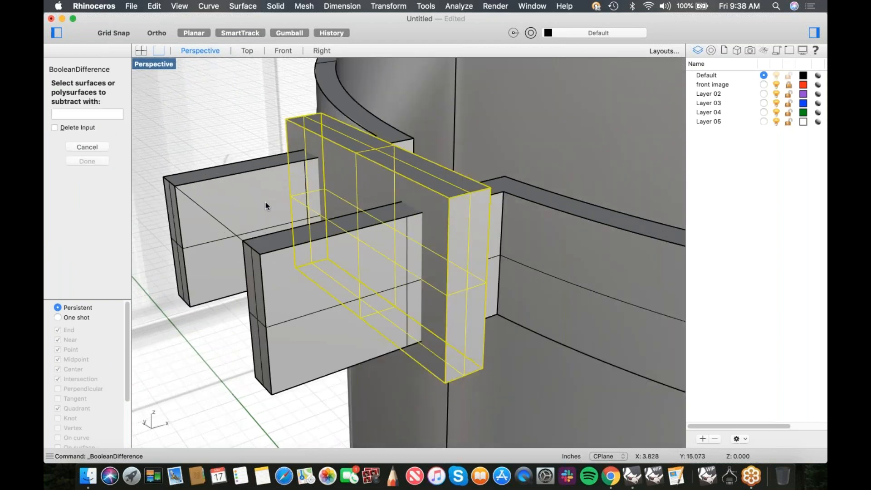
left_click(241, 200)
left_click(279, 272)
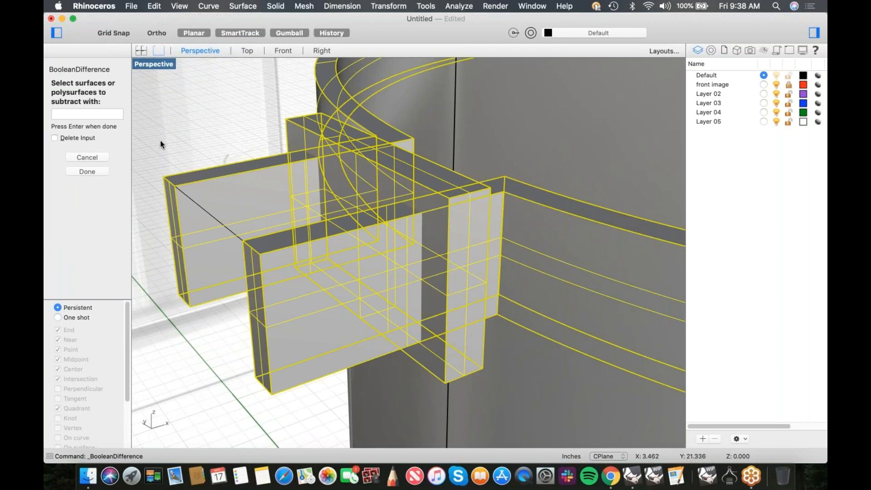
key("Return")
Isolate the plate to inspect its two slots and show all hidden objects again
left_click(347, 184)
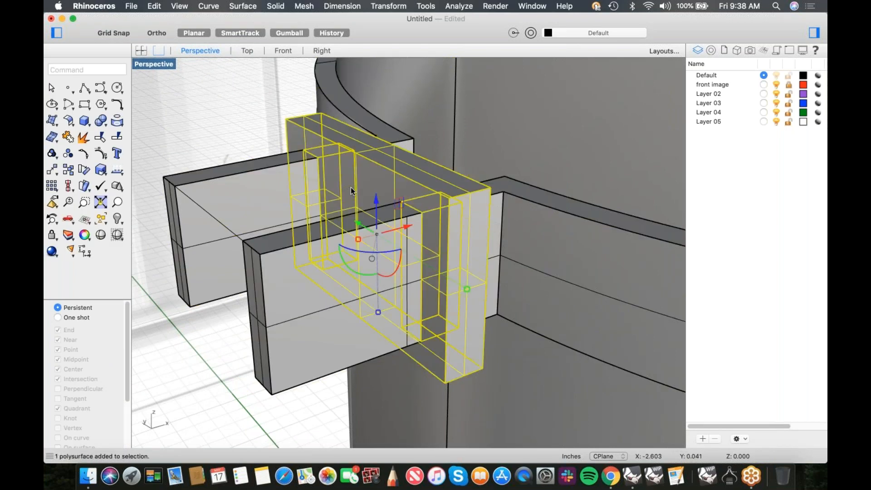
type("i")
key("super+h")
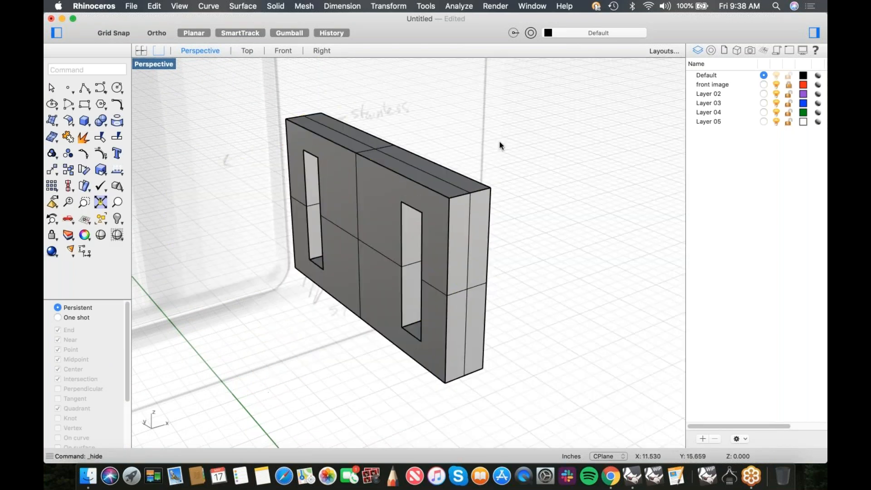
key("super+alt+h")
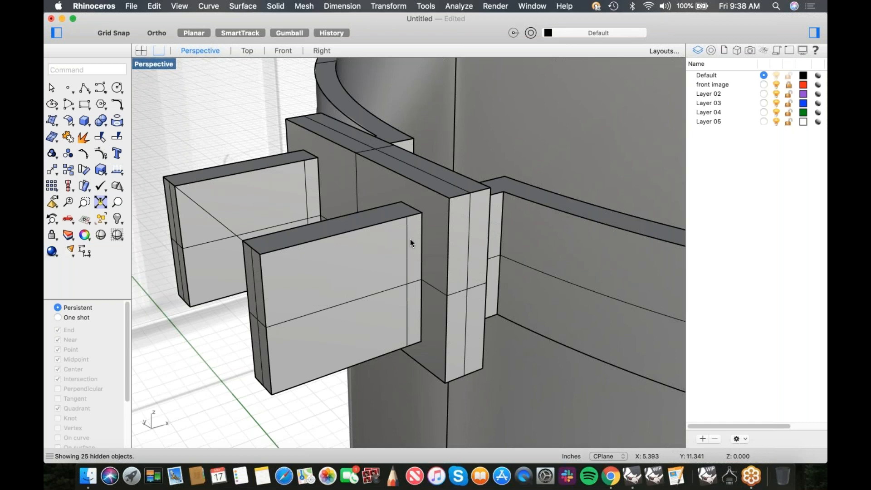
Slide the slotted plate along X over the long tabs until it sits against the band
scroll(361, 230, "down", 10)
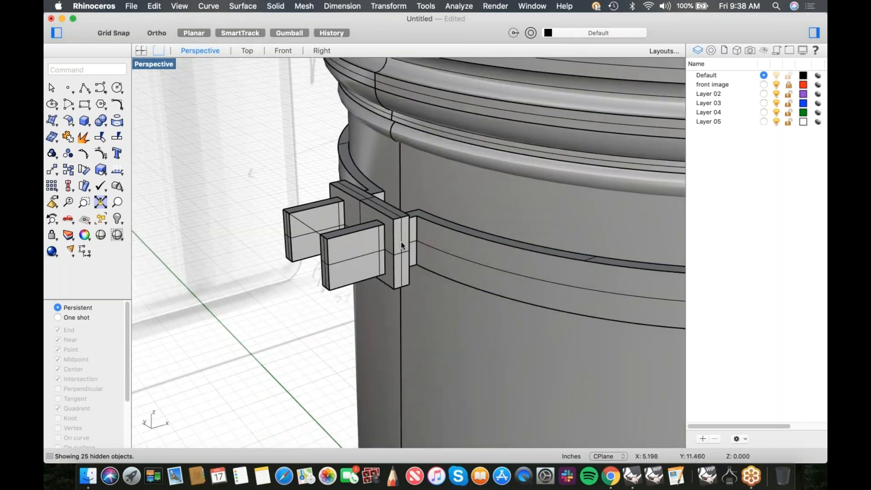
scroll(383, 236, "up", 8)
mouse_move(383, 236)
right_mouse_down()
mouse_move(393, 235)
mouse_move(383, 243)
right_mouse_up()
scroll(322, 224, "up", 3)
left_click(306, 205)
left_click_drag(282, 215, 311, 214)
left_click(249, 336)
scroll(266, 319, "down", 10)
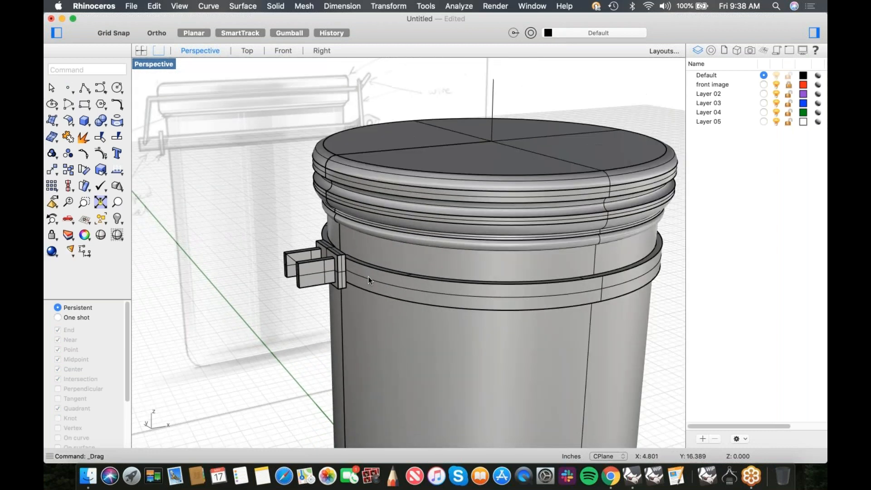
Check both tabbed sides of the clamp and hide everything except the two band halves and the slotted plate
right_click_drag(368, 278, 540, 275)
scroll(567, 271, "up", 5)
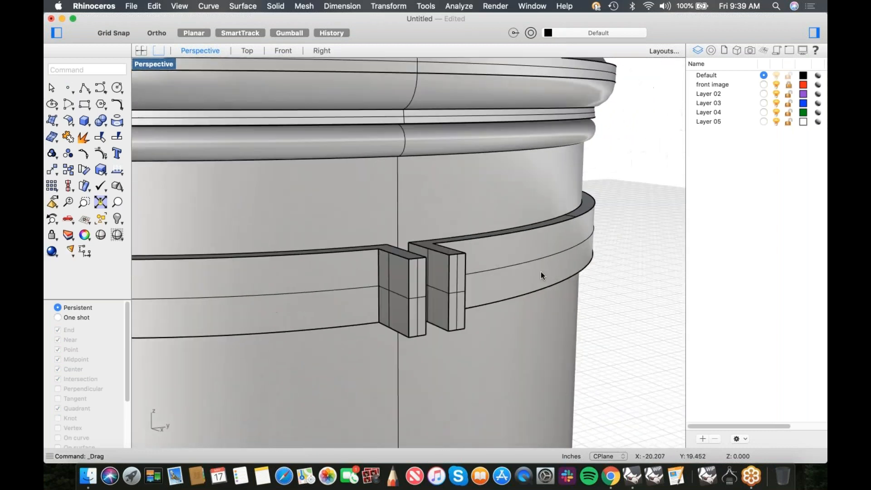
scroll(443, 275, "down", 8)
right_click_drag(442, 276, 514, 275)
scroll(290, 258, "up", 5)
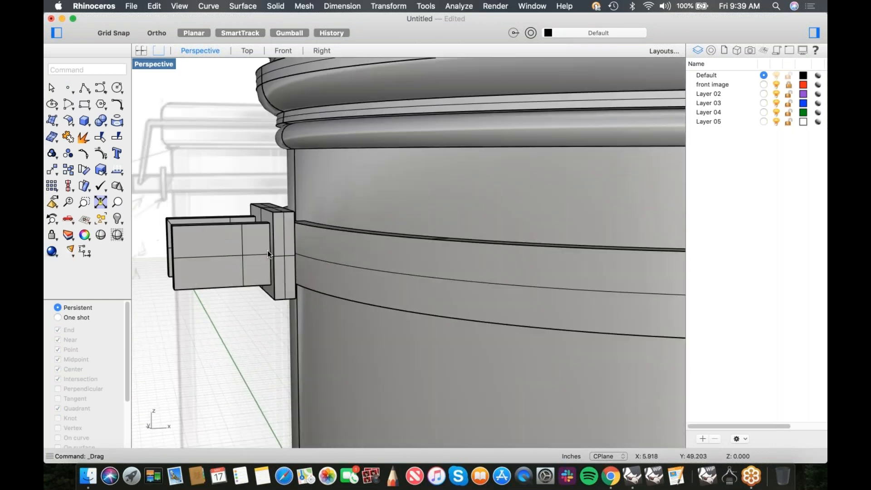
left_click(245, 241)
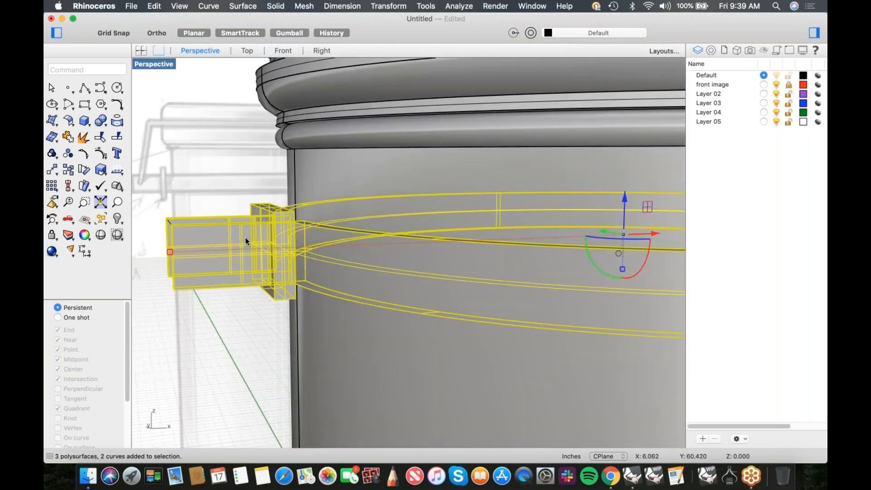
key("super+h")
scroll(273, 230, "down", 6)
right_click_drag(315, 248, 330, 252)
scroll(277, 267, "up", 8)
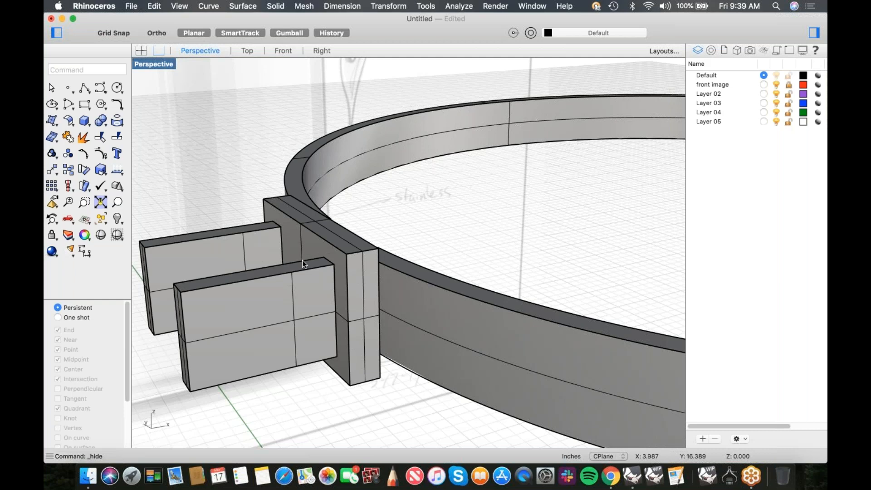
scroll(305, 254, "down", 8)
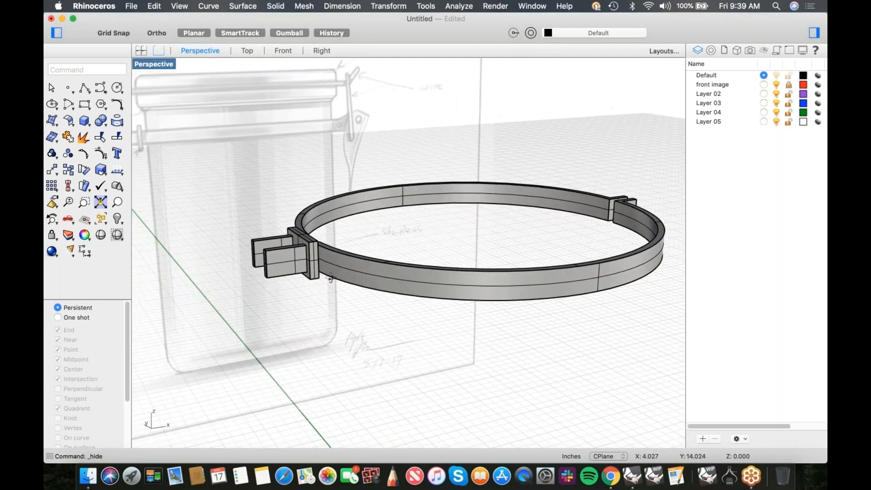
Select all edges of both band halves and the slotted plate for a variable radius fillet and set every handle to 0.01
left_click(106, 128)
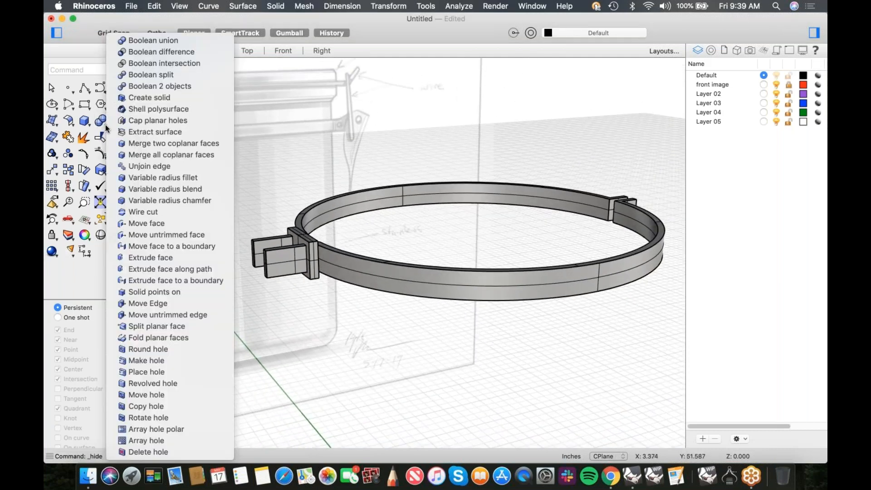
left_click(153, 178)
scroll(221, 178, "down", 3)
left_click_drag(215, 139, 564, 325)
scroll(190, 186, "up", 2)
left_click(51, 153)
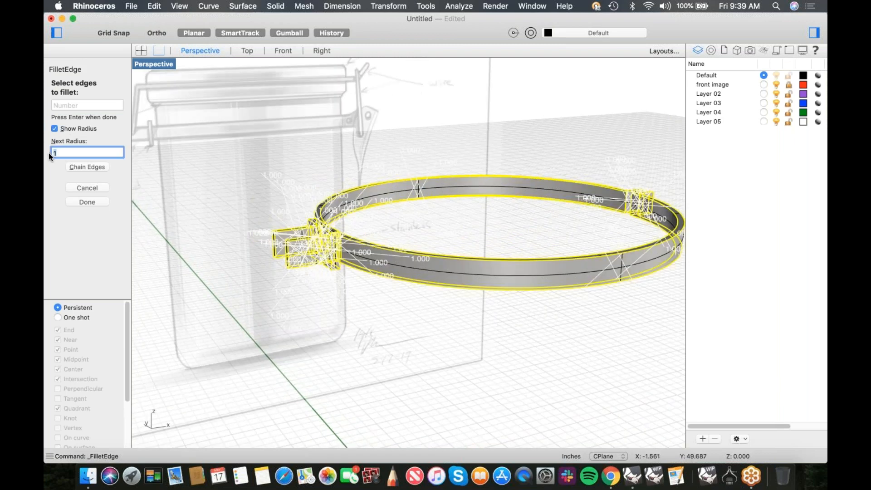
type(".01")
key("Return")
key("Return")
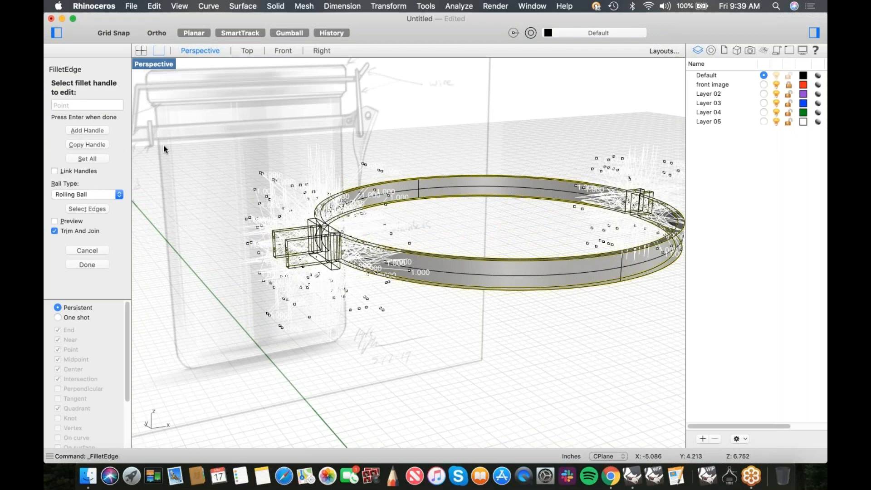
left_click(89, 159)
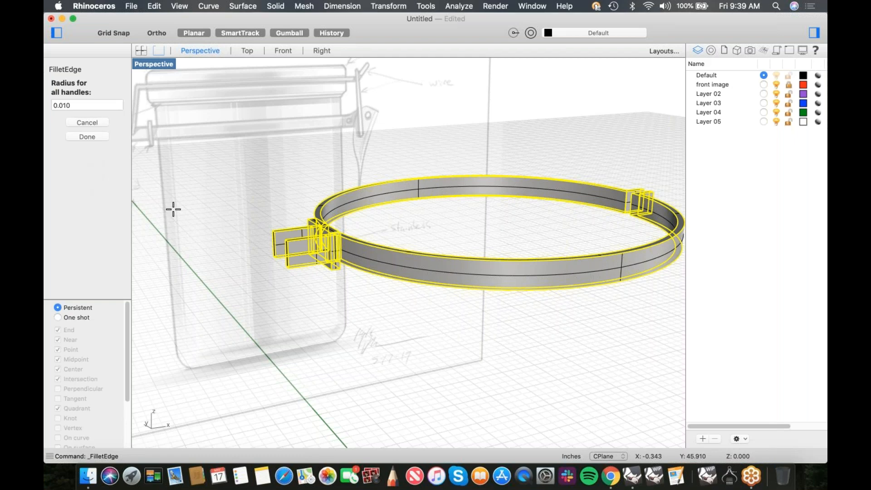
key("Return")
Preview the edge fillets around the long tabs and plate, and apply them to the whole clamp
scroll(303, 235, "up", 5)
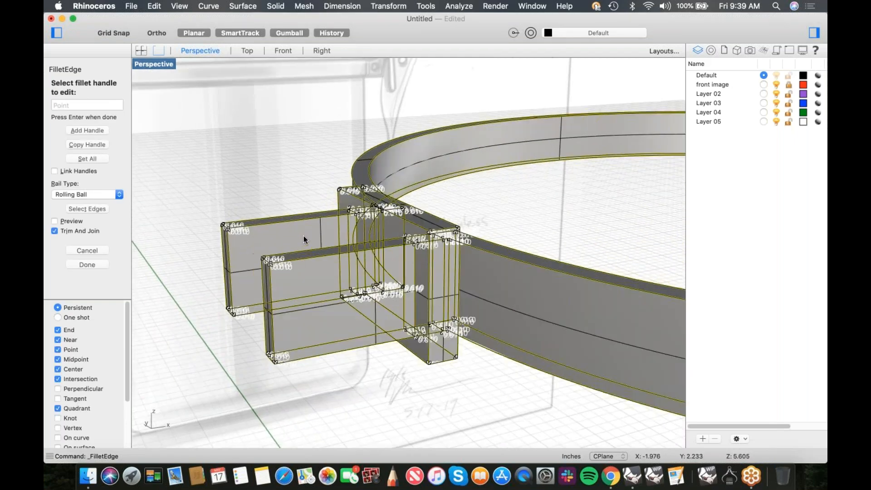
scroll(303, 235, "up", 2)
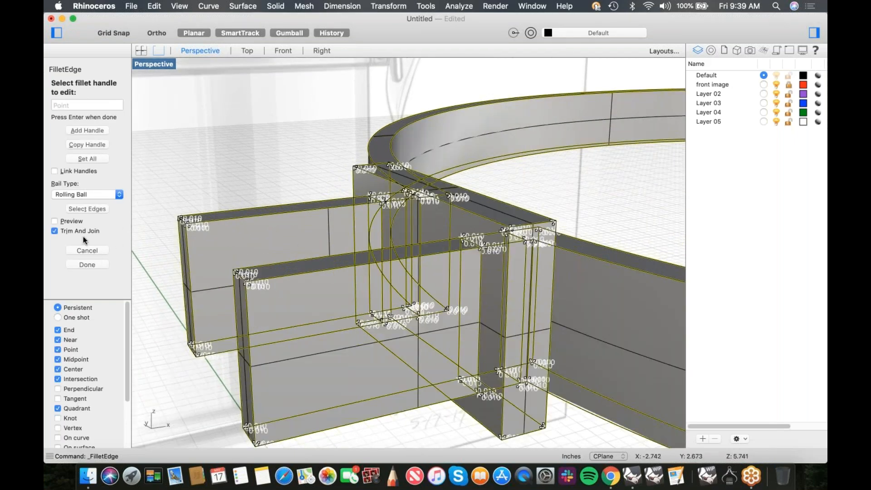
left_click(71, 224)
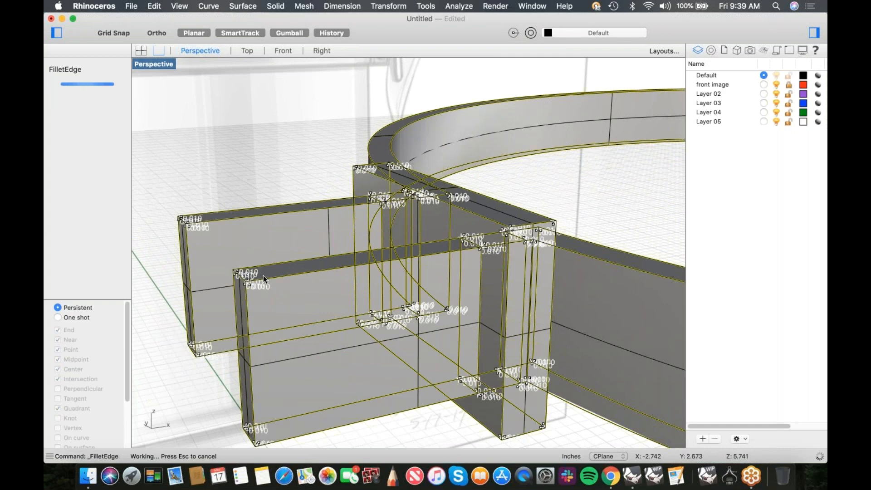
scroll(521, 238, "up", 3)
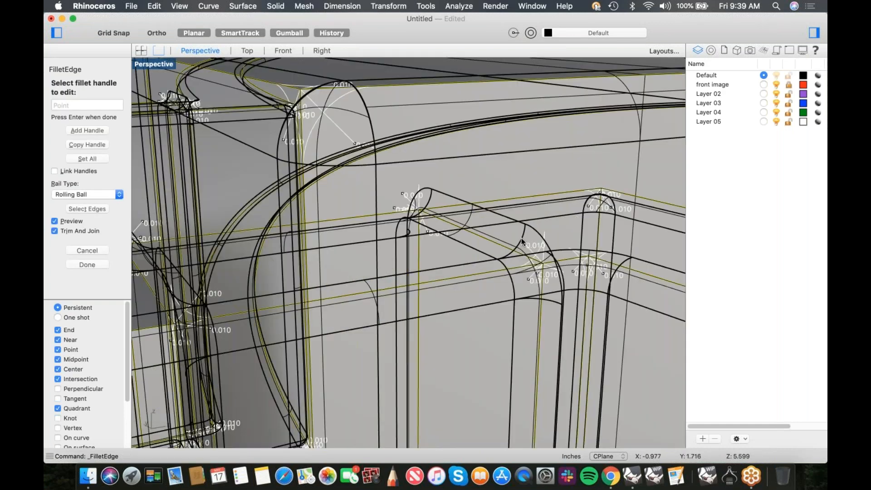
scroll(517, 239, "down", 6)
scroll(518, 237, "up", 3)
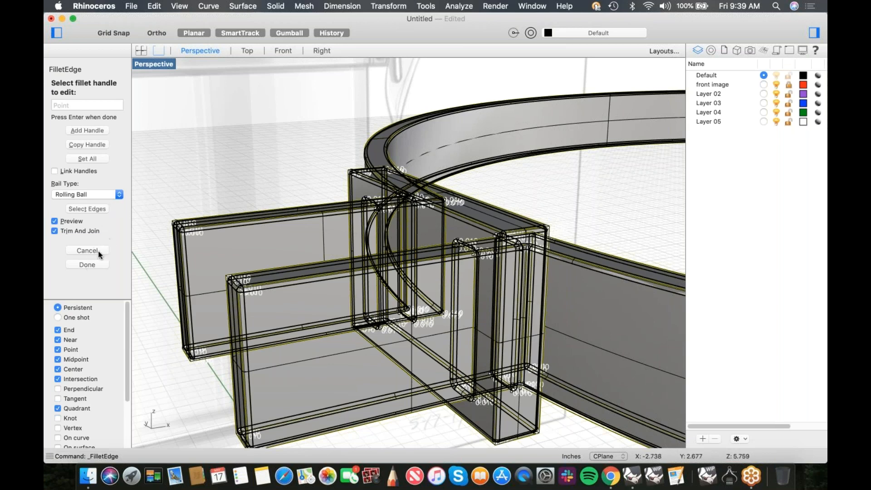
left_click(85, 264)
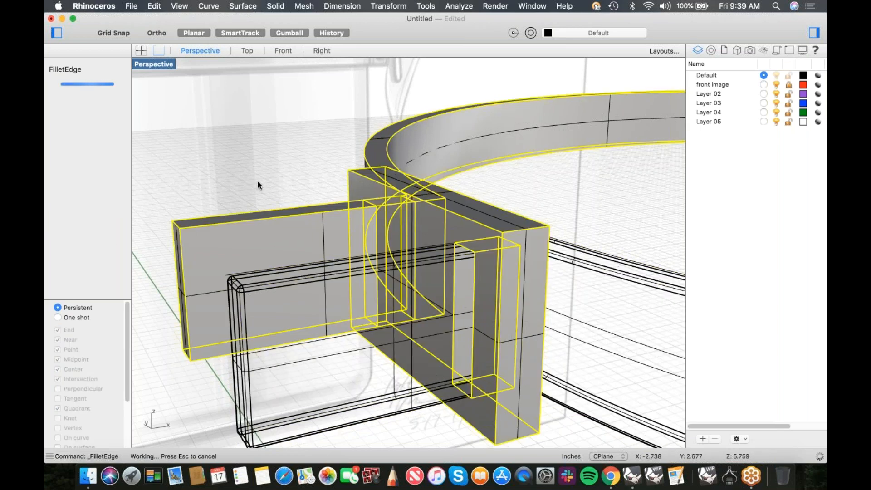
right_click_drag(262, 195, 196, 104)
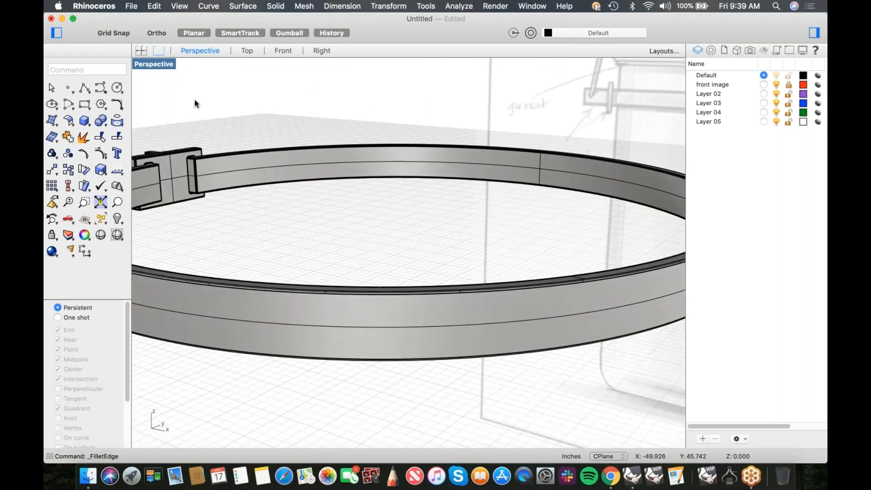
Switch the perspective view to Rendered display and inspect the filleted edges on the clamp's long tabs, slotted plate and short tabs
left_click(154, 65)
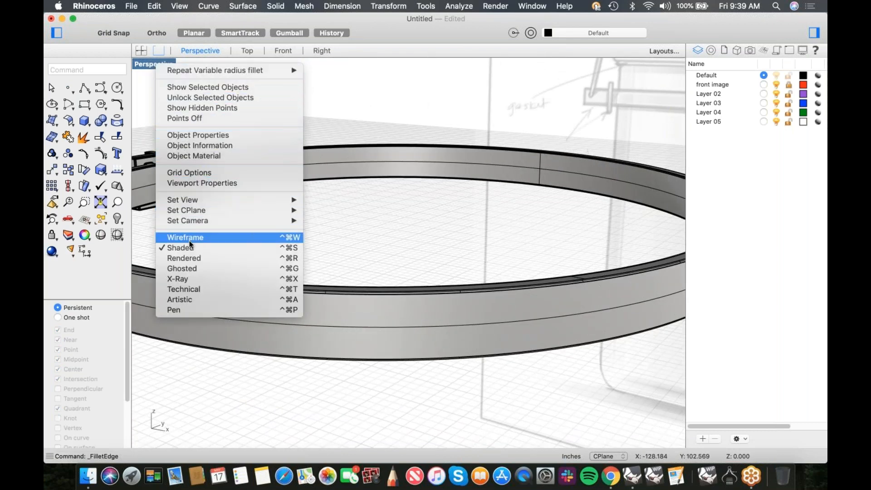
left_click(191, 257)
scroll(288, 184, "down", 5)
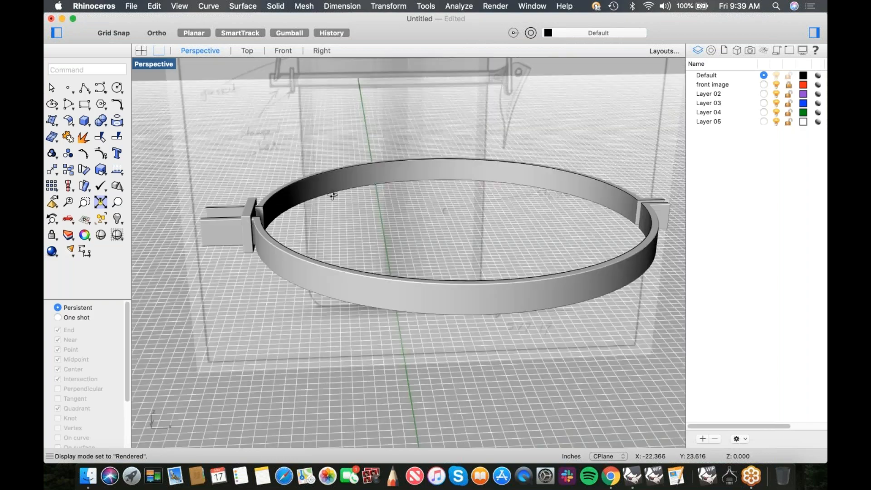
scroll(249, 219, "up", 8)
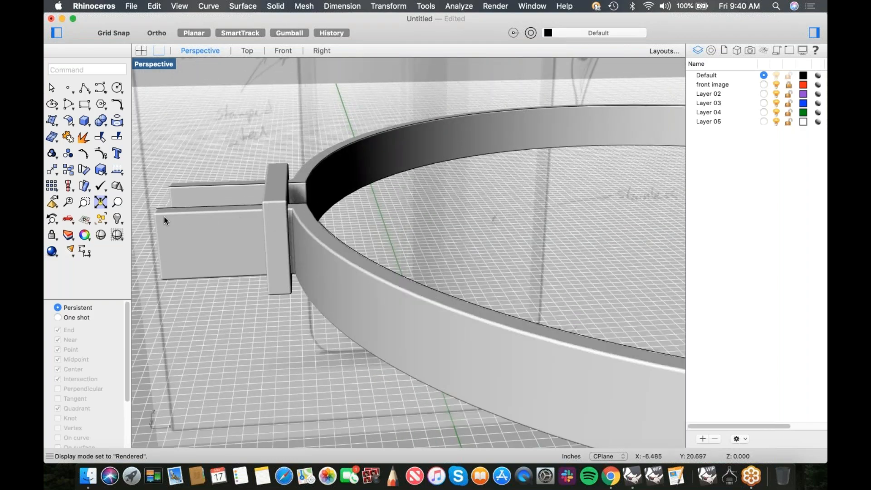
scroll(290, 213, "down", 4)
right_click_drag(285, 205, 331, 227)
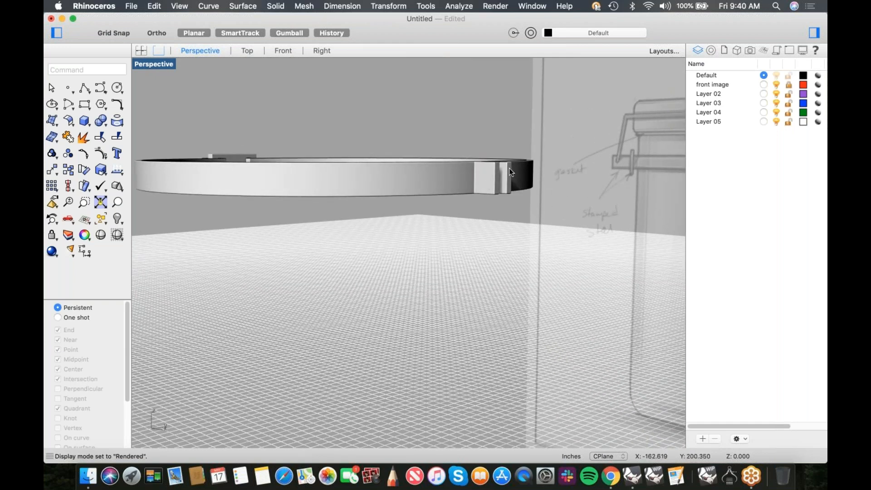
scroll(509, 168, "up", 8)
scroll(486, 171, "down", 7)
right_click_drag(485, 171, 480, 244)
scroll(489, 263, "up", 10)
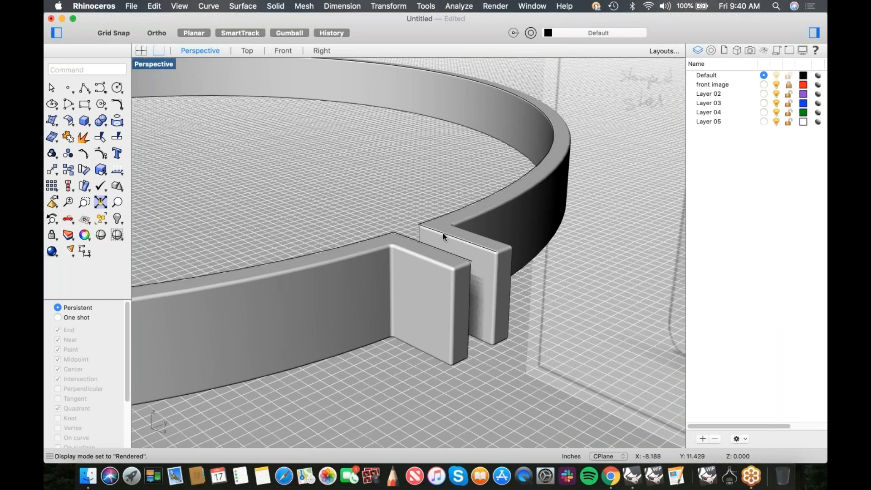
scroll(442, 232, "down", 10)
right_click_drag(420, 249, 454, 214)
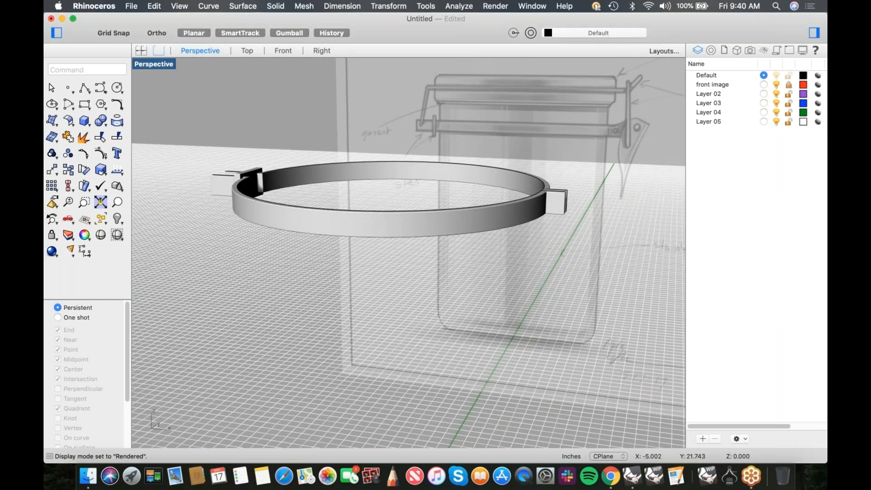
mouse_move(441, 247)
right_mouse_down()
mouse_move(454, 246)
mouse_move(414, 253)
mouse_move(435, 258)
mouse_move(447, 249)
mouse_move(385, 264)
right_mouse_up()
Show all hidden objects and compare the clamp's short tabs with the latch sketch beside the jar in the front view
key("super+alt+h")
scroll(438, 255, "down", 5)
right_click_drag(442, 263, 379, 251)
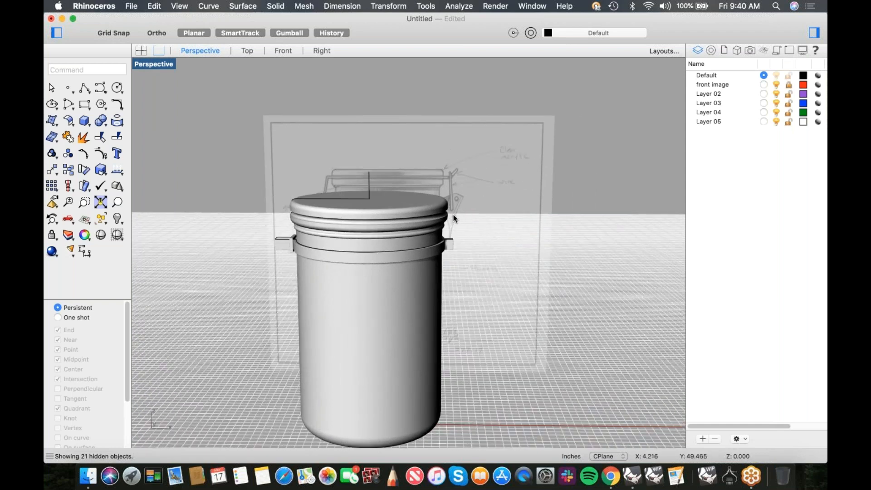
scroll(446, 207, "up", 3)
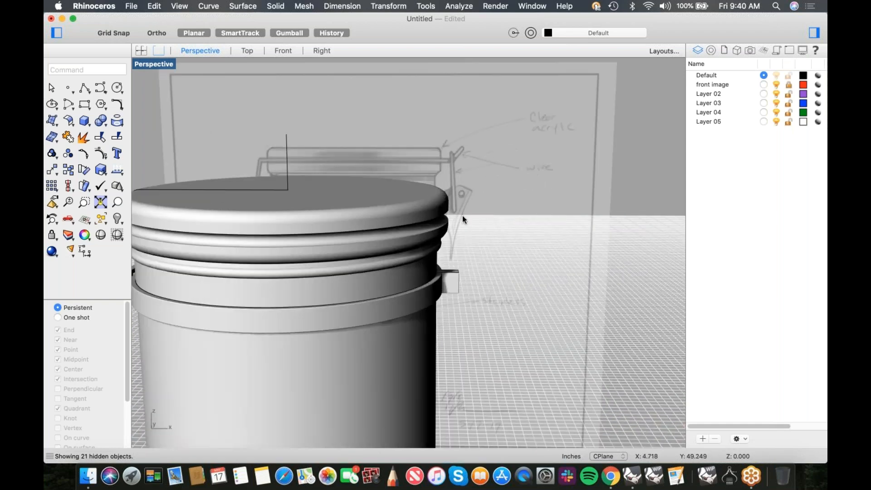
scroll(459, 240, "down", 5)
scroll(458, 240, "up", 8)
right_click_drag(458, 240, 538, 243, "shift")
right_click_drag(412, 252, 403, 241)
key("ctrl+F2")
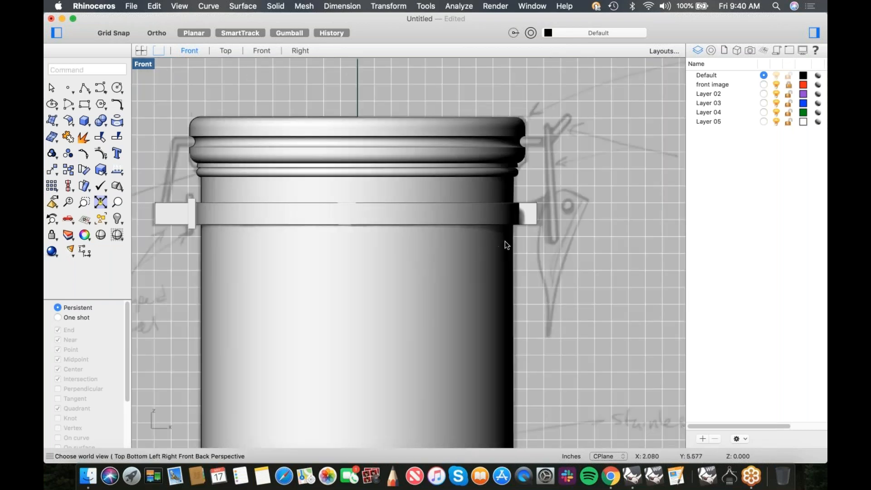
scroll(505, 241, "up", 6)
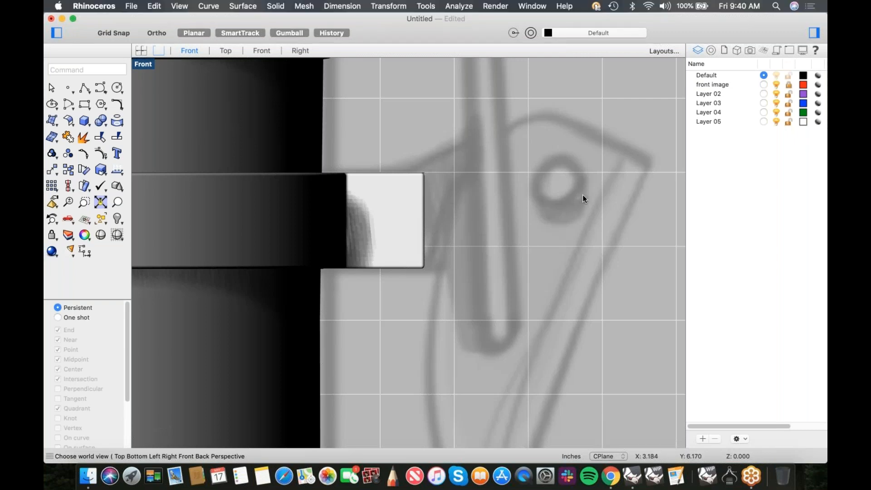
Try to stretch the end surfaces of the filleted short tabs outward along X over the latch sketch
left_click_drag(393, 139, 449, 309)
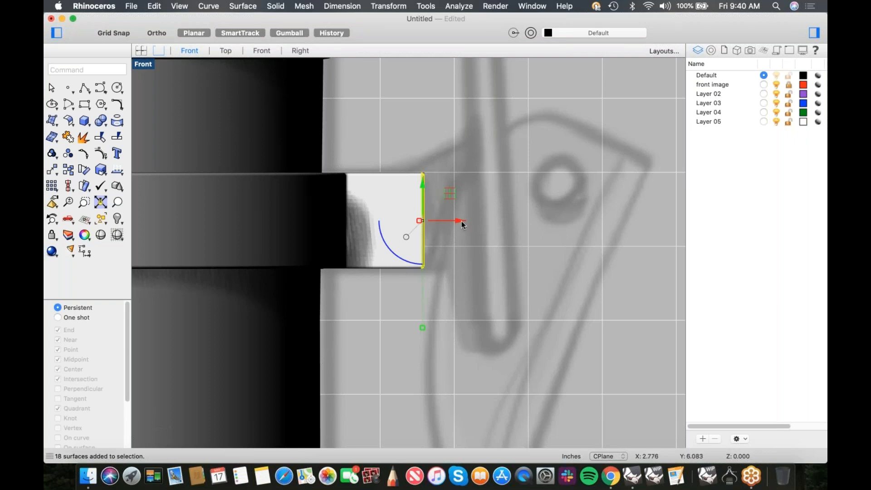
left_click_drag(460, 222, 638, 231)
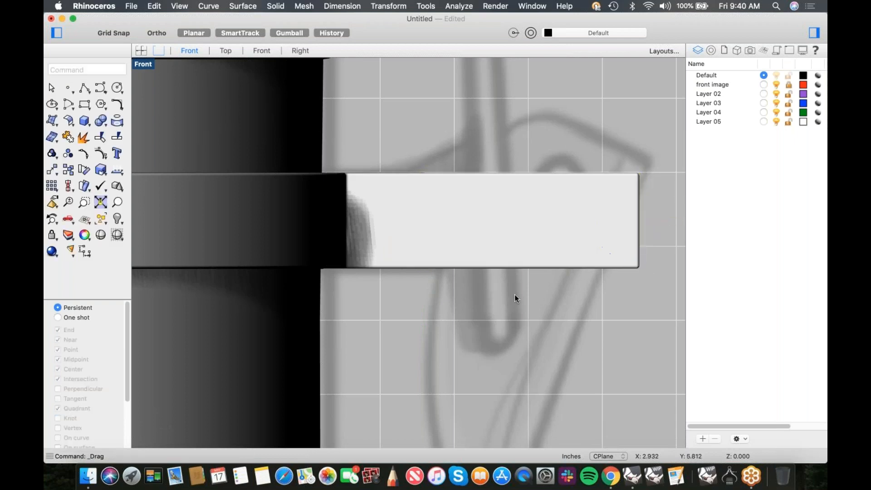
scroll(522, 279, "down", 3)
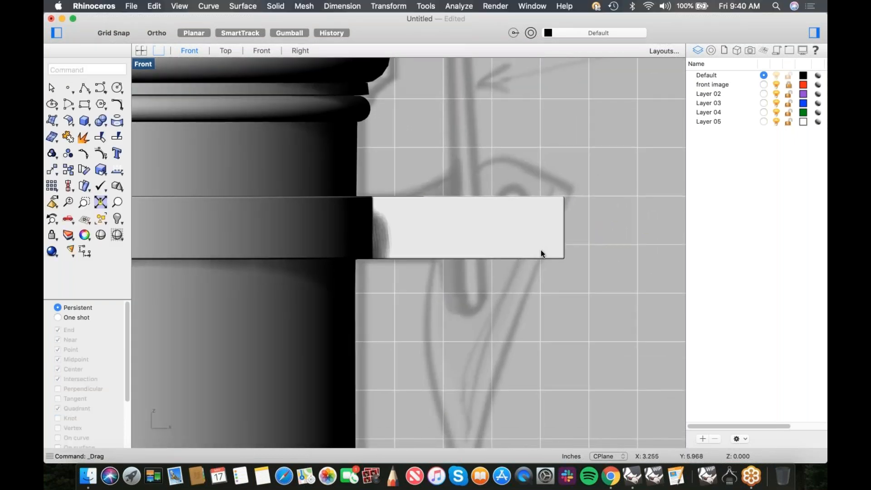
scroll(526, 221, "up", 2)
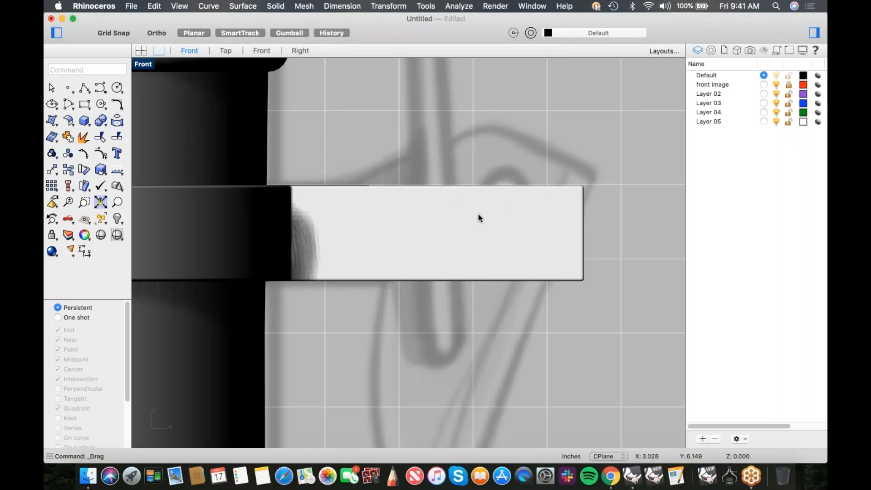
scroll(472, 233, "down", 5)
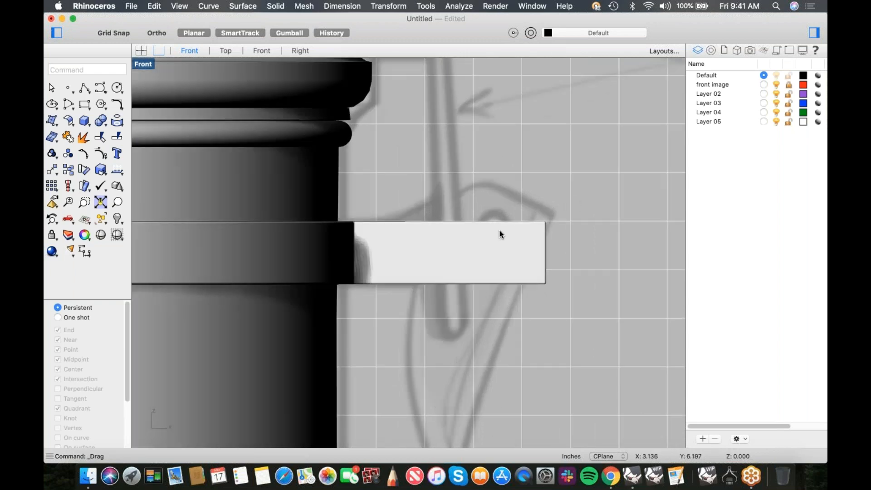
scroll(499, 233, "up", 5)
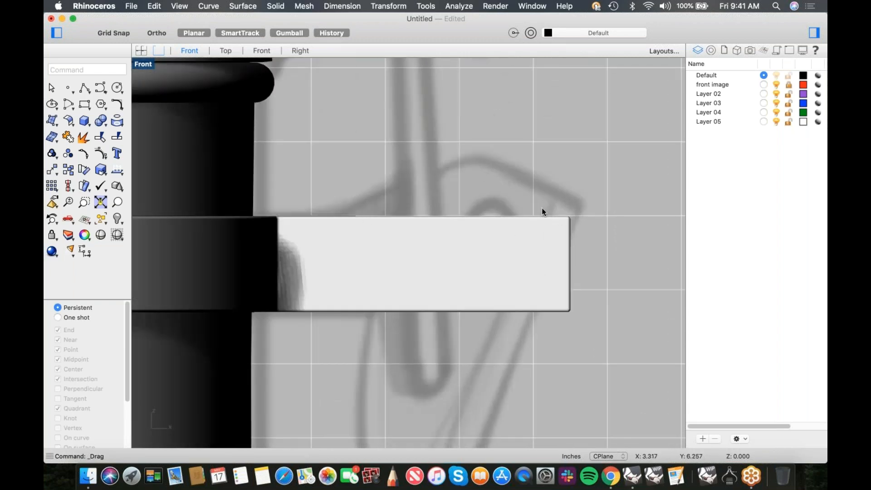
right_click_drag(491, 217, 517, 234)
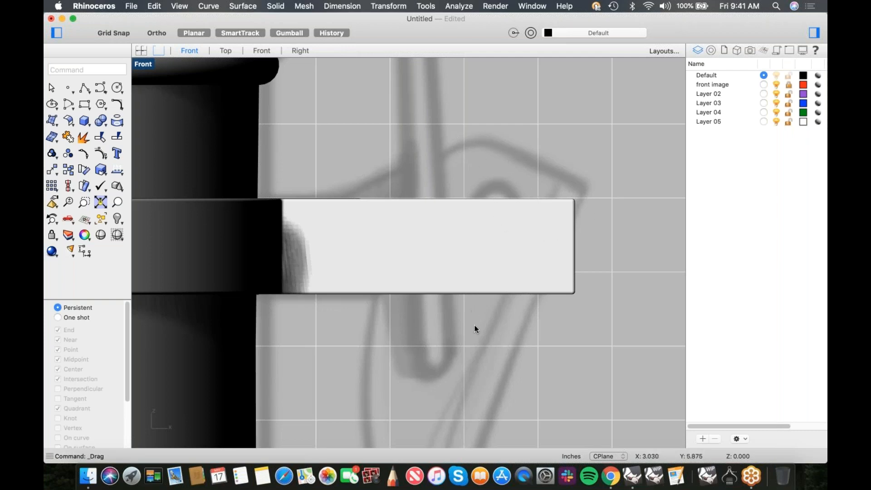
Undo the short tab stretch, the unhiding of the jar objects and the clamp's edge fillets
key("super+z")
key("super+z")
key("super+z")
Stretch the end faces of both unfilleted short tabs outward along X to near the outer edge of the latch sketch
right_click_drag(421, 291, 430, 274)
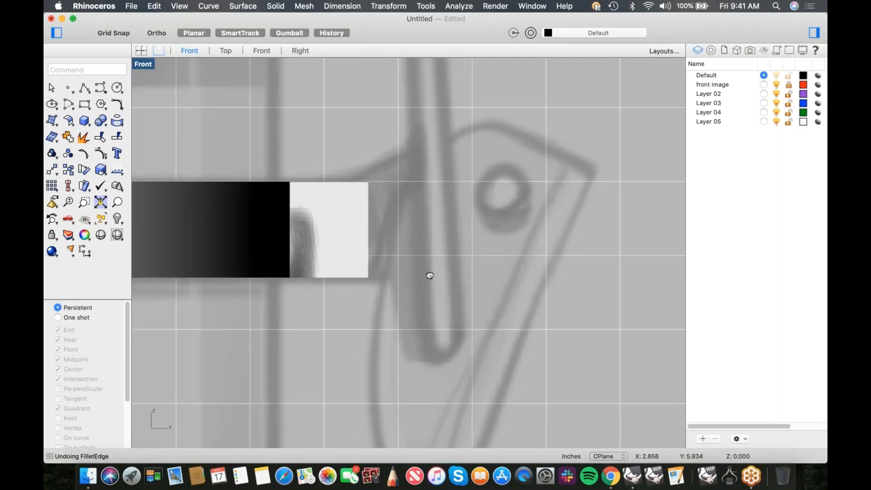
left_click(372, 226)
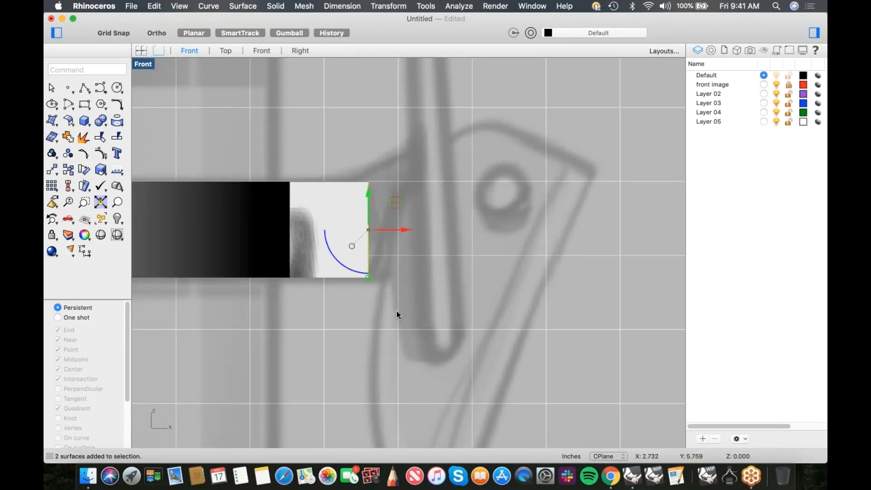
left_click_drag(405, 231, 553, 234)
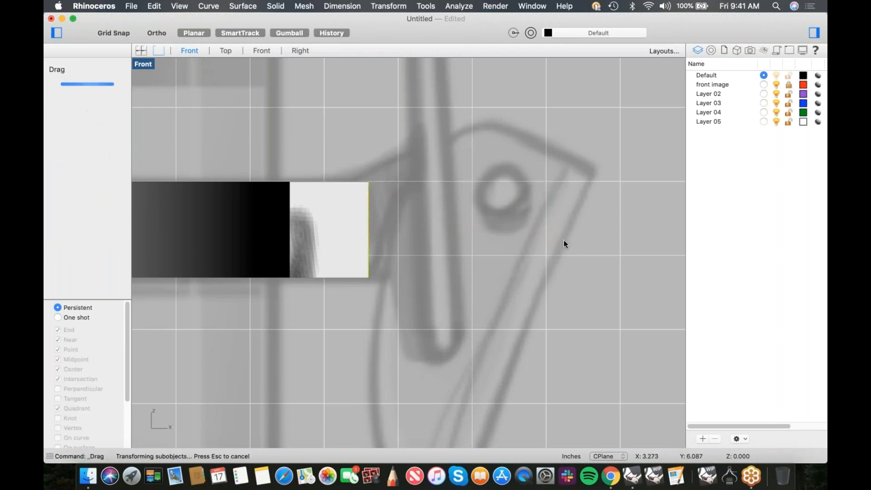
left_click_drag(546, 298, 590, 258)
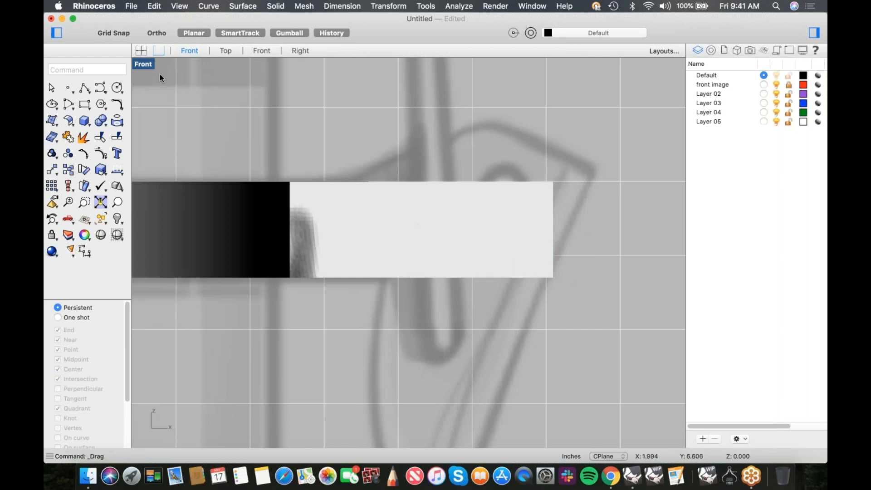
Set the front view to Shaded and move the bottom edges of both short tab ends inward so they slant like the sketch
left_click(146, 66)
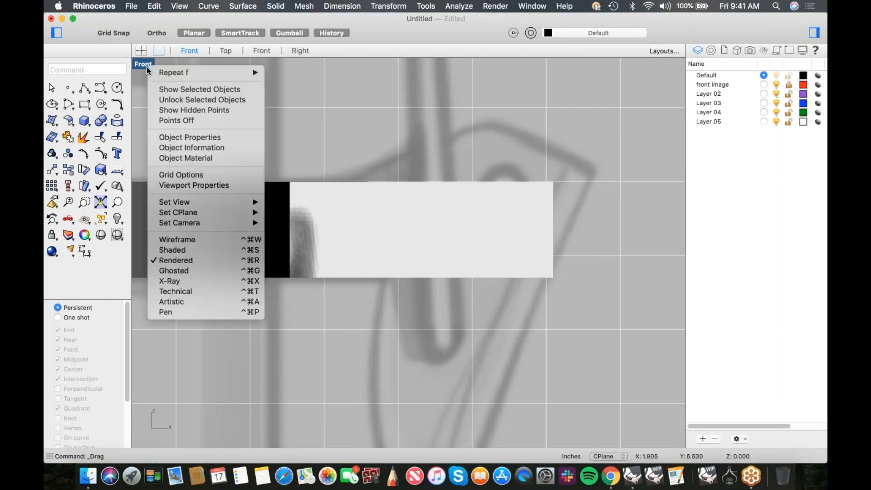
left_click(180, 250)
left_click_drag(531, 297, 622, 238, "shift+super")
left_click_drag(591, 278, 516, 270)
key("Escape")
scroll(492, 165, "up", 2)
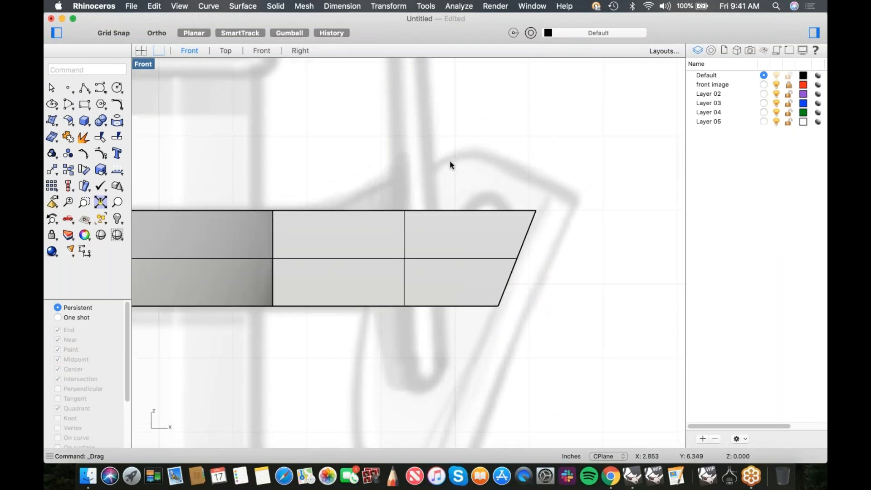
Draw a vertical line across the short tabs, shift it slightly toward the band and copy it about 0.446 inches outward along X
left_click(83, 89)
left_click(324, 206)
left_click(327, 330)
right_click(330, 331)
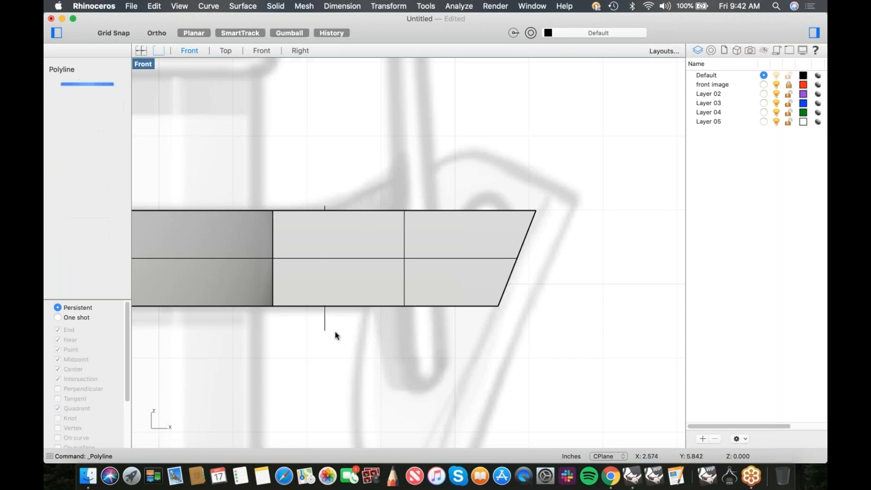
right_click(367, 336)
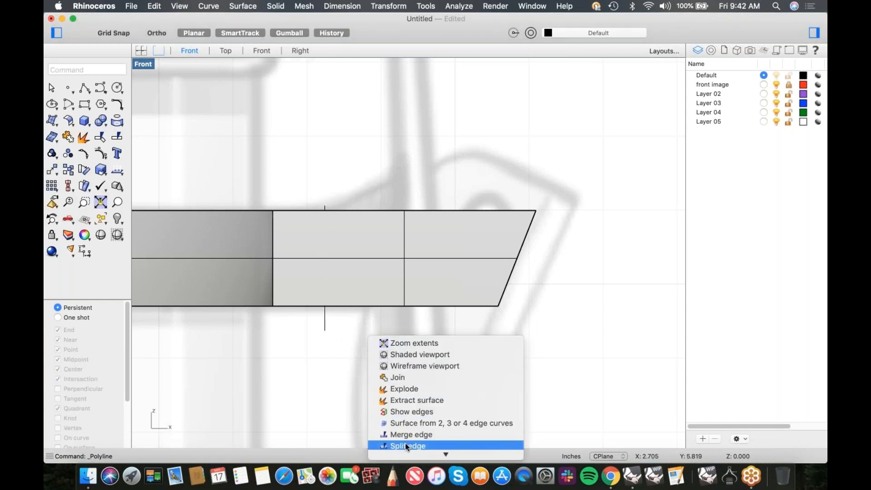
left_click(364, 424)
left_click(325, 313)
left_click_drag(351, 268, 445, 271)
left_click(372, 348)
left_click(447, 318)
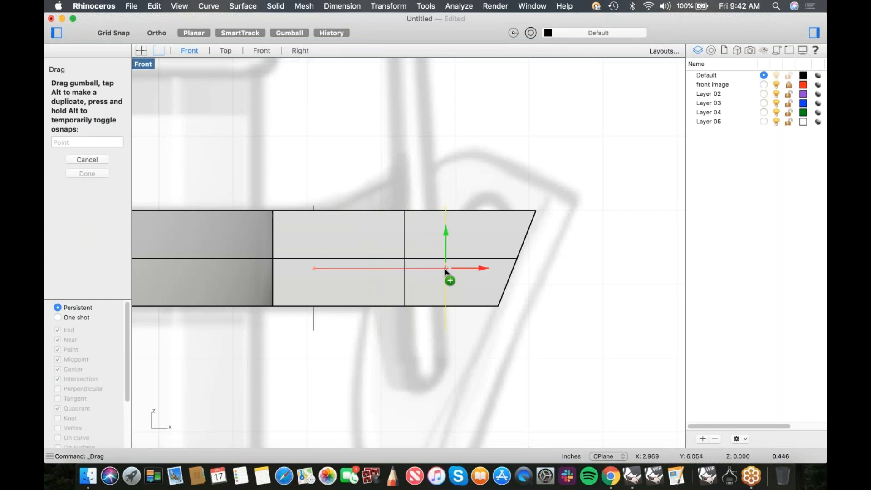
left_click(360, 334)
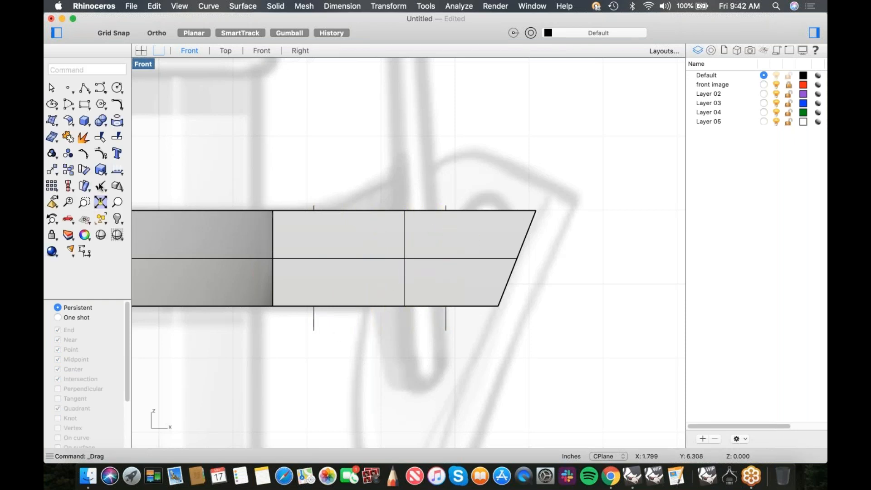
Split the two band halves' short tabs with both vertical lines and check the separate pieces by selecting them
left_click(117, 138)
left_click_drag(391, 181, 355, 335)
key("Return")
left_click_drag(468, 311, 313, 333)
key("Return")
left_click_drag(404, 174, 383, 316)
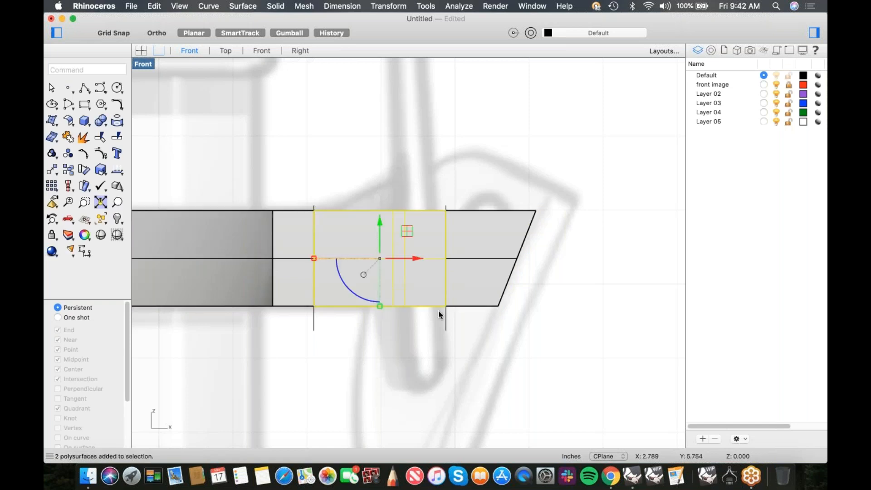
left_click_drag(544, 177, 502, 367)
left_click(527, 338)
Join the split tab pieces back onto their two band halves, keeping the new seams
left_click_drag(585, 188, 263, 312)
type("j")
key("Return")
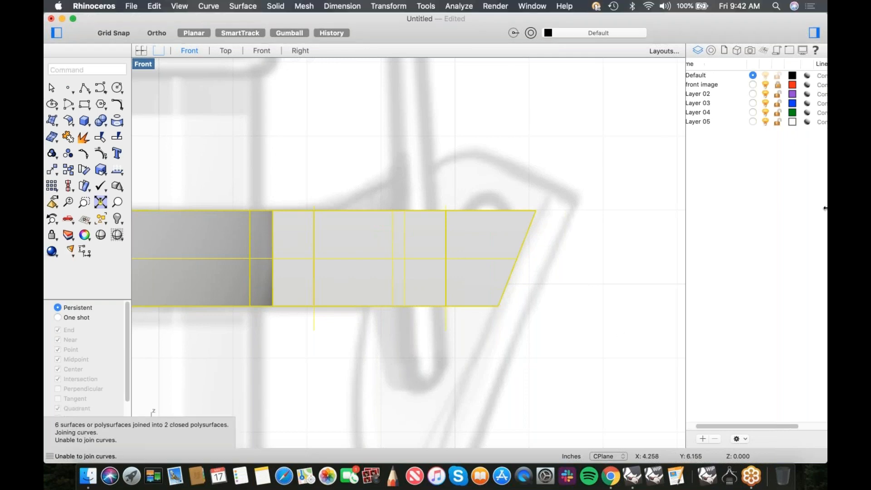
key("Escape")
Move the top edges at the outer seam of both short tabs up and outward to the peak of the latch sketch
type("p")
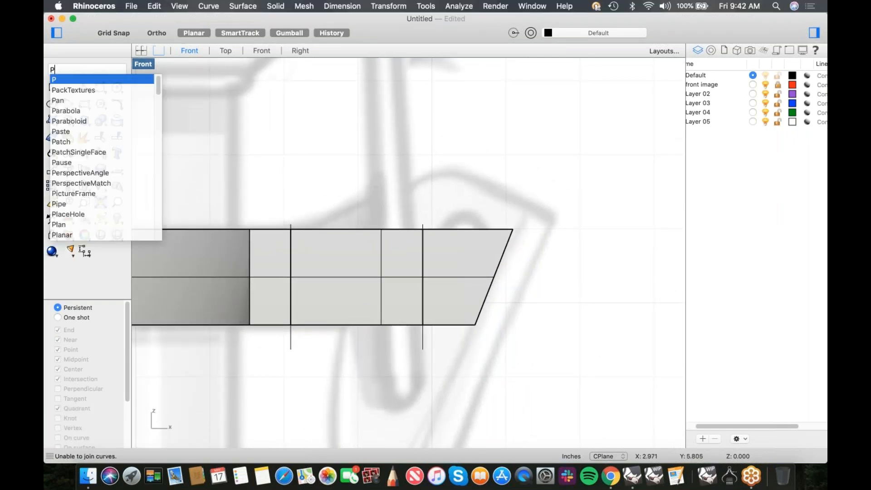
key("Return")
scroll(336, 254, "up", 10)
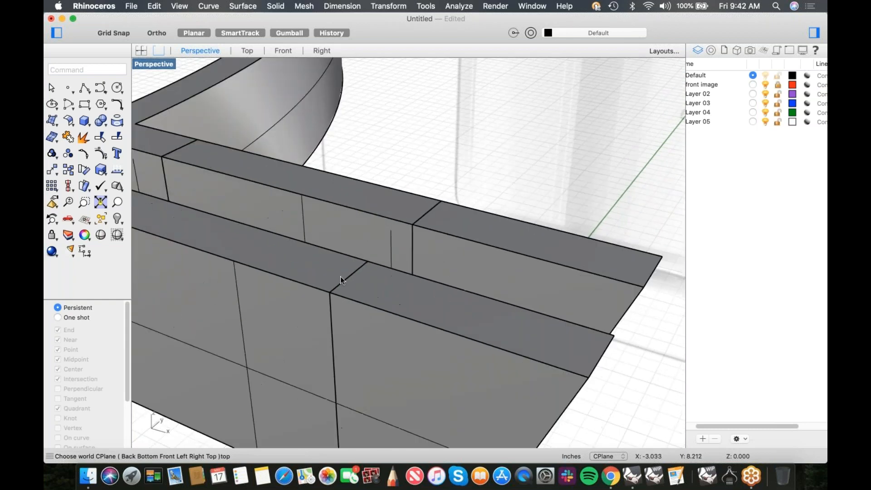
left_click(355, 274, "shift+super")
right_click_drag(407, 268, 423, 243)
type("f")
key("Return")
scroll(423, 242, "down", 8)
scroll(446, 243, "up", 5)
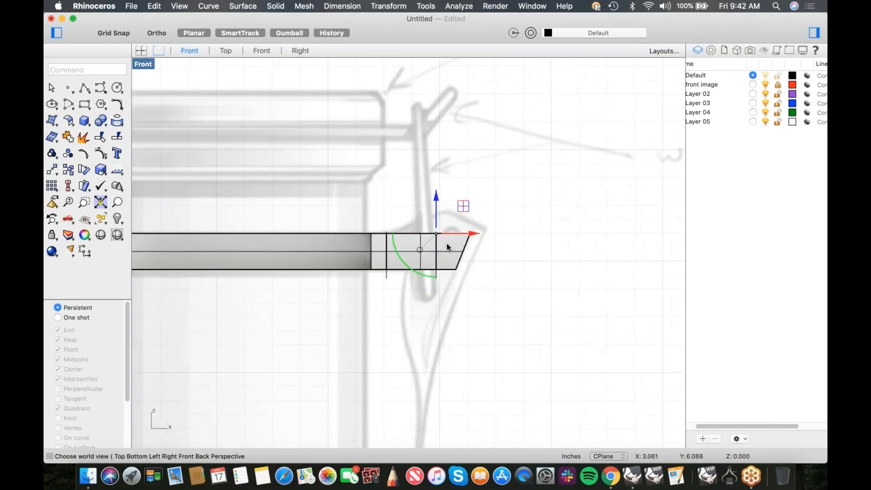
left_click_drag(422, 220, 452, 171)
left_click(520, 261)
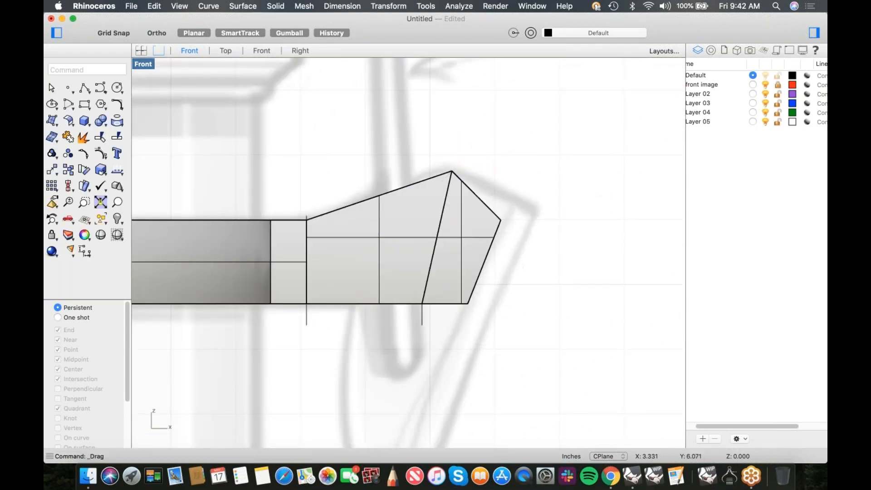
Move the upper outer corner edges of both short tabs toward the sketched latch corner and check the shape in perspective
right_click_drag(517, 265, 512, 278)
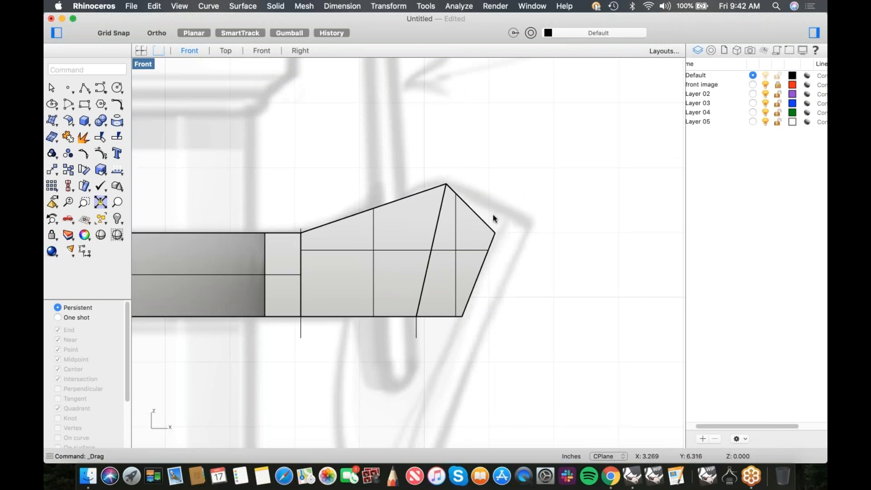
left_click_drag(485, 211, 517, 262)
left_click_drag(512, 205, 505, 212)
left_click(529, 265)
scroll(502, 268, "down", 4)
right_click_drag(505, 268, 336, 316)
type("p")
key("Return")
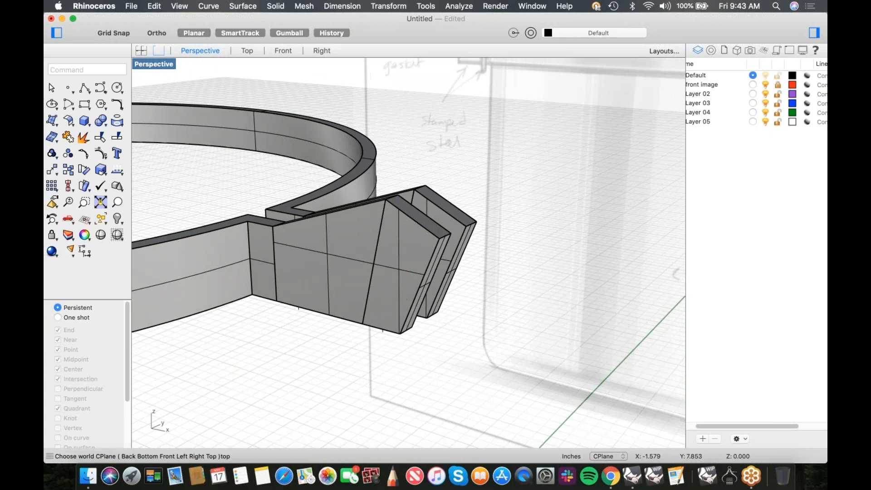
Merge all coplanar faces of the two clamp band halves to remove the extra seams on the tabs
left_click(350, 265)
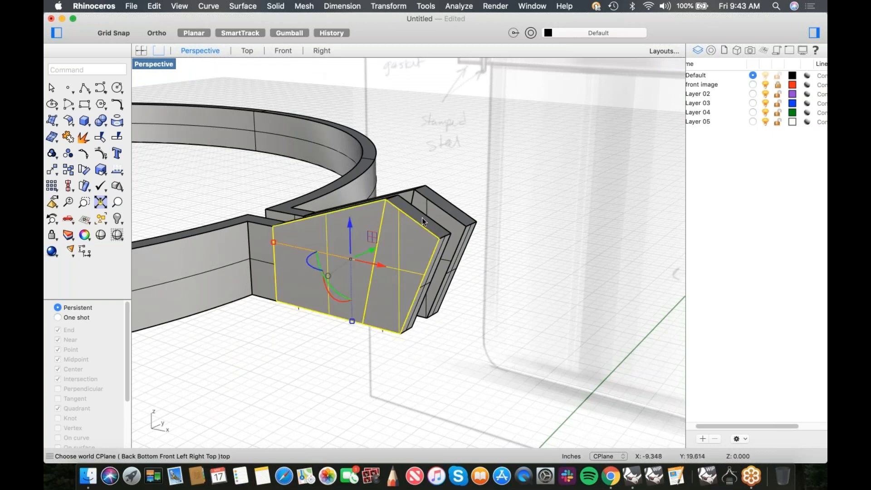
left_click(469, 196)
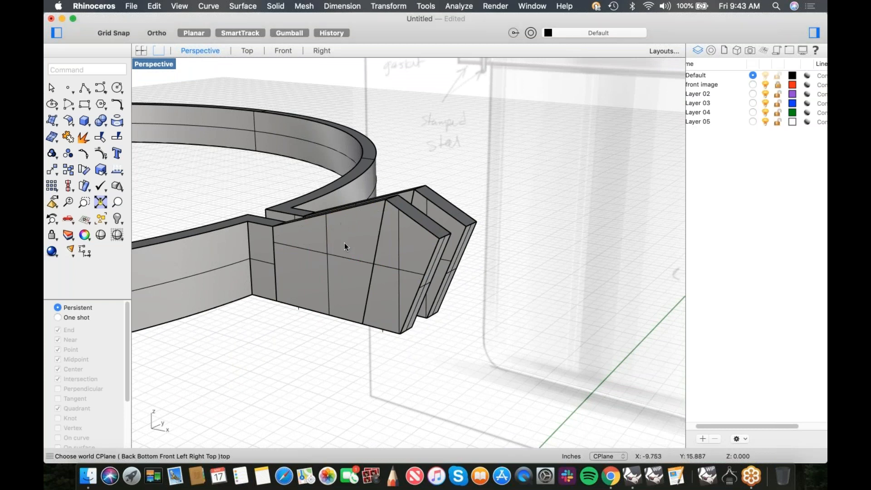
left_click_drag(502, 199, 402, 251)
type("Mergeallface")
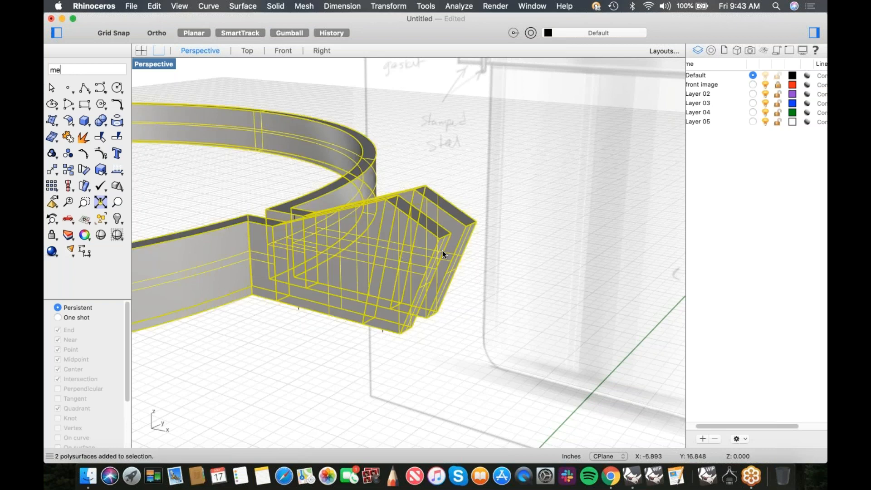
type("s")
key("Return")
right_click_drag(385, 225, 421, 280)
scroll(443, 276, "down", 3)
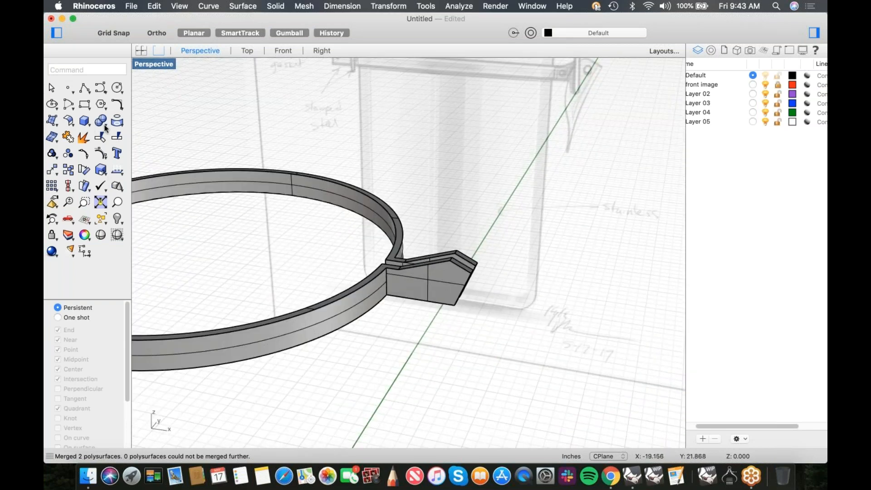
Fillet all edges of both clamp band halves with a 0.01 inch radius
left_click(118, 134)
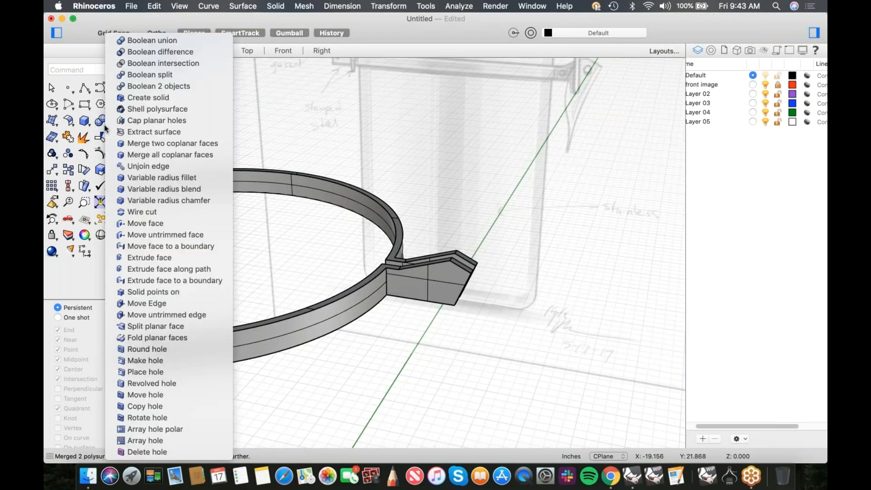
left_click(168, 177)
scroll(374, 268, "down", 3)
left_click_drag(230, 181, 590, 375)
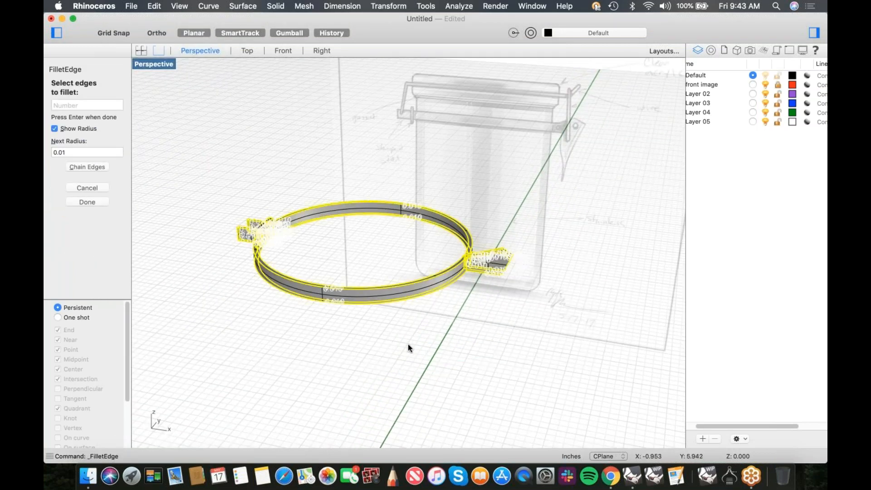
key("Return")
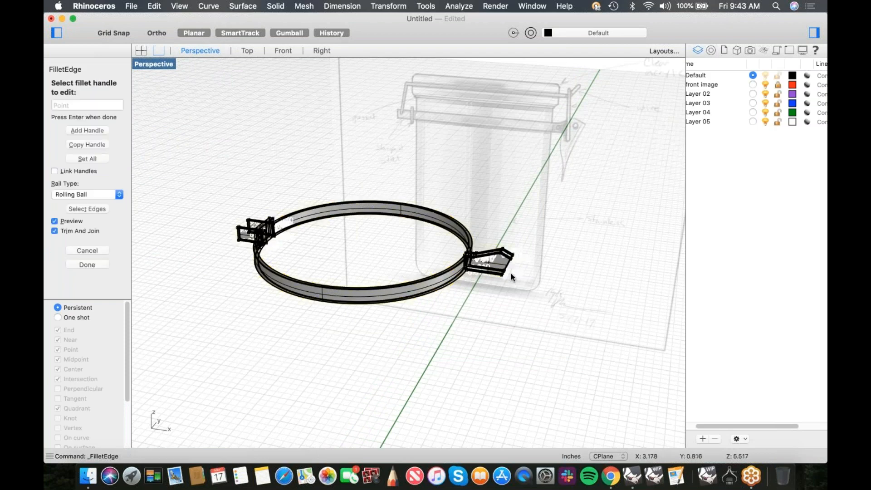
scroll(517, 268, "up", 4)
key("Return")
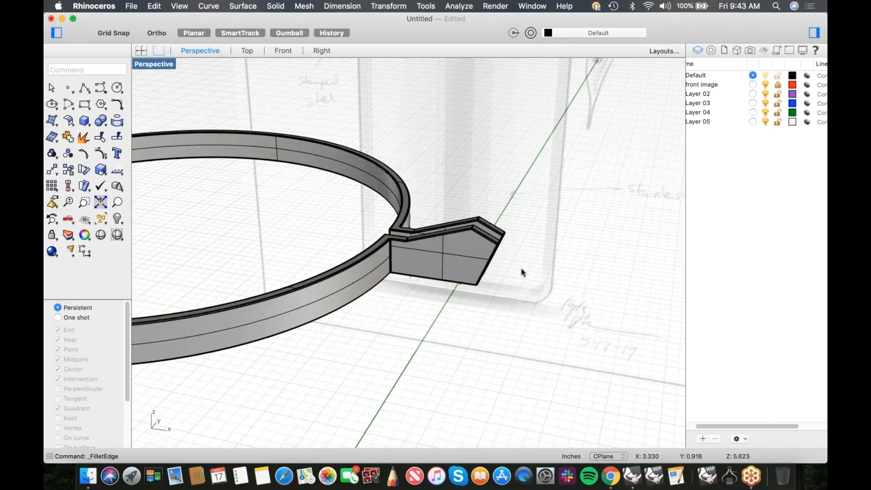
Switch the perspective view to Rendered display and inspect the band's filleted edges and bracket from several angles
left_click(144, 64)
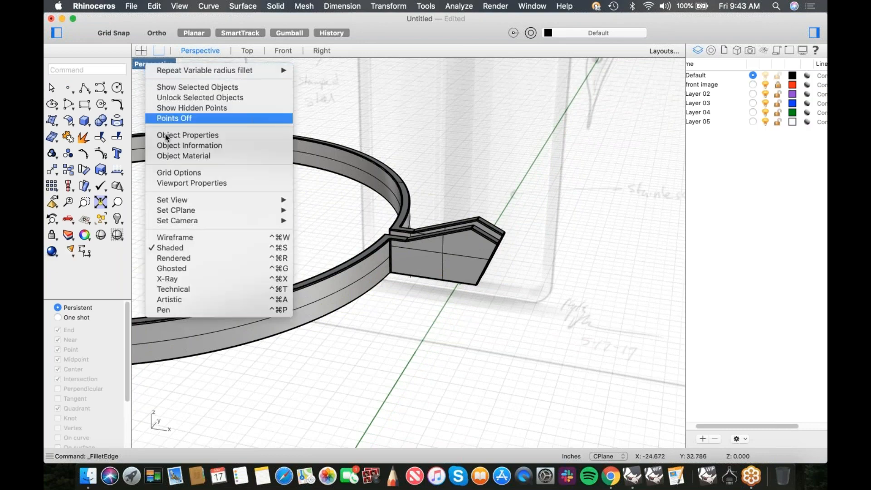
left_click(168, 257)
scroll(475, 239, "up", 10)
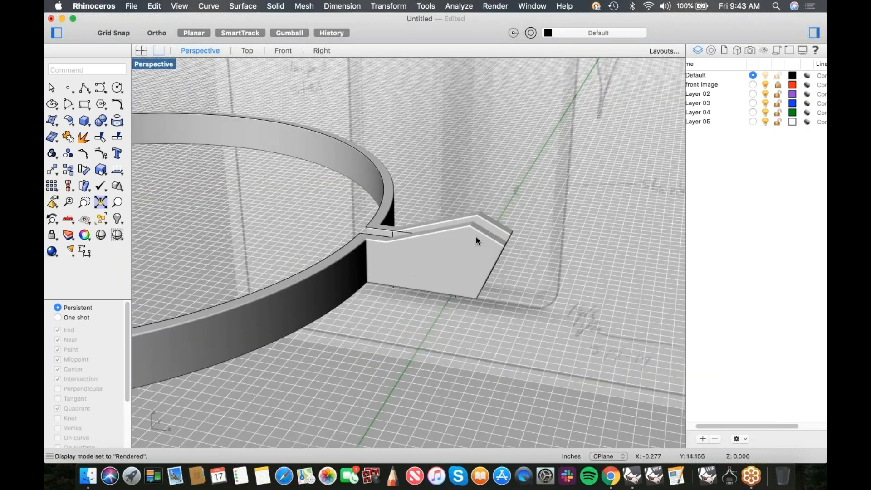
scroll(460, 233, "down", 7)
right_click_drag(458, 233, 405, 247)
scroll(368, 238, "up", 3)
scroll(369, 238, "up", 4)
scroll(376, 236, "down", 10)
scroll(410, 251, "down", 3)
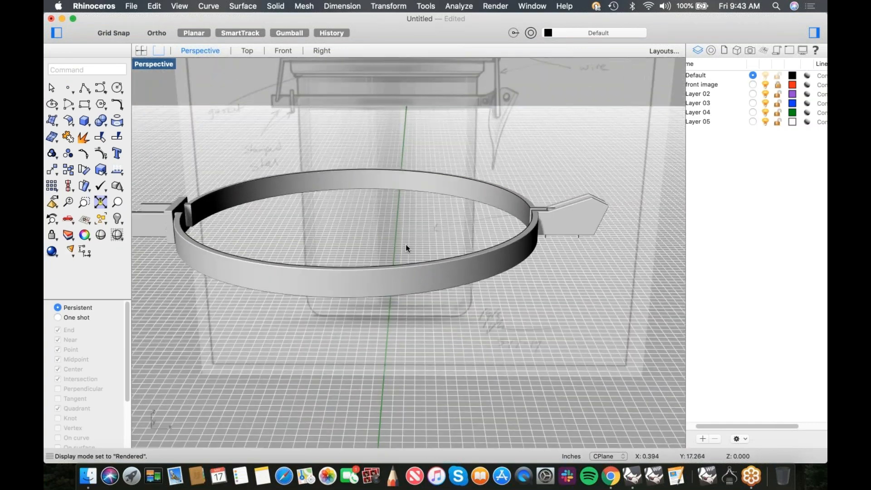
Show the hidden jar and lid, and compare the band, lid groove and sketched wire in the front view
key("ctrl+alt+h")
right_click_drag(498, 264, 507, 297)
scroll(497, 285, "down", 5)
key("ctrl+super+f")
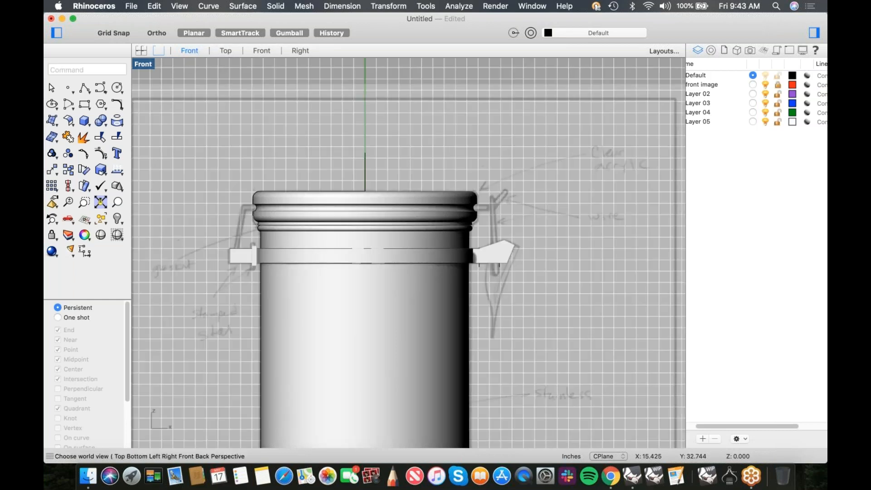
scroll(489, 288, "up", 5)
scroll(449, 229, "down", 8)
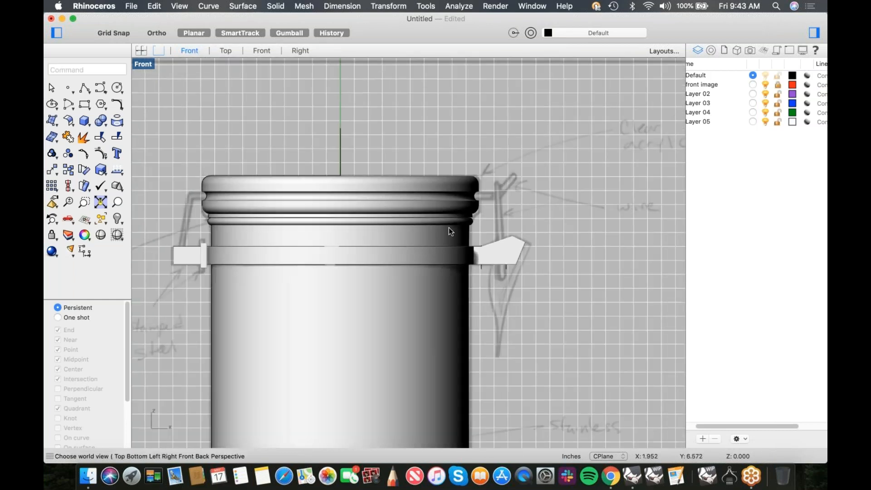
scroll(449, 229, "up", 3)
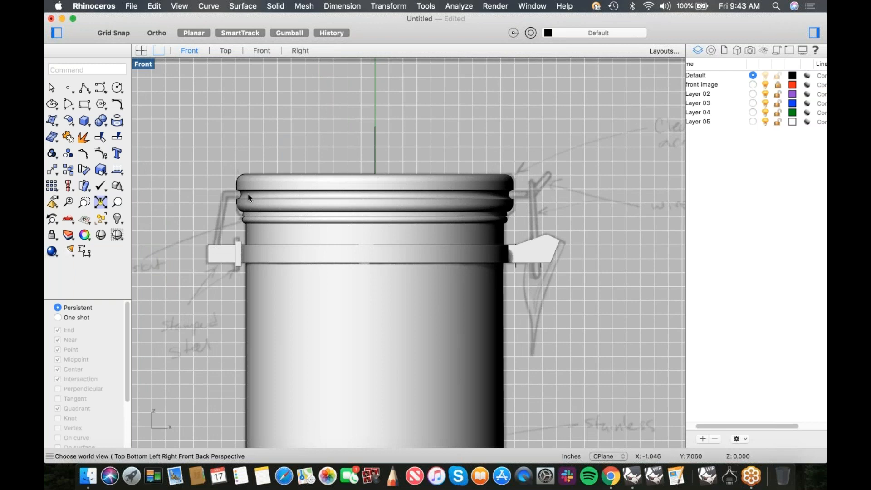
scroll(248, 194, "up", 5)
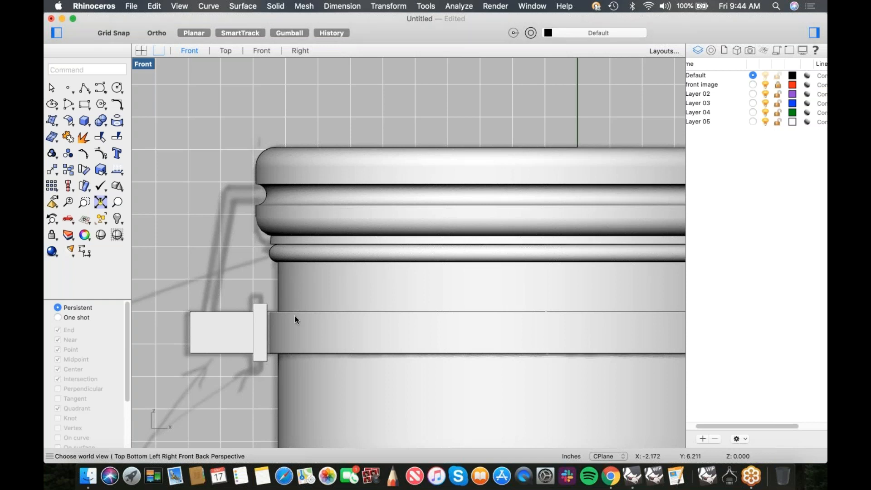
scroll(295, 320, "down", 5)
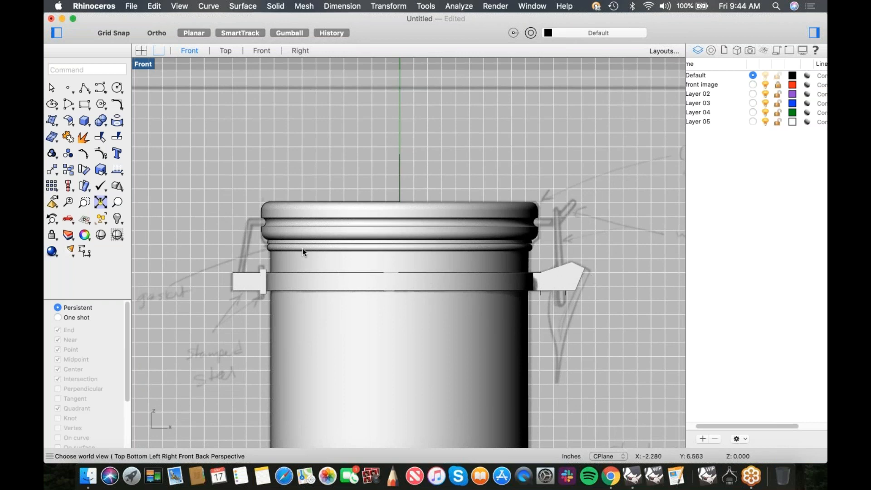
scroll(309, 240, "up", 6)
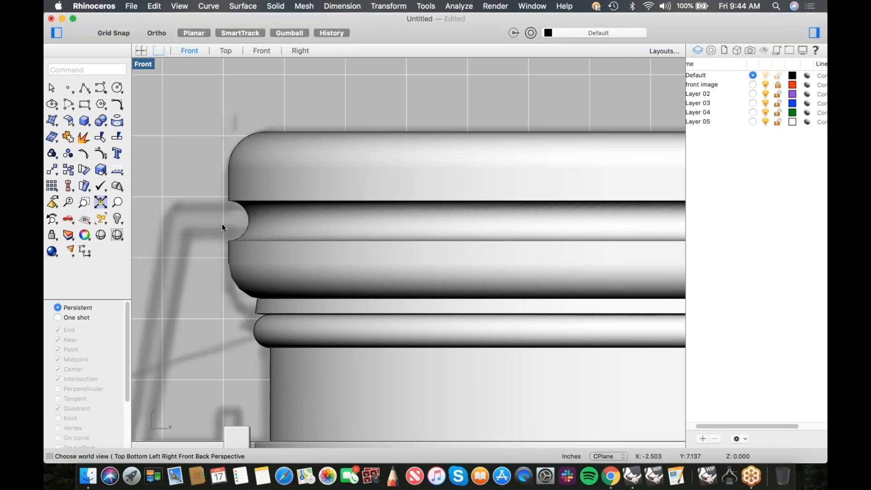
scroll(273, 313, "down", 4)
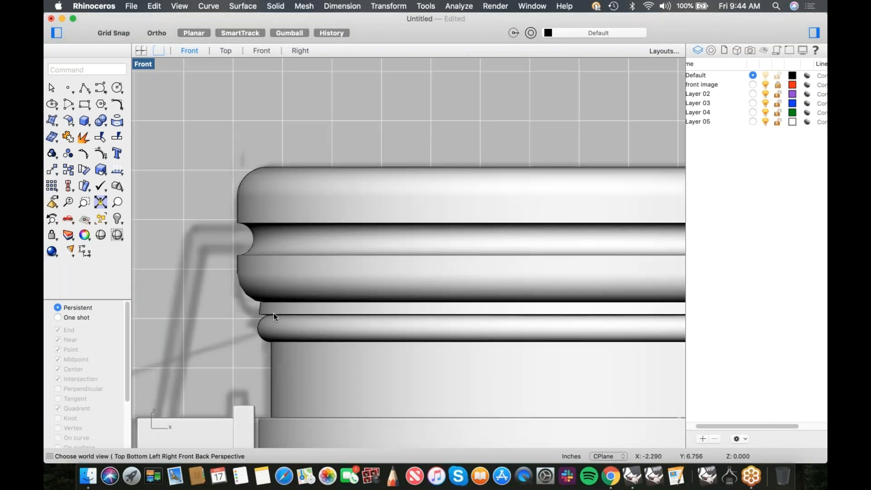
scroll(271, 330, "up", 5)
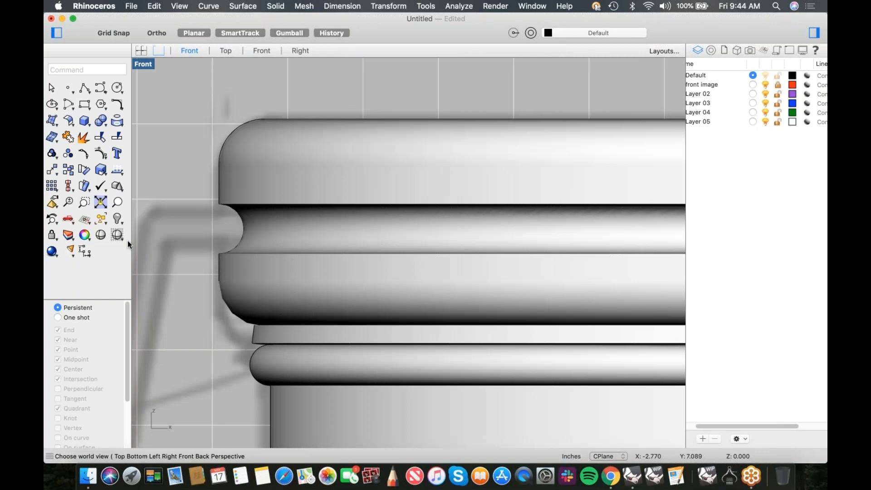
Extract the U-direction isocurve running around the deepest point of the lid's wire groove
left_click(120, 123)
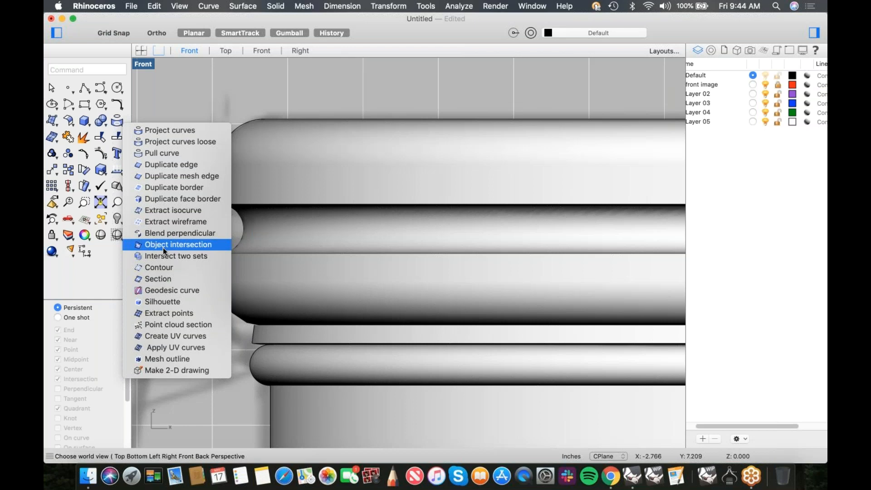
left_click(165, 210)
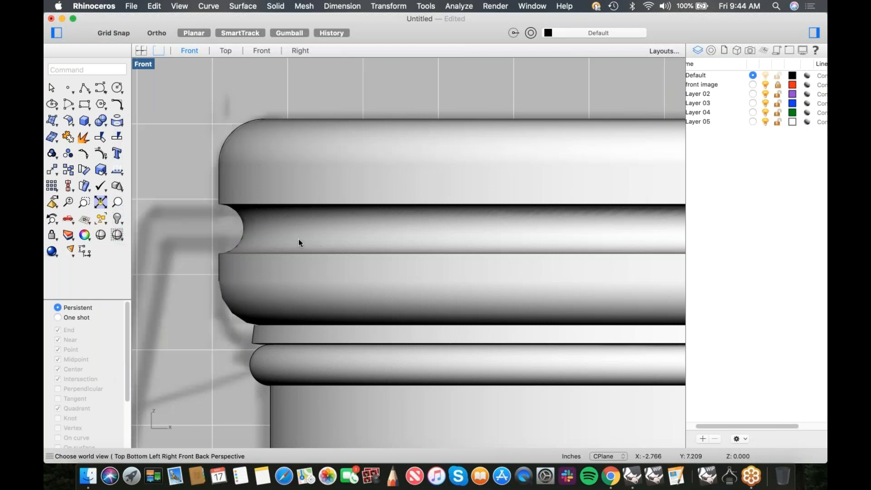
left_click(291, 239)
left_click(334, 255)
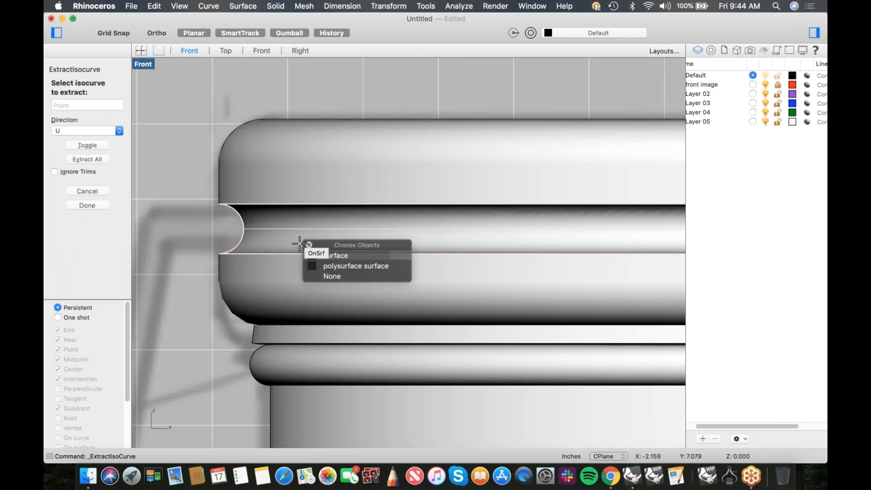
left_click(244, 227)
key("Return")
Isolate the extracted groove curve by hiding all other objects, leaving the sketch as reference
scroll(243, 227, "down", 5)
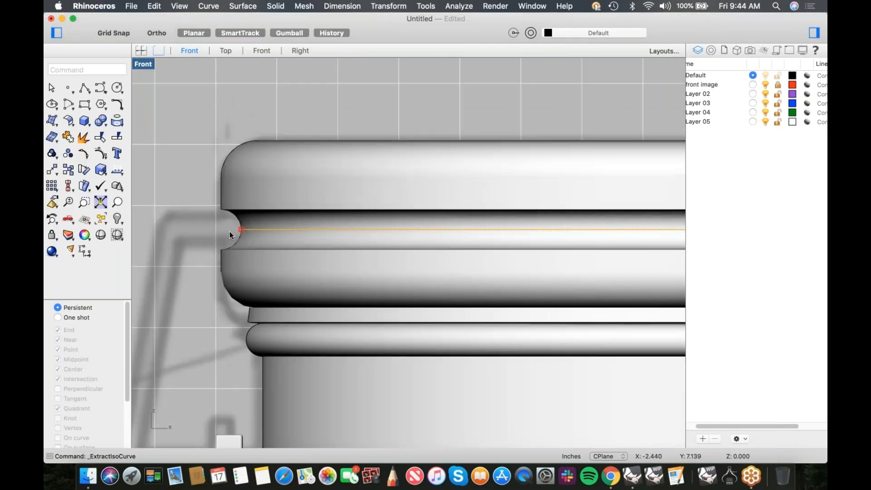
type("ih")
key("Return")
right_click_drag(264, 230, 282, 227)
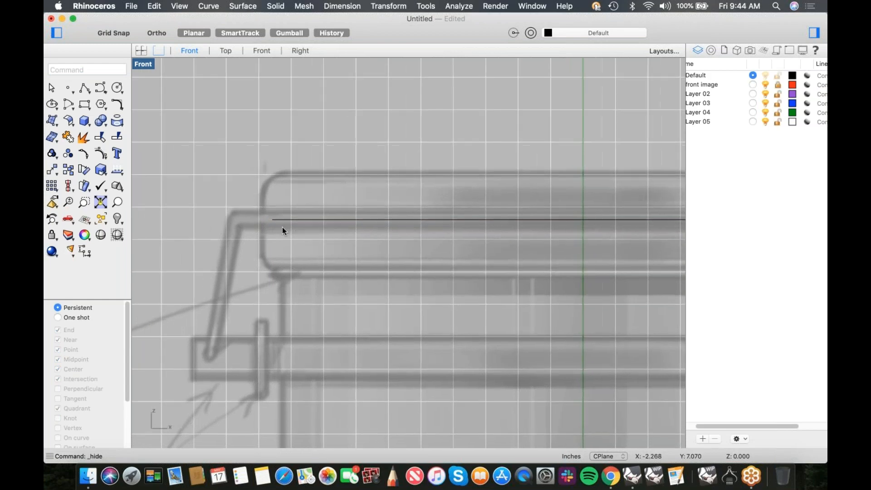
Draw a polyline from the groove curve's hinge-side end straight outward and about 1.06 inches down the slanted sketched wire to its pivot
scroll(272, 224, "up", 5)
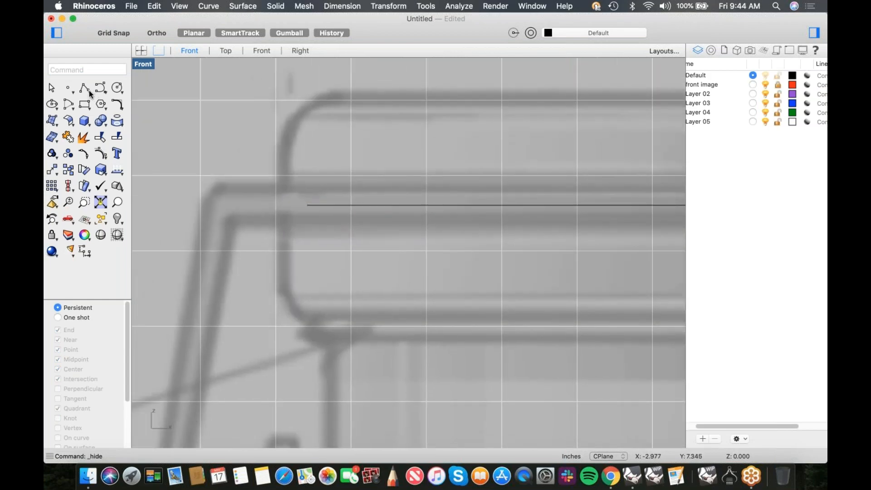
left_click(88, 90)
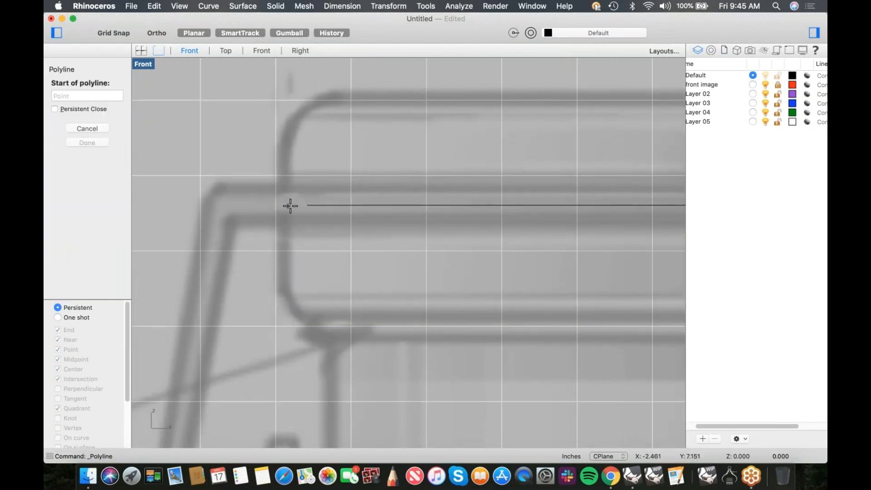
left_click(307, 204)
key("shift")
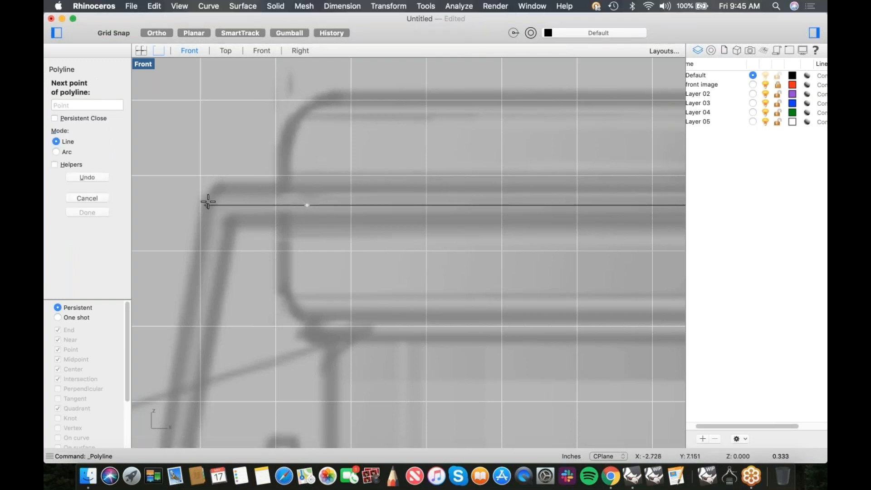
left_click(222, 204)
scroll(225, 204, "down", 3)
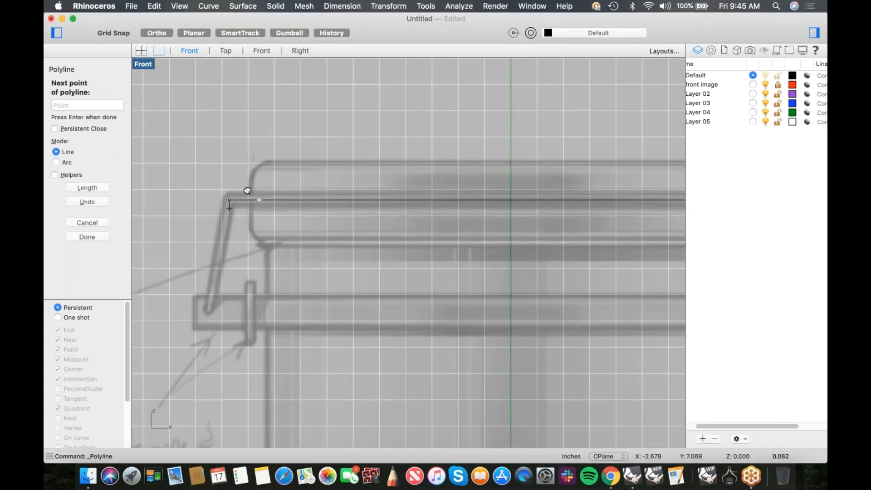
scroll(231, 236, "up", 5)
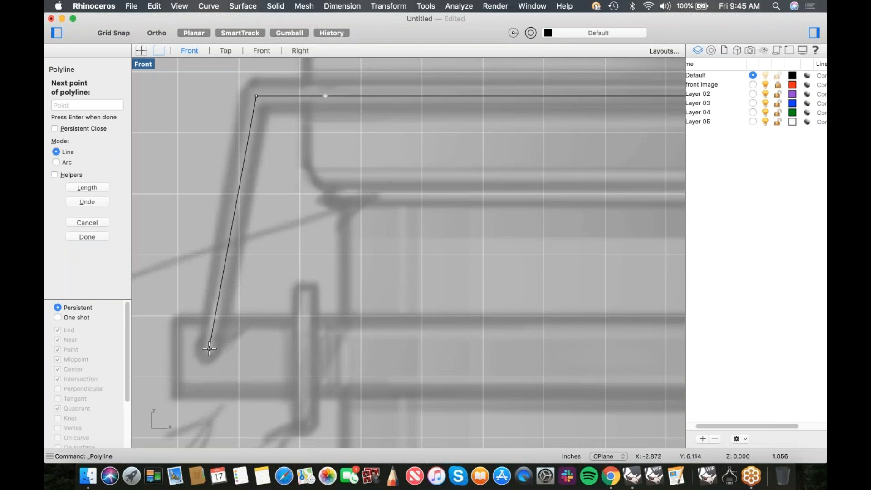
left_click(209, 348)
scroll(215, 344, "down", 6)
key("Return")
Draw a polyline from the groove curve's latch-side end straight outward and up along the sketched wire's angled tip
right_click_drag(441, 261, 75, 281)
right_click_drag(625, 242, 330, 235)
scroll(378, 229, "up", 6)
right_click(424, 205)
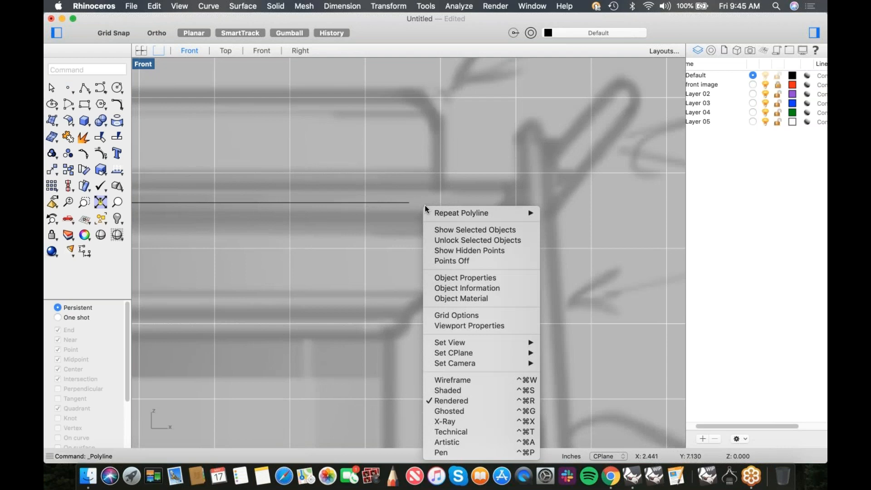
left_click(448, 213)
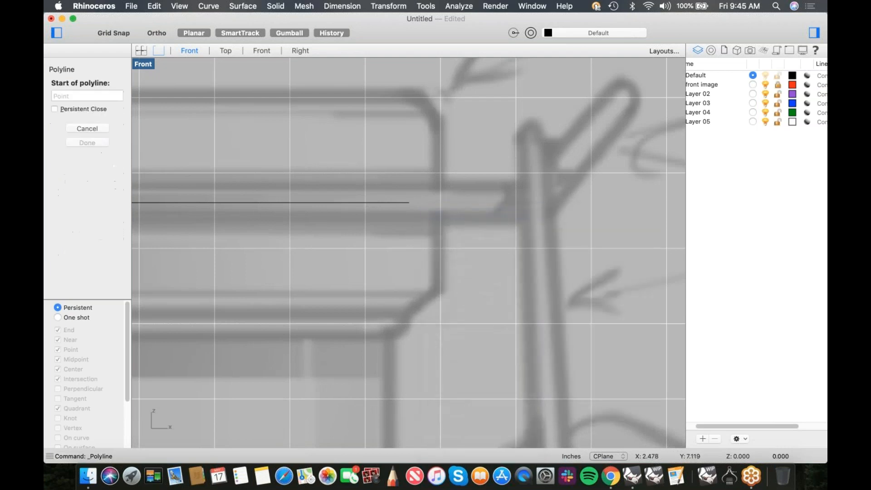
left_click(409, 202)
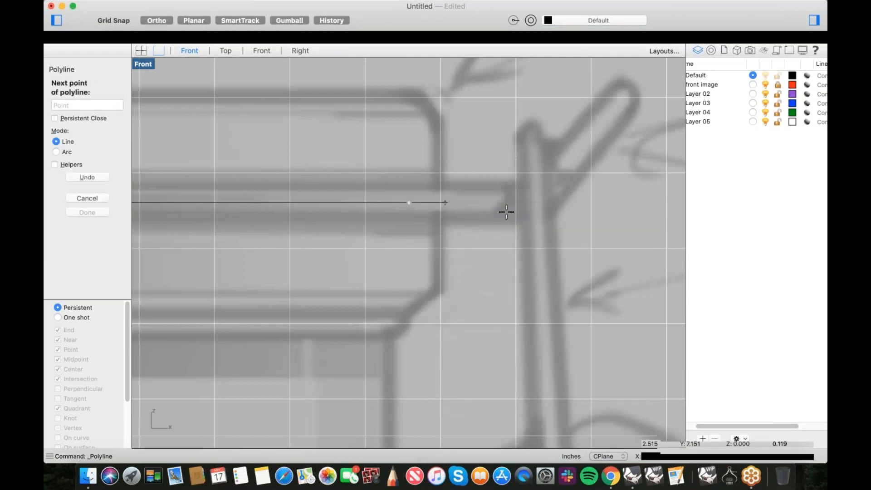
left_click(532, 209, "shift")
left_click(628, 92)
key("Return")
Select the hinge-side and latch-side wire polylines together and show all hidden objects
scroll(502, 178, "down", 5)
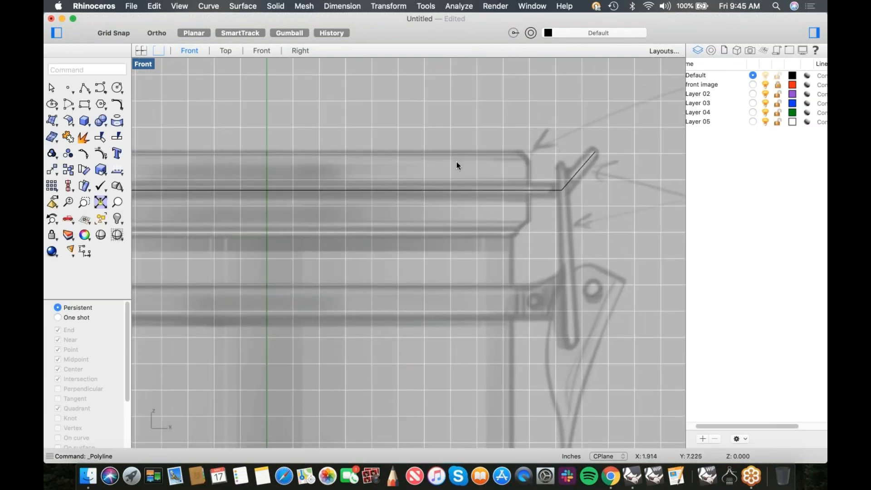
type("4")
key("Return")
scroll(292, 226, "up", 5)
right_click_drag(263, 230, 371, 249)
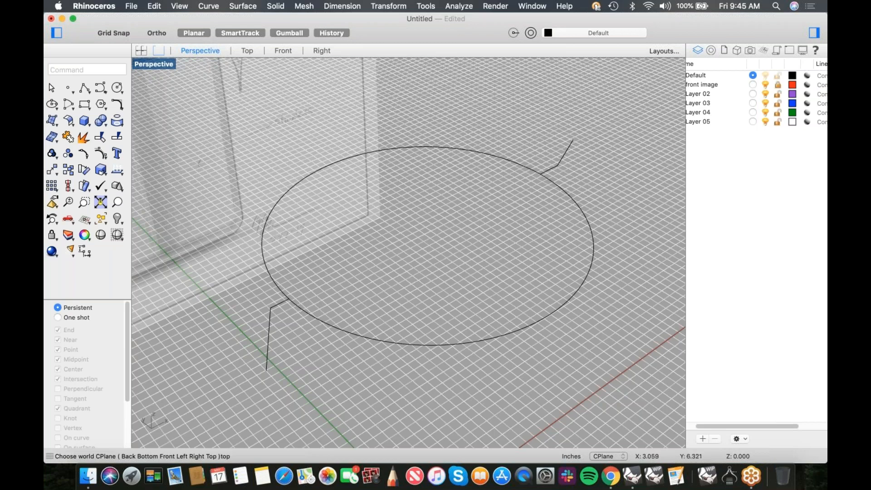
right_click_drag(319, 305, 282, 298)
left_click(279, 294)
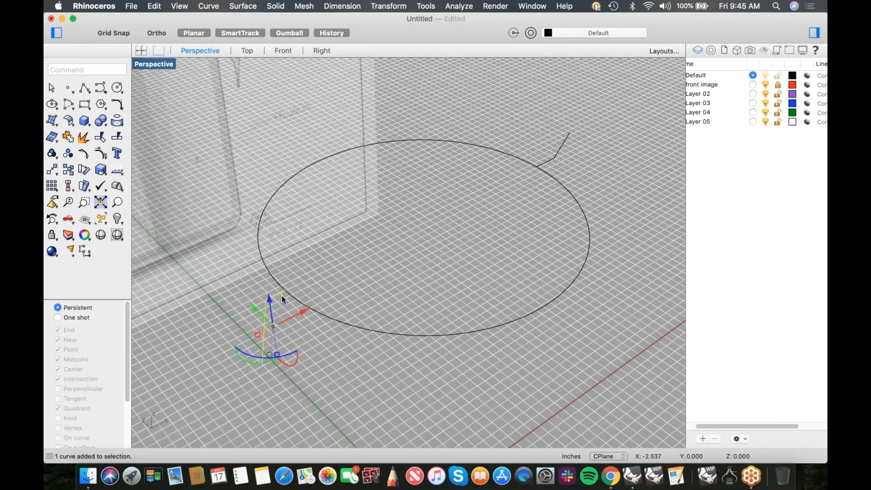
scroll(290, 308, "up", 3)
left_click(661, 93, "shift")
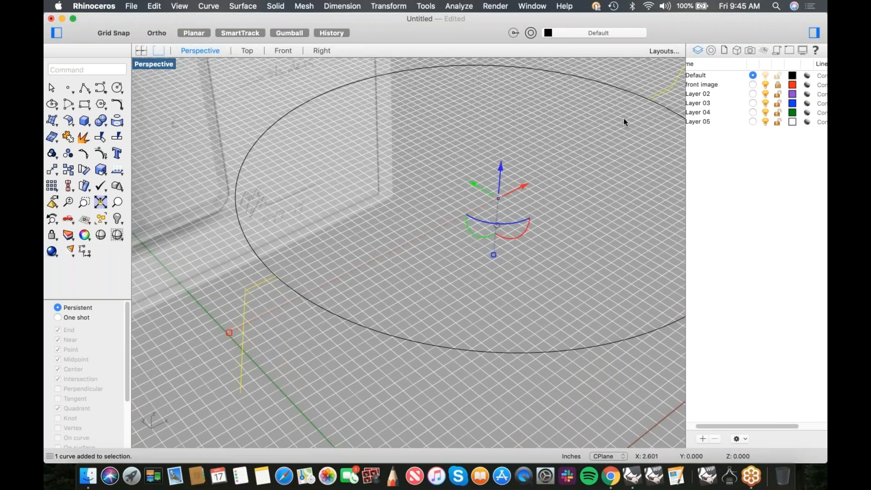
scroll(424, 211, "down", 4)
type("show")
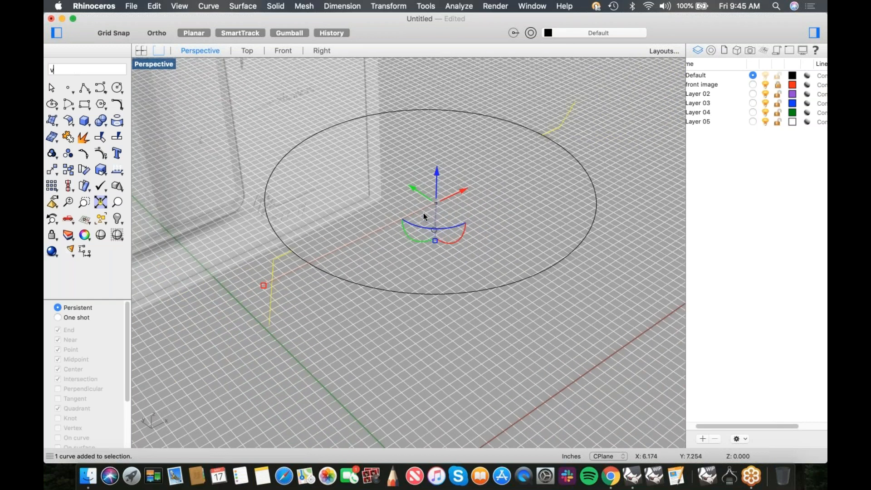
key("Return")
key("super+1")
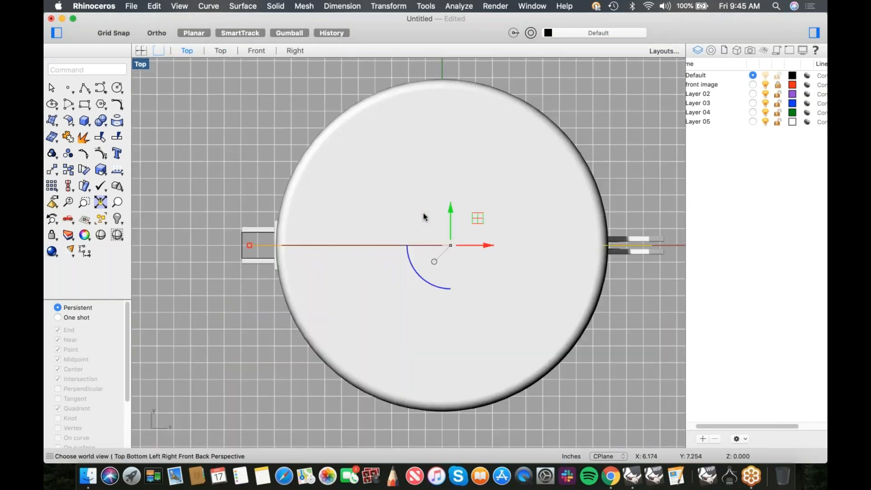
Move both selected wire polylines in negative Y, off the centre axis to just outside the hinge bracket's near arm
scroll(299, 254, "up", 4)
right_click_drag(302, 267, 305, 220)
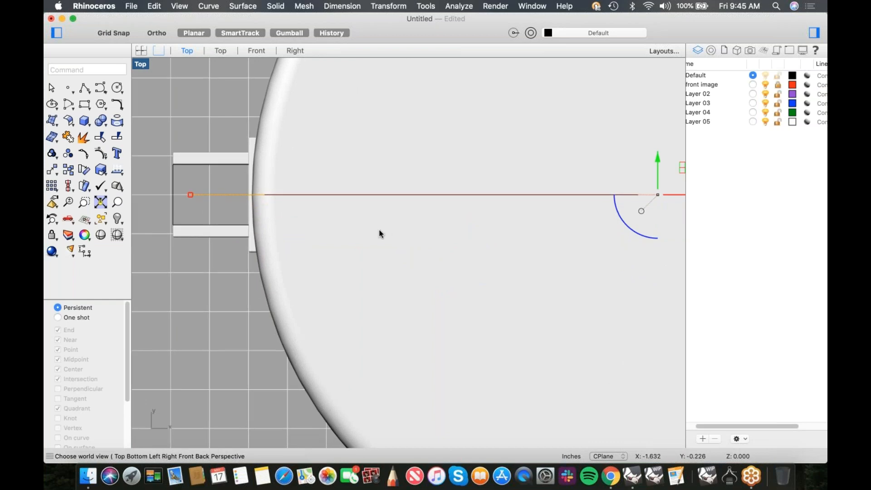
scroll(380, 230, "down", 4)
left_click_drag(561, 177, 560, 238)
scroll(254, 244, "up", 3)
Draw a polyline from the hinge-side wire's outer end straight inward across the bracket arm as the pivot pin
left_click(260, 247)
left_click(84, 88)
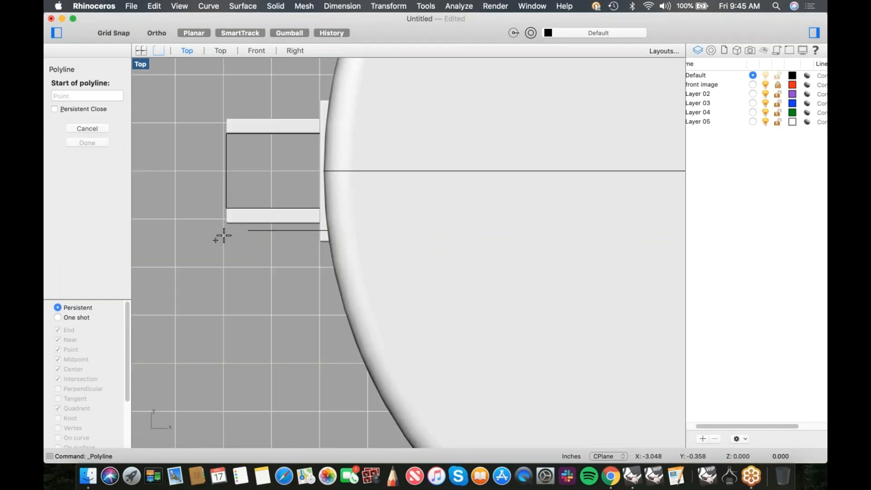
scroll(227, 236, "up", 2)
left_click(264, 229)
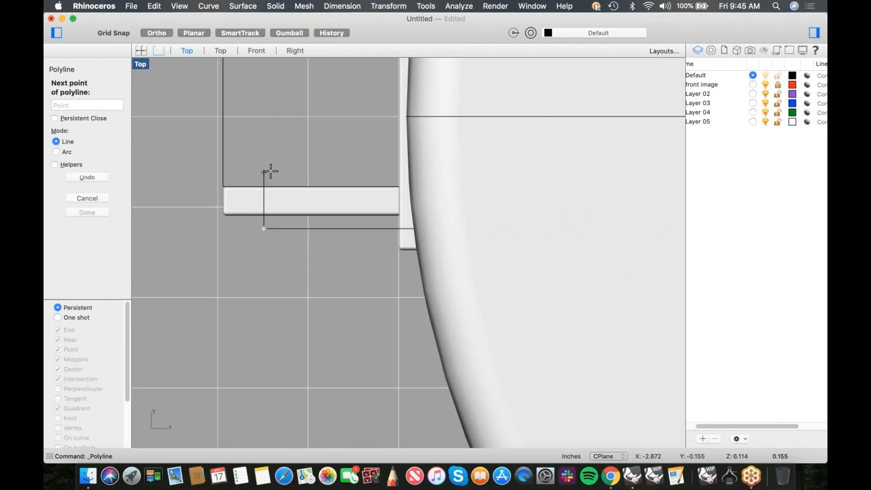
left_click(267, 156)
key("Return")
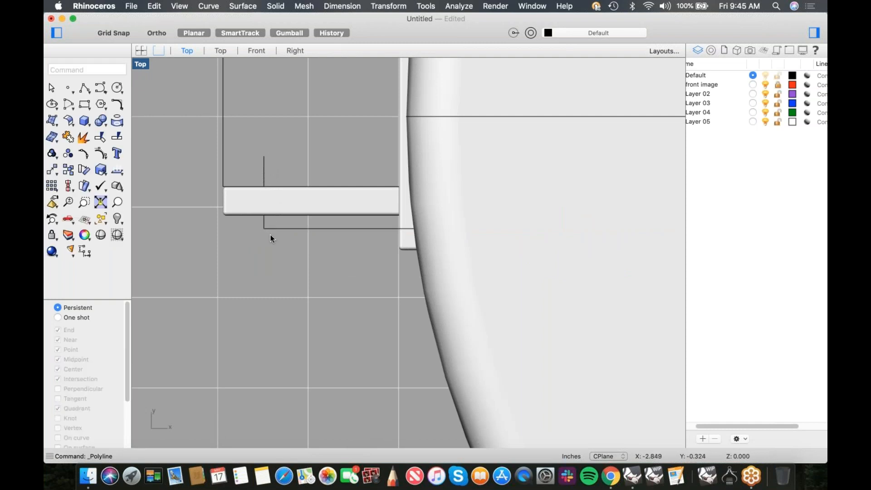
scroll(268, 241, "down", 4)
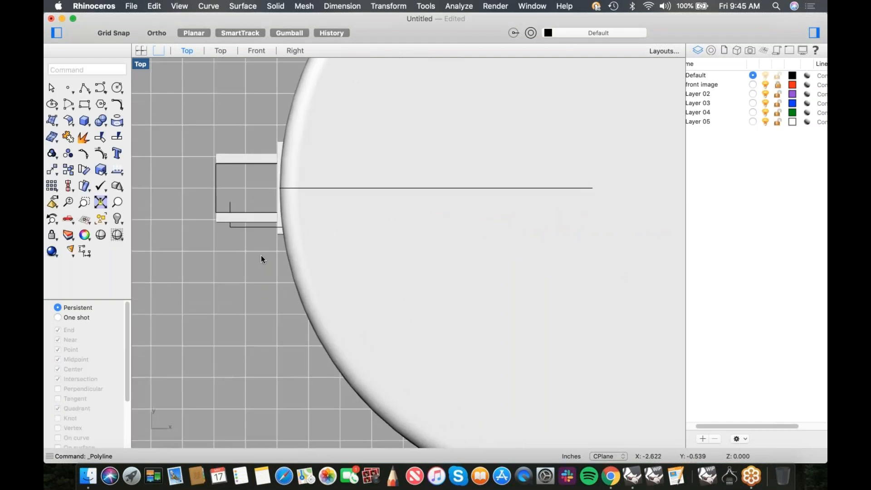
Move the latch-side wire polyline slightly toward the centre axis, closer to the latch plates
key("ctrl+super+p")
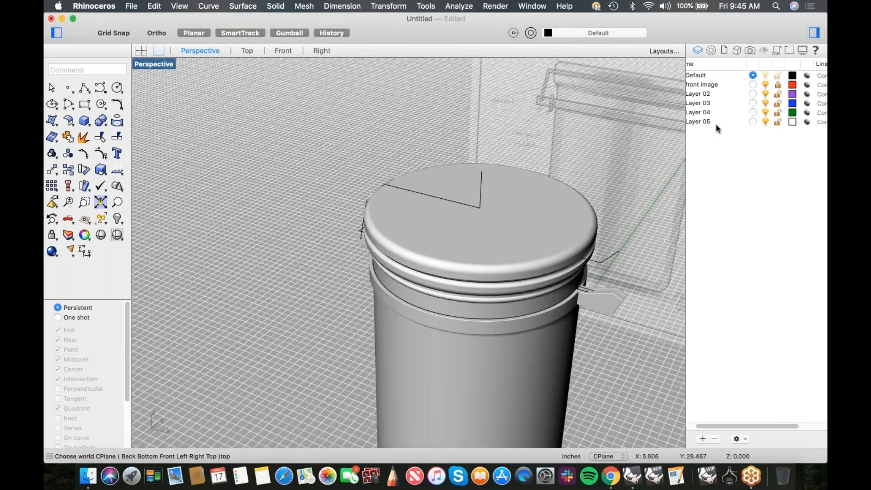
right_click_drag(523, 183, 414, 175, "shift")
key("ctrl+super+t")
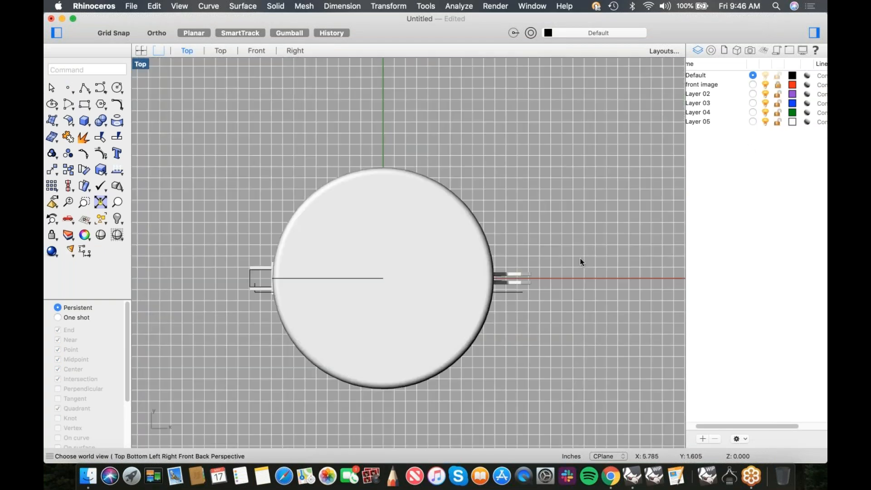
scroll(495, 296, "up", 6)
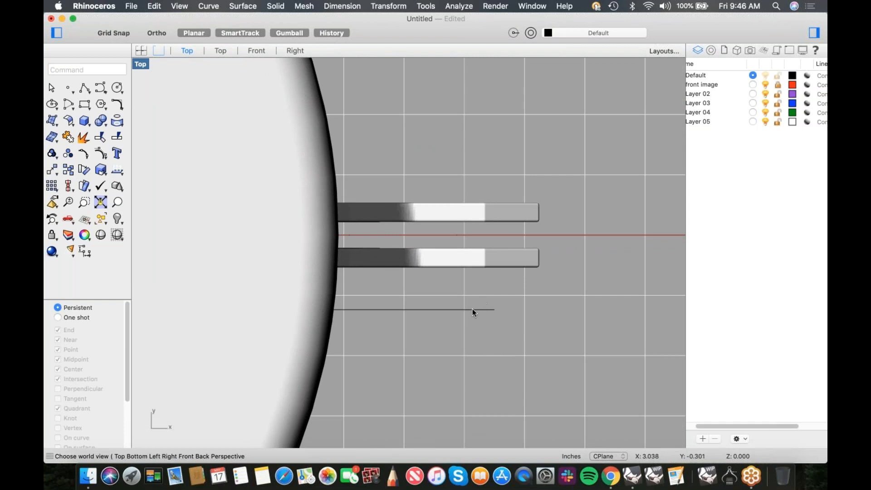
left_click(485, 309)
left_click_drag(406, 277, 406, 285)
left_click(494, 320)
right_click_drag(474, 317, 478, 309)
Select all curves with SelCrv and isolate them by hiding the solid jar parts
type("4")
key("Return")
right_click_drag(347, 290, 425, 253)
scroll(368, 251, "up", 4)
type("selc")
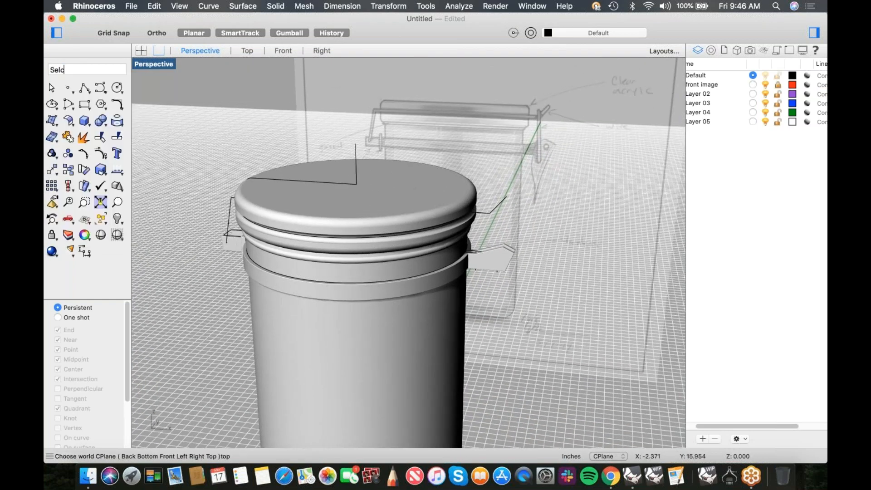
type("rv")
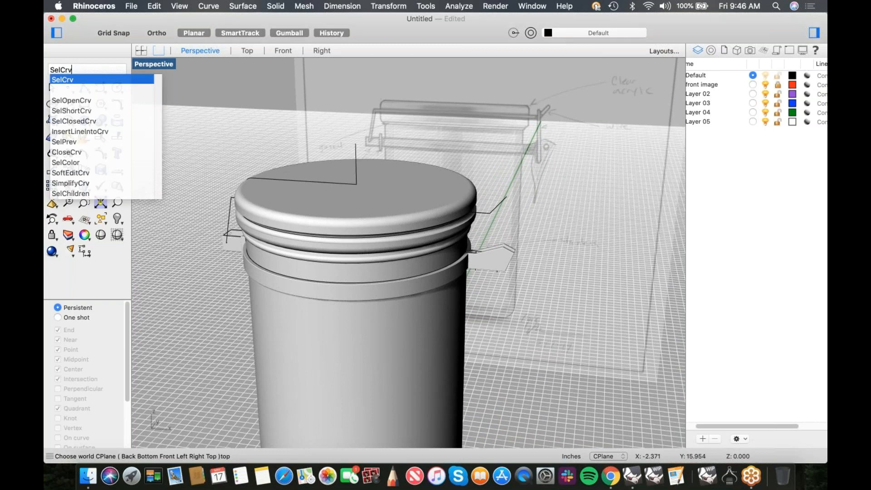
key("Return")
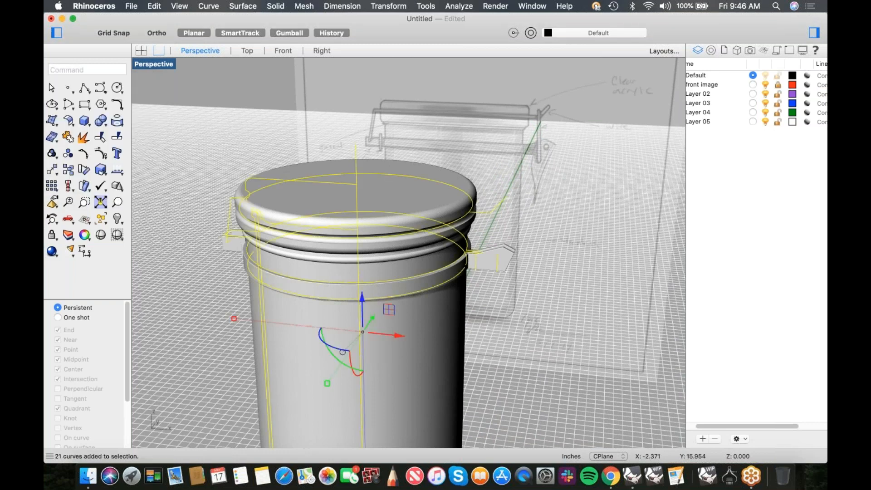
key("super+h")
Isolate the groove circle, both side wire polylines and the short pivot pin line, hiding all other curves
scroll(220, 243, "up", 5)
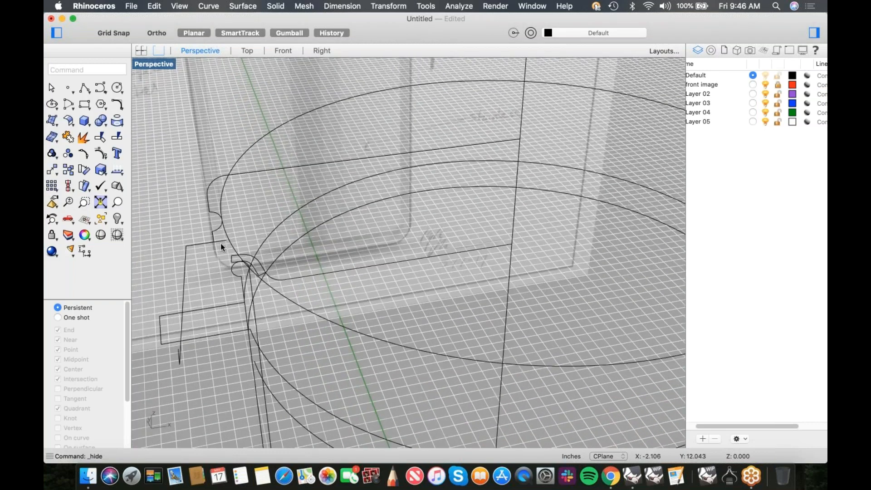
left_click(234, 212)
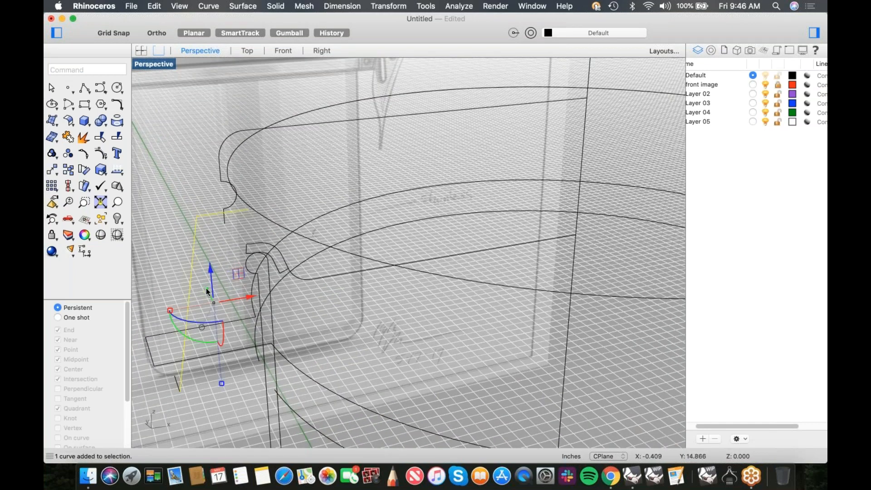
right_click_drag(226, 230, 271, 224)
left_click(191, 398, "shift")
left_click(271, 228, "shift")
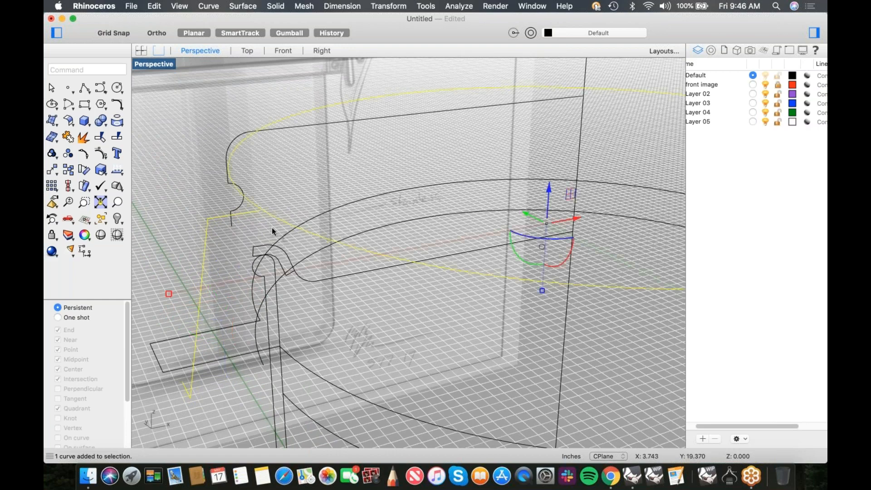
right_click_drag(437, 235, 319, 254, "shift")
scroll(319, 254, "down", 10)
right_click_drag(540, 248, 526, 206)
scroll(497, 220, "up", 6)
left_click(495, 206, "shift")
type("i")
key("Return")
scroll(496, 206, "down", 6)
Show the isolated wire curves in the Top view
right_click_drag(408, 241, 441, 263)
type("top")
key("Return")
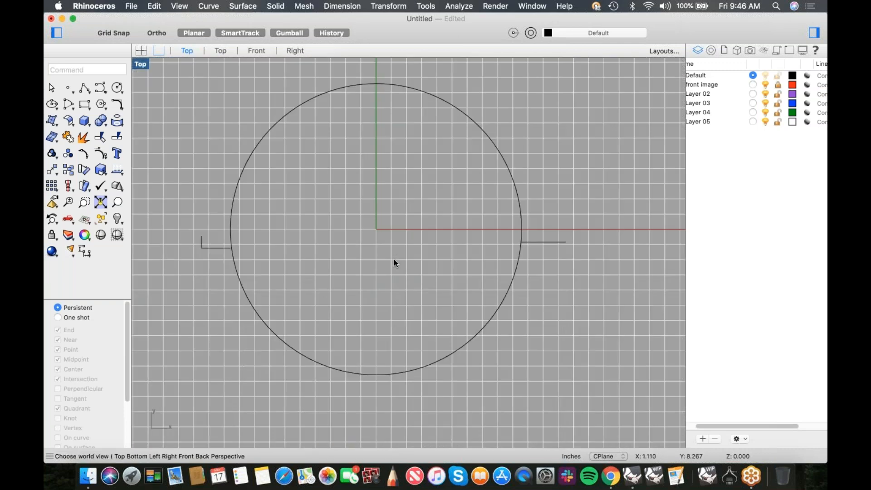
mouse_move(354, 252)
right_mouse_down()
mouse_move(383, 244)
mouse_move(363, 266)
right_mouse_up()
scroll(372, 253, "down", 10)
scroll(369, 249, "up", 10)
mouse_move(352, 233)
right_mouse_down()
mouse_move(361, 249)
mouse_move(364, 239)
right_mouse_up()
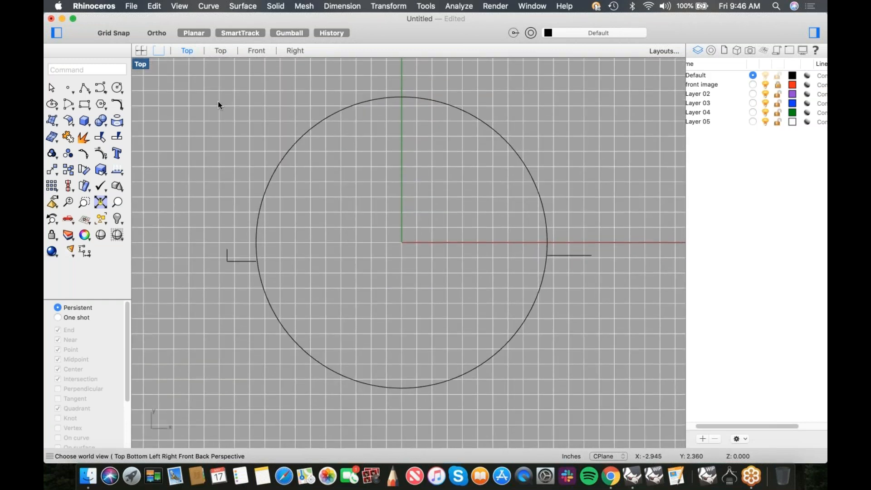
left_click(104, 7)
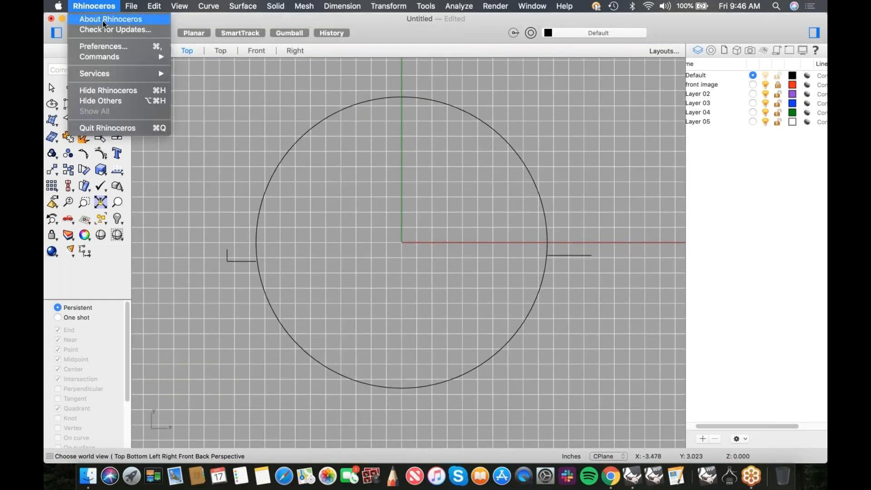
left_click(103, 45)
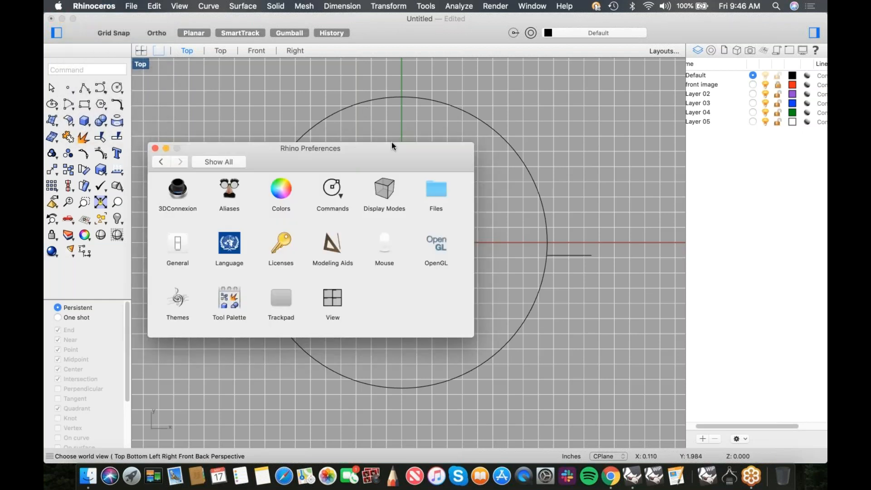
left_click(284, 190)
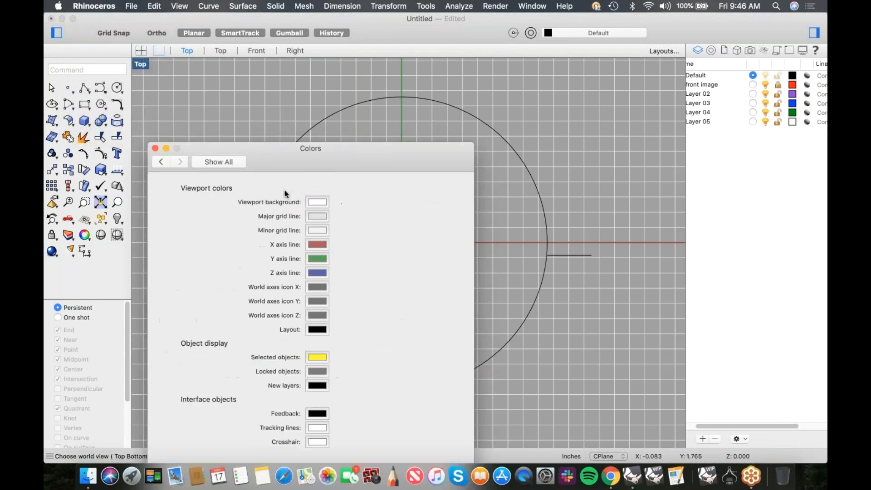
left_click(319, 202)
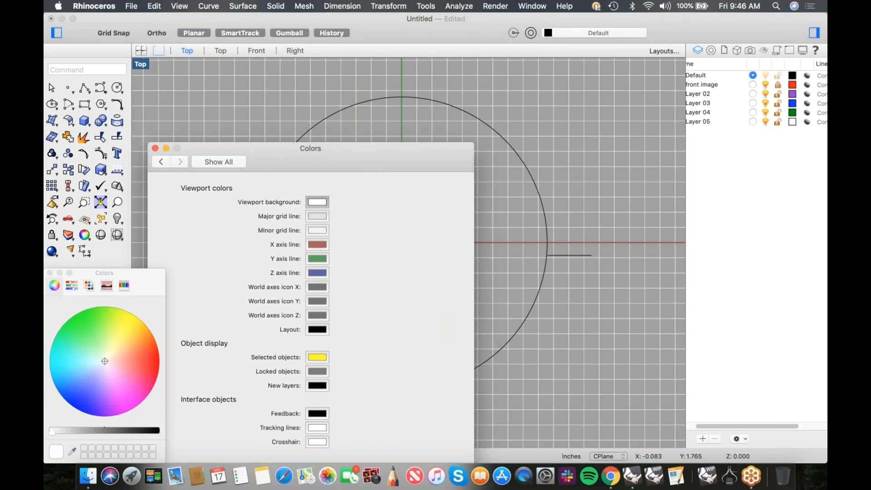
left_click(50, 272)
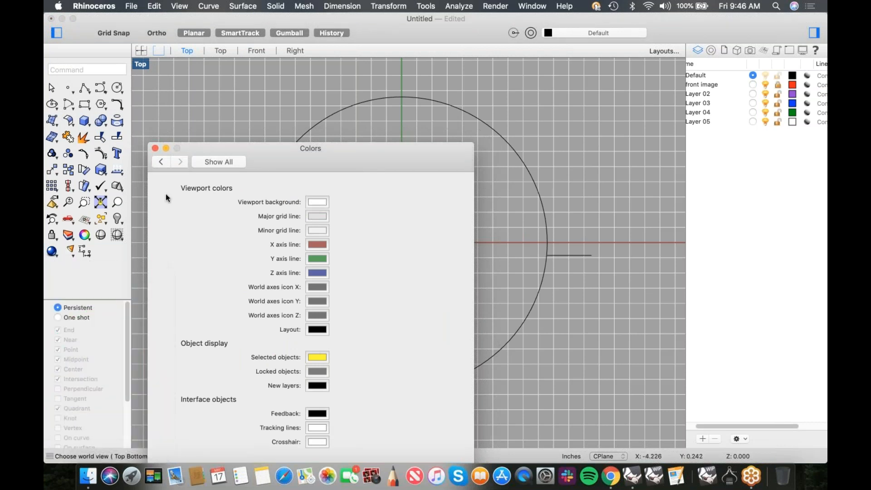
left_click(155, 148)
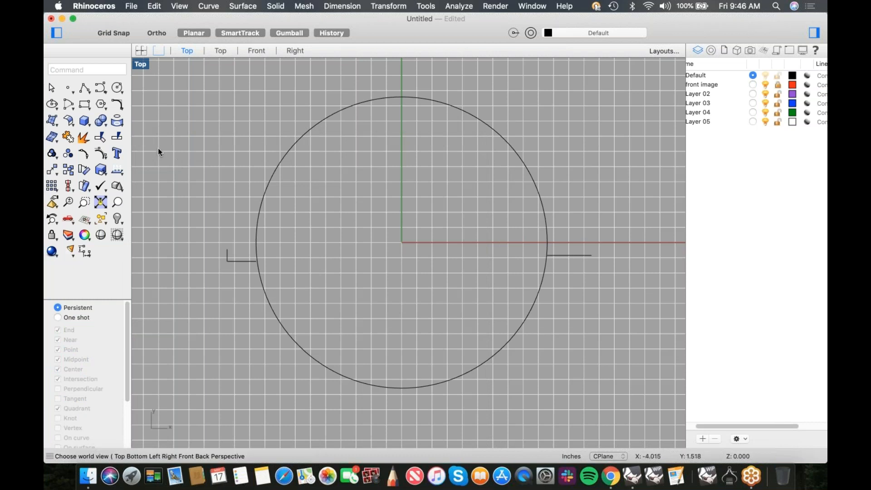
Set the Top viewport's display mode to Shaded
left_click(140, 65)
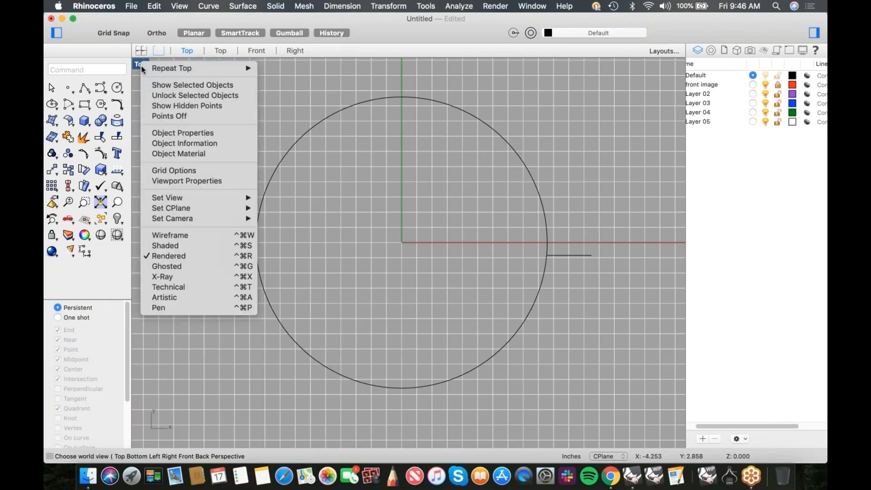
left_click(188, 246)
right_click_drag(340, 300, 358, 274)
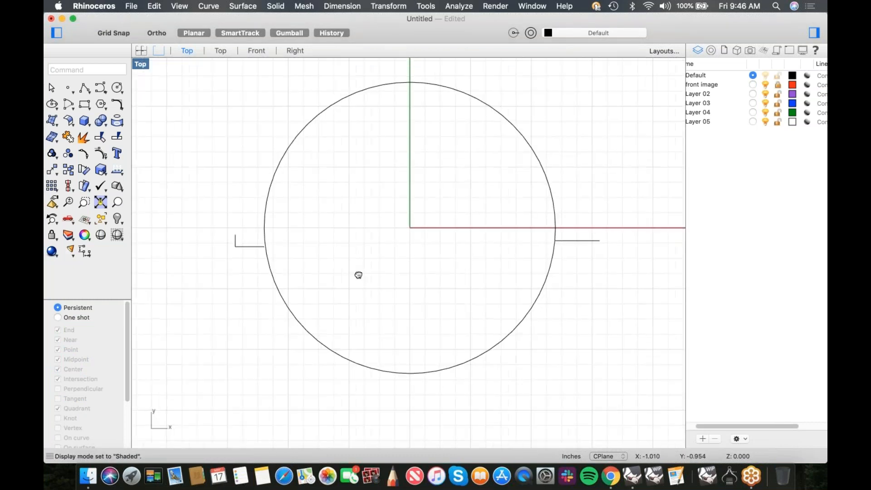
Turn on the control points of both side wires and move the L-shaped wire's inner end inside the groove circle
scroll(255, 222, "up", 5)
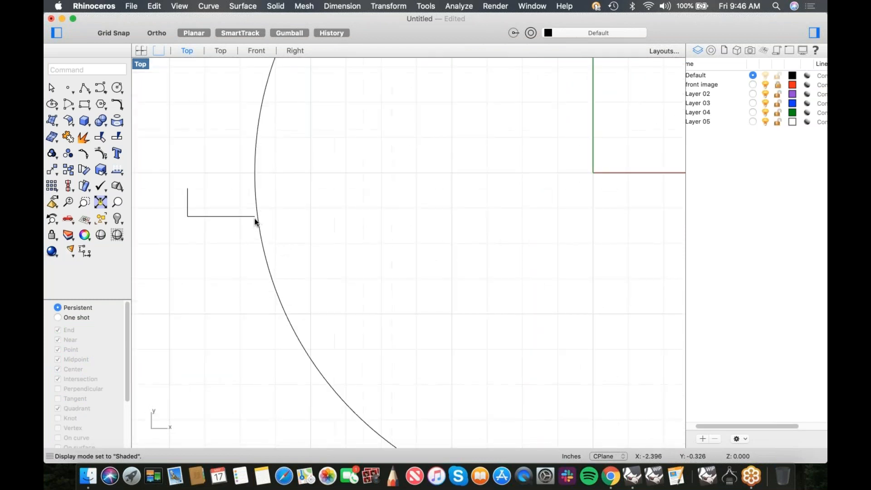
scroll(254, 223, "down", 5)
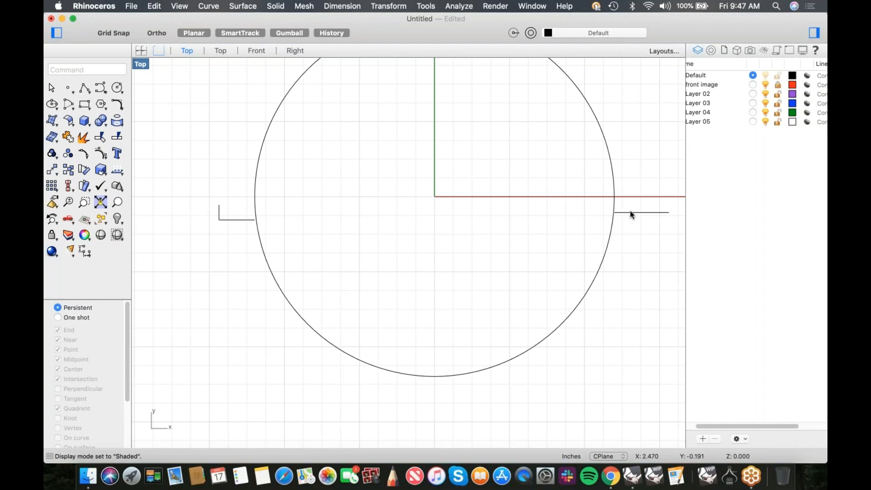
scroll(668, 208, "down", 2)
scroll(641, 226, "up", 2)
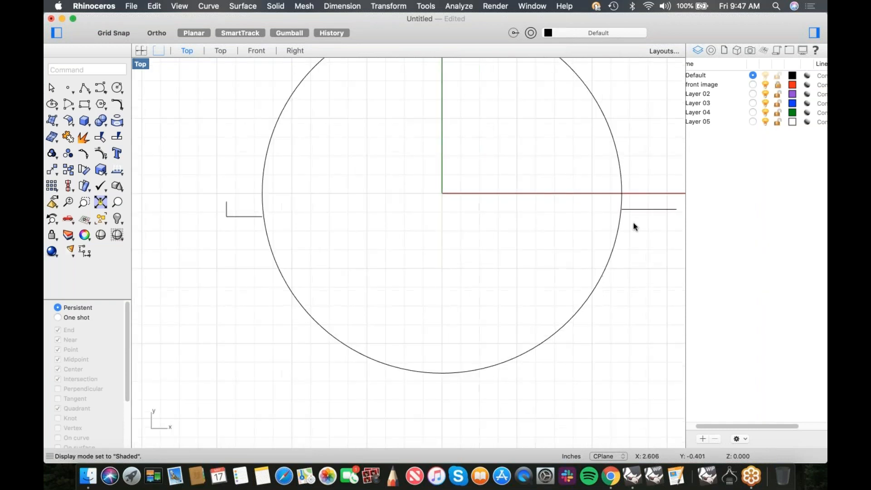
left_click(241, 216)
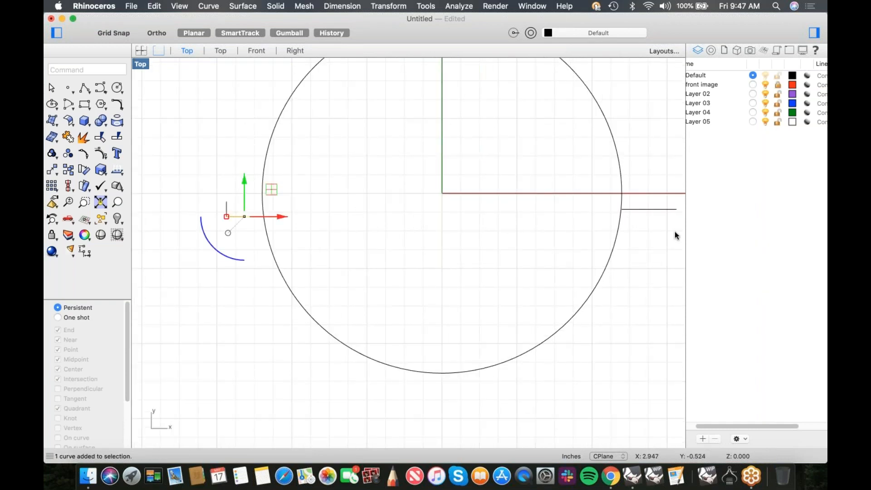
left_click(646, 210, "shift")
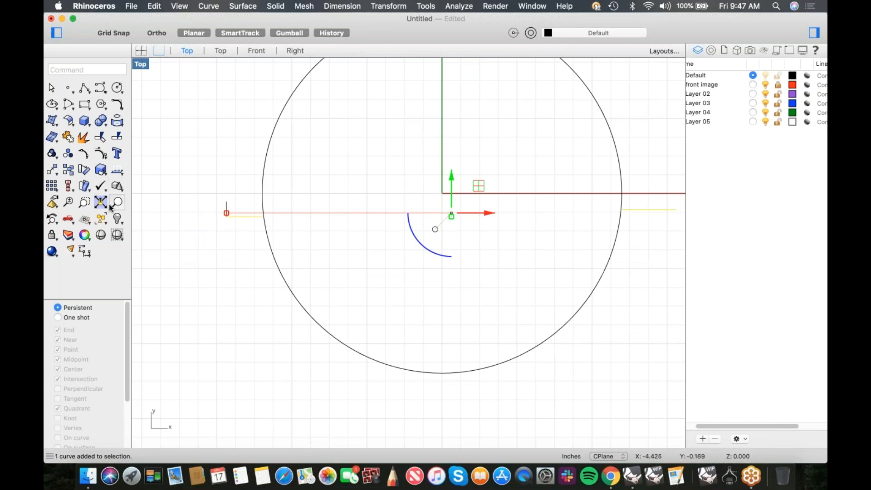
left_click(108, 157)
scroll(272, 227, "up", 3)
left_click(256, 212)
left_click_drag(290, 217, 335, 219)
scroll(360, 262, "down", 5)
Extend the straight wire on the circle's opposite side by moving its inner end point just inside the circle
scroll(425, 255, "up", 5)
left_click(417, 215)
left_click_drag(446, 215, 407, 215)
left_click(328, 262)
scroll(299, 274, "down", 4)
scroll(300, 274, "left", 5)
scroll(317, 252, "left", 2)
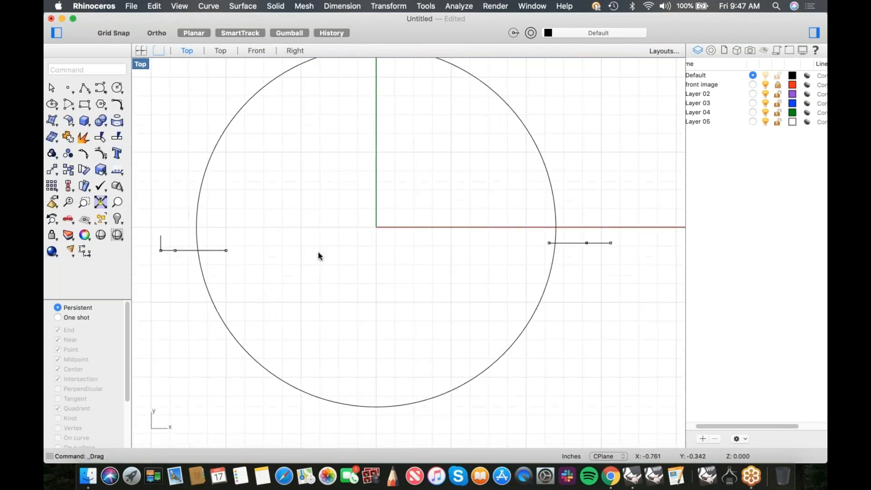
Mirror copies of both side wires across the X axis, starting the mirror plane at the origin (0)
left_click(580, 252)
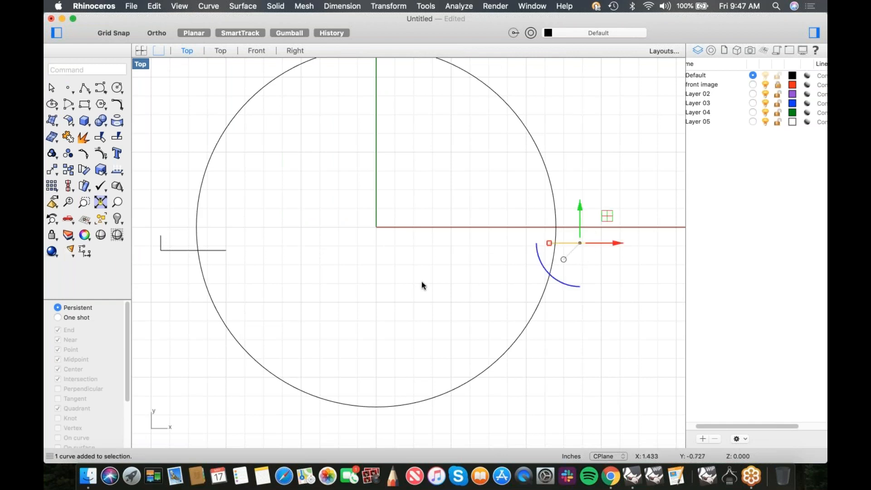
left_click(161, 250, "shift")
type("mand: Mirror")
key("Return")
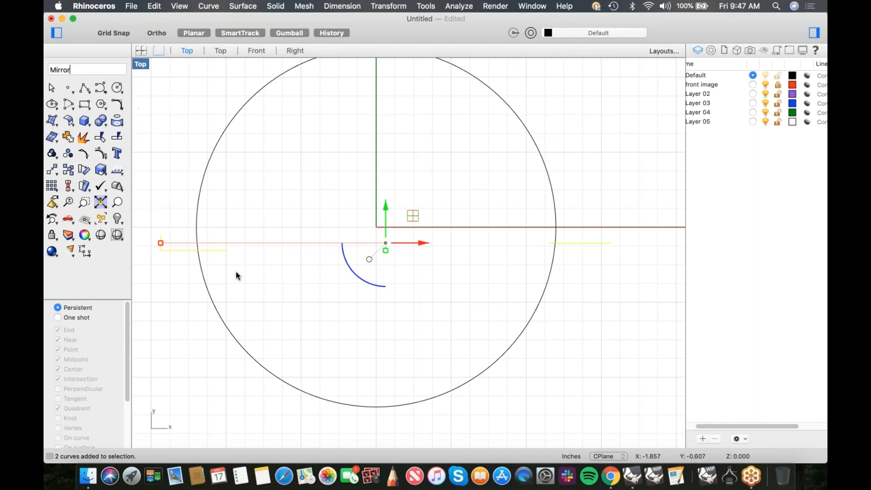
type("0")
key("Return")
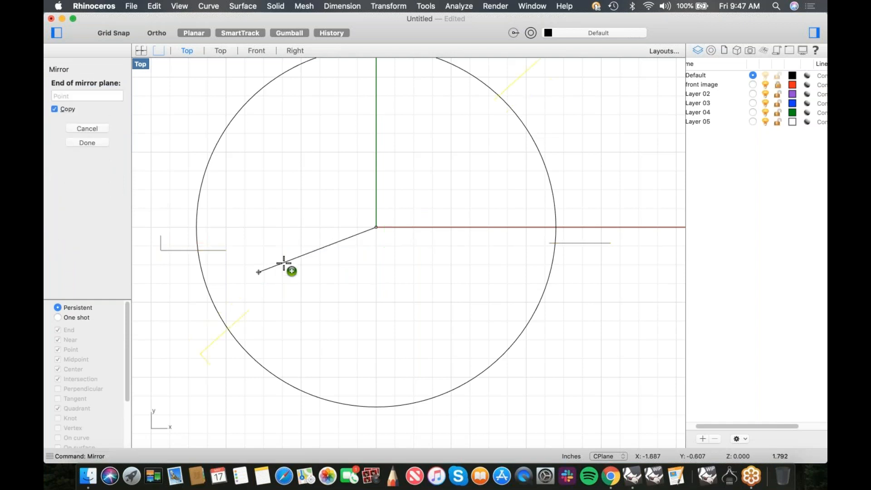
left_click(433, 226)
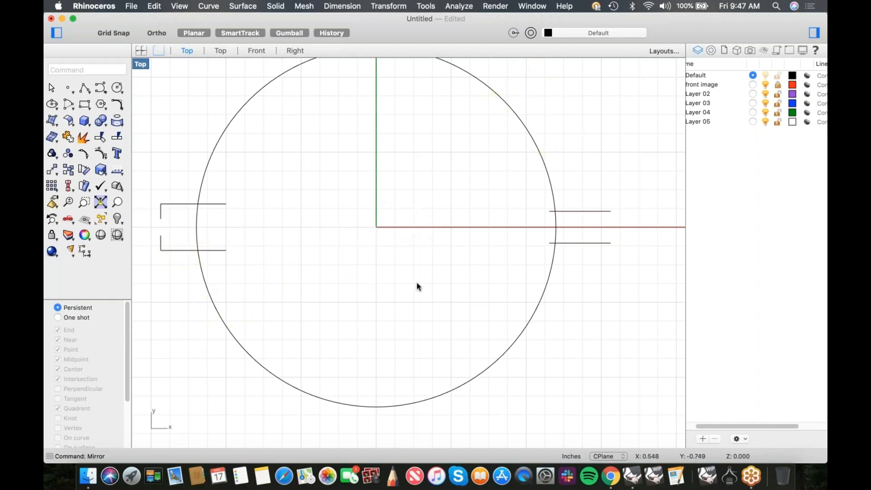
Draw a polyline connecting the outer ends of the two mirrored wires on the positive X side
right_click_drag(384, 290, 390, 290)
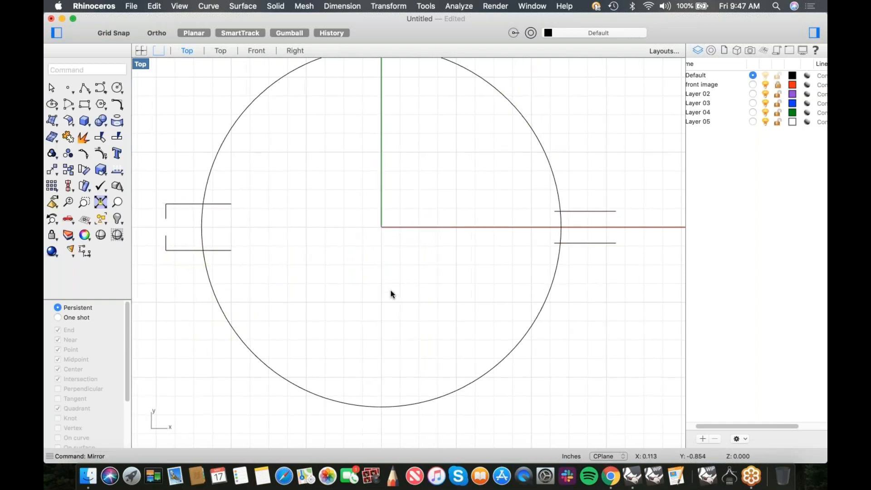
left_click(86, 88)
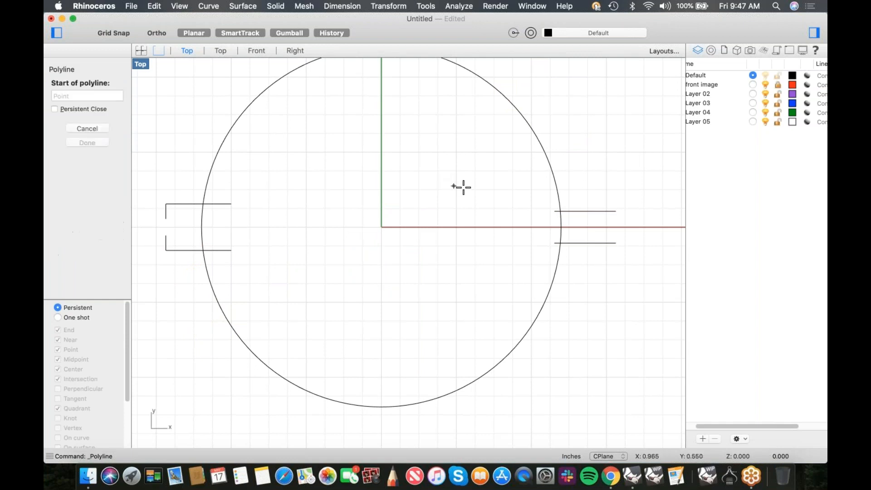
left_click(616, 212)
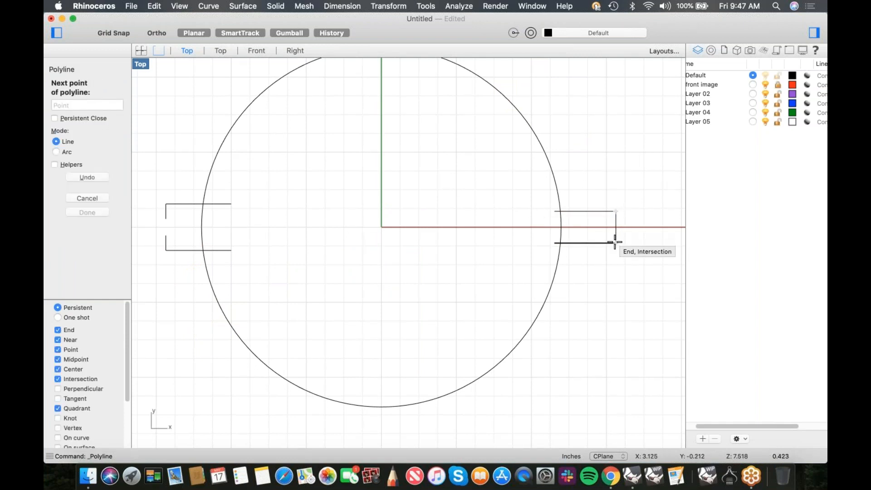
left_click(615, 243)
key("Return")
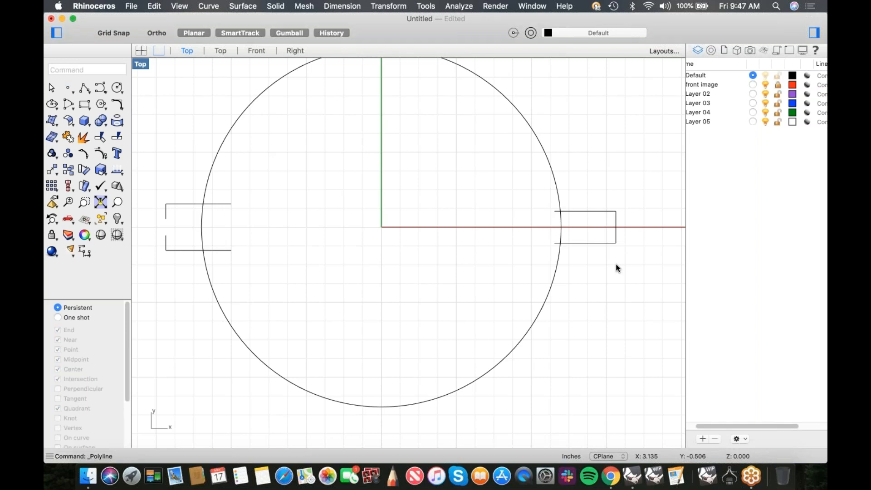
Trim the wire ends inside the circle and the circle segments between the mirrored wires, leaving one continuous bail outline
left_click_drag(642, 154, 160, 333)
type("tri")
key("Return")
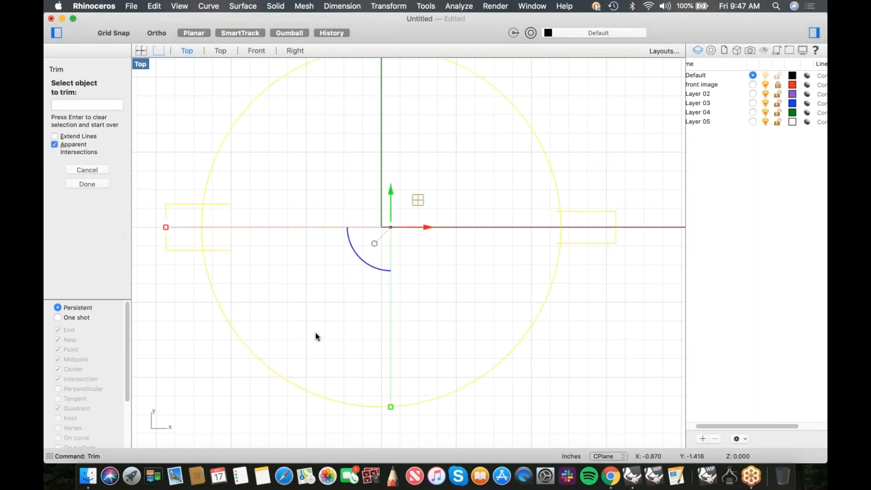
left_click(223, 251)
left_click(202, 216)
scroll(585, 236, "up", 5)
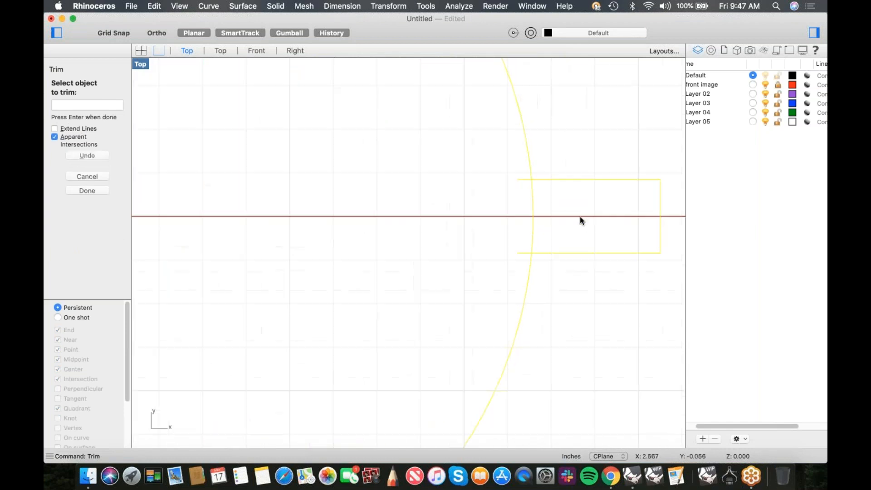
left_click(524, 253)
key("Return")
scroll(470, 227, "down", 5)
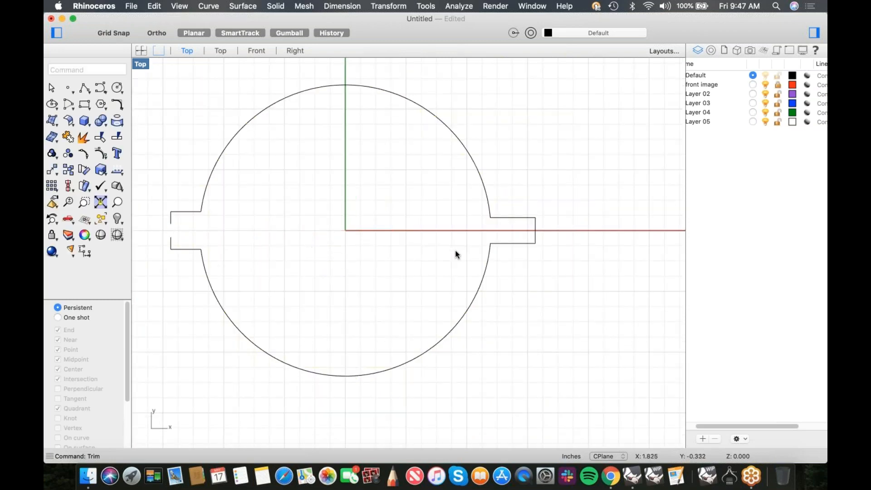
Show the trimmed wire outline in the Perspective view
right_click_drag(370, 272, 455, 281)
type("p")
key("Return")
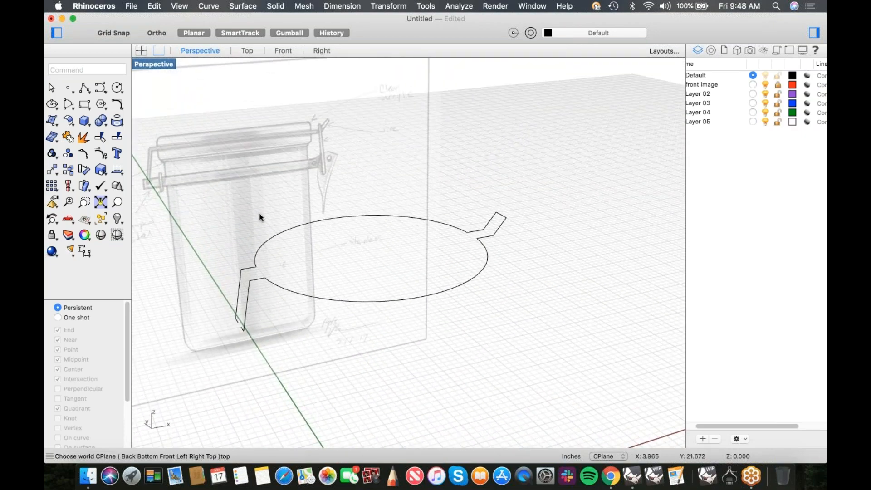
Try moving the rear arc away from the wire outline, and undo the move
left_click_drag(196, 183, 277, 240)
left_click_drag(273, 236, 240, 222)
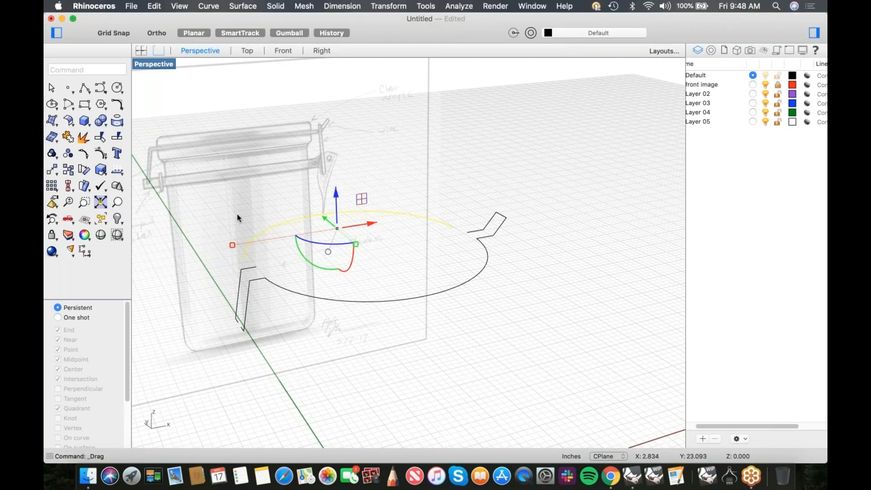
left_click(305, 225)
scroll(309, 249, "up", 4)
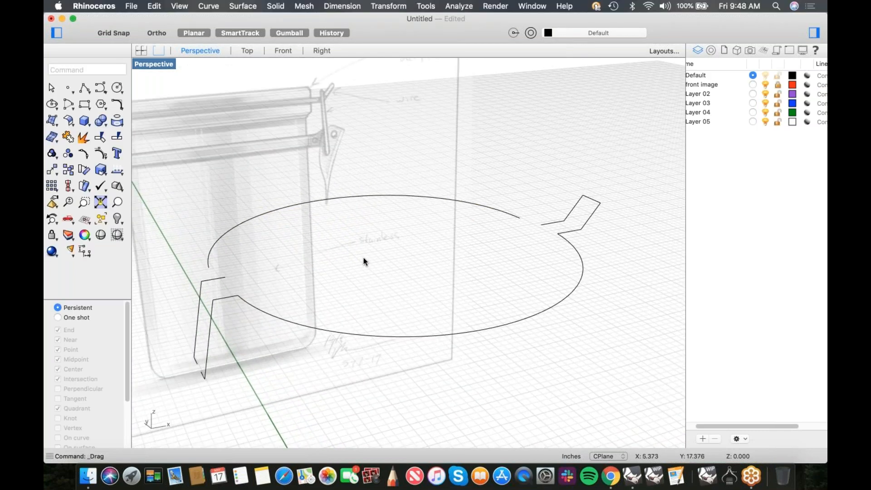
right_click_drag(363, 257, 372, 290)
key("super+z")
left_click(349, 326)
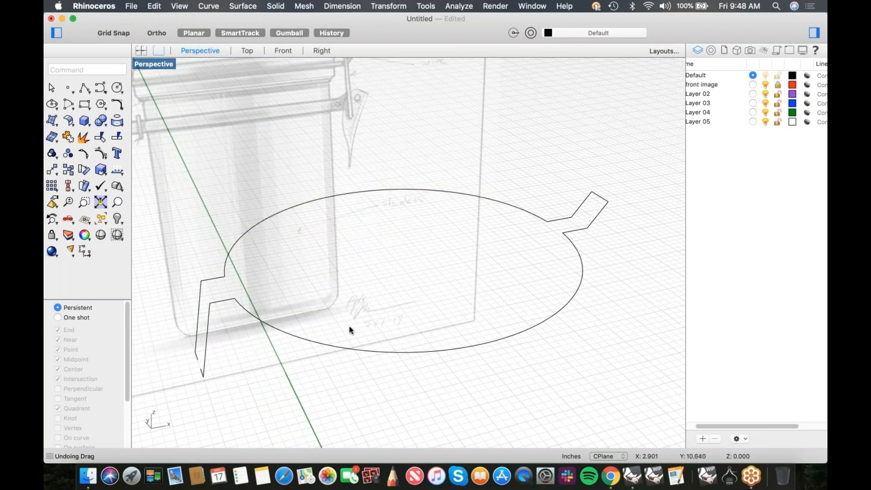
left_click(351, 348)
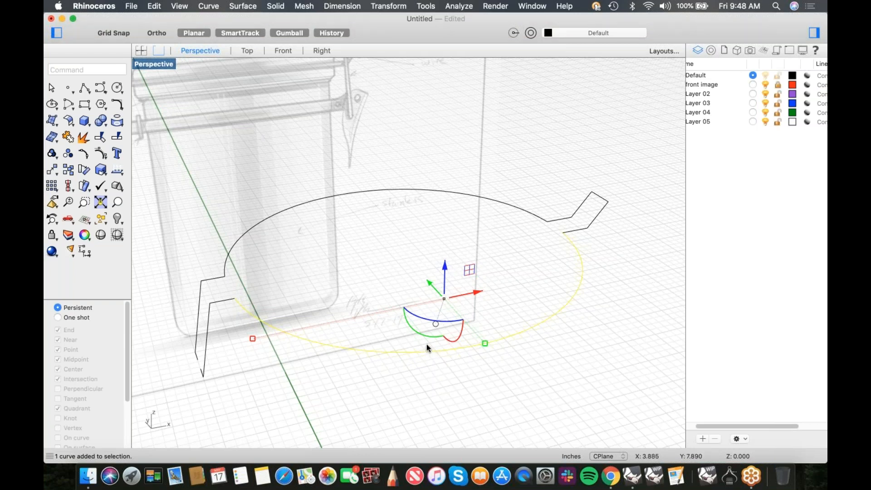
left_click(318, 269)
right_click_drag(364, 284, 358, 288)
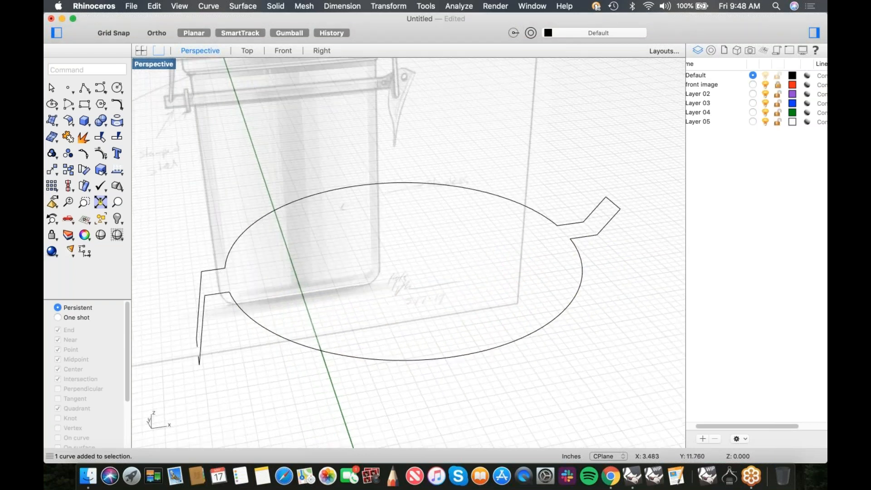
In the Front view, draw a circle about 0.12 inches in diameter centered on the horizontal wire line, matching the sketched wire thickness
key("ctrl+F2")
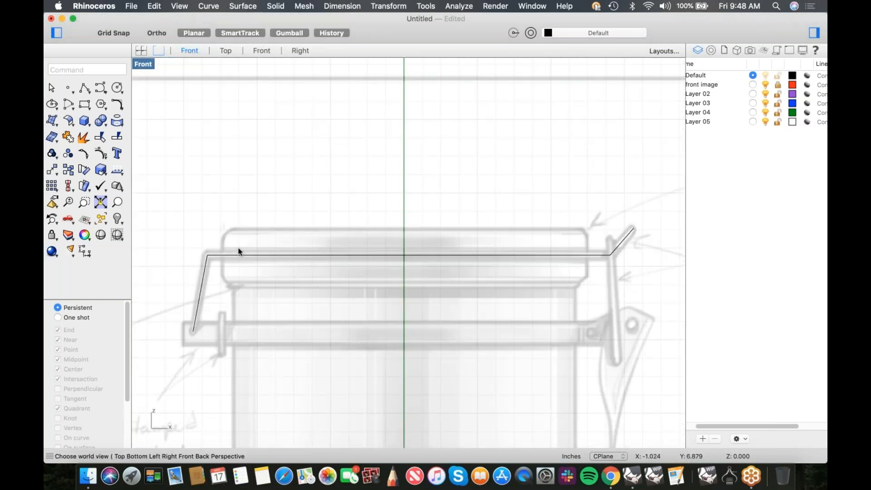
scroll(239, 248, "up", 10)
scroll(263, 263, "up", 5)
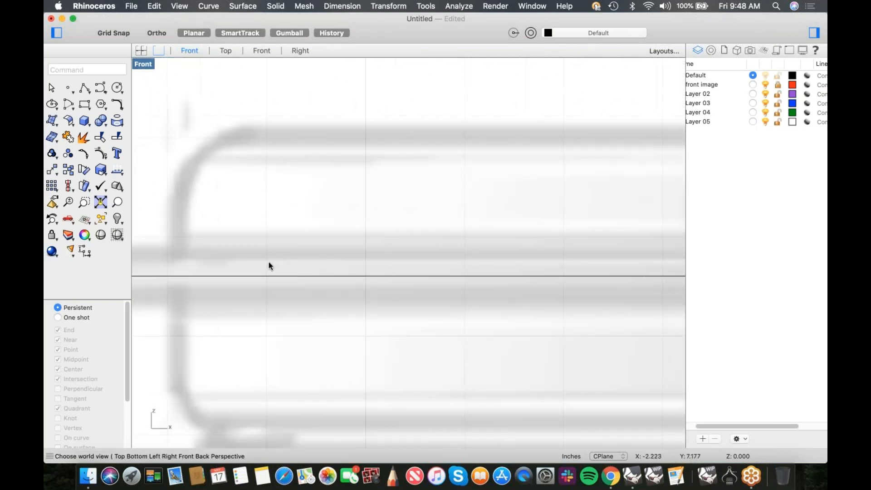
left_click(117, 88)
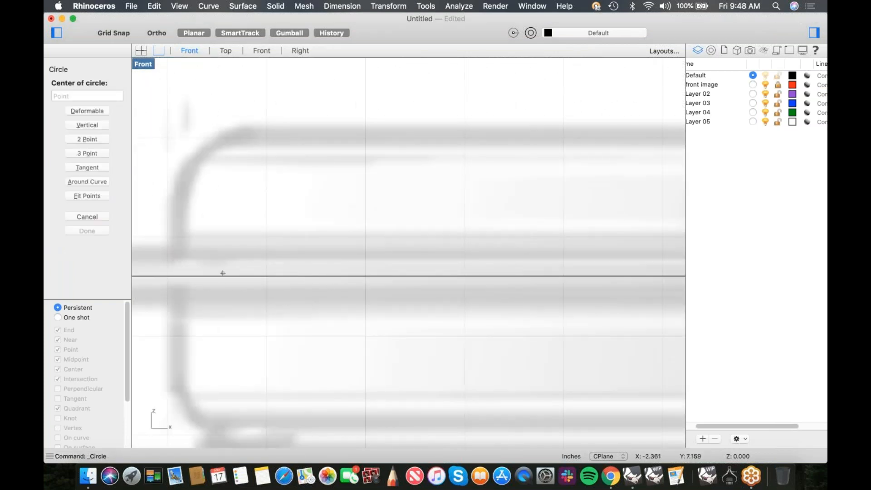
right_click_drag(202, 276, 287, 273)
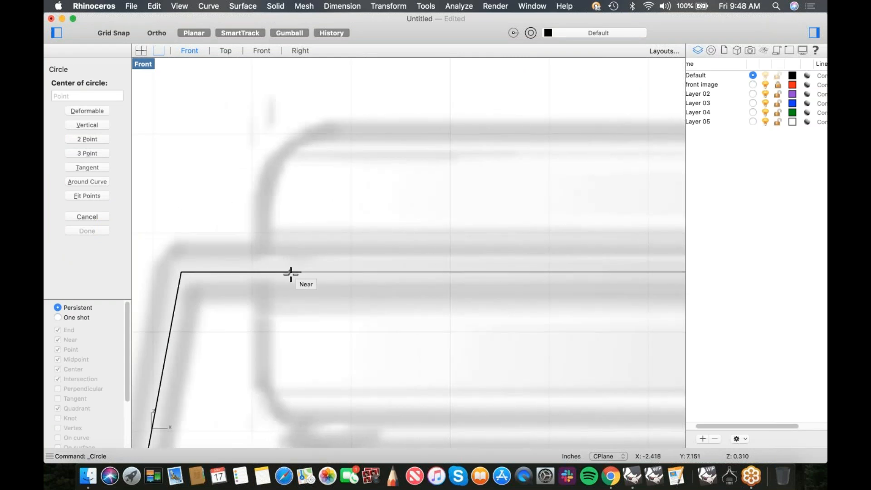
left_click(299, 272)
key("shift")
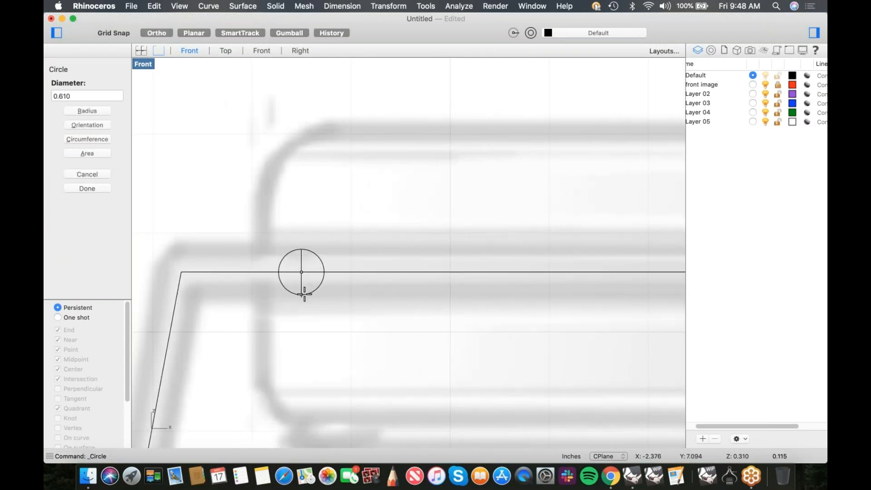
left_click(302, 294)
Add a diameter dimension to the small wire-thickness circle
left_click(301, 295)
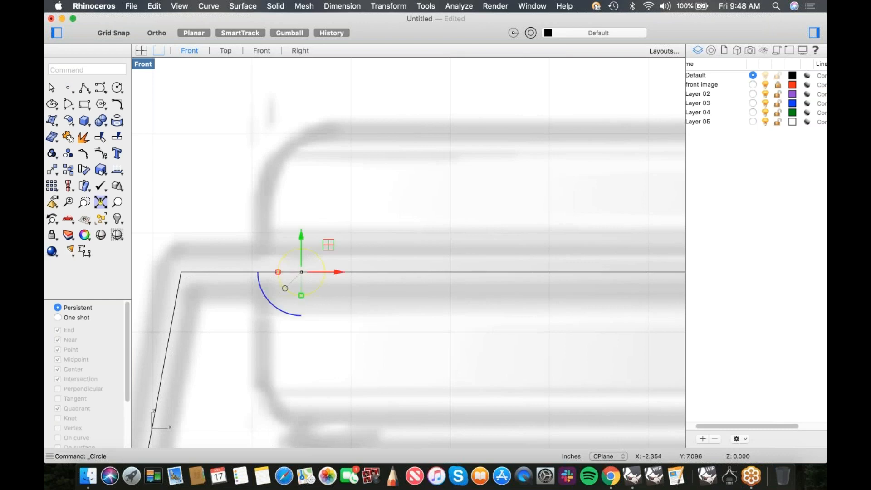
left_click(342, 6)
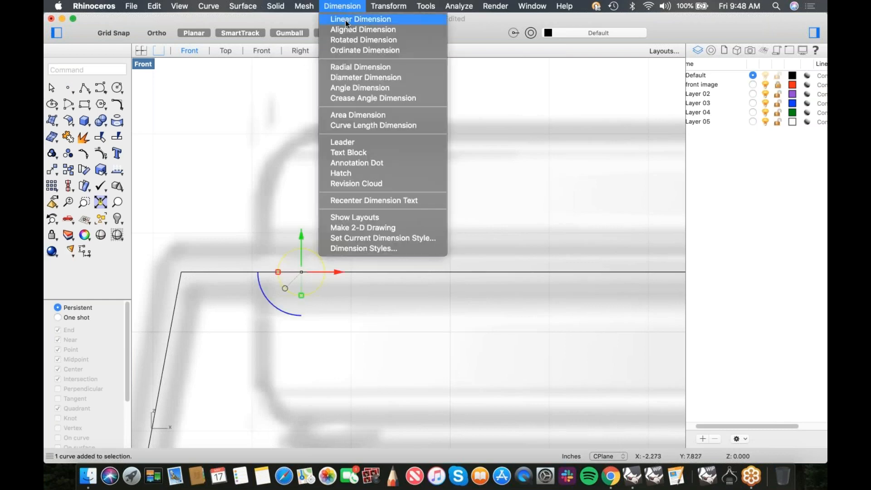
left_click(345, 19)
left_click(342, 7)
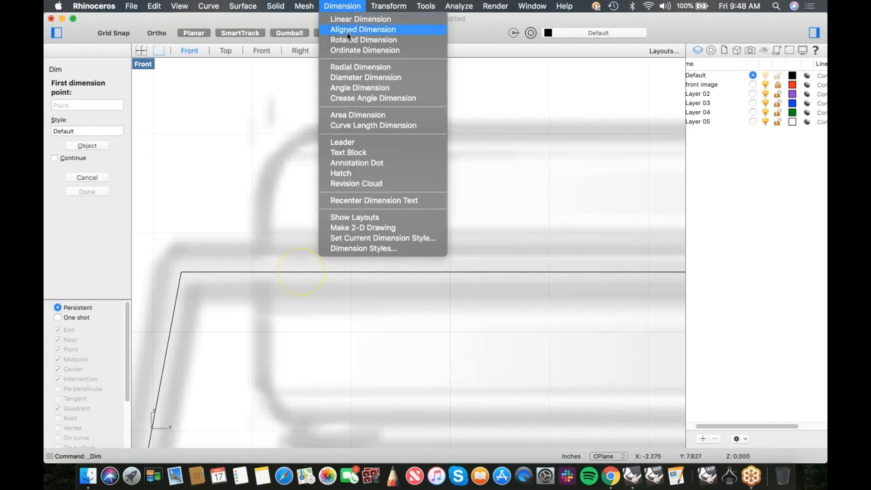
left_click(354, 78)
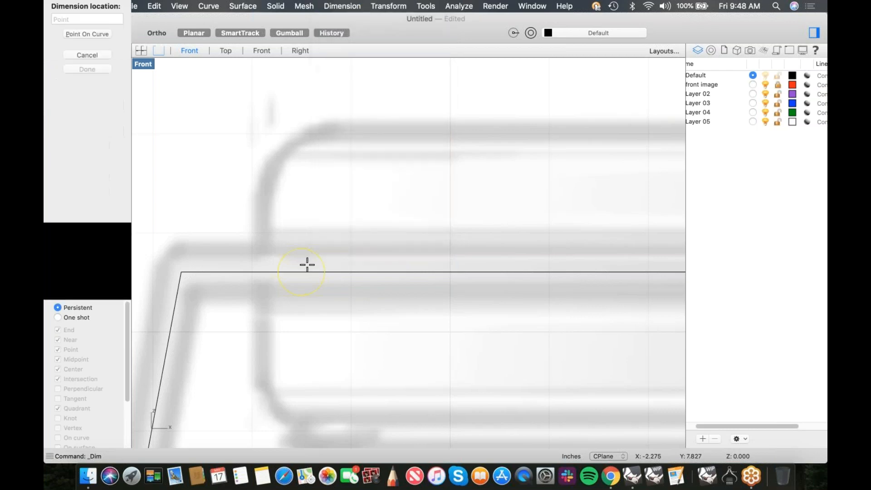
left_click(305, 263)
scroll(334, 247, "up", 3)
scroll(343, 234, "down", 5)
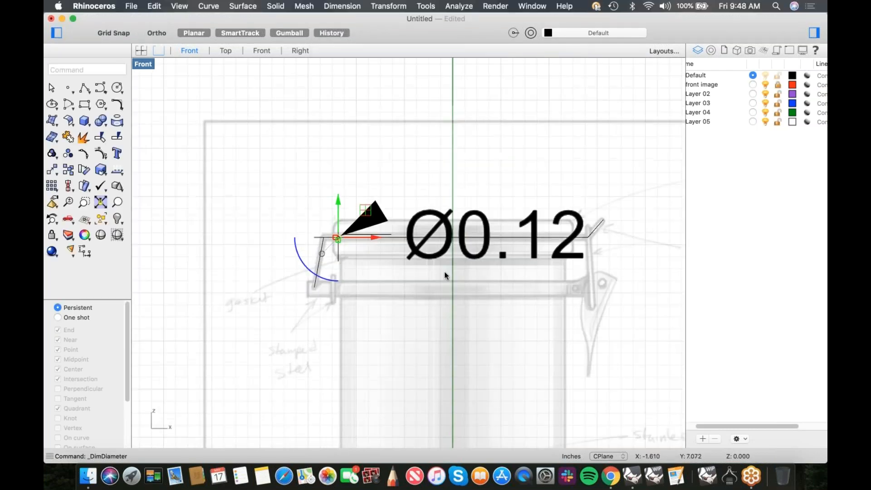
scroll(543, 256, "up", 4)
scroll(543, 256, "down", 3)
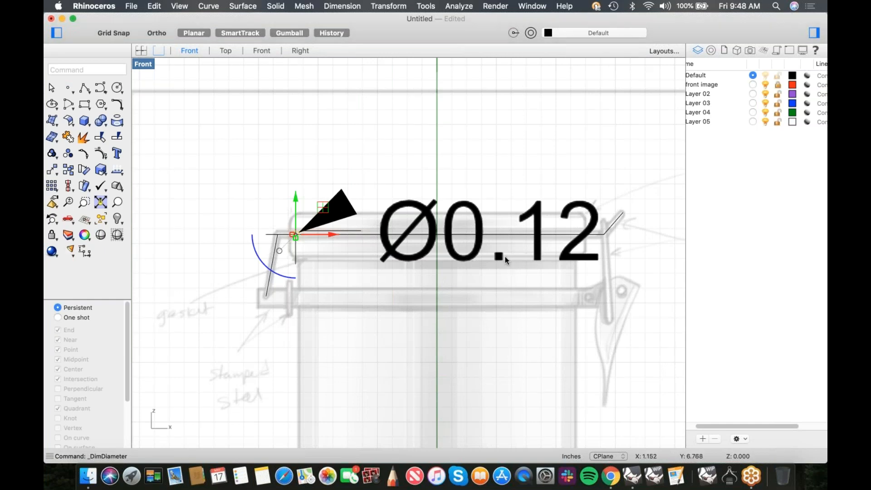
scroll(544, 265, "up", 3)
scroll(522, 258, "down", 3)
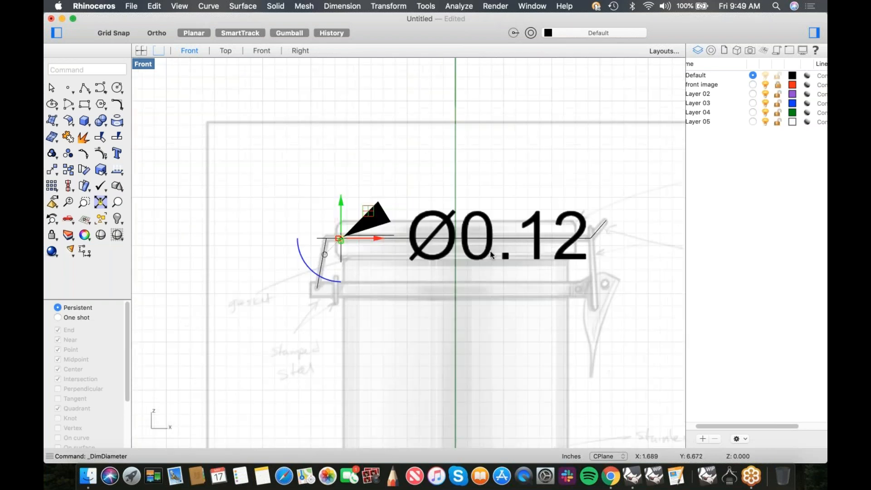
Delete the diameter dimension and the small wire-thickness circle from the Front view
scroll(366, 233, "up", 5)
left_click(349, 201)
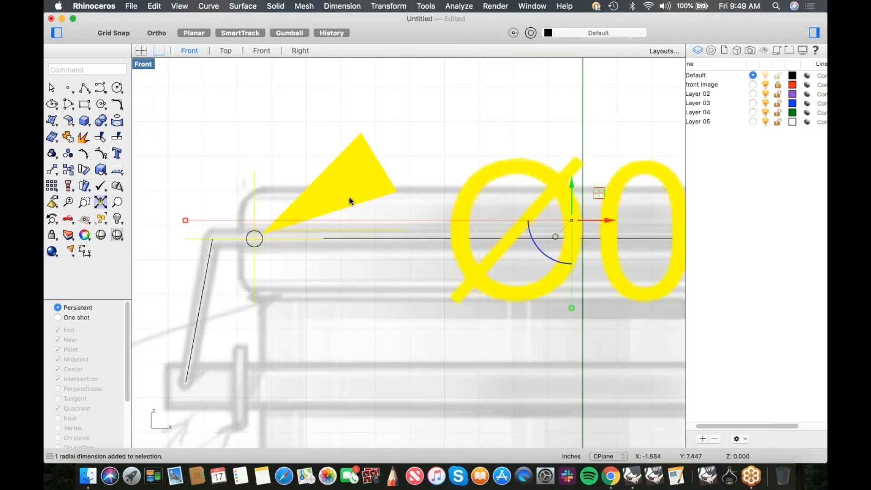
key("Delete")
scroll(359, 195, "up", 1)
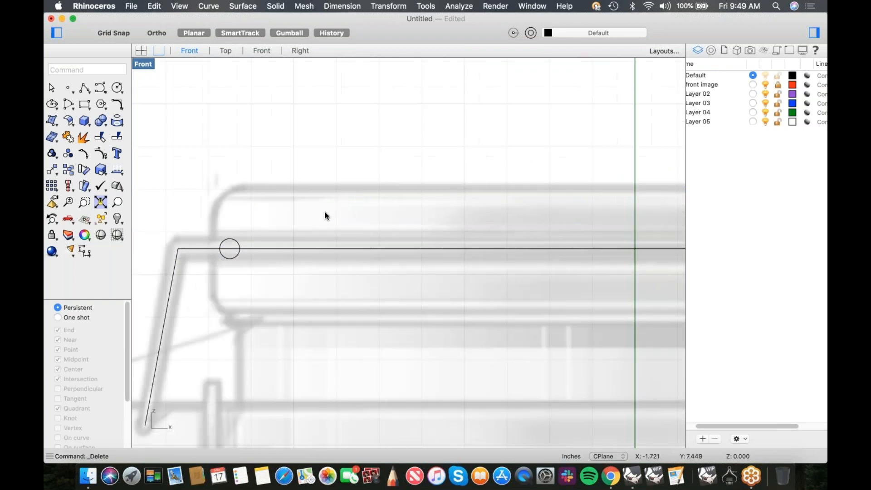
right_click_drag(359, 195, 369, 176)
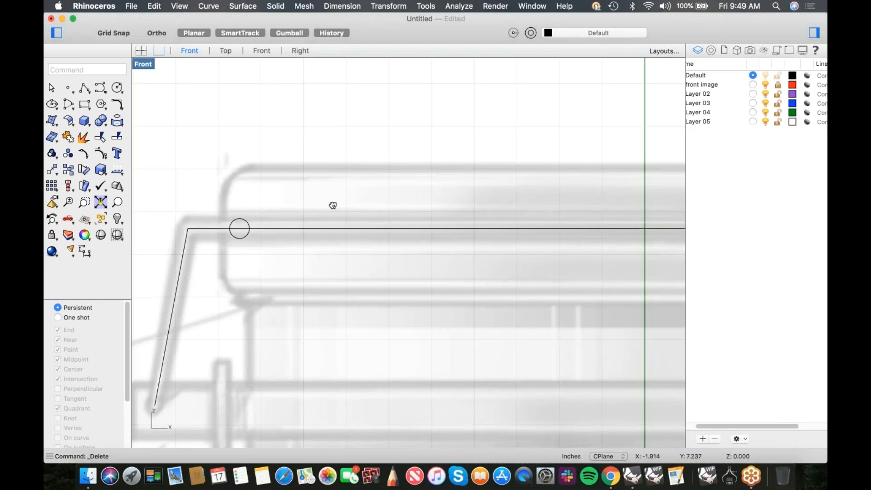
scroll(268, 224, "up", 3)
left_click(258, 227)
key("Delete")
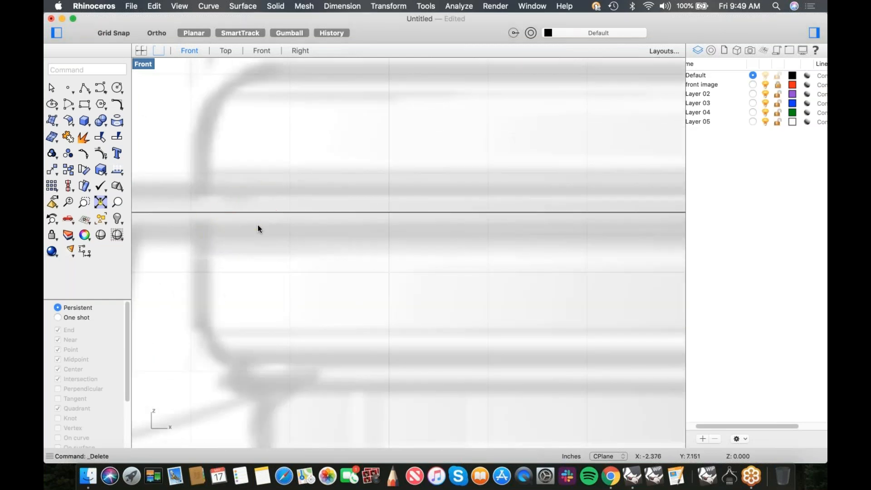
Show the wire outline in the Perspective view and look at the front arc where it meets the side profile
type("p")
key("Return")
right_click_drag(457, 385, 479, 322)
scroll(479, 322, "up", 5)
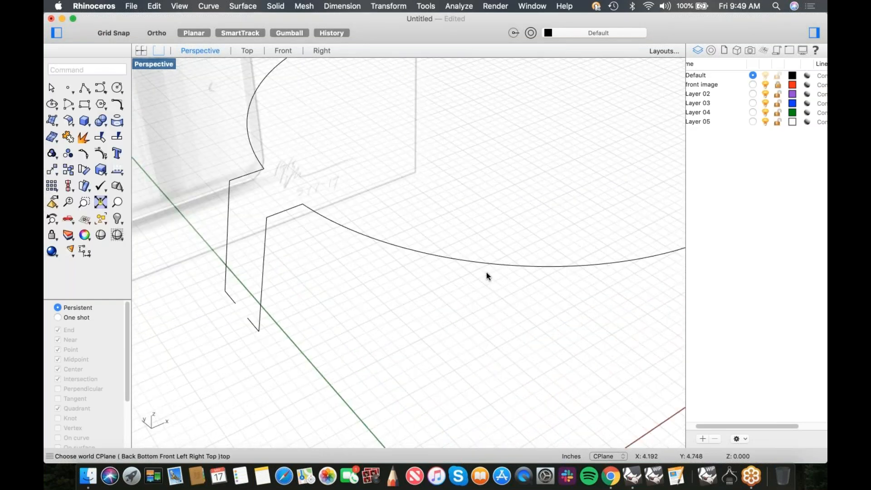
left_click(486, 270)
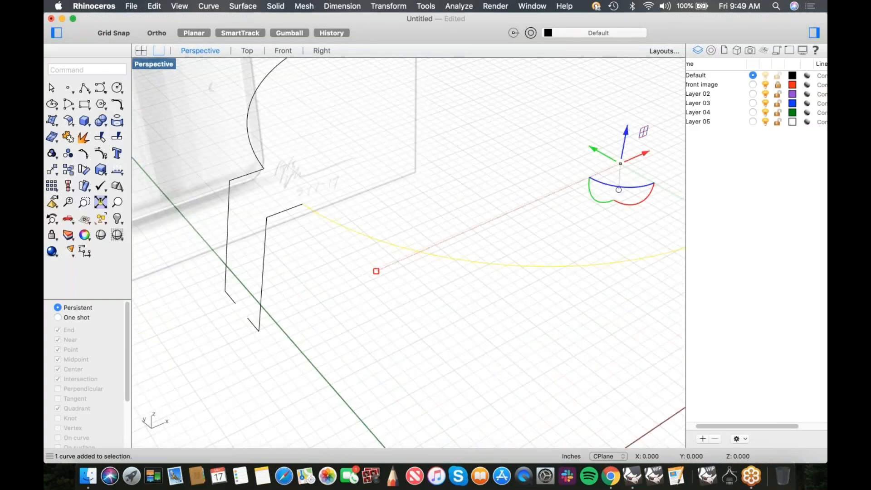
left_click(469, 300)
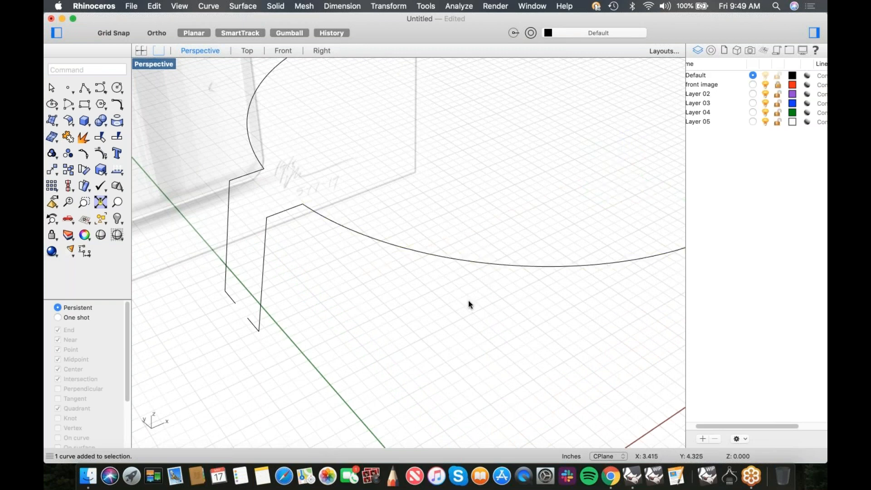
Switch to the Top view of the wire outline and abandon the fillet started on the front arc
left_click(122, 109)
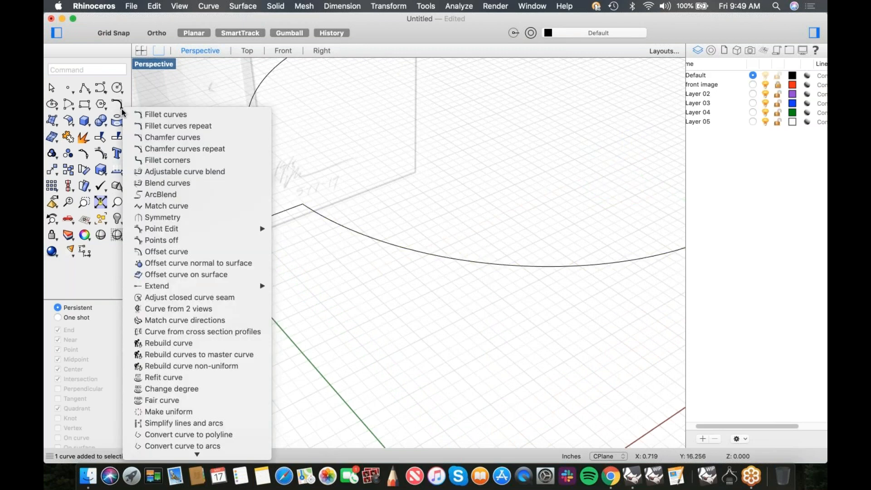
left_click(146, 116)
left_click(383, 240)
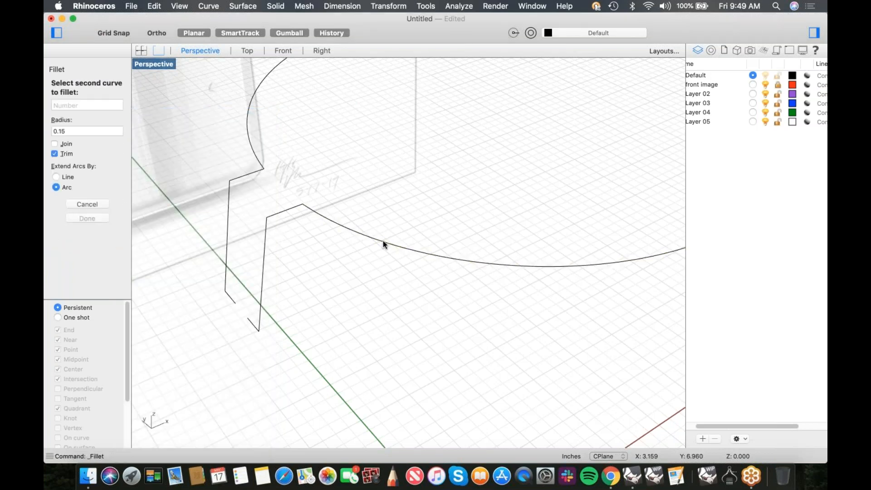
right_click_drag(378, 252, 341, 255, "shift")
type("to")
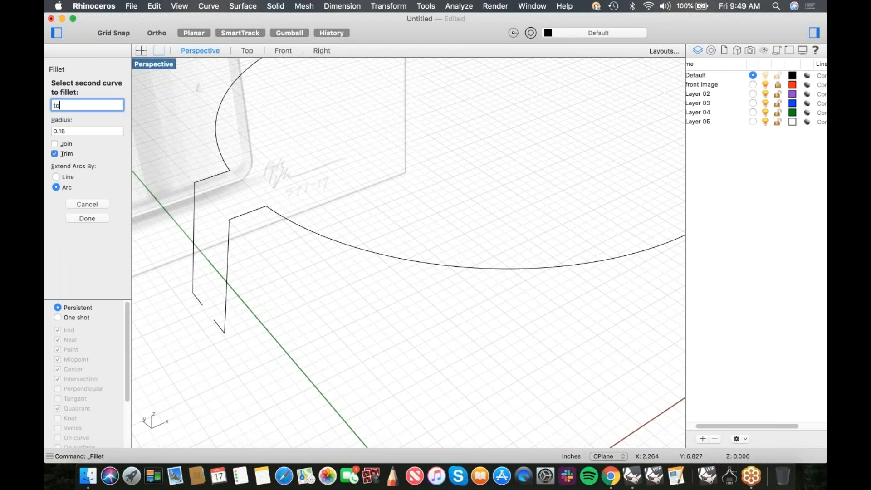
type("p")
key("Return")
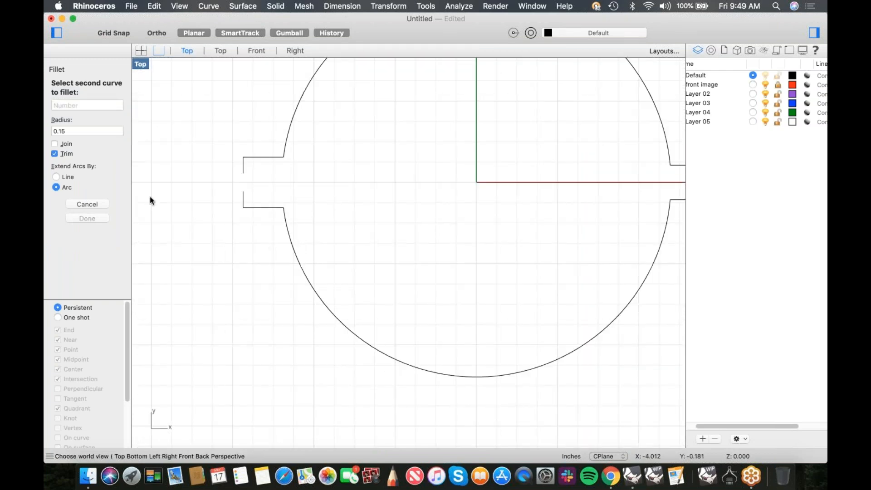
key("Escape")
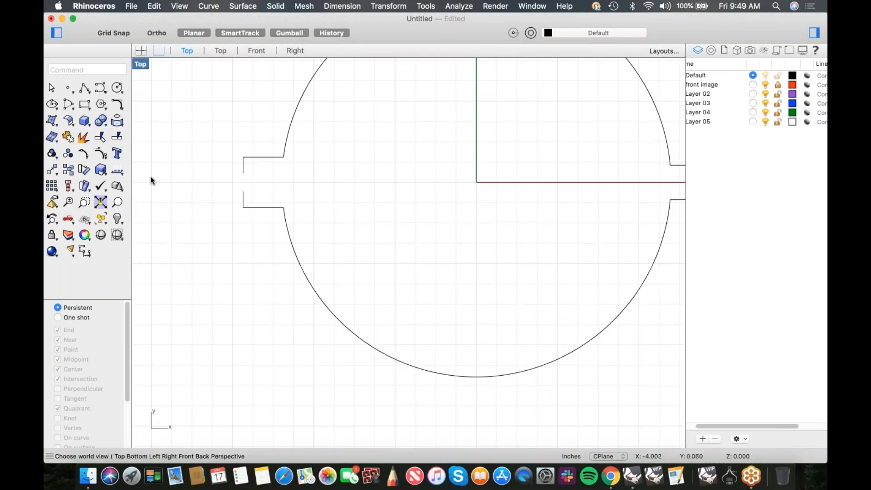
Try offsetting the front arc of the wire outline by 0.006 inches
left_click(121, 111)
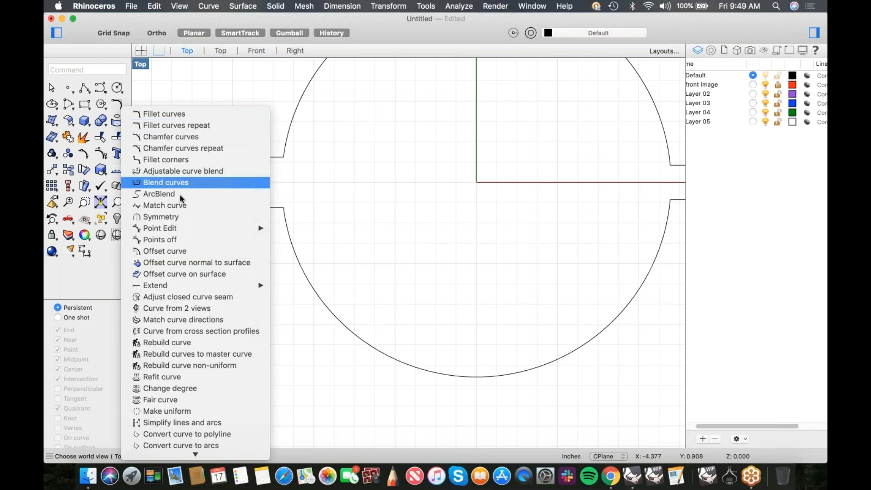
left_click(175, 250)
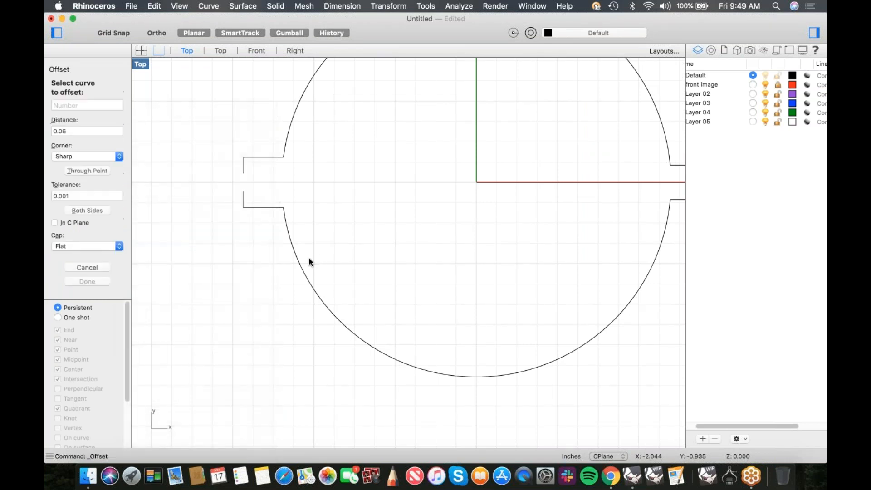
type(".006")
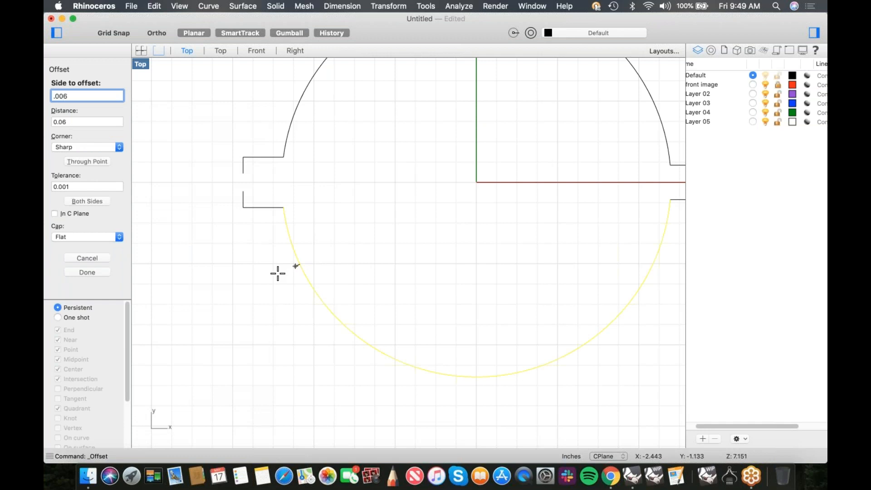
key("Return")
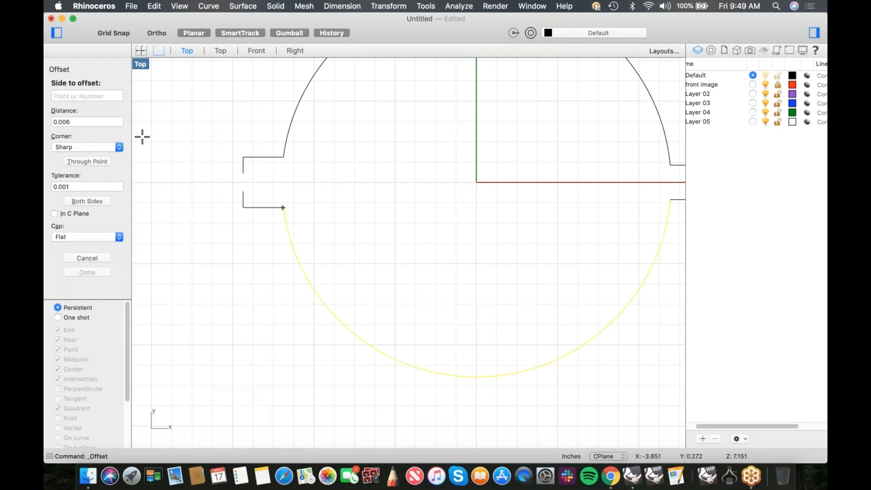
left_click(179, 165)
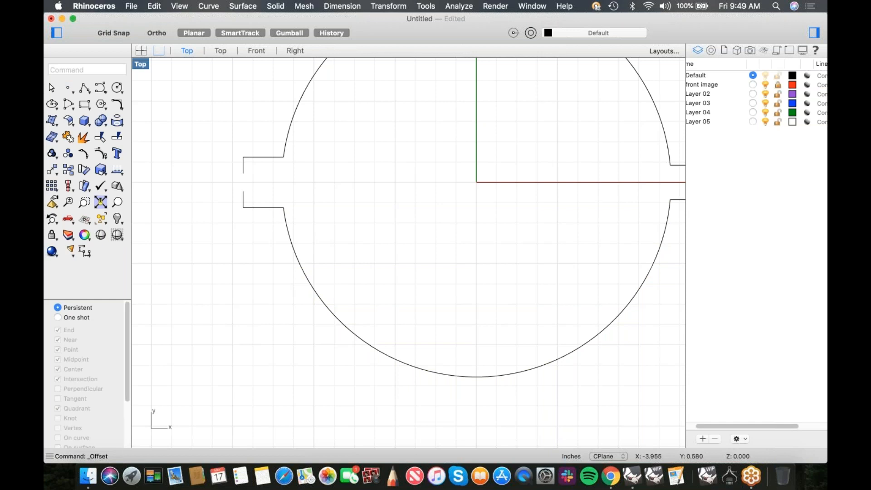
Offset the front arc outward by 0.06 inches with flat end caps
right_click(168, 132)
mouse_move(266, 138)
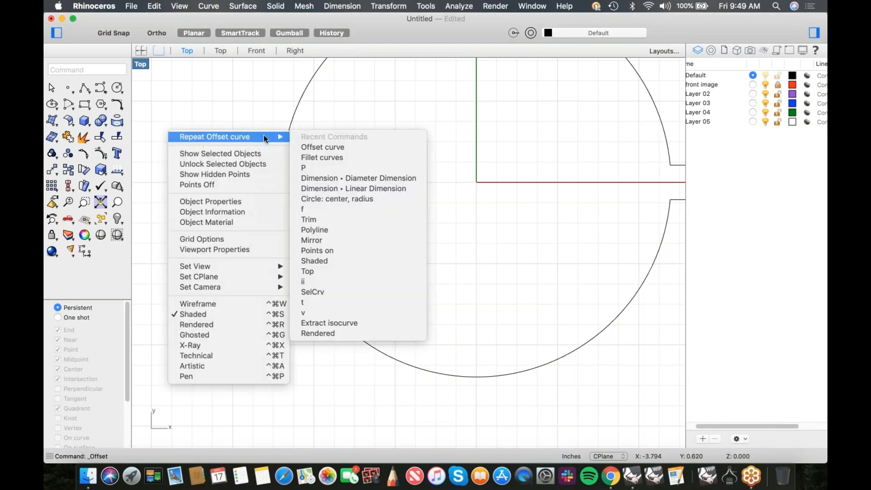
left_click(330, 147)
left_click(296, 254)
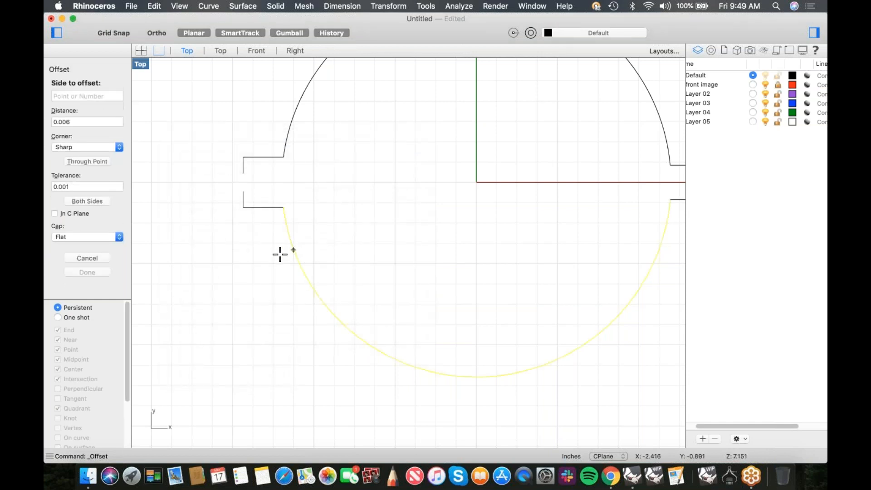
type(".06")
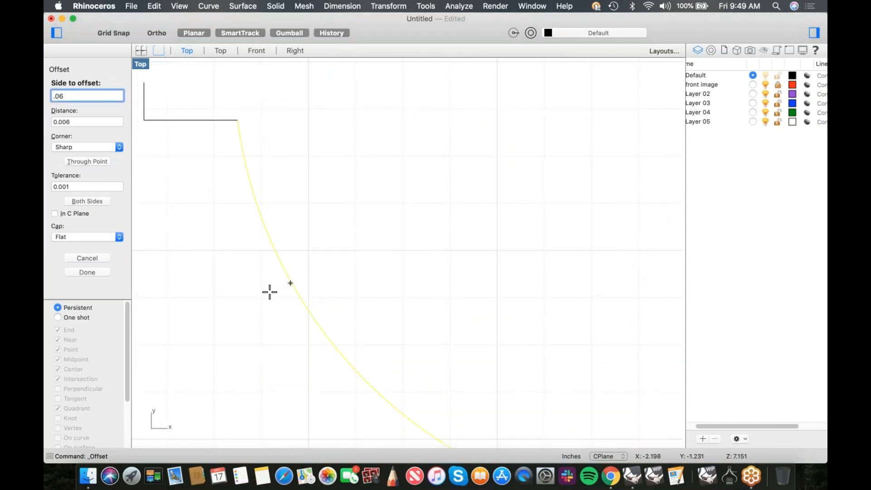
left_click(264, 274)
right_click(274, 272)
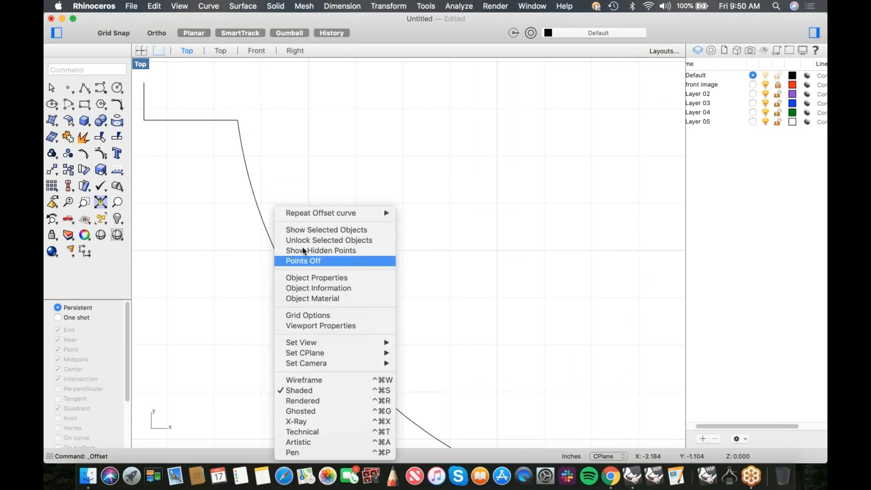
left_click(299, 212)
left_click(258, 232)
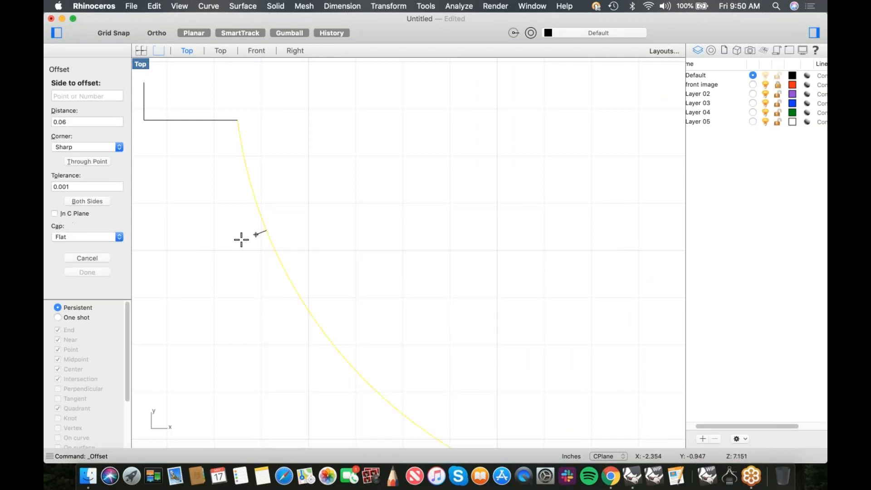
left_click(311, 214)
scroll(331, 213, "down", 3)
right_click_drag(331, 213, 316, 278)
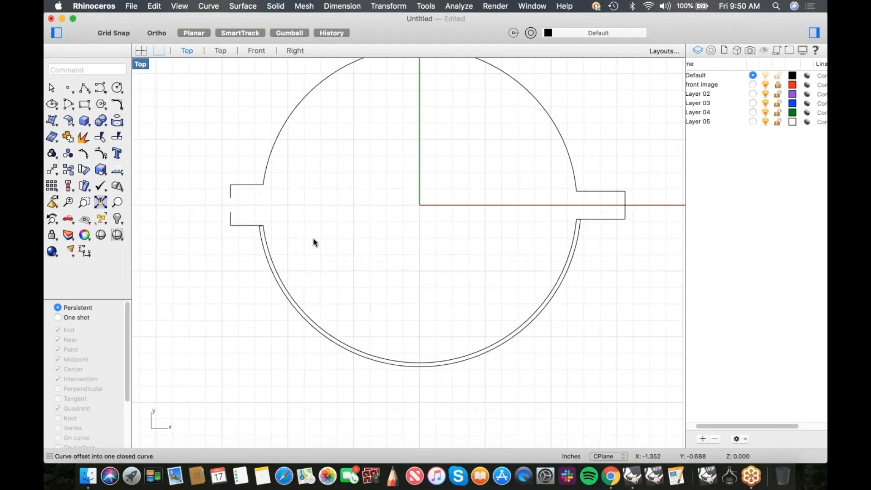
Offset the rear arc outward by the same 0.06 inches with flat end caps
right_click(290, 189)
left_click(309, 192)
left_click(266, 168)
left_click(249, 165)
Explode the front and rear closed offset outlines into separate curves
scroll(267, 182, "up", 5)
scroll(261, 190, "up", 4)
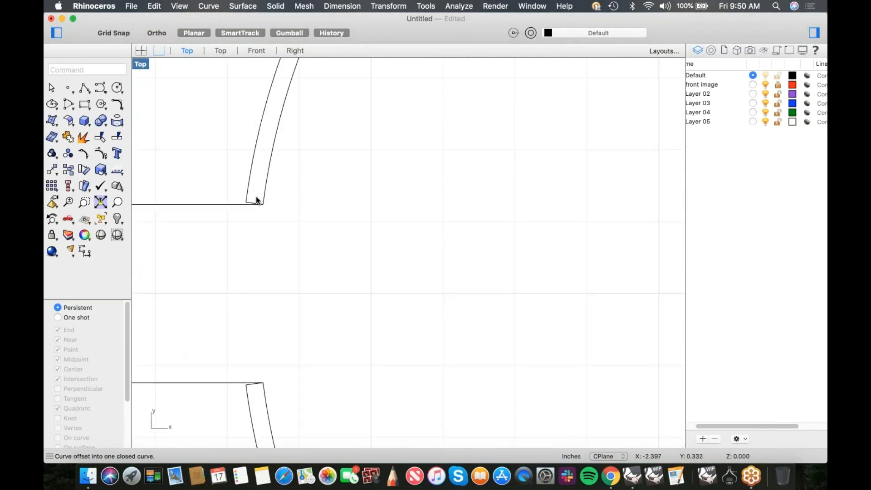
left_click(255, 205)
scroll(261, 213, "down", 6)
left_click(254, 356, "shift")
middle_click(343, 287)
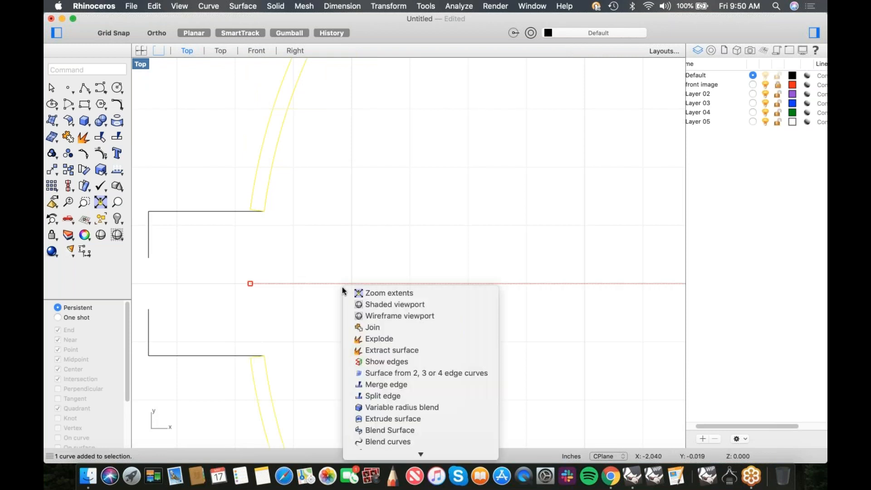
left_click(375, 339)
Delete the two short cap segments between the inner and outer arcs beside the open-ended tab profile
scroll(255, 205, "up", 5)
left_click(254, 206)
key("Delete")
scroll(373, 374, "down", 4)
scroll(282, 276, "up", 6)
left_click(277, 271)
key("Delete")
scroll(321, 248, "down", 6)
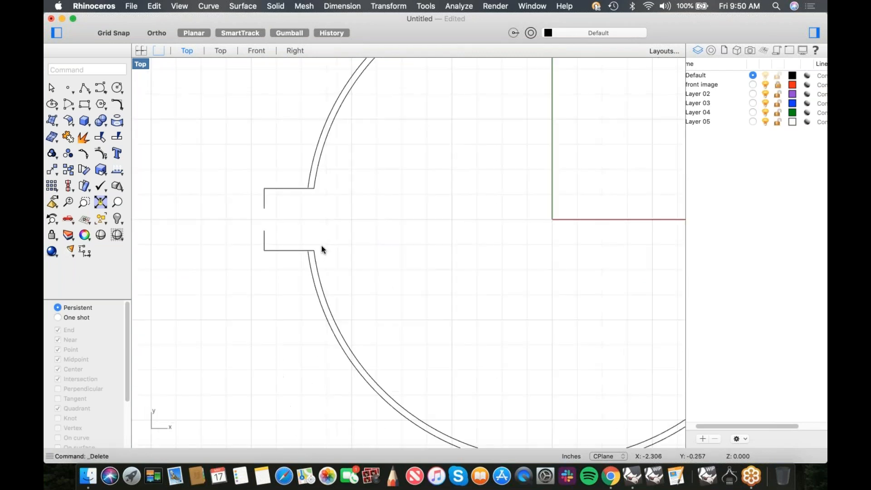
Delete the two short cap segments between the inner and outer arcs beside the closed rectangular tab profile
scroll(478, 249, "up", 8)
left_click(496, 251)
key("Delete")
scroll(464, 336, "down", 10)
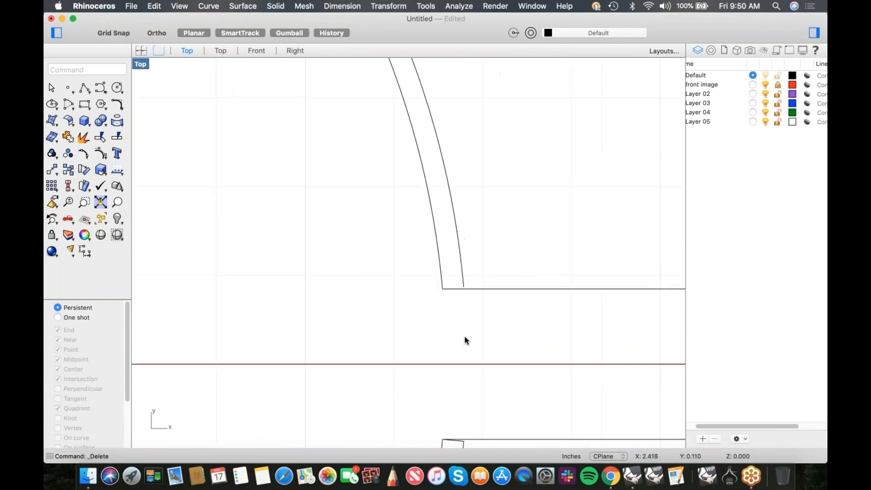
left_click(434, 320)
key("Delete")
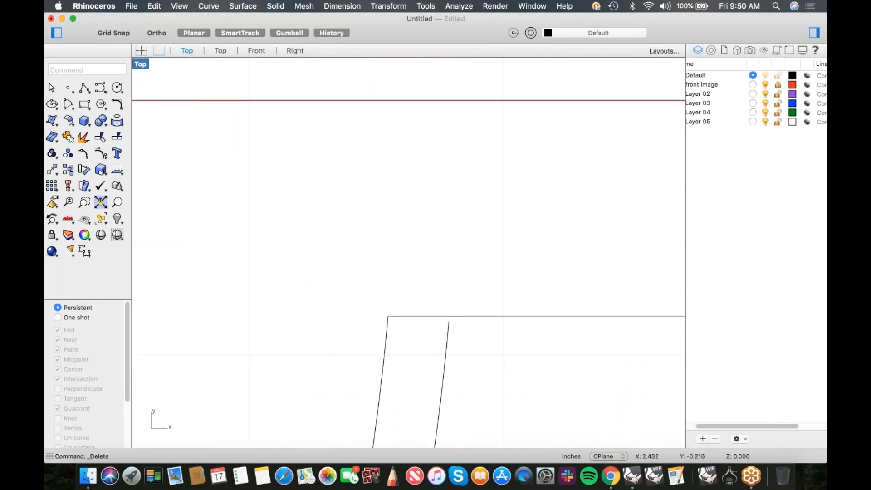
Examine how the inner and outer arcs meet the lines of the closed rectangular tab
scroll(429, 319, "down", 5)
left_click(412, 330)
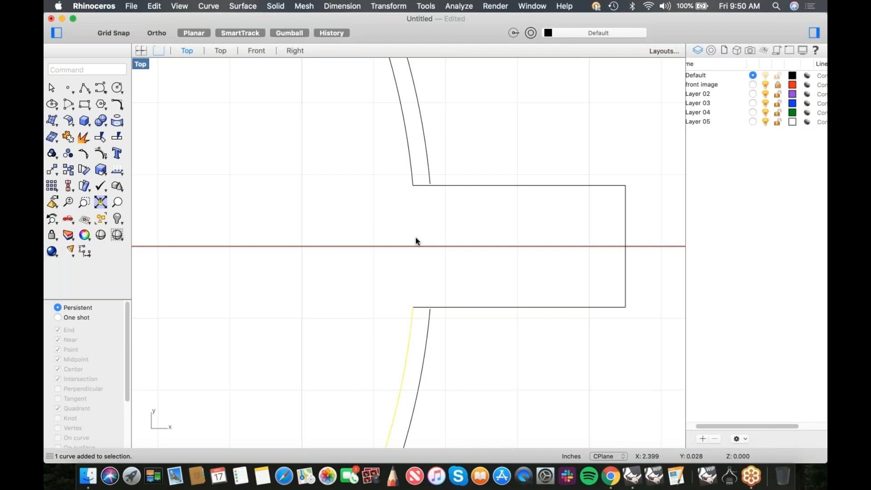
key("Escape")
scroll(407, 232, "down", 5)
left_click(411, 203)
left_click(410, 272, "shift")
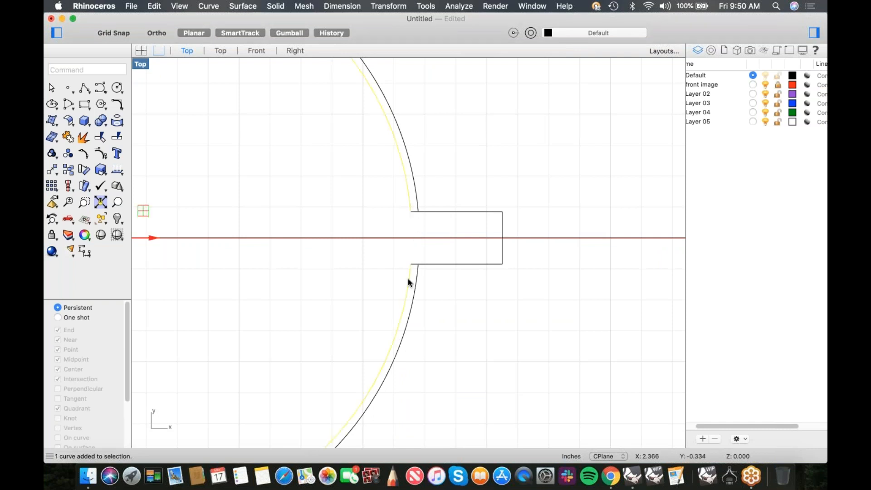
key("Escape")
scroll(434, 267, "up", 8)
scroll(381, 256, "up", 2)
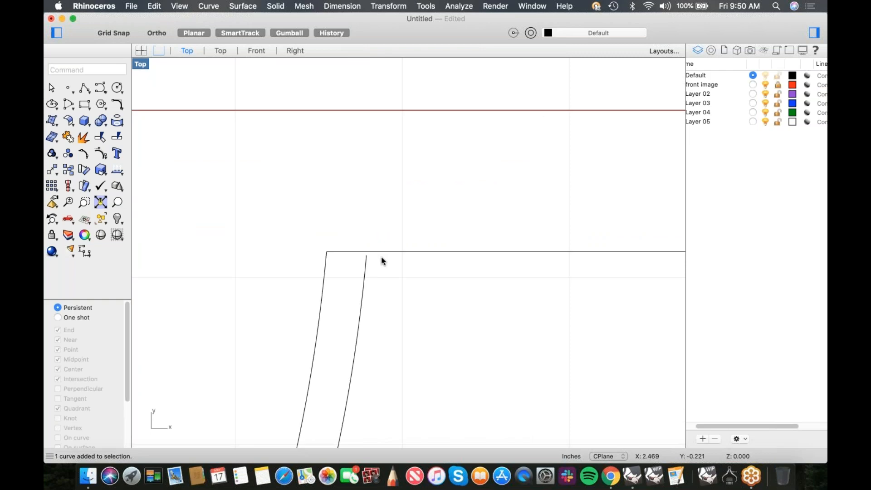
scroll(379, 260, "down", 10)
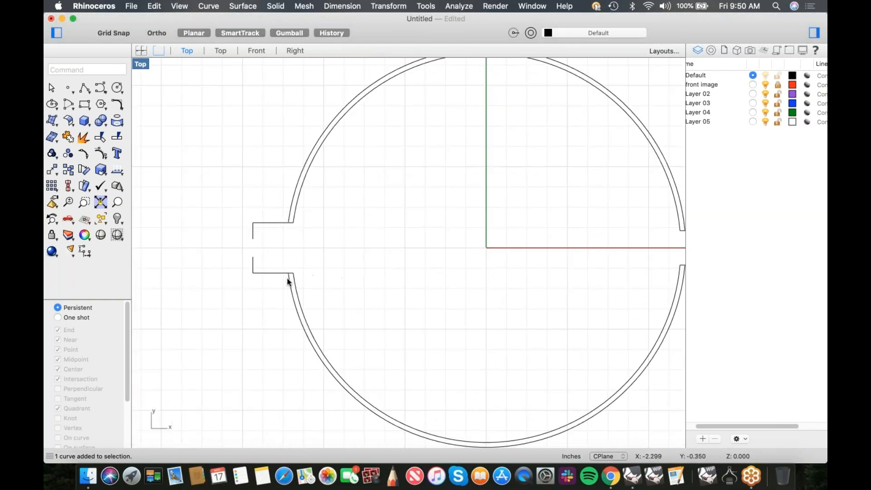
Fillet the open tab's front line to the outer front arc with a 0.15-inch radius and trimming on
scroll(290, 274, "up", 6)
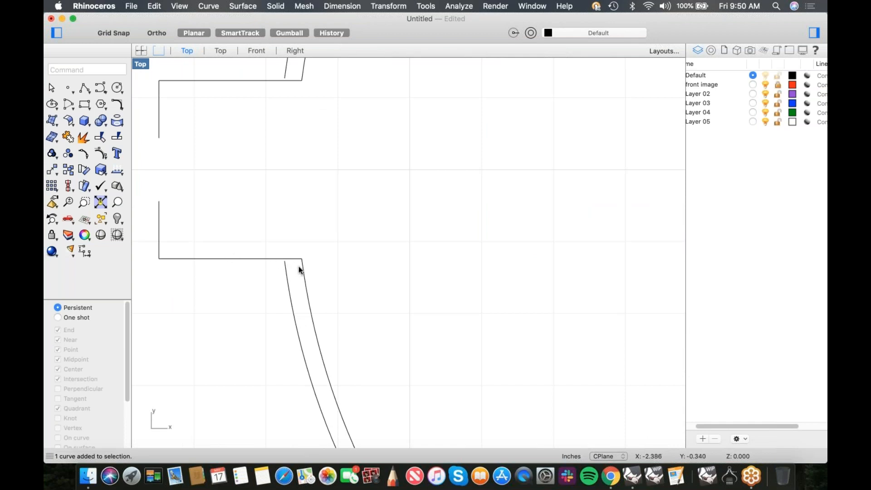
left_click(117, 104)
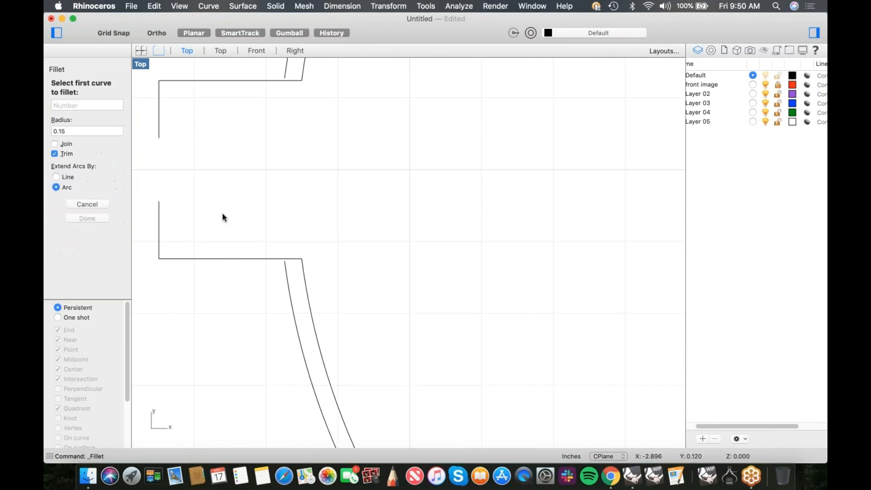
left_click(271, 259)
left_click(286, 277)
Fillet the open tab's rear line to the outer rear arc with the same 0.15-inch radius
scroll(303, 195, "down", 3)
right_click_drag(303, 190, 300, 258)
scroll(291, 233, "up", 6)
right_click(292, 233)
left_click(309, 213)
left_click(252, 216)
left_click(293, 193)
scroll(298, 232, "down", 8)
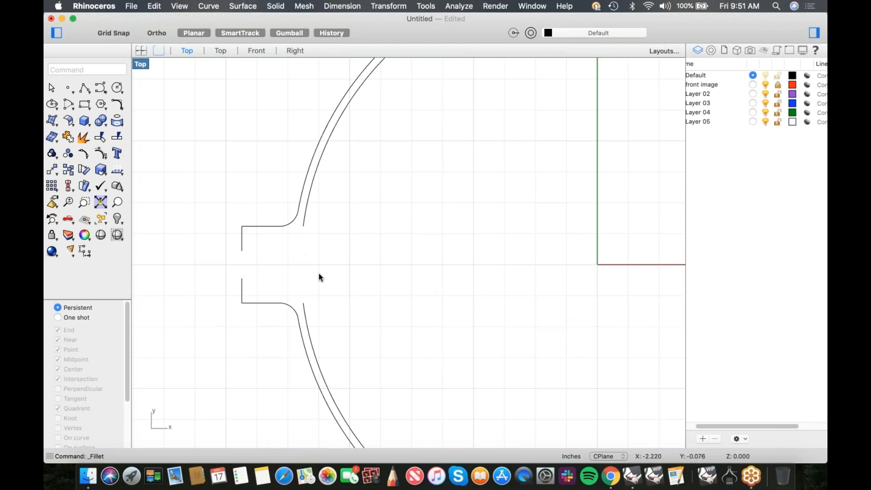
Fillet the closed tab's front line to the outer front arc with a 0.15-inch radius and trimming on
scroll(252, 307, "up", 4)
scroll(253, 303, "down", 10)
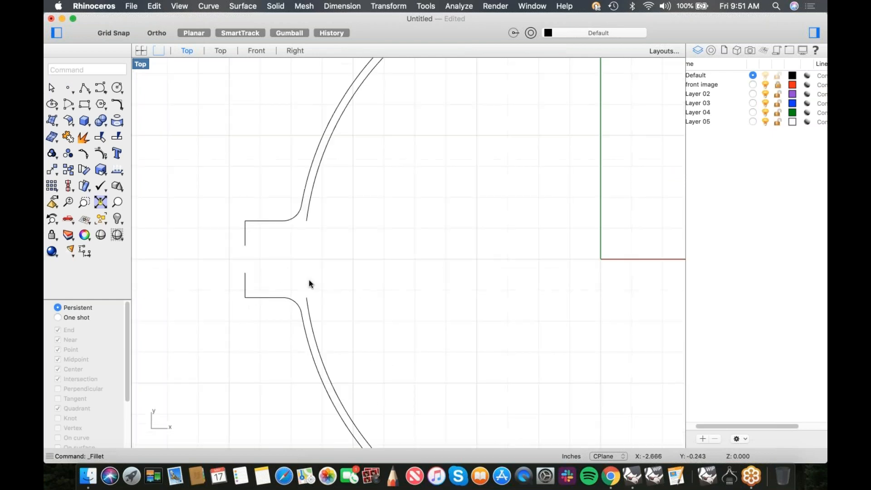
scroll(349, 254, "up", 6)
right_click(359, 239)
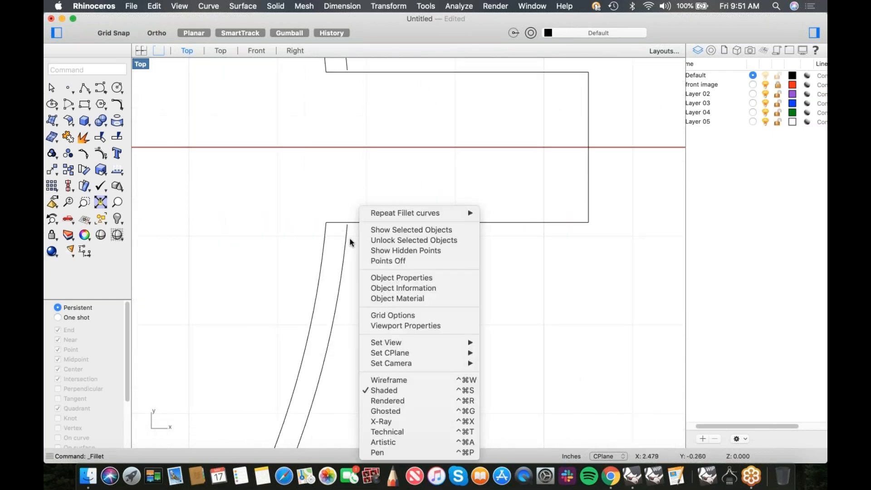
mouse_move(408, 213)
left_click(599, 225)
left_click(341, 247)
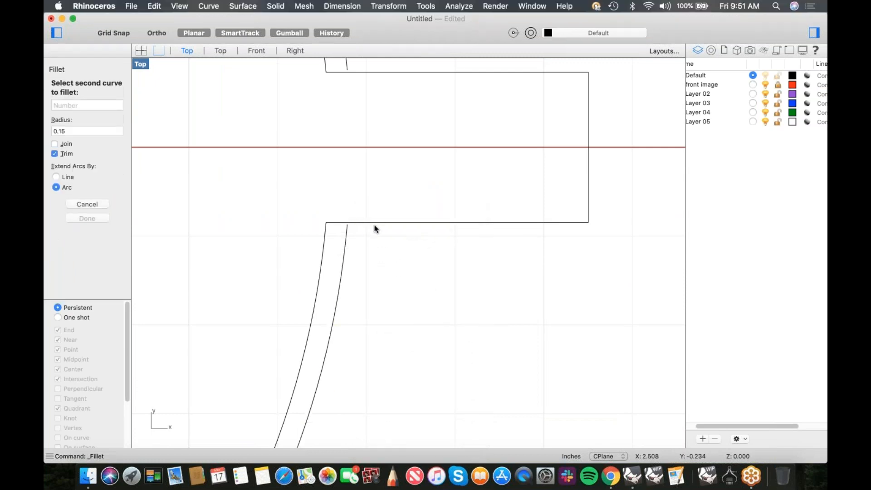
left_click(376, 222)
scroll(390, 235, "down", 5)
right_click_drag(390, 235, 392, 276)
right_click(386, 204)
left_click(374, 206)
left_click_drag(374, 209, 395, 218)
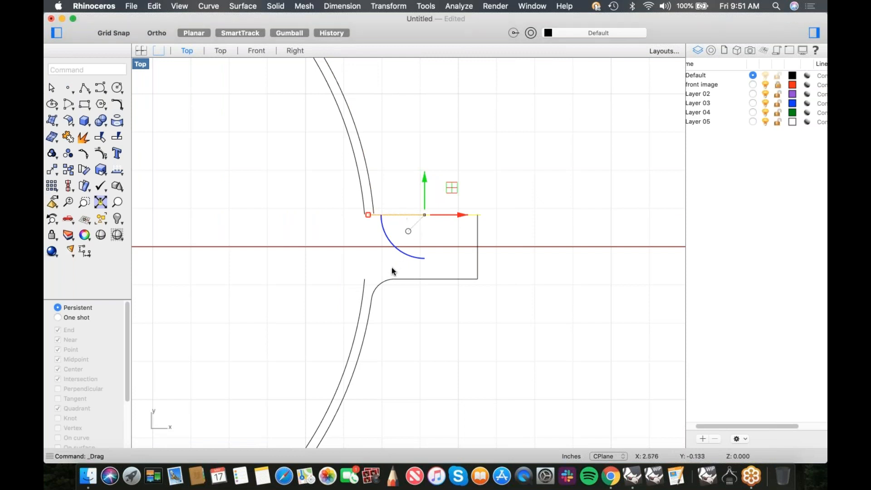
left_click(452, 311)
key("super+z")
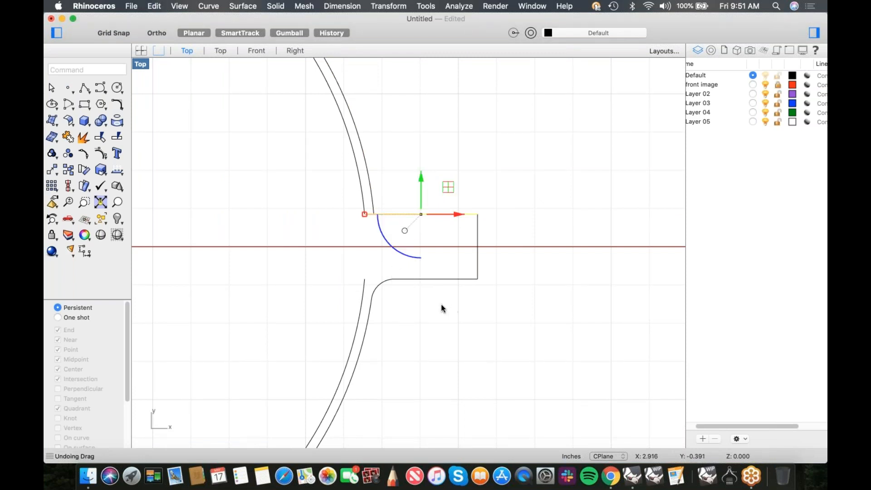
left_click(437, 308)
Fillet the closed tab's rear line to the outer rear arc with the same 0.15-inch radius
scroll(394, 213, "up", 8)
right_click(393, 213)
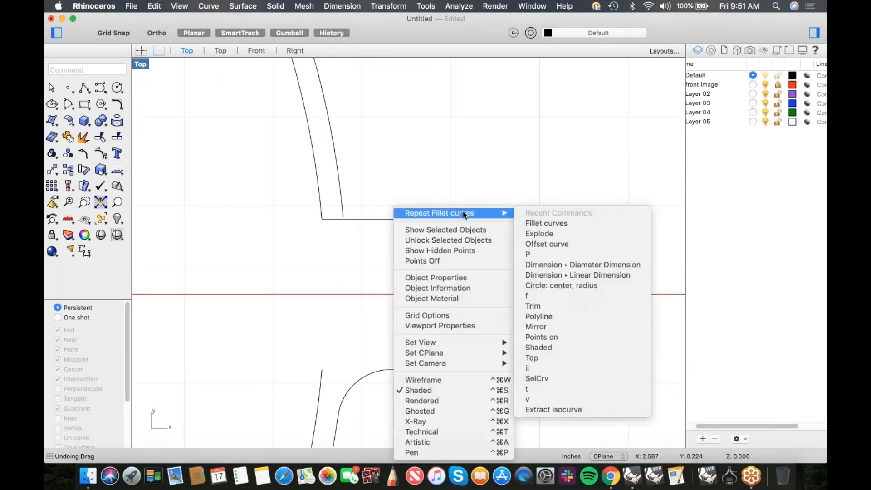
left_click(463, 212)
left_click(341, 195)
left_click(393, 218)
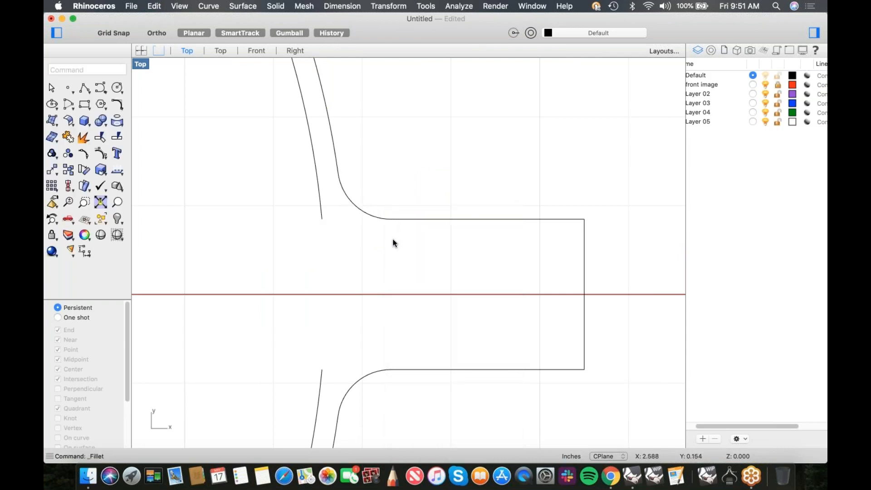
Round the closed tab's front outer corner with a 0.15-inch fillet against its end line
scroll(398, 240, "down", 5)
scroll(471, 298, "up", 5)
right_click(476, 298)
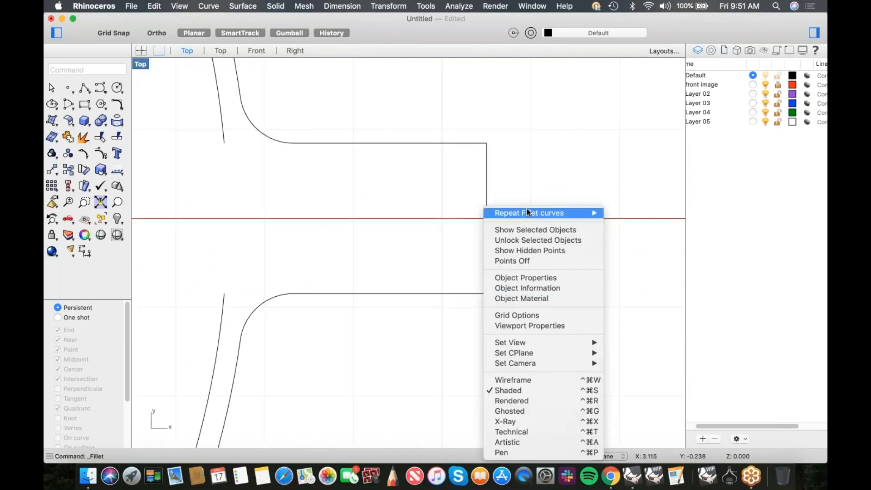
left_click(522, 213)
left_click(467, 293)
left_click(486, 275)
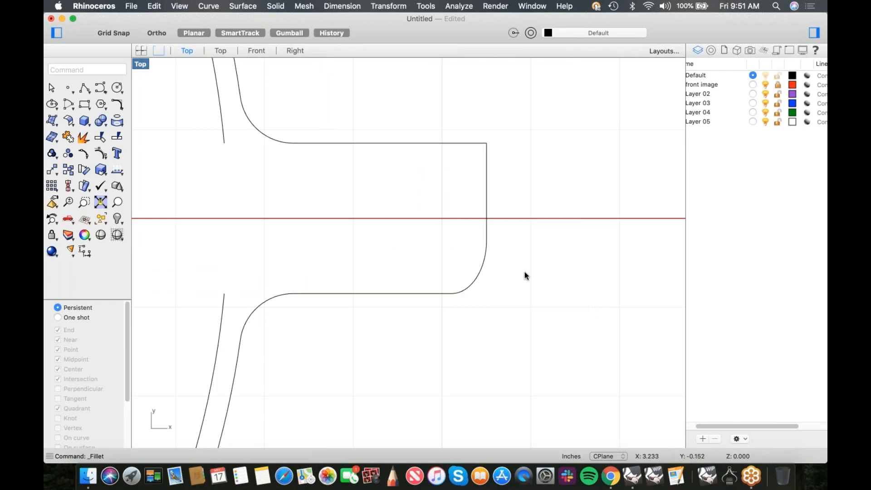
Round the closed tab's rear outer corner with the same 0.15-inch fillet
right_click(524, 271)
left_click(556, 215)
left_click(455, 143)
left_click(486, 175)
Try to fillet the open tab's front outer corner in the top view with a 0.05-inch radius
scroll(505, 191, "down", 5)
scroll(415, 229, "down", 5)
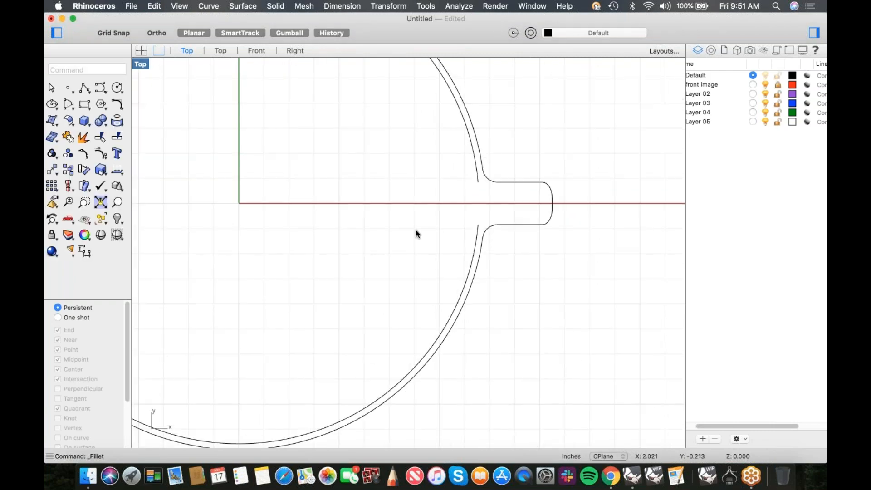
scroll(352, 235, "left", 3)
scroll(298, 229, "up", 5)
scroll(272, 234, "up", 5)
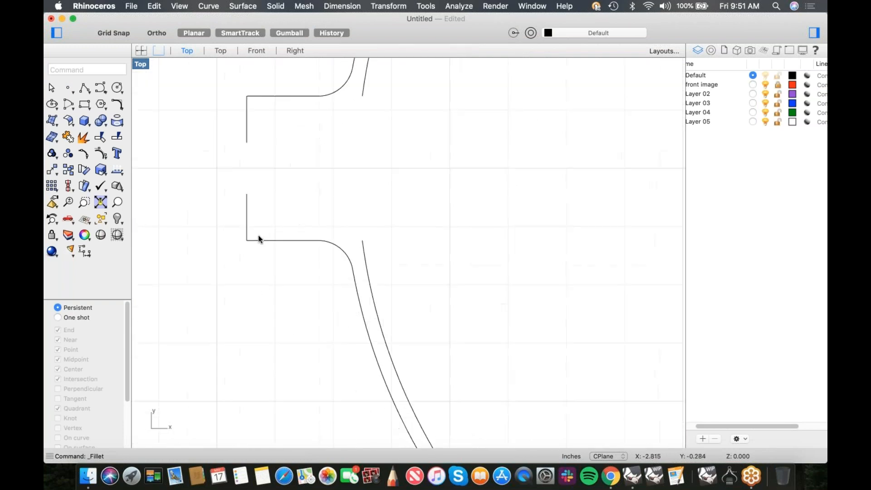
right_click(279, 211)
left_click(295, 213)
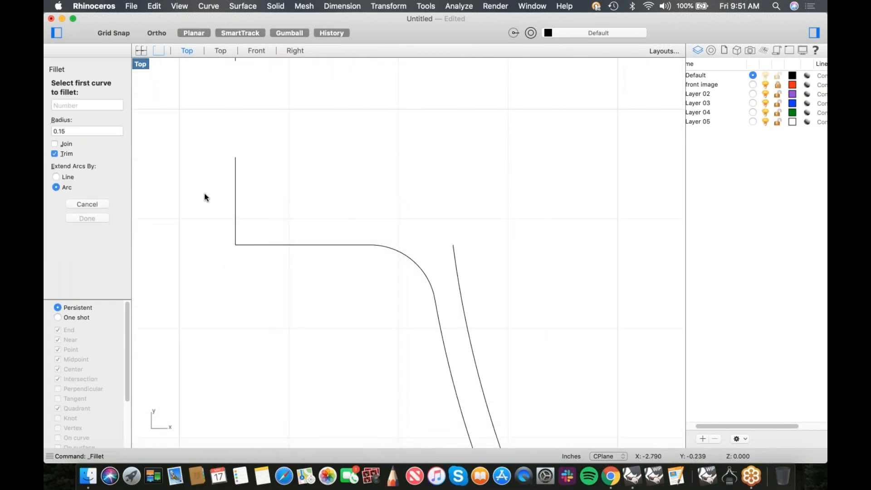
double_click(62, 131)
left_click(84, 131)
key("Return")
left_click(236, 243)
left_click(236, 241)
scroll(236, 244, "up", 3)
scroll(236, 245, "down", 2)
key("super+z")
Switch to the Perspective view and turn on the control points of the open tab's line segments
right_click_drag(250, 271, 429, 307)
type("p")
key("Return")
scroll(401, 264, "up", 4)
left_click_drag(337, 288, 421, 387)
key("Escape")
left_click_drag(437, 293, 321, 354)
right_click(322, 355)
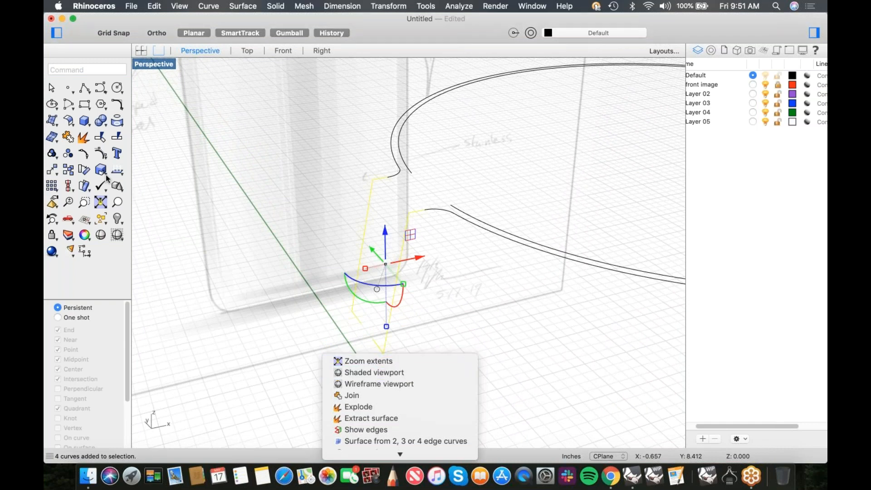
left_click(99, 154)
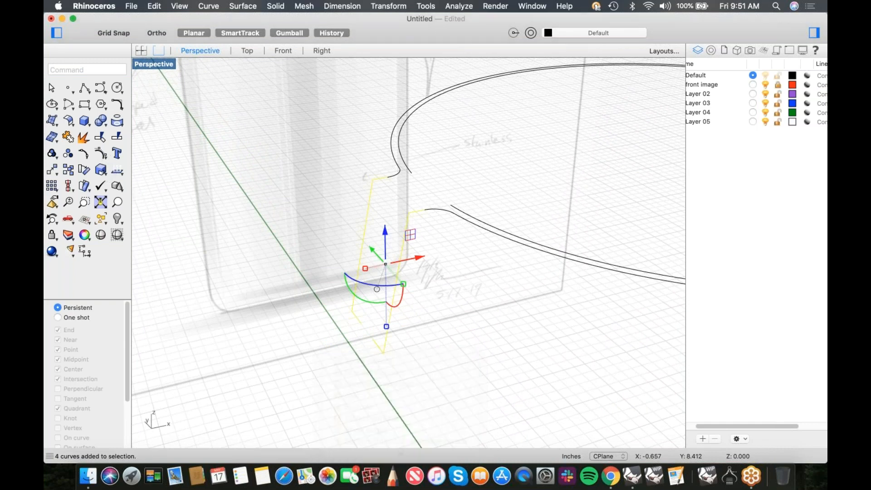
left_click(292, 282)
left_click_drag(441, 268, 250, 365)
left_click(100, 153)
Try raising the control points at the lower ends of the open tab's legs to ring level
left_click_drag(291, 277, 414, 382)
left_click_drag(390, 313, 366, 213)
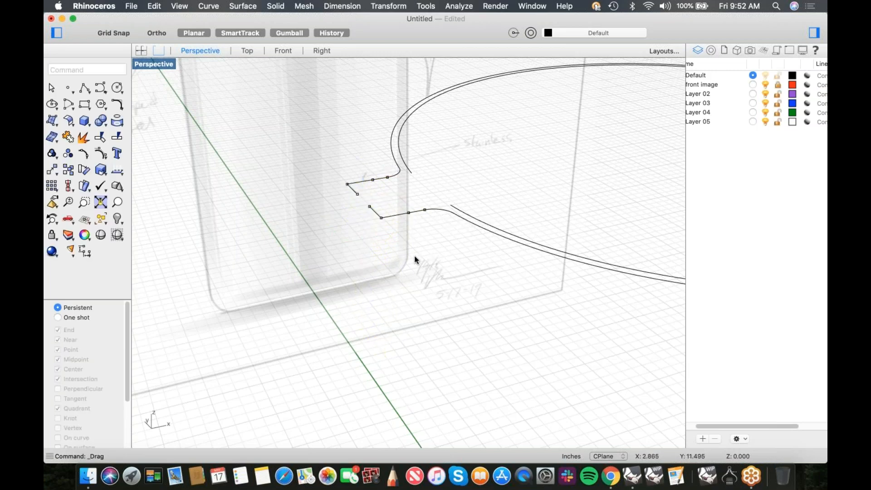
right_click_drag(415, 259, 378, 297, "shift")
scroll(378, 256, "up", 5)
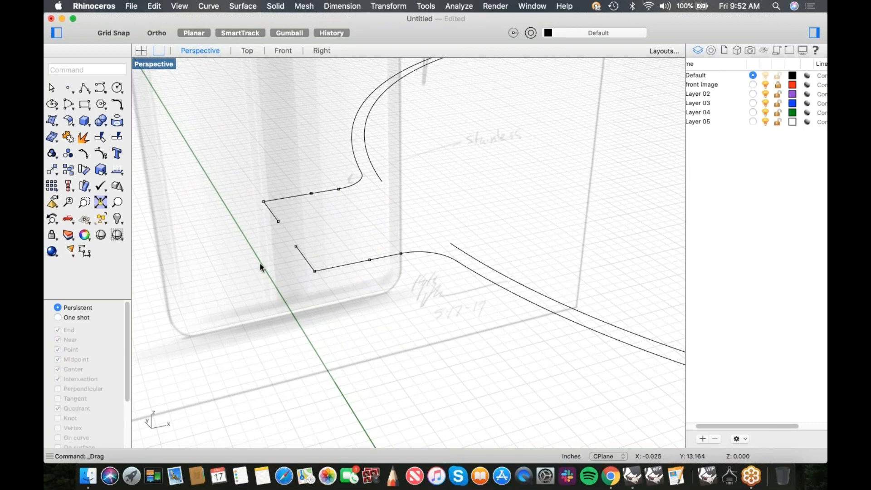
scroll(283, 295, "down", 3)
key("super+z")
left_click(353, 351)
Try a 0.05-inch fillet at the upper bend of the open tab's front leg
scroll(358, 325, "down", 5)
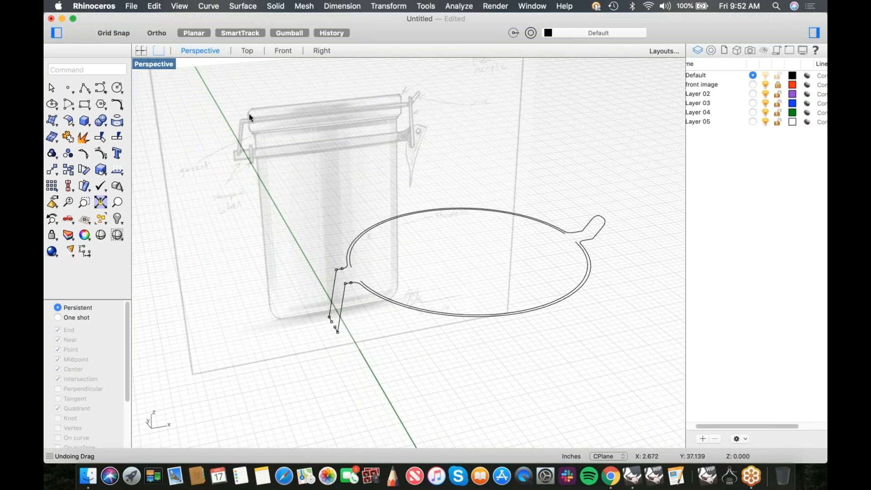
scroll(340, 318, "up", 5)
scroll(339, 319, "up", 2)
mouse_move(353, 346)
right_mouse_down()
mouse_move(385, 354)
mouse_move(363, 338)
right_mouse_up()
scroll(396, 244, "up", 3)
scroll(395, 244, "up", 2)
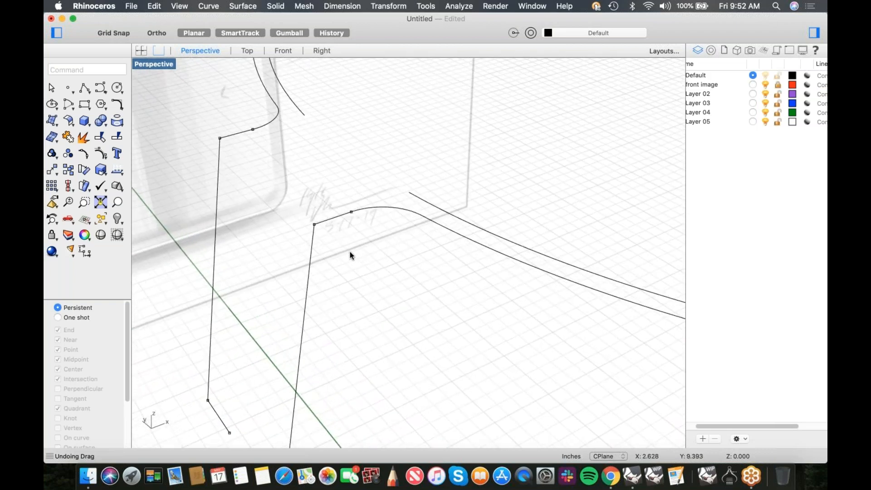
right_click_drag(349, 255, 219, 189)
left_click(117, 105)
left_click(343, 204)
left_click(324, 226)
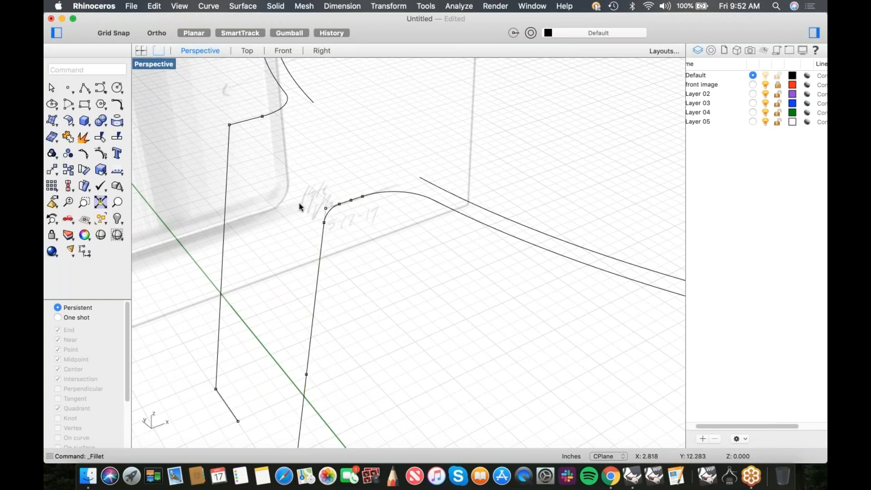
key("cmd+z")
Fillet the upper bend of the open tab's front leg with a 0.125-inch radius
left_click(118, 107)
left_click(72, 104)
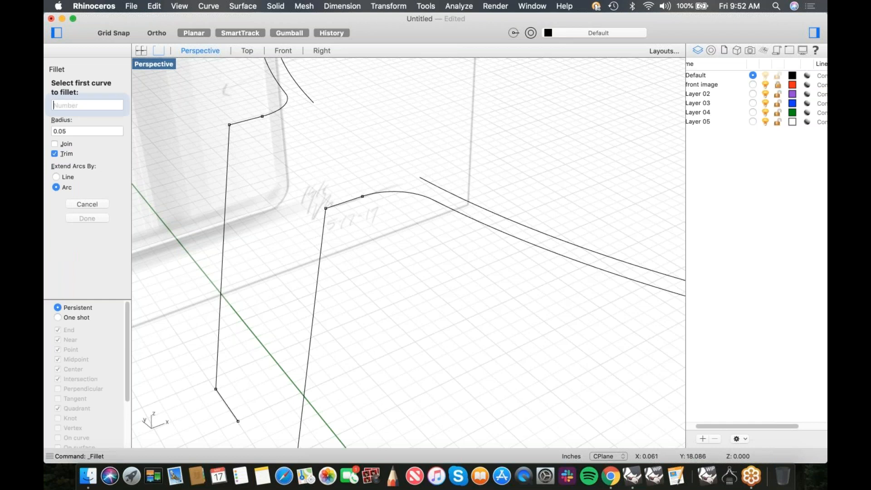
type(".")
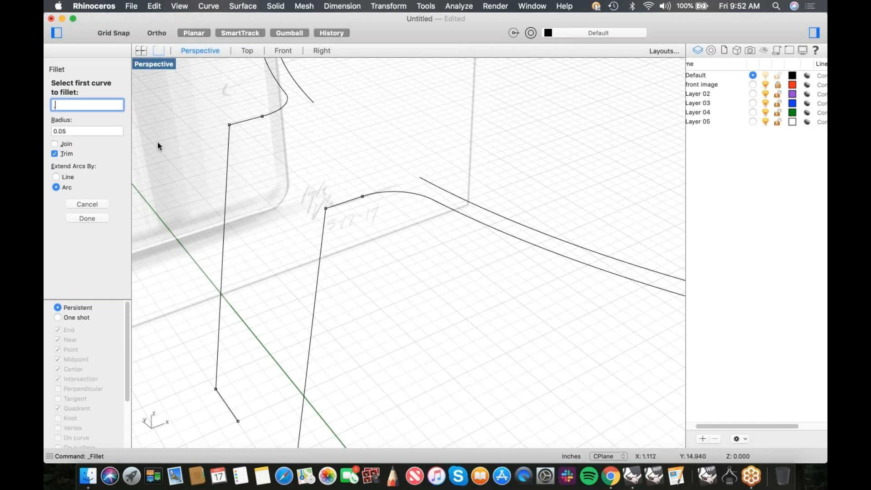
type("125")
key("Return")
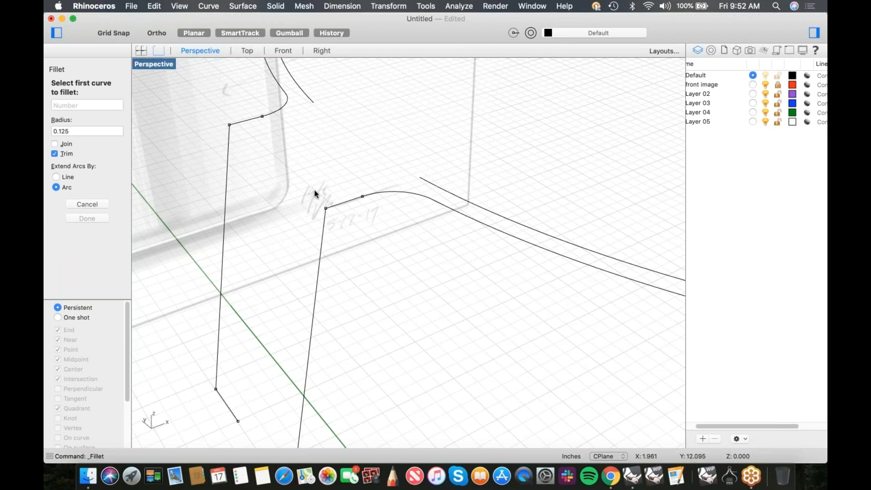
left_click(345, 201)
left_click(325, 222)
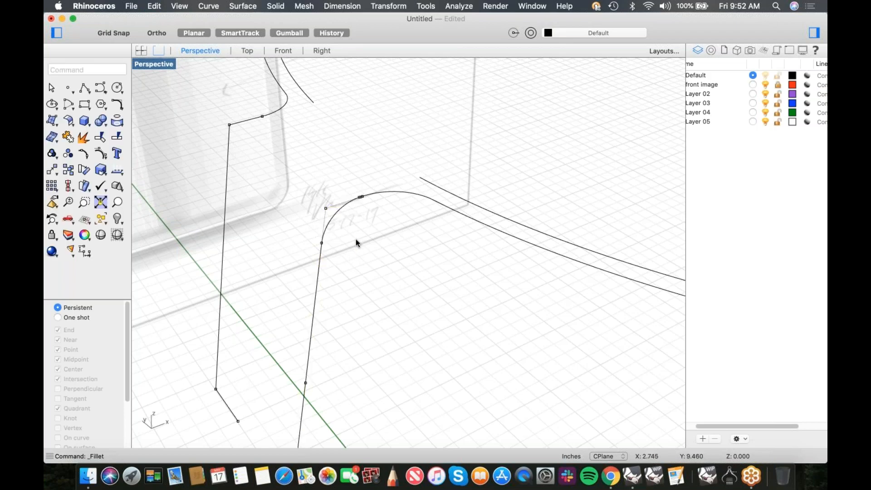
Fillet the upper bend of the open tab's rear leg with the same 0.125-inch radius
right_click(276, 146)
left_click(318, 150)
left_click(243, 121)
left_click(227, 146)
Try to fillet the lower corner of the open tab's front leg with a 0.125-inch radius
right_click_drag(346, 263, 375, 330)
right_click(377, 314)
left_click(417, 213)
scroll(372, 316, "down", 6)
scroll(390, 320, "up", 12)
scroll(360, 308, "down", 5)
scroll(359, 303, "up", 10)
left_click(365, 295)
left_click(354, 305)
key("super+z")
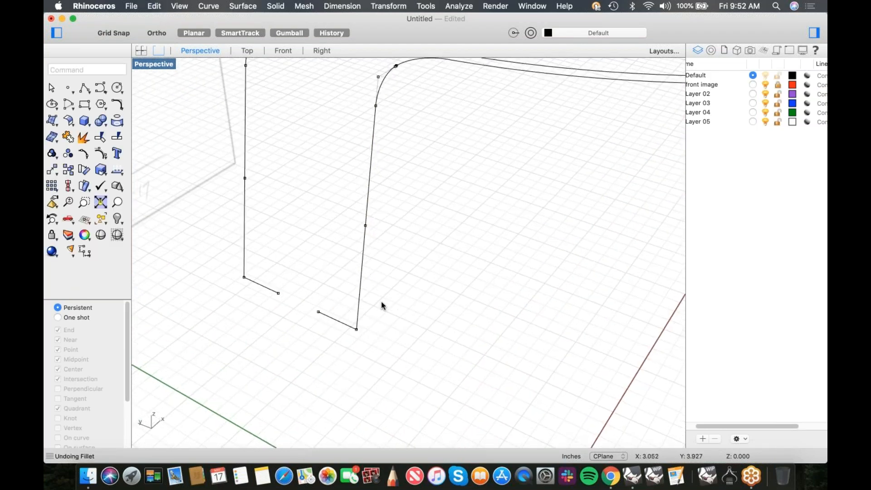
scroll(383, 300, "down", 5)
left_click(118, 105)
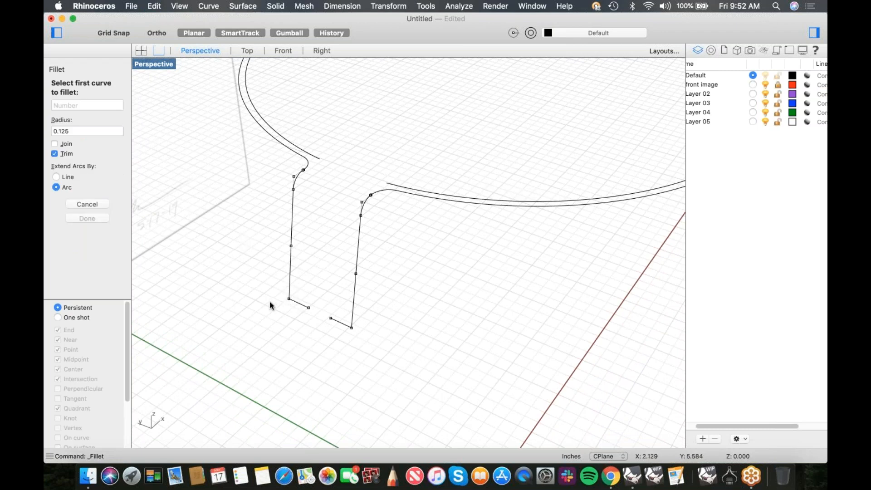
right_click_drag(269, 290, 267, 298)
key("Escape")
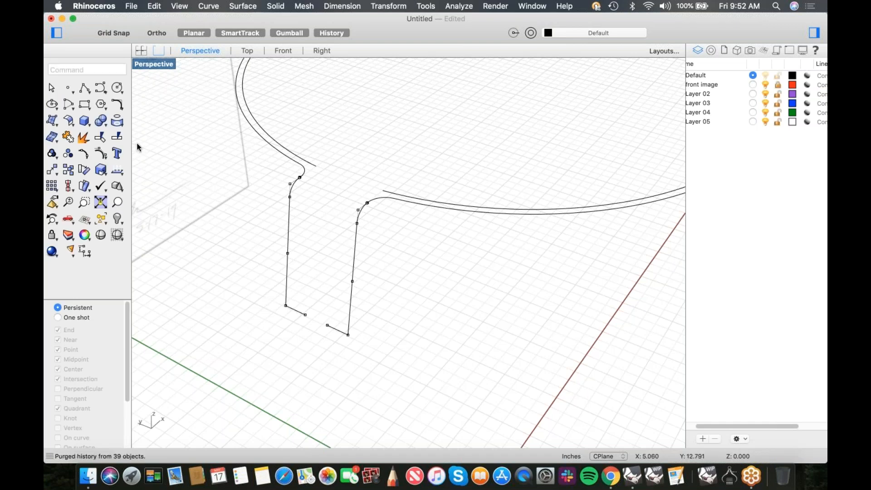
Fillet the lower corner of the open tab's front leg with a 0.1-inch radius
left_click(117, 103)
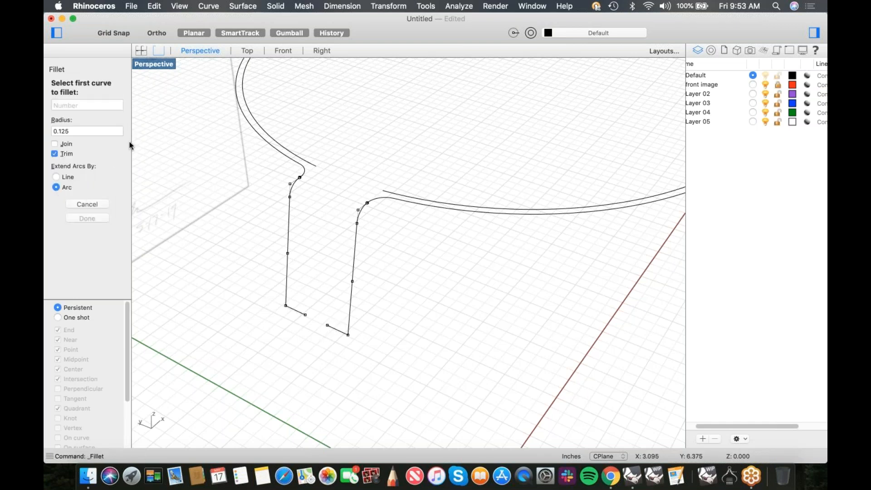
left_click_drag(78, 131, 62, 132)
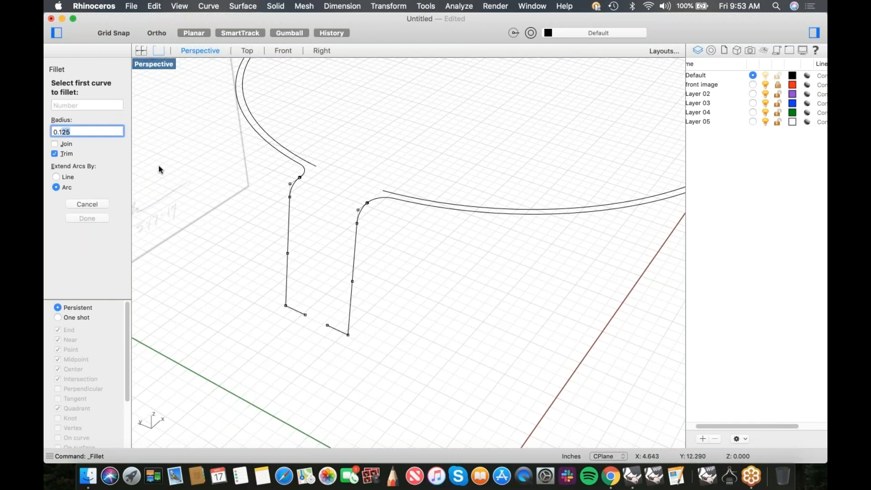
key("BackSpace")
key("Return")
left_click(345, 328)
left_click(345, 329)
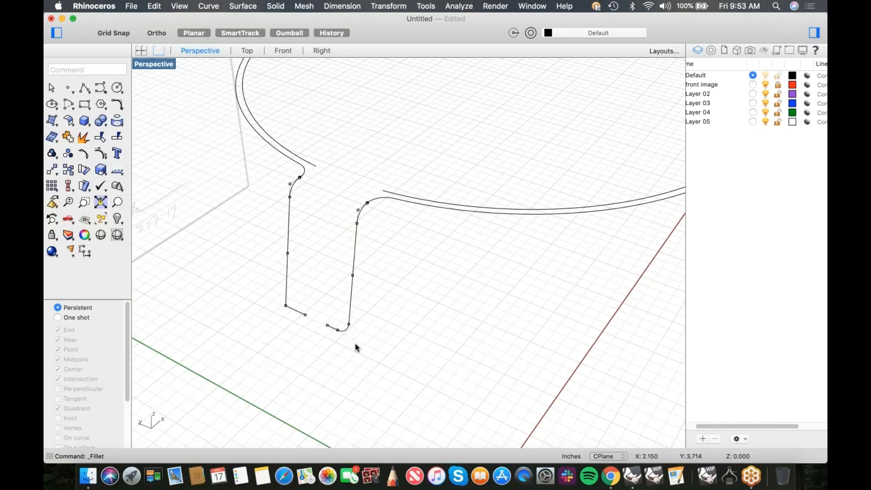
Fillet the lower corner of the open tab's rear leg with the same 0.1-inch radius
right_click(361, 343)
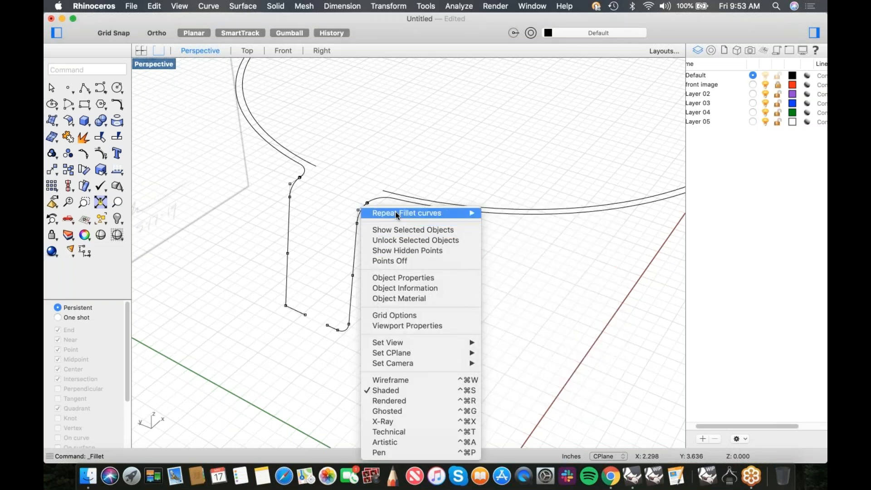
left_click(384, 214)
left_click(286, 294)
left_click(288, 307)
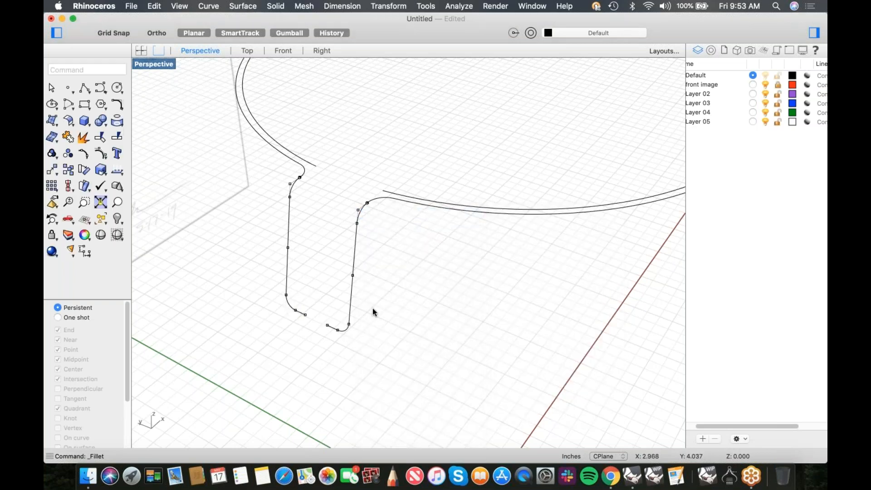
Fillet the closed tab's front bend, where its horizontal line meets the rising leg, with a 0.1-inch radius
scroll(353, 302, "down", 2)
scroll(353, 301, "down", 2)
right_click_drag(367, 317, 314, 332, "shift")
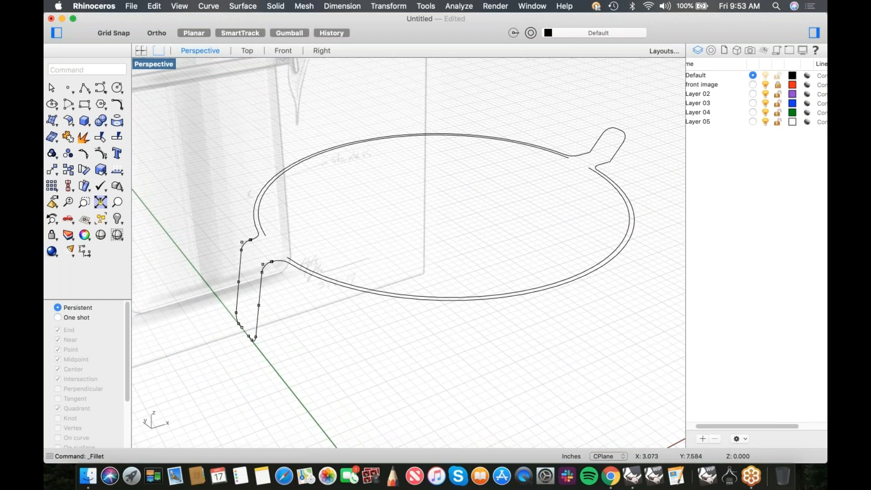
scroll(579, 202, "up", 5)
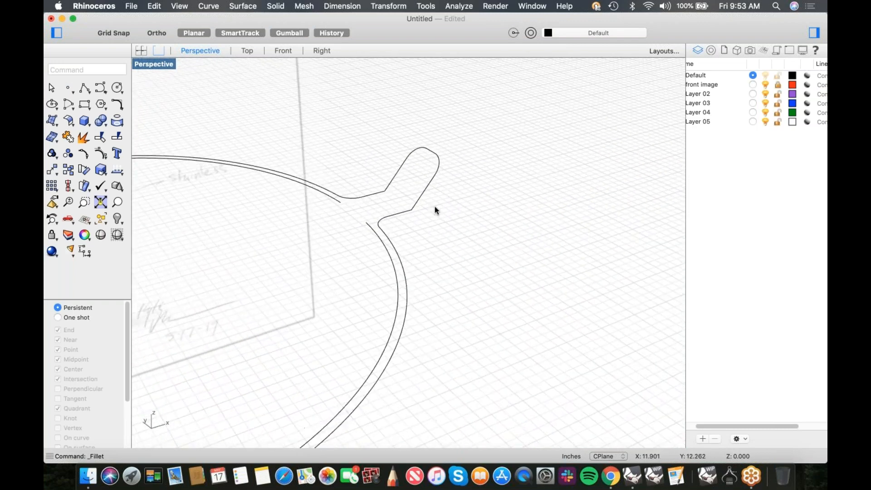
scroll(416, 212, "up", 2)
right_click(400, 225)
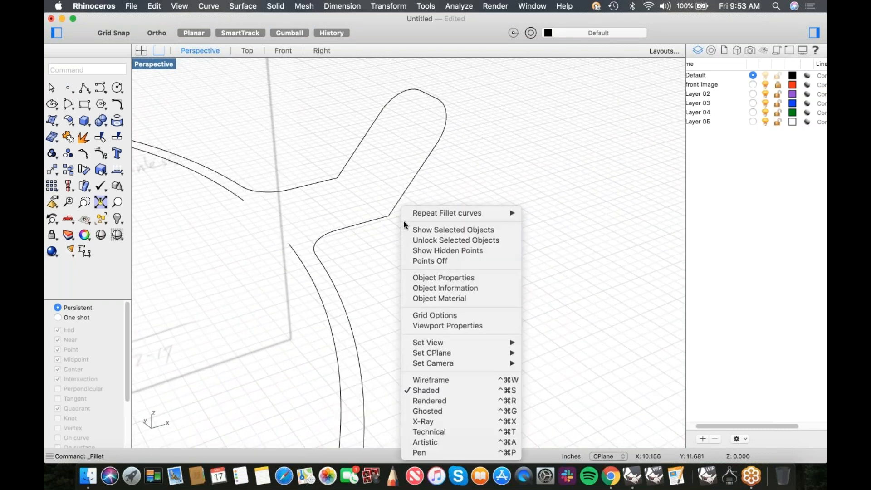
left_click(435, 211)
left_click(396, 207)
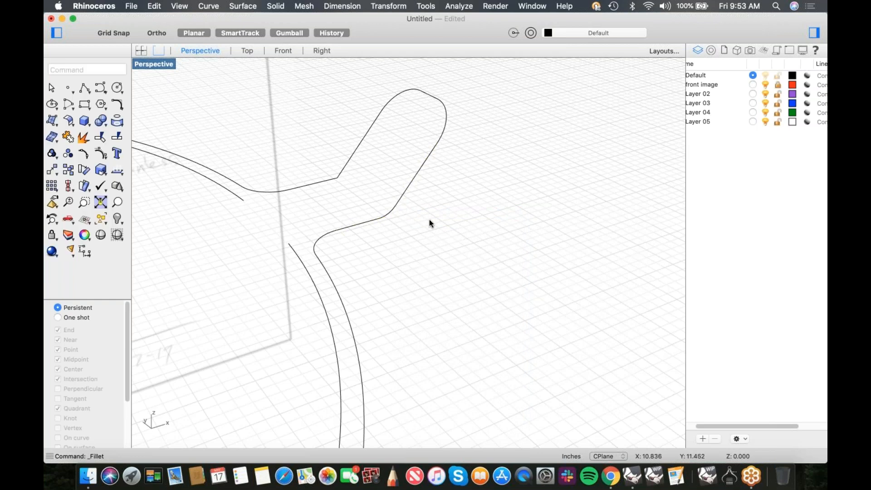
Fillet the closed tab's rear bend, where its horizontal line meets the rising leg, with the same radius as the front bend
right_click(428, 213)
left_click(467, 217)
key("Escape")
left_click(344, 170)
right_click(377, 190)
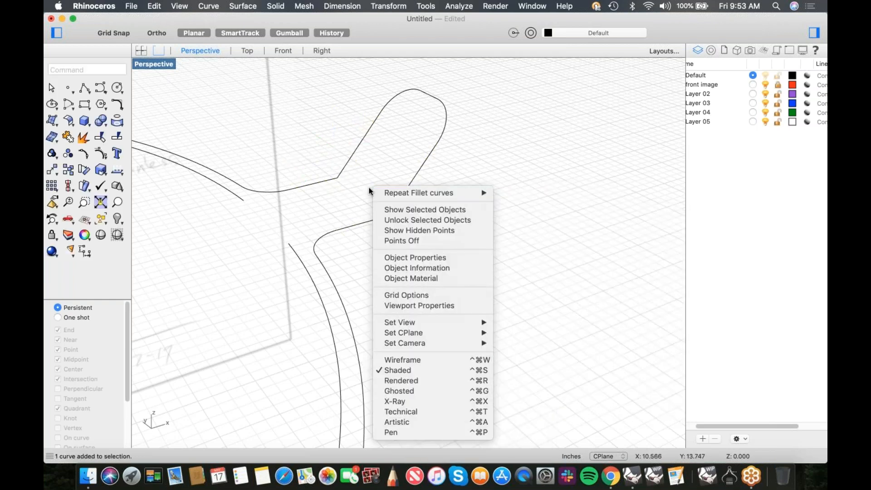
left_click(378, 192)
left_click(329, 180)
left_click(342, 171)
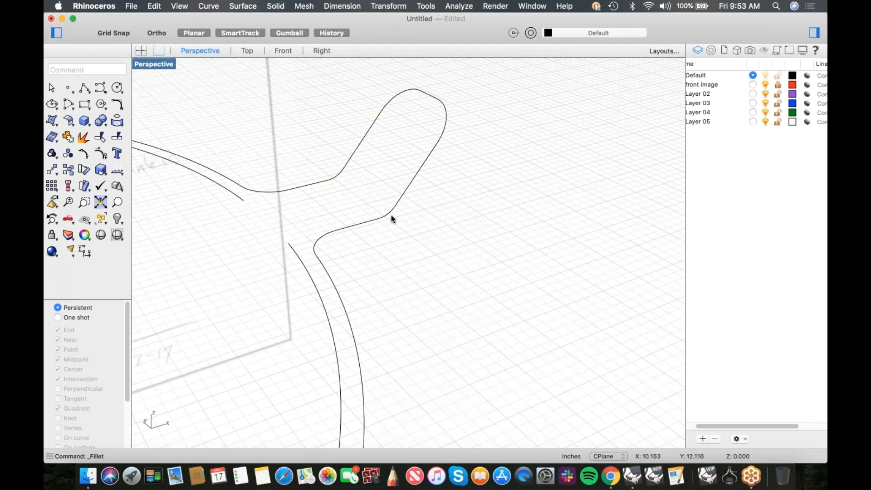
Turn off the control points on the open tab, select all curves and join them
scroll(363, 233, "down", 5)
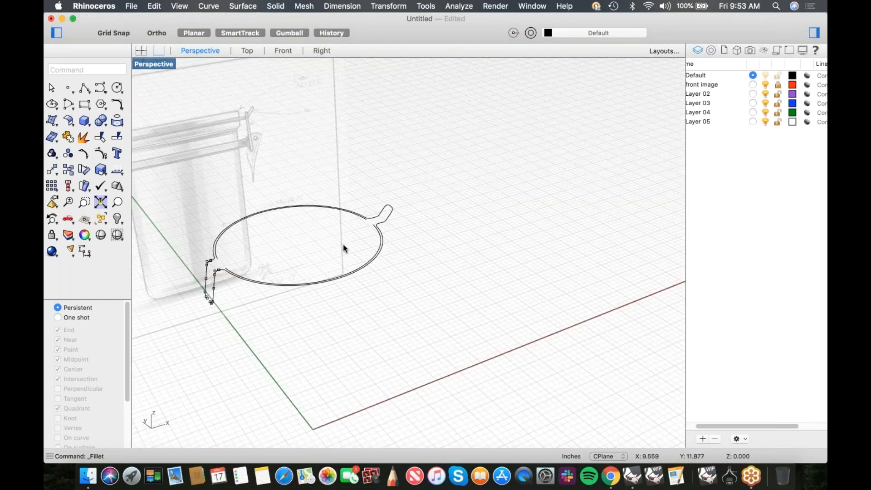
scroll(273, 268, "up", 3)
scroll(218, 271, "down", 3)
scroll(217, 268, "up", 5)
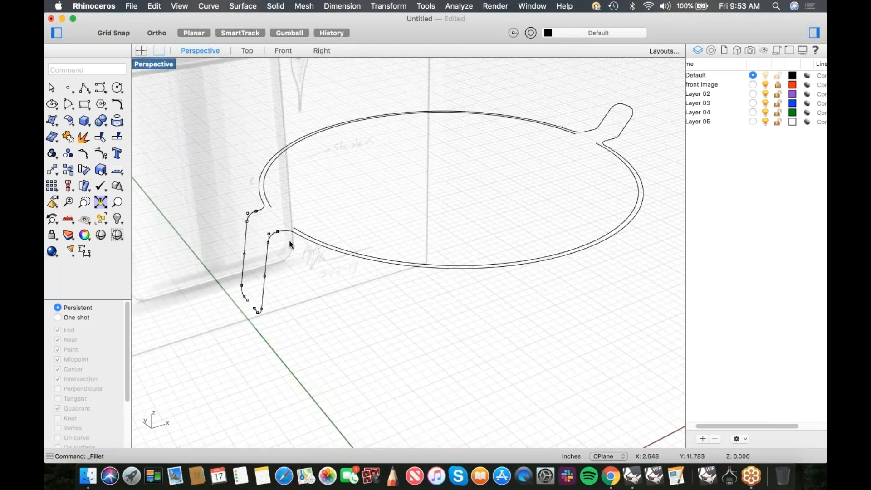
scroll(274, 235, "down", 3)
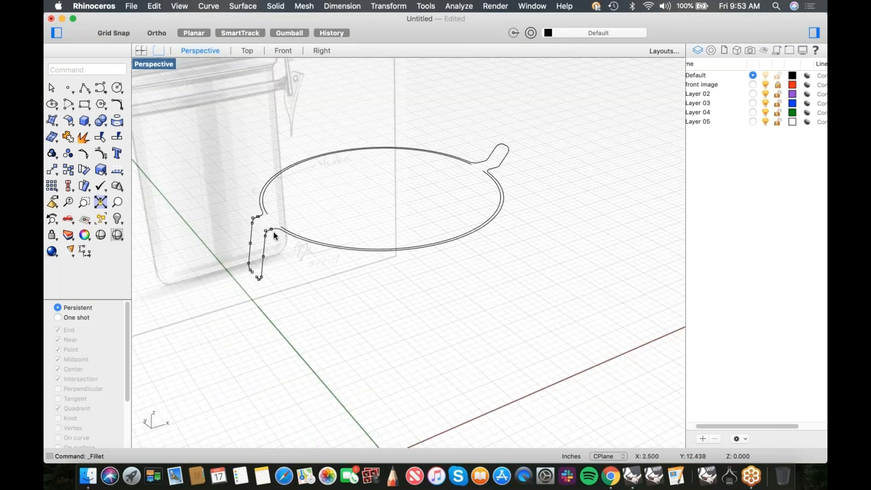
left_click(276, 237)
key("Return")
type("selcrv")
key("Return")
type("join")
key("Return")
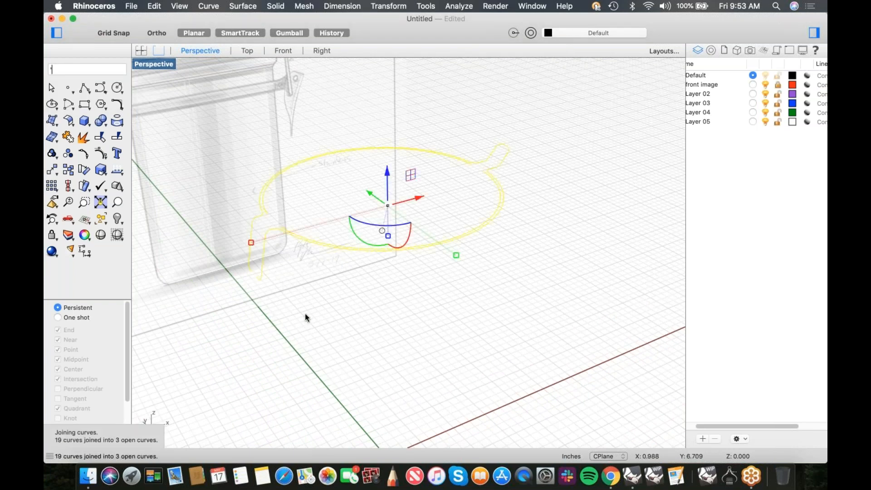
Create a flat-capped pipe of 0.12-inch diameter along the joined outer wire path with its tabs and legs
left_click(296, 251)
scroll(267, 208, "up", 6)
scroll(259, 212, "down", 3)
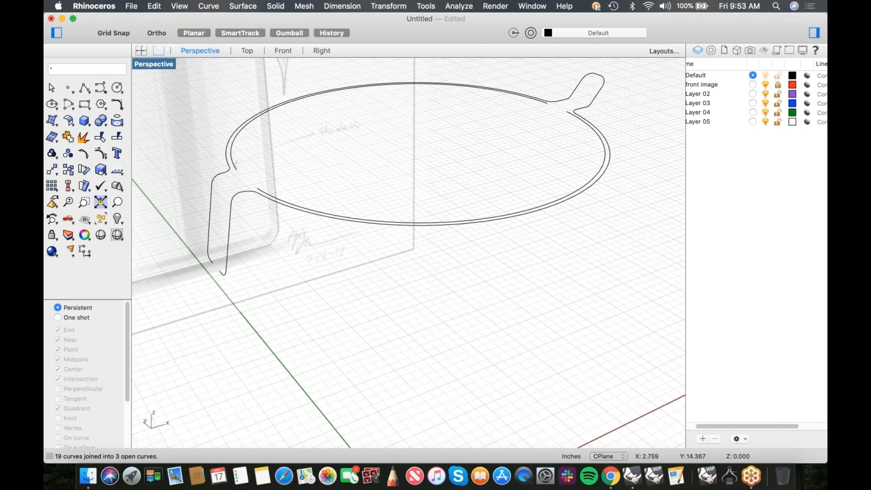
left_click(234, 197)
right_click_drag(289, 246, 295, 259, "shift")
left_click(172, 288)
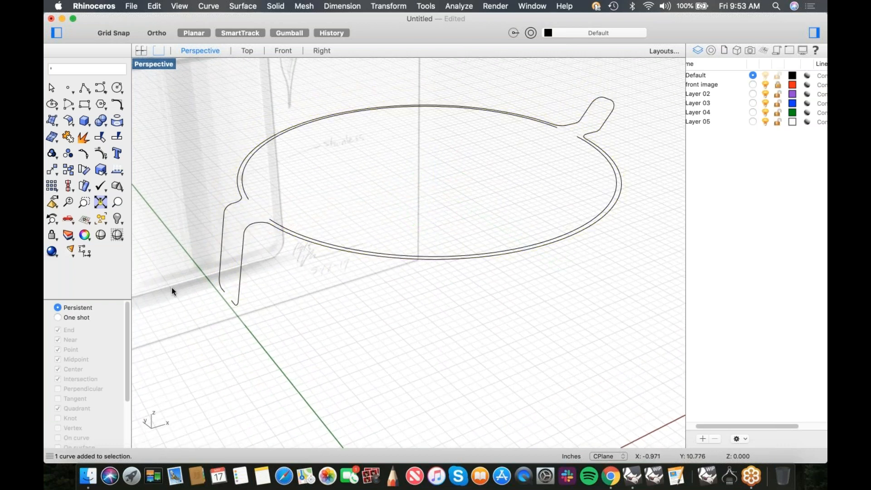
left_click(86, 122)
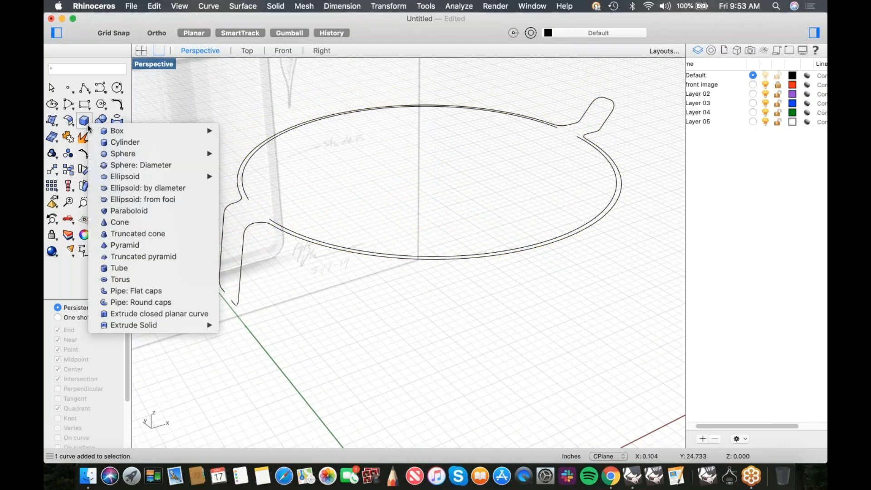
left_click(142, 292)
left_click(240, 287)
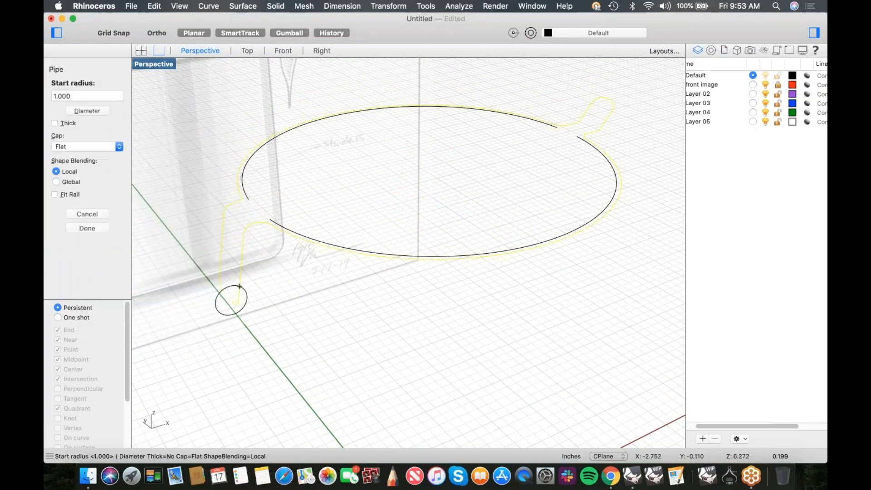
type(".12")
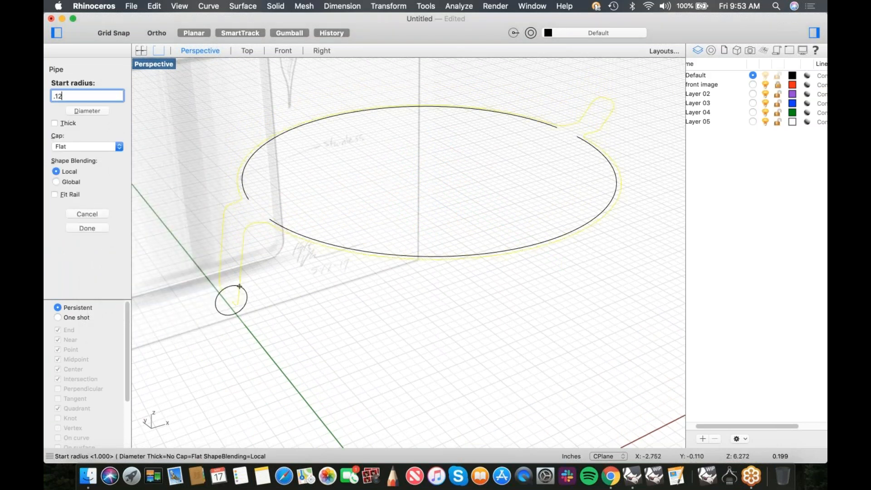
left_click(88, 111)
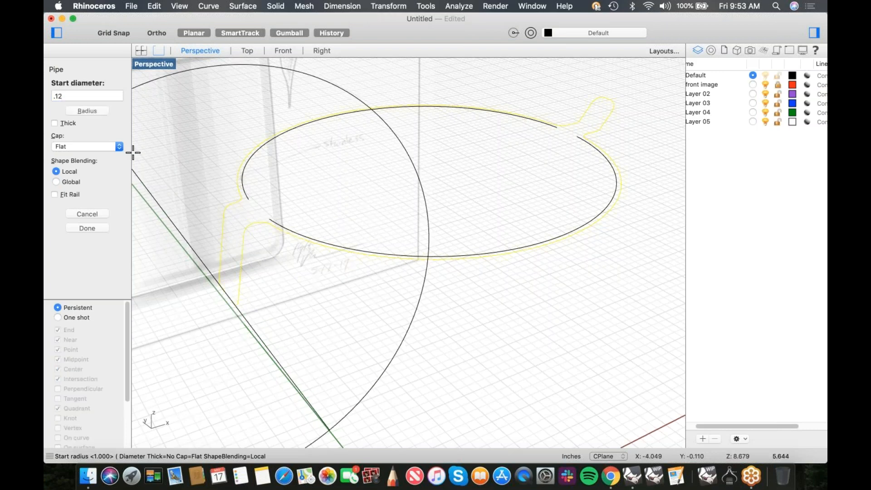
key("Return")
key("Return")
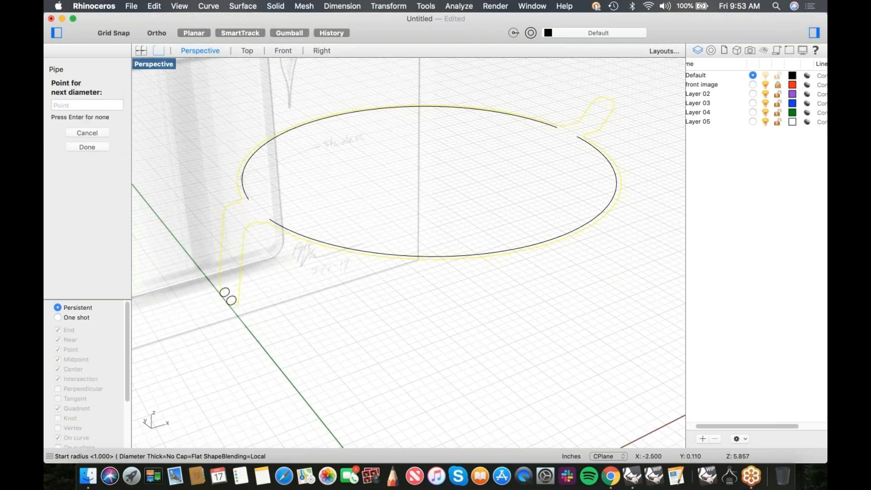
key("Return")
right_click_drag(285, 285, 255, 324)
scroll(225, 360, "up", 6)
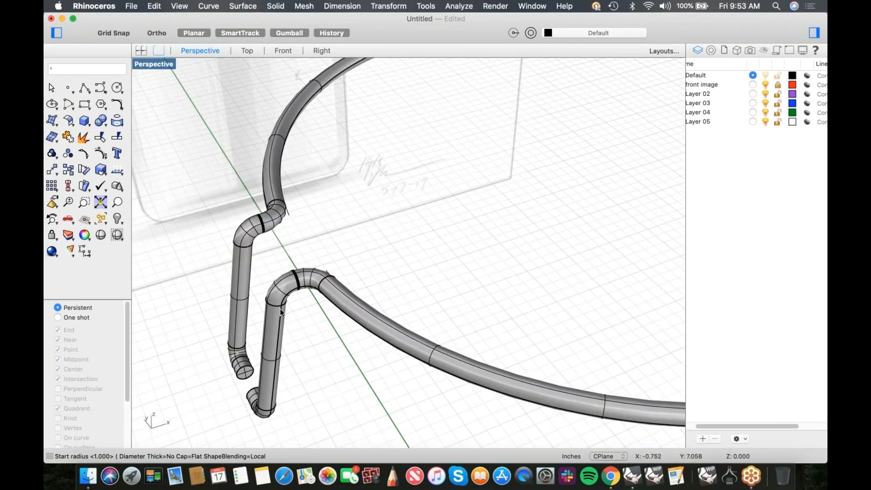
scroll(290, 317, "down", 10)
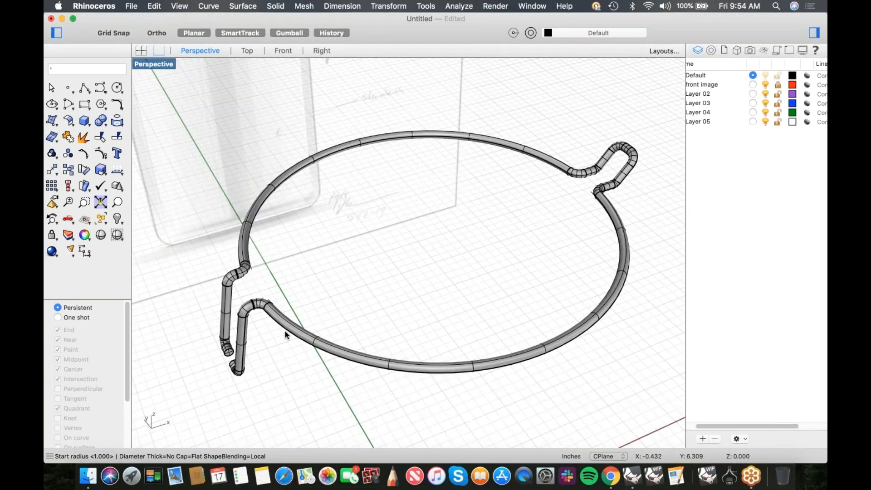
Show the hidden jar and clamp parts and check the wire bail's fit against them in the front view
type("'")
right_click_drag(325, 341, 323, 297)
type("v")
key("Return")
key("super+alt+h")
right_click_drag(288, 325, 282, 351)
key("ctrl+super+f")
right_click_drag(317, 266, 426, 381)
scroll(269, 159, "up", 14)
right_click_drag(208, 143, 278, 183)
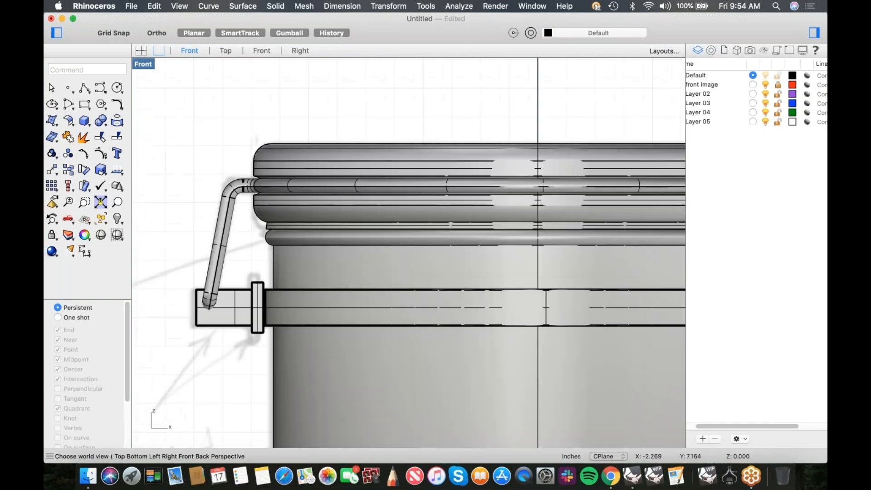
scroll(272, 201, "up", 8)
scroll(265, 203, "down", 8)
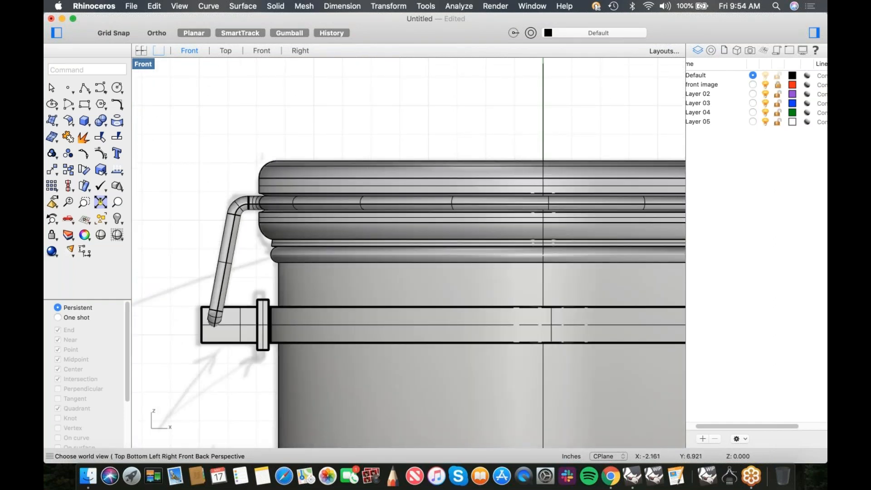
key("Return")
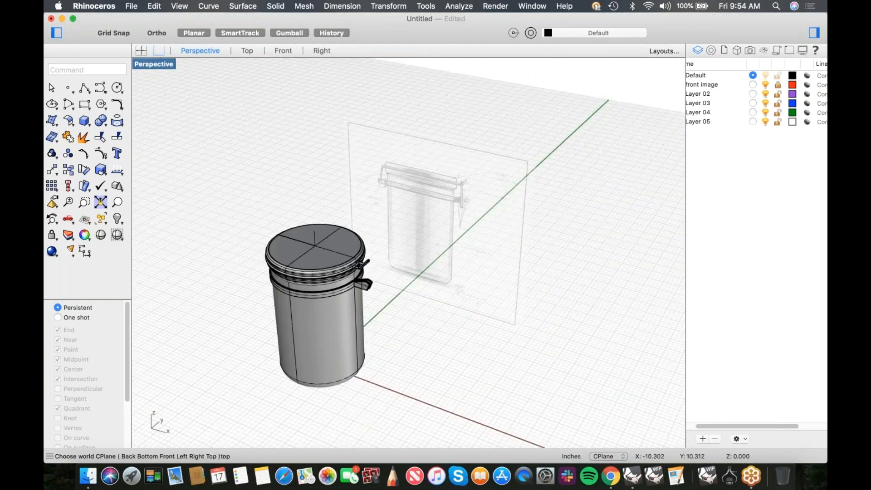
Examine in perspective how the wire bail's bent ends pass through the bracket arms of the clamp band
right_click_drag(357, 254, 388, 259)
scroll(367, 272, "up", 9)
scroll(367, 272, "down", 8)
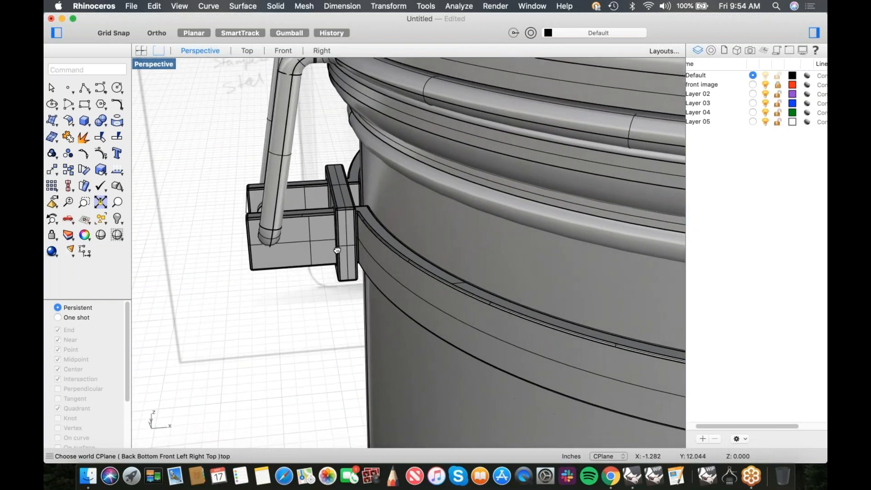
right_click_drag(380, 257, 325, 235)
right_click_drag(512, 253, 359, 235, "shift")
scroll(363, 230, "up", 12)
scroll(358, 234, "down", 6)
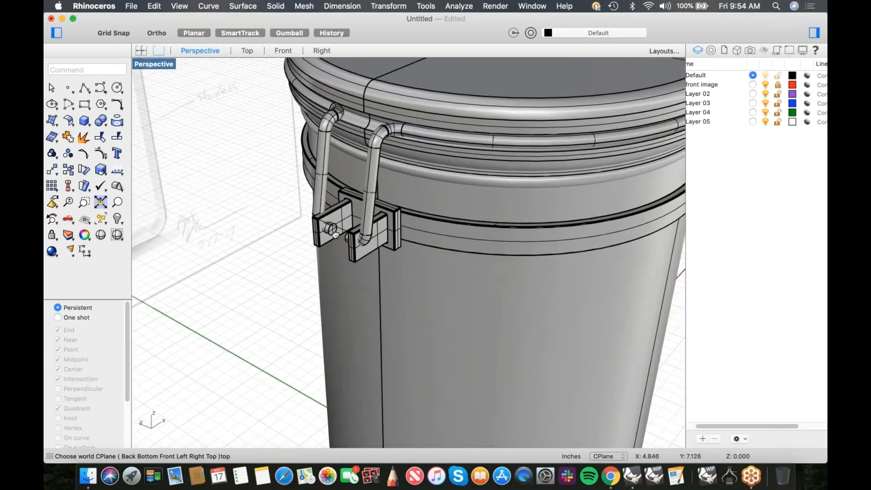
scroll(345, 235, "up", 6)
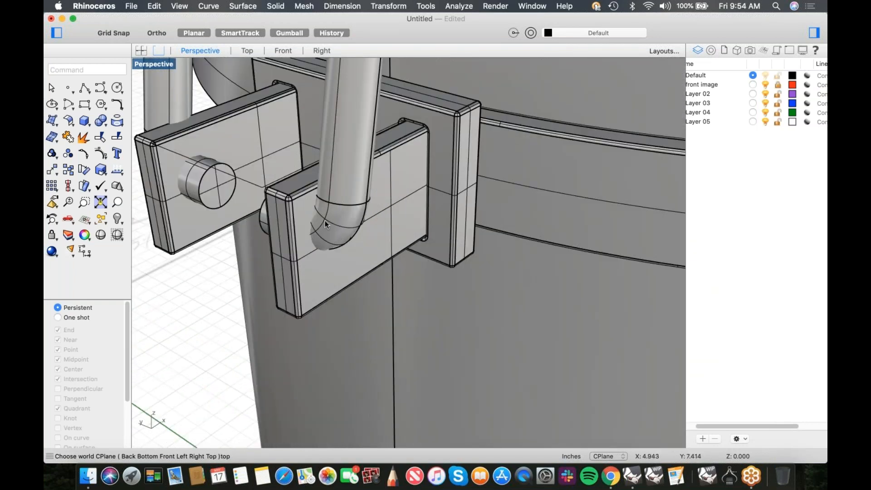
scroll(316, 222, "down", 10)
right_click_drag(318, 226, 326, 229)
scroll(405, 242, "up", 8)
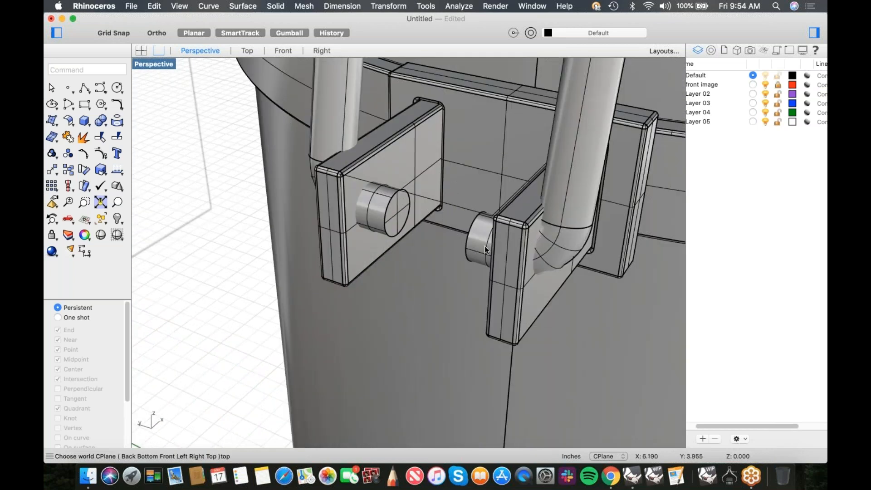
scroll(469, 243, "down", 8)
right_click_drag(372, 227, 443, 206)
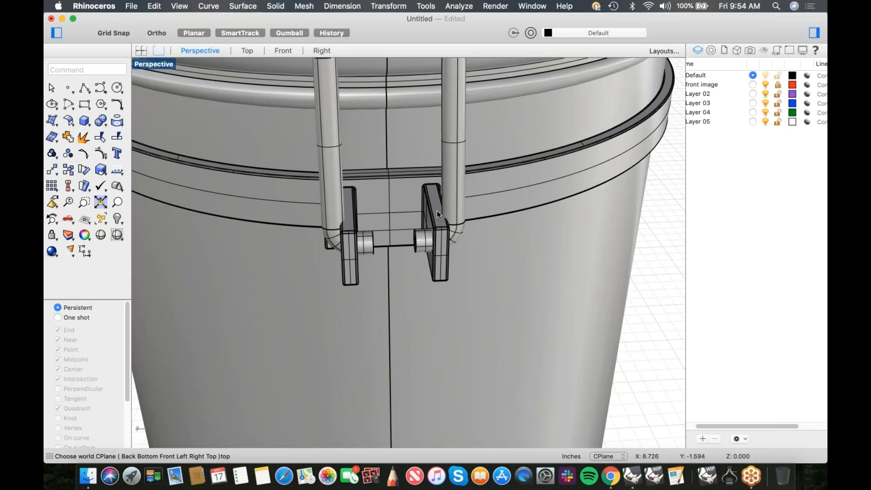
right_click_drag(374, 213, 435, 178)
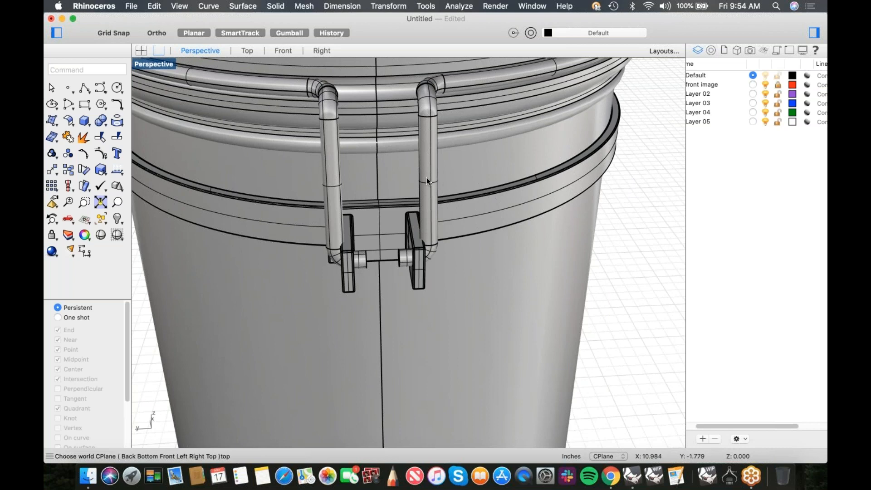
right_click_drag(425, 178, 418, 202)
scroll(355, 273, "up", 5)
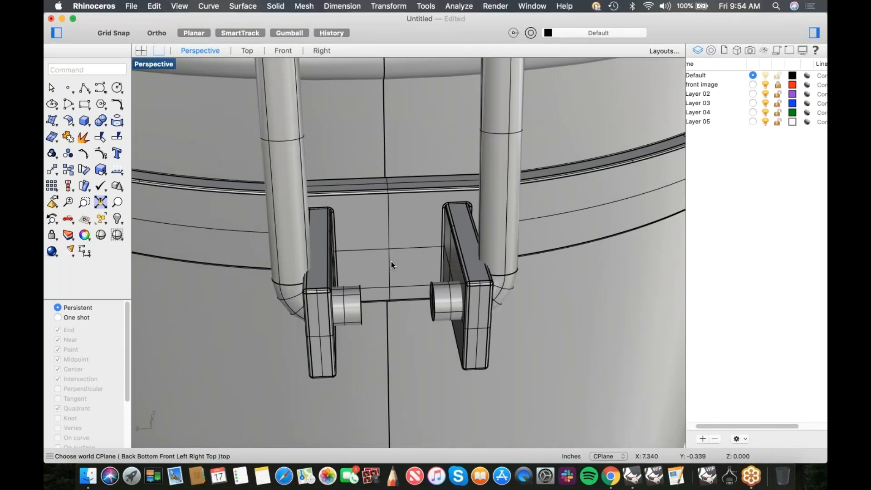
Delete the connecting plate that spans the two bracket arms of the clamp band
left_click(393, 239)
key("Delete")
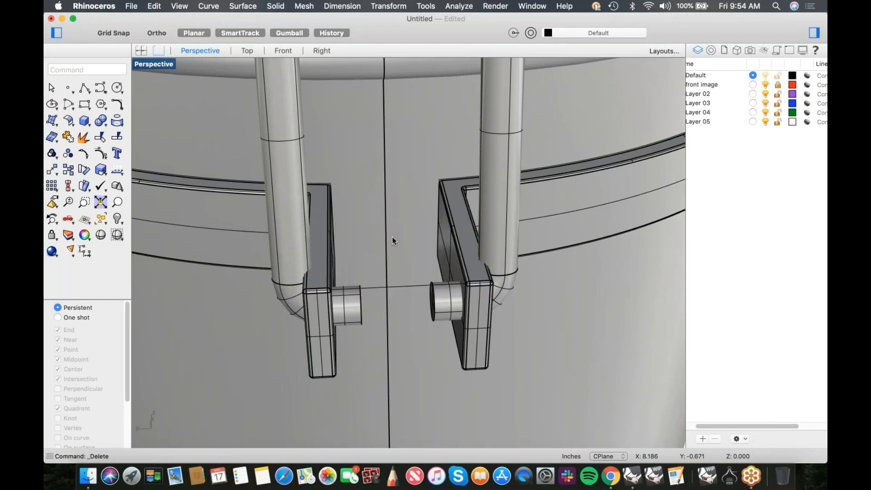
left_click(463, 233)
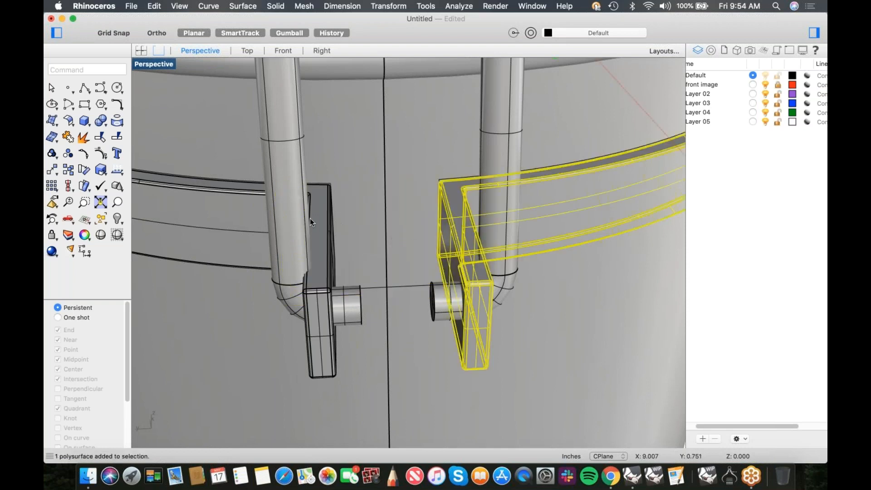
right_click_drag(405, 247, 368, 250)
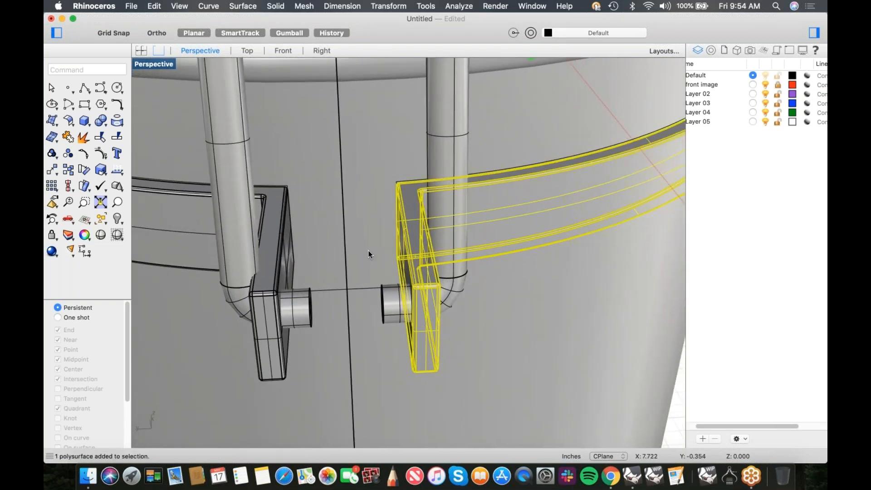
key("Escape")
Isolate the front half of the clamp band together with the wire bail and show them from the top
right_click_drag(443, 235, 416, 249)
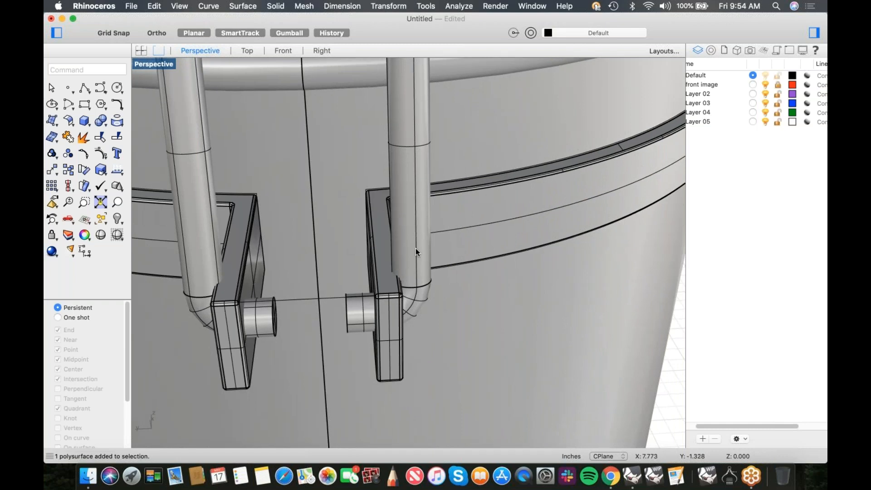
left_click(449, 230)
left_click(411, 182, "shift")
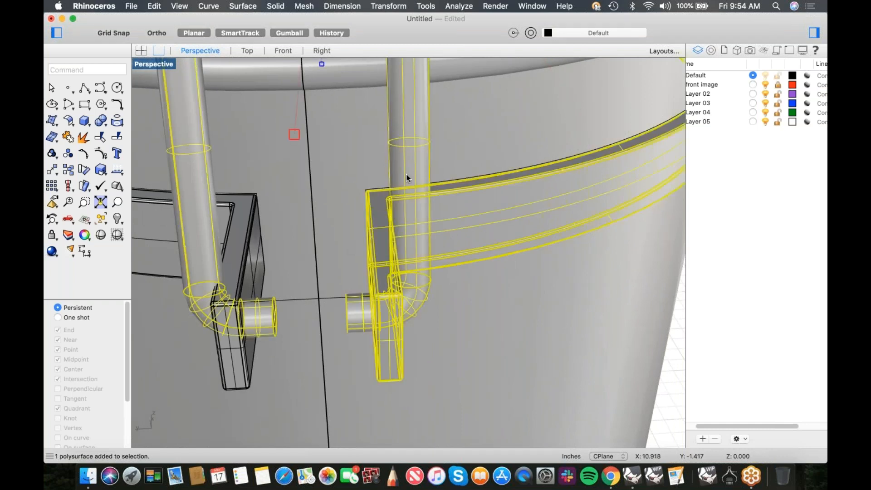
key("ctrl+h")
type("t")
key("Return")
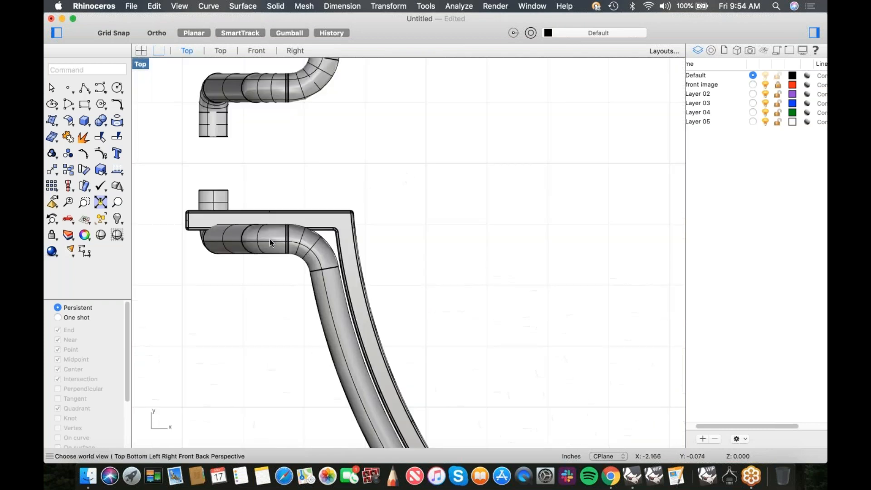
Draw a single-segment polyline about 0.11 inch long across the front band, just past its inner corner
scroll(221, 243, "up", 6)
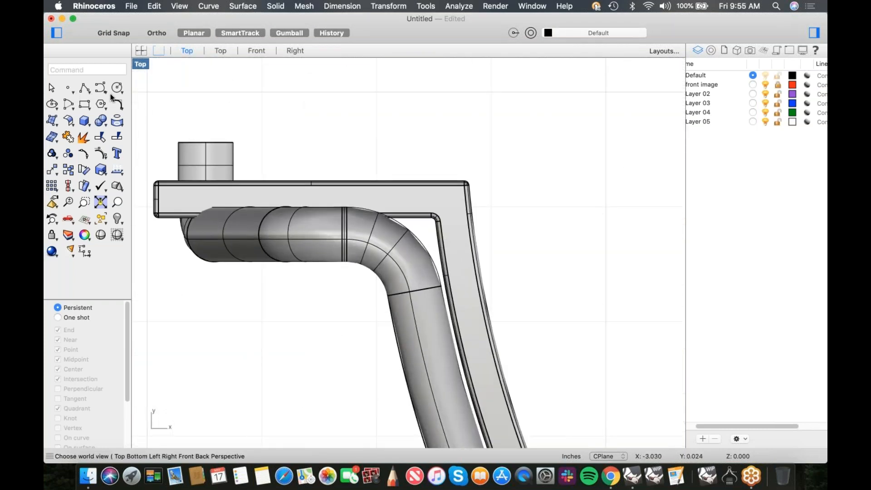
left_click(86, 90)
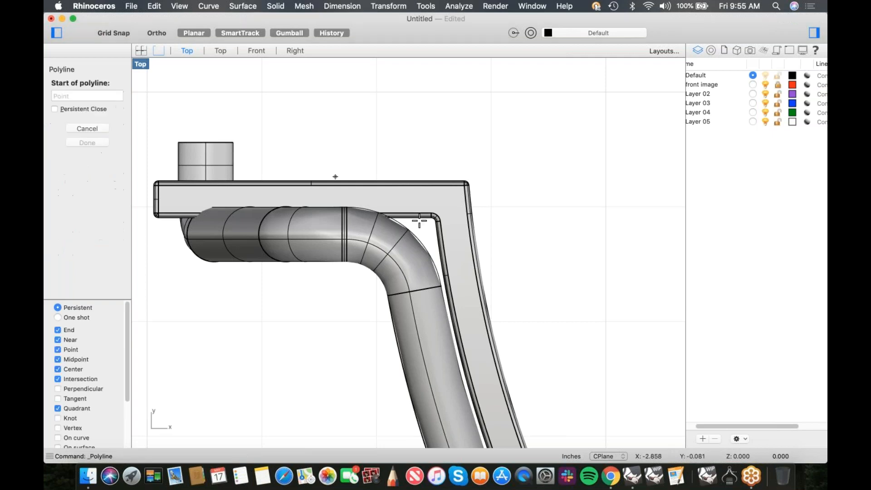
left_click(433, 226)
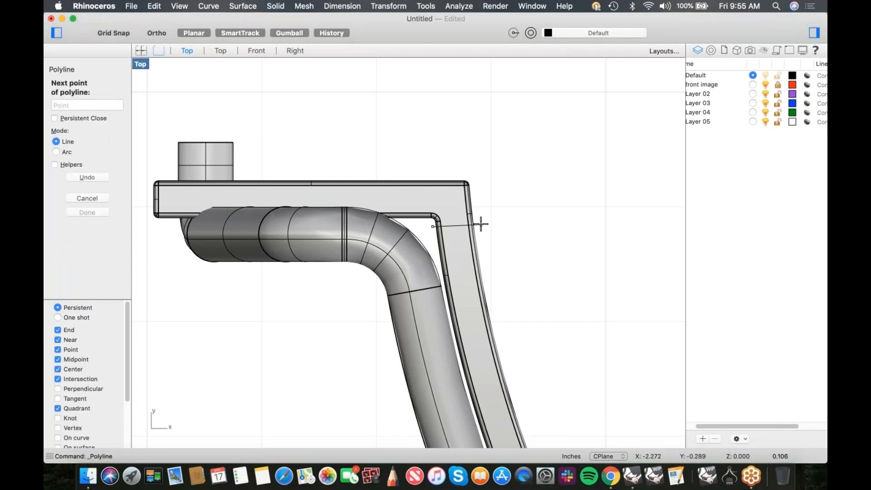
left_click(481, 224)
key("Return")
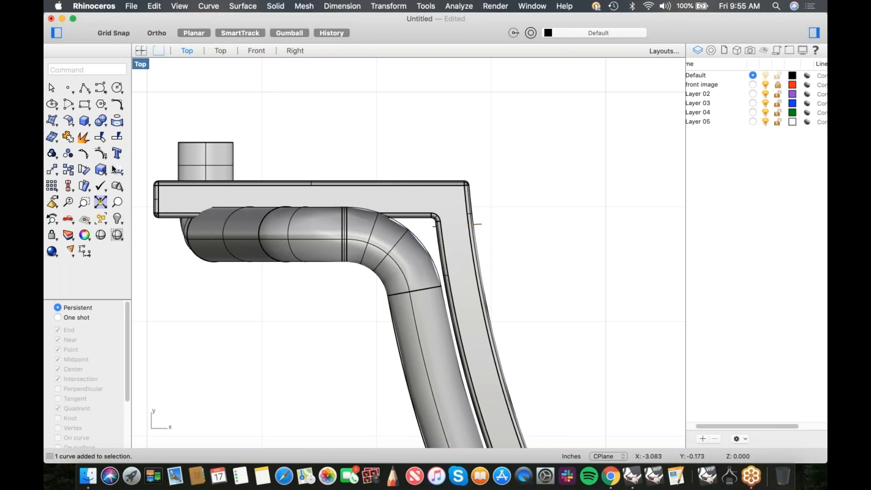
Split the front half of the clamp band with the short line drawn across it past the inner corner
left_click(117, 136)
left_click(477, 227)
key("Return")
left_click(489, 230)
key("Return")
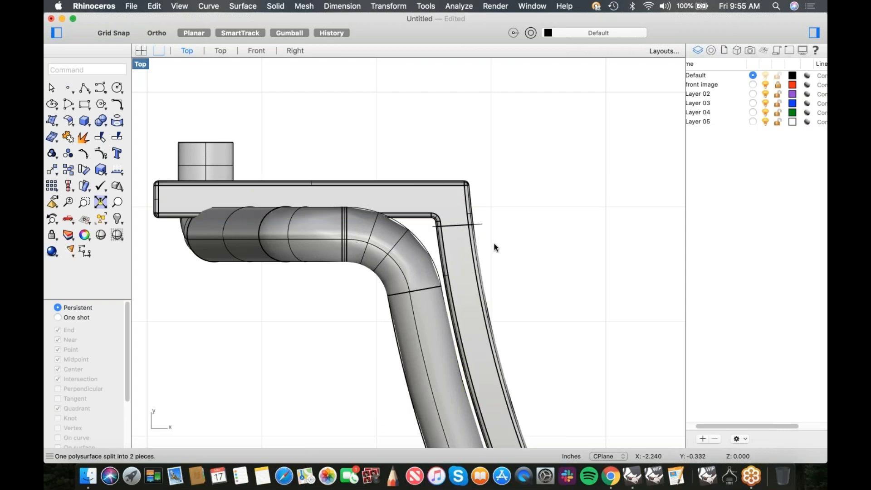
Move the split-off bracket piece away from the curved band to leave a small gap at the cut
left_click(454, 213)
mouse_move(313, 204)
left_mouse_down()
mouse_move(311, 165)
mouse_move(307, 191)
left_mouse_up()
key("Escape")
scroll(478, 222, "up", 5)
scroll(476, 224, "up", 3)
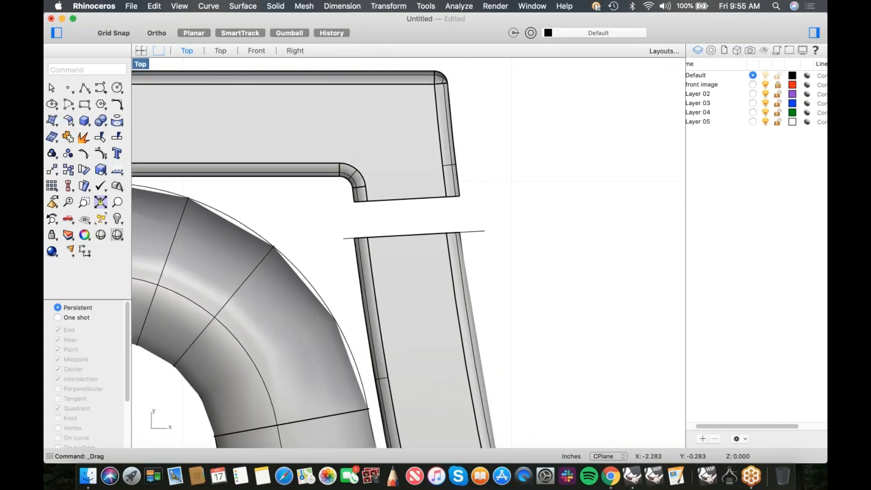
Draw a line from midpoint centred on the band's outer cut corner and running along its outer edge
left_click(80, 86)
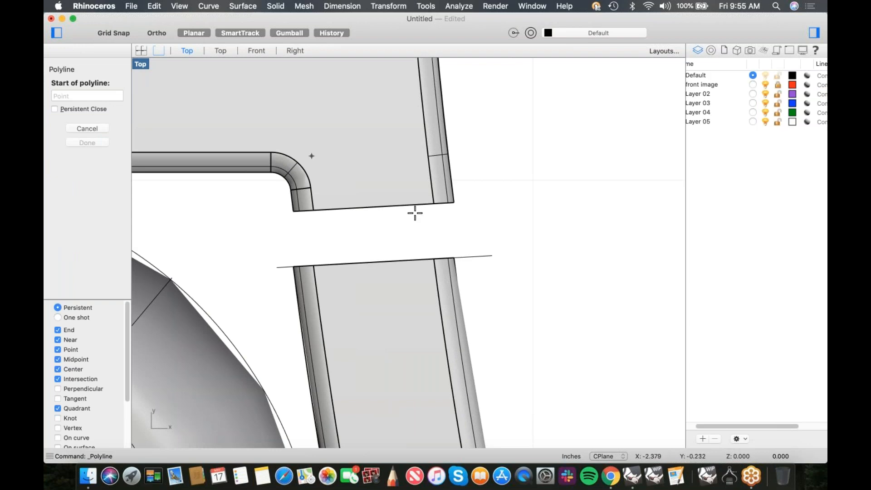
key("Escape")
left_click(86, 87)
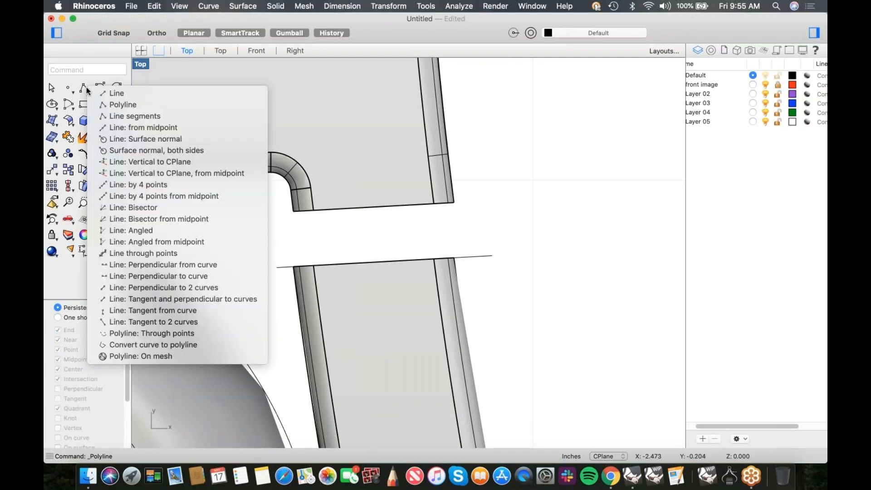
left_click(128, 126)
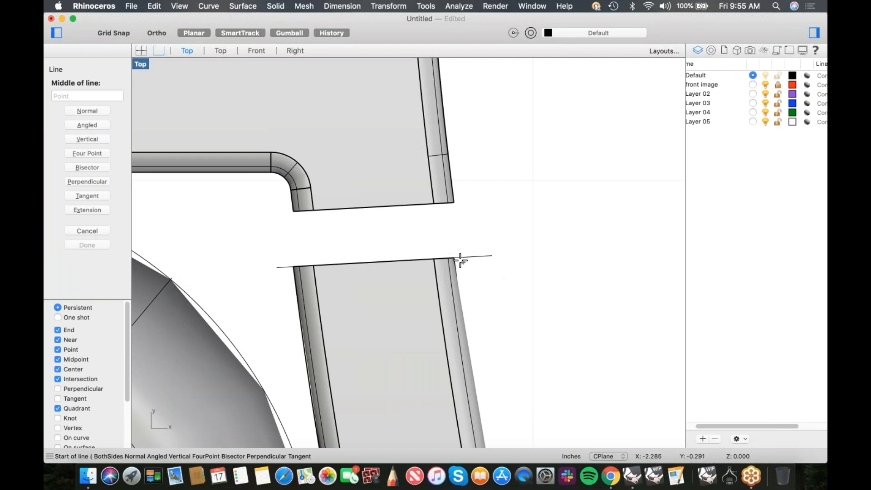
left_click(453, 257)
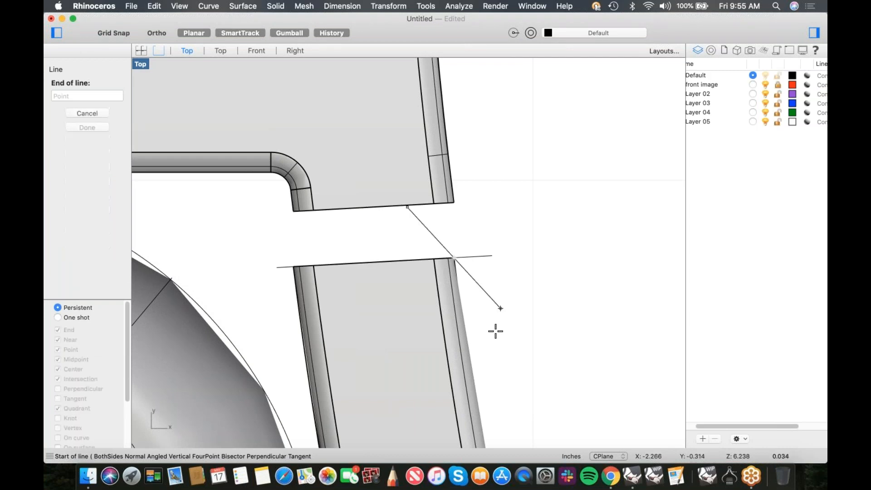
left_click(476, 388)
Shift the bracket piece slightly to line up with the guide line, and delete the guide line
left_click(434, 207)
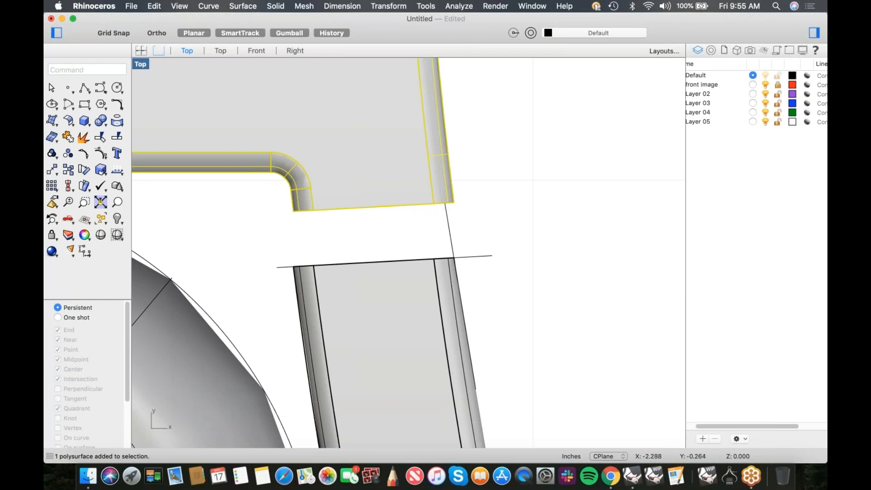
right_click_drag(454, 215, 452, 240)
left_click_drag(416, 227, 410, 227, "shift")
left_click(419, 269)
right_click_drag(423, 261, 431, 251)
left_click_drag(477, 235, 437, 256)
key("Delete")
Start a surface blend in perspective between the closed cut edges of the bracket piece and the curved band
type("4")
key("Return")
scroll(449, 247, "down", 10)
right_click_drag(431, 256, 380, 293, "shift")
scroll(368, 204, "up", 20)
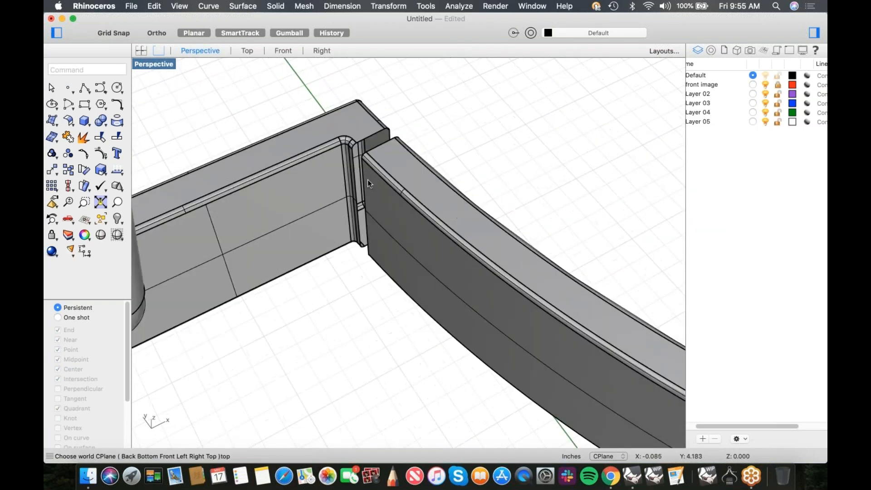
right_click_drag(357, 127, 346, 183, "shift")
scroll(346, 178, "up", 5)
scroll(342, 179, "down", 5)
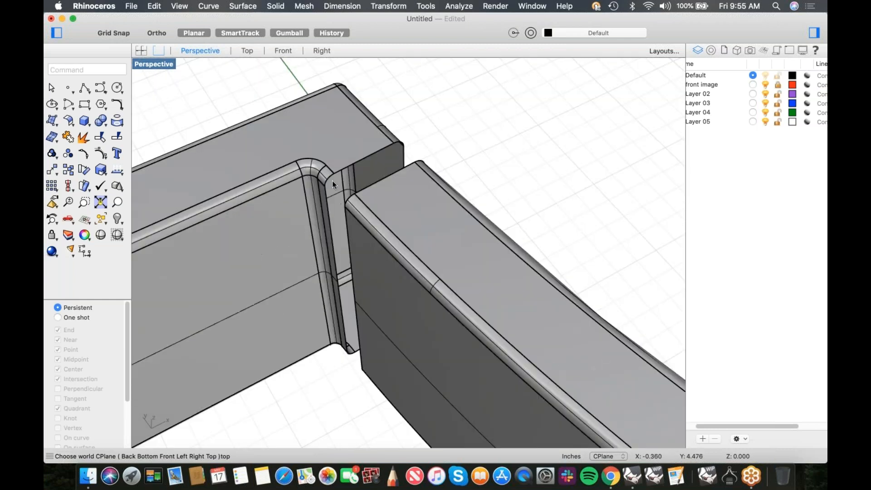
middle_click(164, 104)
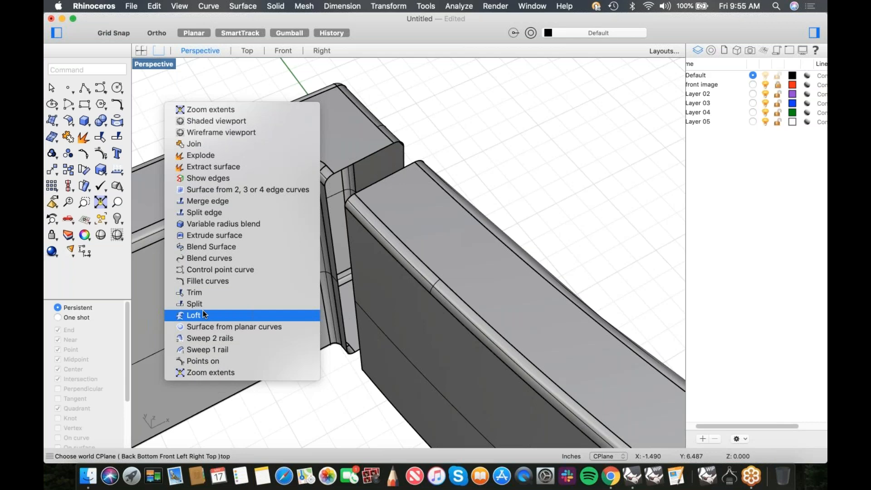
left_click(211, 245)
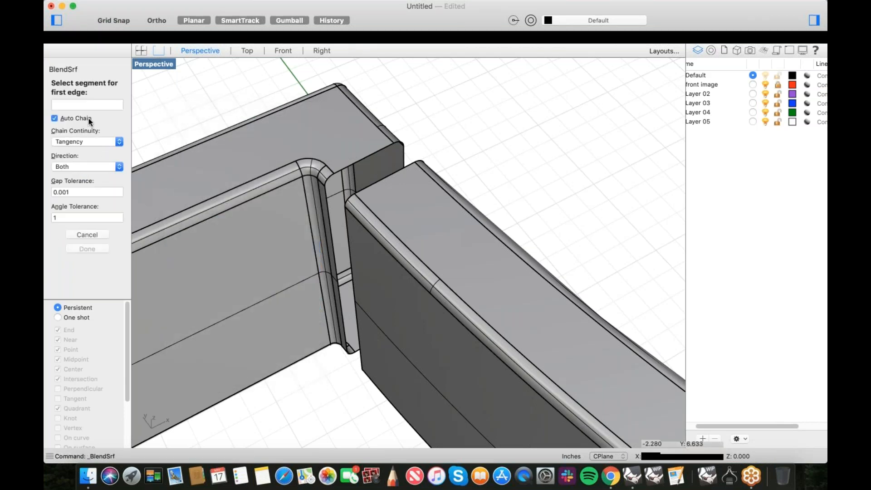
left_click(353, 165)
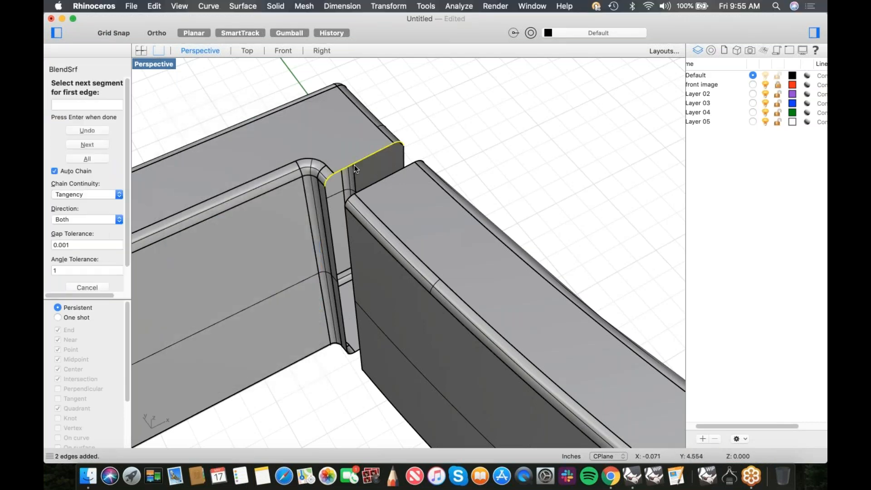
left_click(400, 152)
key("Return")
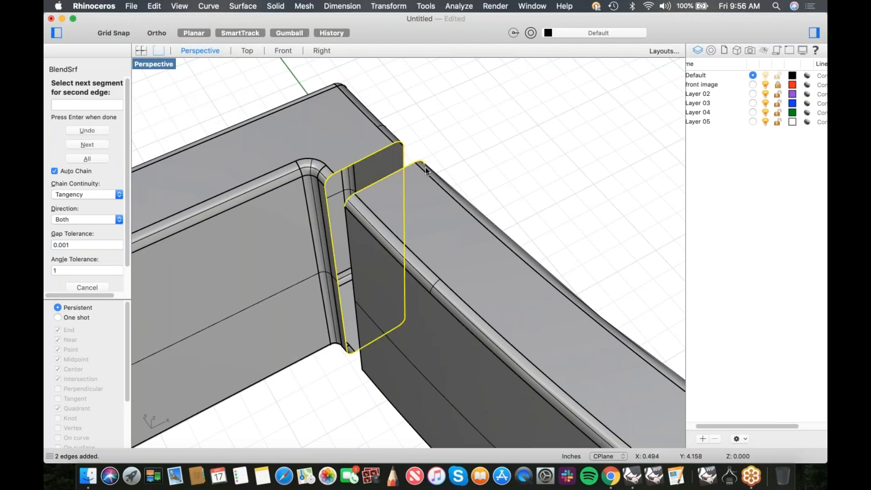
left_click(423, 185)
key("Return")
key("Return")
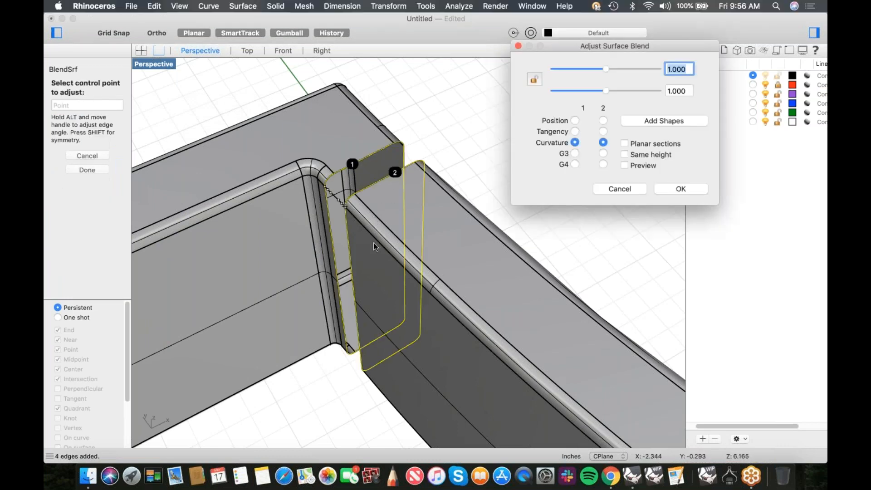
Set both ends of the surface blend to Tangency, preview it and create the blend surface
left_click(575, 131)
left_click(602, 131)
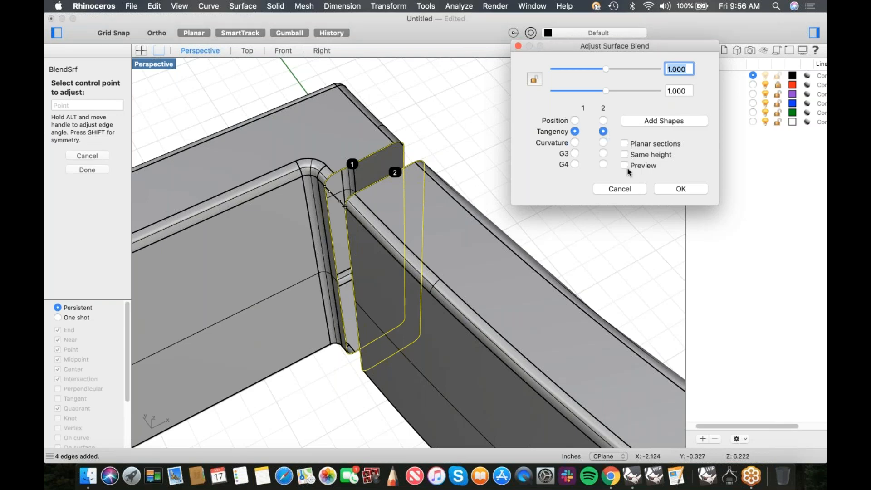
left_click(624, 165)
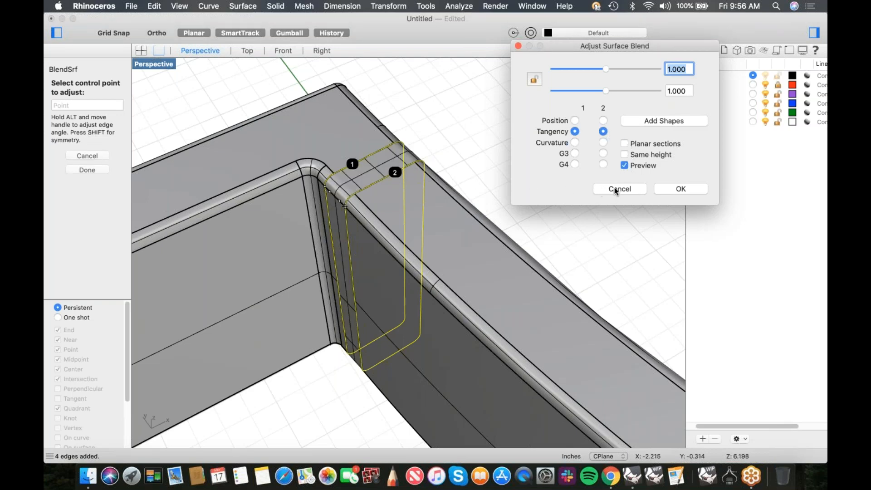
left_click(680, 189)
Join the bracket piece, the blend surface and the curved band into one polysurface
left_click_drag(471, 130, 303, 233)
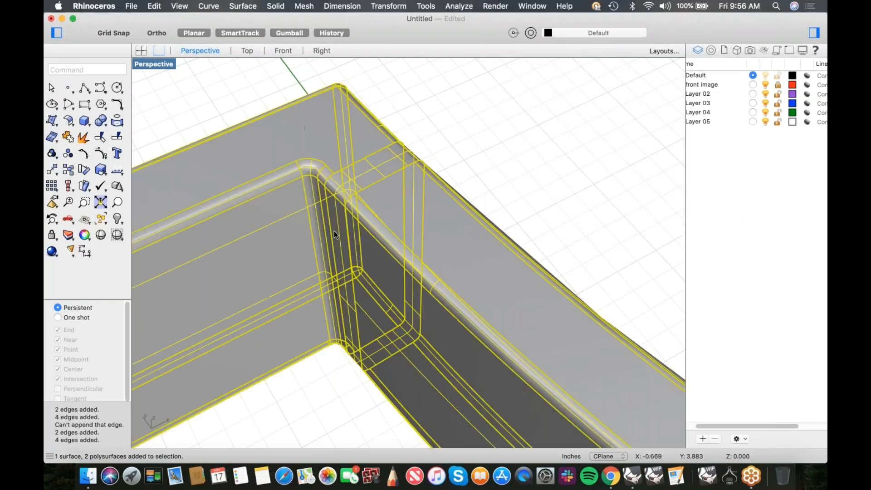
key("super+j")
left_click(519, 170)
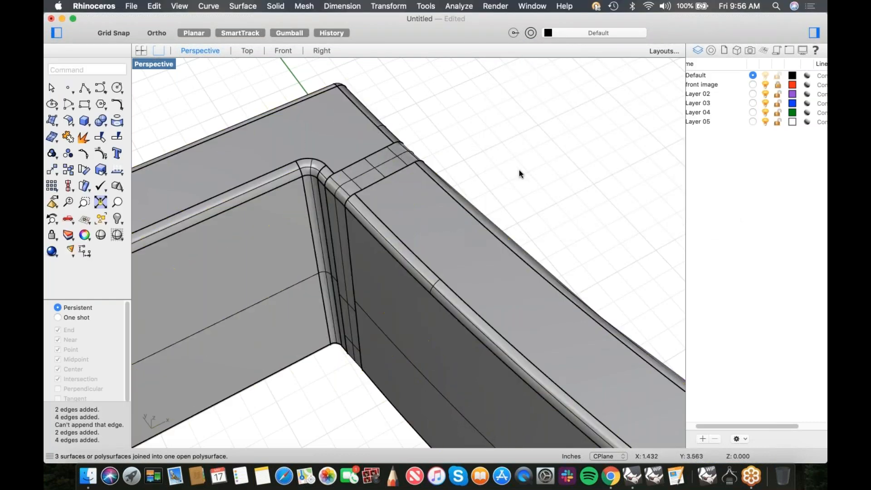
Examine the blended front band and the wire bail in Rendered display, and return to Shaded display
scroll(476, 203, "down", 5)
right_click_drag(472, 202, 439, 211, "shift")
left_click(165, 64)
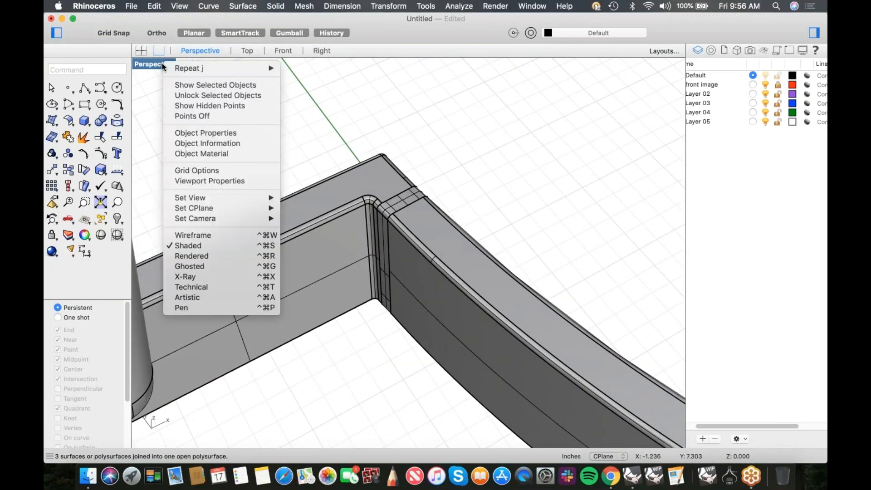
left_click(195, 256)
right_click_drag(478, 202, 352, 249)
scroll(353, 252, "down", 5)
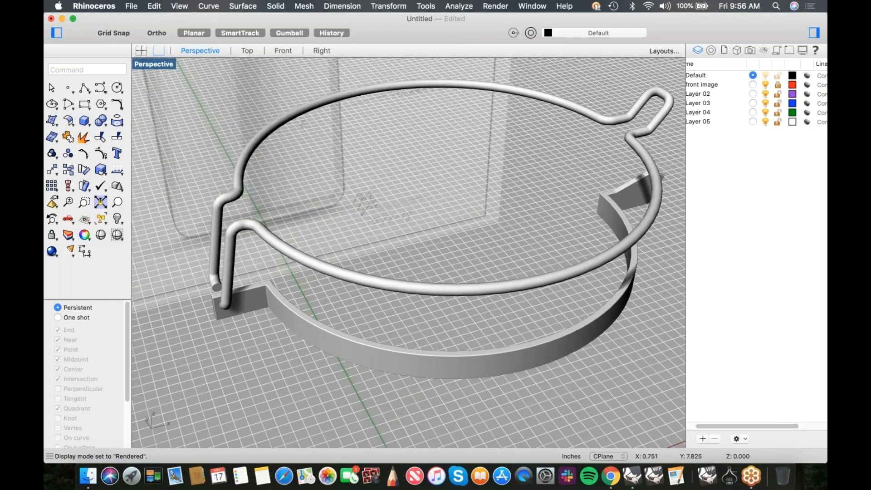
right_click_drag(342, 298, 306, 259)
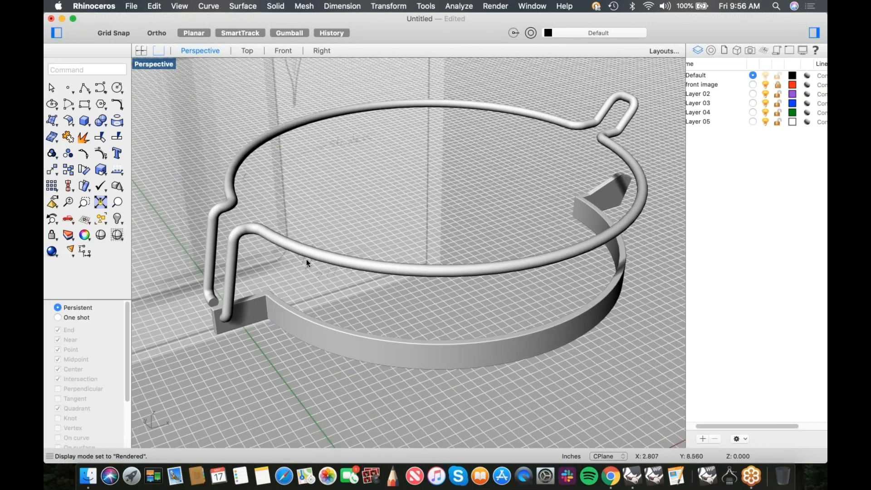
left_click(152, 64)
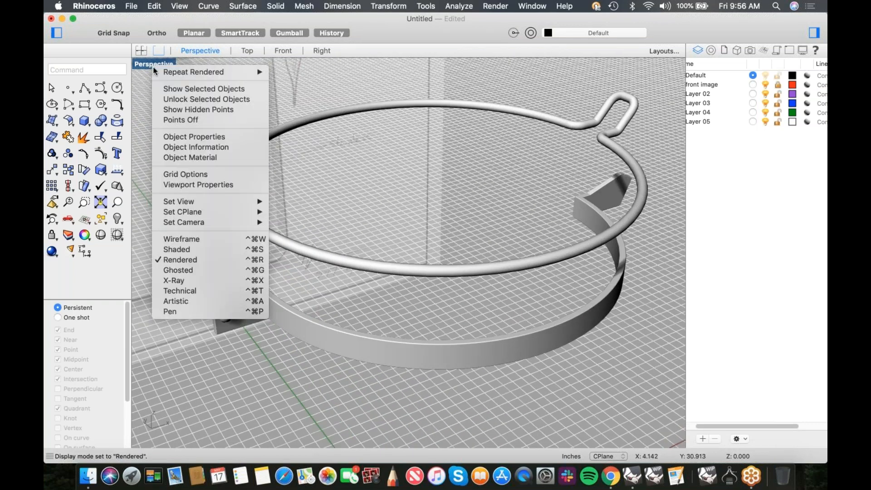
left_click(205, 253)
mouse_move(281, 283)
right_mouse_down()
mouse_move(317, 284)
mouse_move(299, 288)
mouse_move(347, 265)
right_mouse_up()
Show the hidden jar parts and delete the old rear half of the clamp band
type("show")
key("Return")
left_click(278, 289)
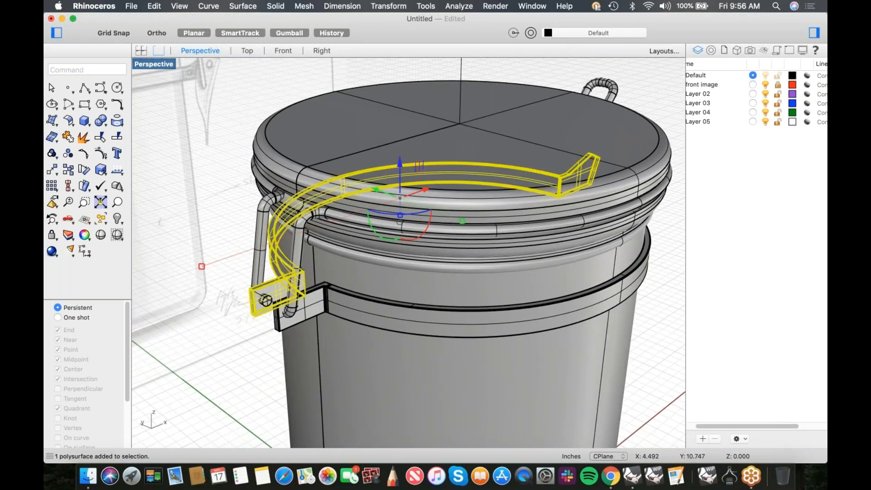
key("Delete")
Mirror a copy of the blended front band half about the origin to form the rear half
left_click(330, 301)
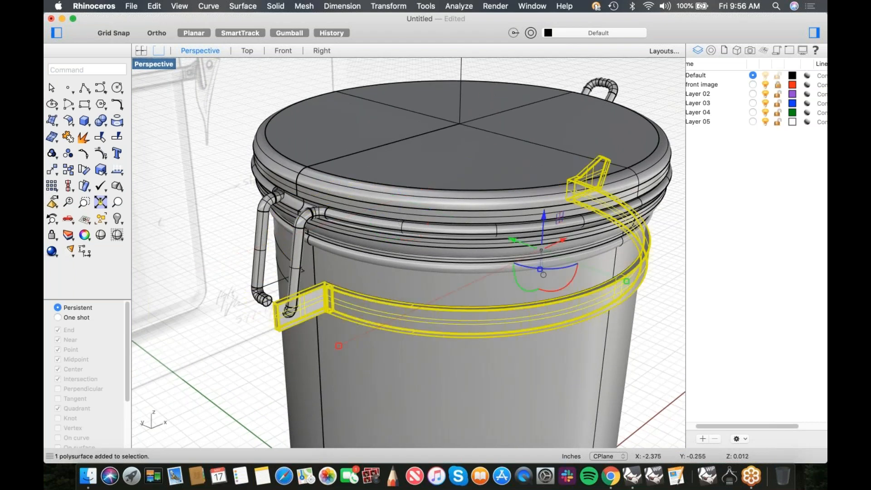
key("Return")
type("0")
key("Return")
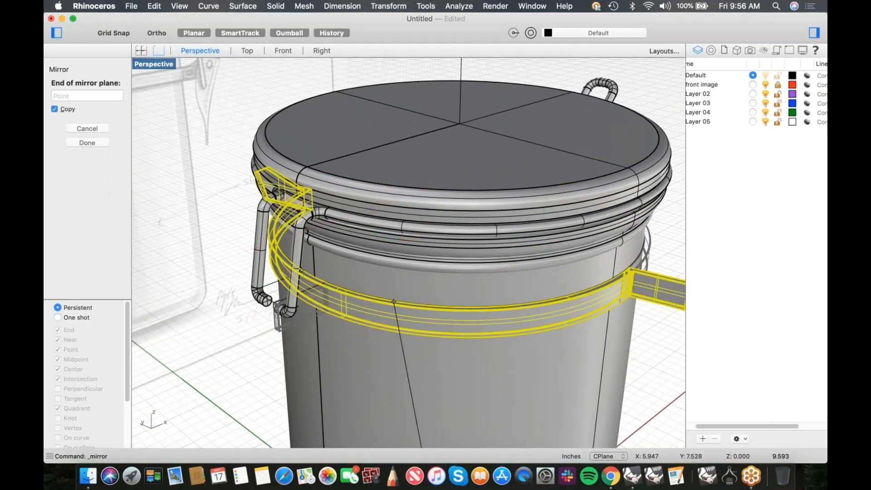
scroll(393, 301, "down", 5)
left_click(494, 352)
key("Escape")
Examine the mirrored clamp band's brackets on both sides of the jar
scroll(555, 284, "up", 5)
scroll(555, 284, "up", 8)
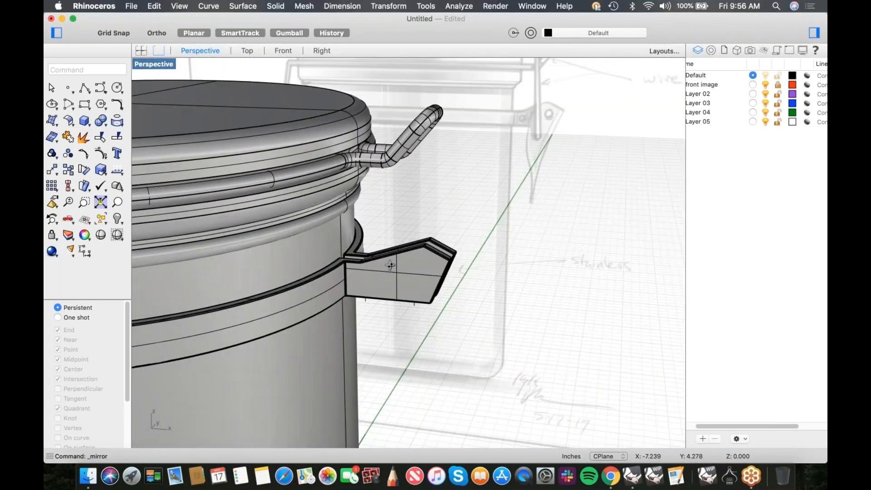
right_click_drag(390, 265, 399, 295)
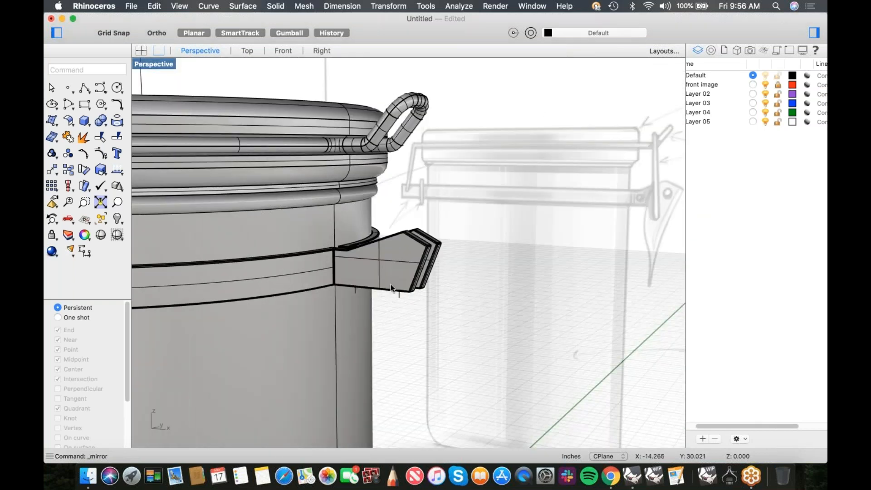
scroll(392, 289, "down", 5)
right_click_drag(394, 286, 448, 250)
scroll(248, 267, "up", 8)
right_click_drag(248, 268, 258, 268)
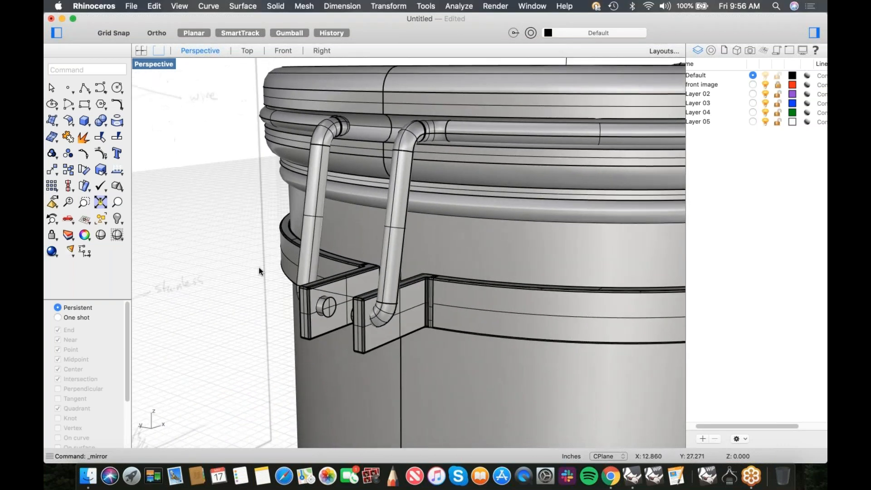
left_click(101, 120)
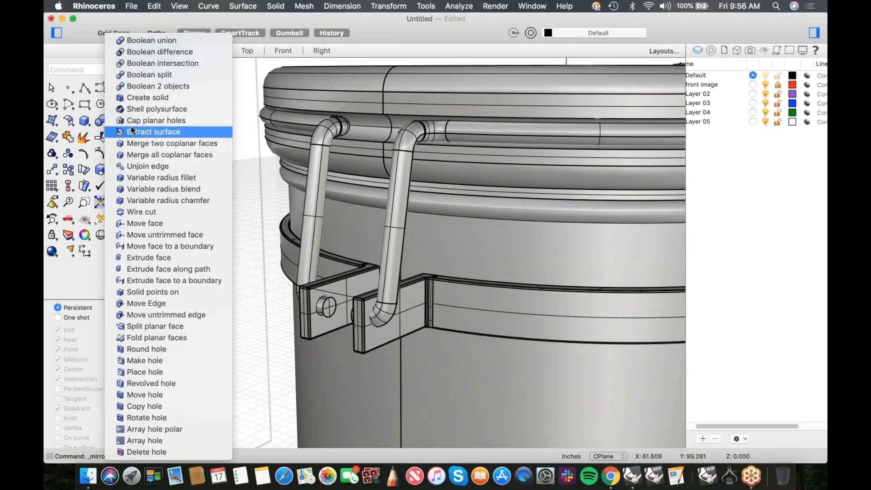
left_click(172, 52)
left_click(377, 328)
left_click(400, 356)
key("Return")
key("Escape")
Subtract the wire bail from both halves of the clamp band with a Boolean difference and inspect the bracket arms
left_click(370, 342)
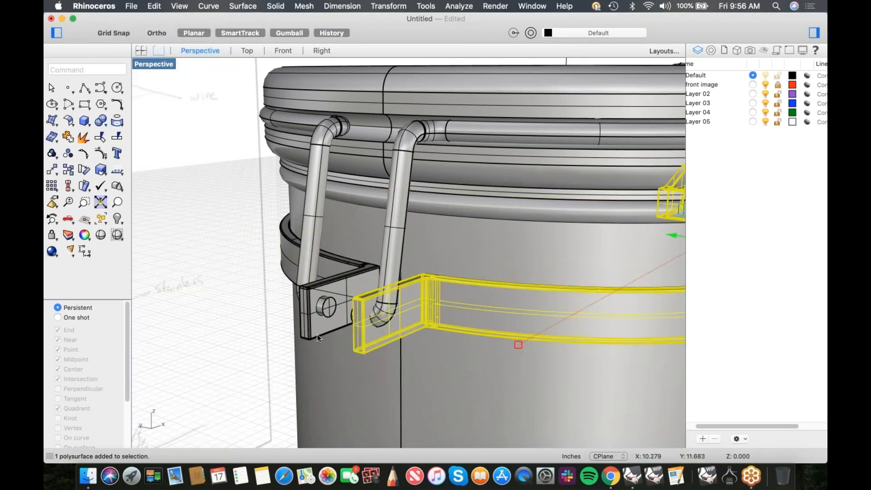
left_click(317, 334, "shift")
right_click(246, 318)
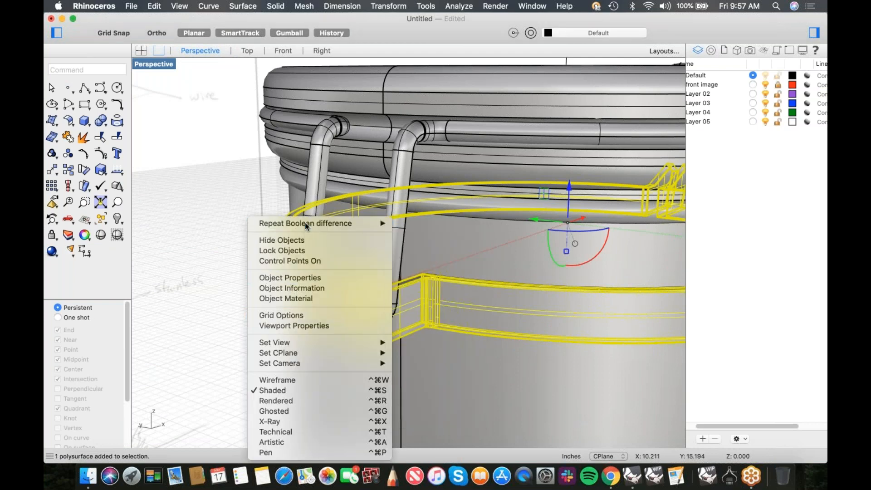
left_click(303, 222)
left_click(316, 191)
key("Return")
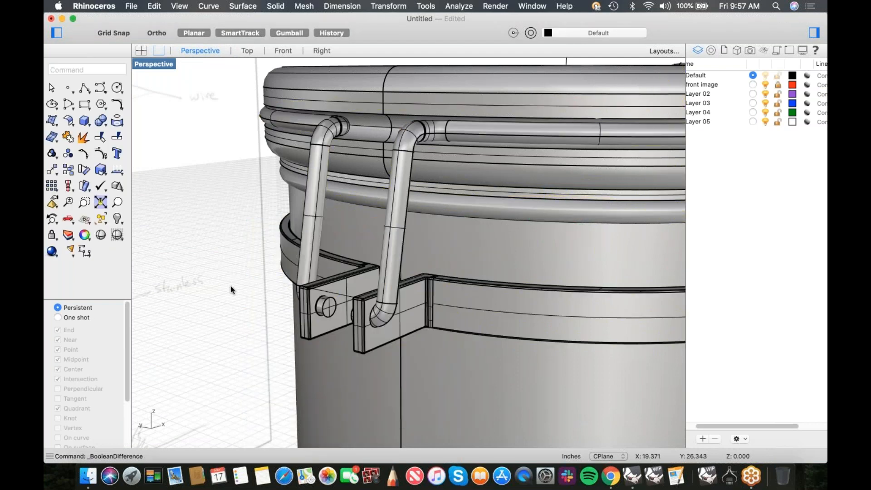
scroll(358, 317, "up", 5)
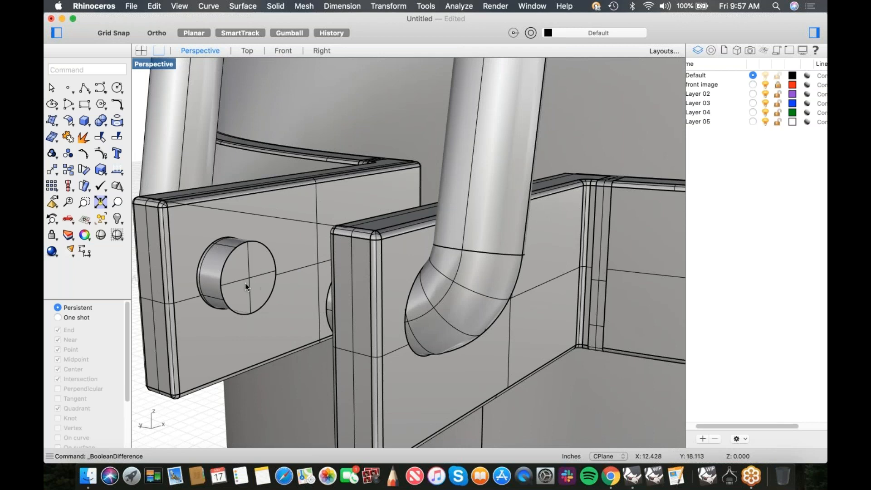
scroll(255, 289, "down", 5)
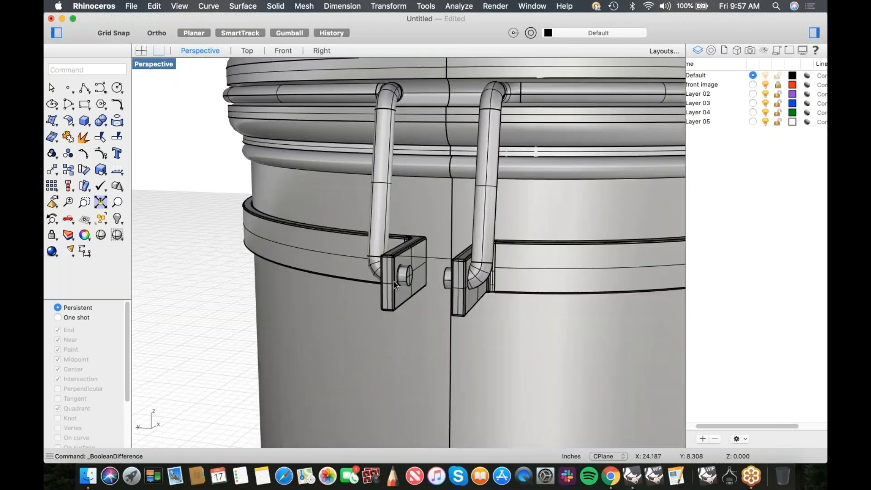
scroll(408, 276, "down", 5)
right_click_drag(408, 276, 531, 254)
scroll(387, 231, "up", 7)
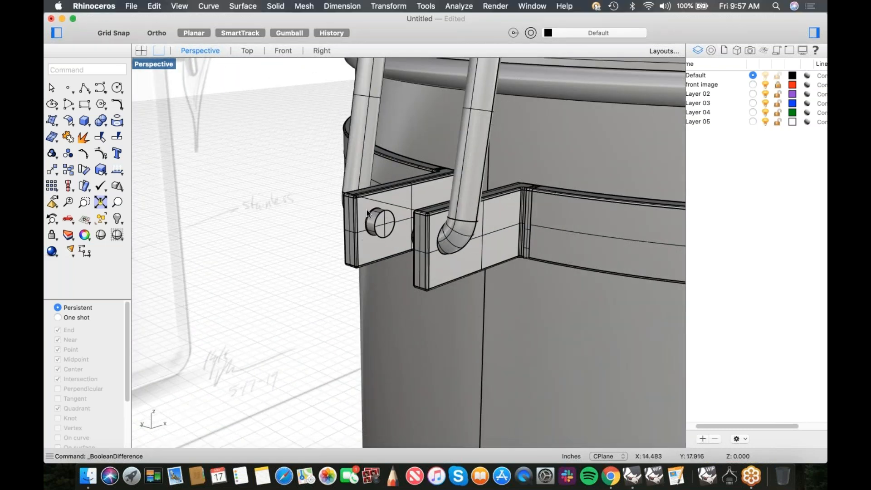
Compare the clamp band's bracket opposite the wire bail with the reference sketch in the Front view
scroll(374, 243, "down", 6)
right_click_drag(373, 245, 254, 265)
right_click_drag(254, 265, 227, 235, "shift")
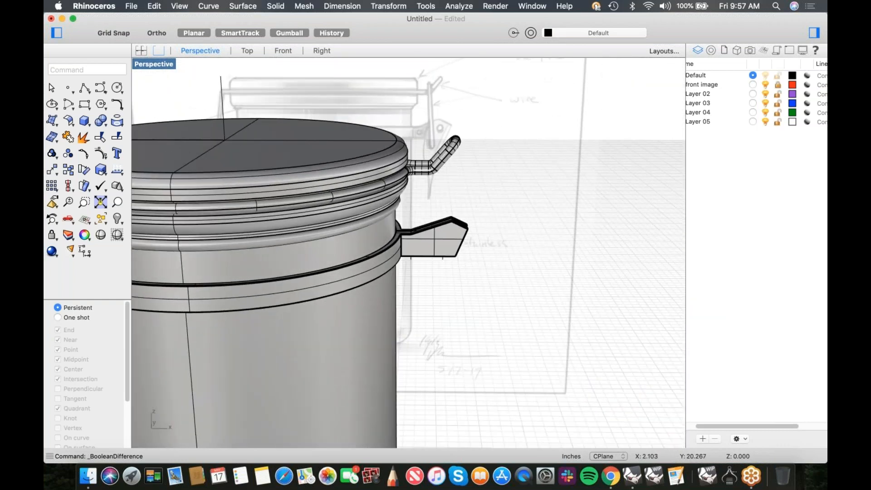
key("ctrl+super+f")
scroll(426, 234, "up", 4)
right_click_drag(474, 239, 457, 254)
middle_click(458, 251)
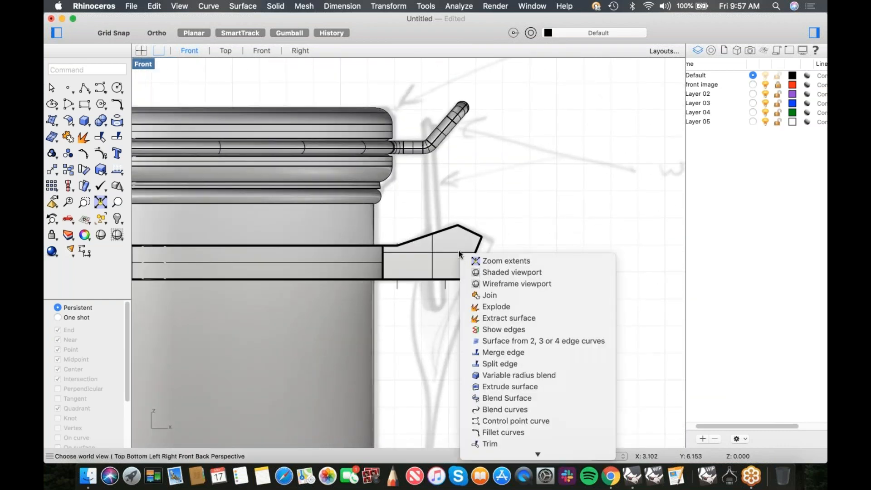
left_click(490, 207)
scroll(485, 208, "down", 4)
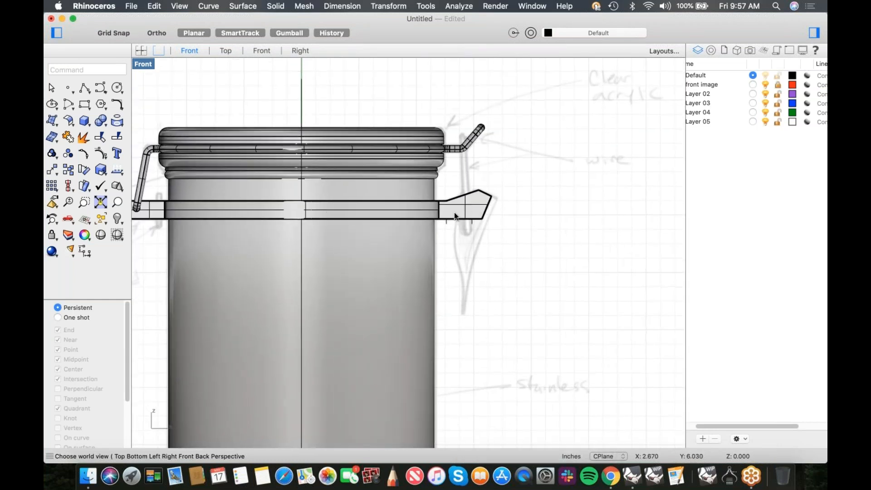
Save the model to the Desktop under the file name canister
left_click(127, 7)
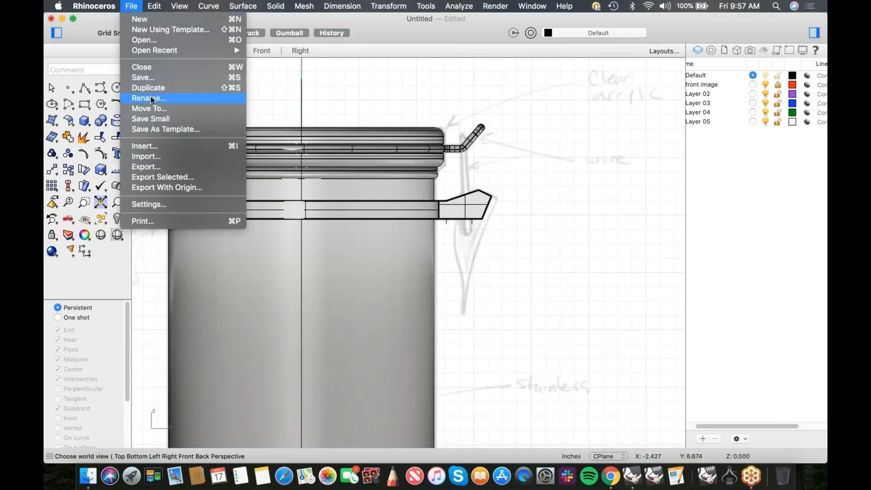
left_click(150, 76)
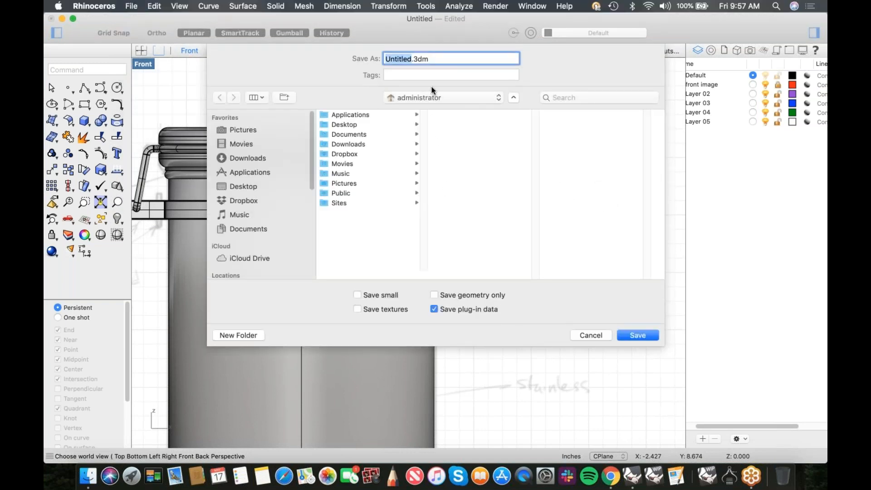
type("canister")
left_click(332, 125)
left_click(631, 336)
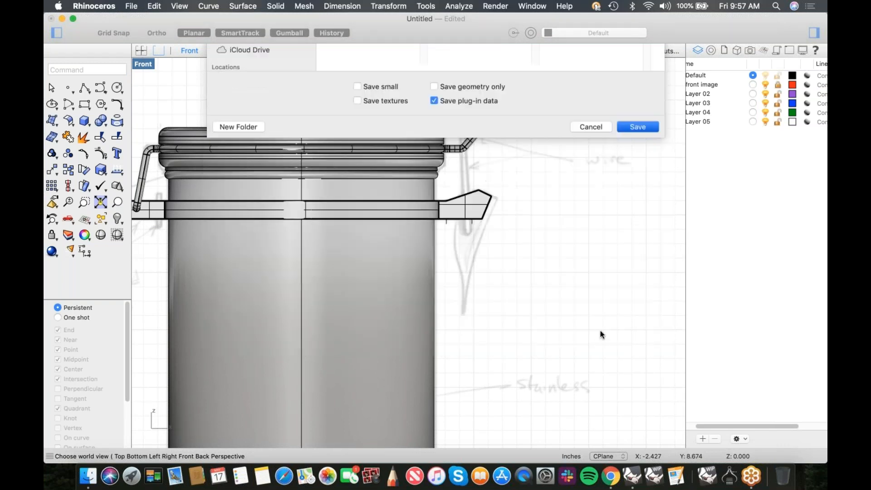
Set the Front view to wireframe display and frame the sketched latch lever below the bracket
scroll(467, 151, "up", 3)
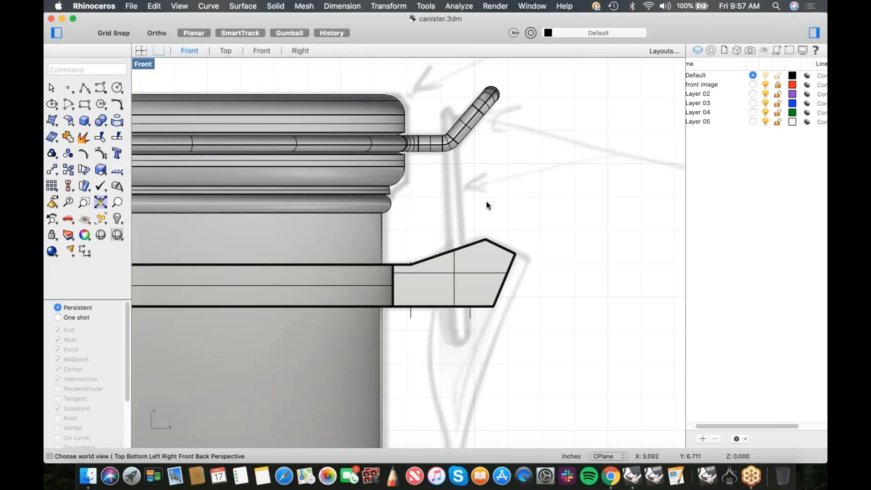
scroll(485, 218, "down", 3)
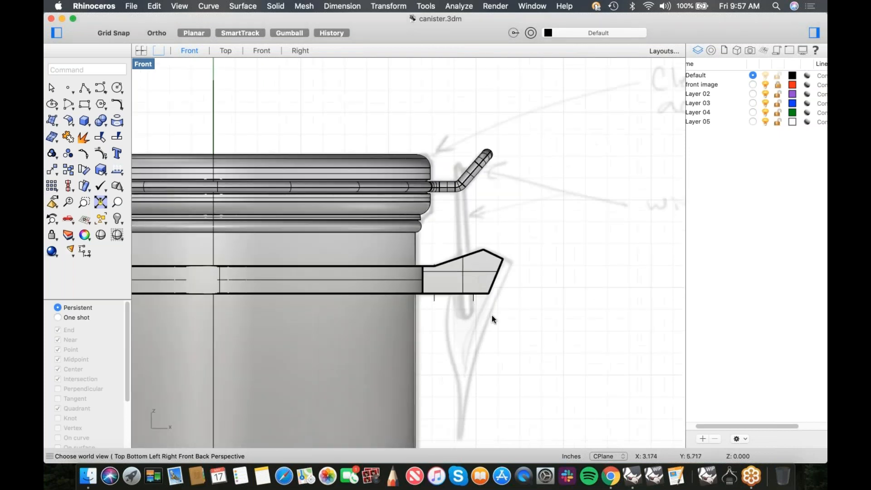
middle_click(459, 255)
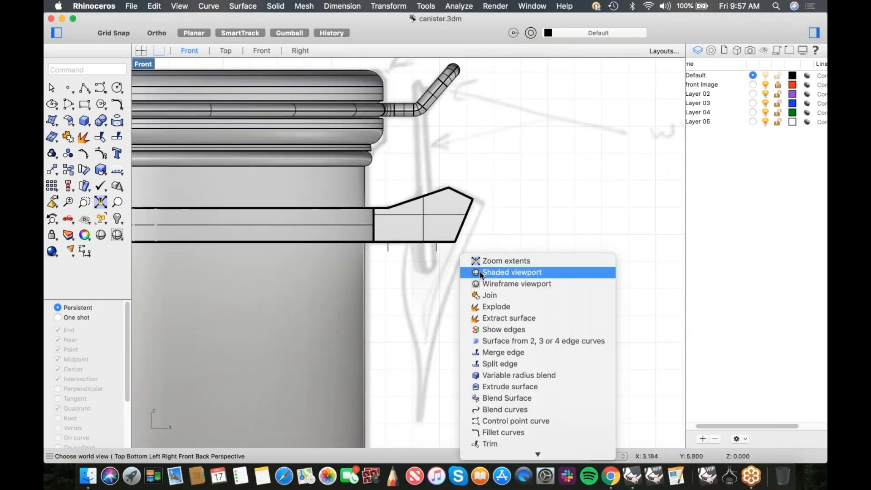
left_click(478, 281)
right_click_drag(458, 256, 449, 232)
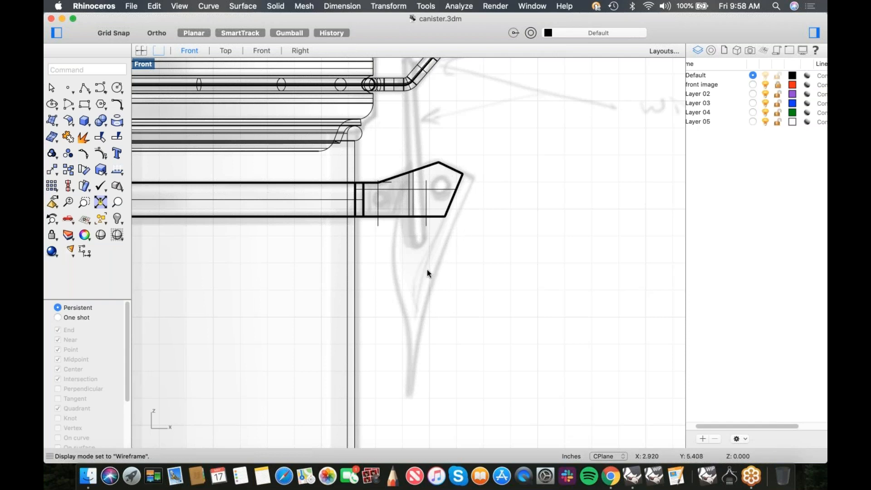
scroll(428, 247, "up", 2)
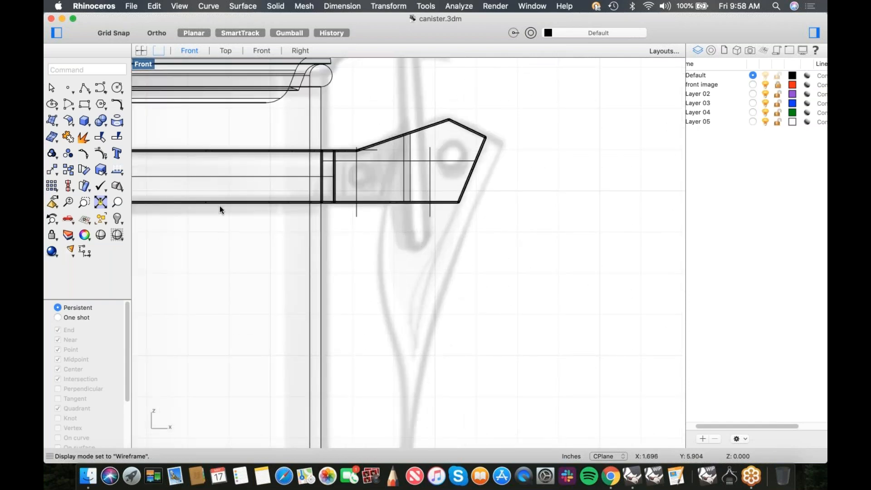
Trace the jar-side edge of the sketched latch lever with a degree 3 control point curve, from above the bracket's peak down to the lever's tip
left_click(99, 88)
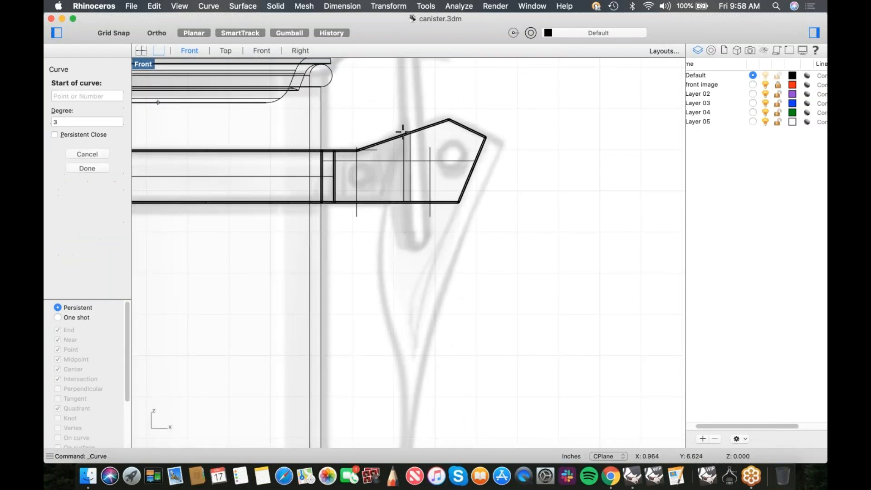
left_click(447, 113)
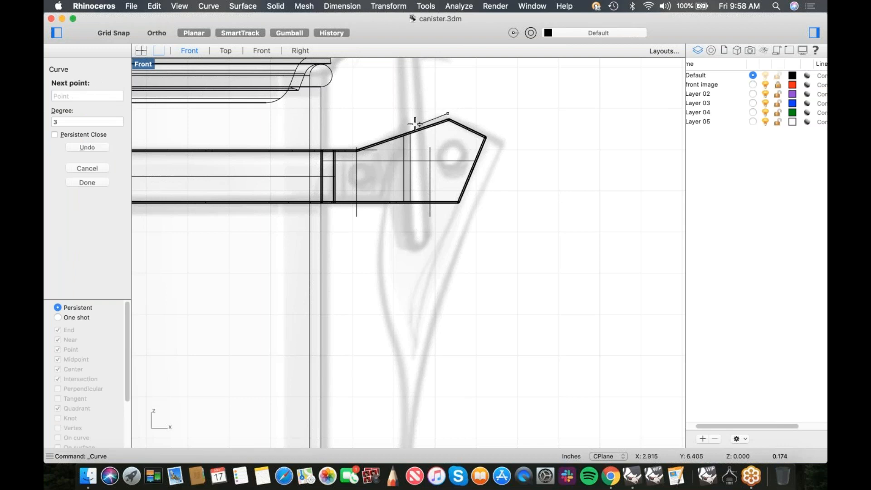
left_click(407, 129)
left_click(378, 194)
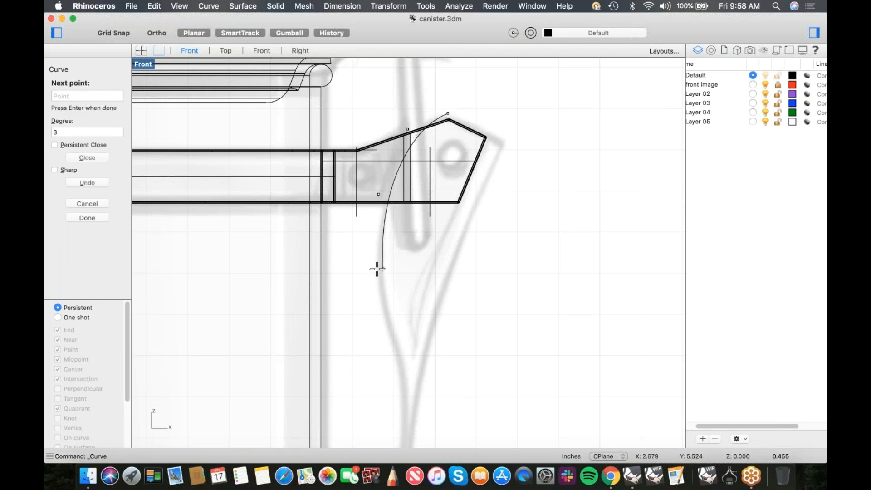
left_click(375, 274)
right_click_drag(375, 309, 401, 175, "shift")
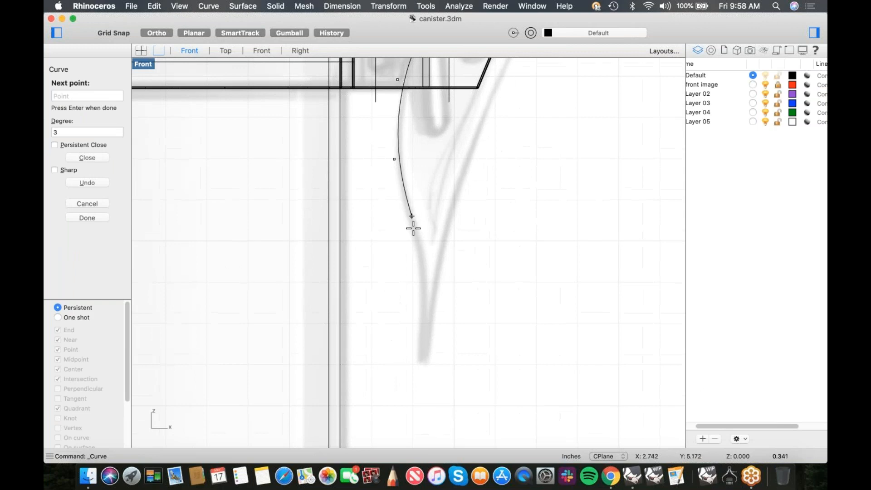
left_click(419, 256)
left_click(422, 293)
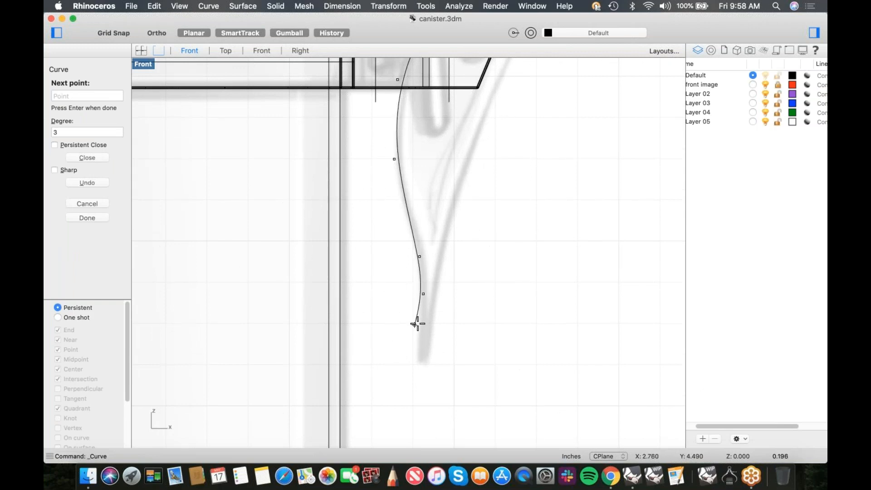
right_click(416, 364)
Draw a straight two-point curve from the traced edge's upper end along the lever's sloping top to its outer corner
scroll(440, 308, "down", 4)
right_click_drag(440, 297, 408, 327)
right_click(457, 152)
left_click(481, 158)
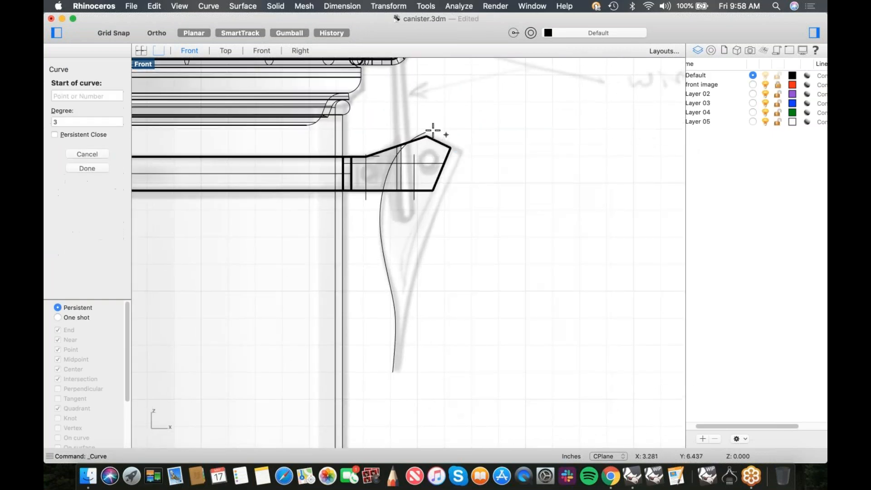
left_click(426, 131)
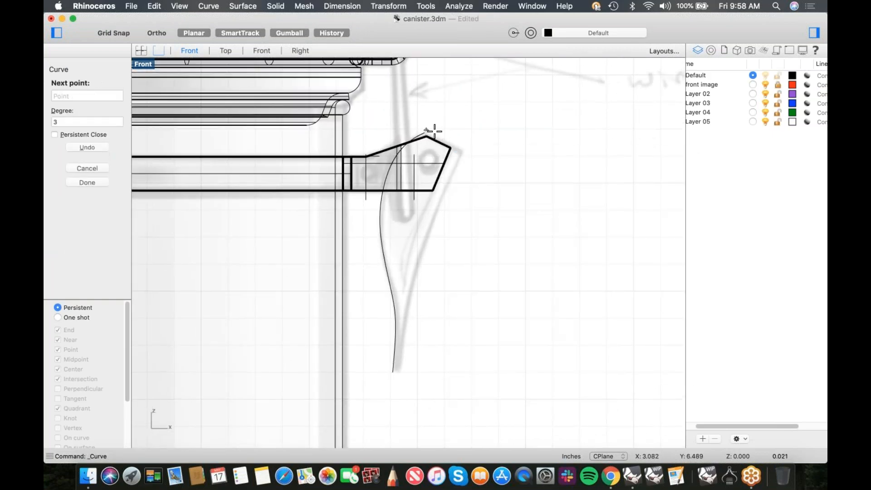
left_click(463, 150)
right_click(464, 152)
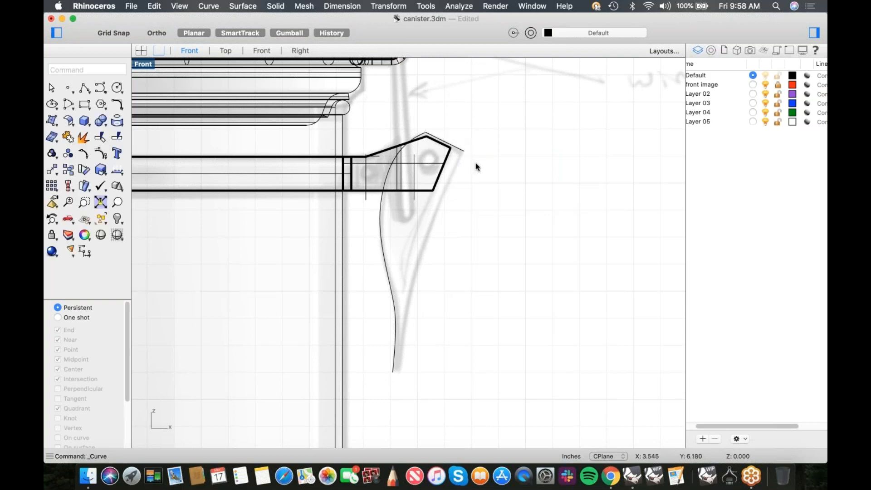
Draw a degree 3 curve along the lever's outer edge, from the end of its short upper edge down to the tip
right_click(475, 160)
left_click(505, 168)
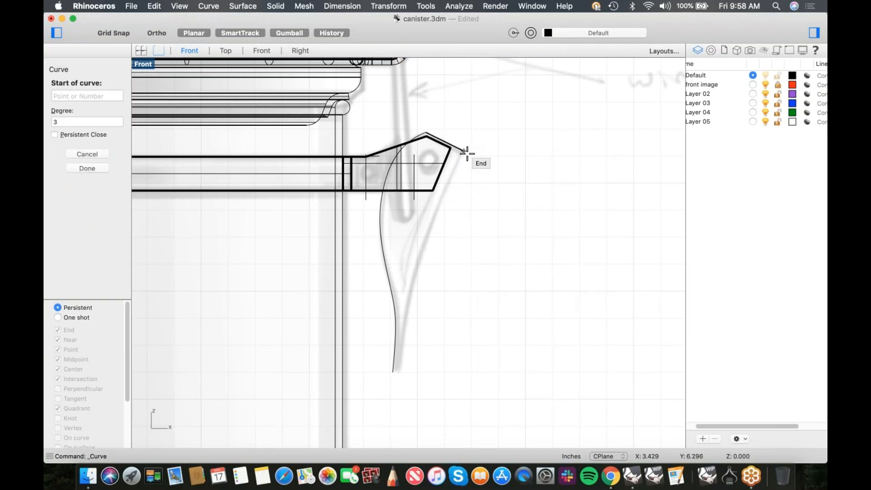
left_click(463, 150)
left_click(427, 231)
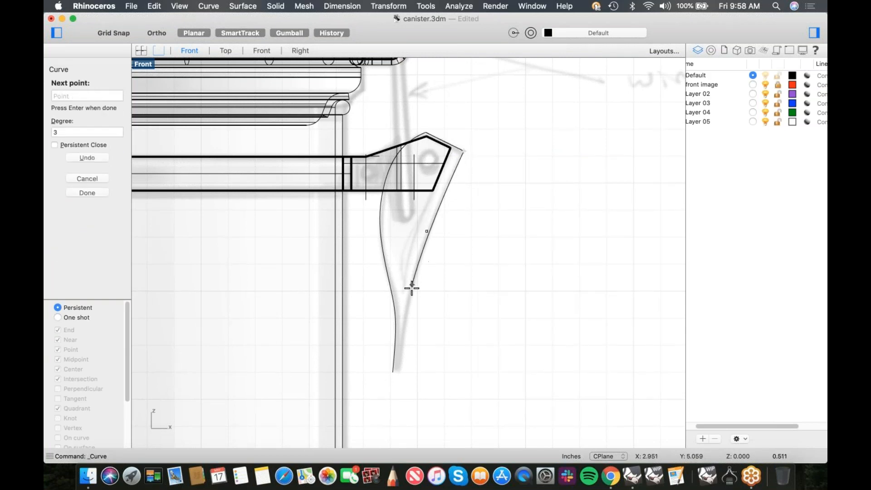
left_click(410, 292)
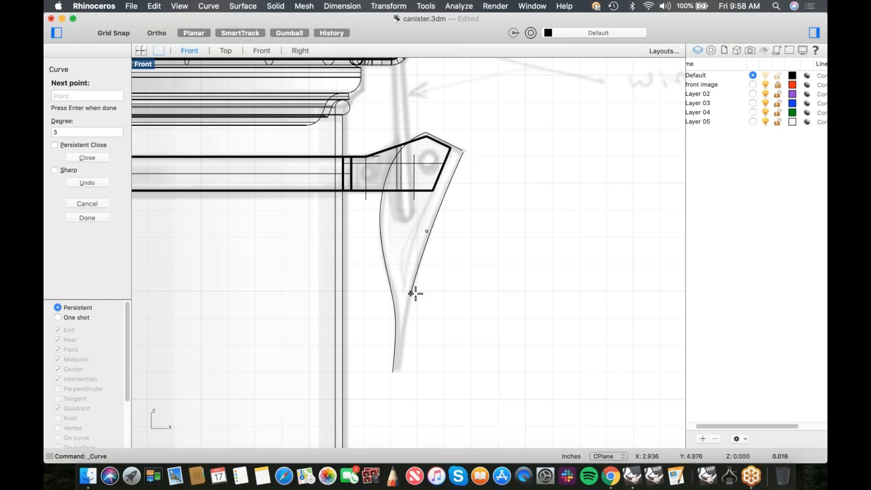
left_click(399, 371)
right_click(399, 371)
Close the lever's lower tip with a line joining the ends of the inner and outer side curves
scroll(398, 372, "up", 5)
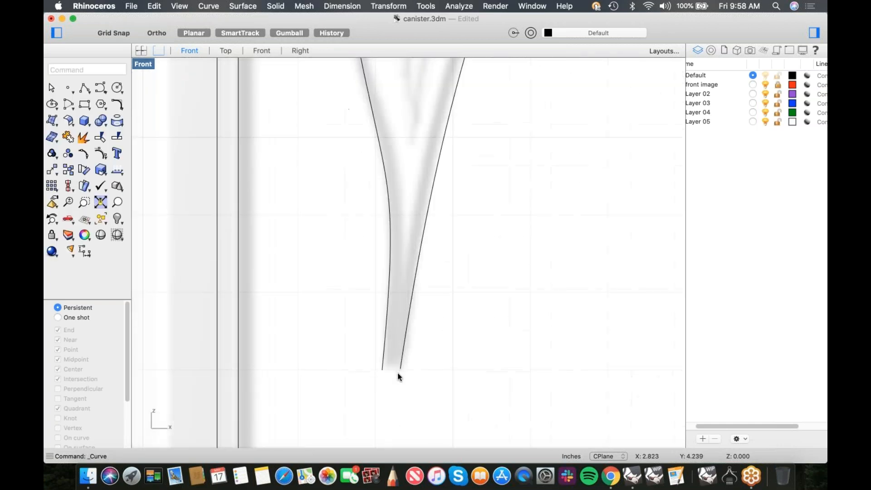
right_click(399, 374)
left_click(449, 213)
left_click(382, 370)
left_click(401, 371)
key("Return")
Draw a polyline from the outer curve's lower end to a point on the inner curve slightly above its end
scroll(405, 370, "up", 2)
scroll(405, 363, "down", 3)
scroll(407, 357, "down", 2)
scroll(408, 366, "up", 4)
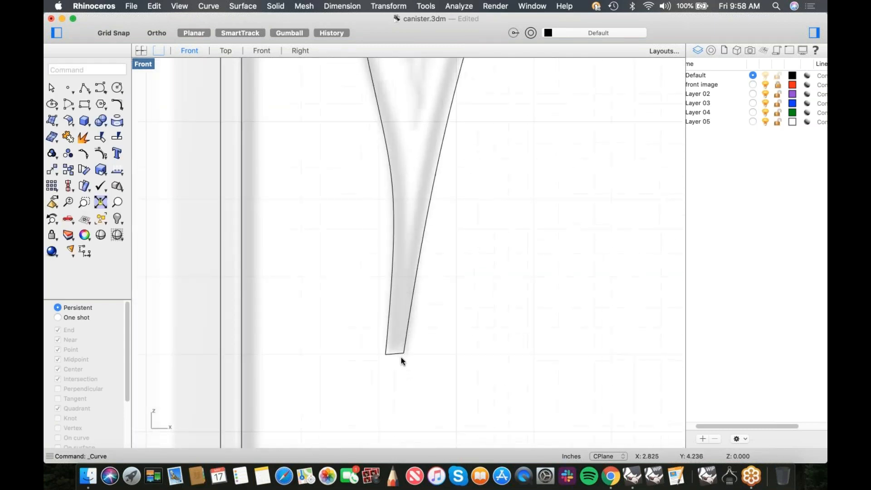
left_click(80, 90)
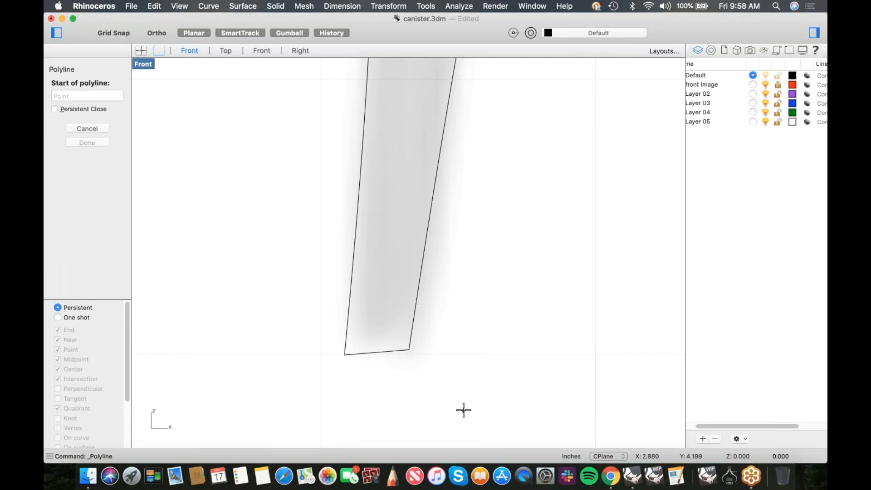
left_click(408, 349)
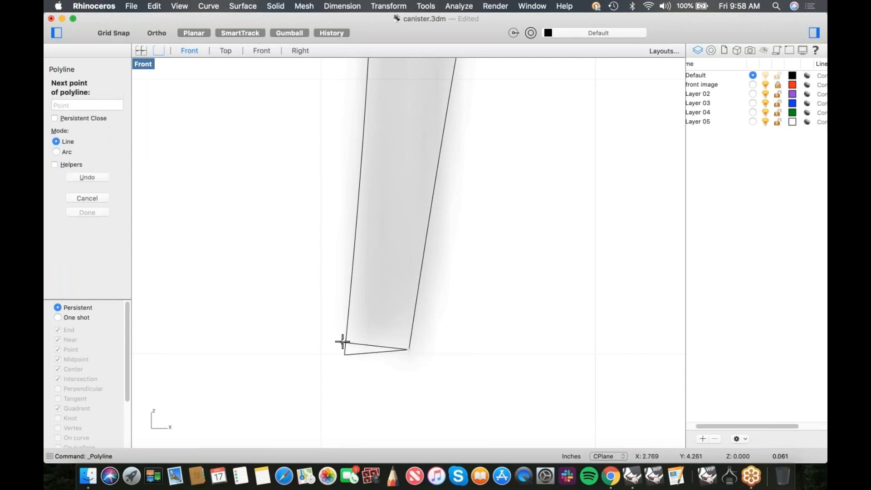
left_click(345, 344)
key("Return")
Trim away the leftover curve pieces below the new end line at the lever's tip
left_click(361, 344)
type("Trim")
key("Return")
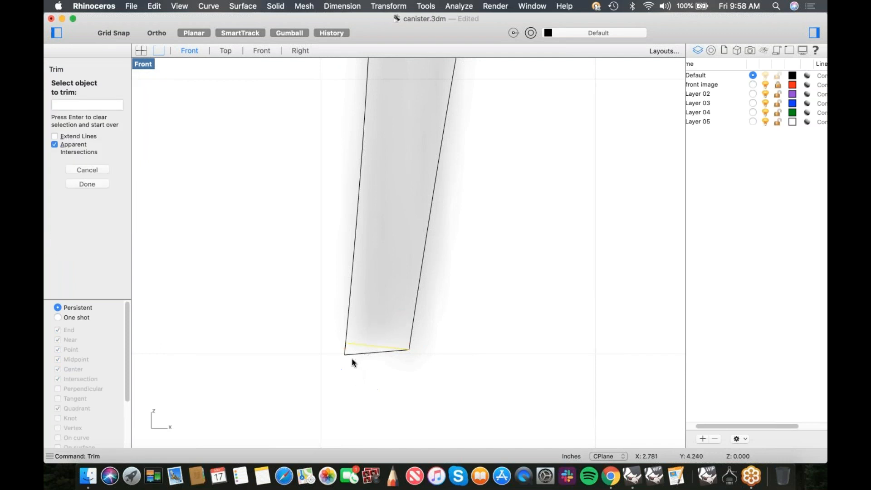
key("Escape")
scroll(394, 341, "down", 5)
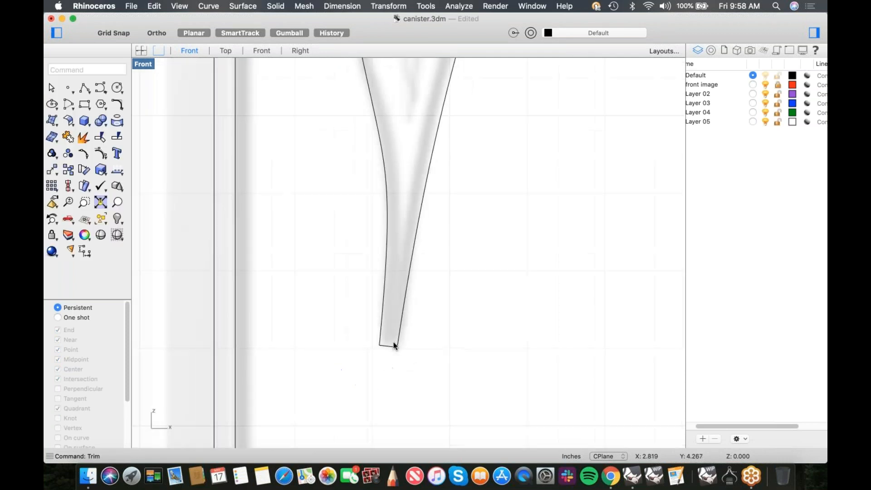
right_click(394, 340)
left_click(460, 250)
Select the four curves outlining the lever and join them into one closed curve
scroll(451, 255, "down", 4)
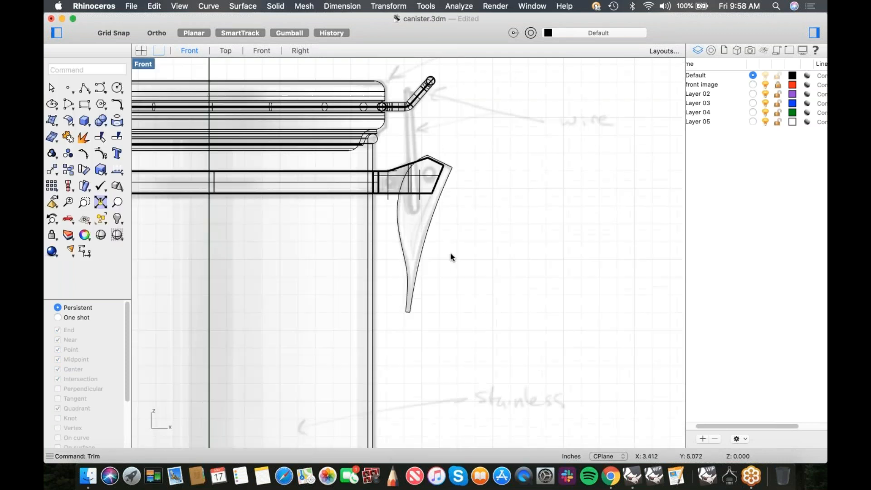
left_click_drag(391, 161, 478, 355)
left_click(388, 245, "shift")
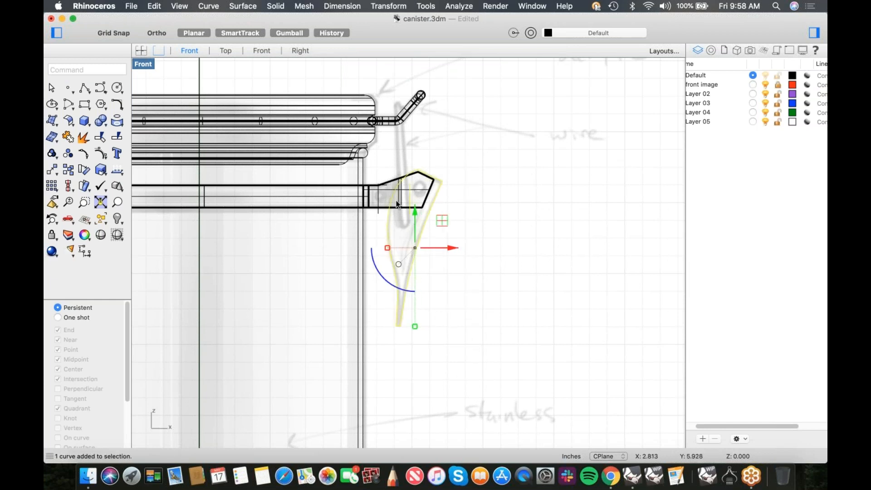
scroll(396, 203, "up", 2)
key("Escape")
left_click_drag(484, 294, 353, 326)
left_click(494, 153, "shift")
right_click_drag(477, 388, 420, 306)
key("super+j")
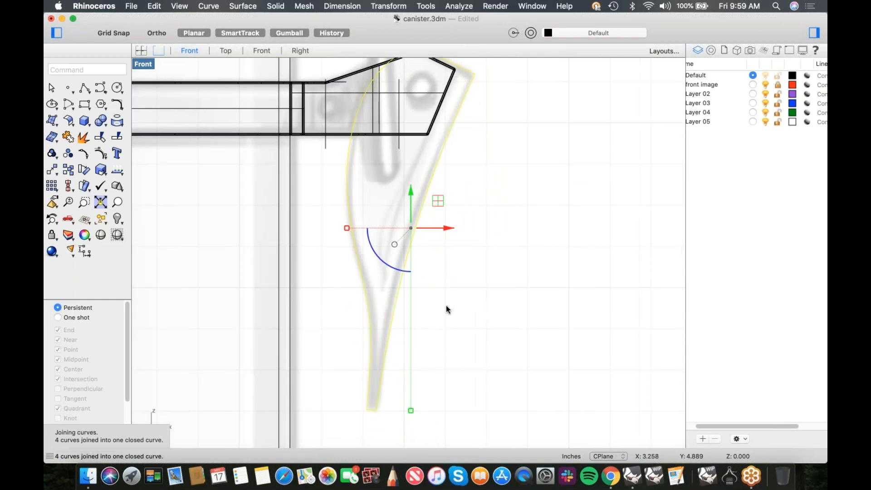
In the Top view, extrude the closed lever profile as a solid about 0.21 inches to both sides
key("ctrl+super+t")
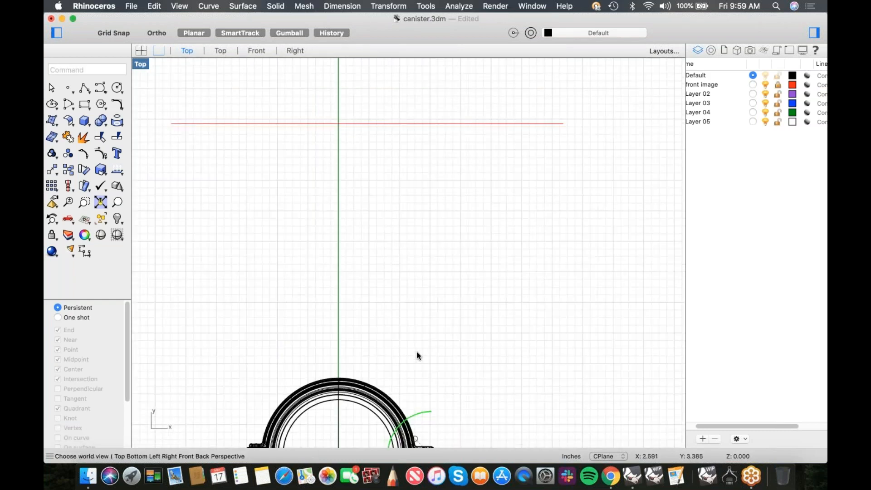
type("zs")
key("Return")
scroll(478, 297, "down", 6)
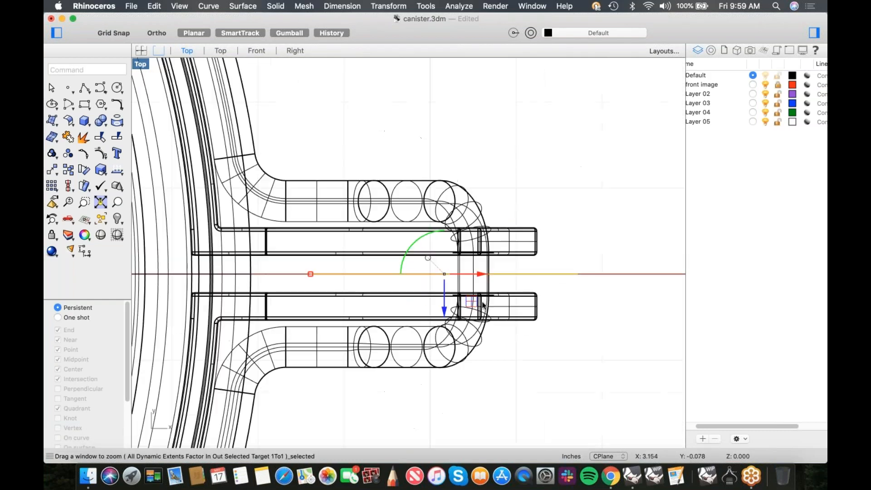
right_click_drag(479, 306, 477, 253)
left_click_drag(444, 255, 453, 299)
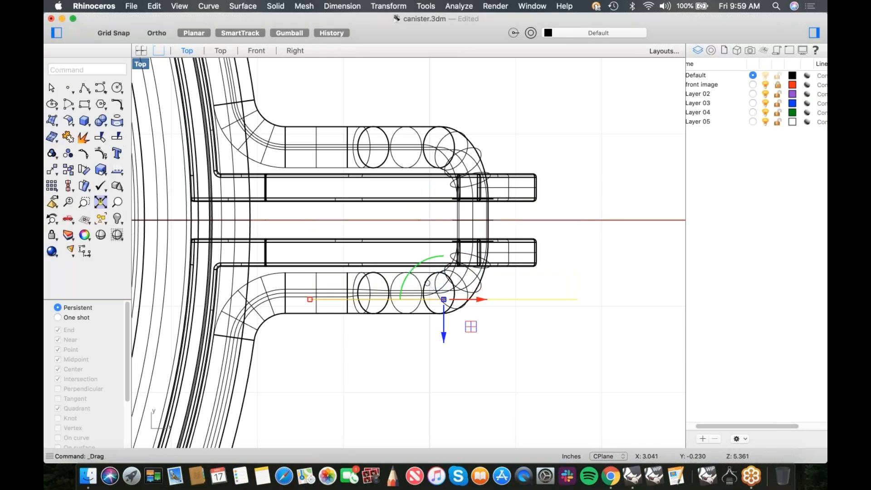
key("super+z")
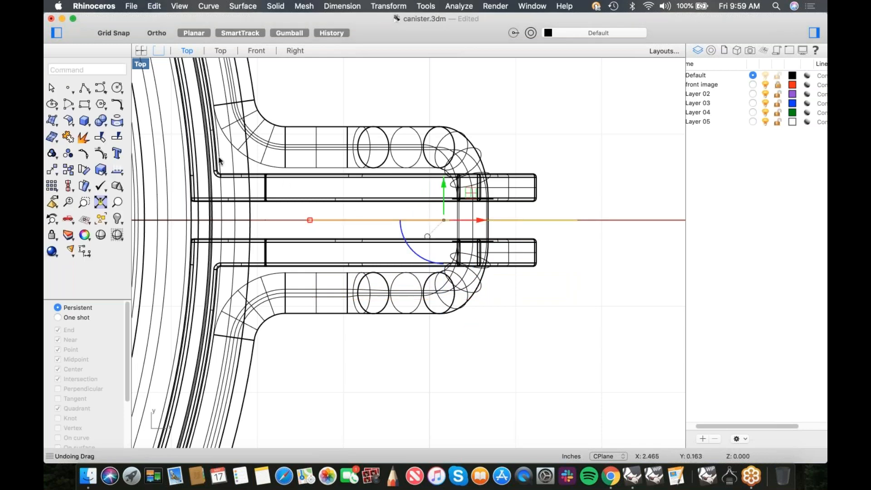
left_click(90, 126)
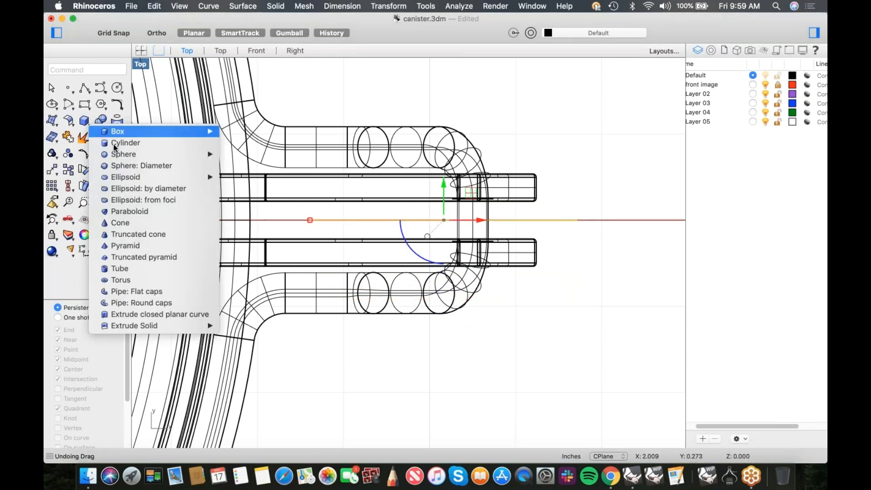
mouse_move(149, 327)
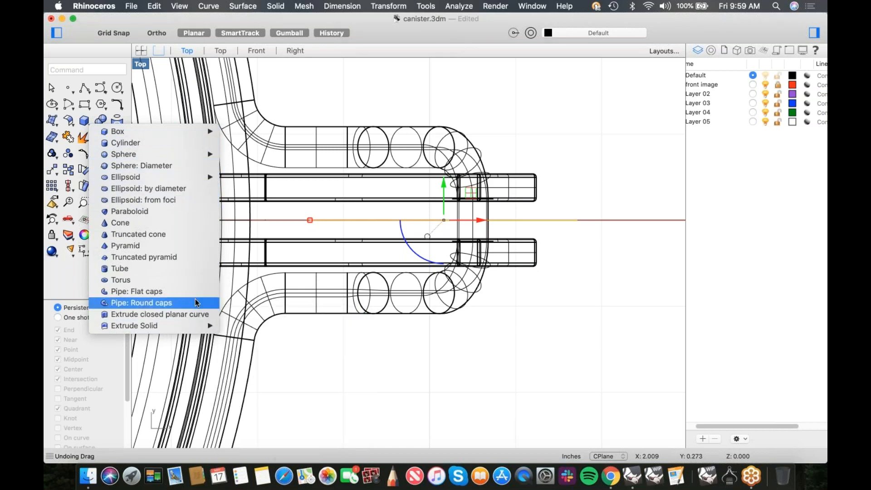
left_click(194, 313)
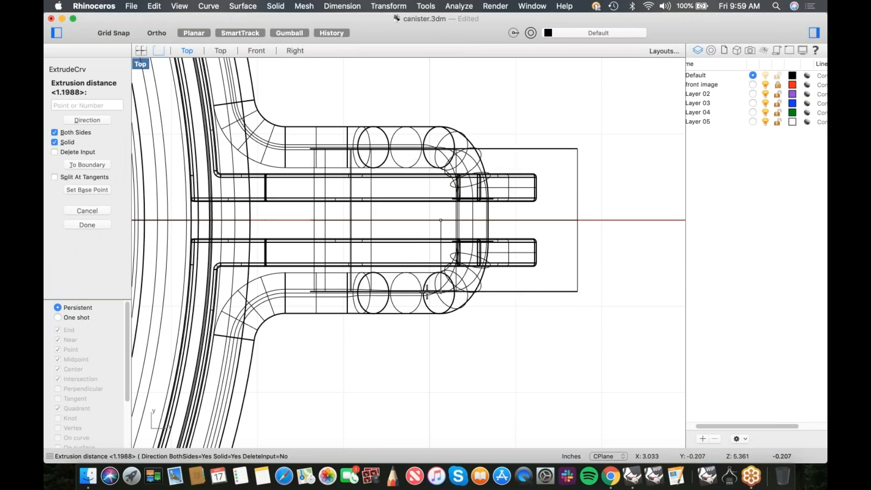
left_click(426, 292)
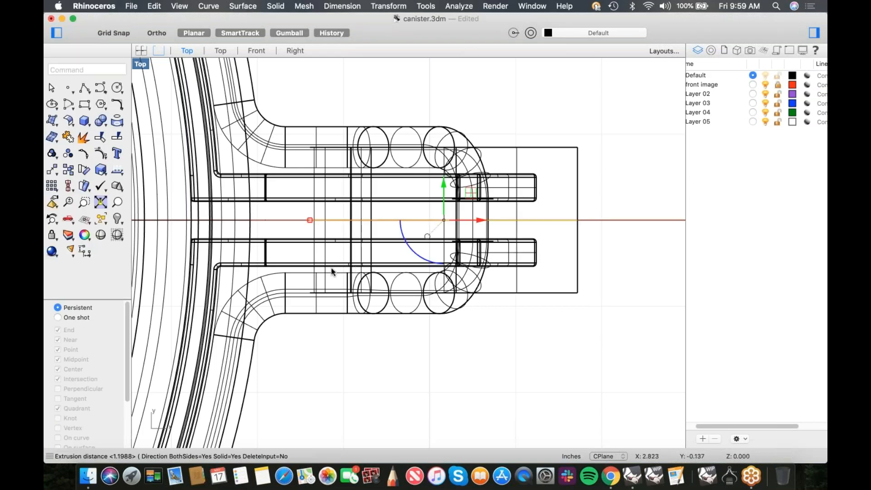
left_click(623, 208)
Draw a center rectangle about 0.78 by 0.31 inches at the middle of the lever's outer end and move it inward along the axis
right_click_drag(567, 226, 528, 238)
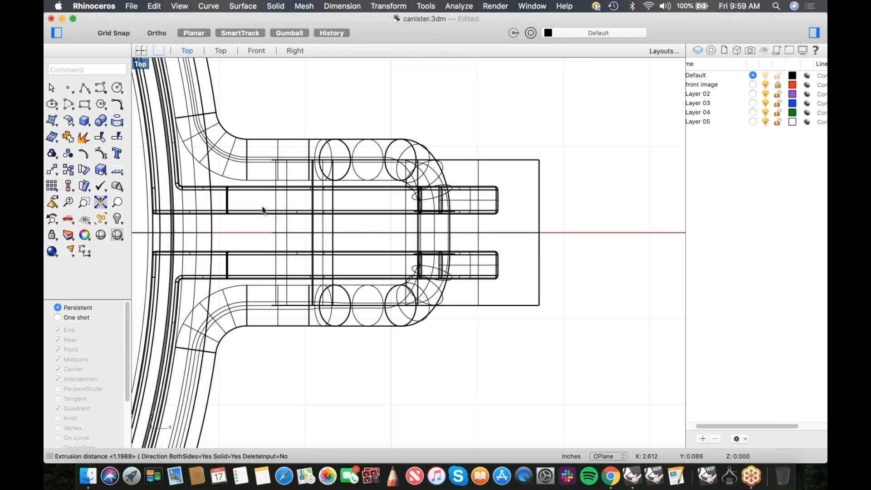
left_click(84, 104)
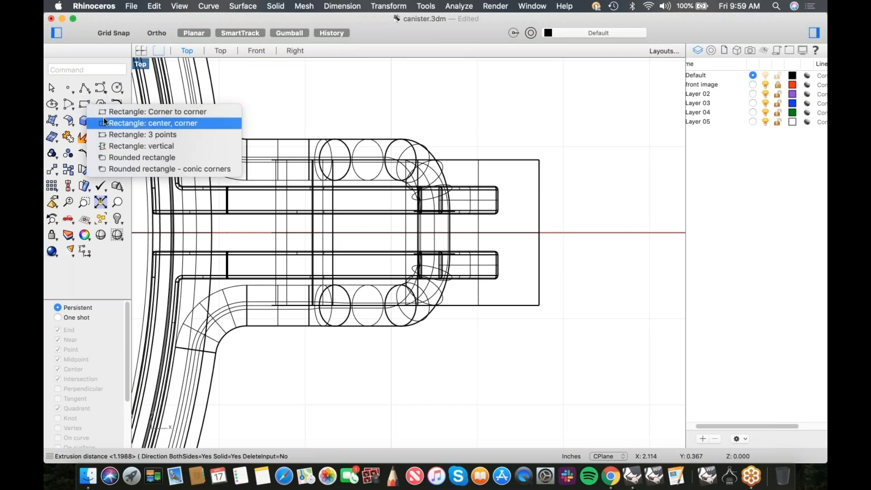
left_click(104, 123)
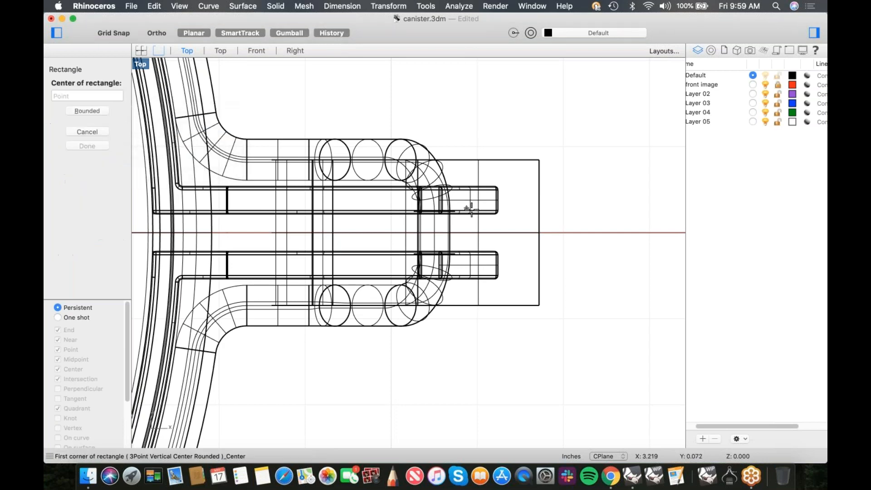
left_click(541, 235)
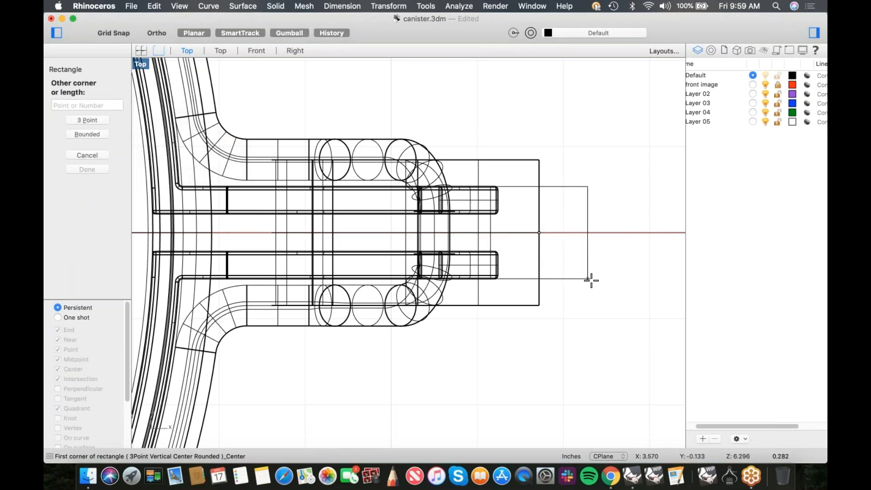
scroll(502, 234, "down", 3)
right_click_drag(502, 234, 440, 201)
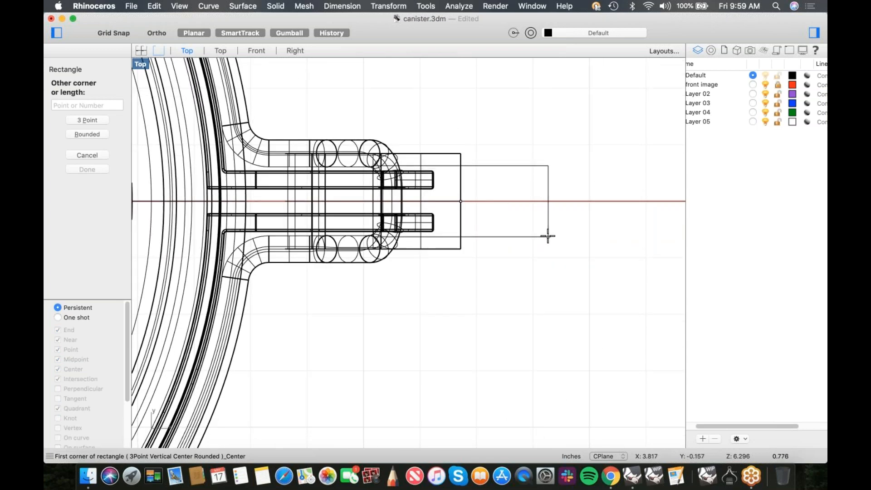
left_click(547, 235)
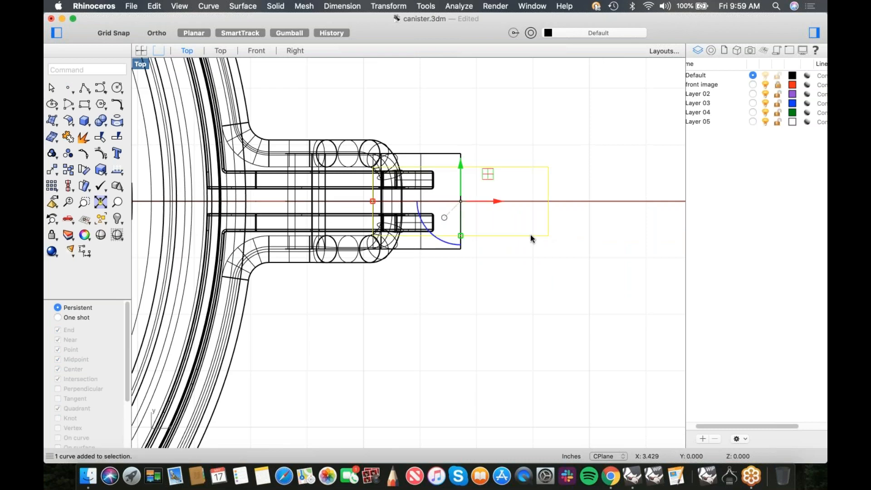
left_click_drag(461, 201, 355, 205)
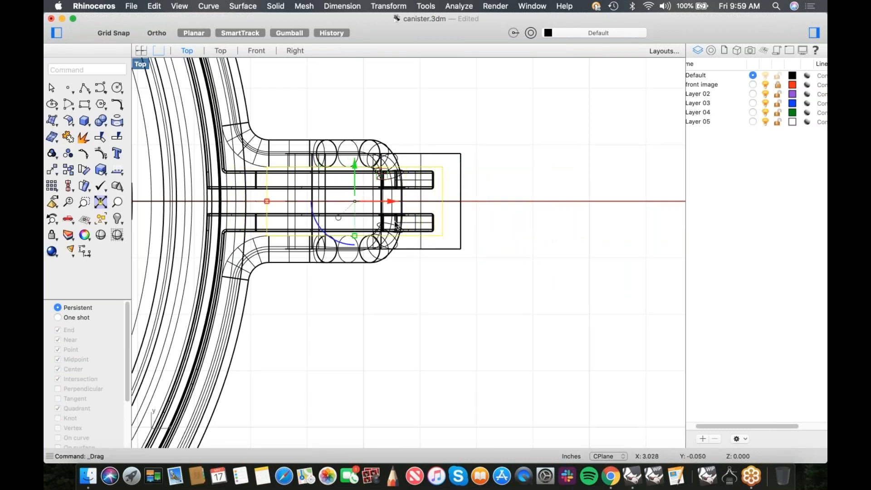
Isolate the extruded lever and the rectangle so all other geometry is hidden
scroll(433, 236, "up", 6)
left_click_drag(449, 246, 434, 270, "shift")
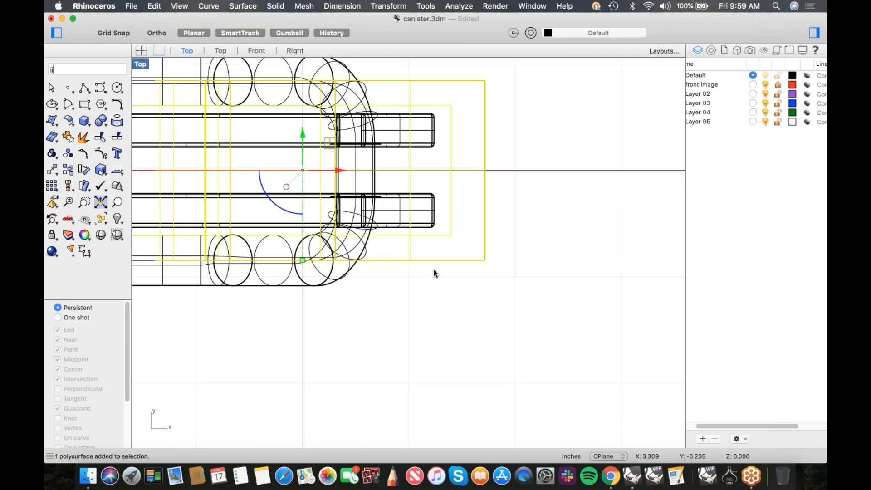
key("Return")
scroll(390, 282, "down", 6)
right_click_drag(381, 284, 404, 267)
left_click(269, 238)
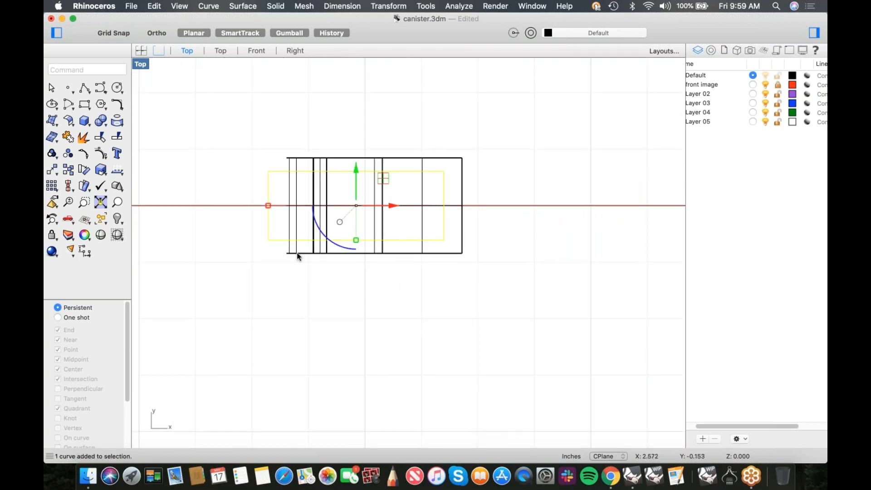
left_click(422, 253)
left_click(412, 293)
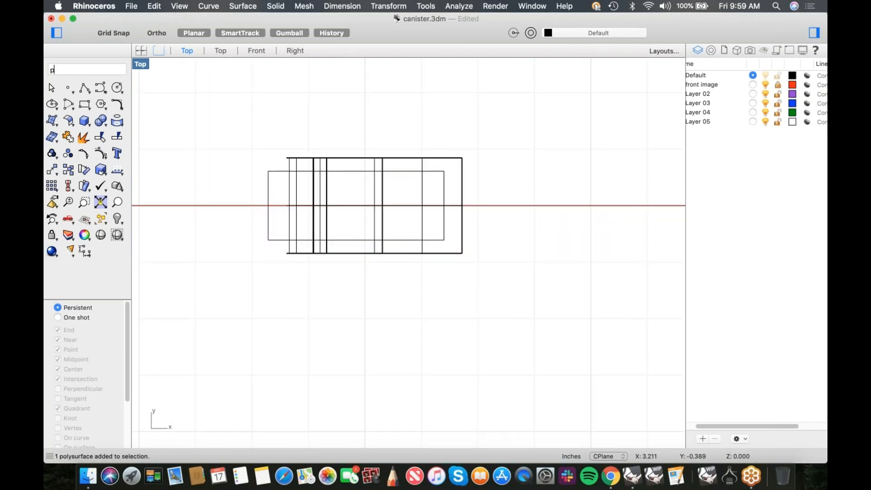
In the Front view, rotate the rectangle about its outer end until it is parallel to the lever's slanted top edge
type("p")
key("Return")
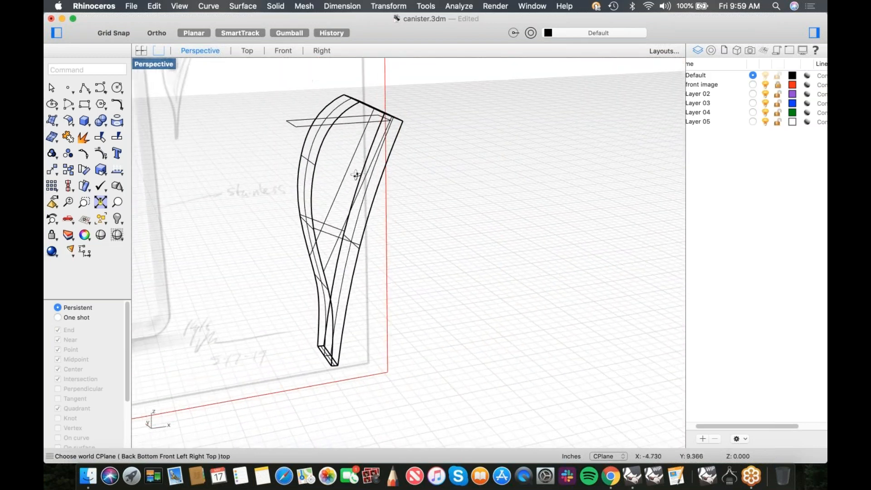
scroll(355, 131, "up", 3)
right_click_drag(383, 177, 346, 200)
type("f")
key("Return")
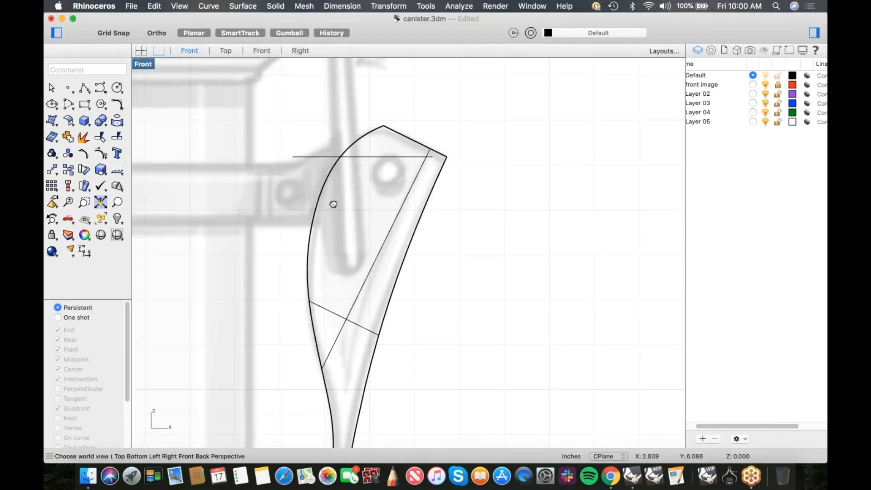
scroll(337, 172, "up", 2)
left_click(407, 169)
type("ro")
key("Return")
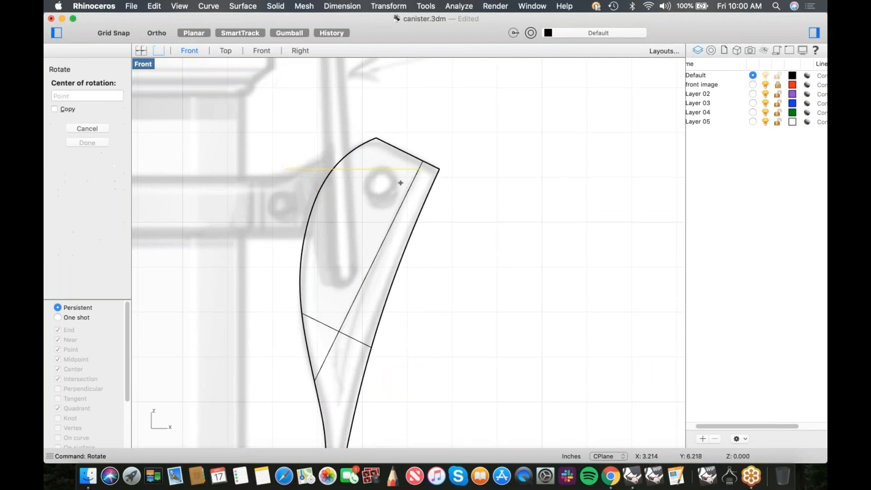
left_click(426, 169)
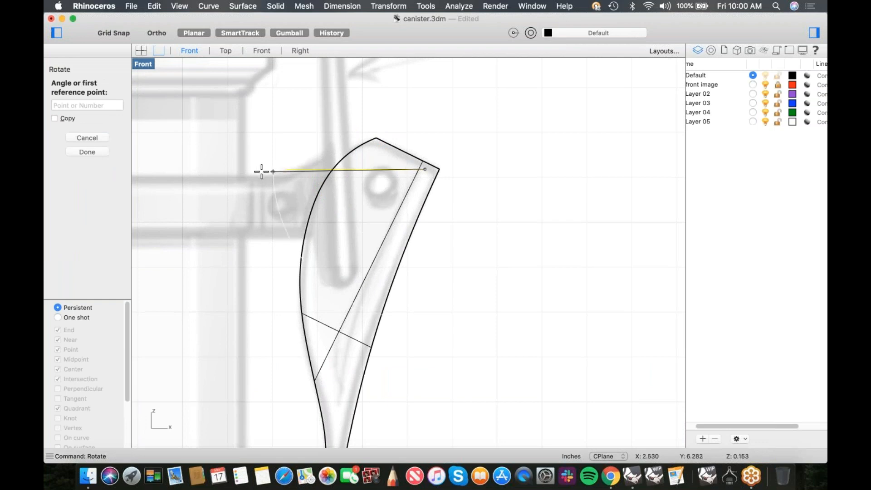
left_click(255, 169)
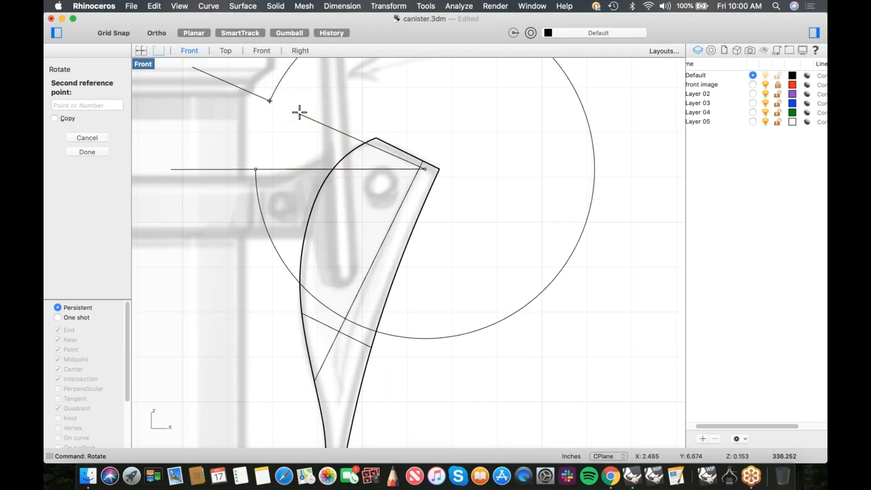
left_click(301, 112)
Move the rotated rectangle just above the lever's slanted top edge and deselect it
scroll(347, 137, "up", 3)
mouse_move(355, 168)
left_mouse_down()
mouse_move(379, 134)
mouse_move(365, 157)
left_mouse_up()
right_click_drag(372, 174, 388, 126)
left_click(226, 195)
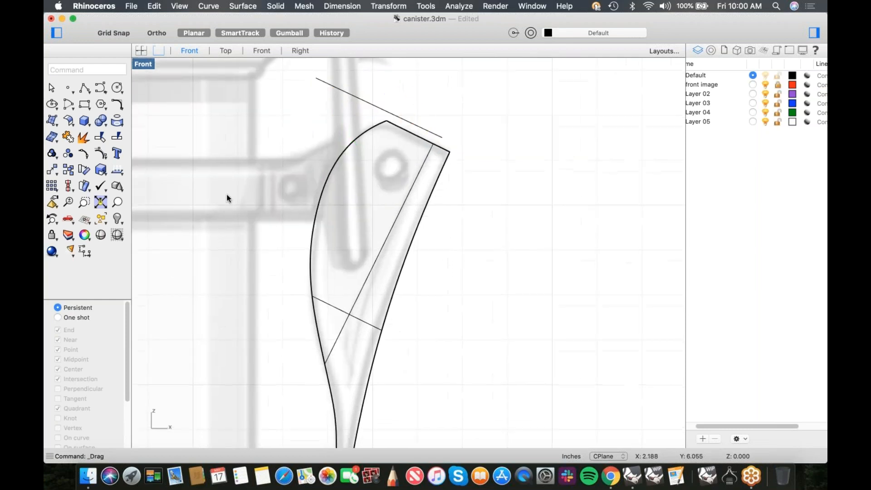
Draw a degree 3 curve with four points from the rectangle's outer end down along the lever to just past its narrow tip
left_click(100, 87)
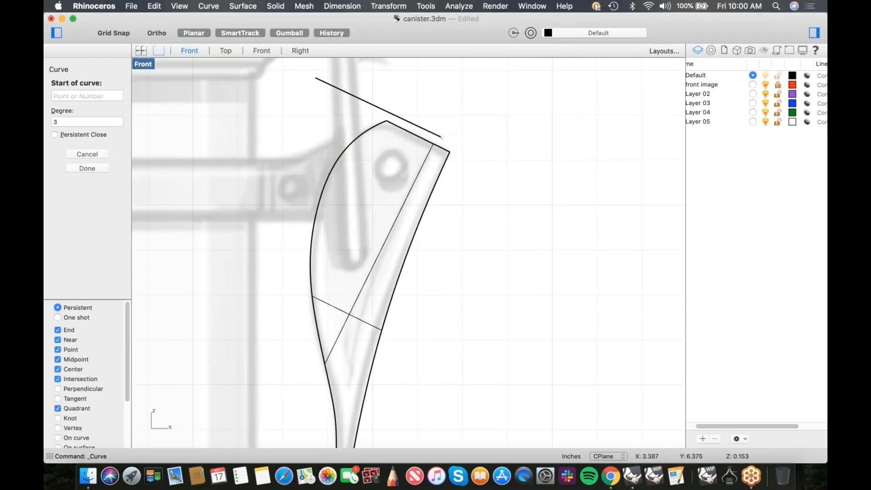
left_click(442, 137)
scroll(442, 137, "down", 3)
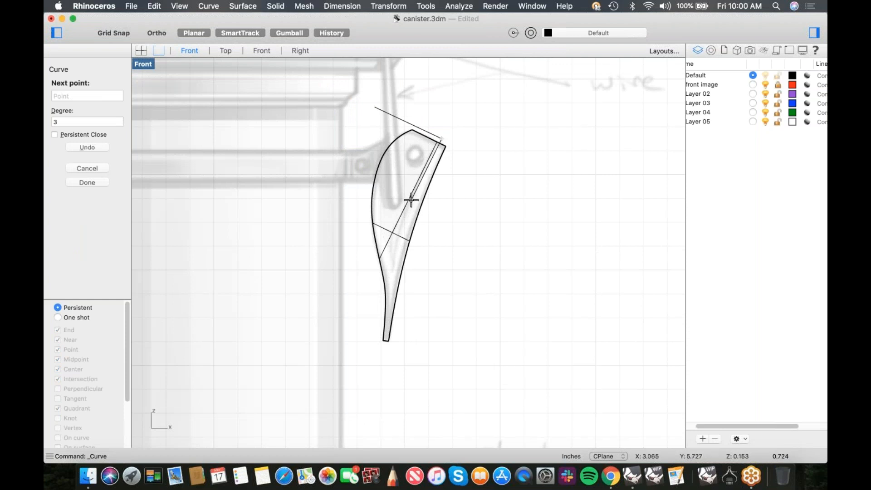
left_click(411, 199)
left_click(394, 256)
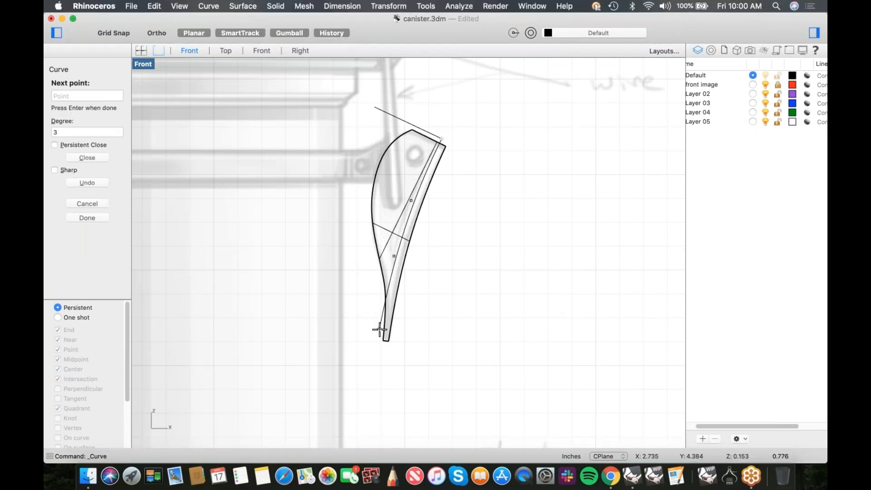
left_click(379, 355)
key("Return")
scroll(272, 227, "right", 2)
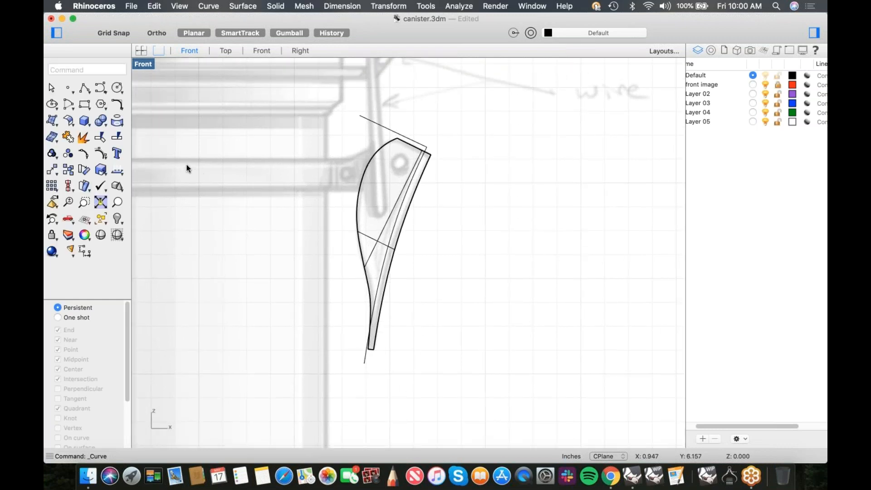
Sweep the rectangle along the new curve with a one-rail sweep, using the Freeform style without simplifying the cross-section
left_click(52, 120)
left_click(102, 336)
left_click(420, 161)
left_click(421, 145)
key("Return")
key("Return")
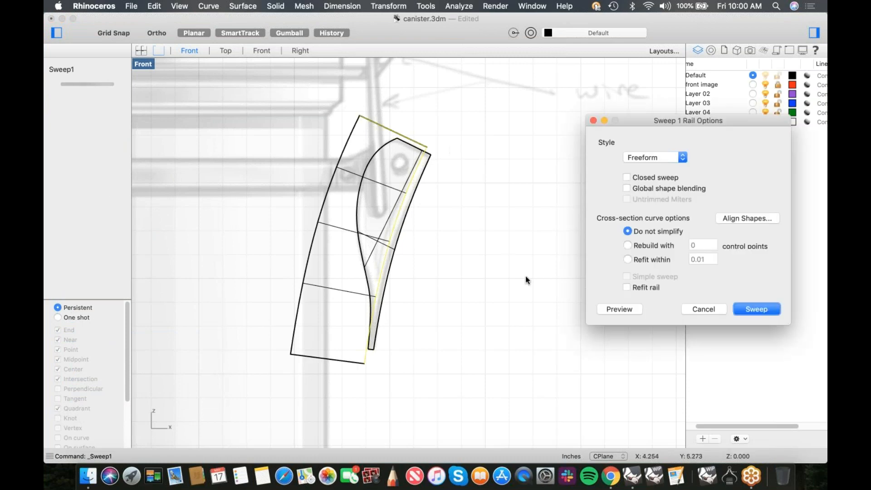
right_click_drag(535, 227, 485, 214)
left_click_drag(646, 122, 525, 124)
left_click(635, 311)
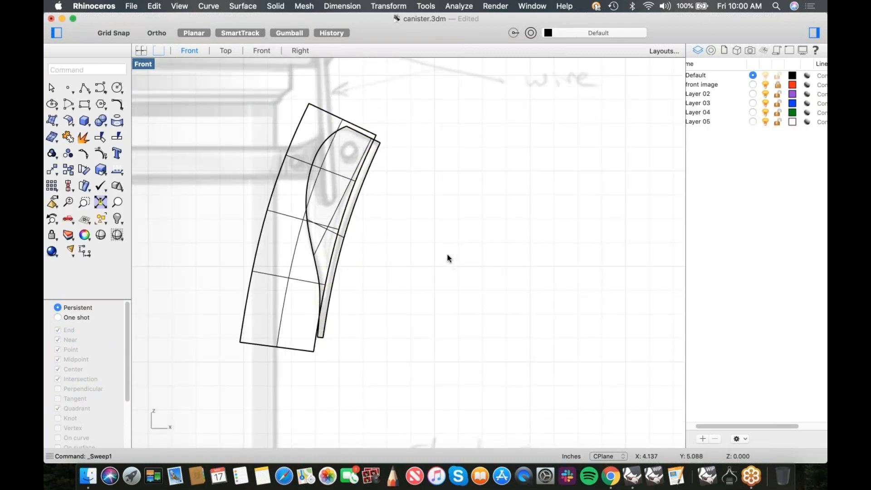
Show the lever and the swept surface in the Perspective view with Shaded display
right_click_drag(447, 257, 441, 271)
key("ctrl+F4")
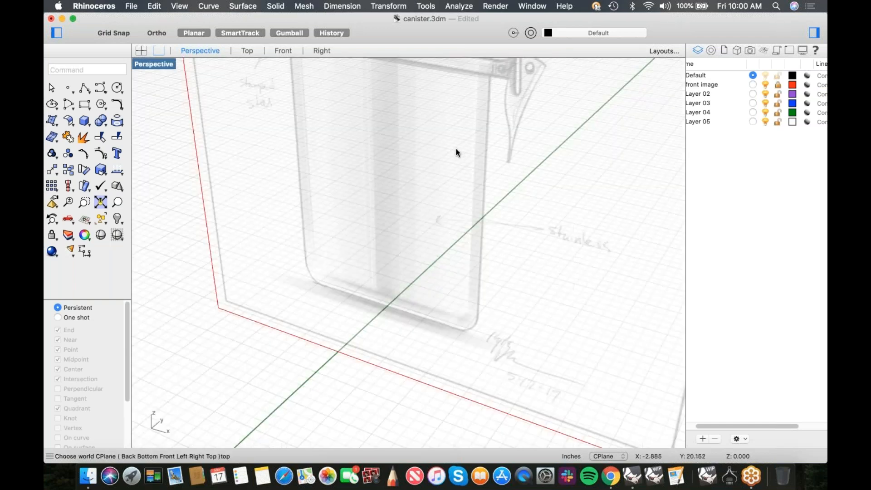
scroll(456, 148, "down", 5)
scroll(378, 191, "up", 5)
left_click(154, 64)
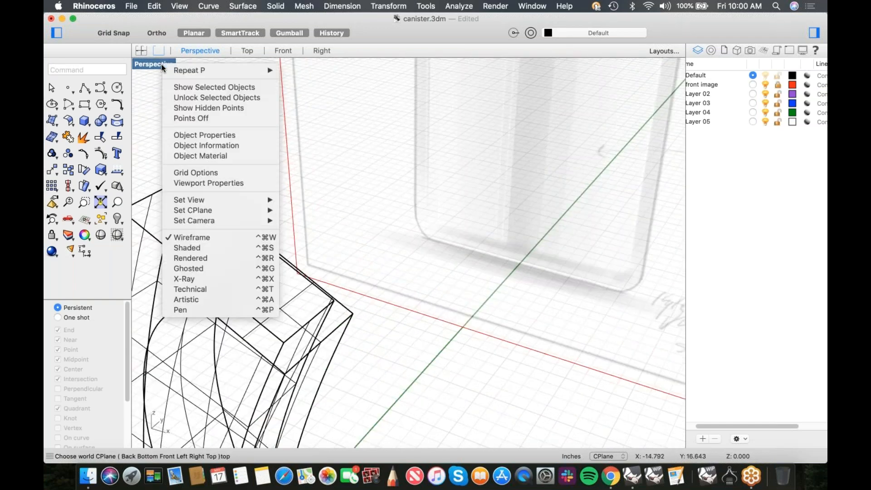
left_click(227, 248)
mouse_move(274, 237)
right_mouse_down()
mouse_move(399, 191)
mouse_move(343, 319)
right_mouse_up()
scroll(418, 154, "up", 5)
scroll(393, 201, "down", 5)
right_click_drag(365, 225, 313, 305, "shift")
Cap the open ends of the swept shape to make it a closed solid
left_click(284, 214)
type("cap")
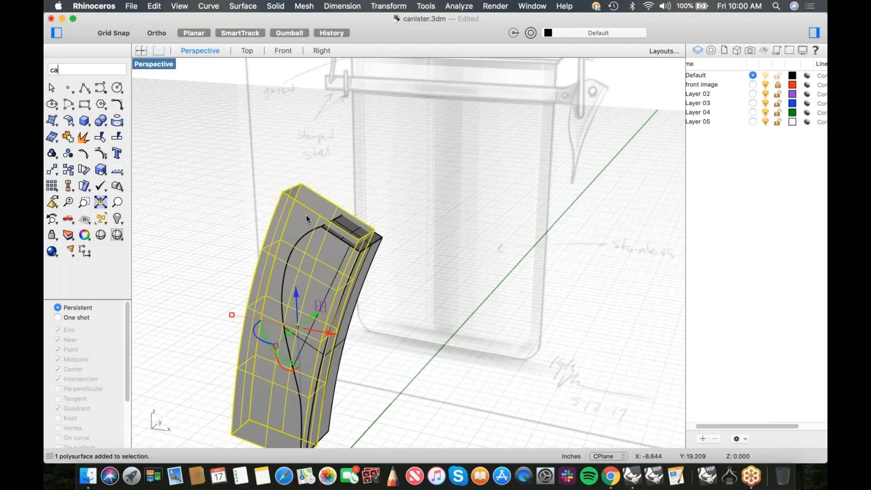
key("Return")
left_click(282, 180)
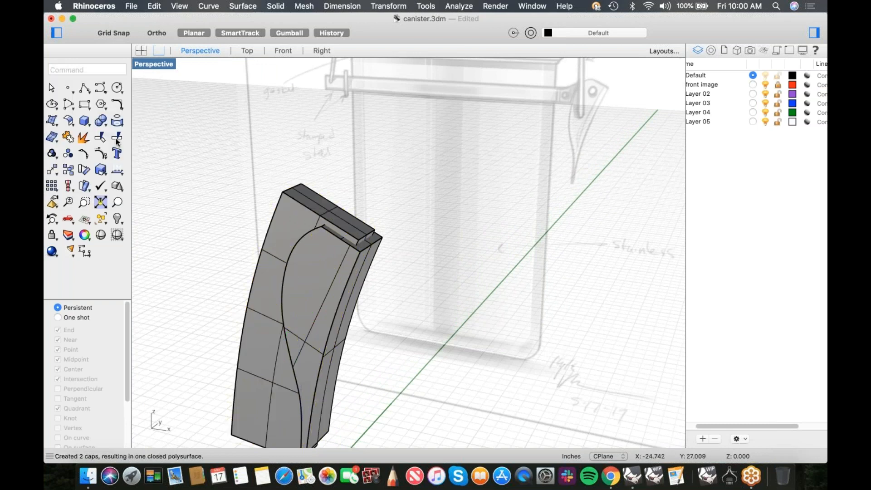
Subtract the capped sweep from the lever with a Boolean difference and delete the leftover swept solid
left_click(103, 128)
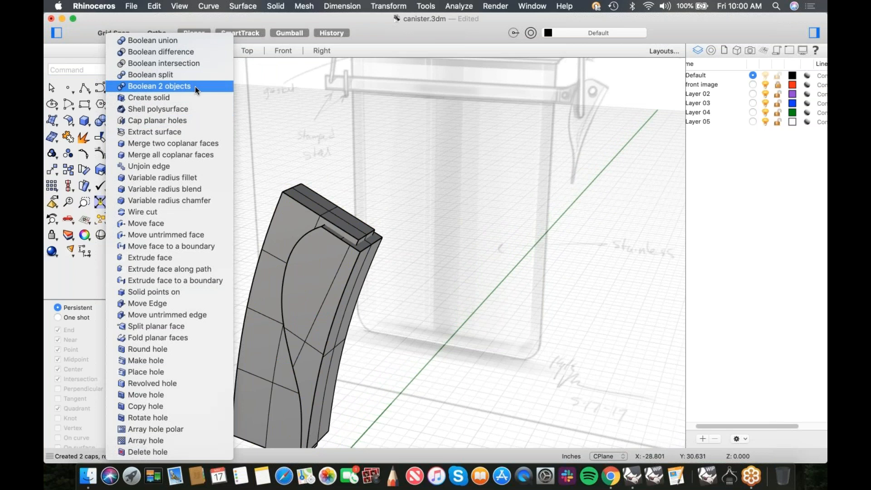
left_click(359, 276)
key("Return")
left_click(327, 207)
key("Return")
left_click(316, 202)
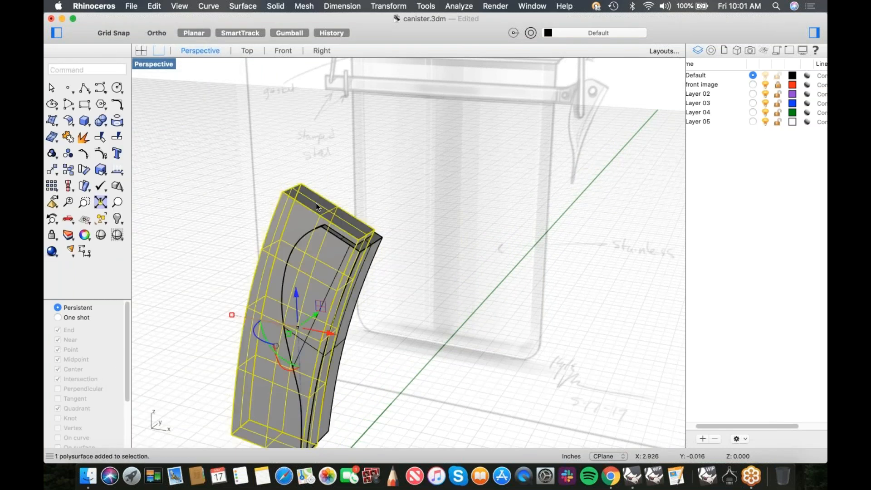
key("Delete")
Examine the lever from several sides to check the hollow cut along its length
scroll(317, 207, "down", 5)
right_click_drag(314, 207, 403, 196)
right_click_drag(522, 200, 425, 216, "shift")
scroll(484, 225, "up", 5)
right_click_drag(538, 204, 403, 205, "shift")
scroll(431, 183, "up", 6)
scroll(431, 183, "down", 5)
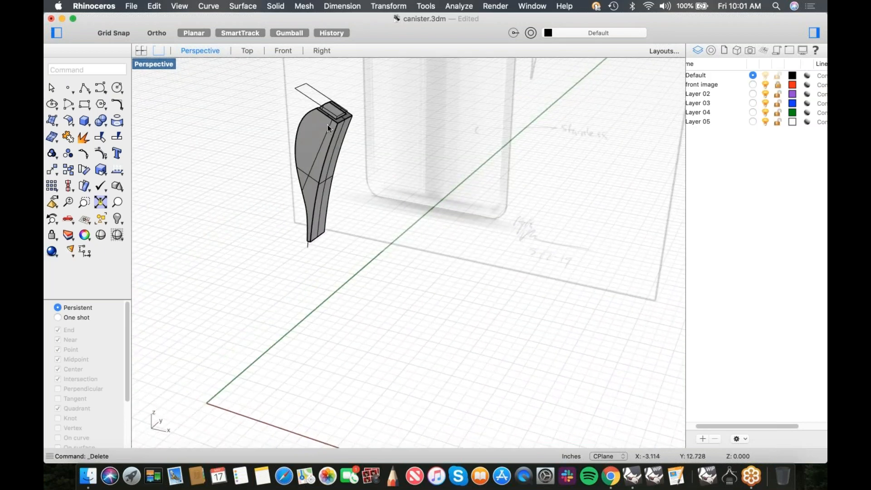
scroll(333, 125, "up", 5)
right_click_drag(369, 140, 386, 181)
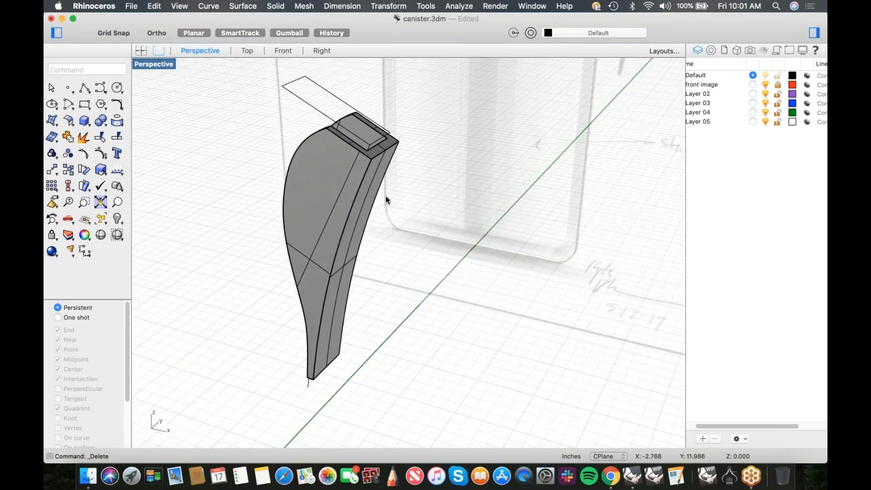
scroll(366, 167, "up", 3)
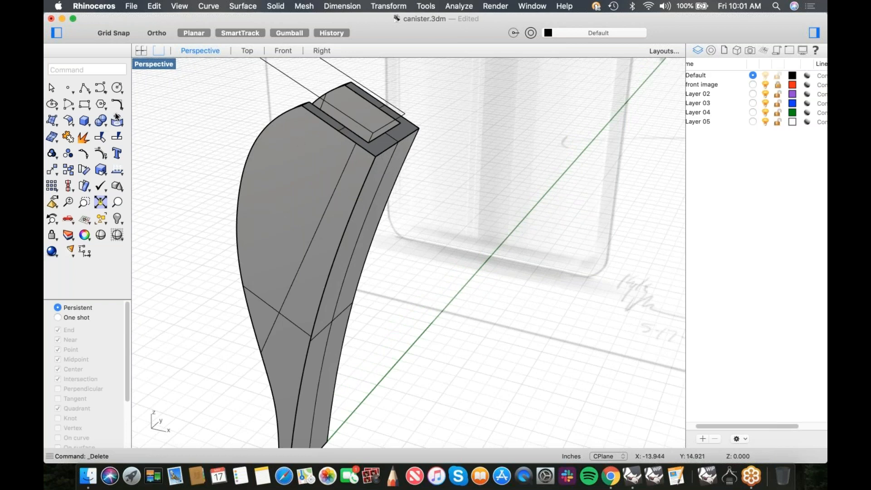
Try to fillet two long edges along the lever's outer side with a radius of 0.1
left_click(106, 130)
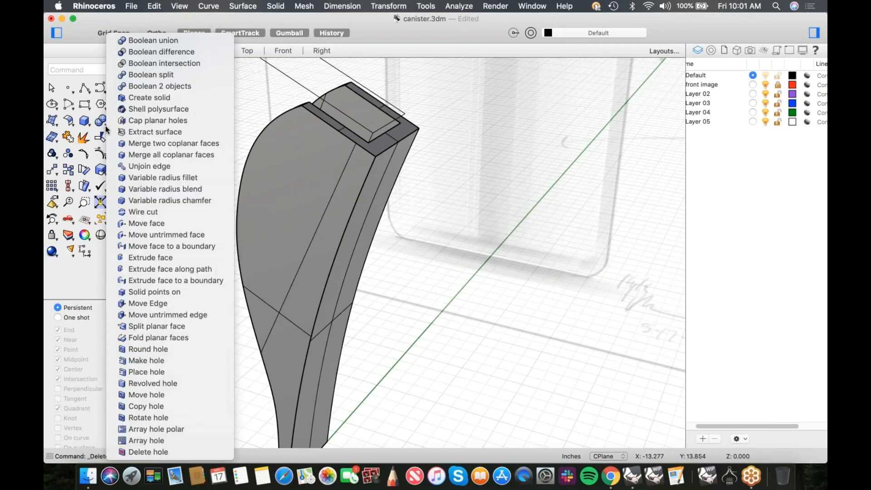
left_click(135, 178)
left_click(68, 142)
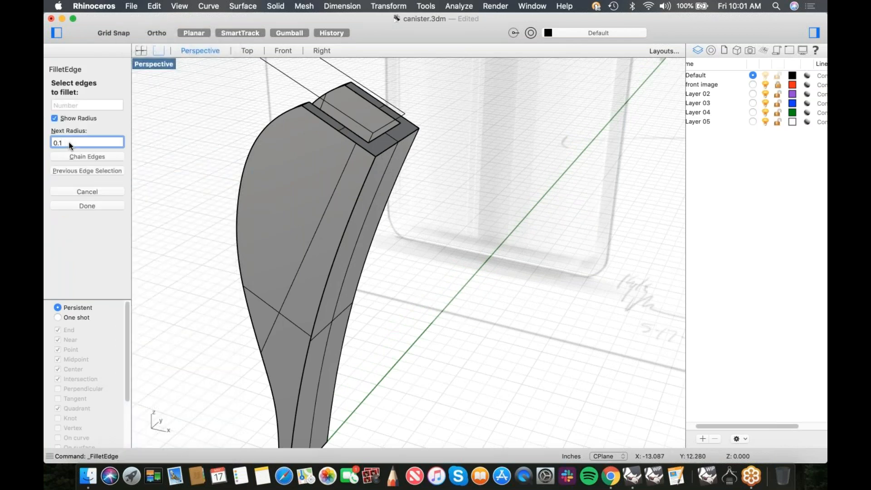
left_click(383, 176)
left_click(370, 169)
key("Return")
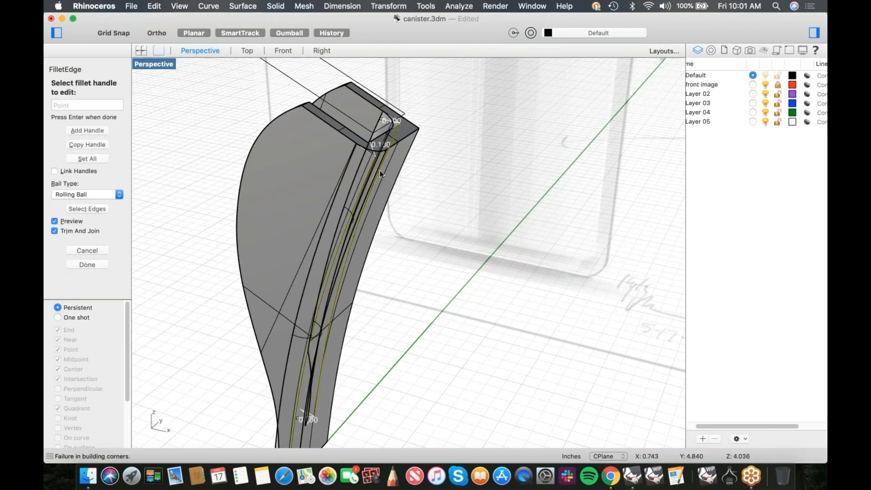
key("Return")
Set up a 0.1 radius edge fillet on both long outer edges of the lever and inspect its preview at the top corner
right_click(398, 175)
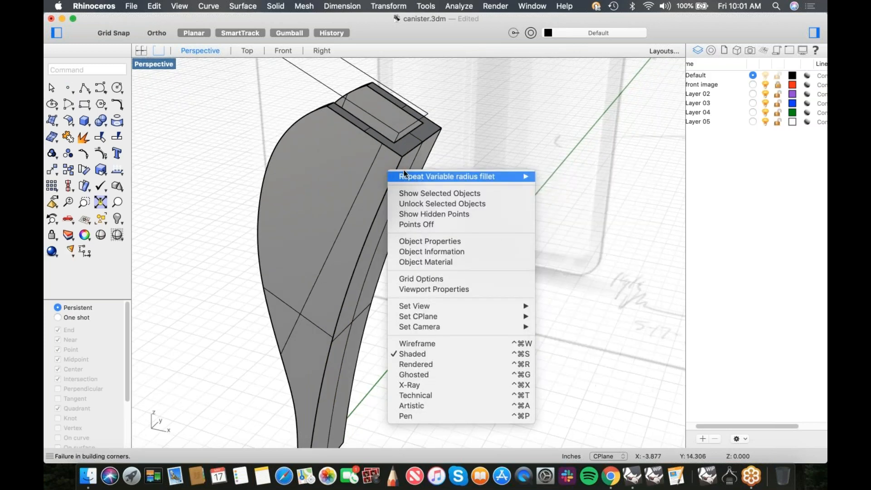
left_click(398, 175)
left_click(399, 167)
left_click(426, 167)
key("Return")
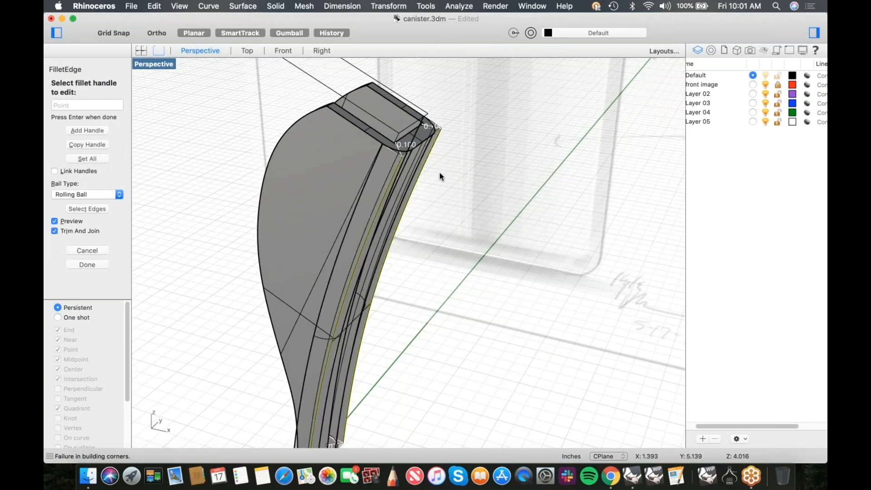
scroll(416, 170, "up", 3)
scroll(299, 150, "up", 5)
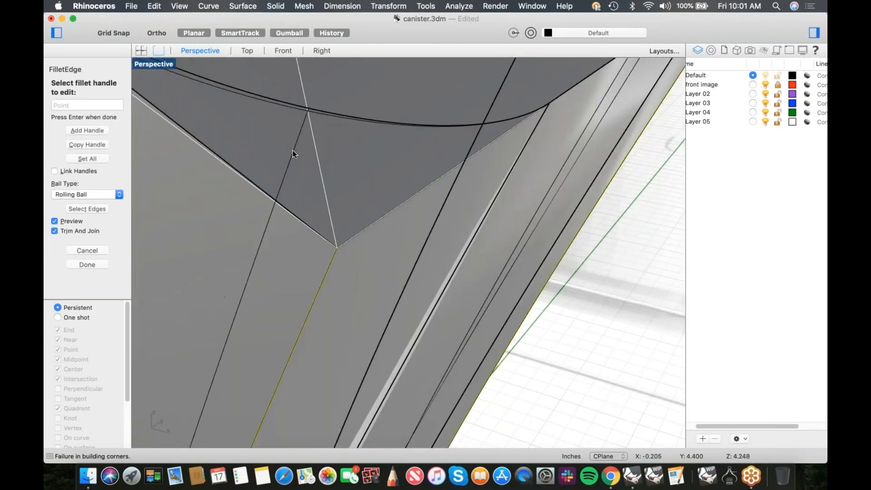
scroll(293, 150, "down", 3)
Set the radius of all the fillet handles to 0.08
left_click(83, 159)
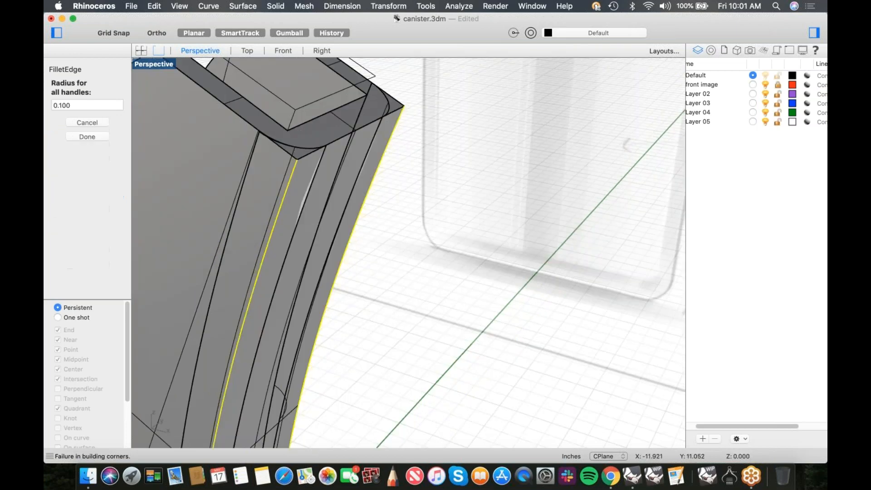
left_click_drag(73, 105, 63, 106)
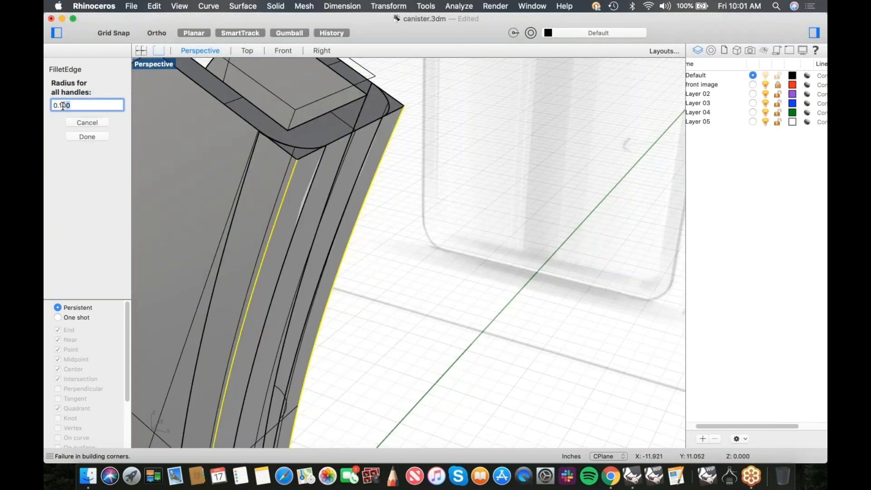
type(".8")
key("BackSpace")
key("BackSpace")
key("BackSpace")
type(".08")
left_click(89, 136)
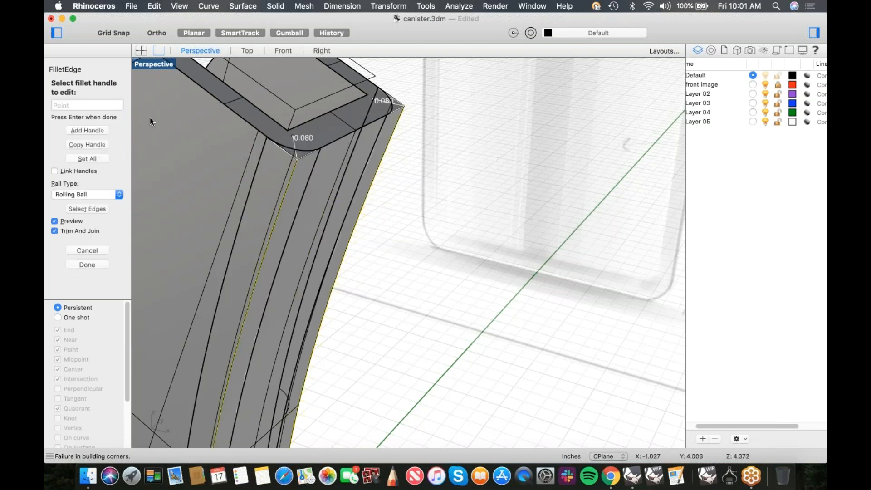
Set the radius of all the fillet handles to 0.06 and apply the fillet to both outer edges
left_click(87, 159)
left_click(67, 105)
key("BackSpace")
type("60")
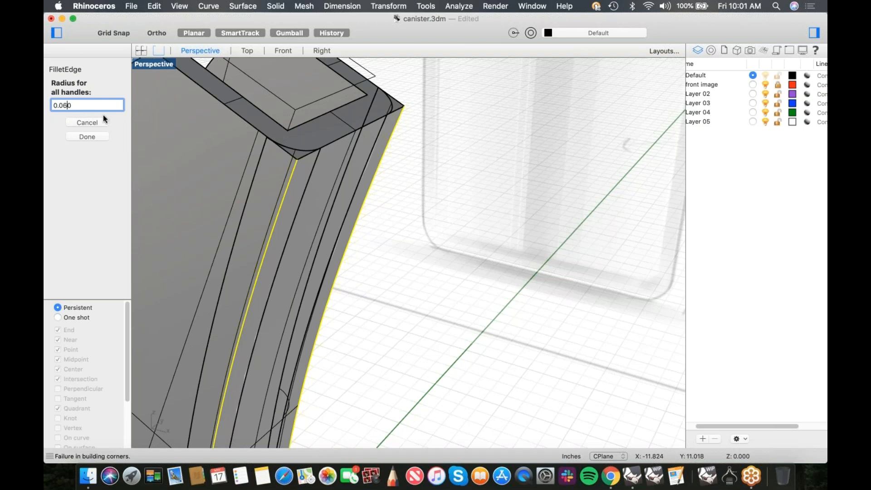
left_click(104, 136)
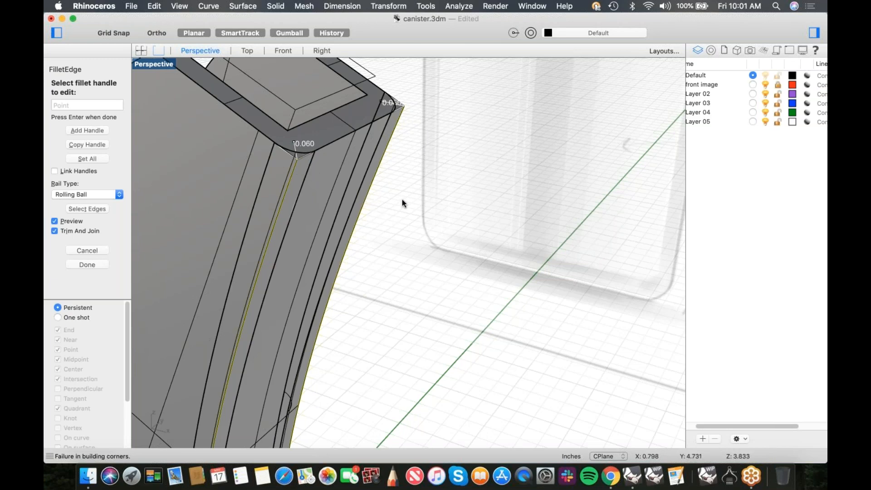
key("Return")
Examine the fillet surfaces at the lever's narrow lower end
scroll(374, 193, "down", 5)
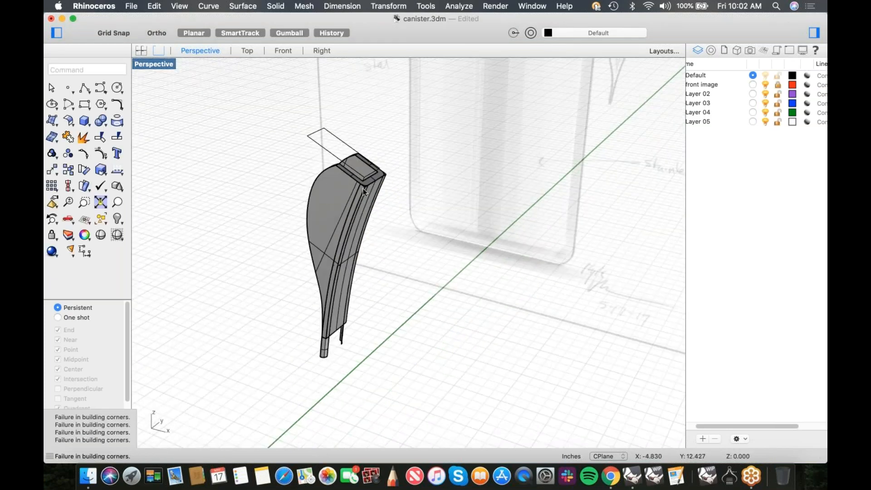
scroll(360, 300, "up", 3)
scroll(347, 309, "up", 4)
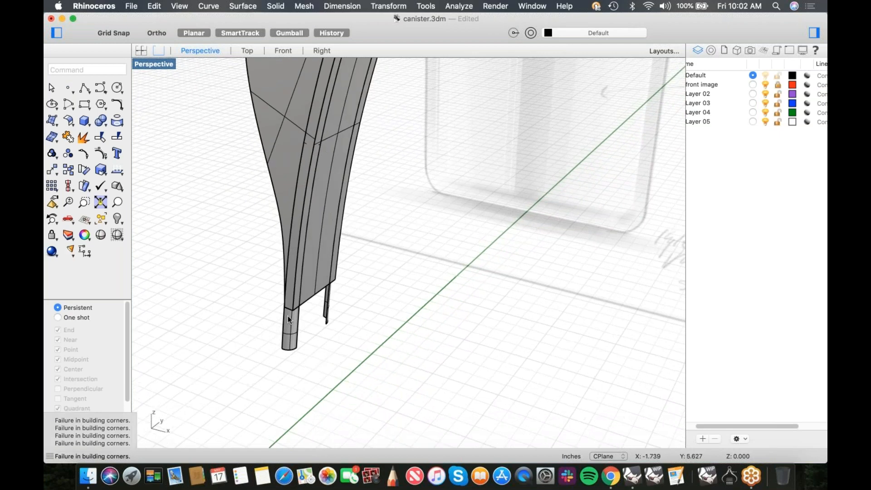
scroll(290, 309, "up", 3)
right_click_drag(339, 293, 426, 319)
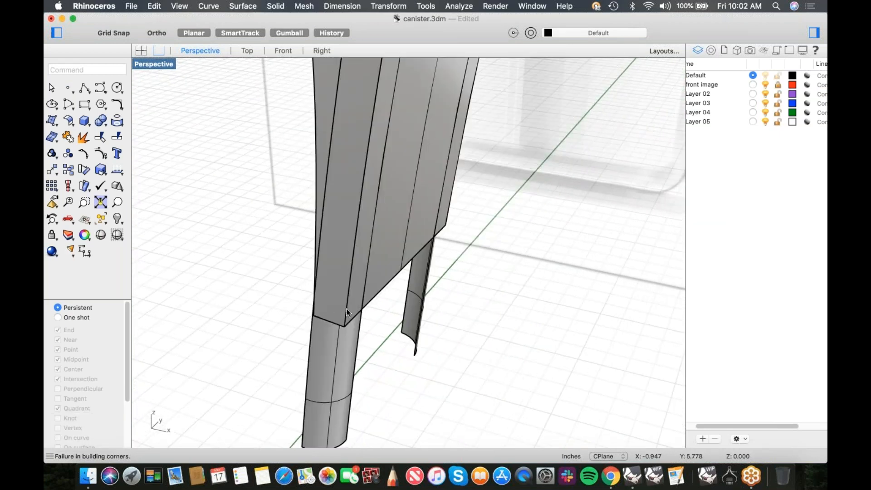
Undo the last edge fillet and set up a new variable radius fillet of 0.06 on both long outer edges
key("super+z")
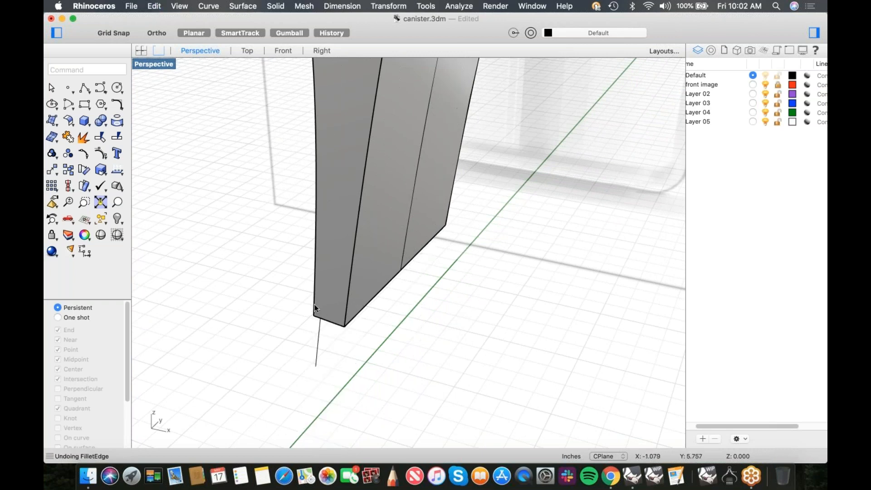
scroll(314, 304, "down", 5)
right_click(351, 193)
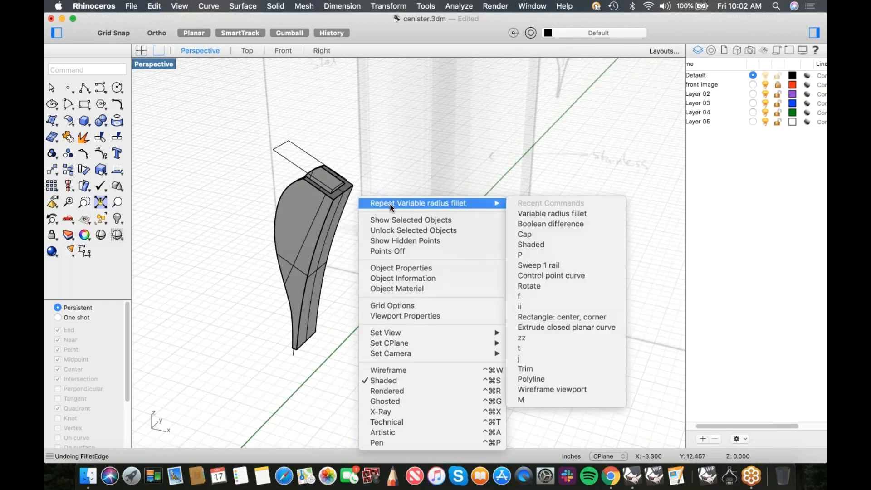
left_click(390, 204)
left_click(331, 205)
left_click(347, 200)
key("Return")
scroll(334, 379, "up", 8)
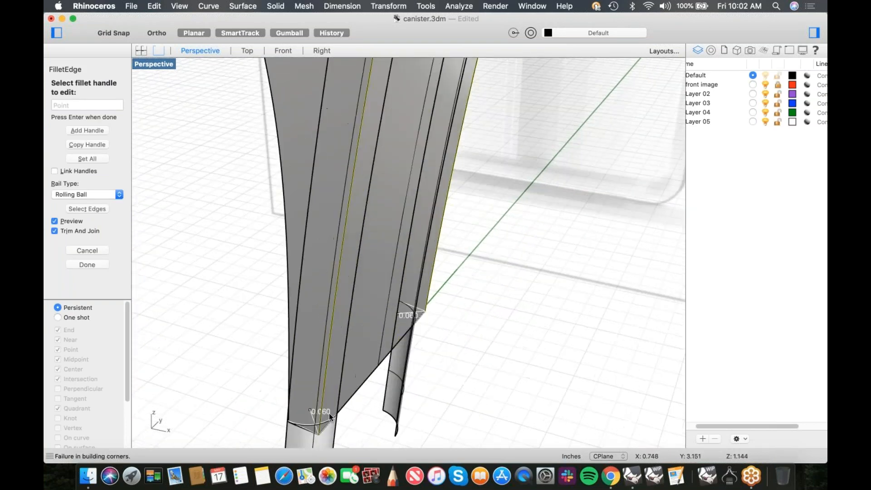
Set the fillet handle at the near outer edge's lower end to a radius of 0.03
left_click(313, 301)
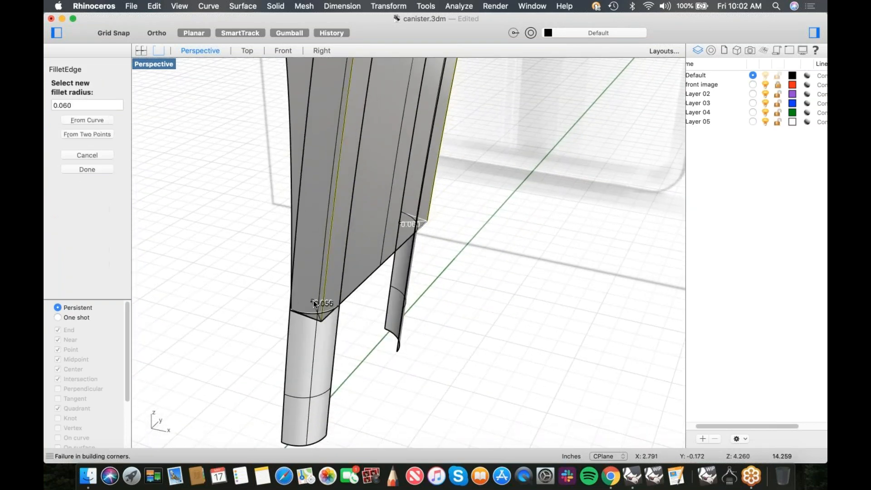
type(".0")
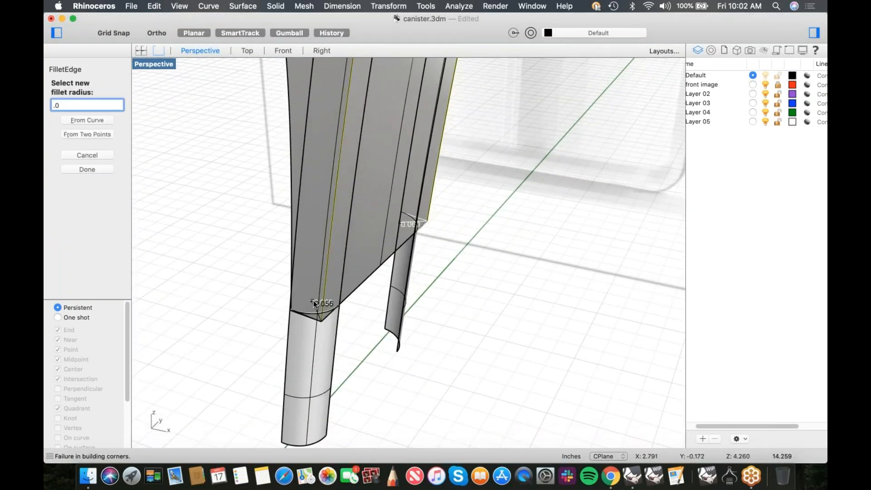
type("3")
key("Return")
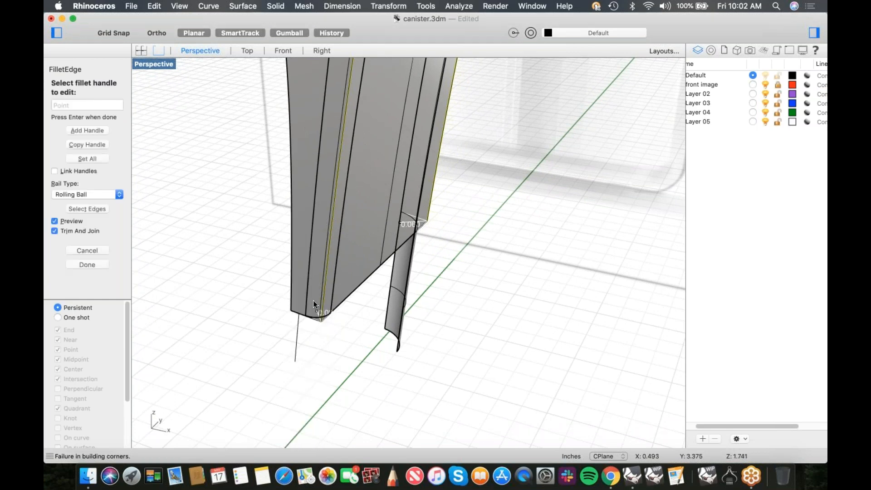
Reduce the fillet handle radius at the other outer edge's lower end and apply the fillet to both edges
left_click(400, 221)
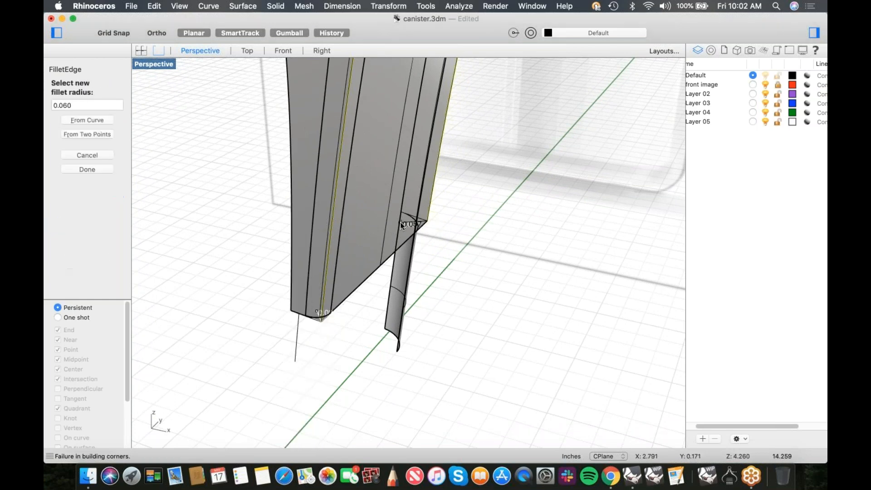
type(".0")
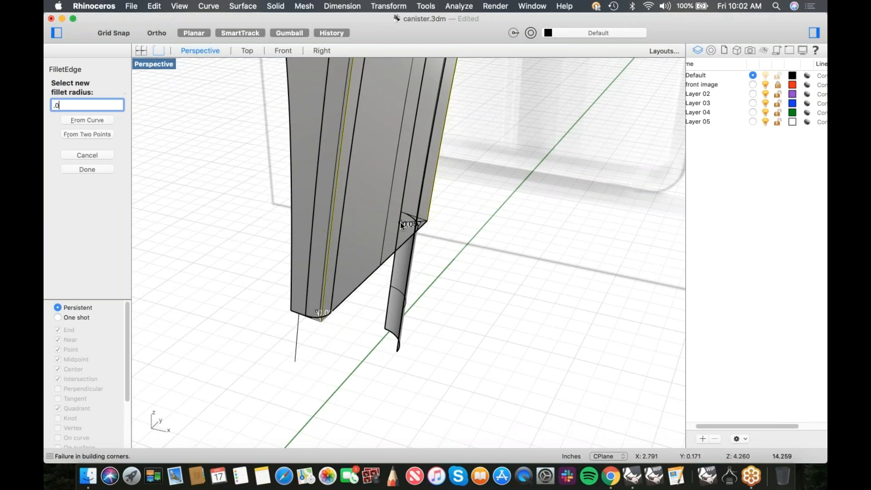
key("Return")
key("Return")
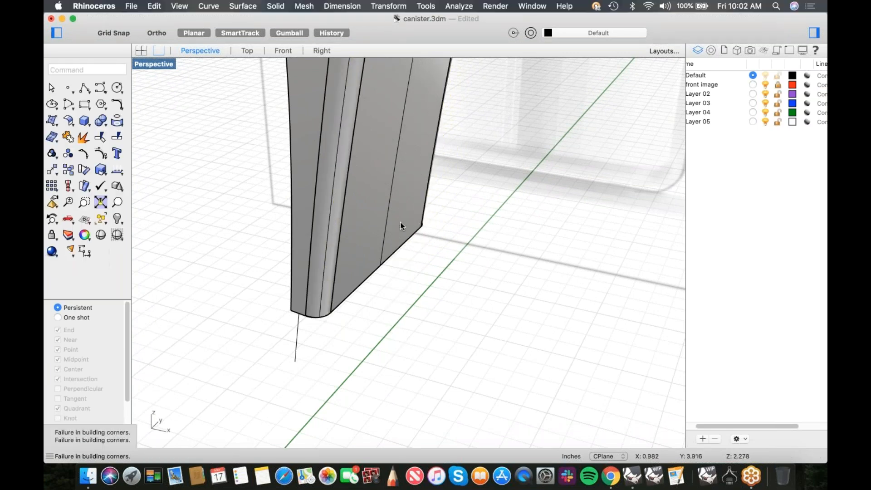
Examine the rounded outer edges and the hollow inner side of the lever
scroll(547, 233, "down", 10)
right_click_drag(550, 190, 467, 222, "shift")
scroll(475, 154, "up", 5)
right_click_drag(474, 155, 421, 207, "shift")
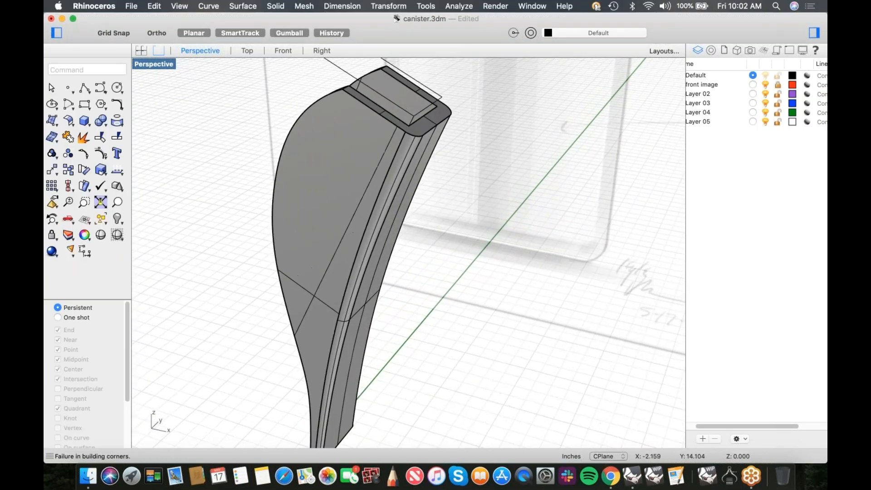
right_click_drag(421, 170, 195, 188)
scroll(418, 173, "down", 5)
right_click_drag(195, 189, 574, 184)
scroll(562, 216, "up", 6)
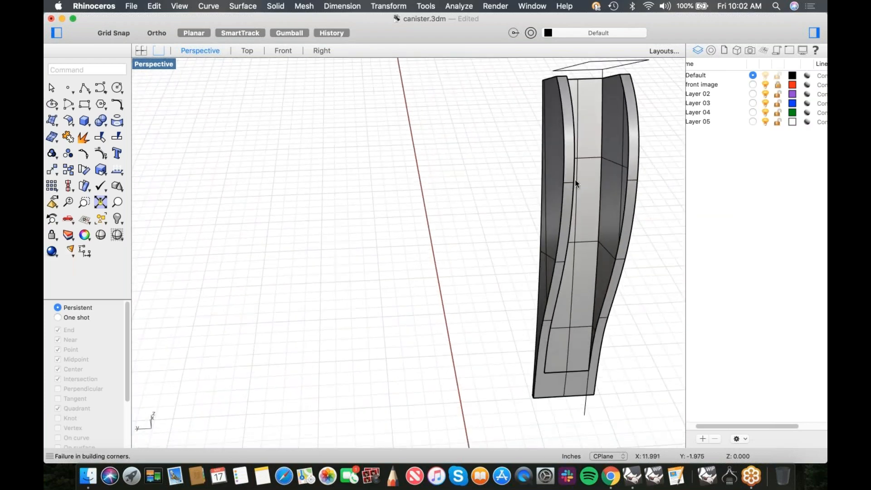
Set up a variable radius fillet of 0.06 on the two long inner edges of the lever's hollow
right_click_drag(570, 128, 409, 164)
right_click_drag(514, 164, 465, 158)
scroll(483, 125, "up", 8)
right_click(483, 125)
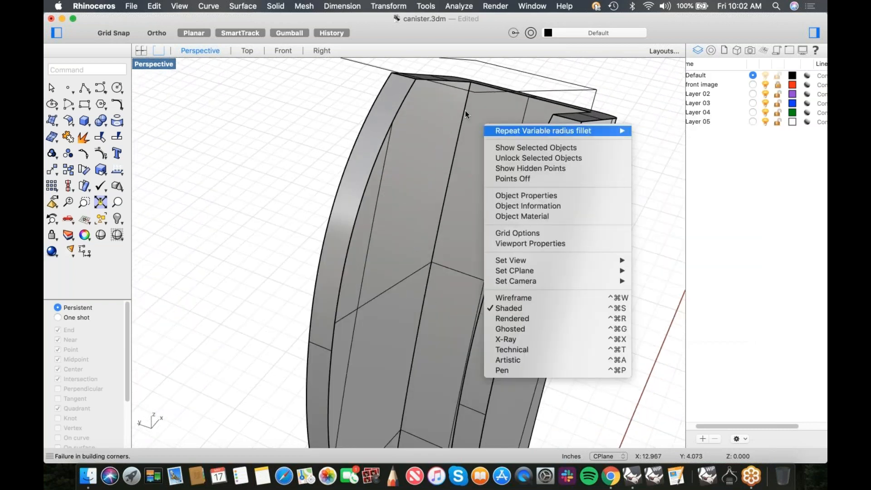
left_click(503, 130)
left_click(465, 104)
scroll(465, 104, "down", 5)
right_click_drag(465, 104, 559, 118)
scroll(622, 105, "up", 6)
left_click(638, 102)
scroll(463, 154, "down", 3)
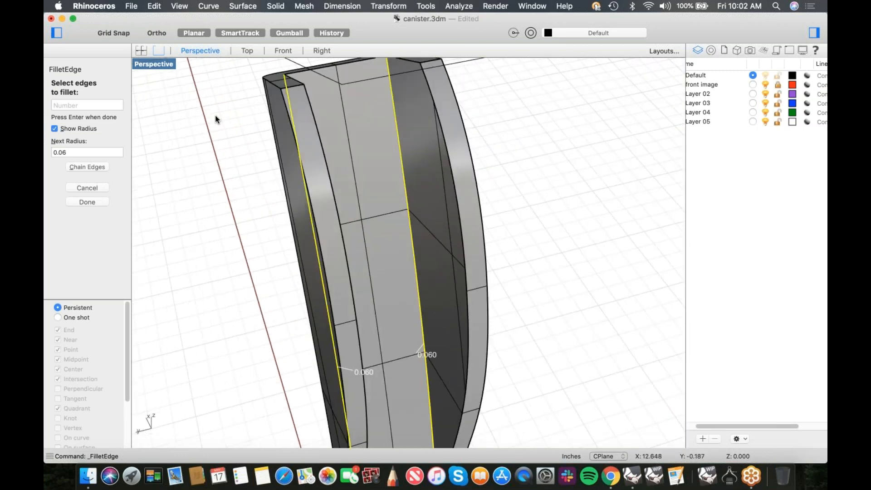
key("Return")
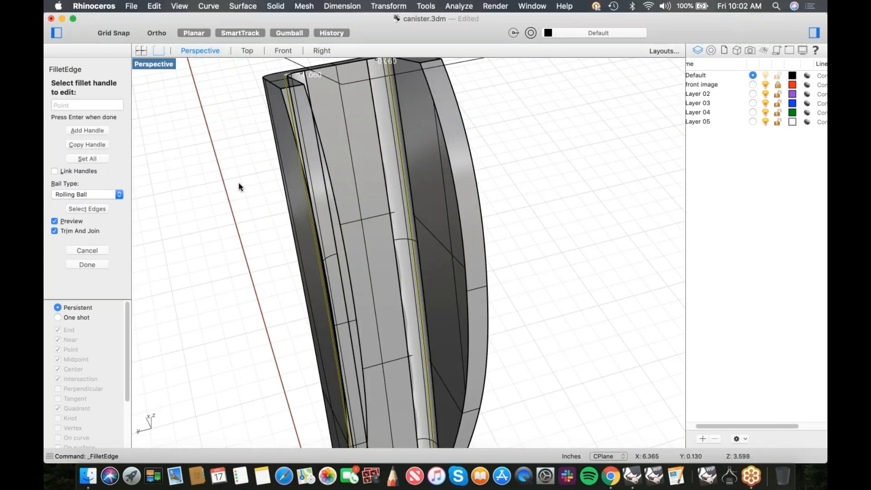
Inspect the inner fillet preview at the hollow's lower end and apply the 0.06 fillet
scroll(239, 184, "down", 2)
scroll(397, 346, "up", 5)
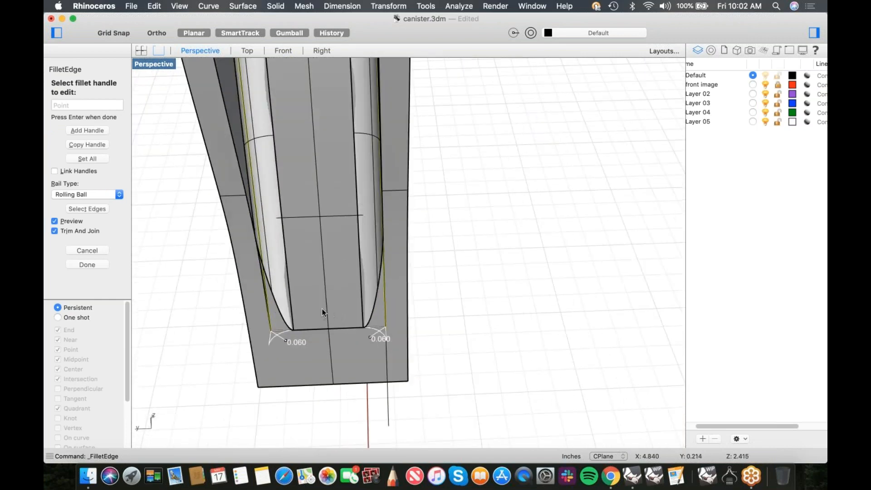
right_click_drag(321, 309, 300, 311)
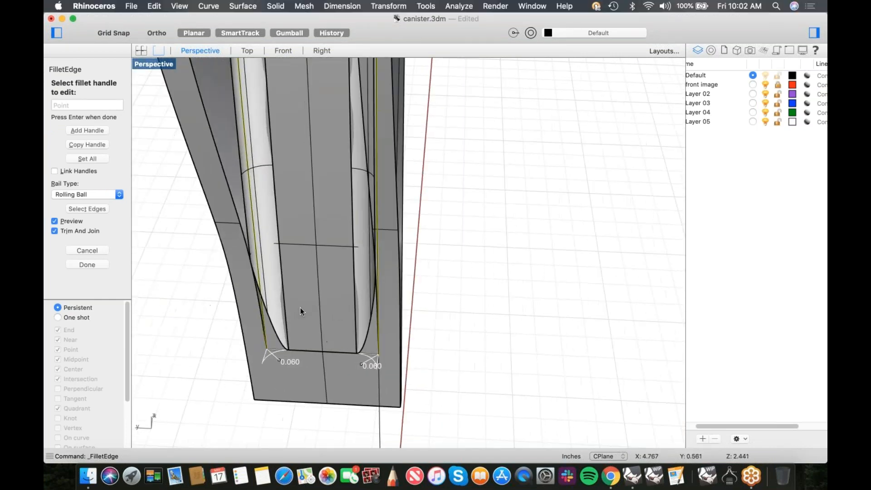
key("Return")
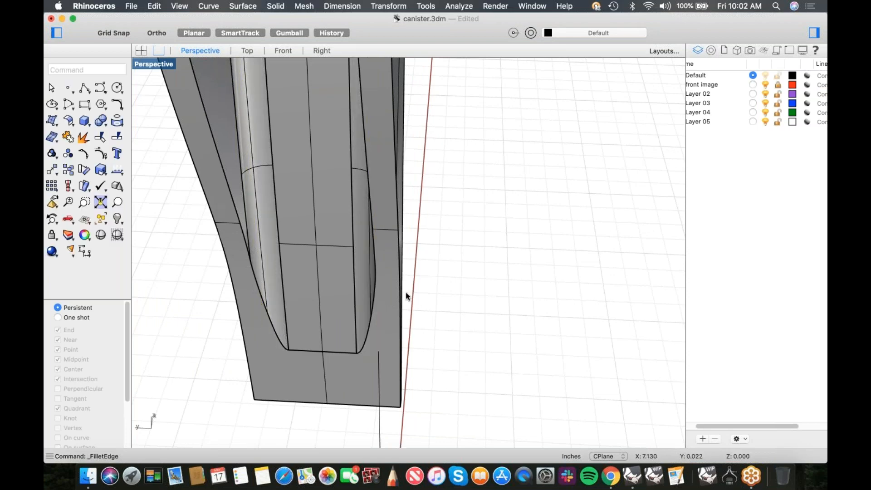
Inspect the inner fillets from the lever's open top and undo them
scroll(405, 292, "down", 5)
right_click_drag(405, 292, 385, 243)
scroll(311, 251, "up", 5)
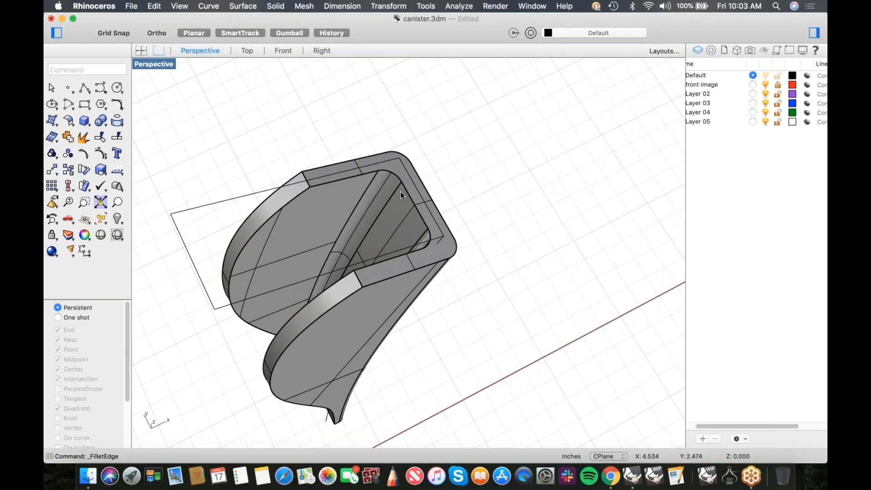
key("super+z")
Fillet the two long inner edges of the hollow with a radius of 0.035 for all handles
right_click(476, 185)
left_click(481, 187)
left_click(385, 181)
right_click_drag(381, 204, 460, 202)
left_click(445, 204)
key("Return")
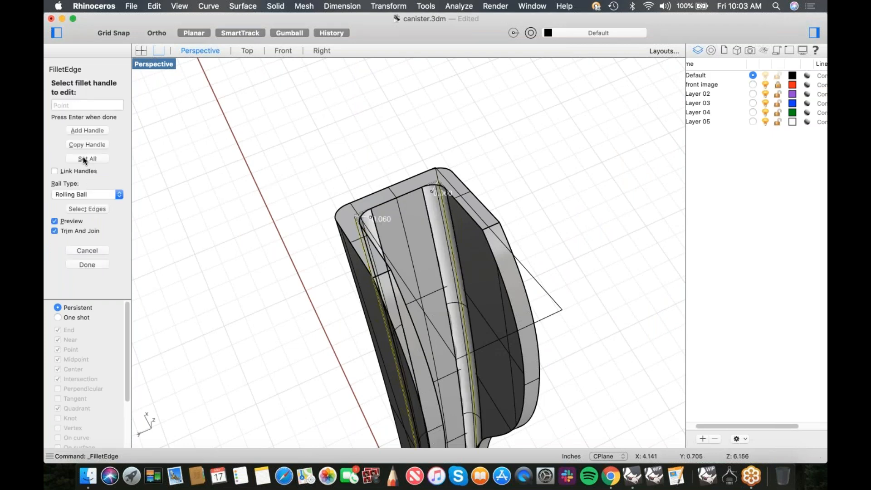
left_click(87, 158)
left_click(75, 104)
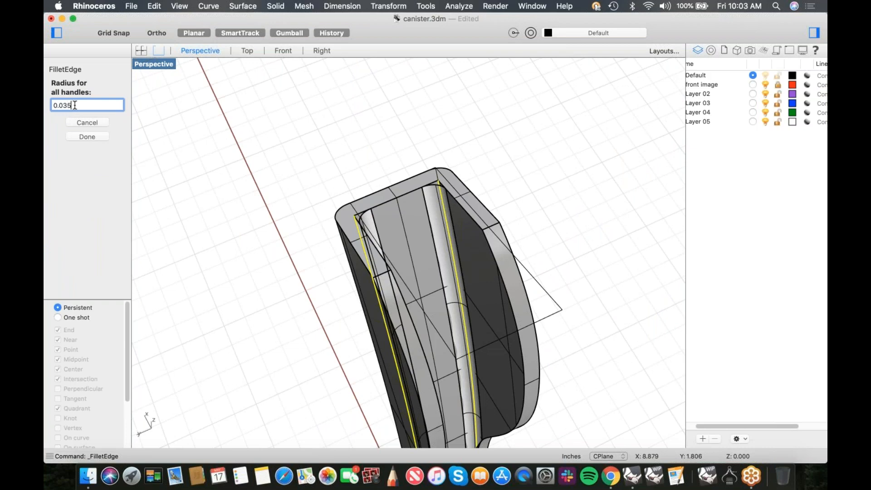
type("35")
key("Return")
key("Return")
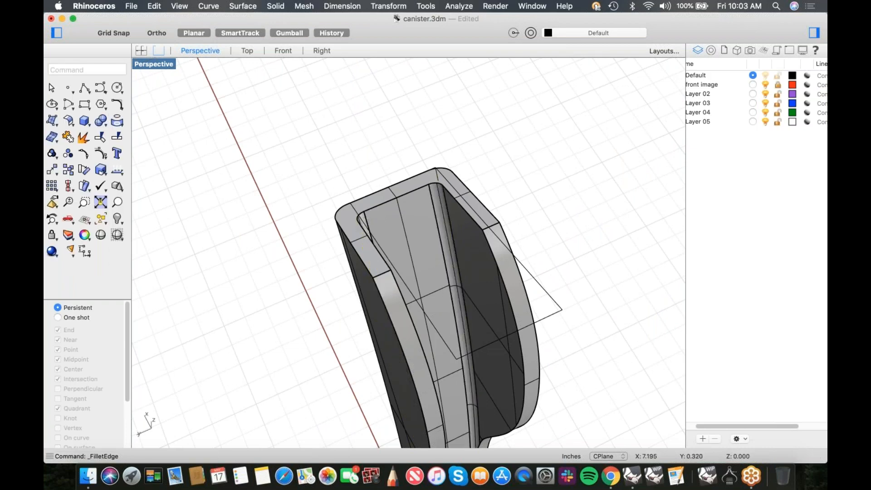
Set up a variable radius fillet on the short corner edges at the top of both curved side walls
right_click_drag(391, 310, 368, 255, "shift")
scroll(367, 255, "down", 3)
right_click_drag(337, 246, 259, 216)
right_click_drag(399, 295, 418, 186)
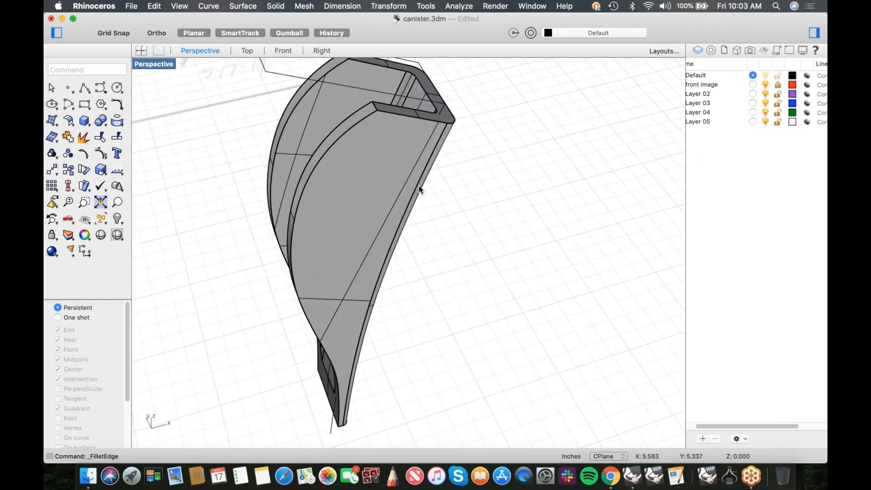
right_click_drag(361, 84, 356, 148, "shift")
scroll(355, 147, "up", 4)
right_click(356, 127)
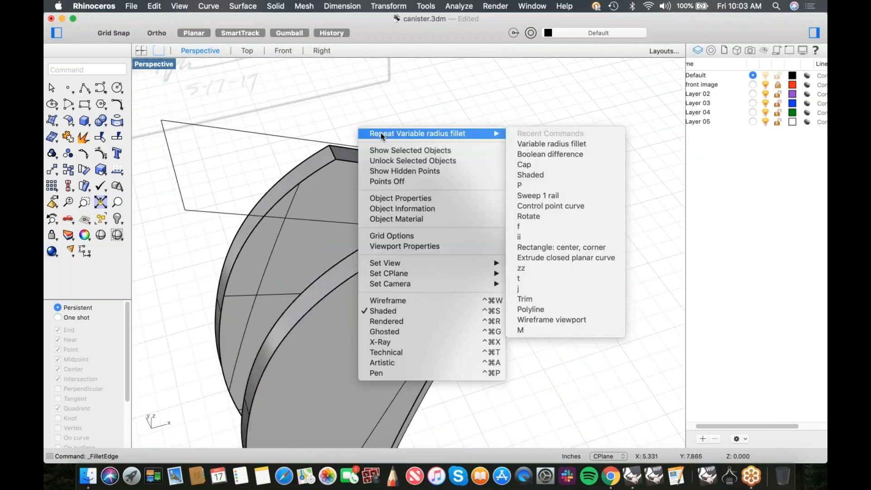
left_click(380, 132)
left_click(331, 150)
left_click(376, 248)
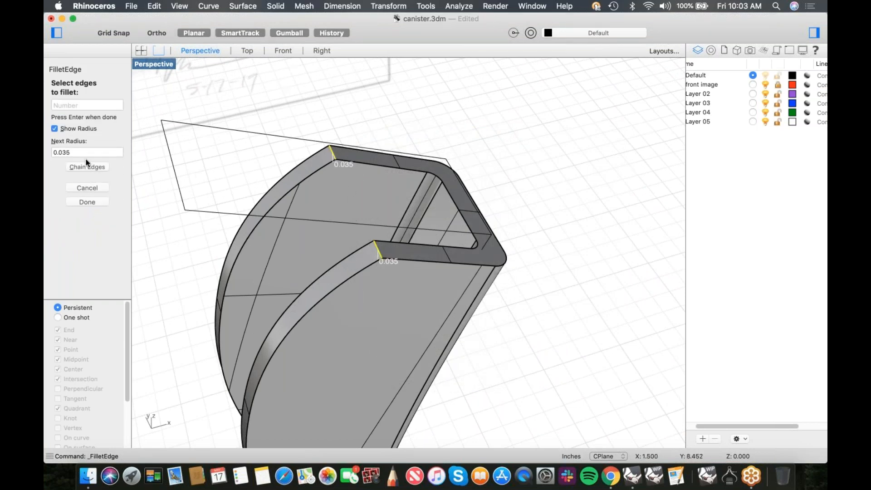
left_click_drag(71, 153, 65, 153)
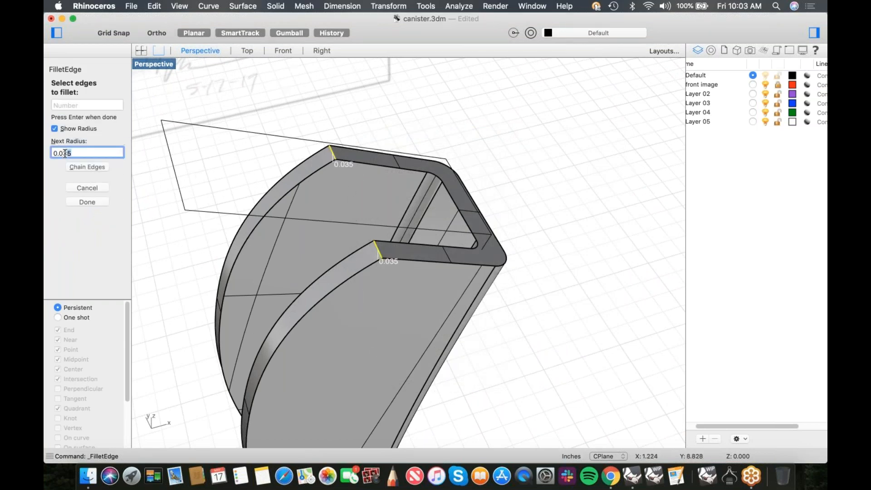
left_click(104, 201)
Set the radius of all the corner fillet handles to 0.06 and apply the fillet
left_click(86, 159)
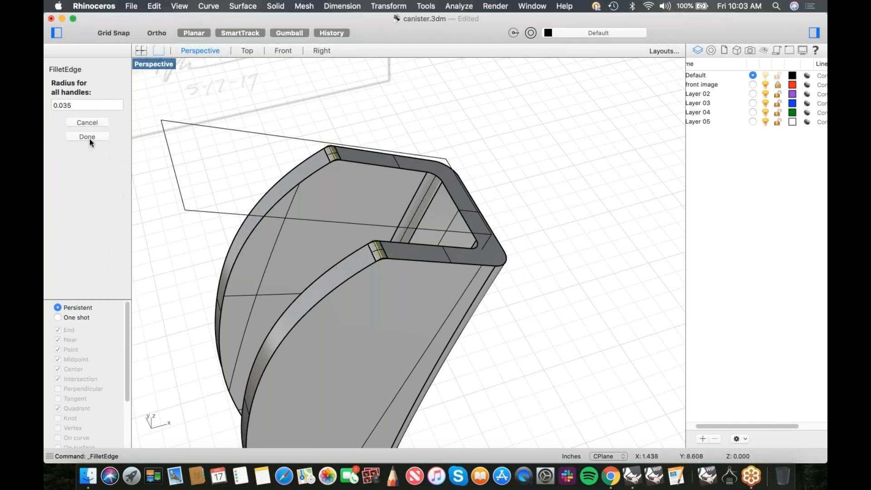
left_click_drag(68, 105, 64, 105)
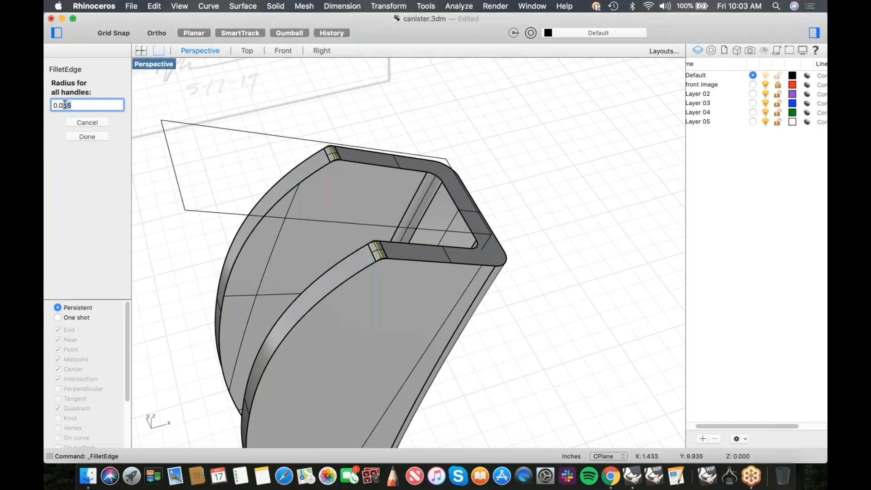
key("Return")
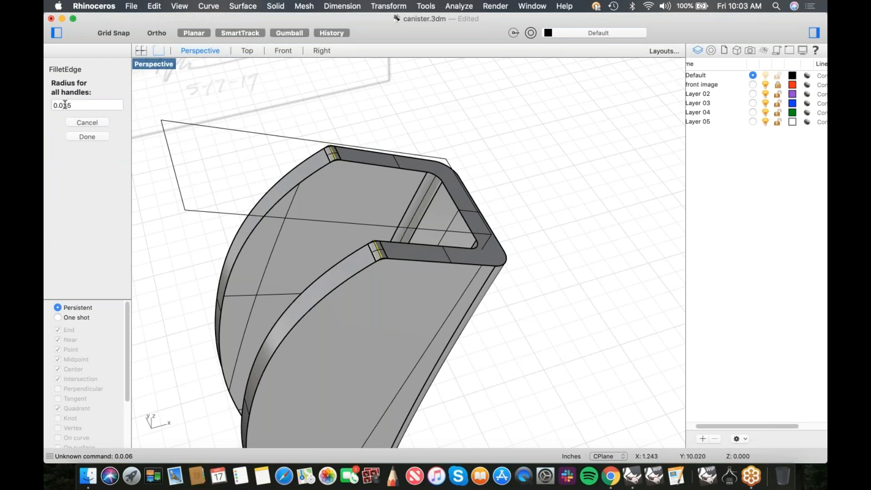
left_click_drag(71, 106, 65, 106)
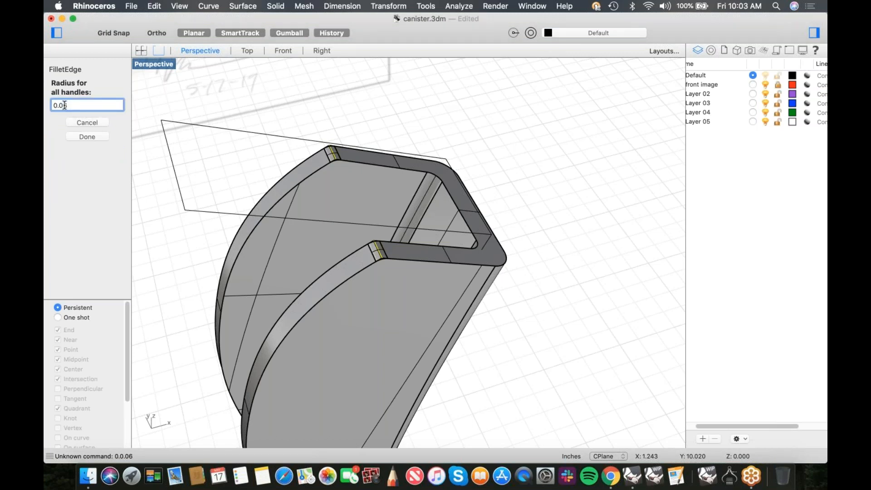
left_click(87, 136)
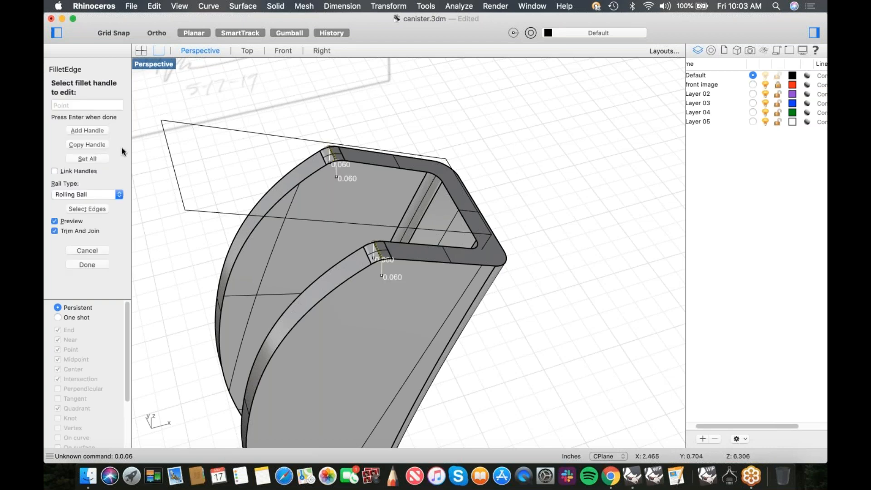
key("Return")
Set up a variable radius fillet with a radius of 0.01, starting with the near side wall's curved outer edge
scroll(281, 207, "down", 3)
right_click_drag(281, 207, 391, 290)
right_click(388, 295)
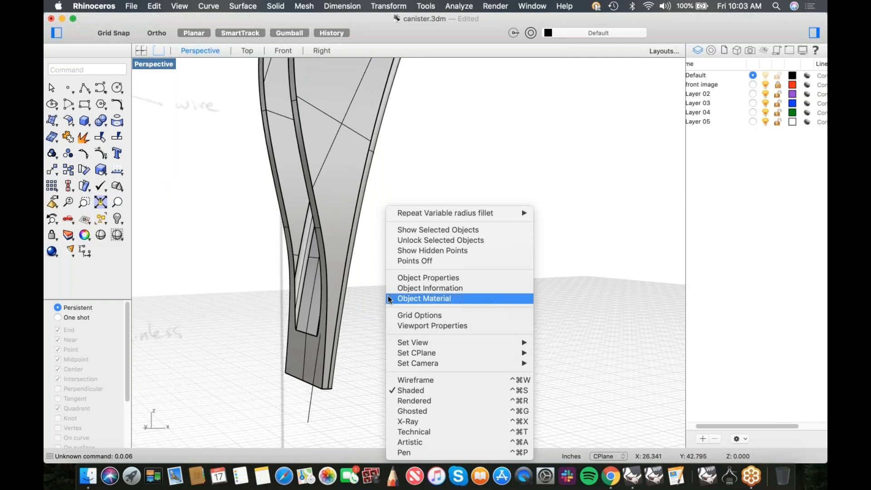
left_click(444, 215)
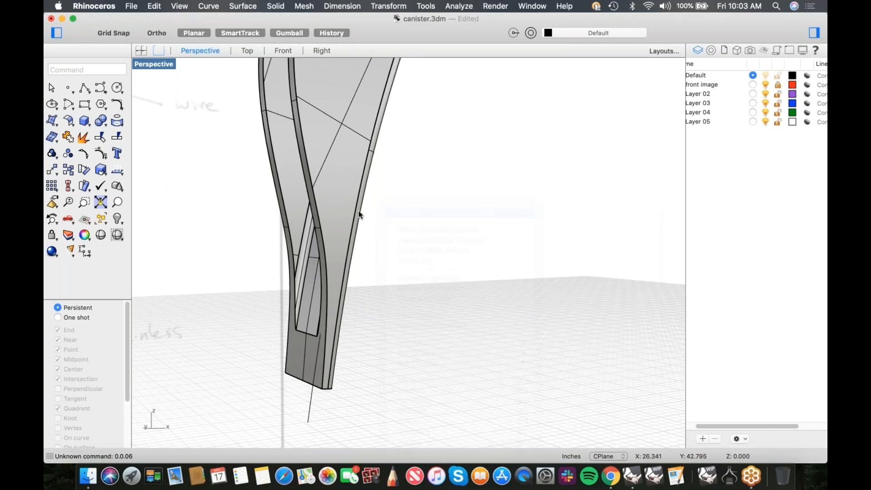
left_click(71, 142)
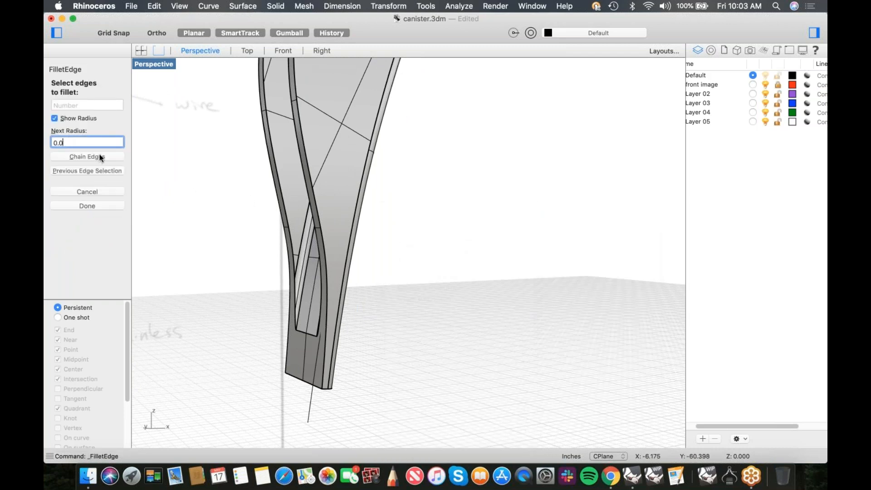
left_click(87, 156)
left_click(323, 353)
Add the outer edges of the lever's top rim and the far side wall to the fillet selection
scroll(339, 231, "down", 5)
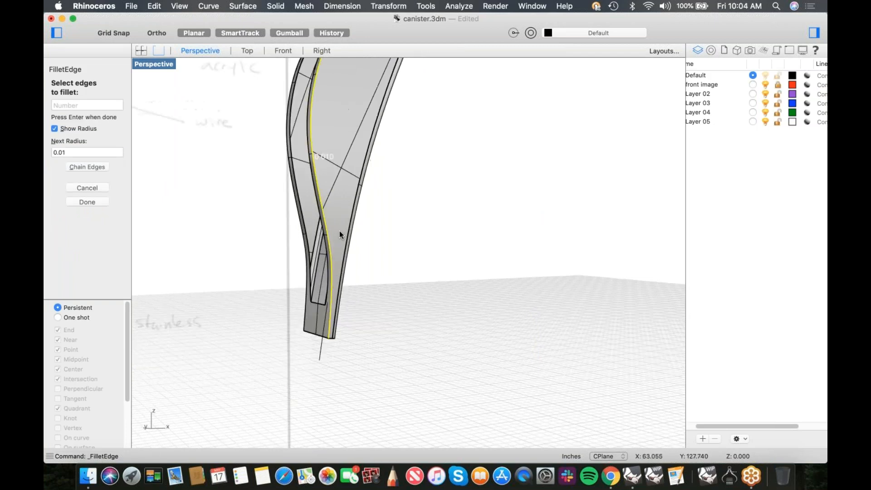
right_click_drag(339, 230, 335, 324, "shift")
right_click_drag(334, 204, 338, 295)
scroll(332, 203, "up", 9)
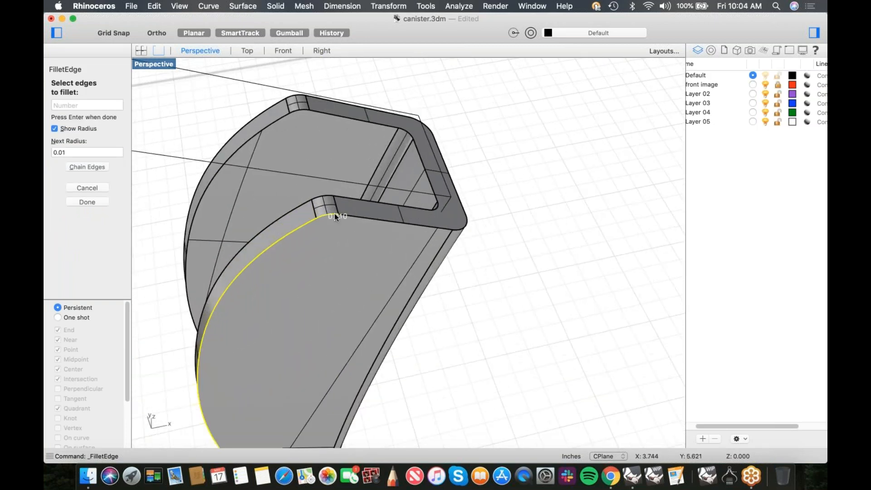
left_click(467, 215)
left_click(499, 228)
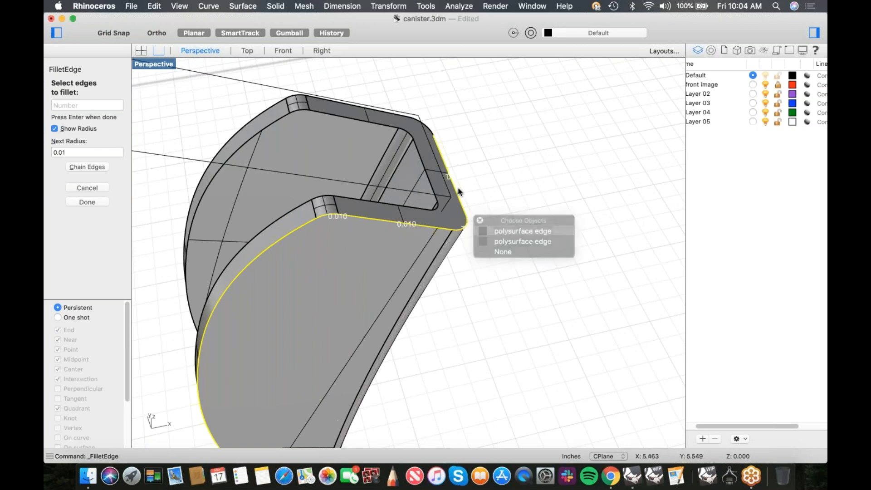
left_click(374, 109)
left_click(276, 112)
Add the inner edges around the hollow's top rim and both side walls to the fillet selection
left_click(309, 113)
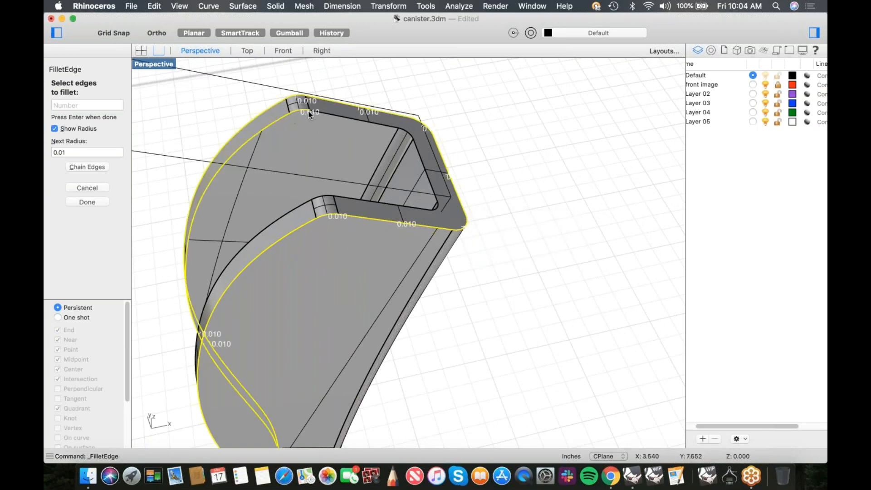
left_click(407, 138)
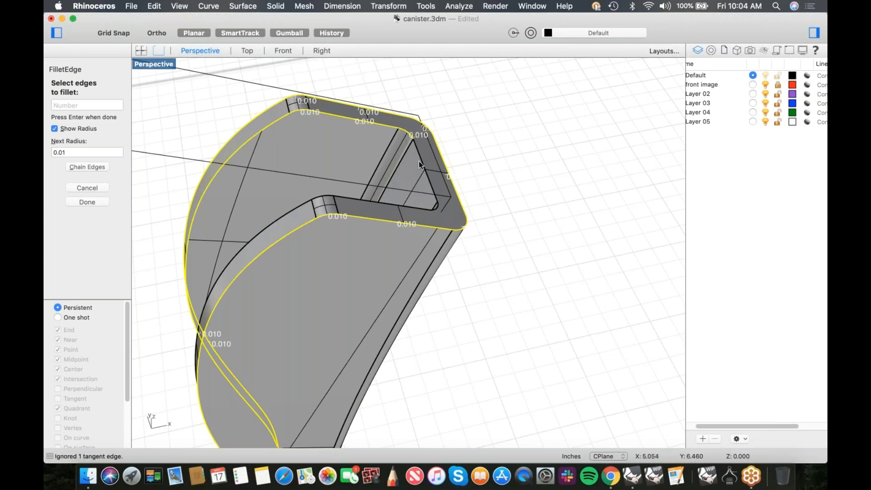
left_click(436, 210)
left_click(323, 196)
left_click(300, 203)
Add the remaining edges at the lever's lower end to the selection and preview the 0.01 fillet
scroll(300, 203, "down", 8)
right_click_drag(281, 236, 435, 227)
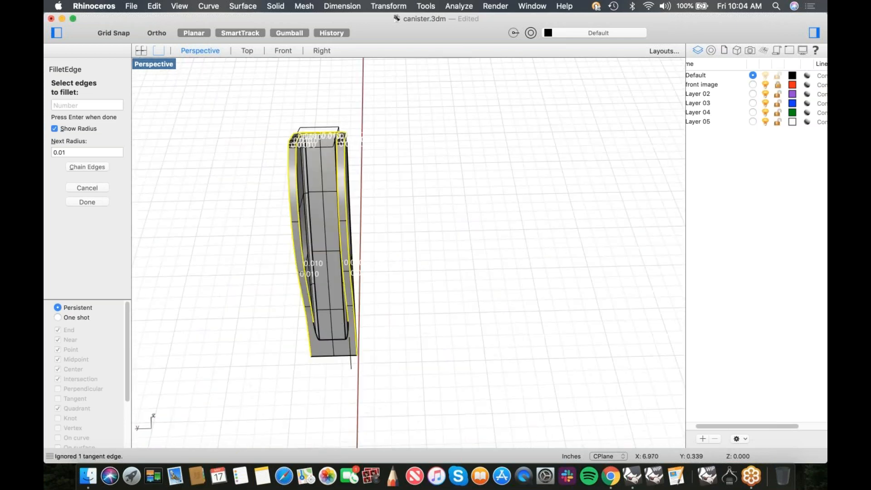
scroll(402, 223, "up", 10)
left_click(366, 264)
left_click(241, 306)
scroll(295, 268, "down", 5)
right_click_drag(355, 344, 320, 220)
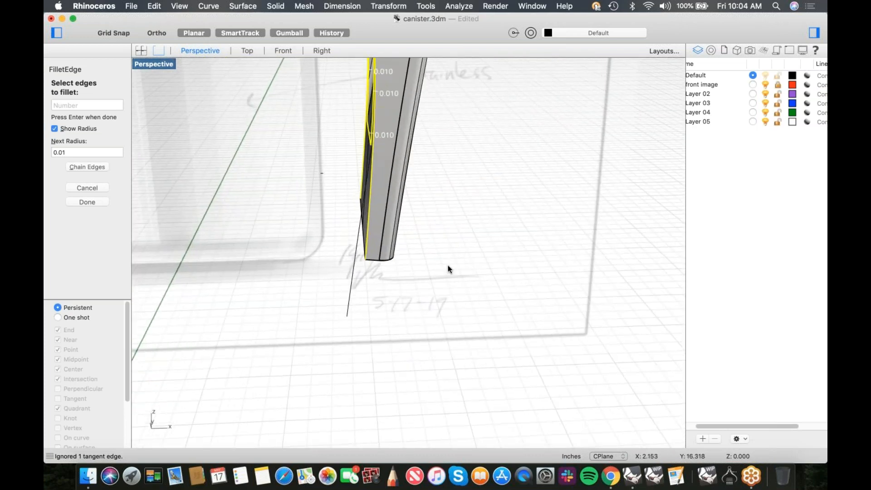
right_click_drag(448, 272, 468, 306)
key("Return")
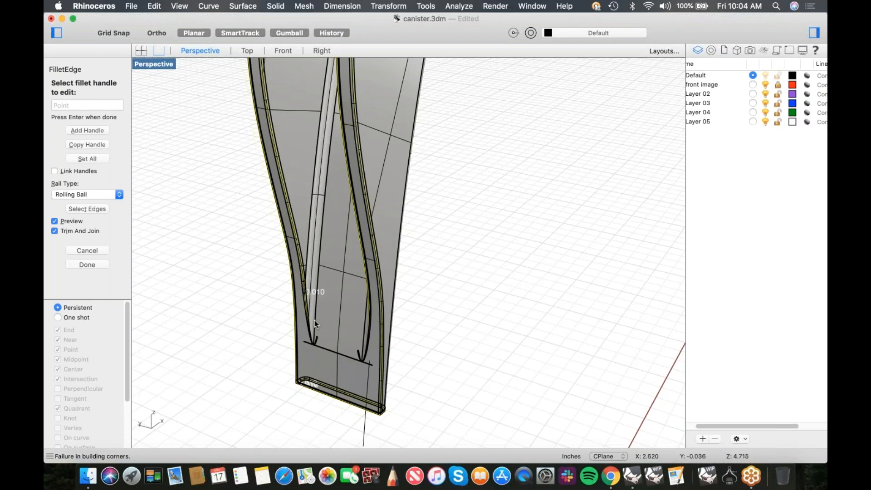
Inspect the fillet preview at the hollow's lower end and the top rim, and cancel the fillet
scroll(314, 320, "up", 5)
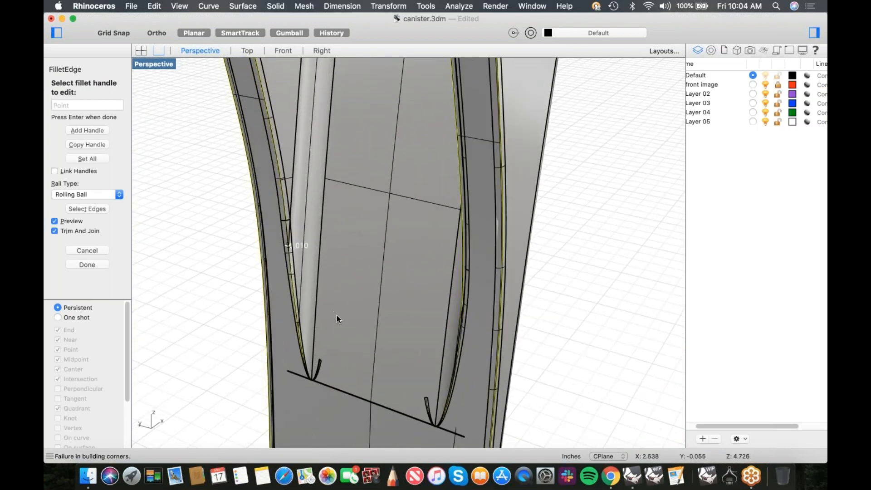
scroll(336, 315, "down", 5)
right_click_drag(336, 315, 301, 206)
scroll(301, 205, "up", 5)
key("shift")
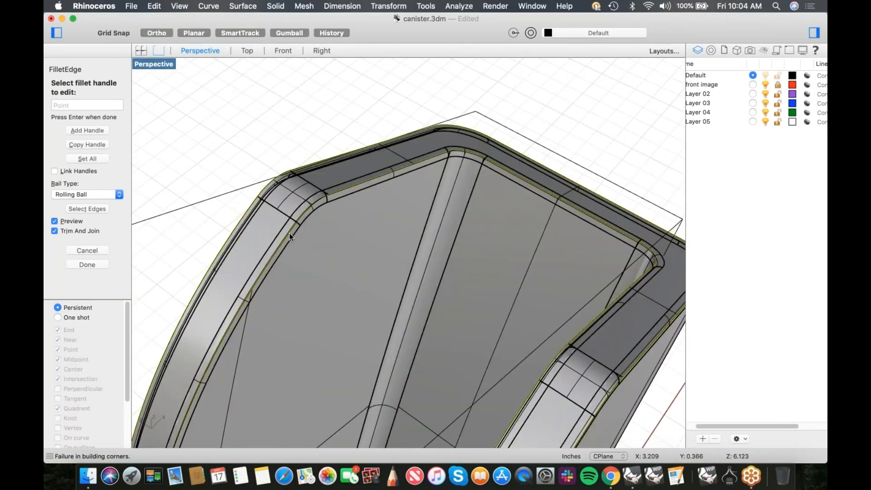
left_click(88, 249)
Restart the variable radius fillet at 0.01 and select the far wall's outer edge and the top rim's outer edges
right_click(241, 194)
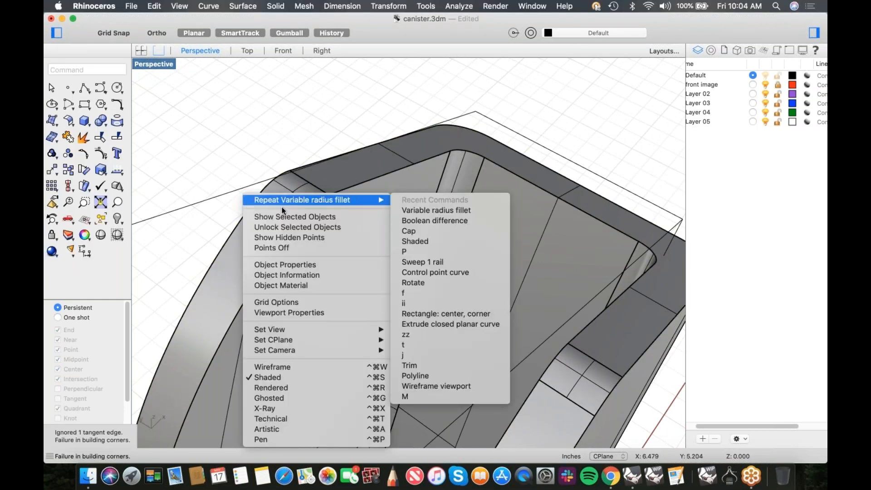
left_click(287, 200)
left_click(250, 204)
left_click(405, 143)
left_click(526, 153)
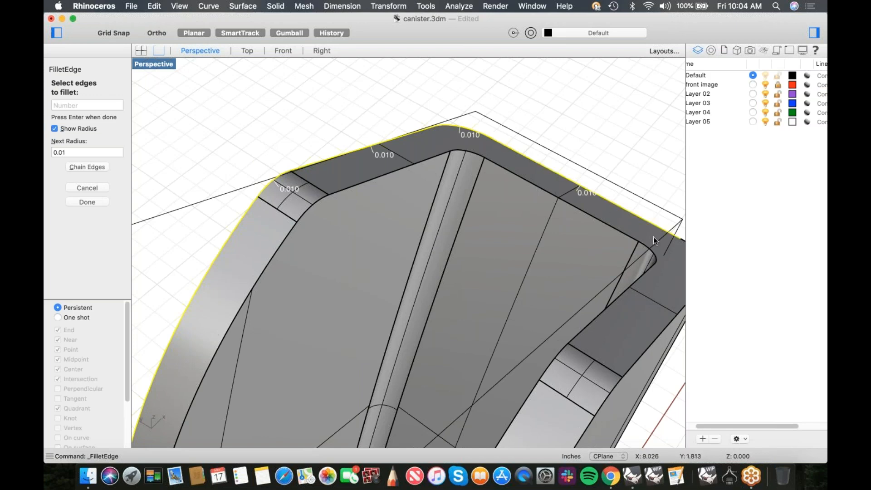
scroll(652, 236, "down", 5)
right_click_drag(581, 219, 482, 159, "shift")
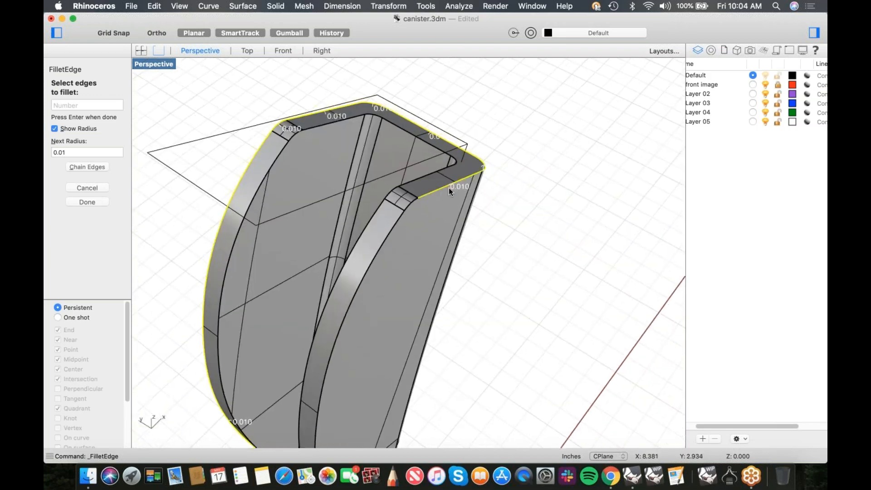
Add the near wall's outer edge and the edges around the lever's lower end, and apply the 0.01 fillet
right_click_drag(413, 219, 306, 273)
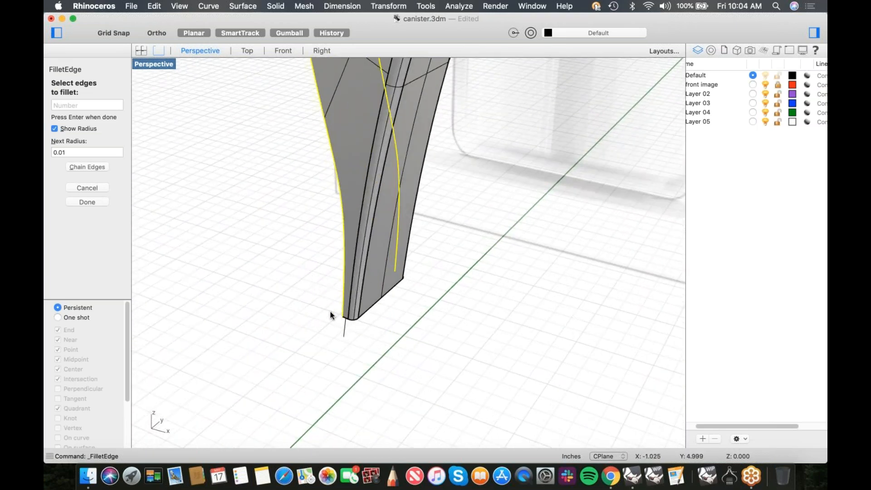
right_click_drag(330, 314, 404, 349)
left_click(413, 293)
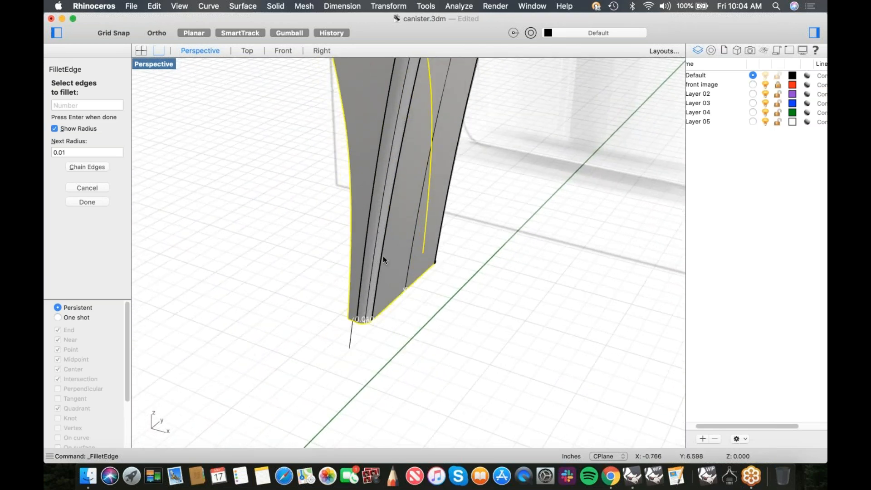
left_click_drag(319, 234, 506, 277)
right_click_drag(274, 271, 331, 355)
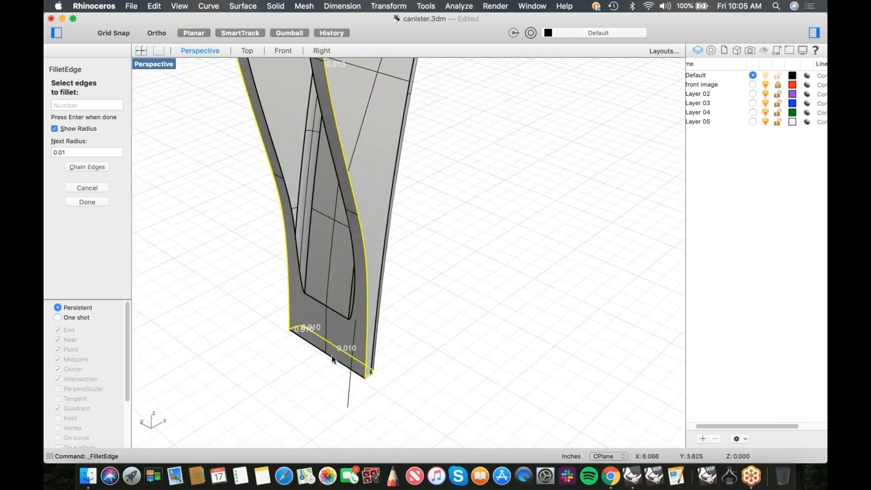
key("Return")
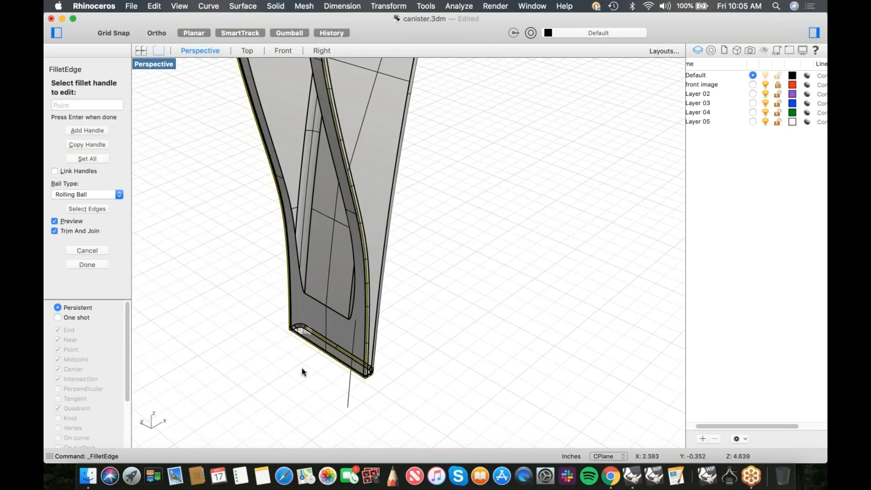
key("Return")
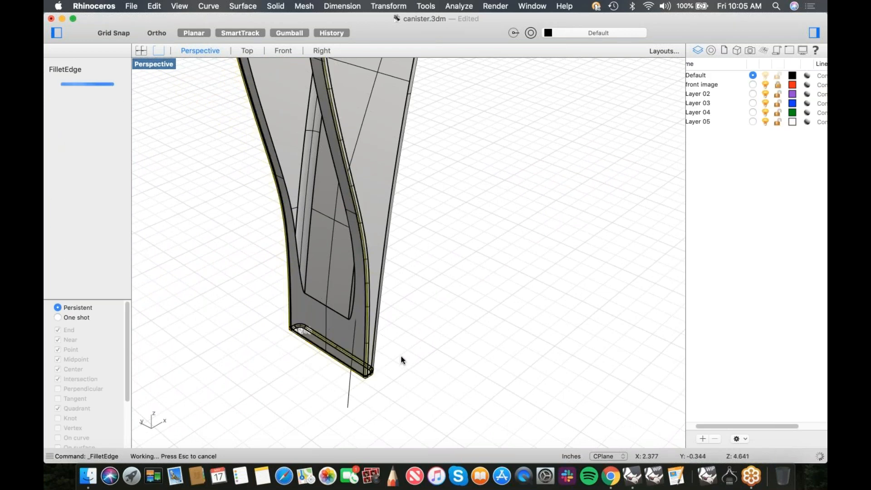
Show all hidden objects and inspect the filleted lever against the canister and its bracket
mouse_move(403, 350)
right_mouse_down()
mouse_move(417, 297)
mouse_move(414, 156)
mouse_move(439, 260)
mouse_move(430, 212)
mouse_move(423, 215)
mouse_move(438, 234)
right_mouse_up()
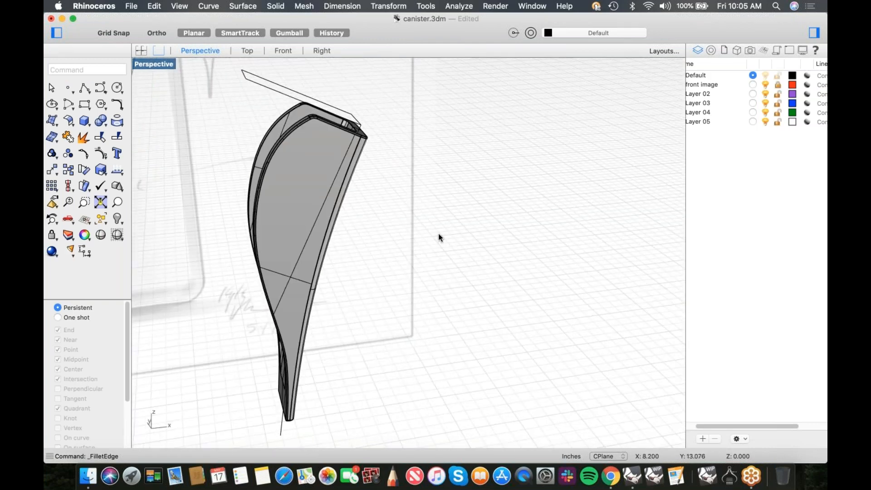
type("show")
key("Return")
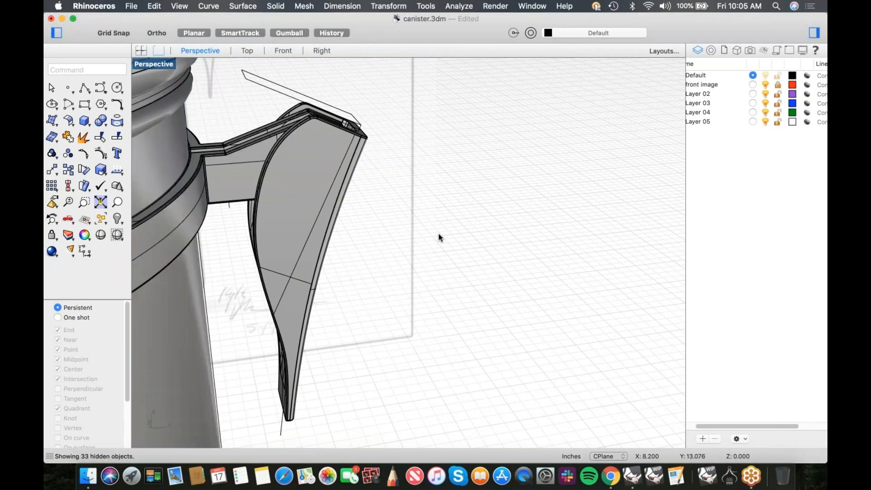
right_click_drag(391, 242, 399, 276)
right_click_drag(456, 229, 464, 286)
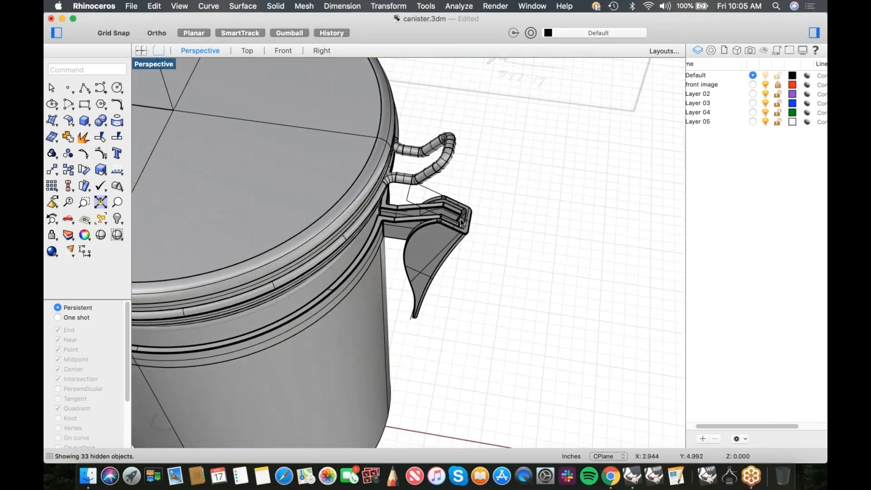
scroll(459, 221, "up", 6)
mouse_move(459, 222)
right_mouse_down()
mouse_move(463, 248)
mouse_move(438, 261)
mouse_move(447, 247)
mouse_move(434, 255)
mouse_move(431, 268)
right_mouse_up()
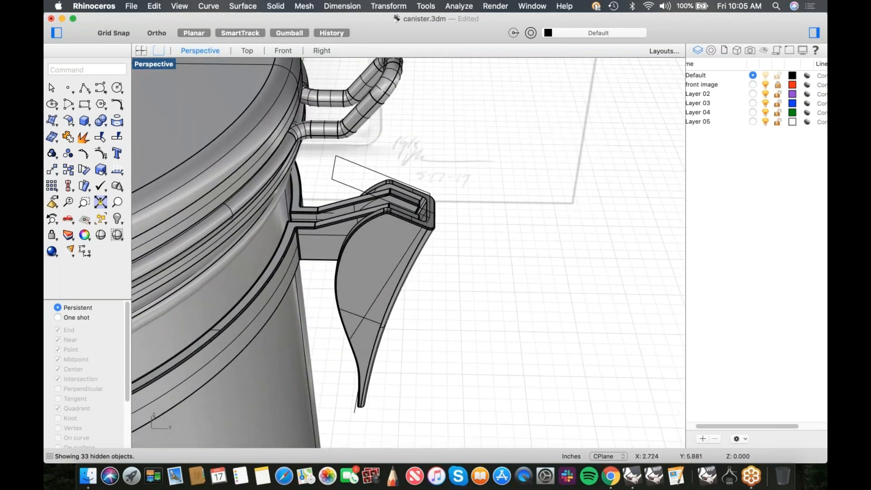
Switch to the front view and display it in wireframe so the reference sketch shows through the lever
key("ctrl+F2")
right_click(464, 244)
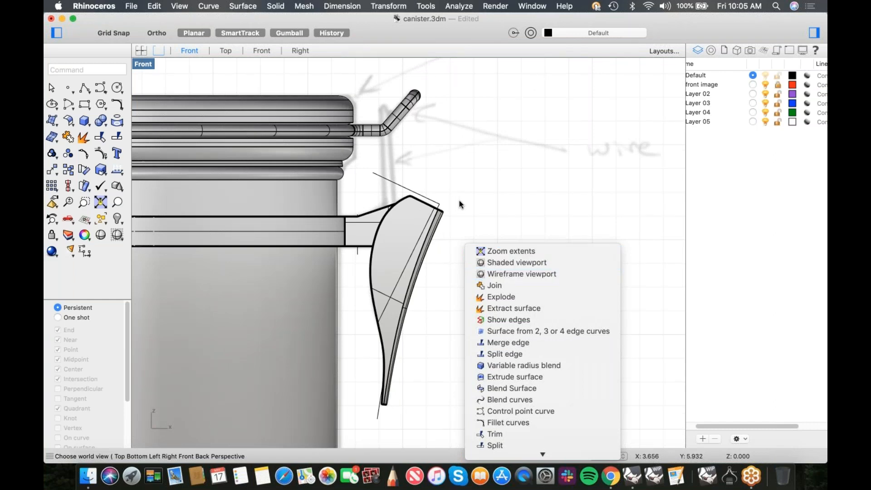
left_click(442, 208)
left_click(436, 203)
key("Escape")
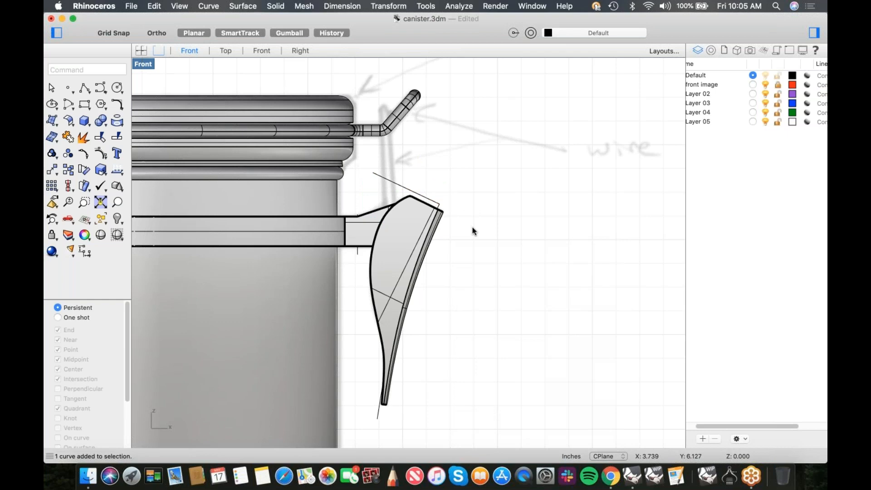
right_click(471, 232)
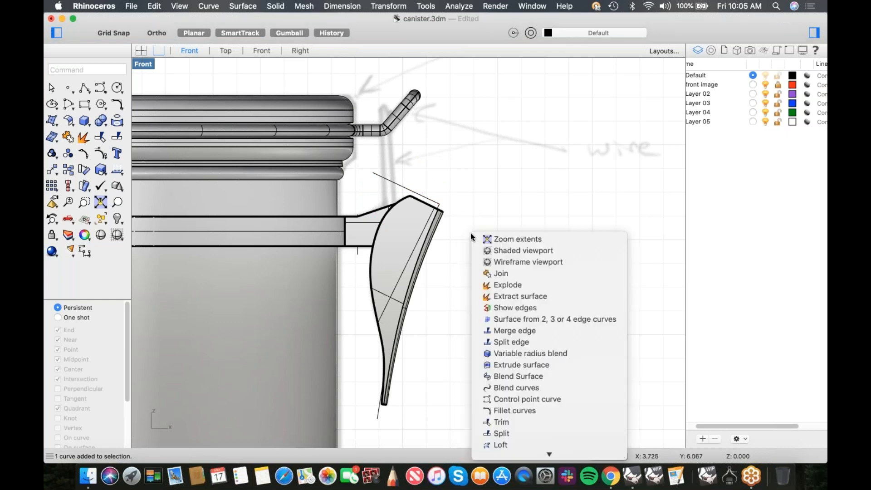
left_click(502, 251)
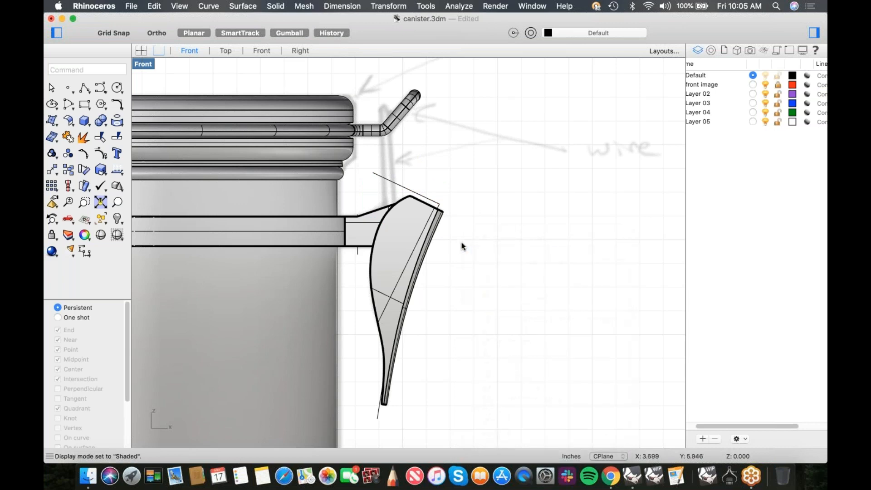
right_click(466, 237)
left_click(497, 262)
scroll(413, 218, "up", 5)
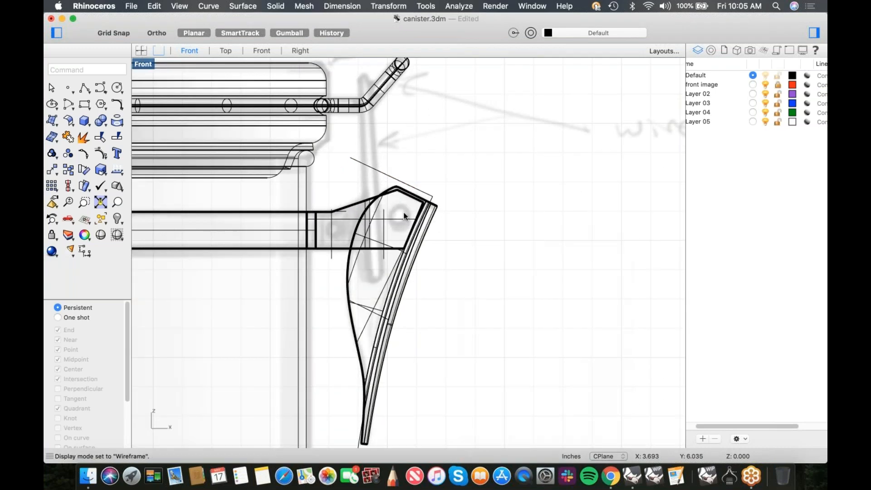
scroll(398, 217, "down", 4)
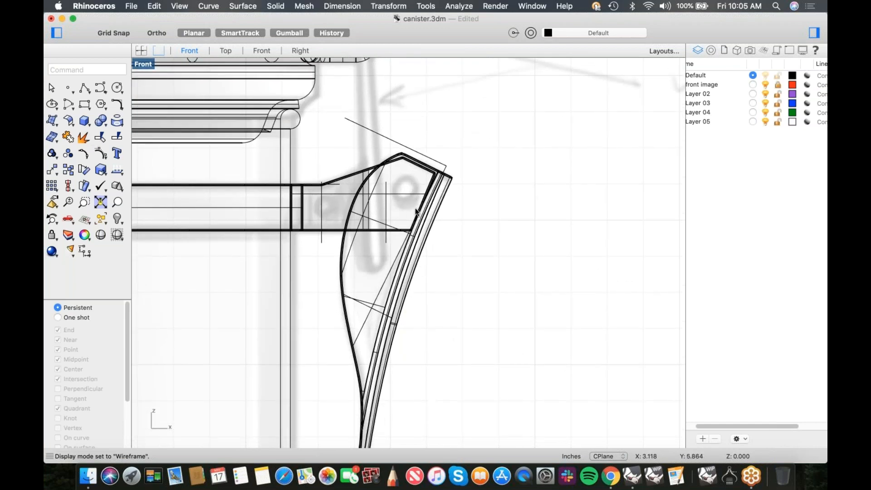
Create a centre-radius sphere at the lever's upper corner and move it onto the pivot circle in the reference sketch
left_click(97, 126)
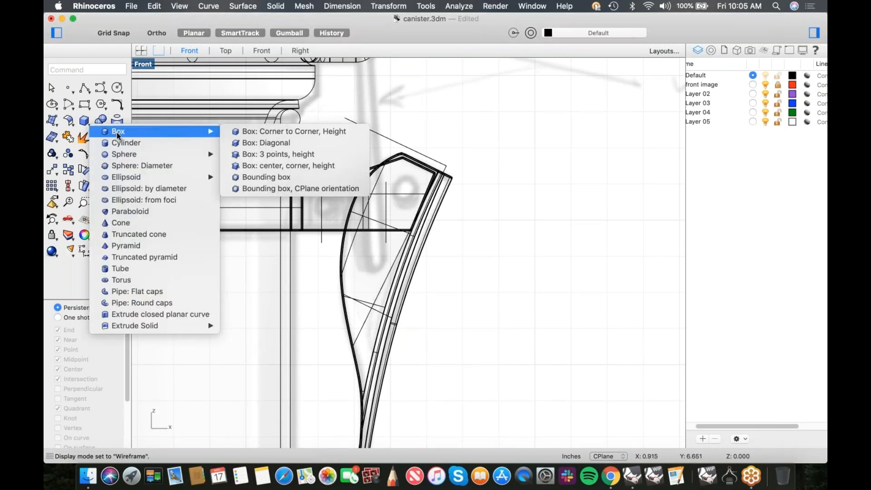
mouse_move(120, 155)
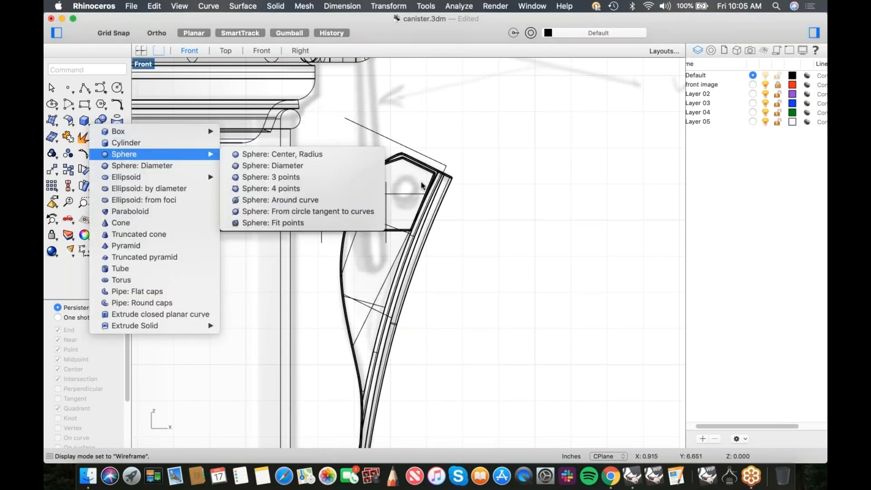
left_click(267, 154)
scroll(420, 181, "up", 5)
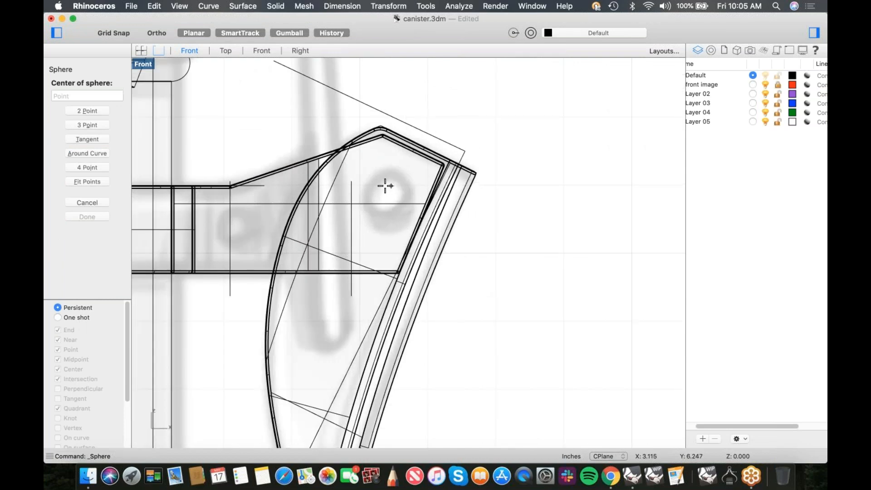
scroll(383, 132, "up", 2)
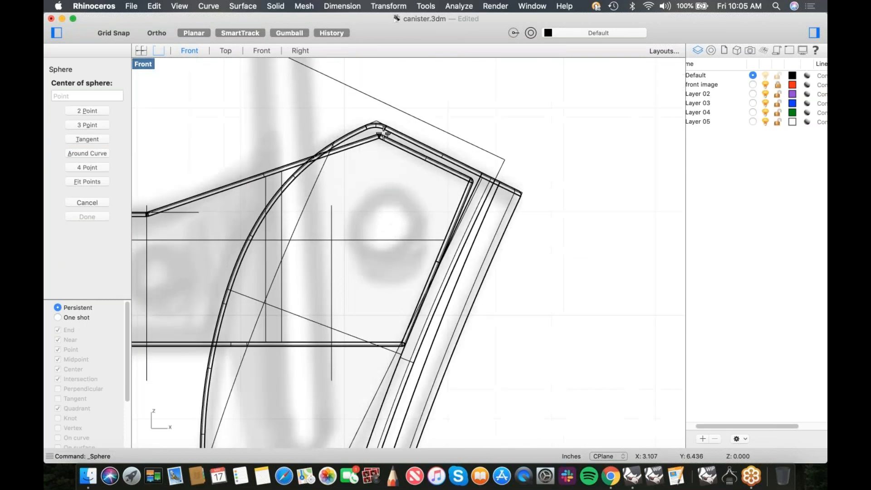
scroll(384, 132, "up", 2)
left_click(370, 122)
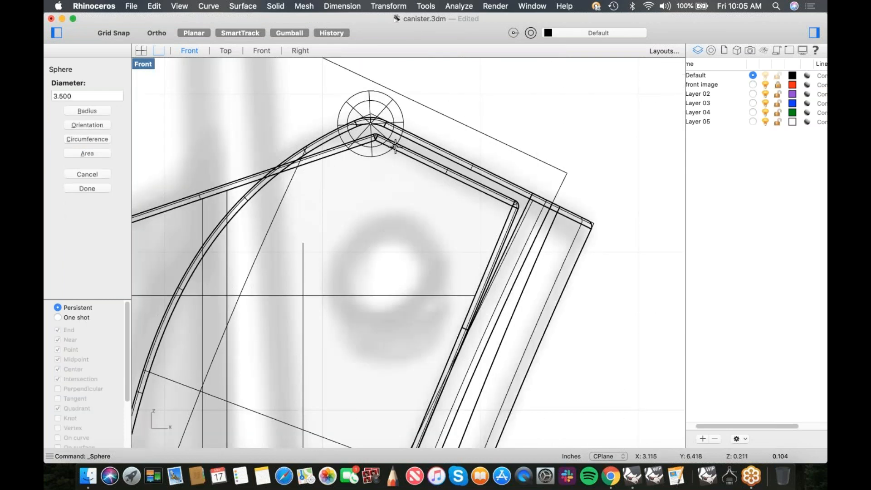
left_click(398, 155)
left_click_drag(397, 113, 328, 271)
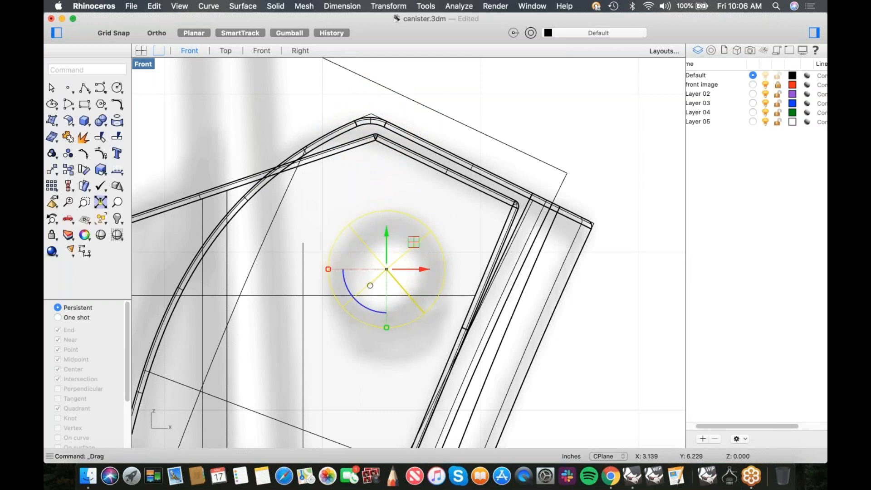
right_click_drag(349, 269, 329, 268)
Isolate the sphere and the lever, and switch to the top view
left_click(561, 248)
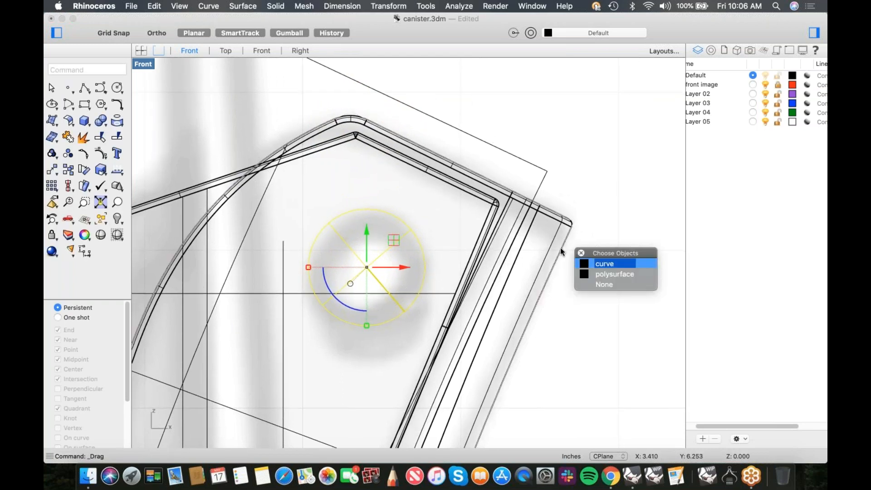
left_click(553, 238, "shift")
type("i")
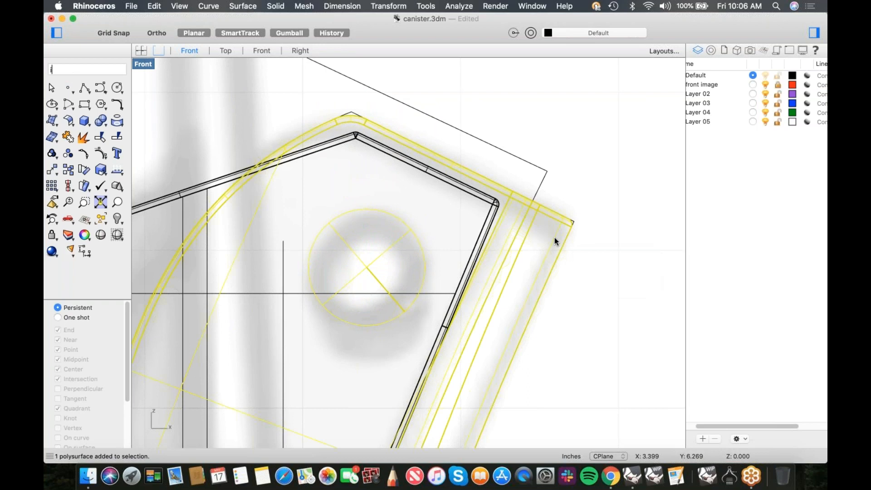
key("Return")
type("t")
key("Return")
Flatten the sphere along the Y axis where it straddles the lever's outer side wall
scroll(414, 292, "down", 15)
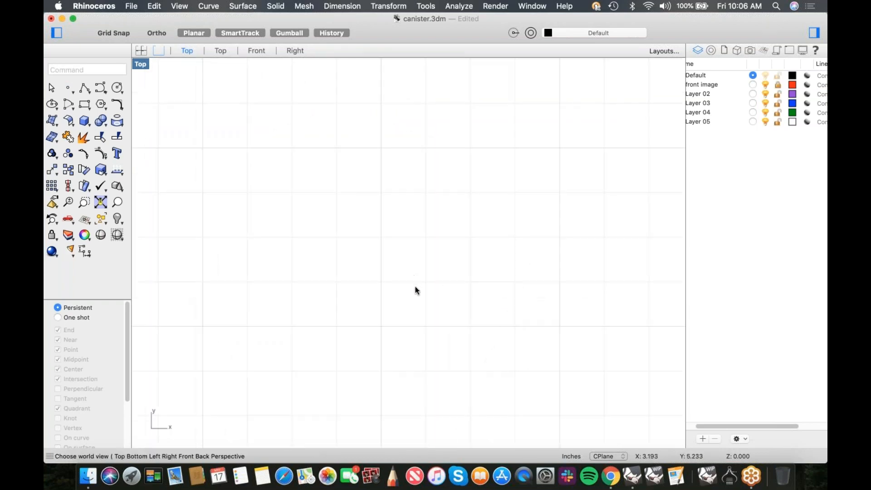
right_click_drag(417, 412, 415, 303)
scroll(415, 303, "up", 4)
scroll(415, 303, "up", 15)
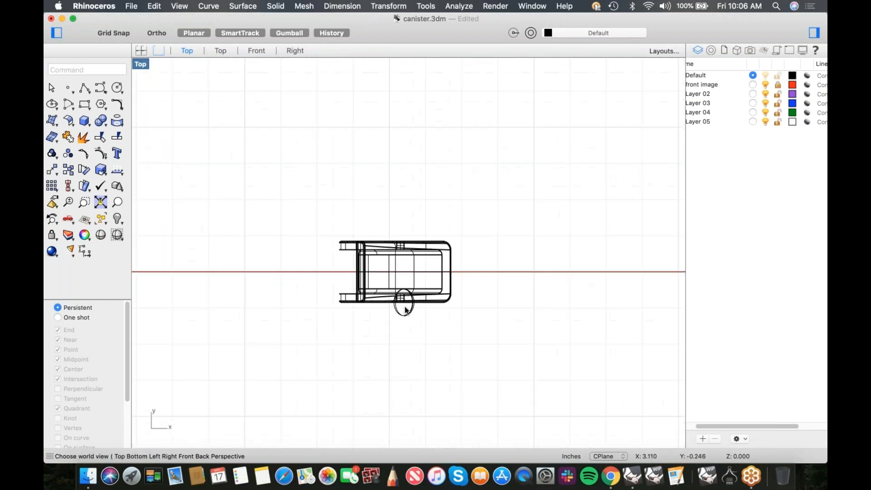
left_click(446, 308)
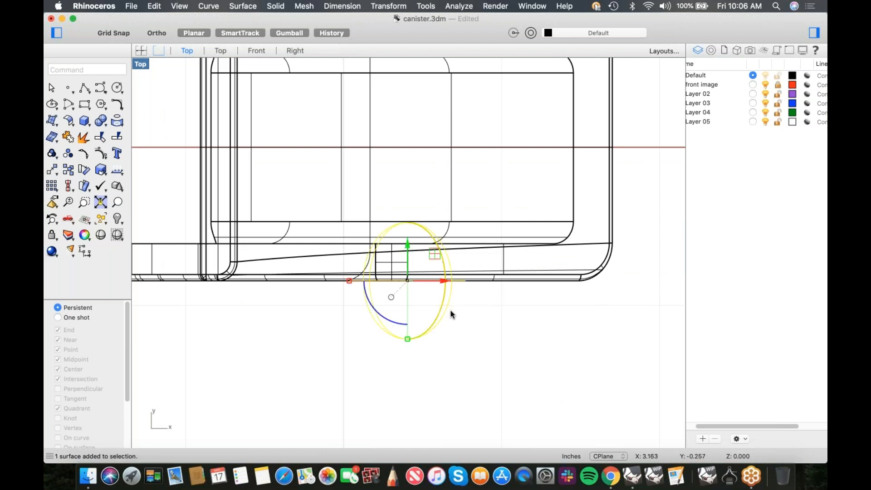
scroll(443, 307, "down", 5)
left_click_drag(411, 329, 413, 310)
right_click_drag(447, 327, 442, 344)
scroll(431, 328, "up", 6)
left_click(431, 328)
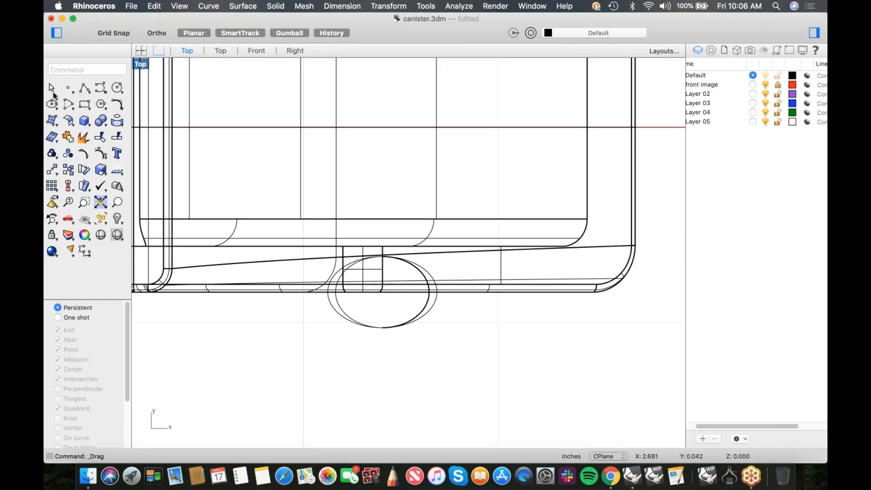
Draw a straight horizontal line across the flattened sphere, just outside the lever's side wall
left_click(85, 90)
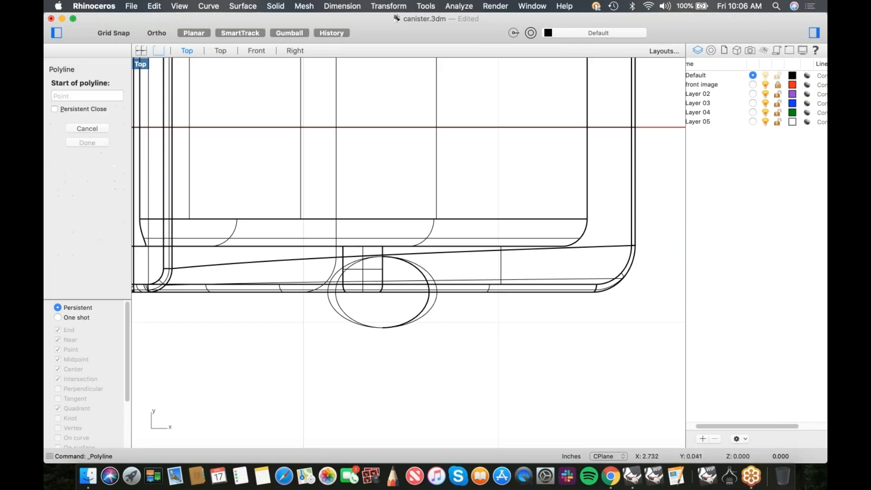
left_click(319, 295)
key("shift")
left_click(459, 296)
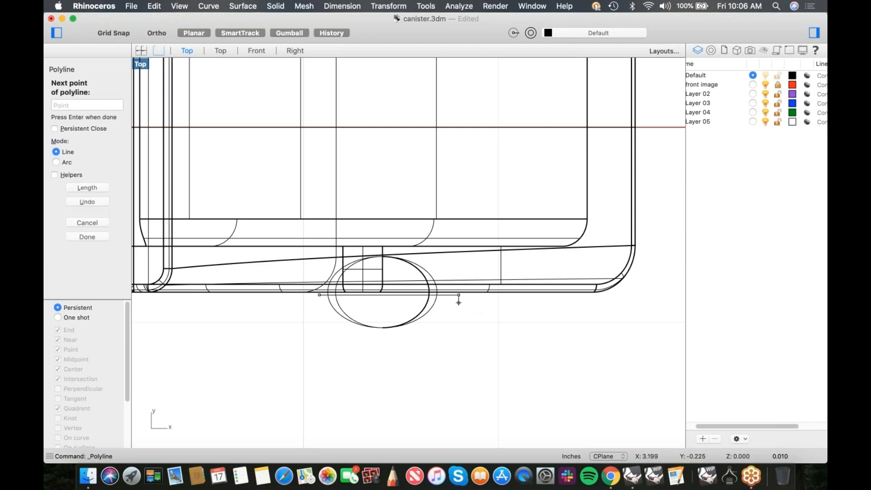
key("Return")
Try to trim the flattened sphere using the line as the cutting object
scroll(449, 295, "up", 3)
left_click(443, 292)
type("Trim")
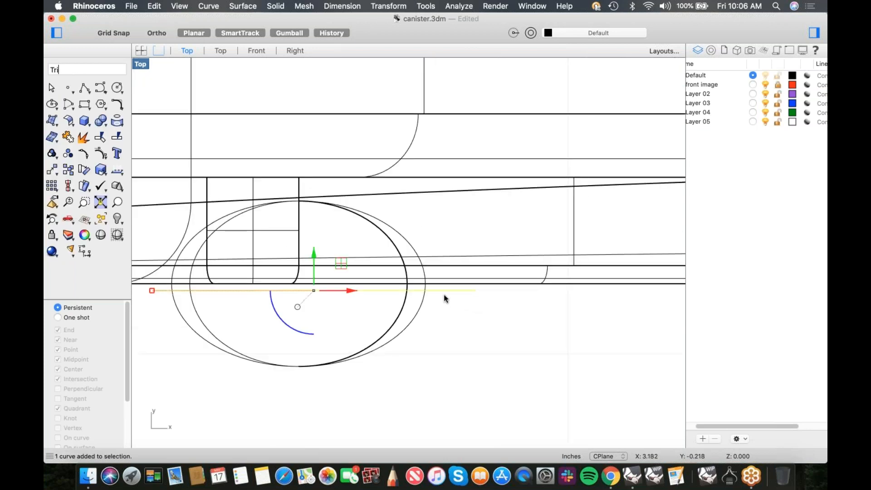
key("Return")
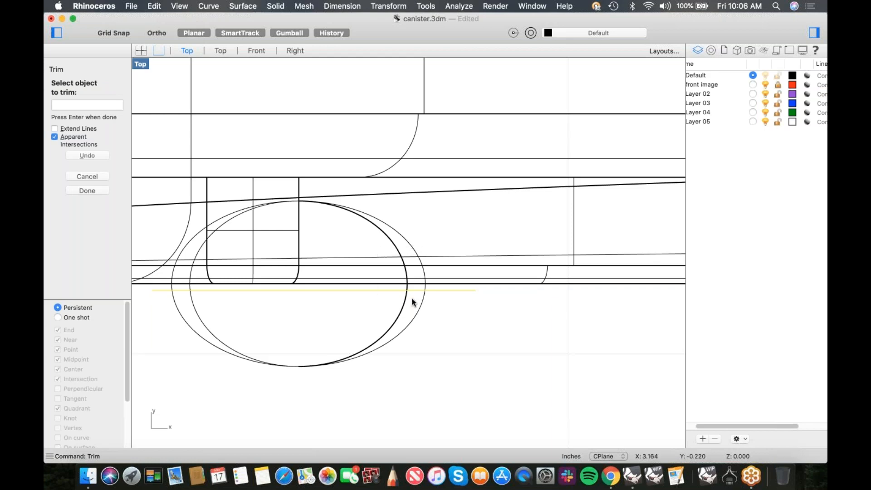
key("Return")
Lengthen the cutting line so it extends further past both sides of the flattened sphere
left_click(439, 291)
scroll(438, 295, "down", 6)
left_click_drag(287, 293, 229, 293)
type("trim")
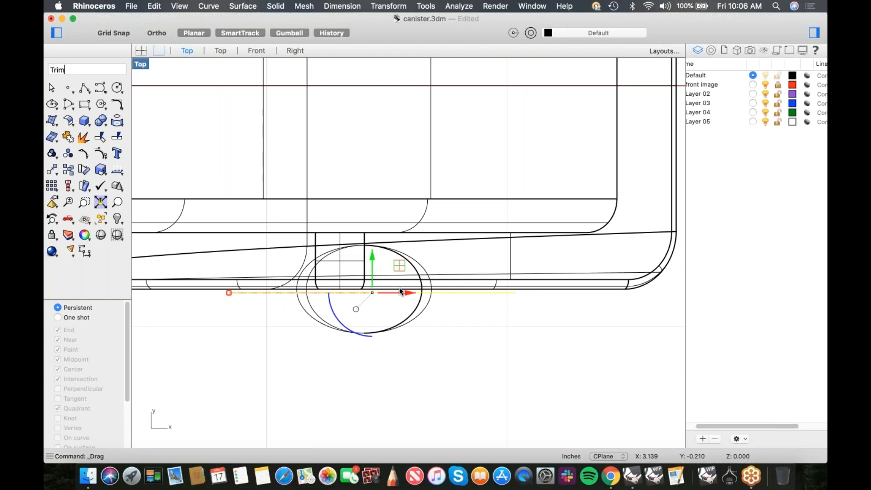
key("Return")
scroll(422, 277, "up", 2)
key("Escape")
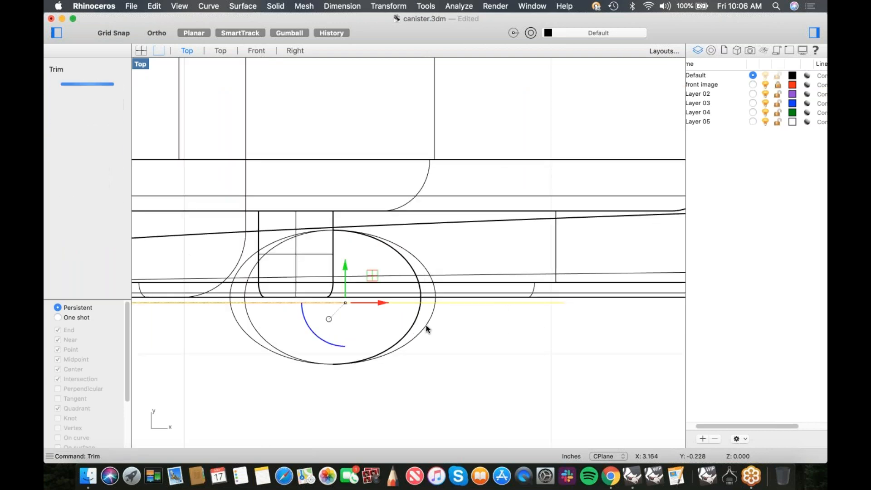
key("Escape")
Switch to shaded display and trim away the part of the flattened sphere on the lever's side of the line
right_click_drag(410, 321, 441, 282)
scroll(463, 308, "up", 2)
middle_click(463, 308)
left_click(490, 326)
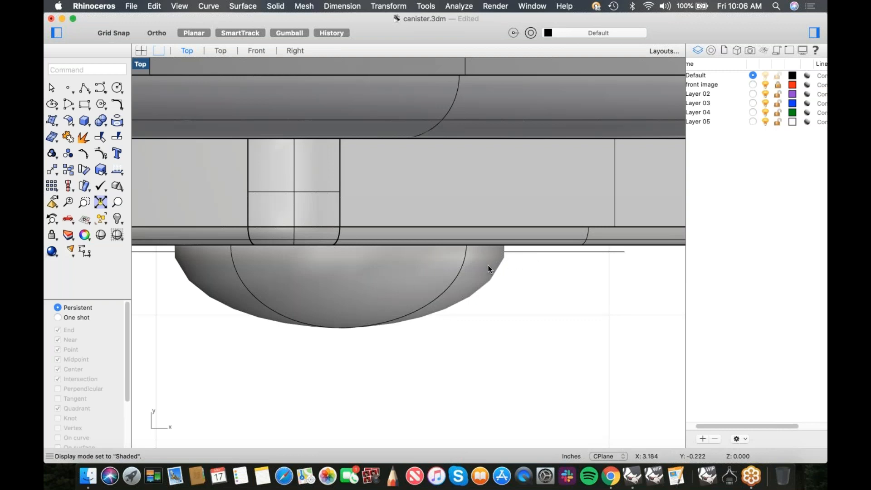
left_click(519, 252)
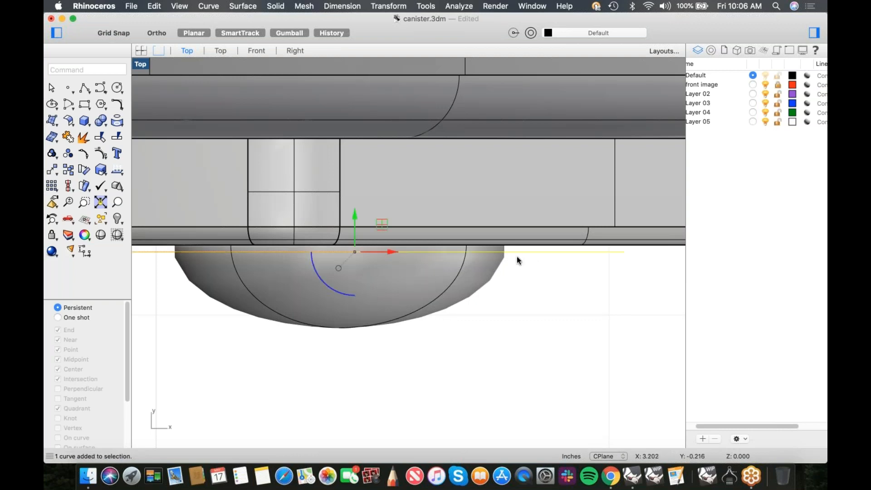
scroll(505, 259, "up", 3)
type("trim")
key("Return")
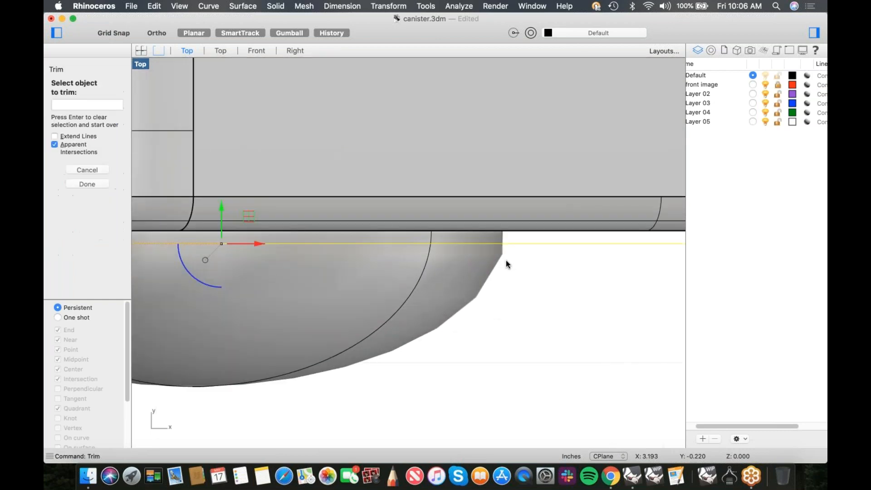
scroll(493, 235, "up", 3)
left_click(497, 238)
scroll(496, 240, "down", 8)
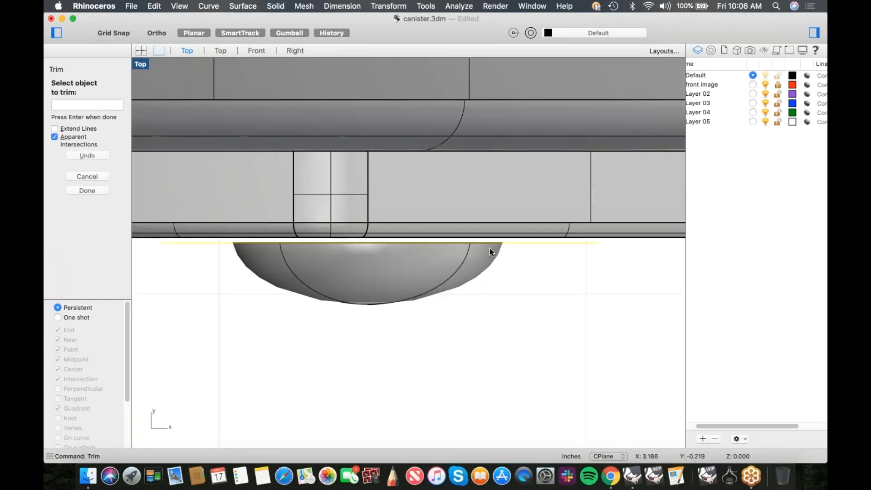
key("Return")
Cap the open side of the trimmed dome to make it a closed solid
left_click(459, 257)
type("cap")
key("Return")
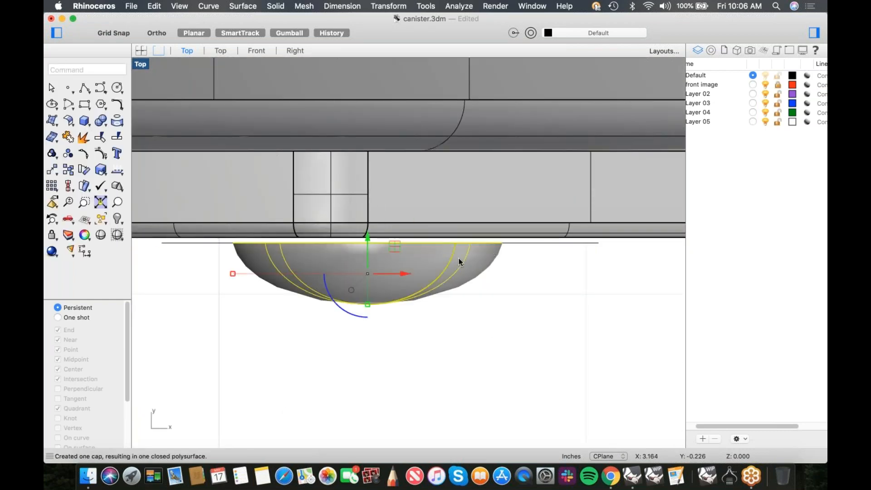
Mirror a copy of the capped dome across the lever's horizontal centreline to the opposite side wall
scroll(506, 325, "down", 5)
type("mirror")
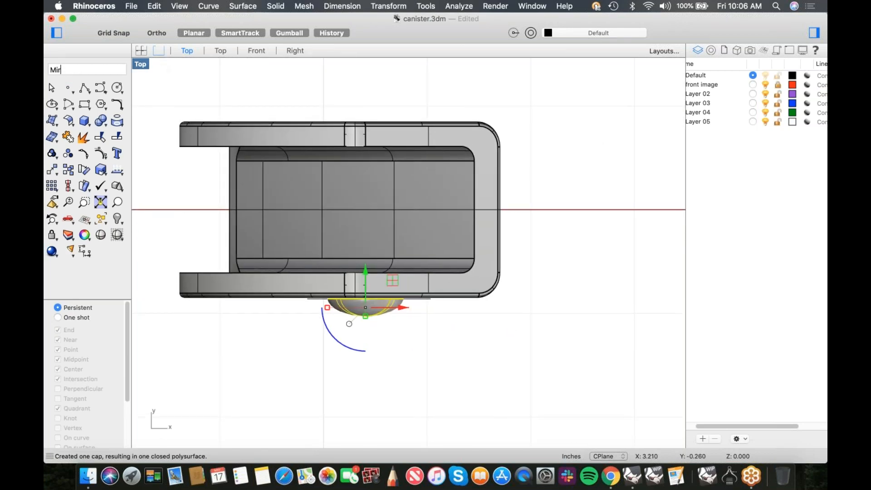
key("Return")
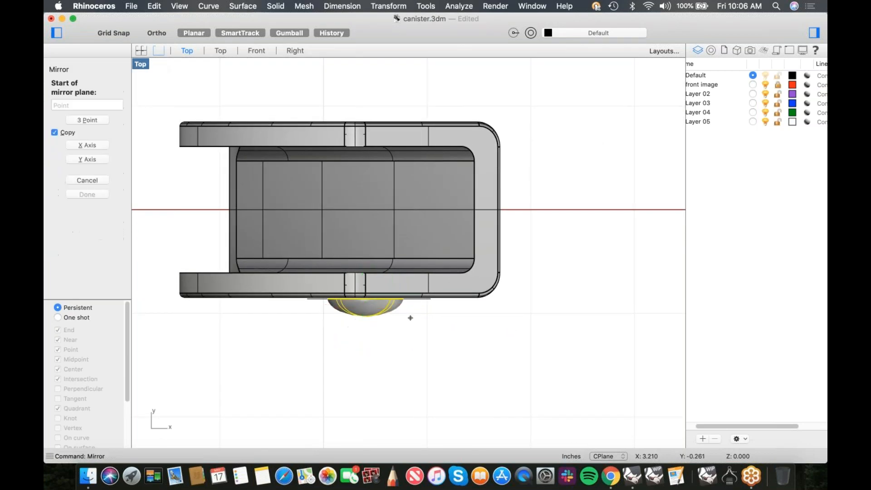
left_click(500, 210)
left_click(454, 210)
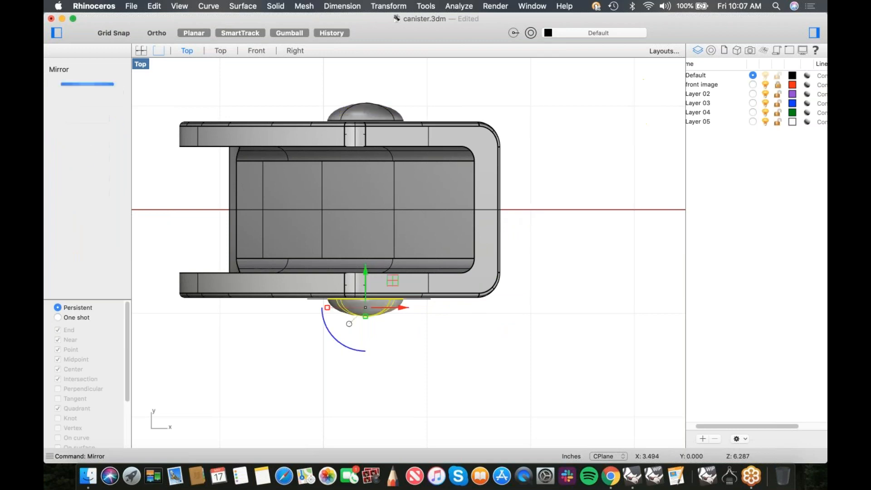
Isolate the two domes and orbit the perspective view to expose the flat face of the far dome
left_click(366, 117, "shift")
type("i")
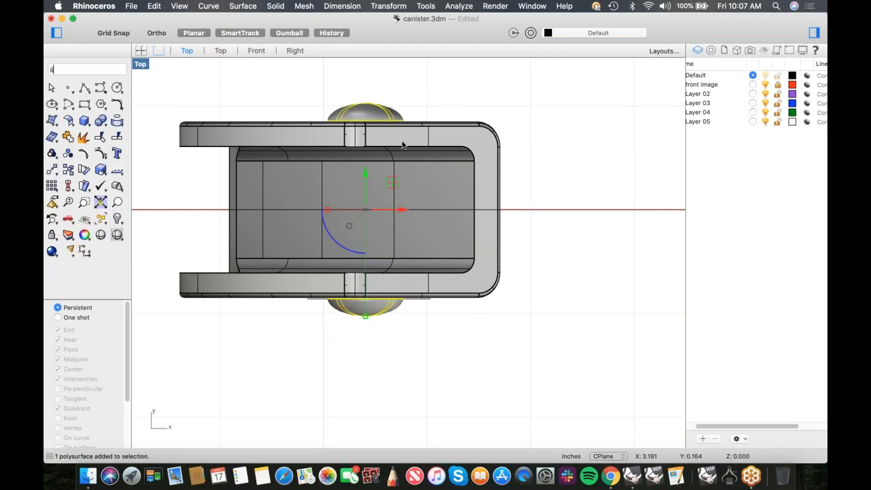
key("Return")
type("p")
key("Return")
scroll(414, 157, "down", 4)
scroll(395, 214, "up", 20)
right_click_drag(414, 157, 390, 233, "shift")
Copy the far dome's flat face and place the copied disc in the gap between the two domes
left_click(382, 221)
left_click(372, 238)
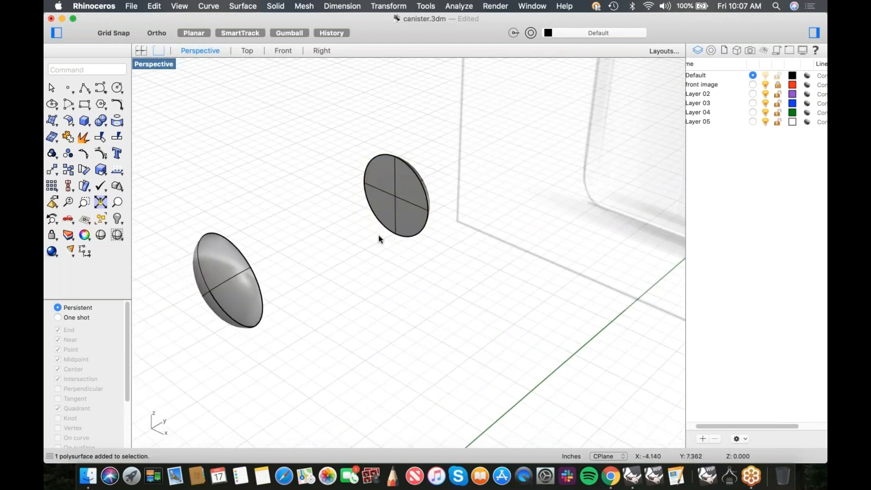
left_click(387, 210)
left_click_drag(417, 185, 341, 232)
left_click(393, 263)
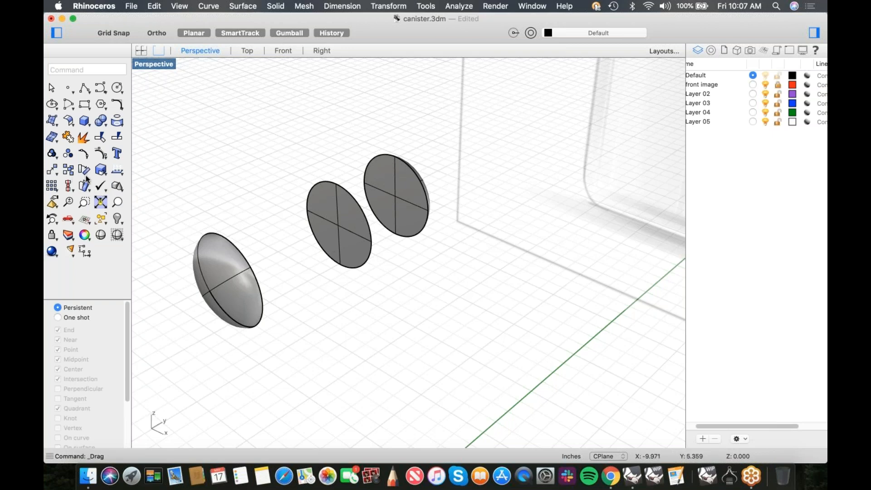
Move the loose disc from its upper edge point to the midpoint between the matching edge points of the two domes
left_click(88, 192)
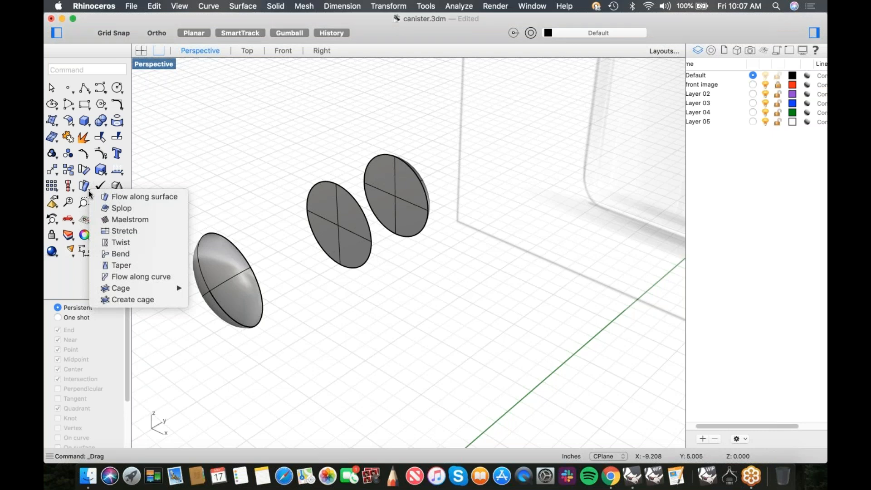
left_click(88, 191)
left_click(85, 171)
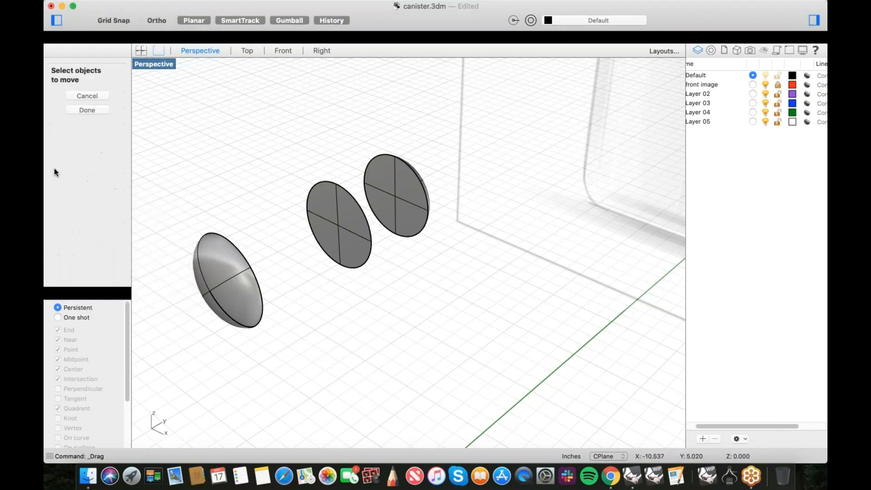
left_click(336, 208)
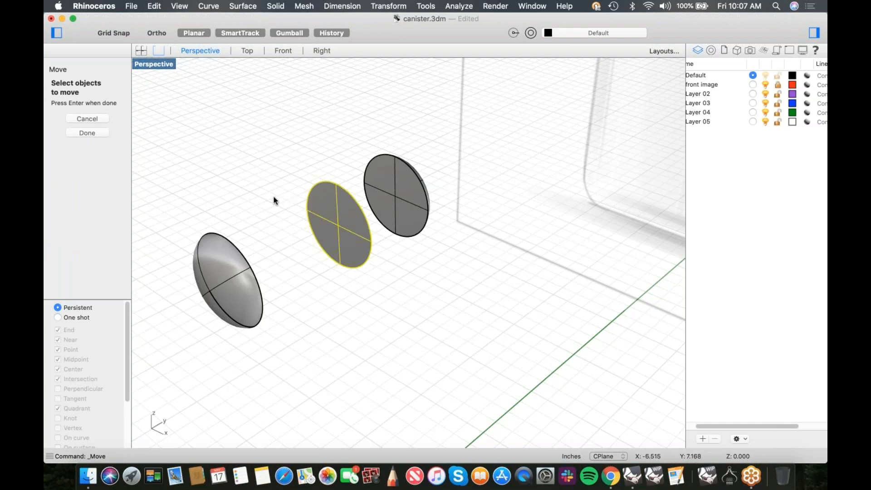
key("Return")
left_click(330, 181)
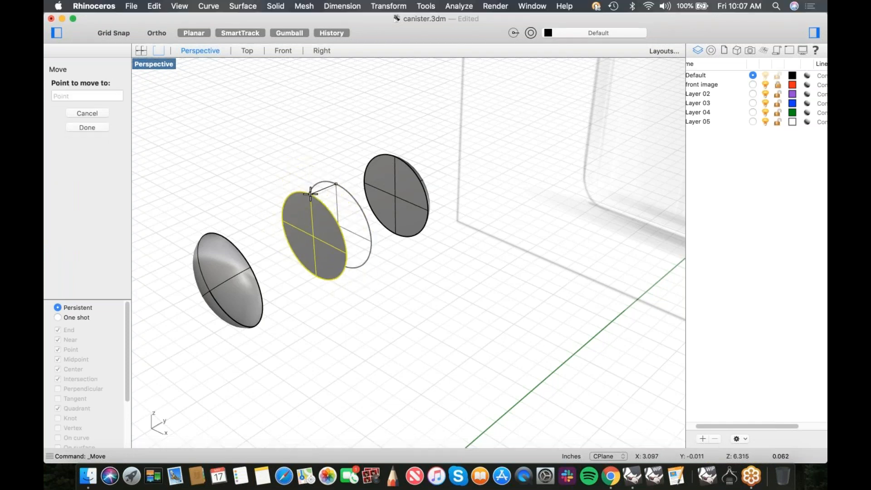
type("b")
key("Return")
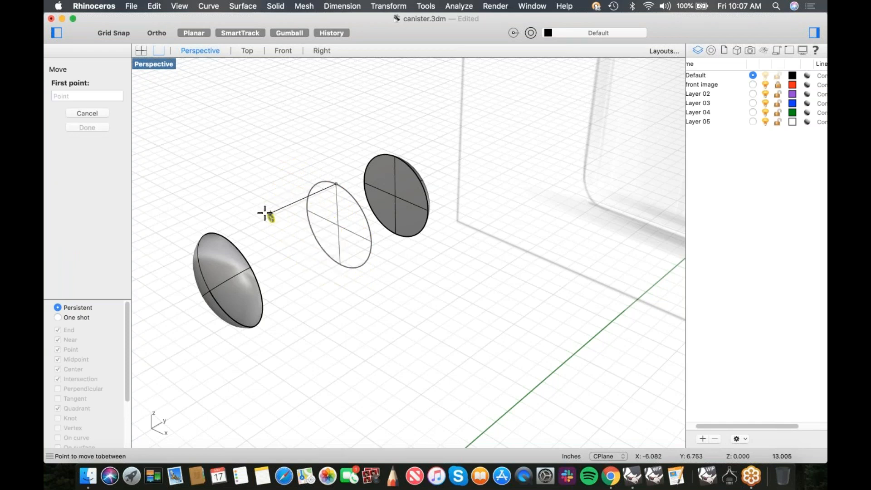
left_click(225, 236)
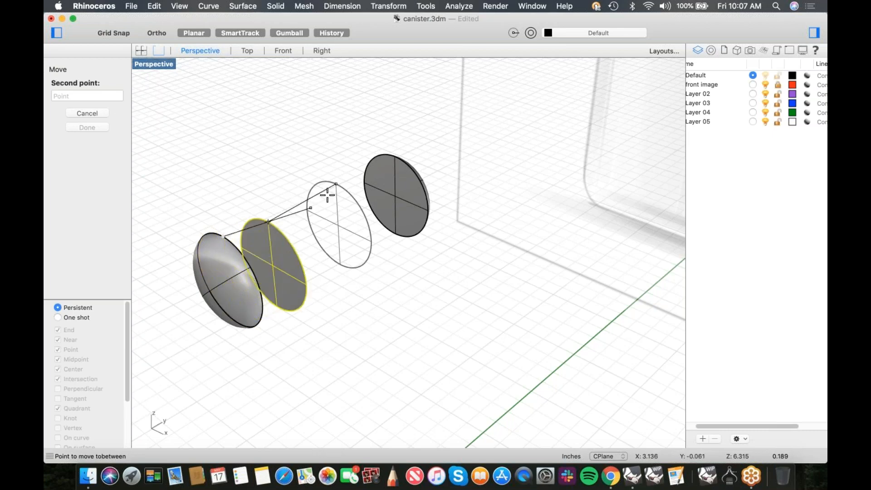
left_click(394, 158)
mouse_move(376, 262)
right_mouse_down()
mouse_move(353, 271)
mouse_move(383, 274)
right_mouse_up()
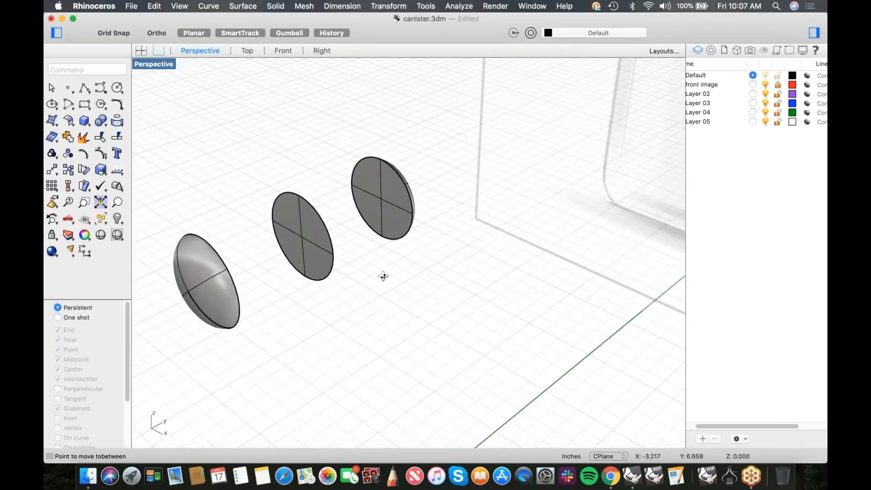
scroll(376, 277, "up", 3)
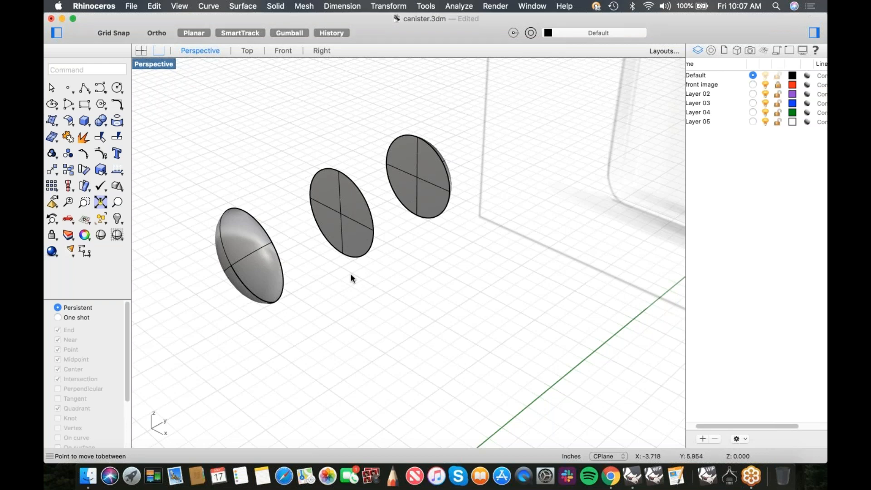
Shift the disc toward the far dome, and re-centre it with Move at the midpoint between both domes' upper edge points
left_click(349, 242)
left_click_drag(350, 241, 390, 225)
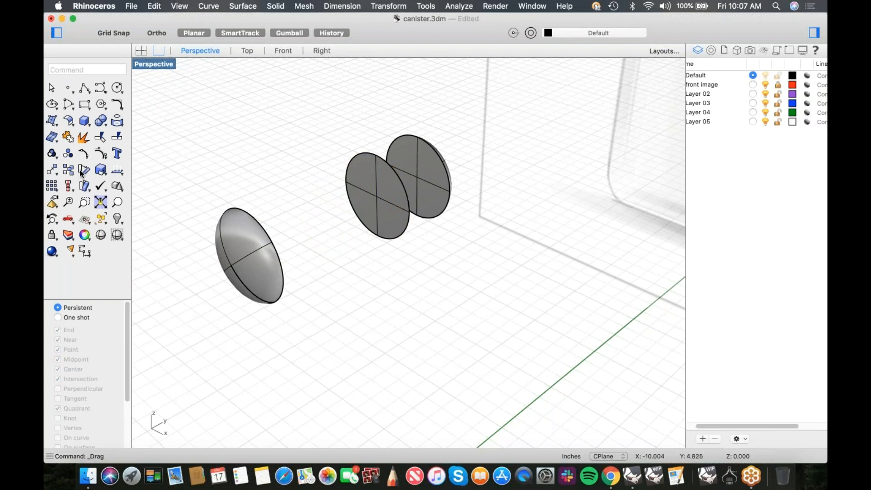
left_click(53, 170)
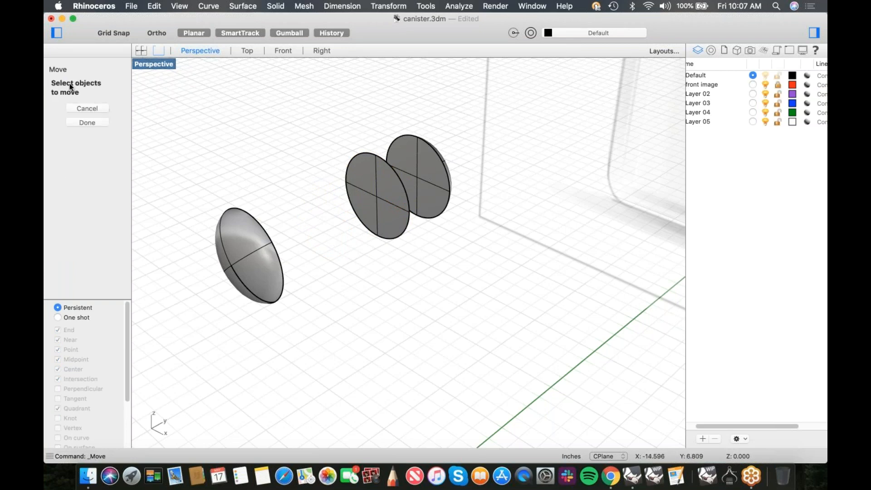
left_click(385, 199)
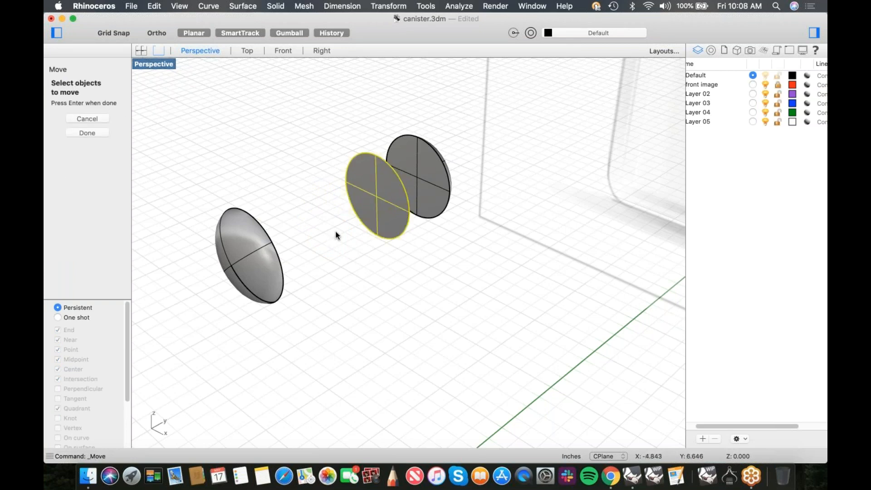
key("Return")
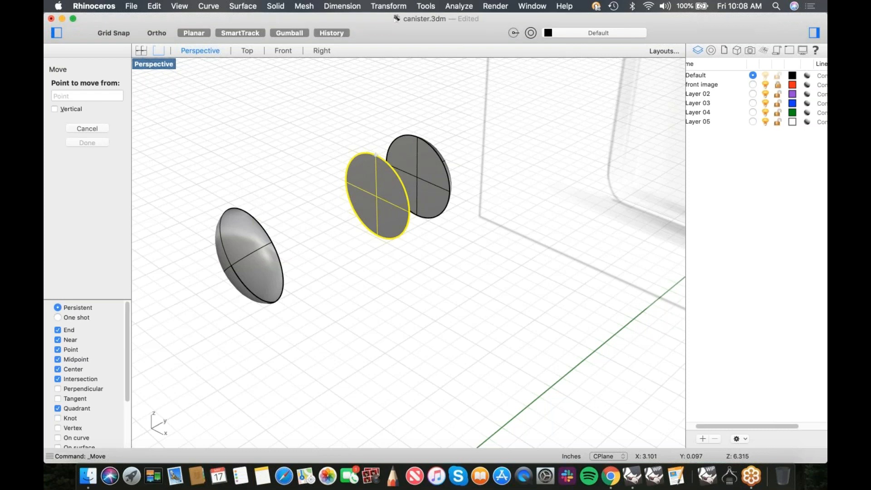
left_click(375, 154)
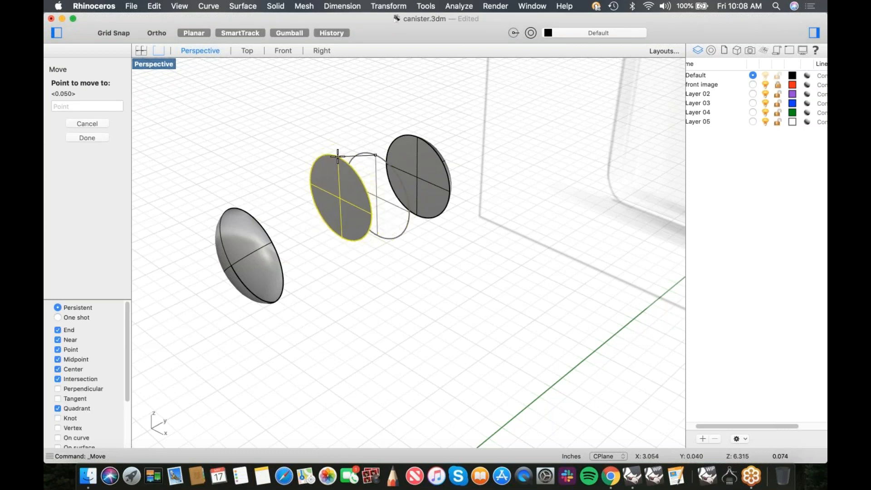
type("between")
key("Return")
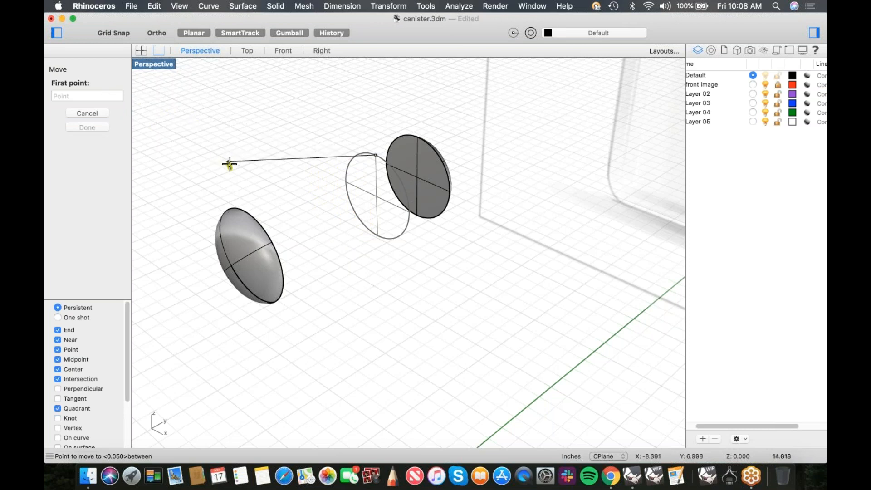
left_click(247, 214)
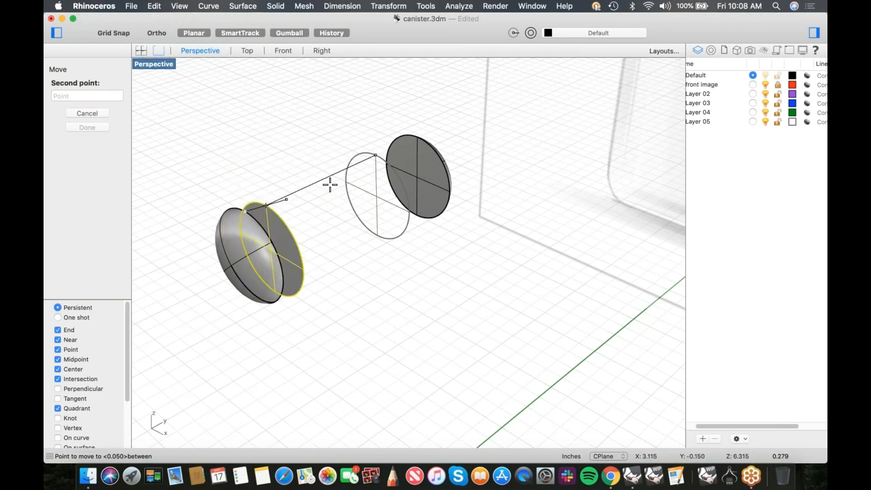
left_click(417, 140)
Scale the centred disc down uniformly to about half its diameter
right_click_drag(457, 279, 435, 273)
left_click(372, 232)
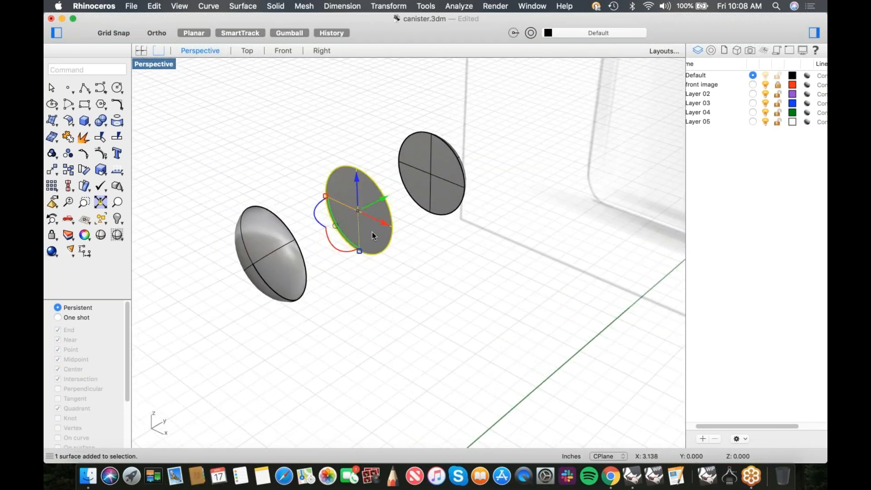
left_click_drag(360, 251, 359, 232, "shift")
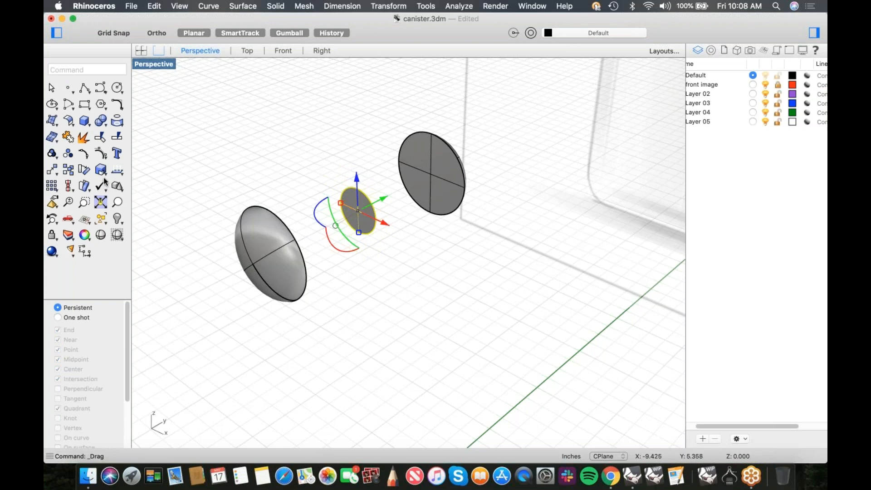
Extrude the small disc's surface as a solid to both sides until the rod reaches into both domes
left_click(58, 129)
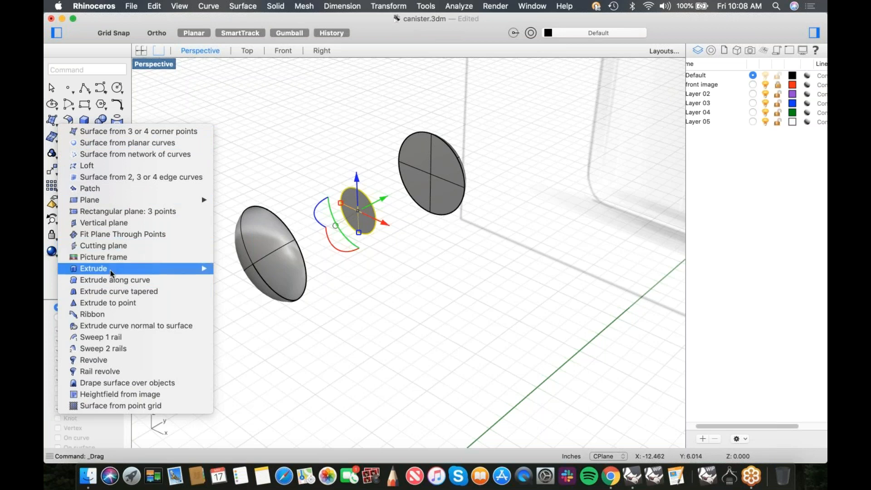
mouse_move(111, 273)
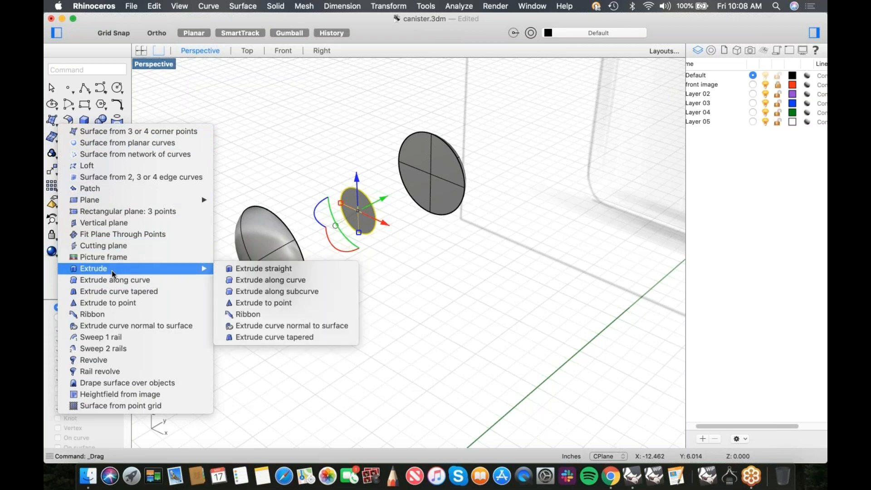
left_click(247, 108)
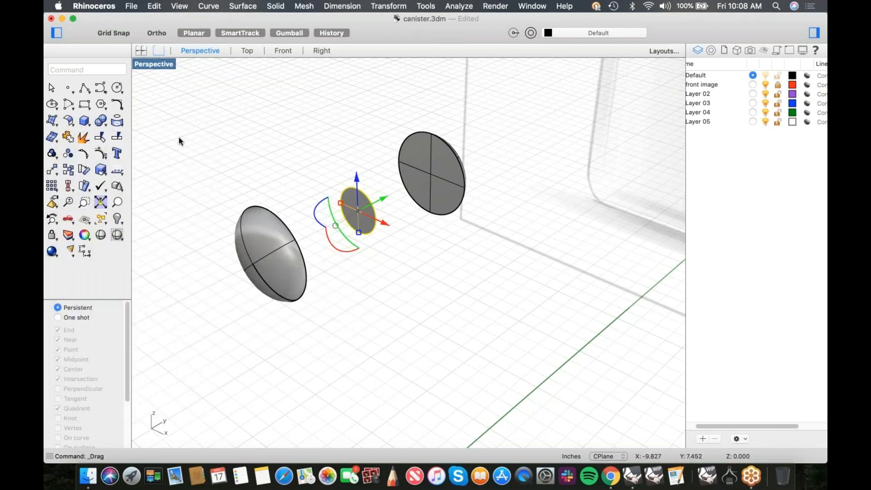
left_click(52, 122)
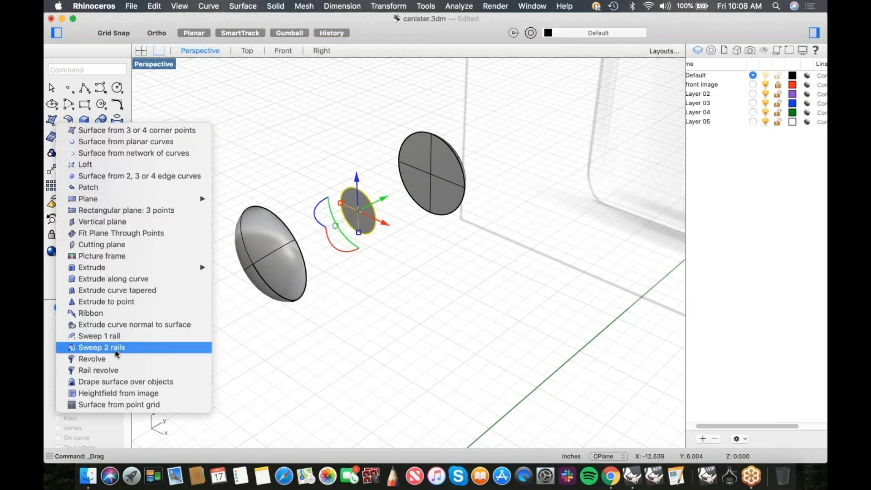
left_click(254, 117)
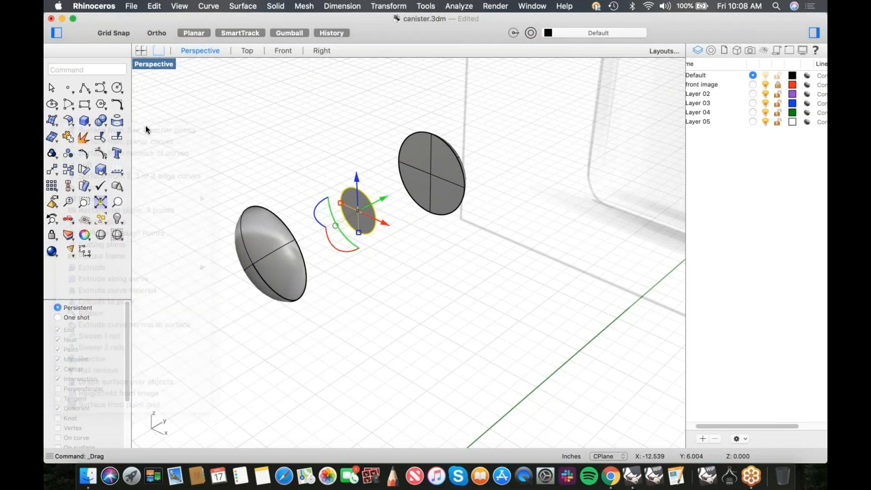
left_click(91, 128)
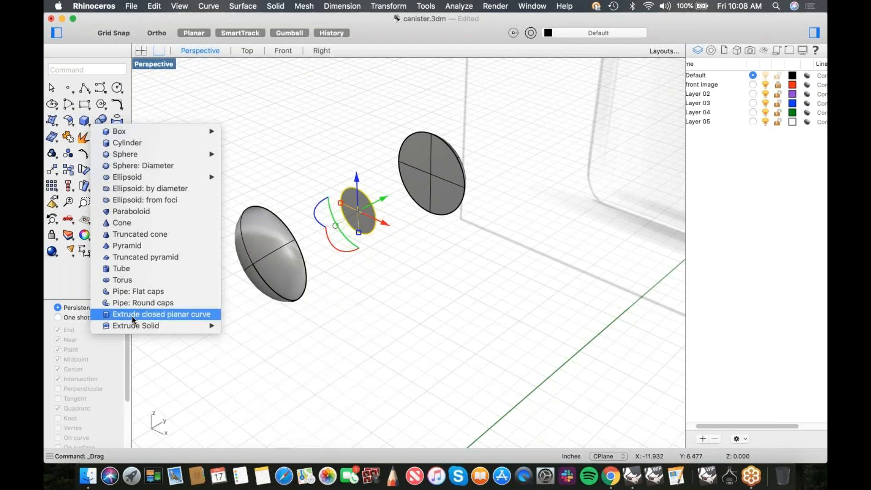
mouse_move(135, 326)
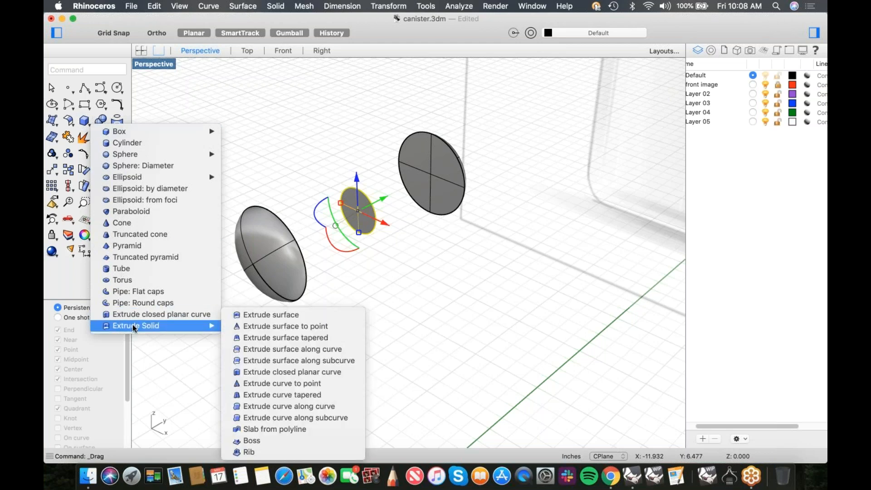
left_click(273, 314)
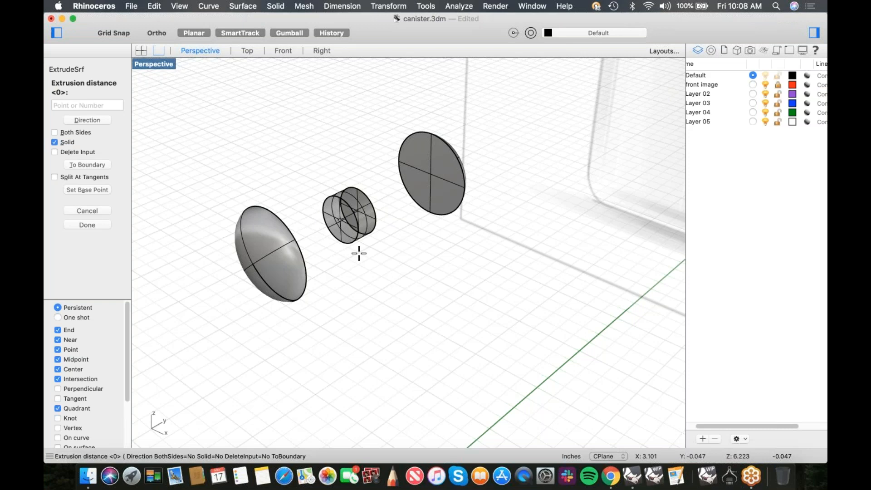
left_click(55, 132)
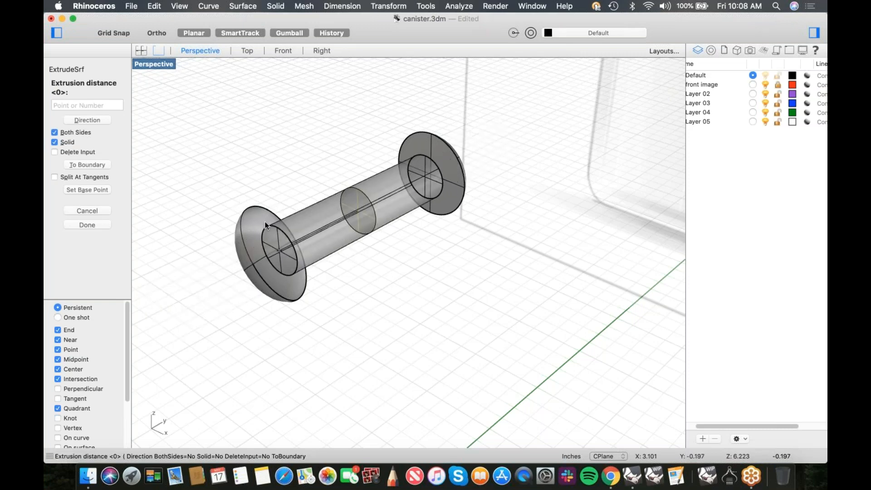
left_click(253, 225)
left_click(390, 285)
Try to join the rod, the centre disc and the two domes with Join
scroll(385, 285, "down", 5)
right_click_drag(371, 286, 334, 284)
scroll(301, 231, "up", 2)
left_click_drag(431, 184, 181, 290)
type("join")
key("Return")
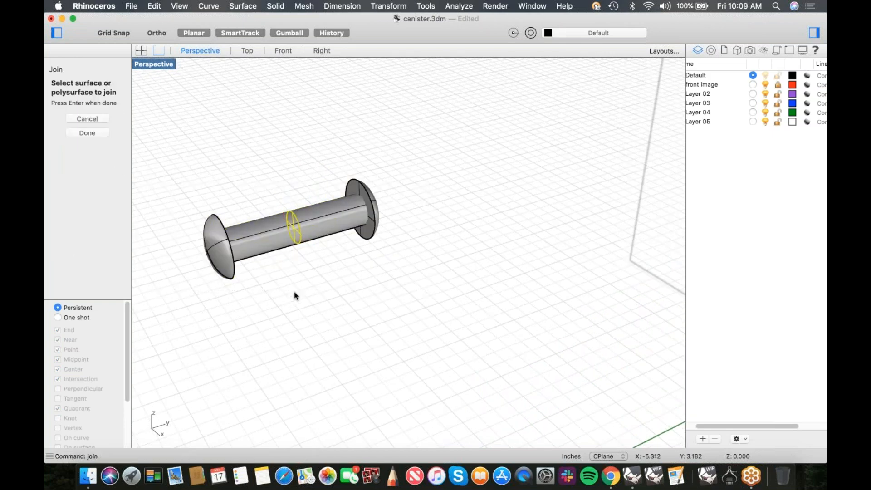
key("Return")
Combine the rod and the two domes into one pivot pin with Boolean Union
left_click_drag(402, 183, 184, 289)
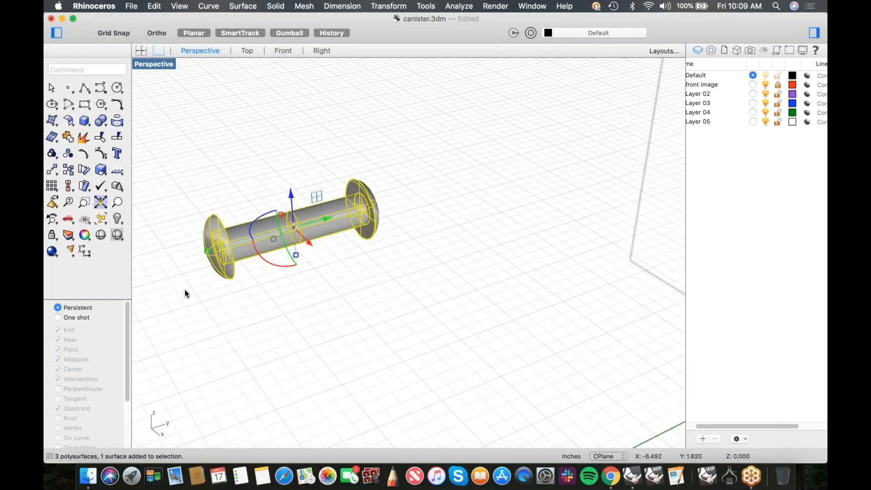
left_click(99, 121)
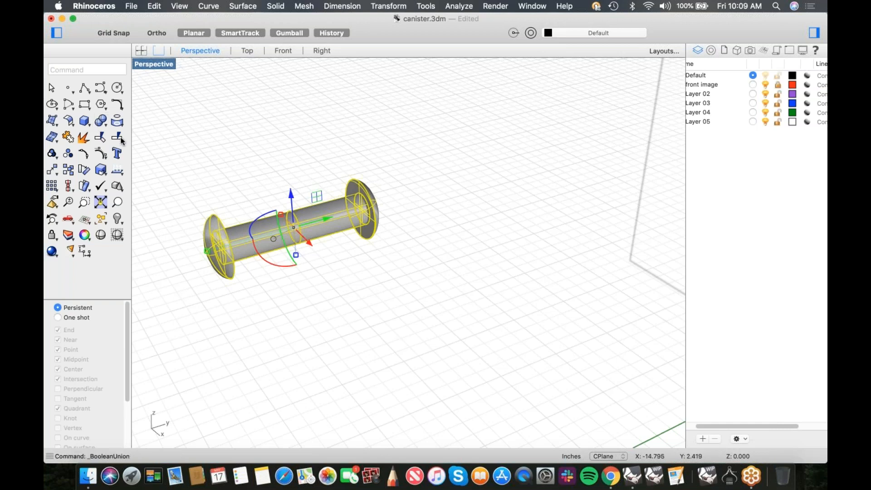
left_click(281, 234)
left_click_drag(184, 162, 474, 370)
left_click(406, 343)
Show all hidden objects again and bring the pivot area of the lever into close view
right_click_drag(333, 317, 275, 310)
key("ctrl+alt+h")
scroll(384, 315, "down", 8)
scroll(313, 313, "up", 8)
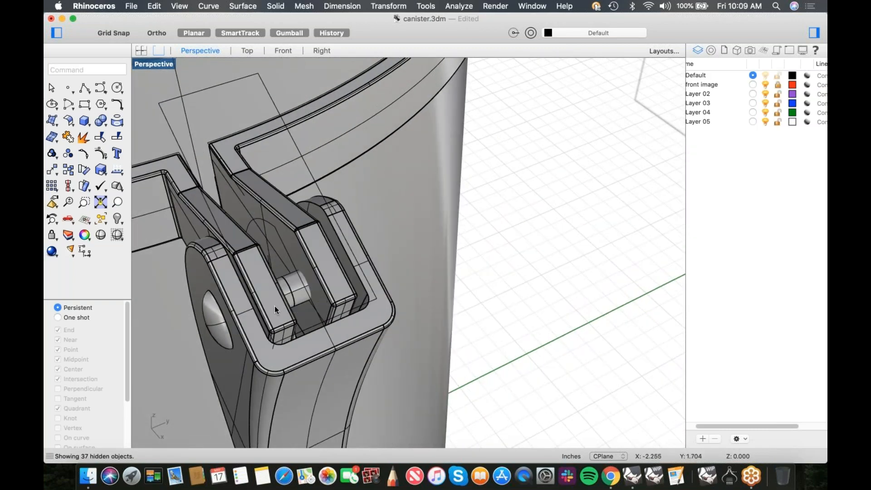
Subtract the pivot pin from the band bracket and the clamp lever with Boolean Difference
left_click(100, 122)
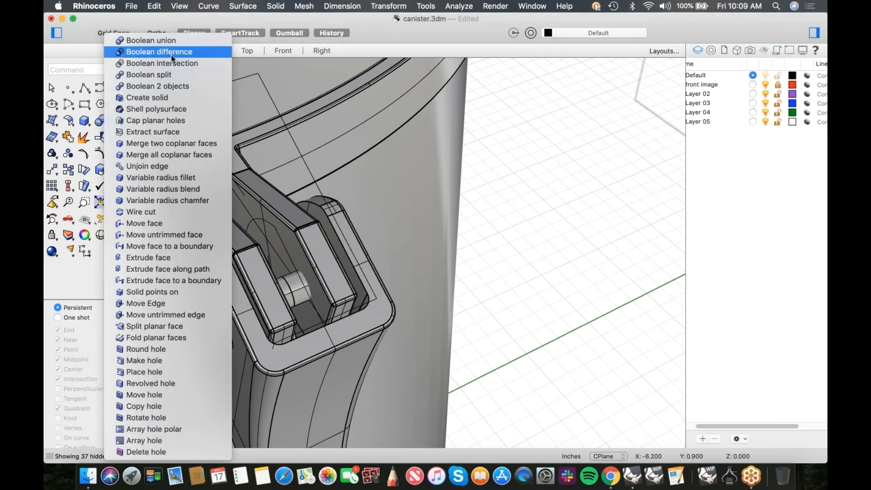
left_click(317, 256)
left_click(299, 347)
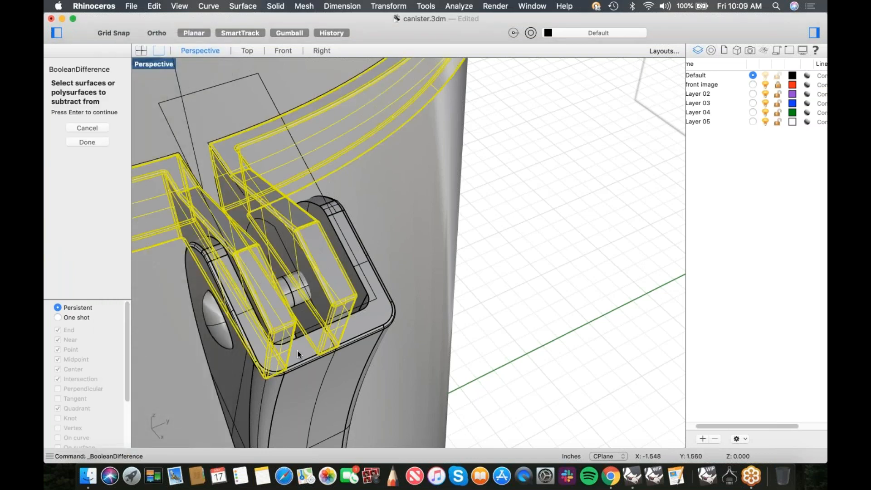
left_click(312, 356)
key("Return")
left_click(304, 302)
key("Return")
Pull the clamp lever away from the bracket as a test, and undo the move
scroll(347, 282, "down", 6)
right_click_drag(313, 281, 388, 278)
left_click(389, 304)
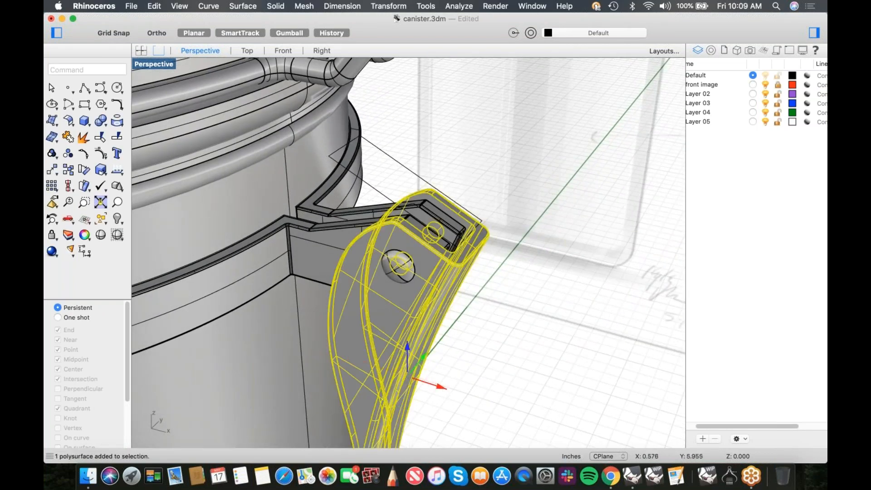
left_click_drag(392, 361, 464, 383)
key("super+z")
left_click(477, 378)
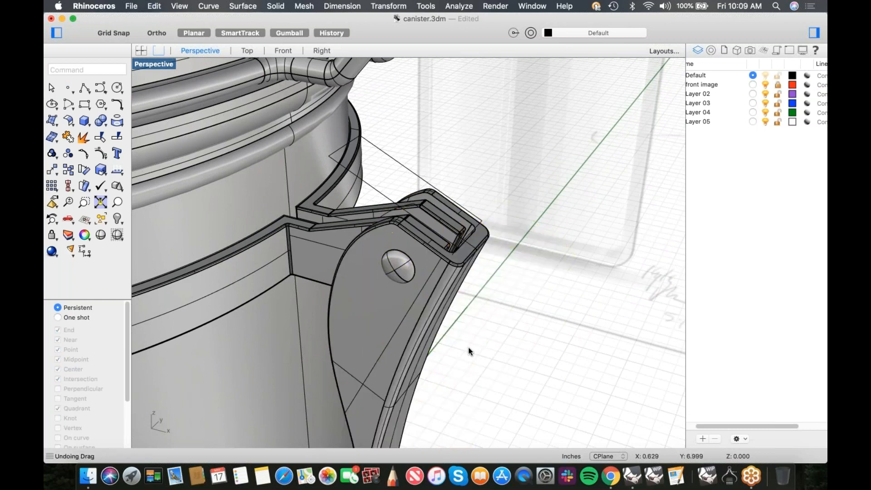
Relocate the clamp lever's gumball origin to the centre of the pivot pin in the front view
scroll(404, 263, "down", 5)
right_click_drag(404, 268, 447, 321)
left_click(447, 320)
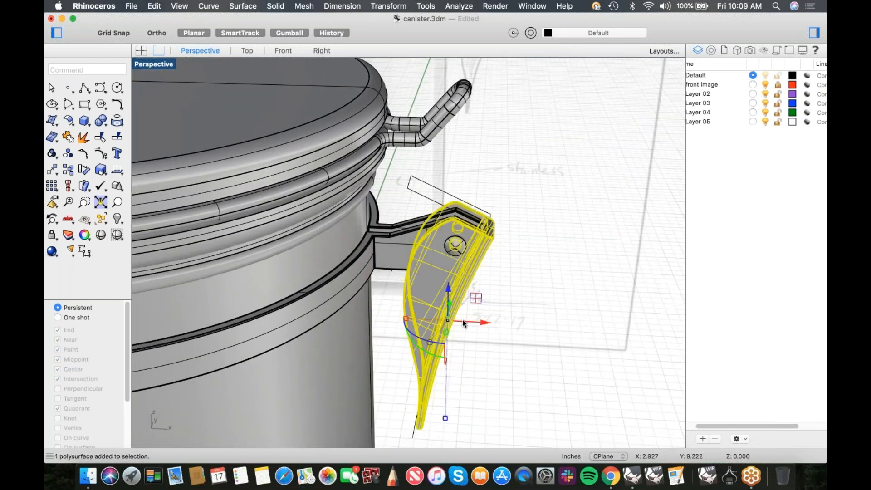
key("ctrl+super+f")
scroll(477, 240, "up", 6)
right_click_drag(479, 238, 444, 282)
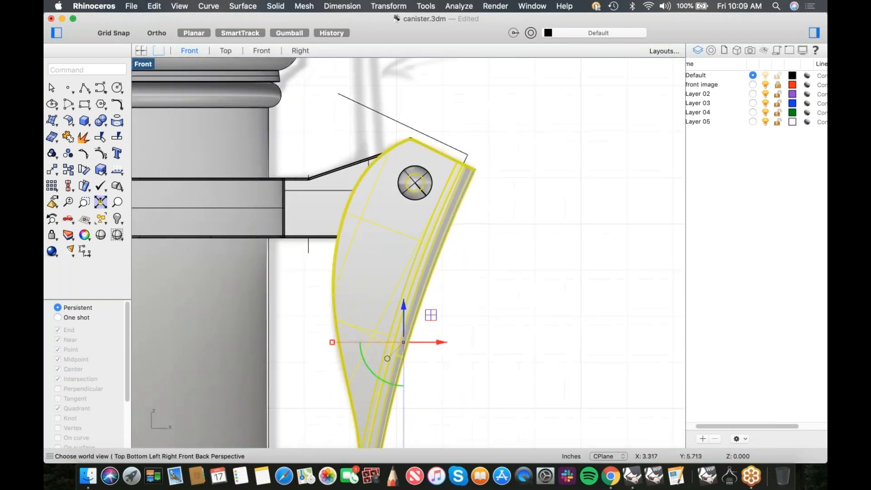
right_click(486, 292)
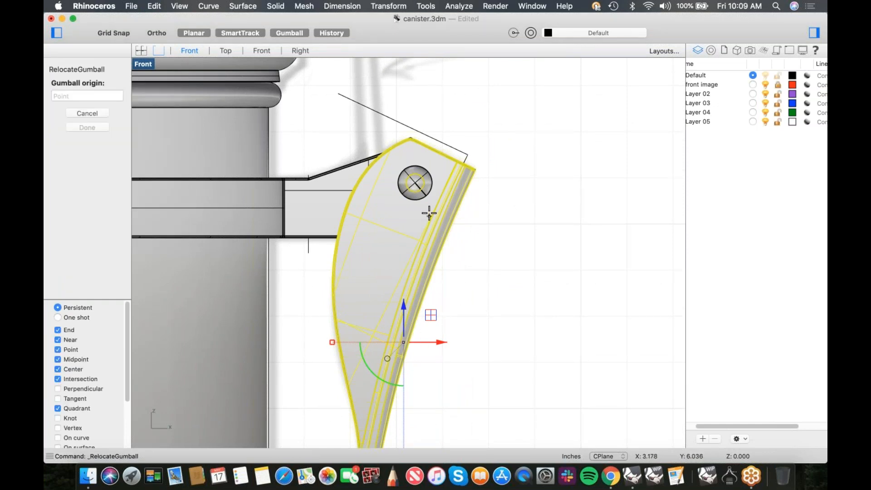
scroll(427, 207, "up", 3)
left_click(408, 170)
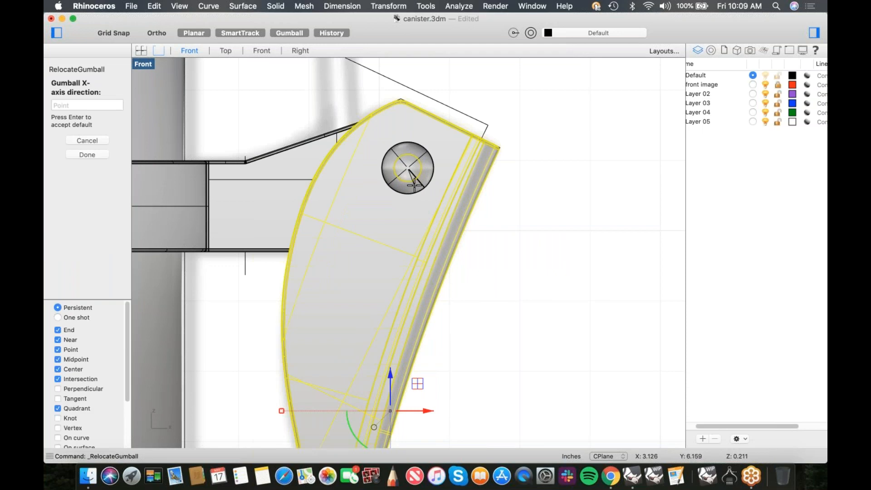
key("Return")
scroll(386, 205, "down", 5)
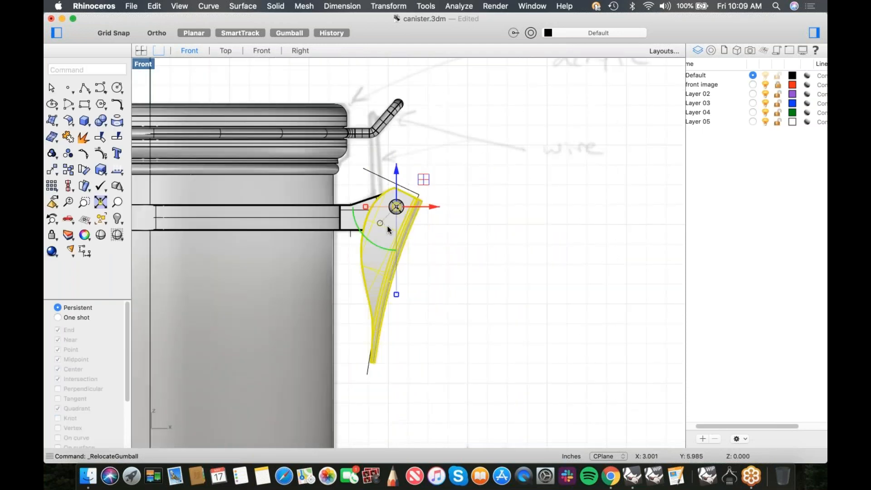
Swing the clamp lever outward about the pivot pin as a test, and undo the rotation
left_click_drag(374, 242, 440, 308)
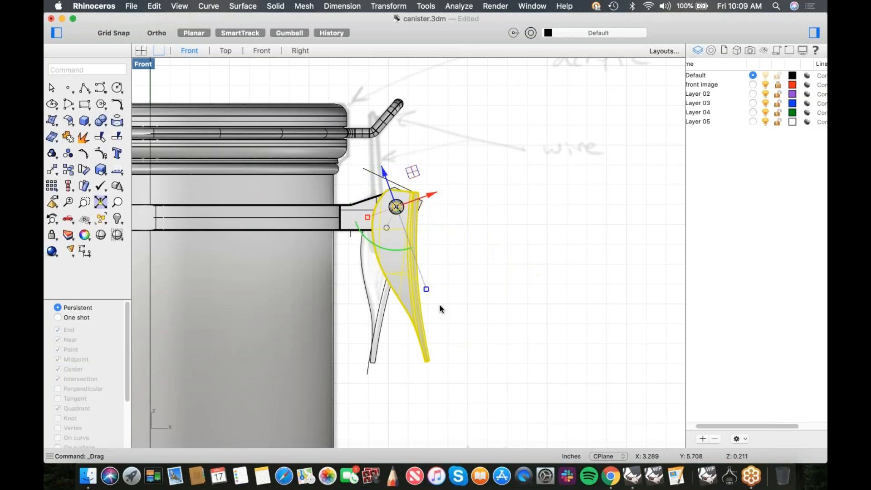
key("super+z")
left_click(462, 315)
right_click_drag(440, 296, 429, 319)
scroll(391, 219, "up", 4)
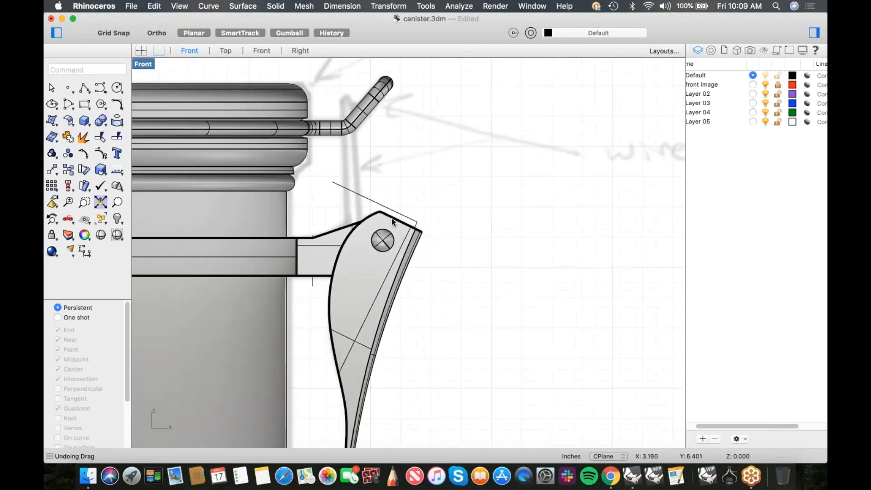
Switch the front view's display mode to wireframe
middle_click(431, 192)
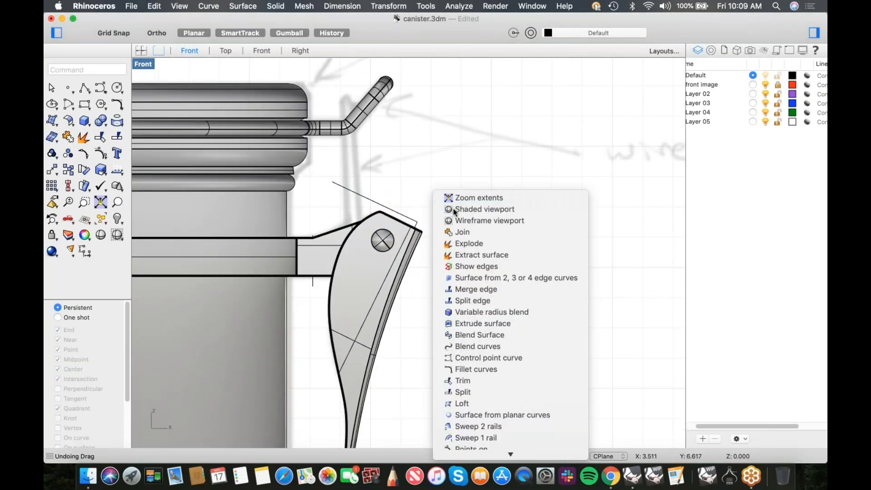
left_click(453, 208)
scroll(409, 222, "down", 2)
middle_click(438, 203)
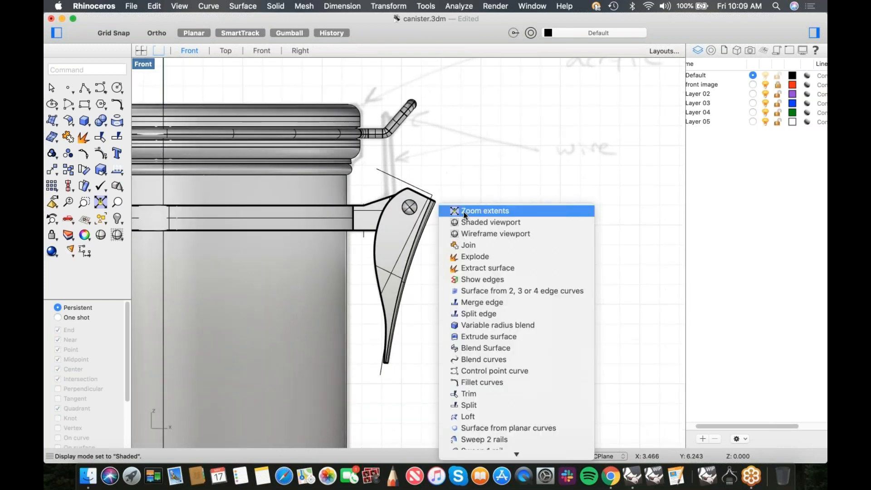
left_click(467, 224)
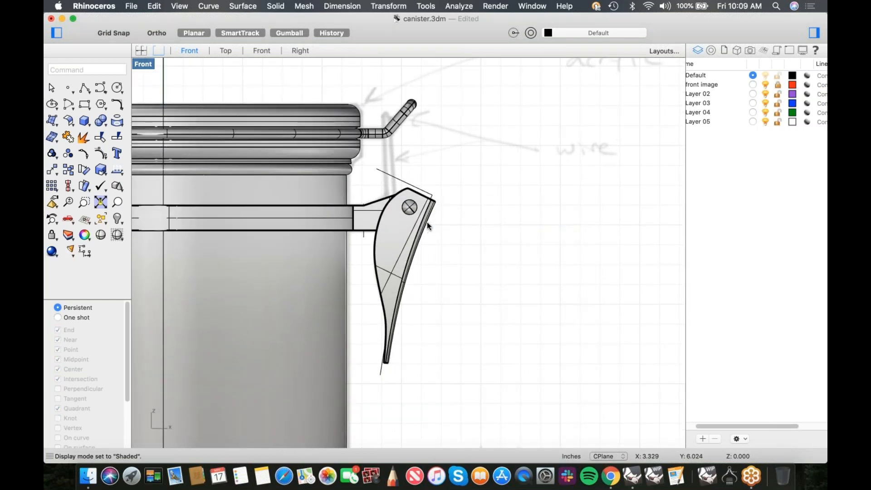
middle_click(426, 222)
left_click(438, 249)
Select all the construction curves in the model and hide them
right_click_drag(426, 237, 436, 247)
key("Return")
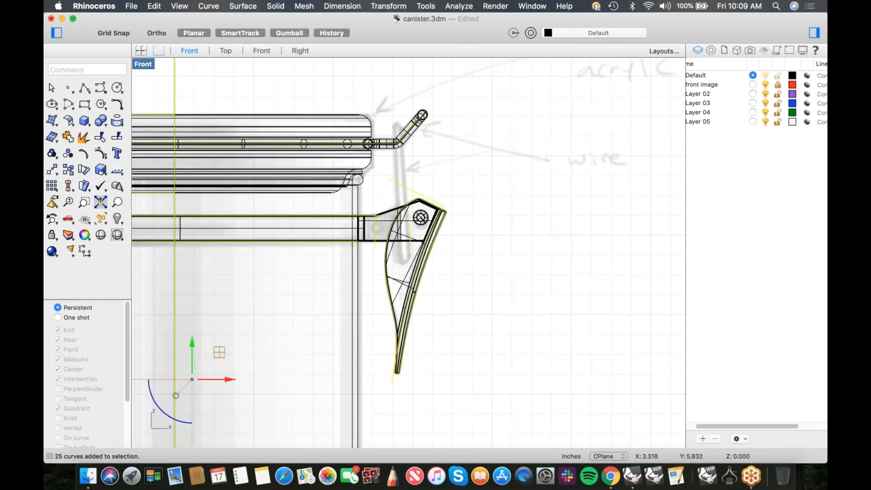
type("hide")
key("Return")
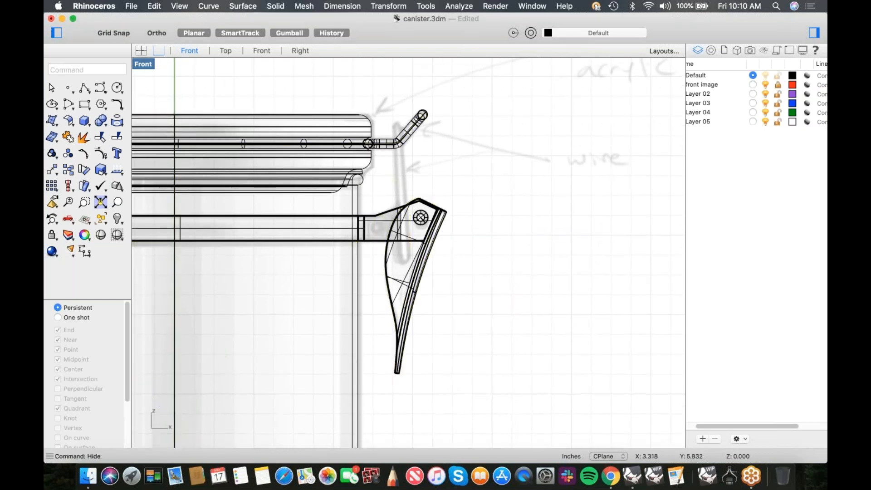
Draw a circle about 0.09 inches in diameter resting on the upper edge of the lid wire where its bend starts
scroll(418, 262, "up", 3)
scroll(418, 262, "up", 3)
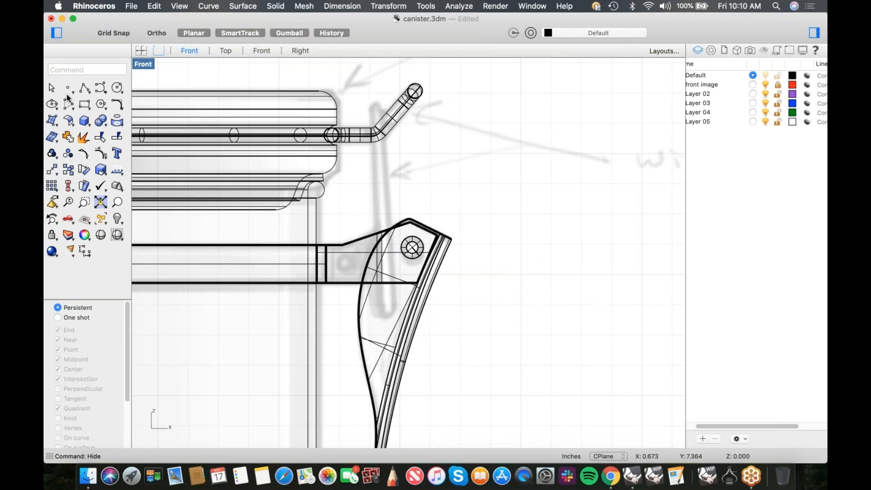
left_click(83, 88)
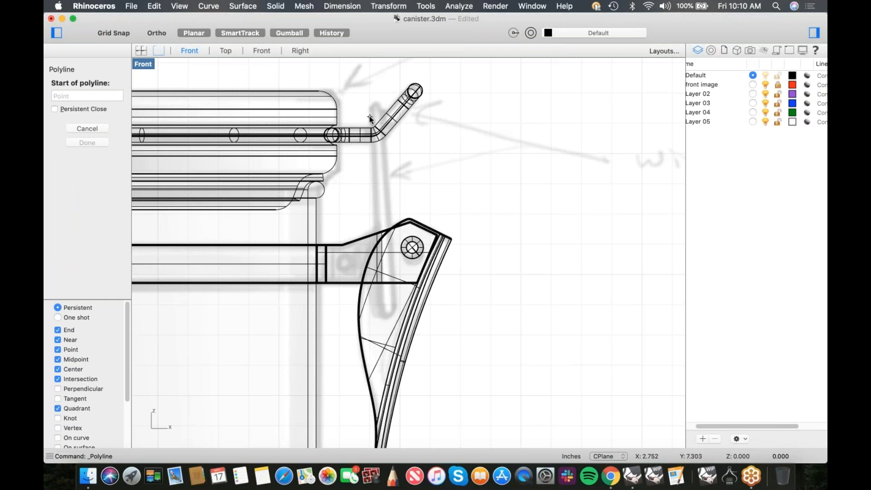
key("Escape")
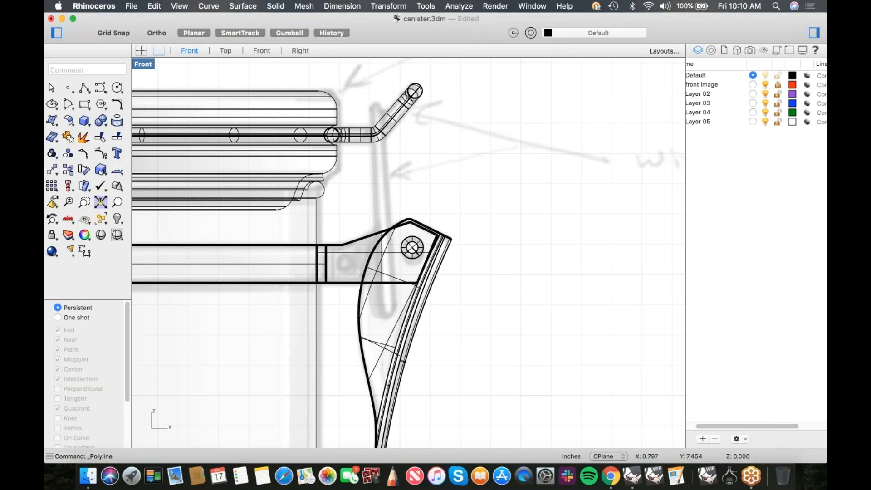
left_click(118, 90)
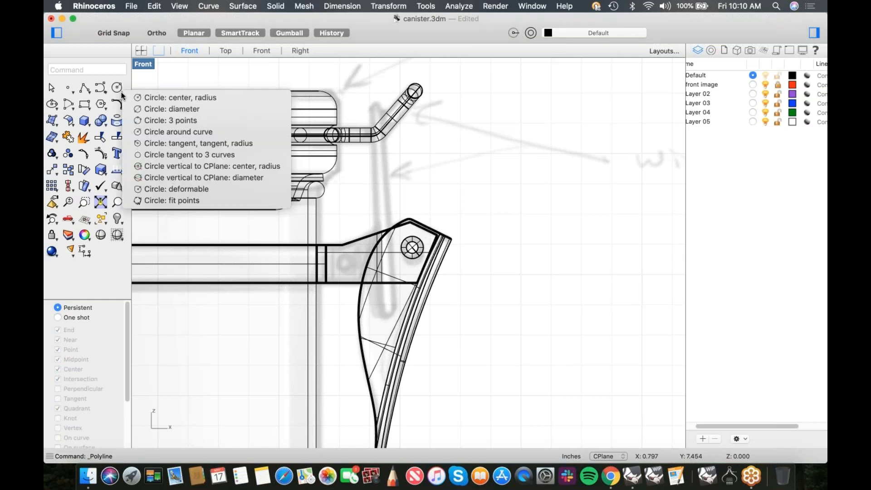
left_click(196, 109)
scroll(380, 124, "up", 5)
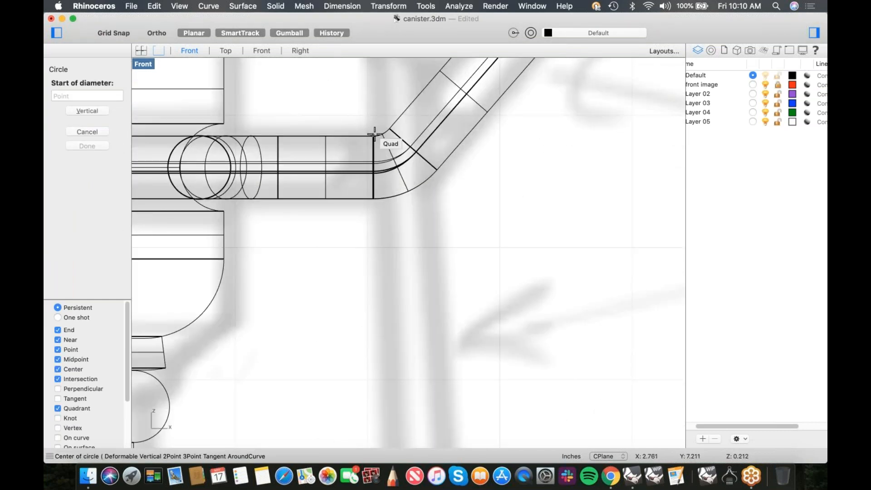
left_click(373, 134)
scroll(372, 132, "down", 3)
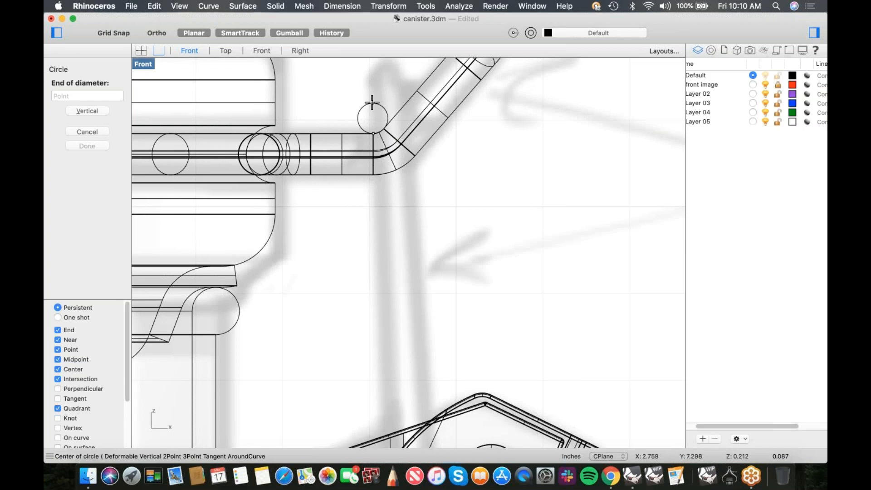
left_click(371, 103)
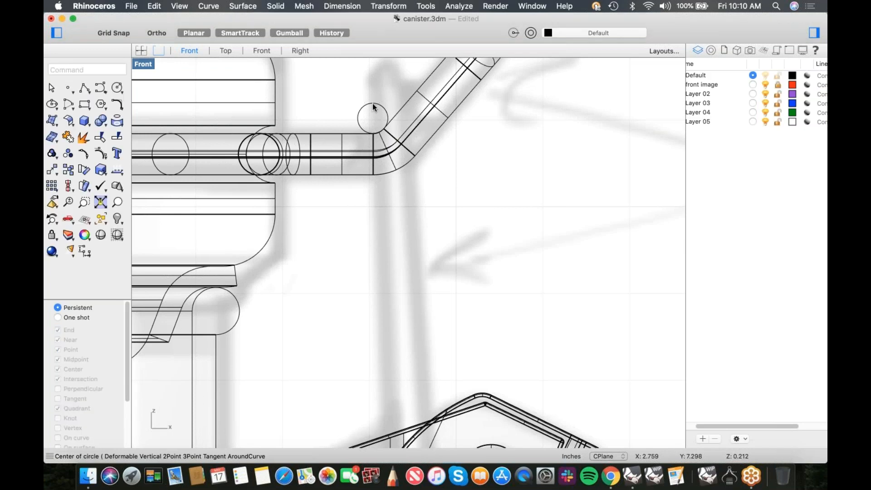
Draw a straight polyline from the small circle's centre down to the lower end of the sketched wire link
scroll(398, 179, "down", 6)
right_click_drag(406, 191, 396, 156)
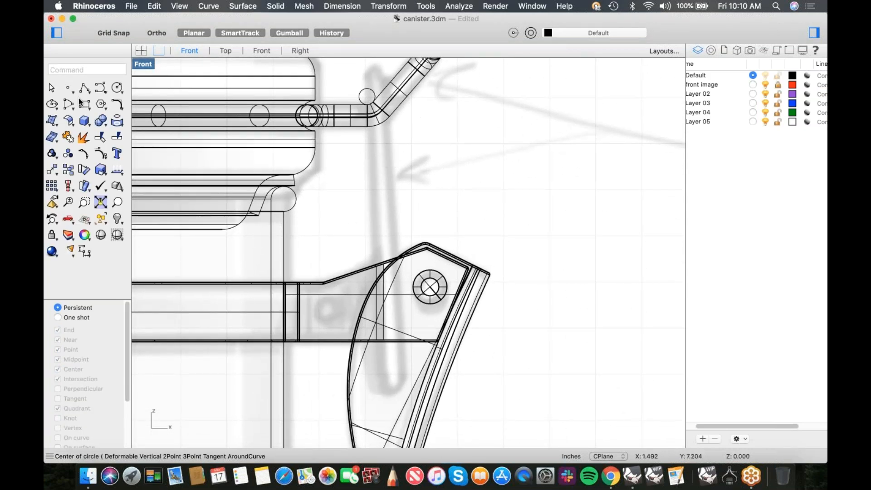
left_click(83, 87)
scroll(331, 109, "up", 5)
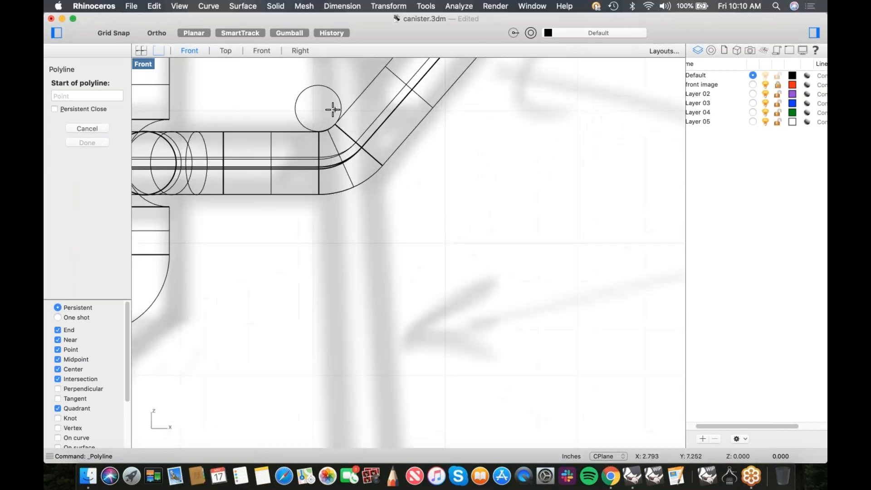
left_click(310, 98)
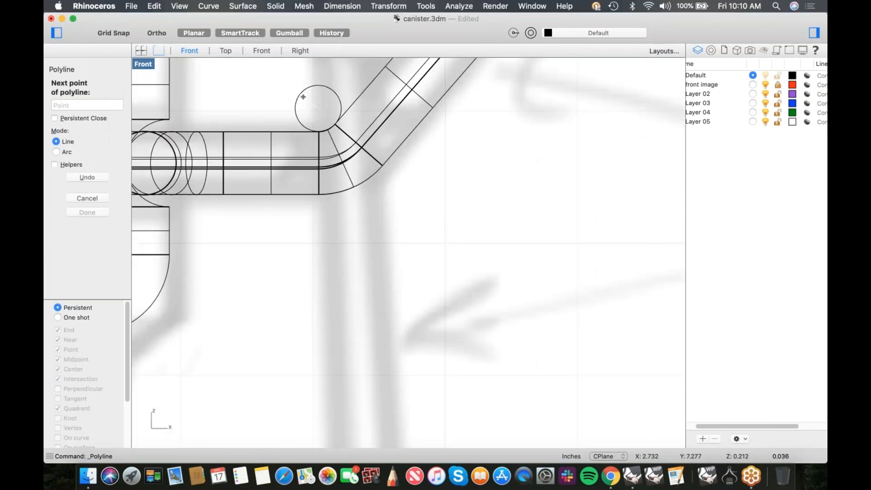
scroll(319, 114, "down", 3)
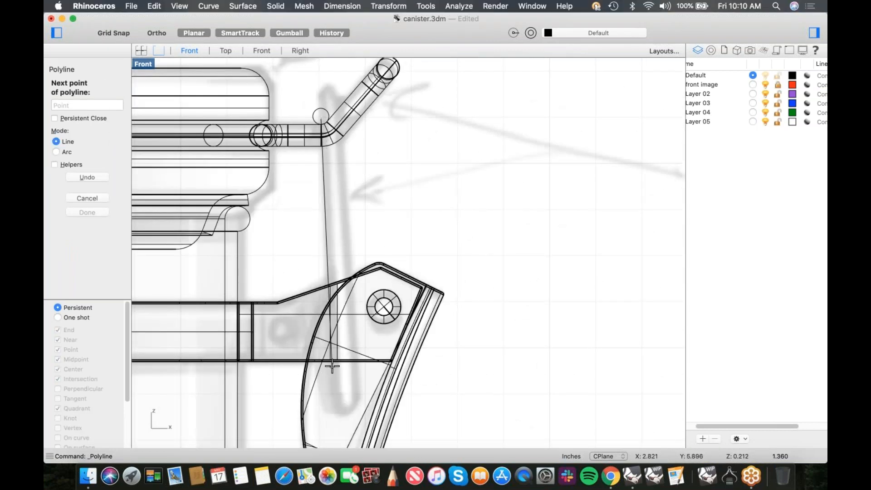
left_click(346, 396)
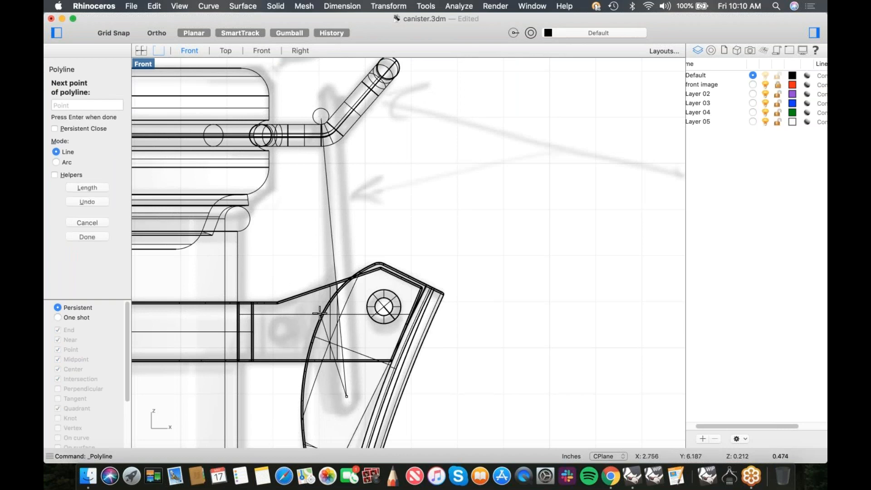
key("Return")
Copy the small circle onto the lower end of the link line
left_click(324, 114)
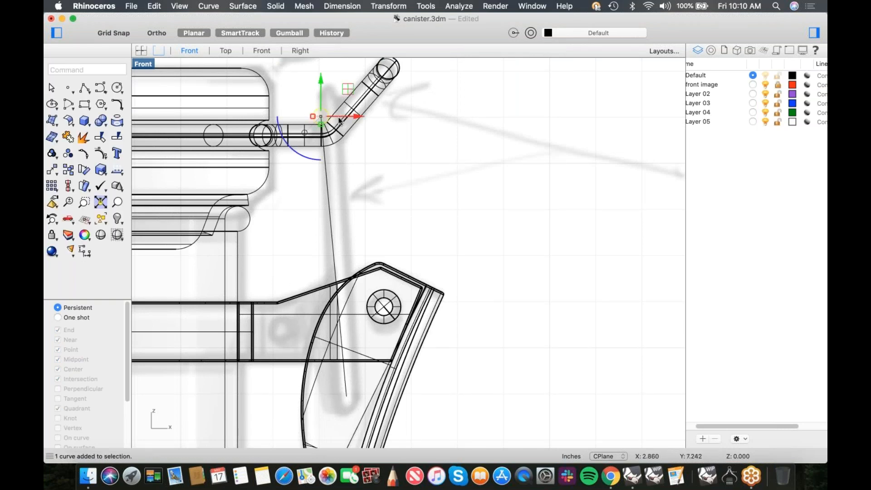
left_click_drag(320, 116, 347, 394)
left_click(478, 349)
right_click_drag(372, 377, 388, 360)
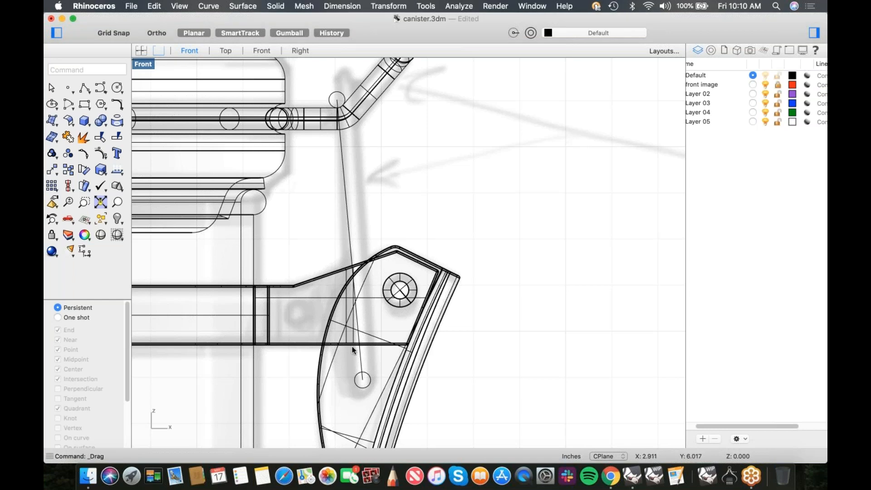
Move the link line outward in the top view until it lies just outside the lid wire and lever
left_click(344, 195)
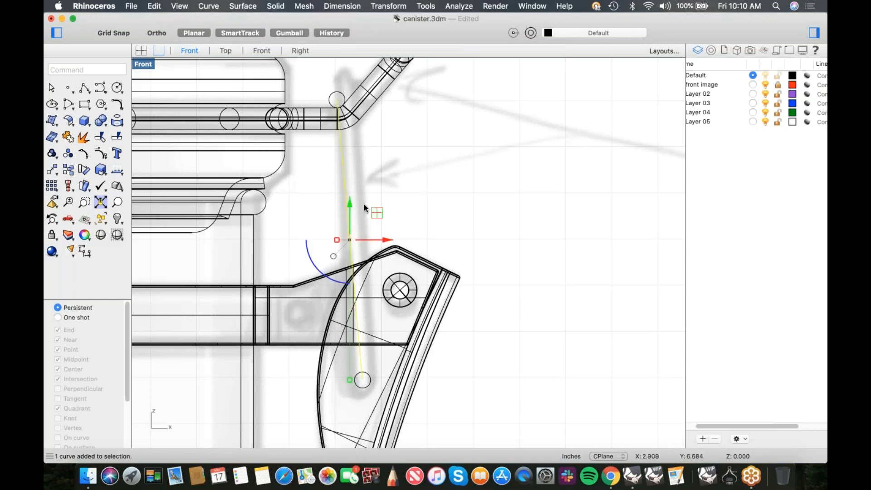
key("ctrl+super+t")
right_click_drag(351, 440, 410, 192)
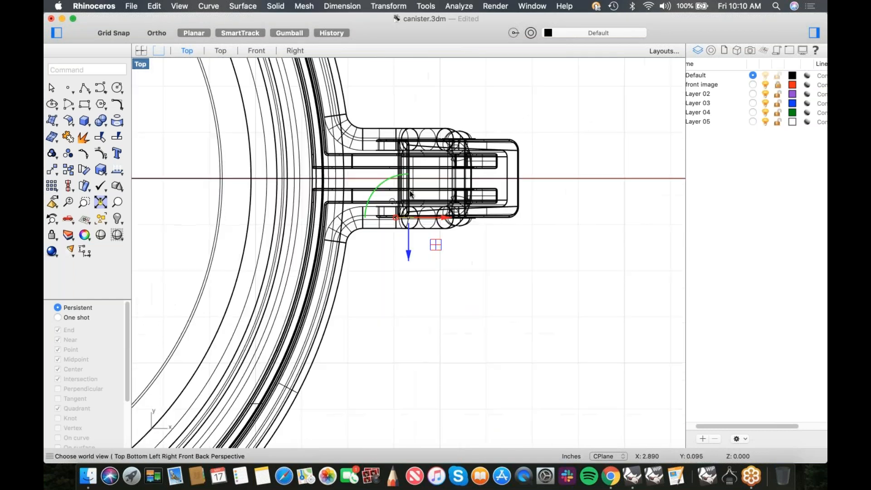
scroll(424, 233, "up", 8)
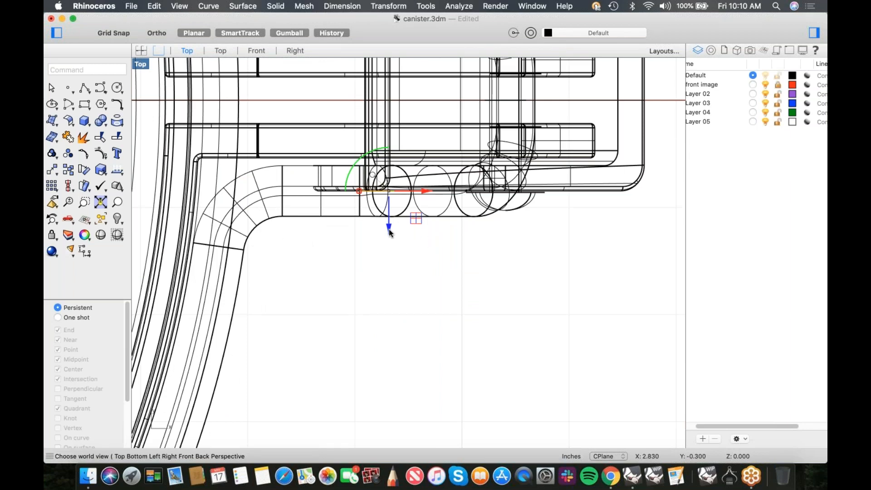
mouse_move(389, 233)
left_mouse_down()
mouse_move(391, 248)
mouse_move(401, 225)
mouse_move(398, 240)
left_mouse_up()
scroll(432, 249, "down", 6)
right_click_drag(444, 243, 433, 271)
Mirror a copy of the link line across the horizontal axis through the origin
type("mirror")
key("Return")
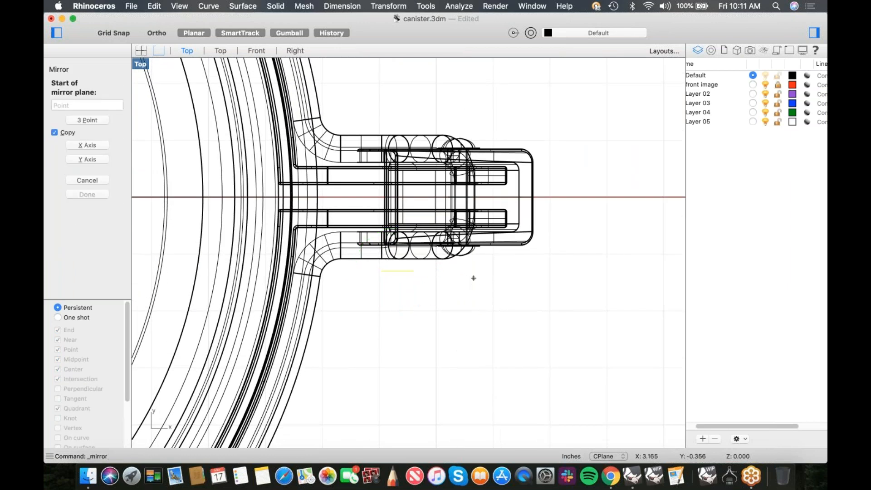
type("0")
key("Return")
left_click(501, 173, "shift")
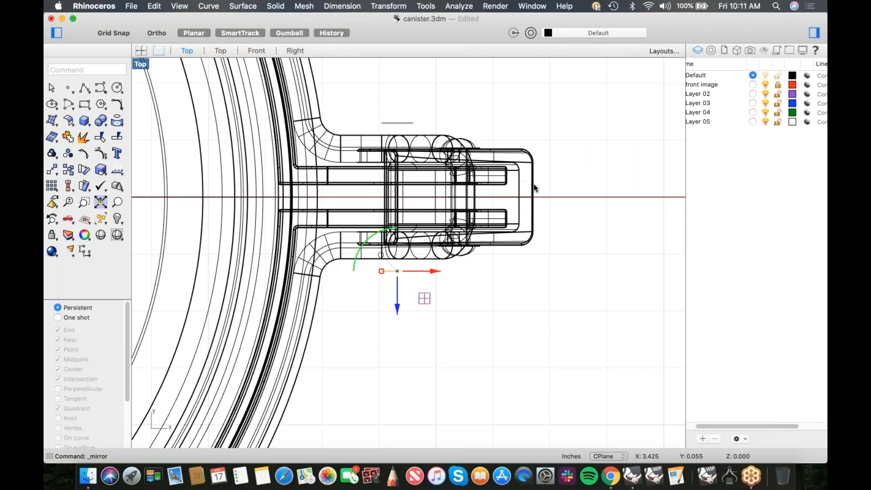
Draw a straight polyline joining the upper ends of the two link lines
right_click_drag(545, 231, 515, 250)
type("p")
key("Return")
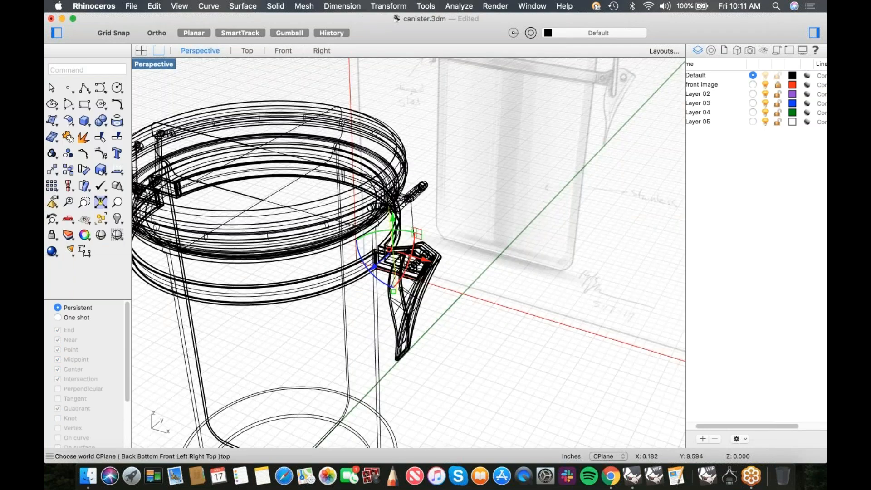
scroll(420, 222, "up", 8)
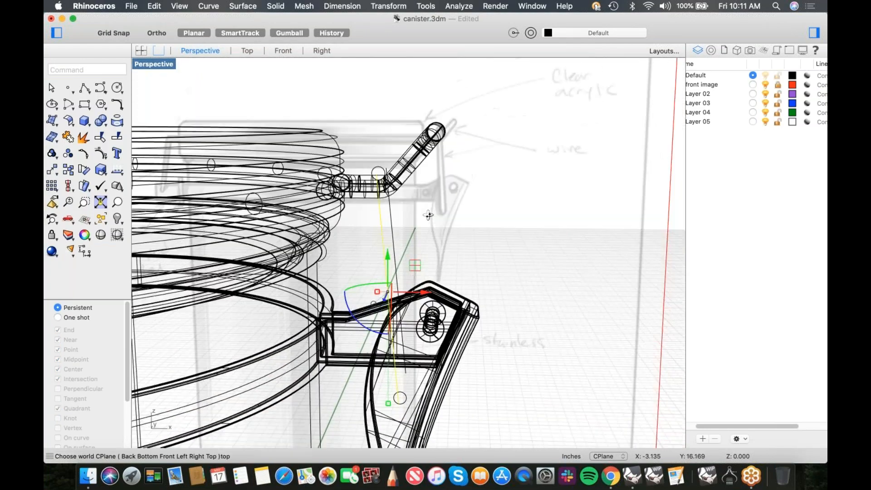
scroll(421, 221, "up", 5)
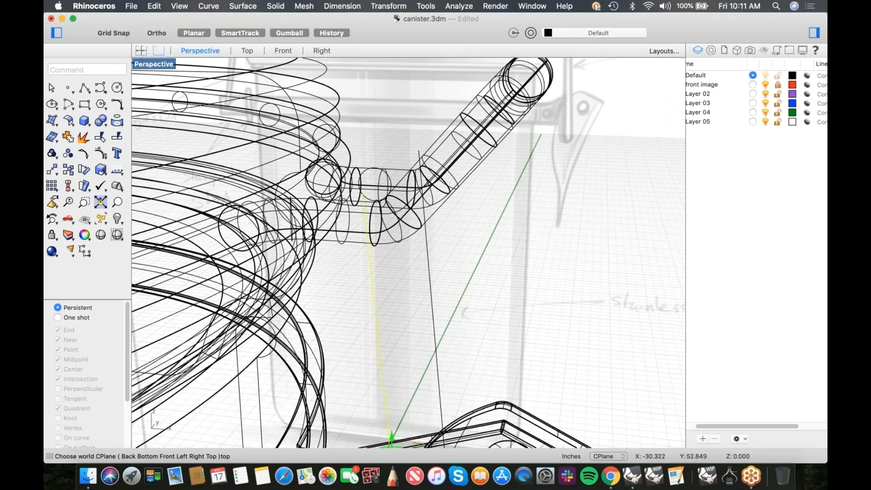
left_click(85, 90)
scroll(365, 189, "up", 2)
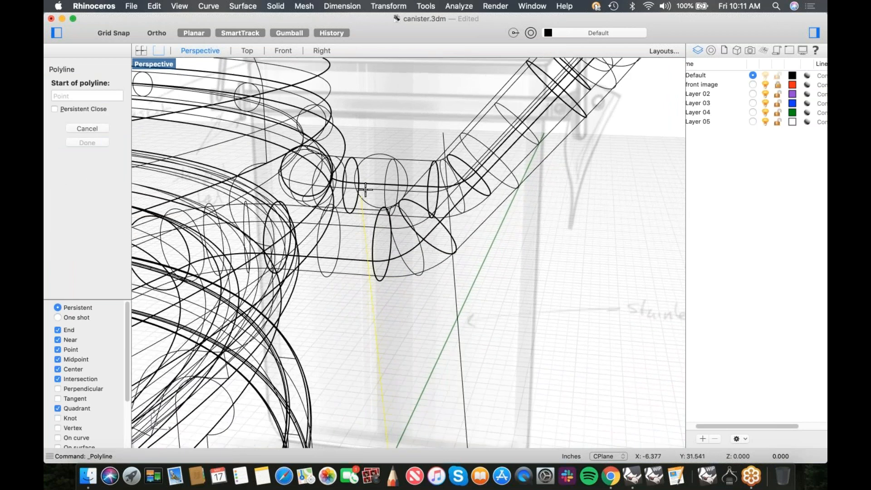
left_click(362, 195)
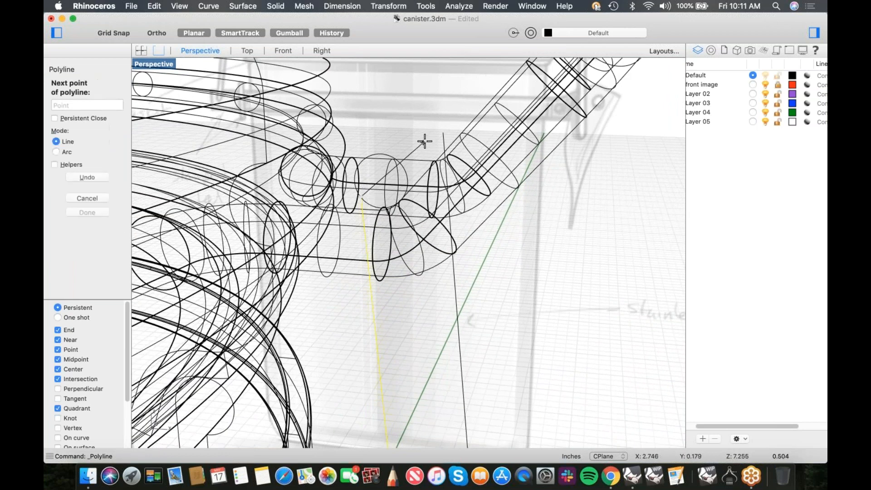
left_click(443, 134)
key("Return")
Draw a short straight polyline inward from the link line's lower end, passing through the lower small circle
scroll(429, 159, "down", 6)
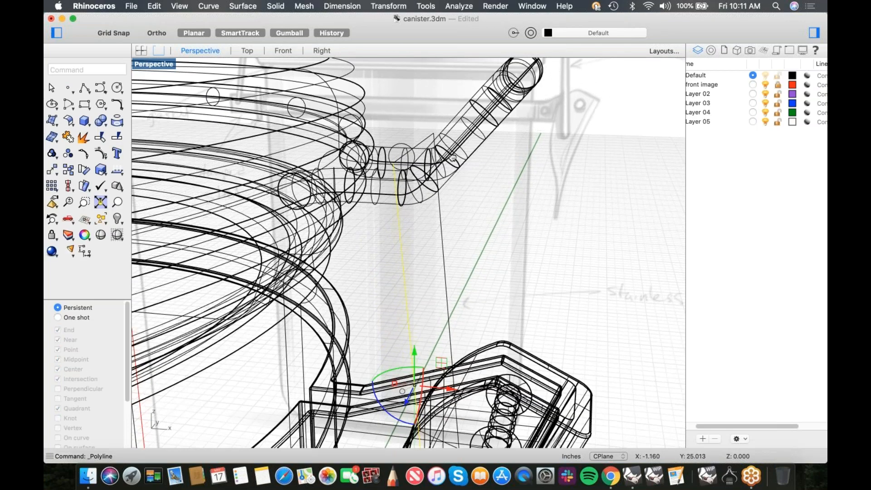
scroll(435, 336, "up", 8)
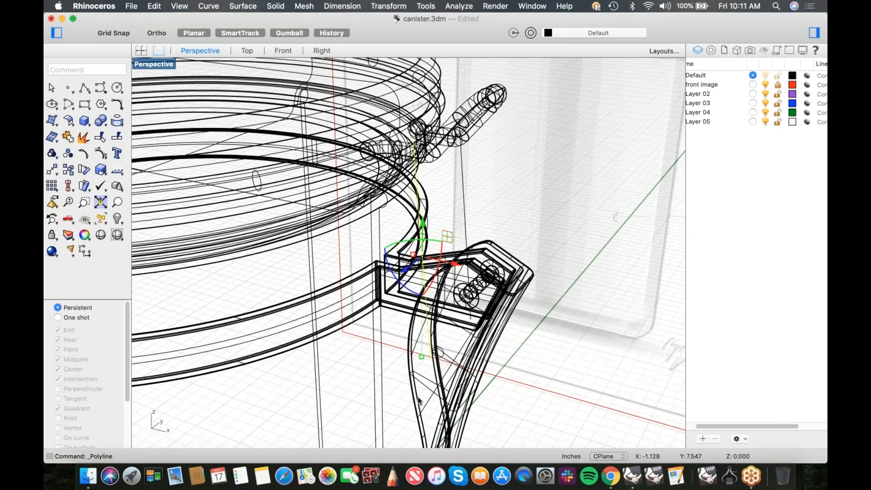
right_click(435, 336)
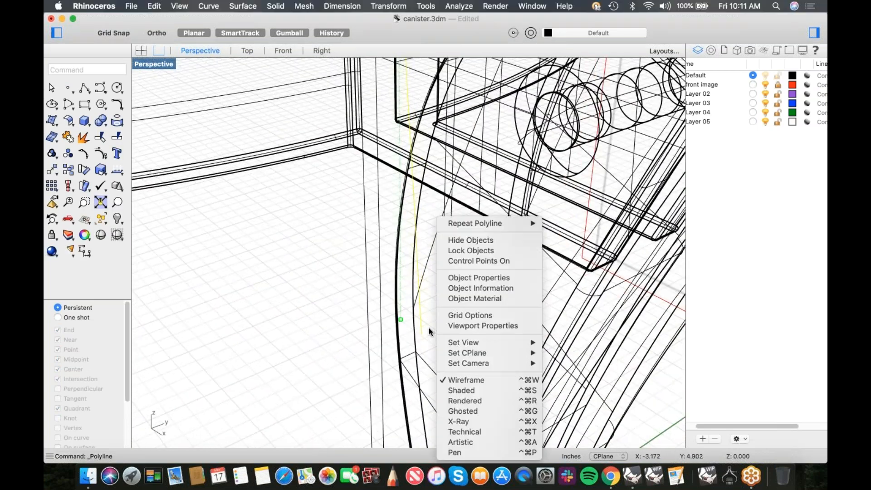
left_click(472, 226)
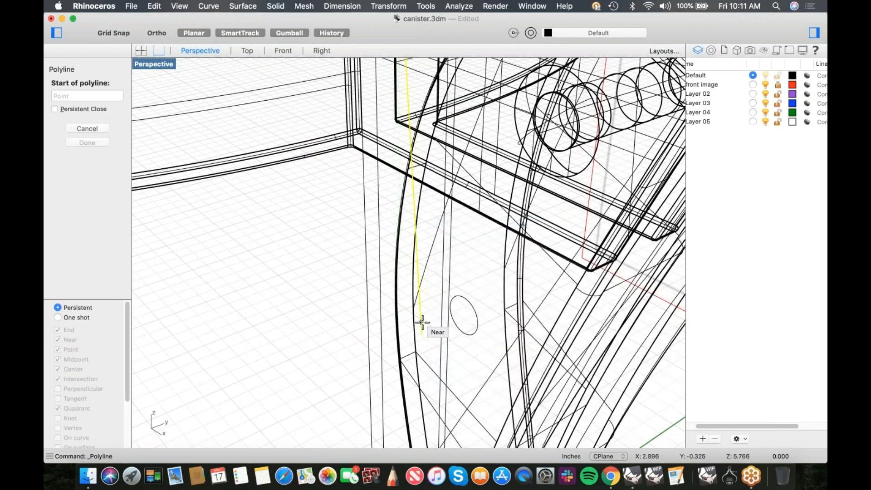
left_click(422, 334)
key("shift")
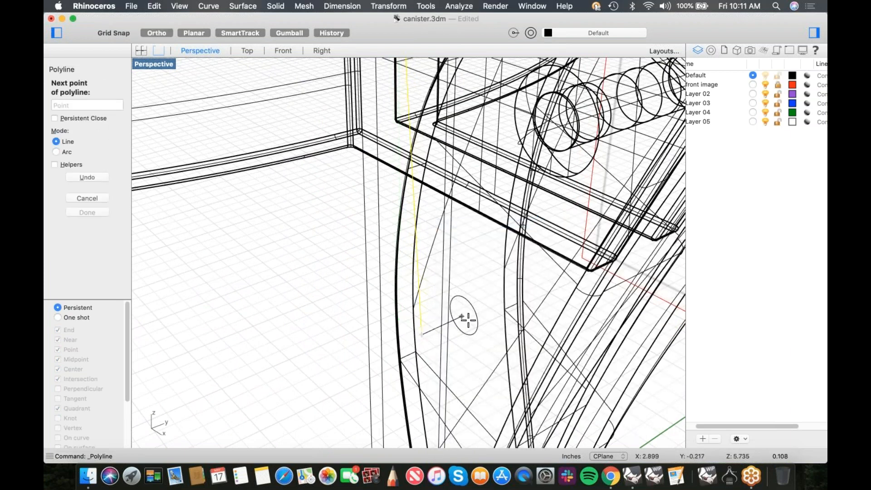
left_click(492, 304, "shift")
key("Return")
Mirror a copy of the short lower line across the X axis through the origin, onto the opposite link line
scroll(458, 323, "down", 6)
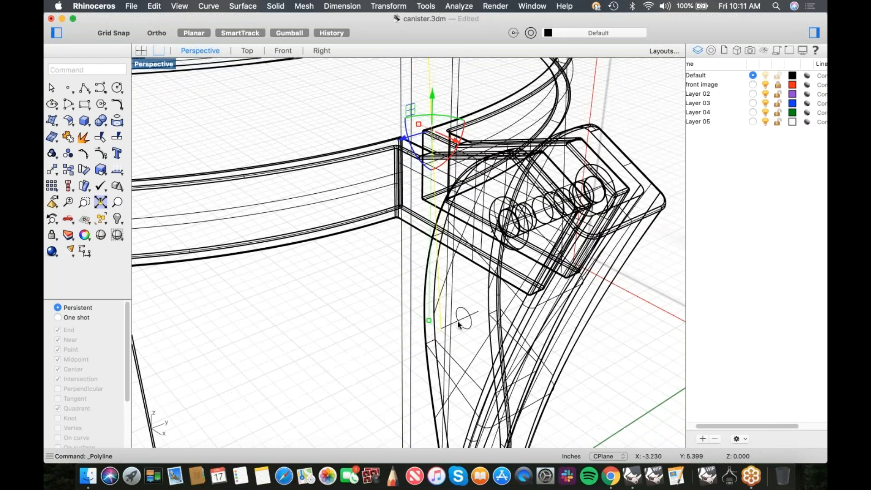
left_click(463, 319, "shift")
right_click_drag(473, 262, 453, 191)
left_click(336, 406)
left_click(447, 372)
type("mi")
key("Return")
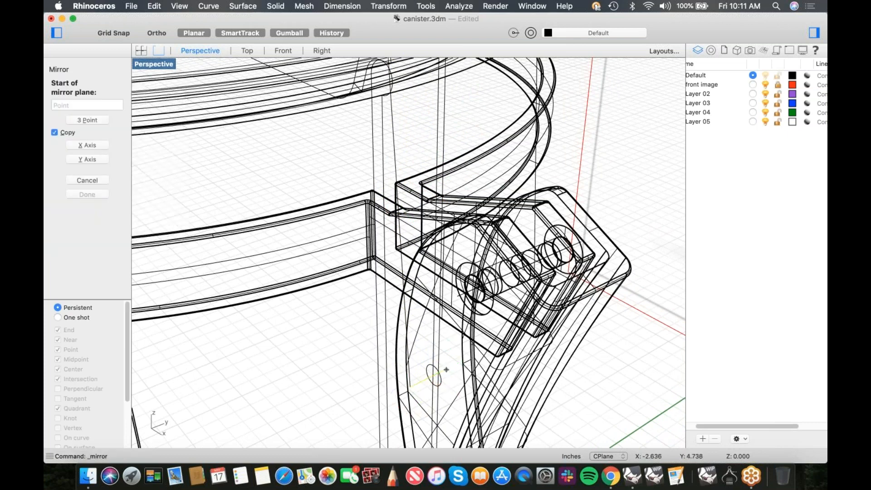
left_click(446, 370)
scroll(446, 368, "down", 5)
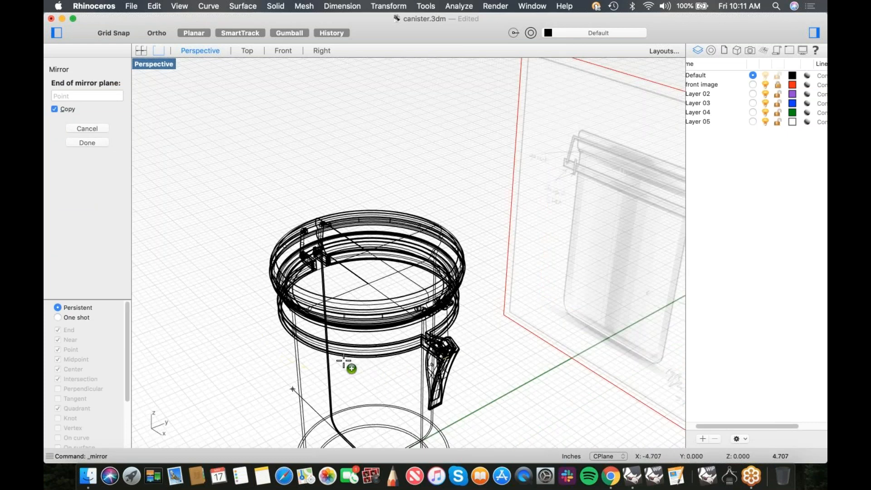
left_click(338, 358, "shift")
left_click(478, 365)
Hide everything in the model except the wire link's lines and small circles
type("selcrv")
key("Return")
type("h")
key("Return")
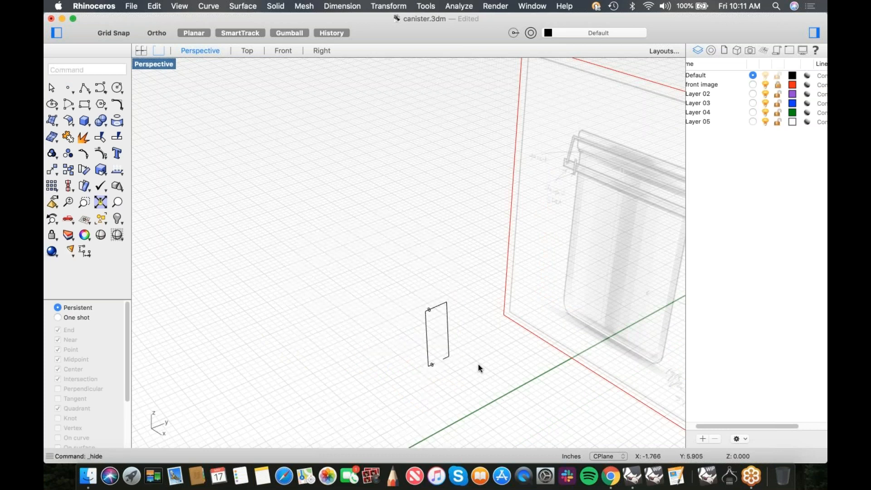
scroll(446, 369, "up", 5)
right_click_drag(441, 336, 395, 287, "shift")
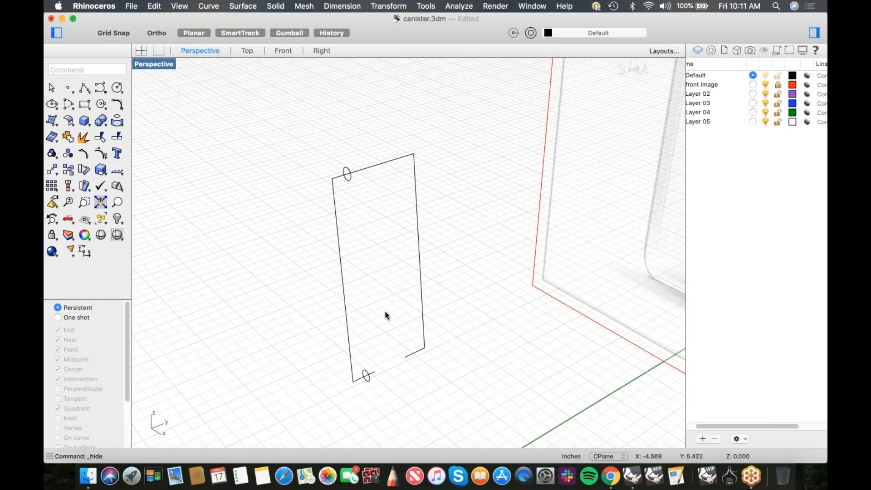
Fillet both upper corners of the link outline with a 0.1 inch radius
left_click(118, 104)
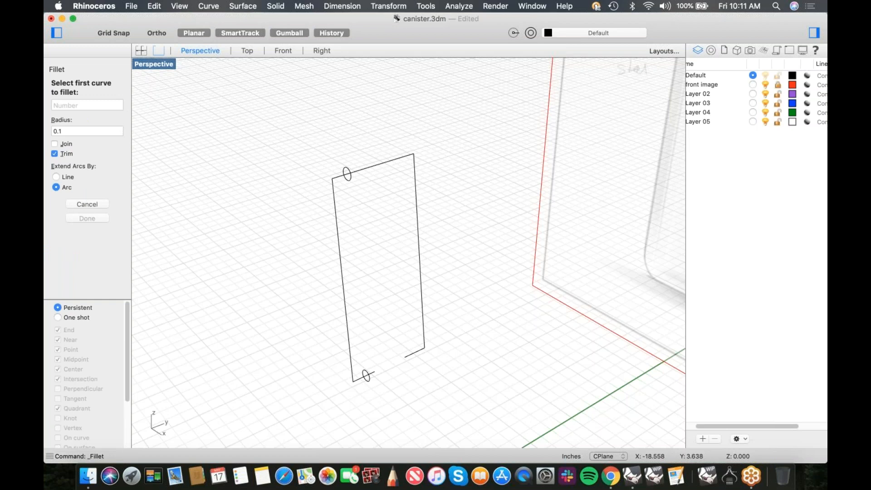
left_click(334, 183)
left_click(344, 175)
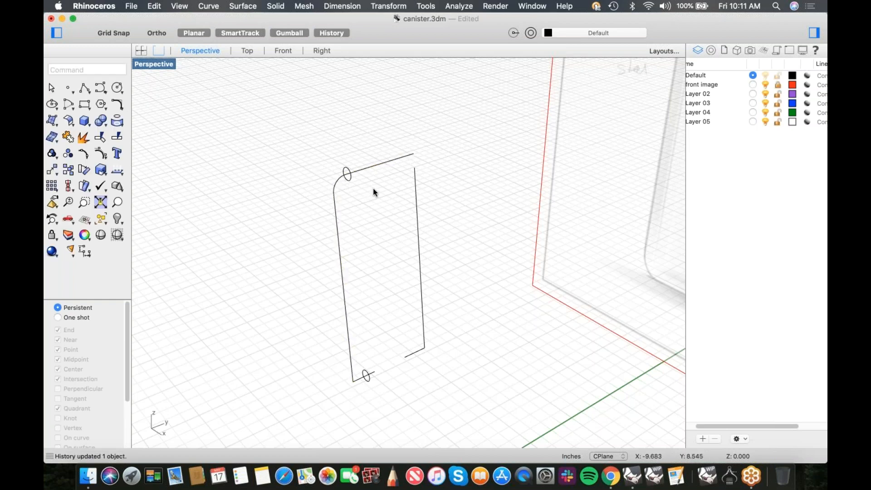
right_click(384, 187)
left_click(424, 191)
left_click(411, 154)
left_click(415, 178)
Fillet both lower corners of the link outline with the same 0.1 inch radius
right_click(396, 208)
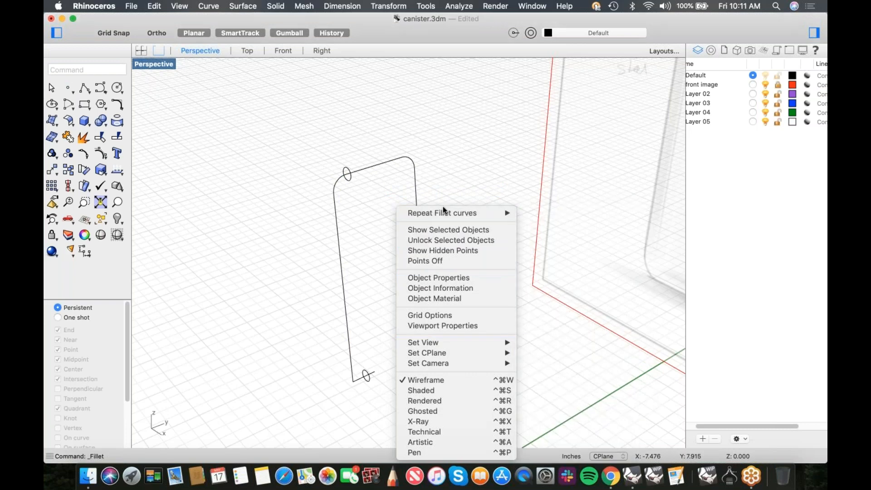
left_click(445, 213)
left_click(423, 330)
left_click(418, 349)
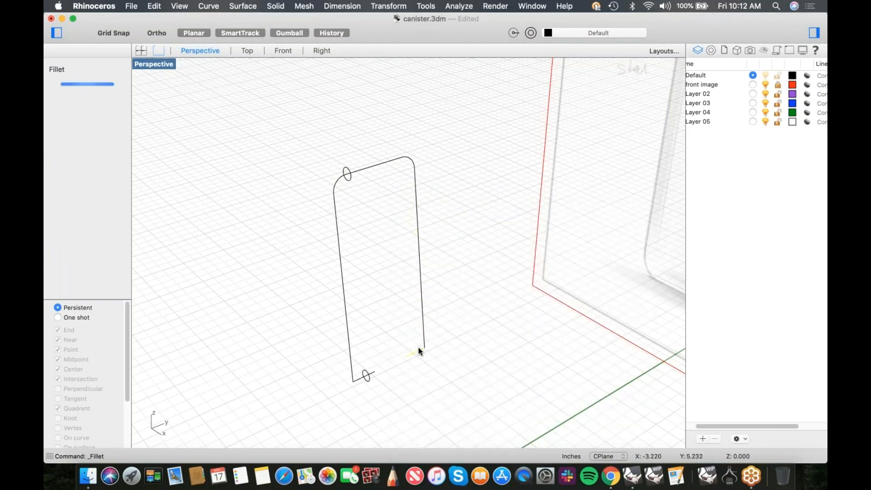
right_click(456, 333)
left_click(508, 211)
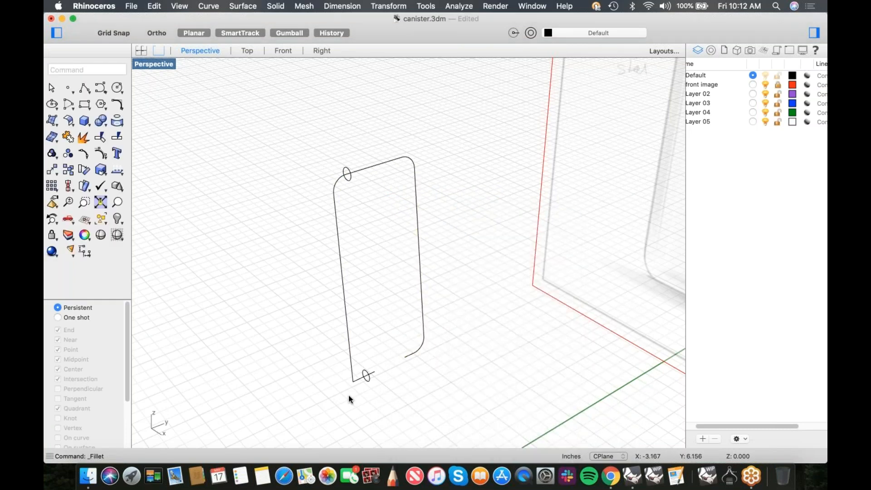
left_click(355, 371)
left_click(361, 377)
Move the lower small circle along the Y direction onto the open end of the short lower line
scroll(367, 379, "up", 5)
scroll(375, 360, "down", 3)
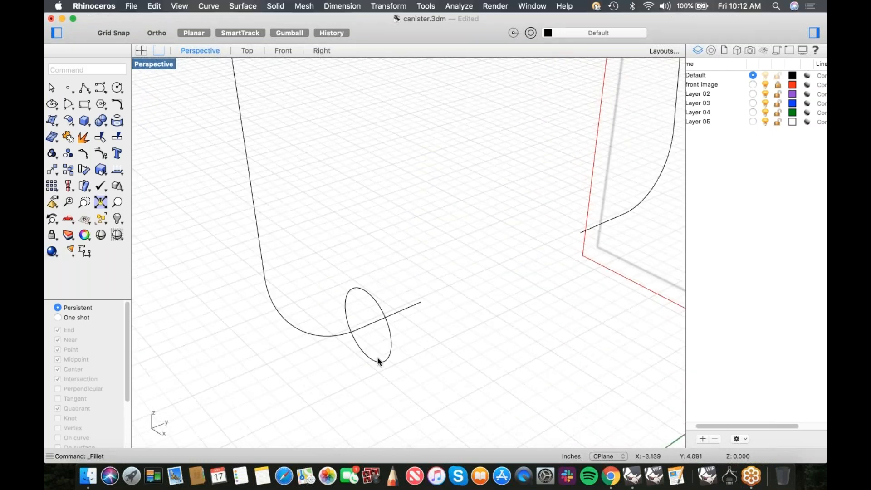
left_click(377, 356)
scroll(378, 357, "up", 3)
scroll(379, 357, "down", 2)
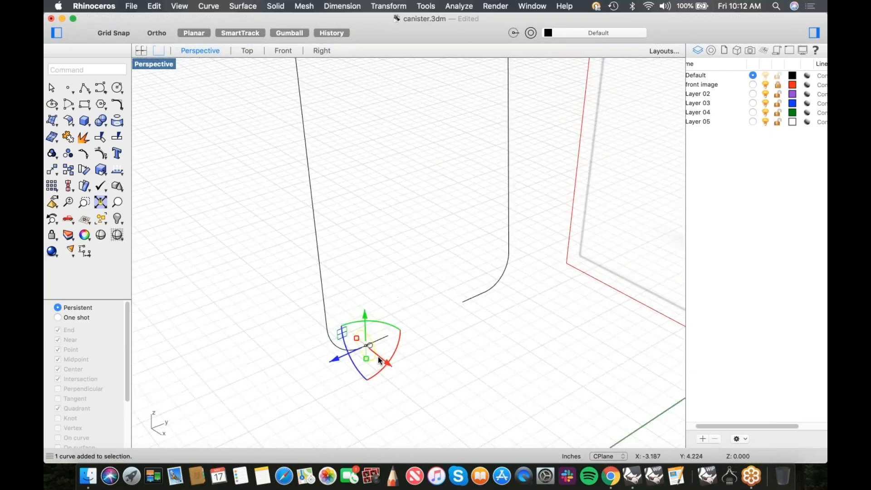
left_click_drag(336, 361, 388, 336)
left_click(436, 352)
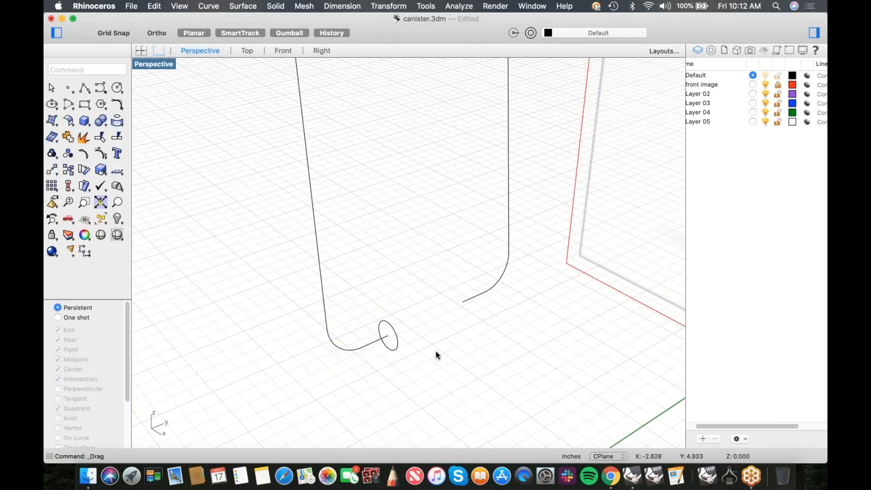
left_click(105, 127)
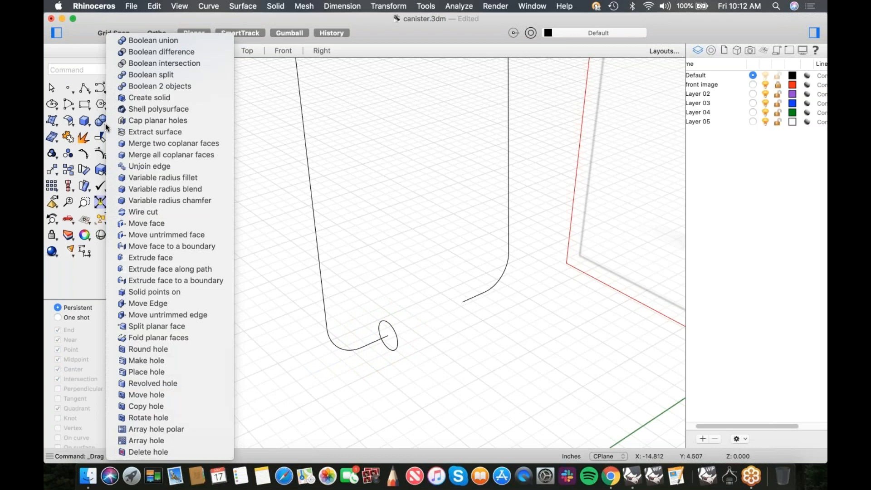
left_click(83, 120)
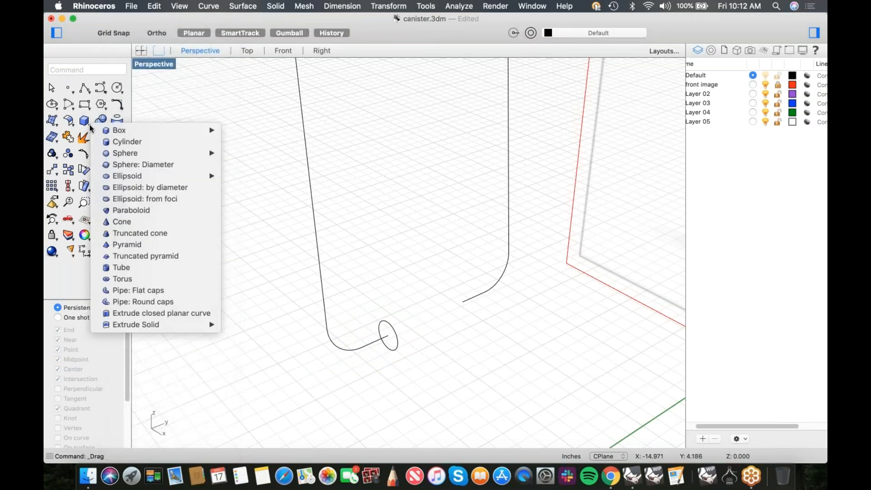
left_click(142, 302)
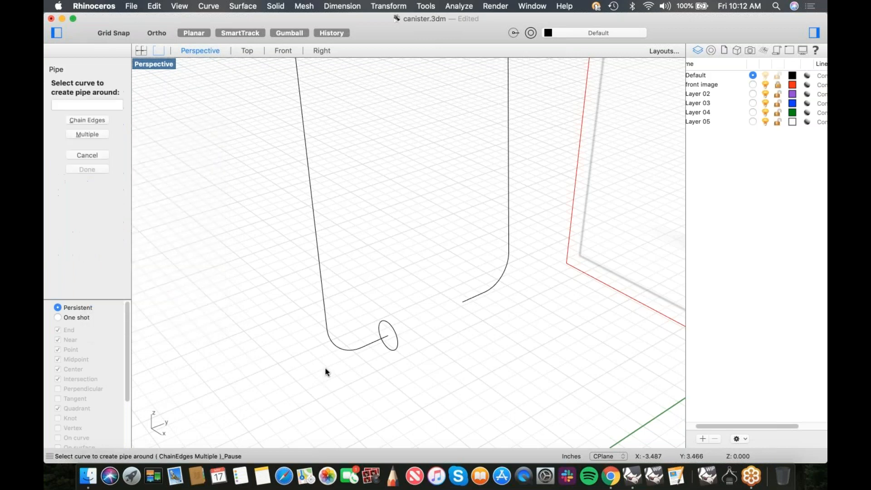
left_click(365, 346)
scroll(375, 344, "up", 1)
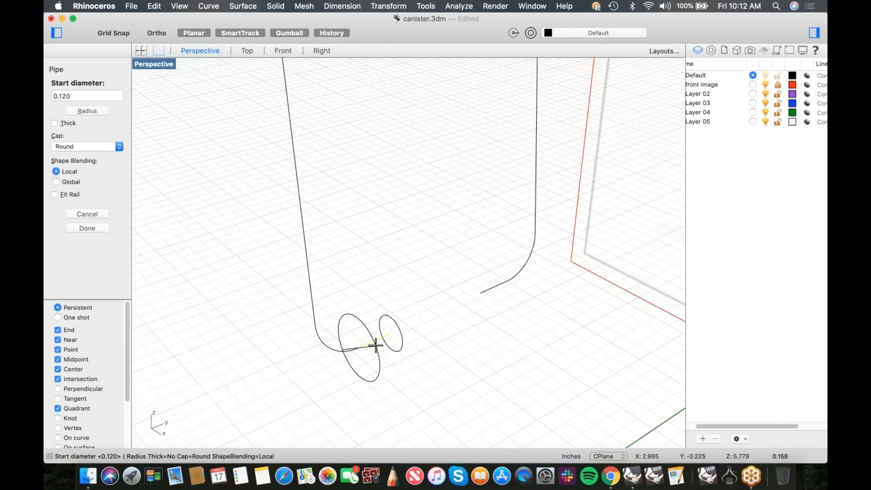
key("Escape")
Join all the link's lines and fillet arcs into one continuous open curve
left_click(374, 343)
left_click(322, 343, "shift")
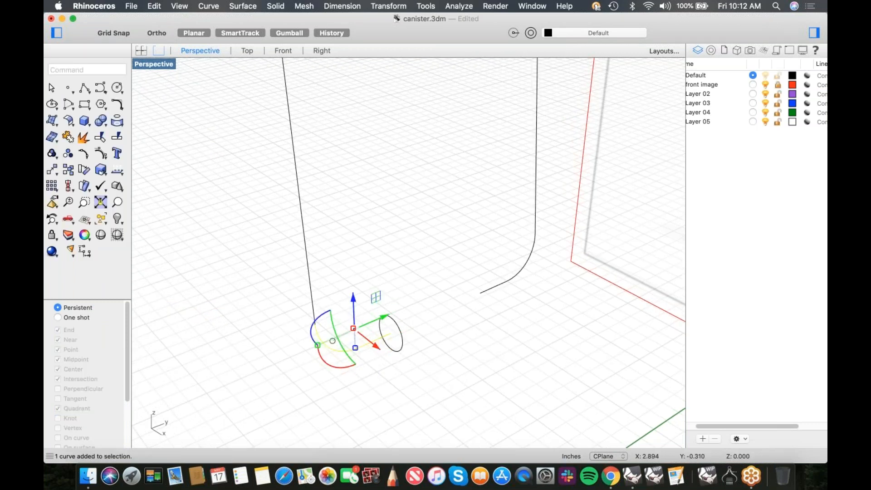
key("super+a")
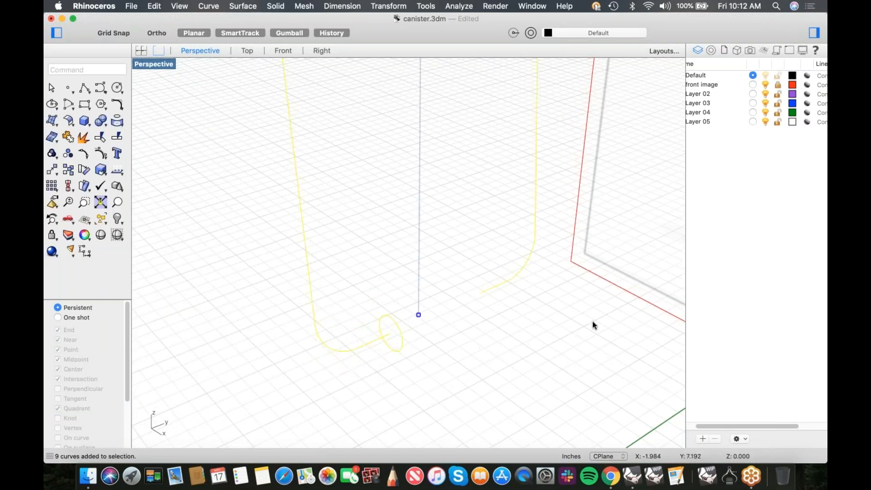
key("super+j")
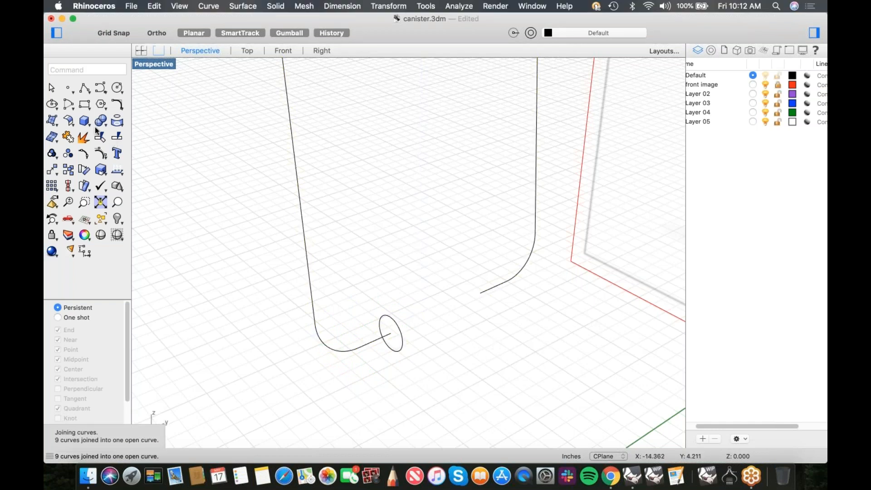
Create a round-capped pipe along the joined link curve, with start and end diameters of 0.087 inch matching the small circle
left_click(100, 122)
left_click(146, 301)
left_click(391, 338)
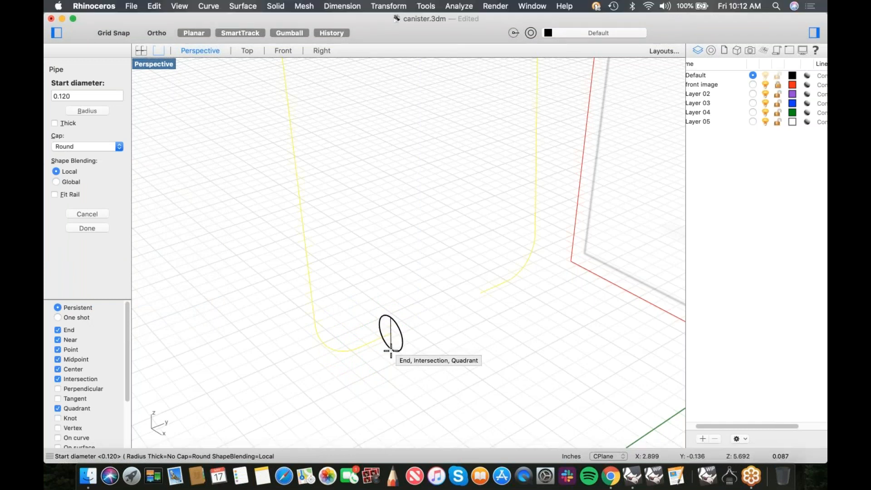
left_click(391, 334)
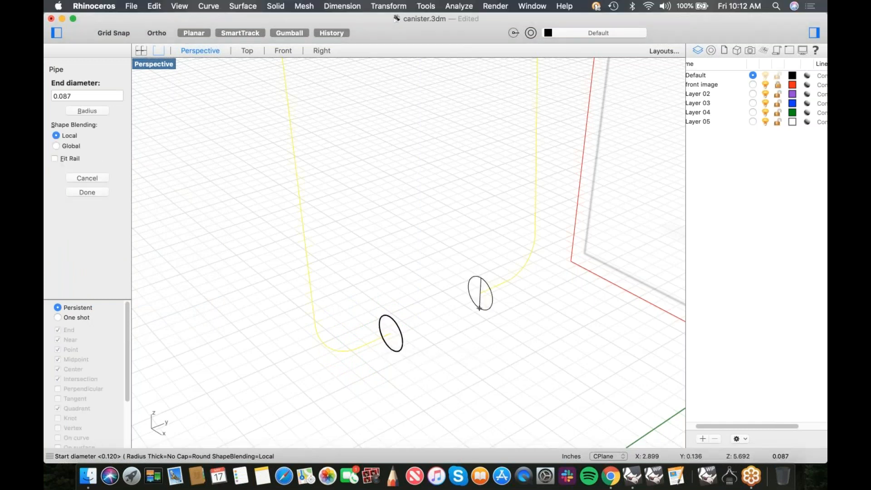
left_click(480, 308)
key("Return")
Examine the link pipe's bends and ends in perspective, and compare its alignment with the reference sketch in the front view
scroll(406, 276, "down", 7)
right_click_drag(407, 275, 398, 337, "shift")
scroll(392, 281, "down", 2)
right_click_drag(390, 225, 399, 252, "shift")
right_click_drag(399, 179, 373, 165)
scroll(375, 166, "up", 7)
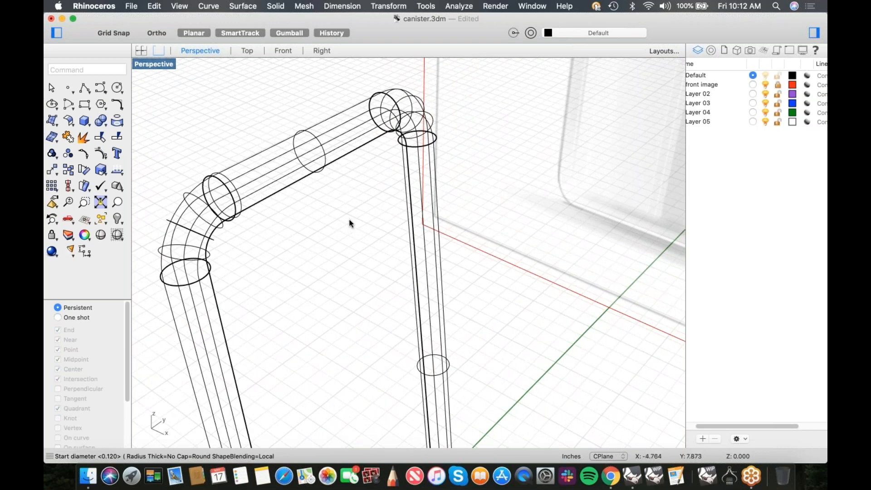
left_click(231, 183)
key("ctrl+F2")
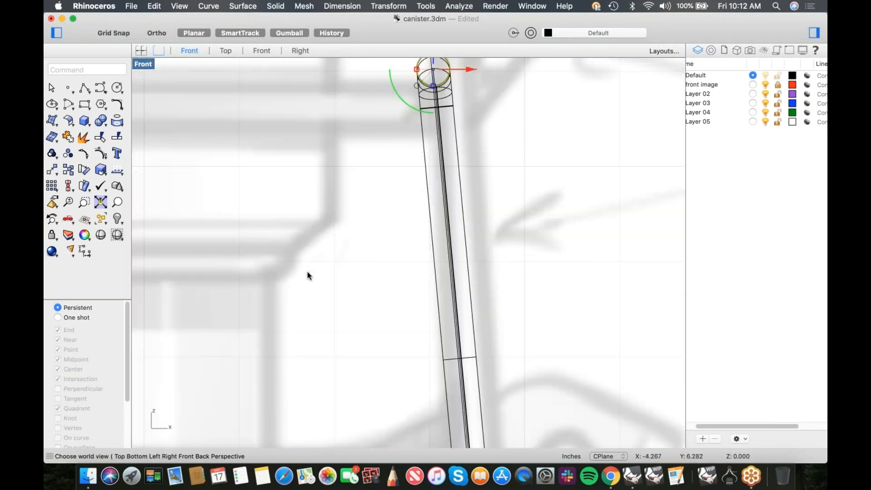
right_click_drag(453, 97, 445, 164)
scroll(443, 162, "up", 8)
scroll(411, 181, "down", 10)
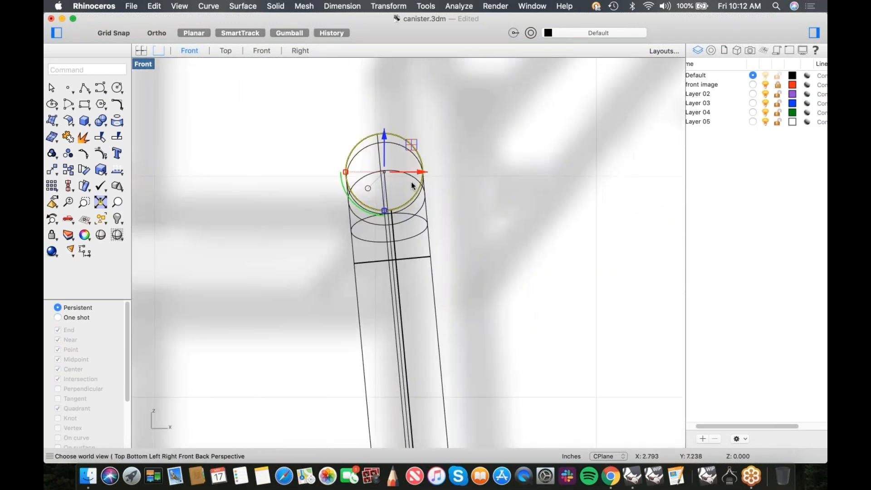
right_click_drag(315, 232, 323, 177)
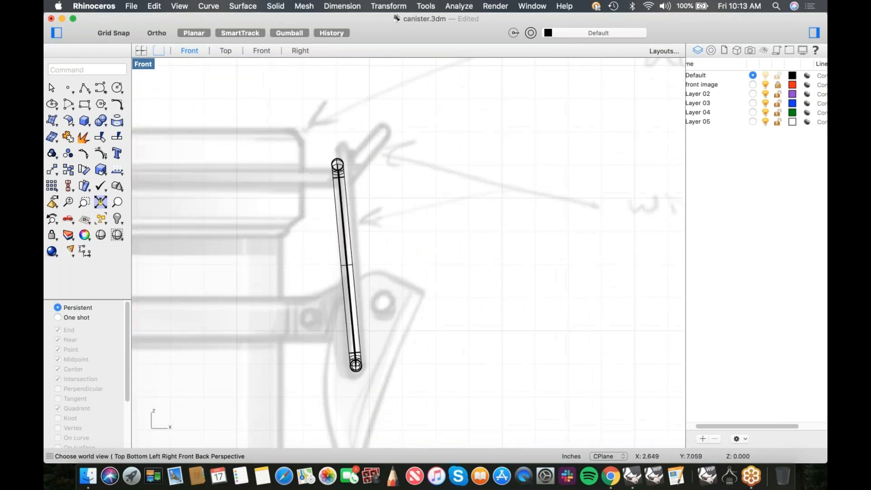
Show all the hidden canister parts and set the perspective view to shaded around the clamp
key("ctrl+alt+h")
right_click_drag(316, 230, 332, 194)
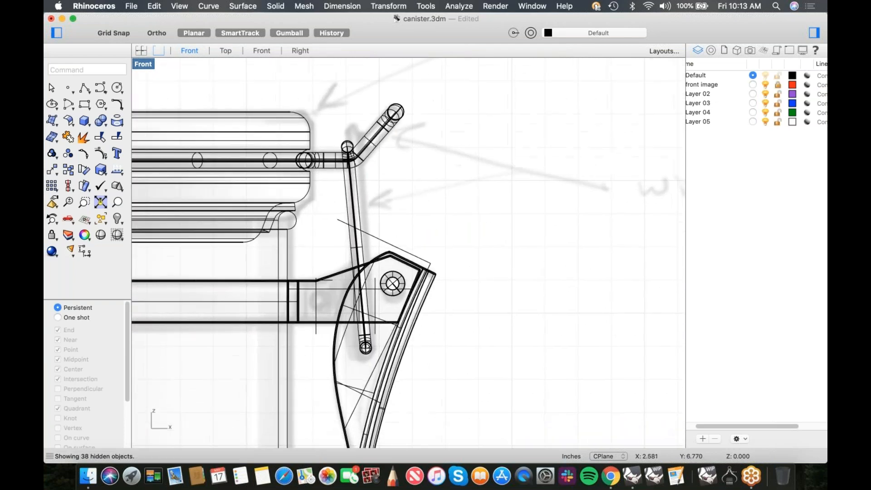
key("ctrl+F4")
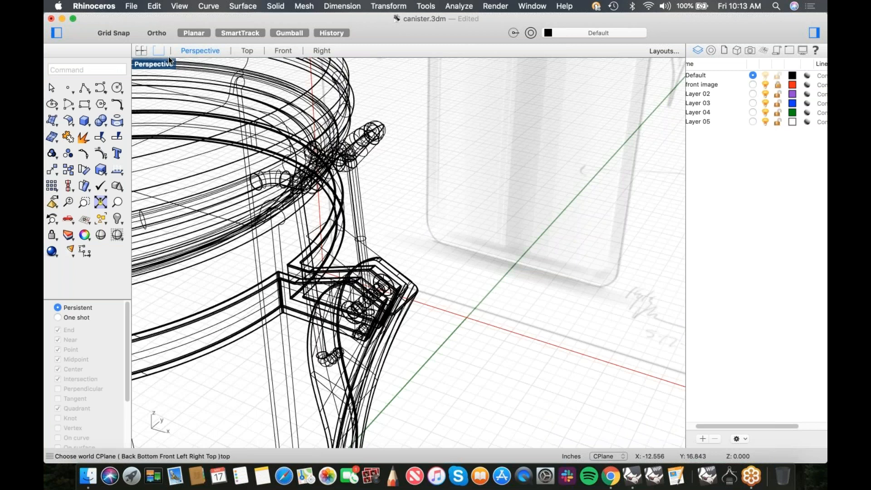
middle_click(482, 130)
left_click(502, 146)
scroll(446, 190, "down", 5)
scroll(422, 206, "up", 9)
right_click_drag(428, 208, 470, 182)
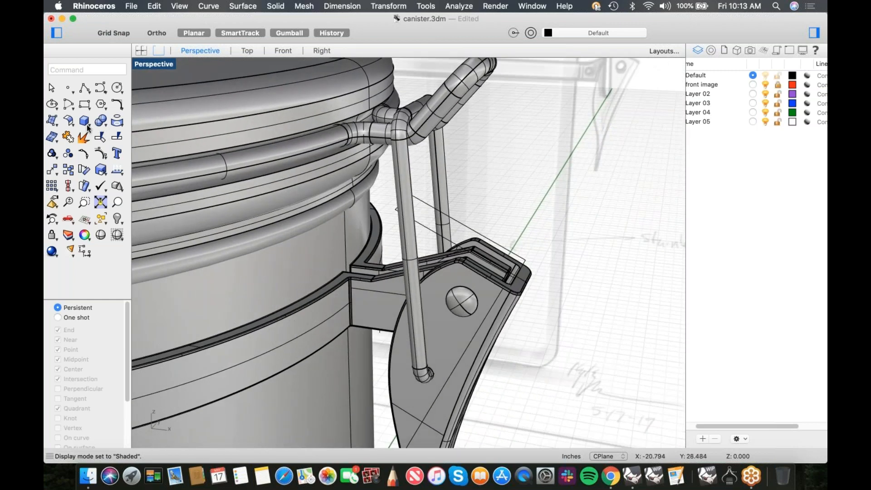
Subtract the wire link from the clamp lever with a Boolean difference that keeps the link
left_click(106, 129)
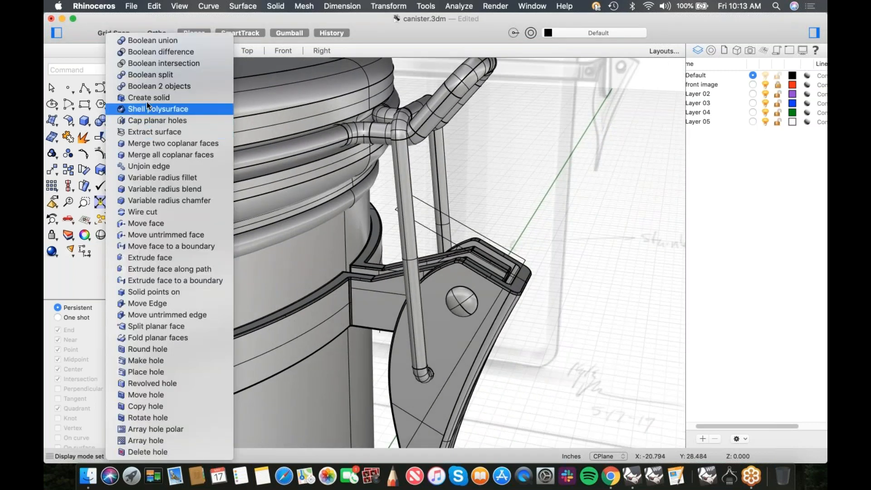
left_click(170, 53)
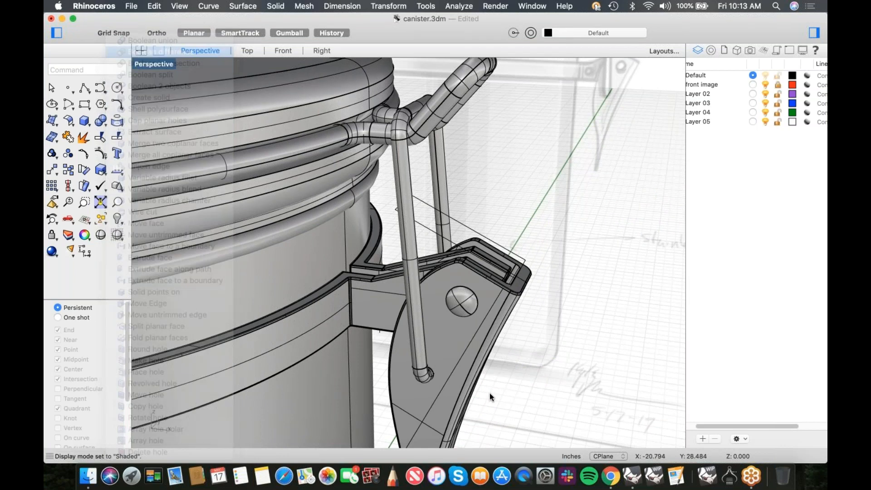
left_click(419, 366)
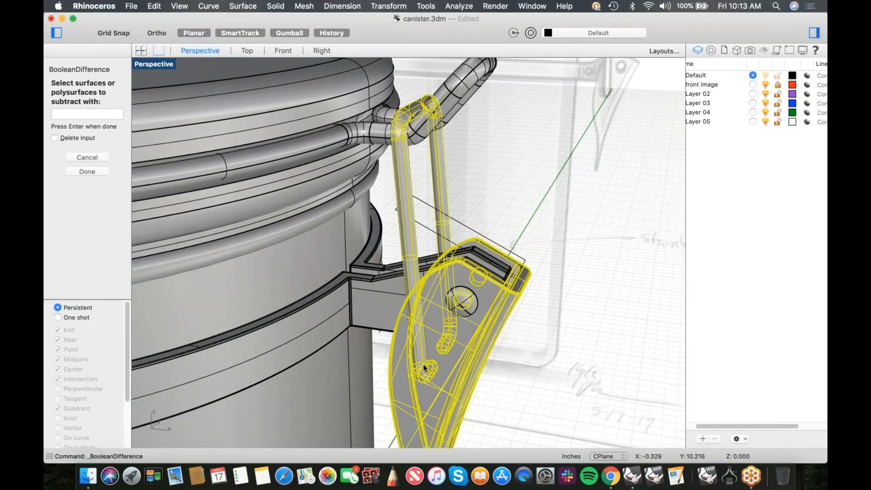
key("Return")
scroll(501, 355, "down", 4)
scroll(502, 358, "up", 5)
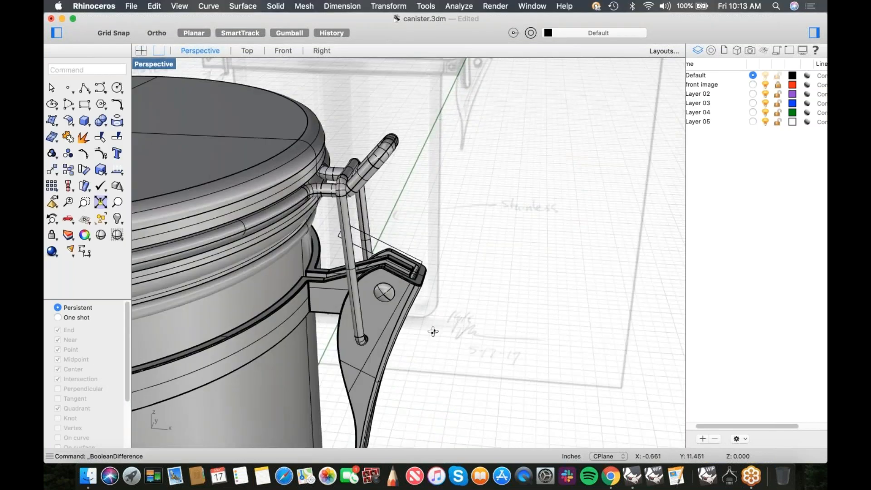
scroll(394, 330, "up", 2)
mouse_move(395, 331)
right_mouse_down()
mouse_move(389, 346)
mouse_move(359, 347)
right_mouse_up()
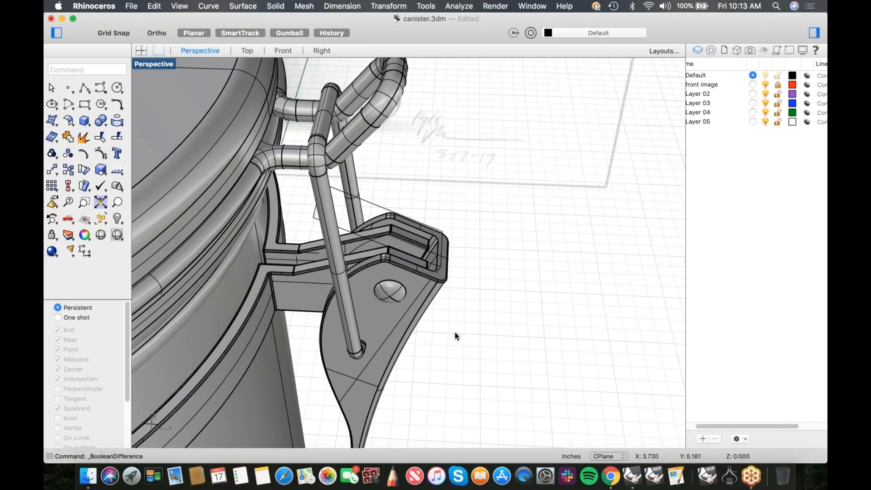
Try rotating the wire link and clamp lever together about the pin's centre in the front view, using wireframe display
key("ctrl+super+f")
mouse_move(444, 328)
right_mouse_down()
mouse_move(446, 315)
mouse_move(436, 325)
right_mouse_up()
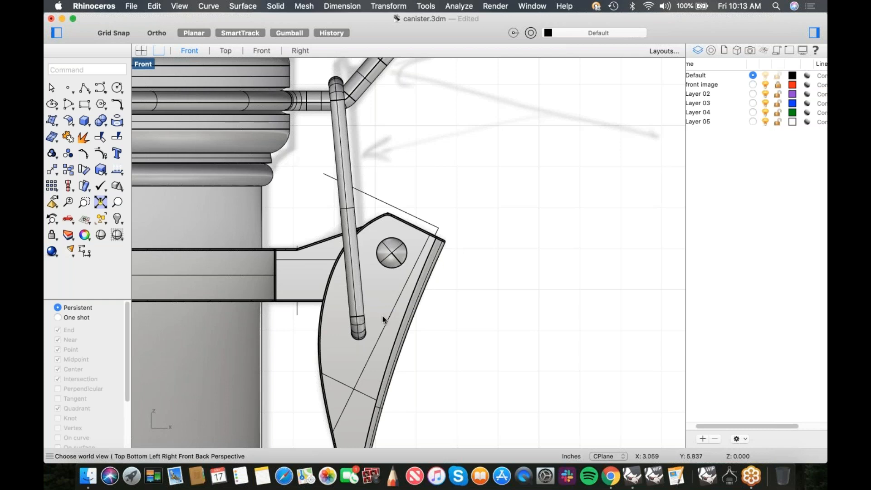
left_click(360, 318)
left_click(387, 313, "shift")
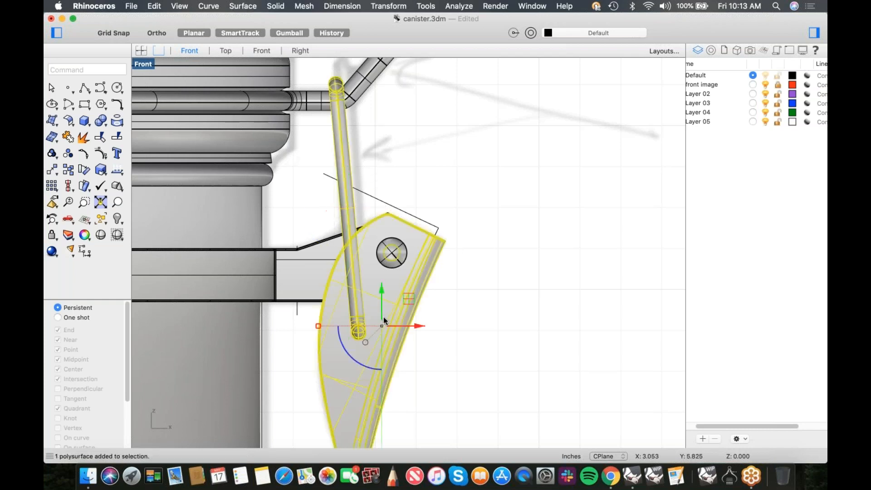
type("rot")
key("Return")
scroll(406, 270, "up", 3)
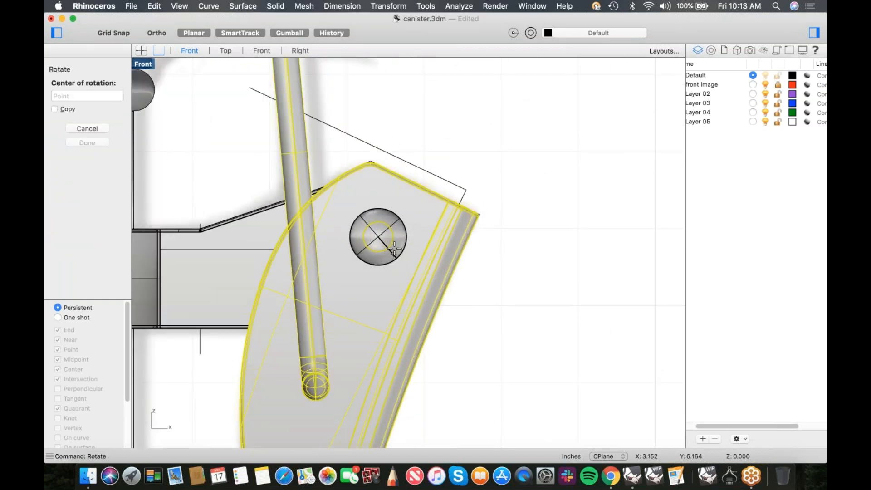
left_click(378, 236)
scroll(381, 236, "down", 3)
scroll(381, 236, "down", 6)
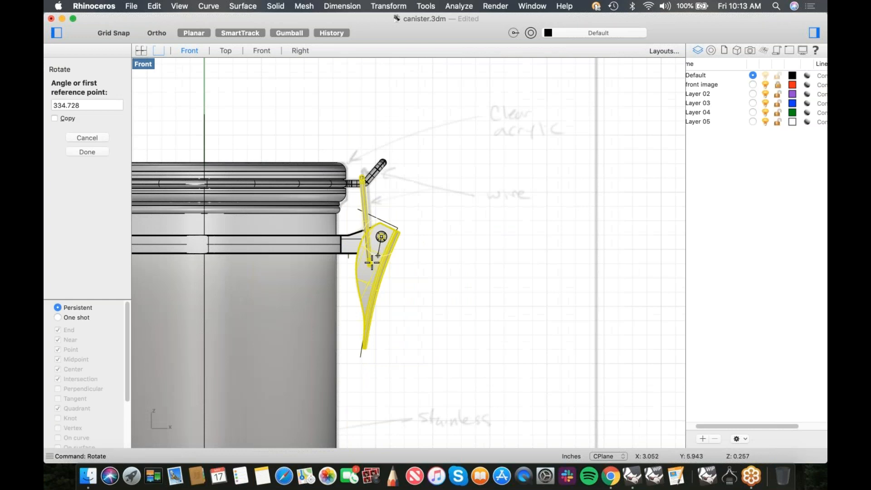
scroll(370, 269, "up", 8)
middle_click(369, 269)
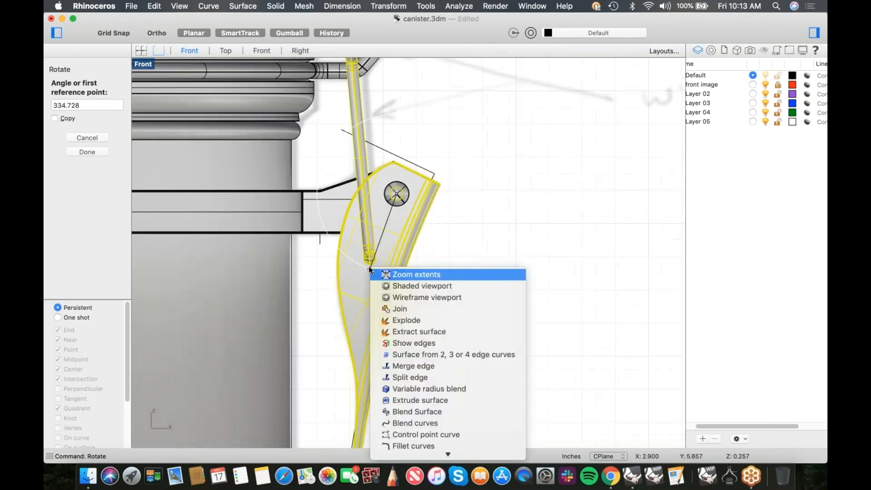
left_click(399, 297)
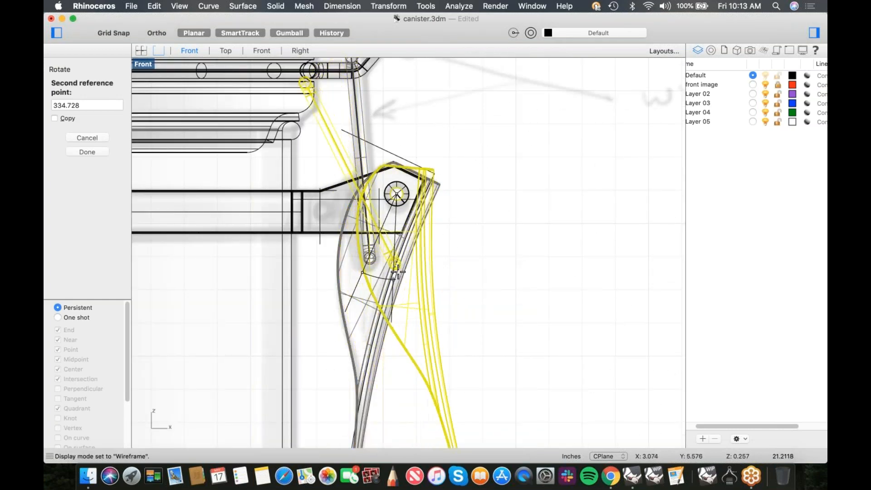
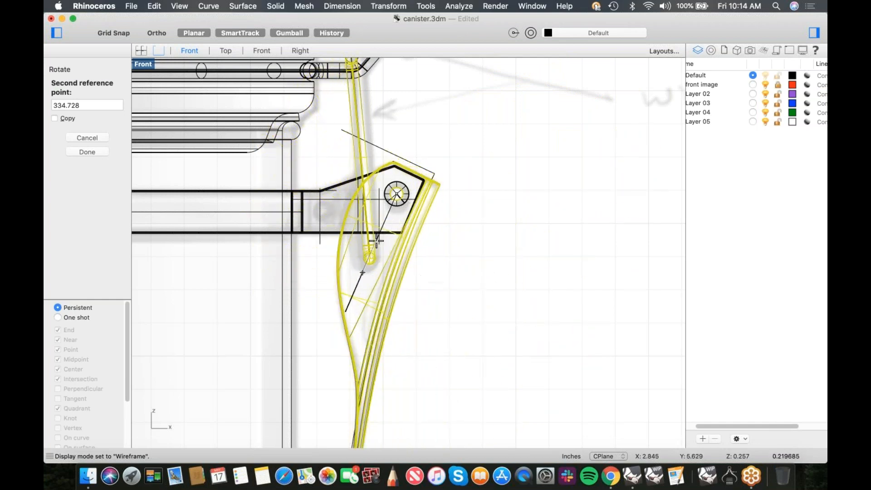
left_click(377, 240)
left_click(453, 268)
scroll(424, 249, "down", 3)
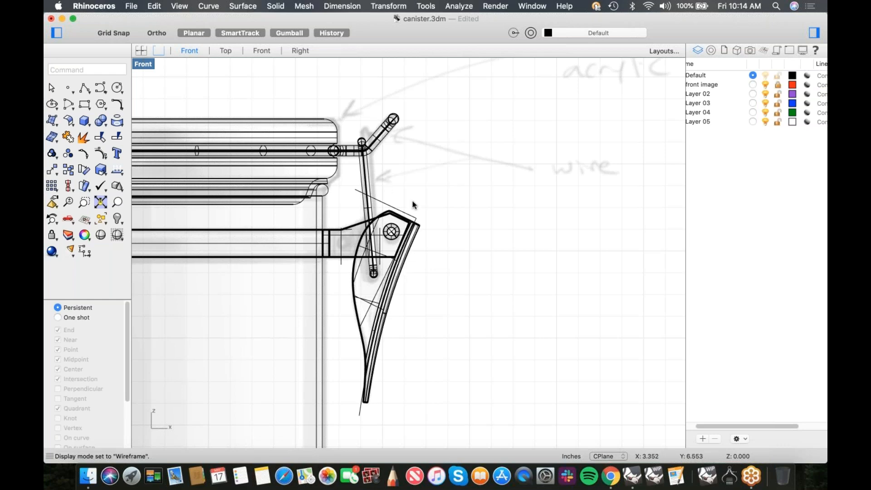
Select all the curves in the canister model in perspective and rename Layer 02 as curves
scroll(412, 202, "down", 4)
type("4")
key("Return")
scroll(449, 235, "down", 5)
right_click_drag(449, 235, 454, 168, "shift")
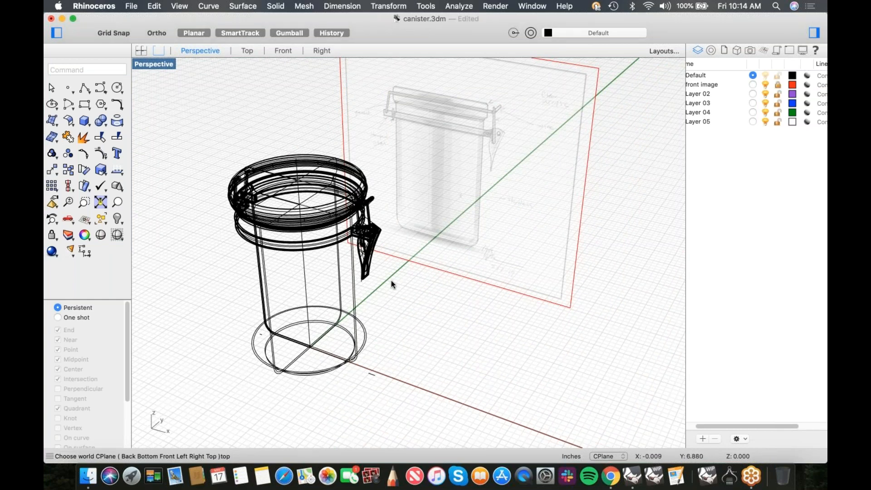
right_click_drag(388, 311, 407, 313)
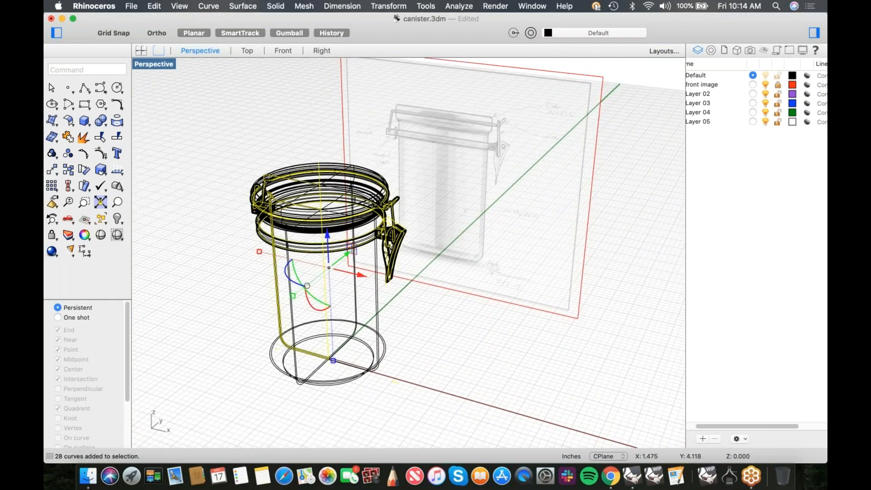
left_click(697, 94)
double_click(696, 93)
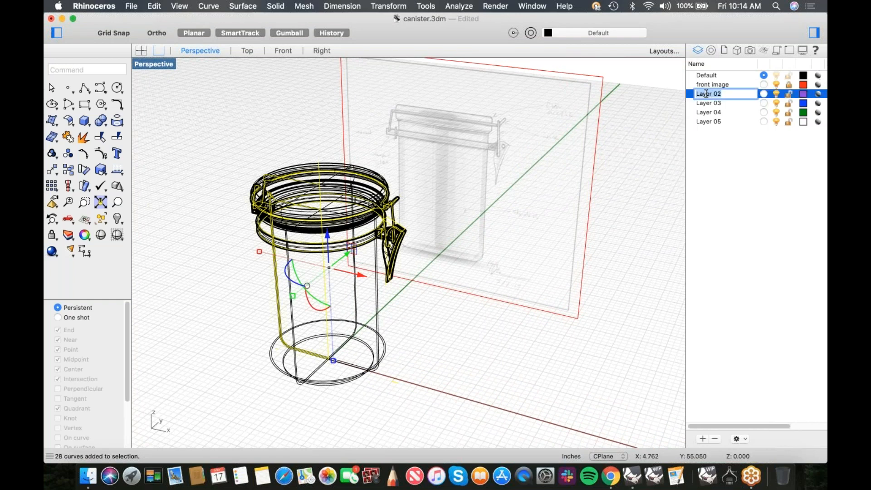
type("cur")
key("Return")
Move the selected curves to the curves layer and hide that layer
right_click(705, 93)
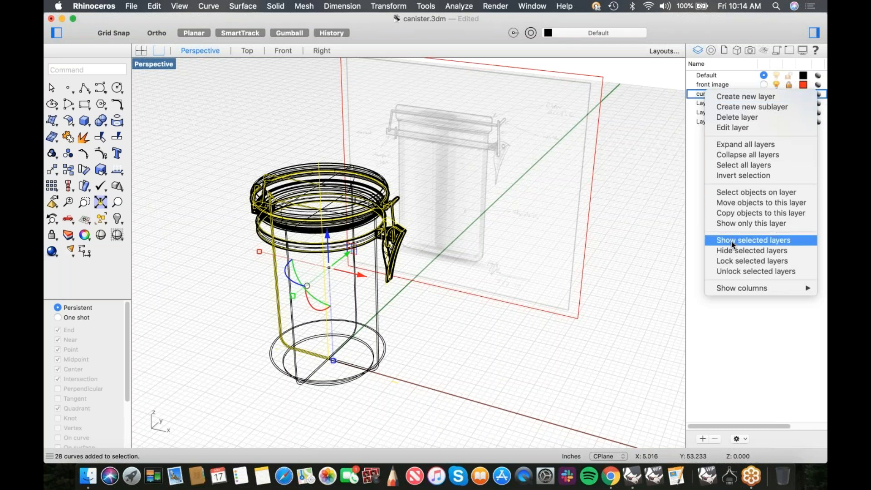
left_click(739, 202)
left_click(776, 94)
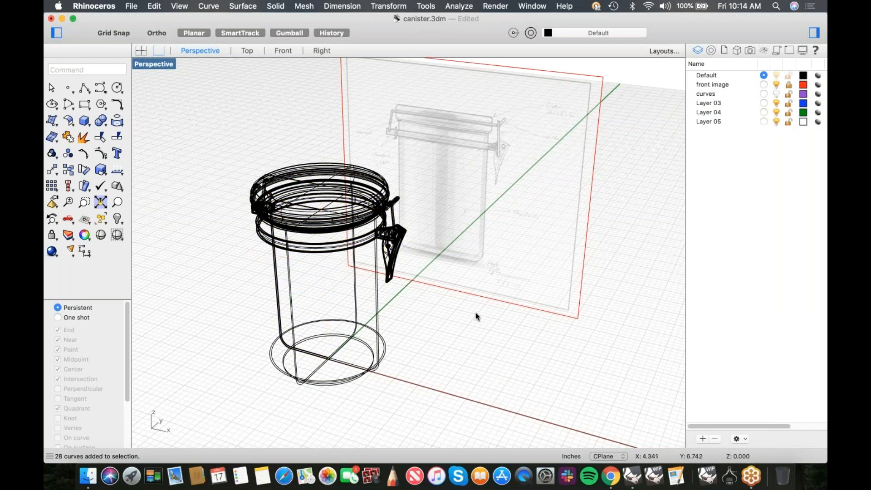
right_click_drag(464, 312, 458, 302)
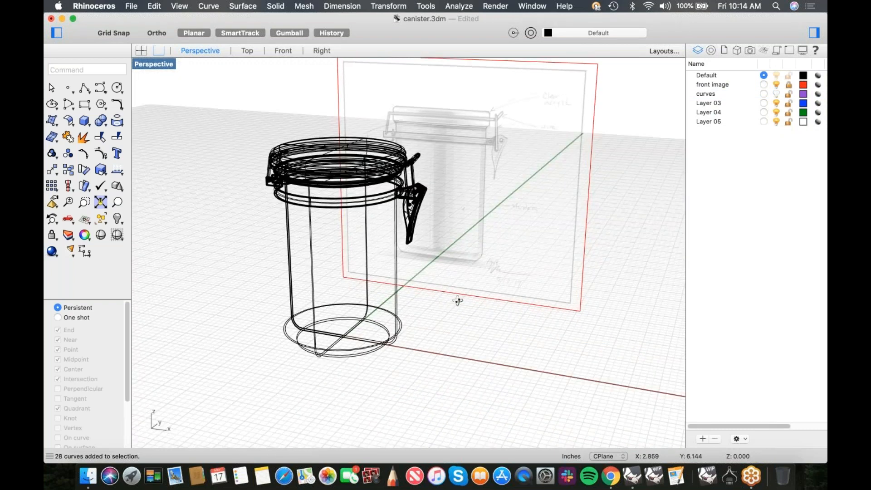
Set the perspective view to shaded and hide the front image layer so only the canister shows
left_click(159, 70)
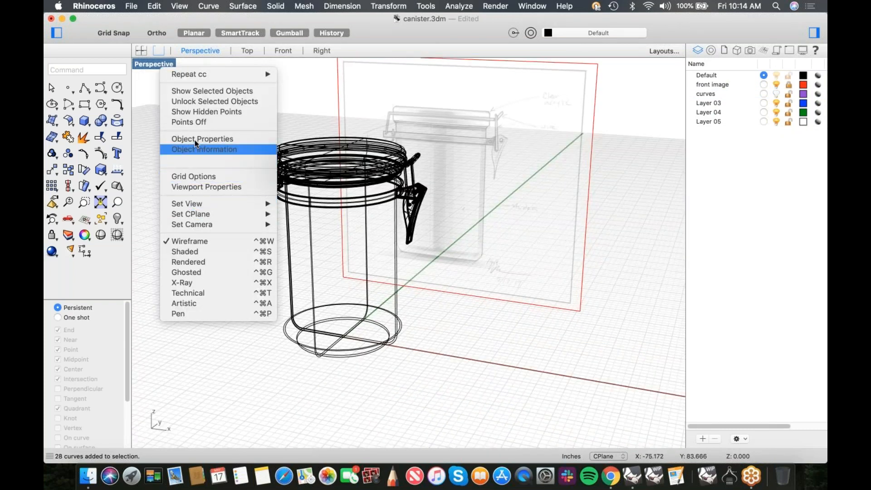
left_click(229, 252)
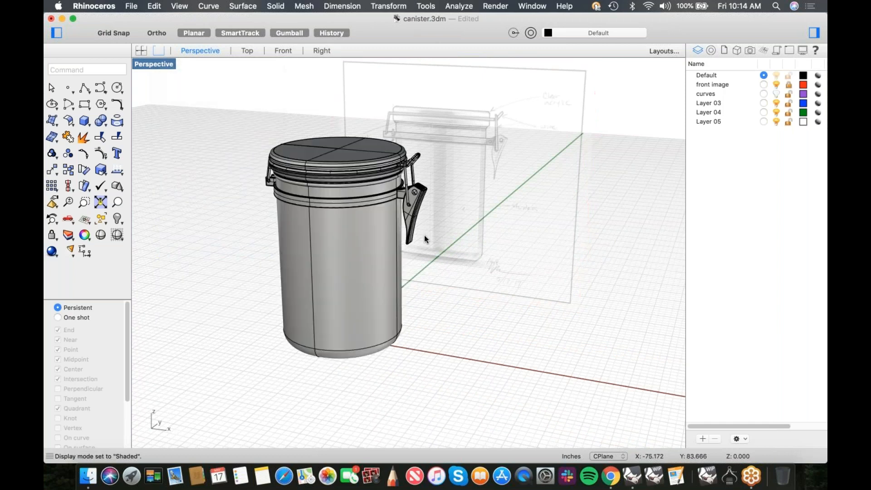
mouse_move(429, 229)
right_mouse_down()
mouse_move(433, 237)
mouse_move(387, 203)
mouse_move(454, 206)
right_mouse_up()
scroll(426, 223, "up", 4)
scroll(427, 223, "down", 4)
scroll(425, 222, "down", 3)
scroll(375, 201, "up", 5)
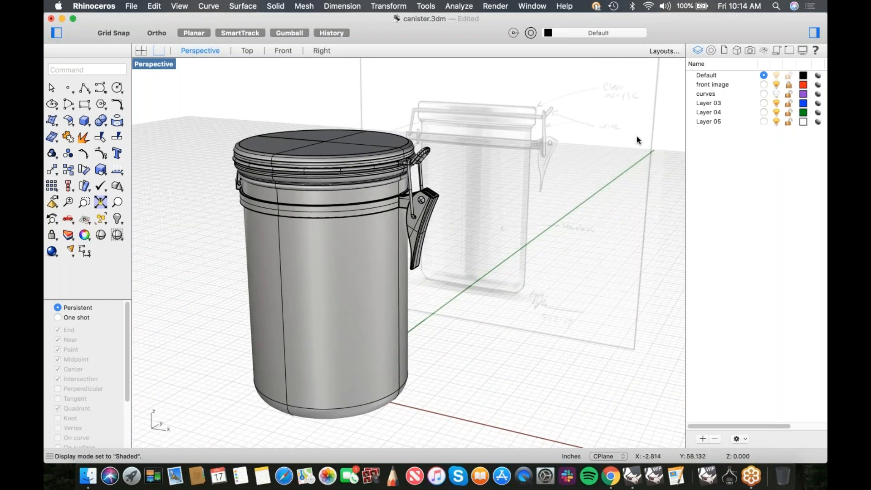
left_click(775, 85)
mouse_move(511, 210)
right_mouse_down()
mouse_move(546, 204)
mouse_move(517, 219)
right_mouse_up()
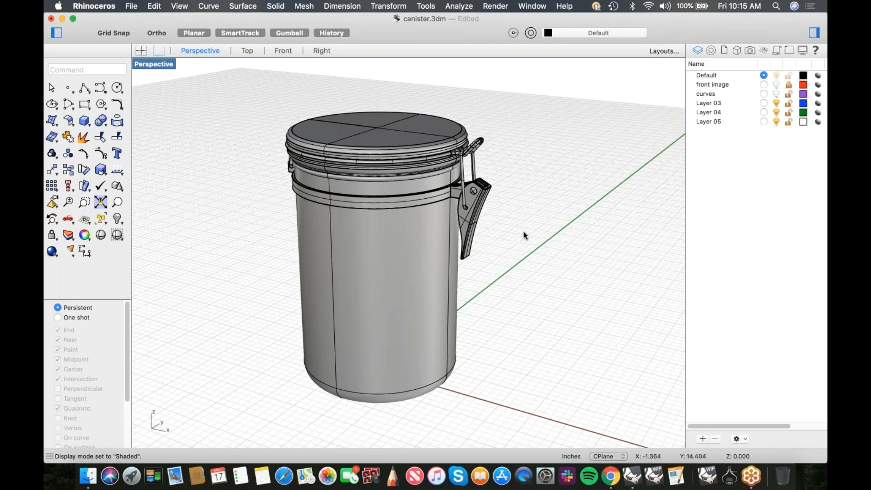
Save the canister file and minimize its window
left_click(131, 6)
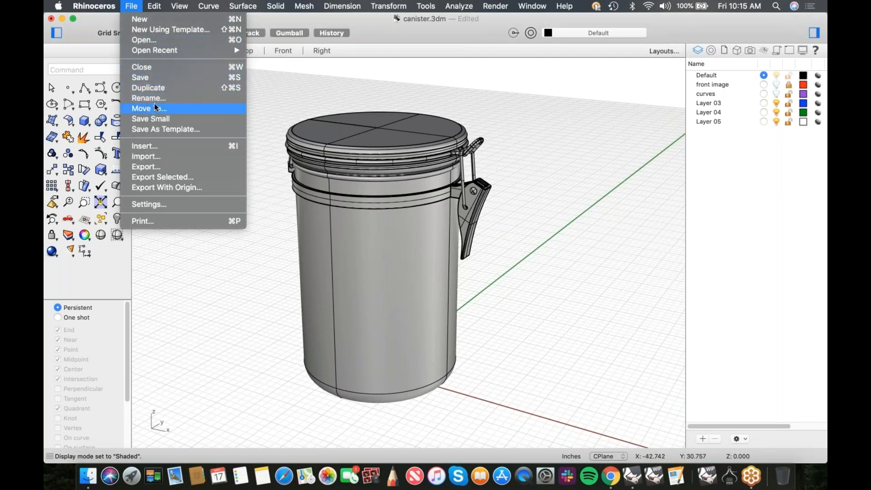
left_click(157, 79)
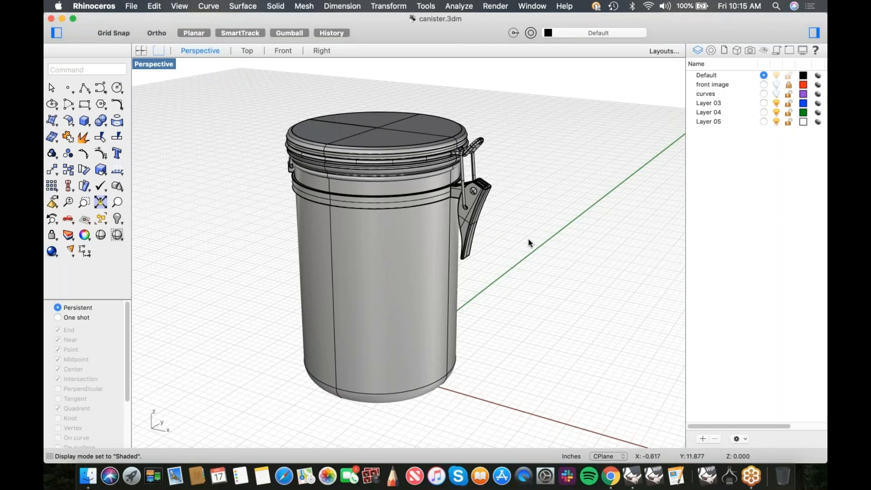
left_click(62, 18)
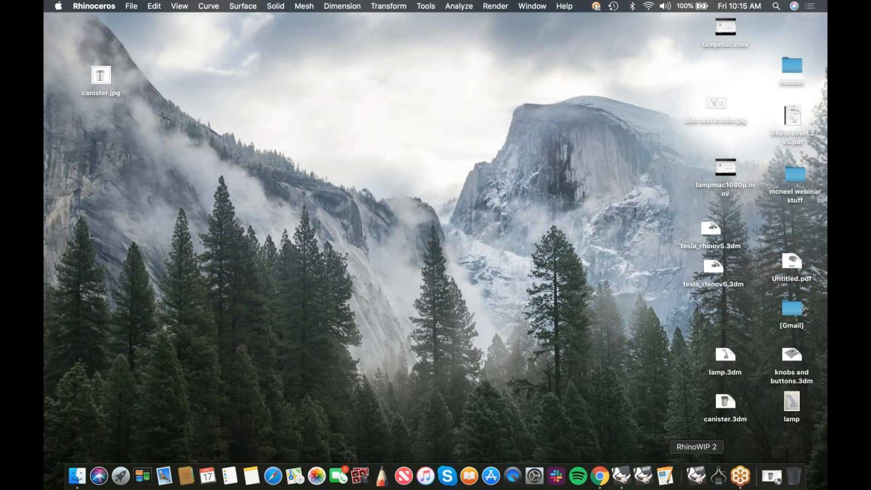
Try to launch RhinoWIP 2 and quit it through its expiry and license notices
left_click(696, 475)
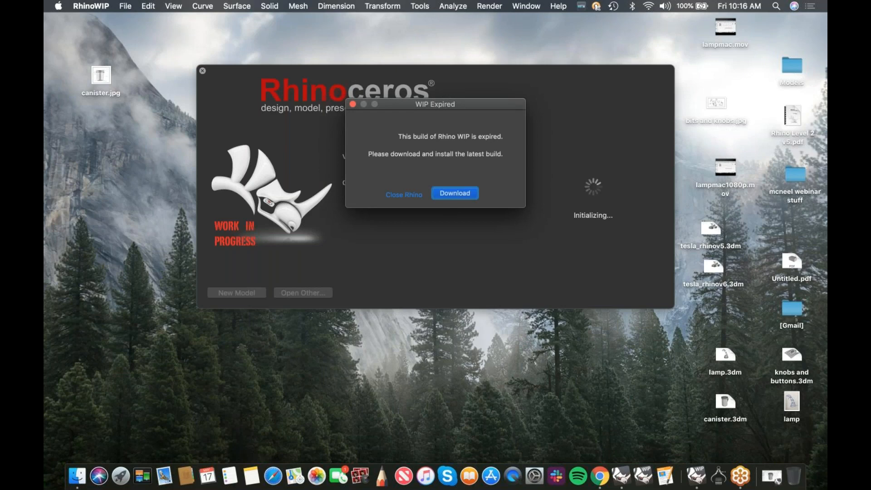
left_click(403, 194)
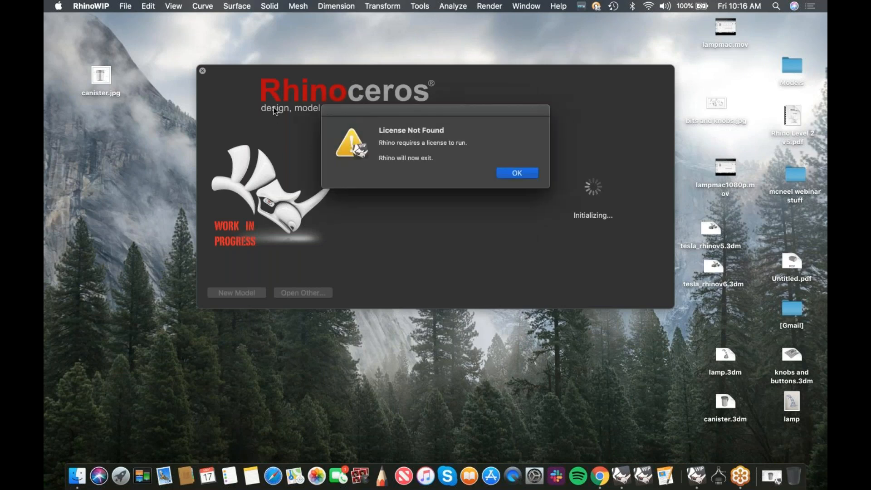
left_click(518, 173)
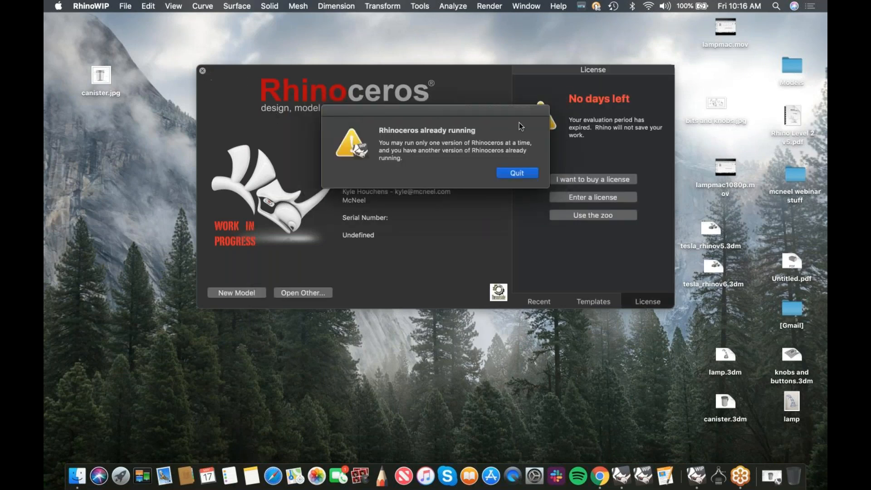
left_click(526, 177)
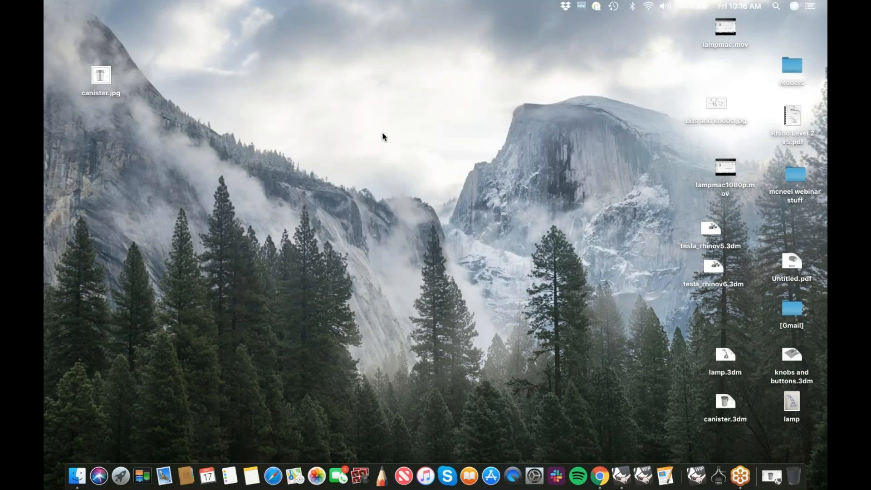
Try to launch the other installed Rhino WIP build and close its notices and splash window
left_click(642, 475)
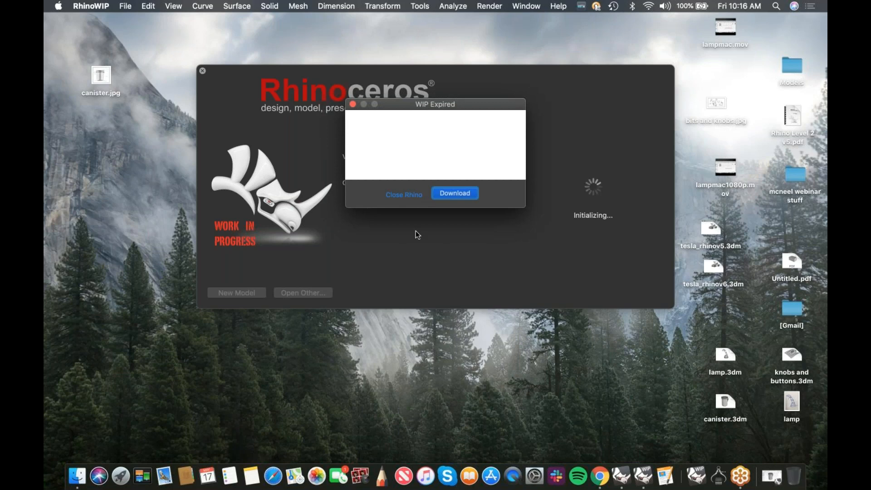
left_click(397, 196)
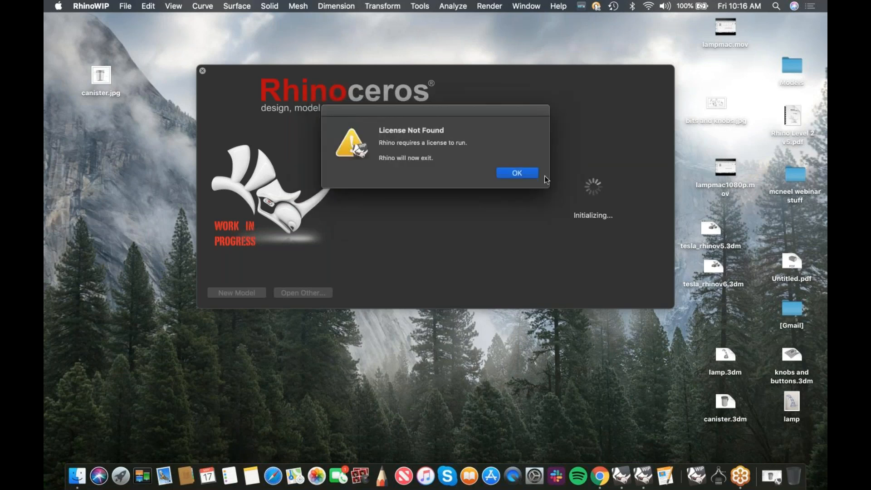
left_click(524, 173)
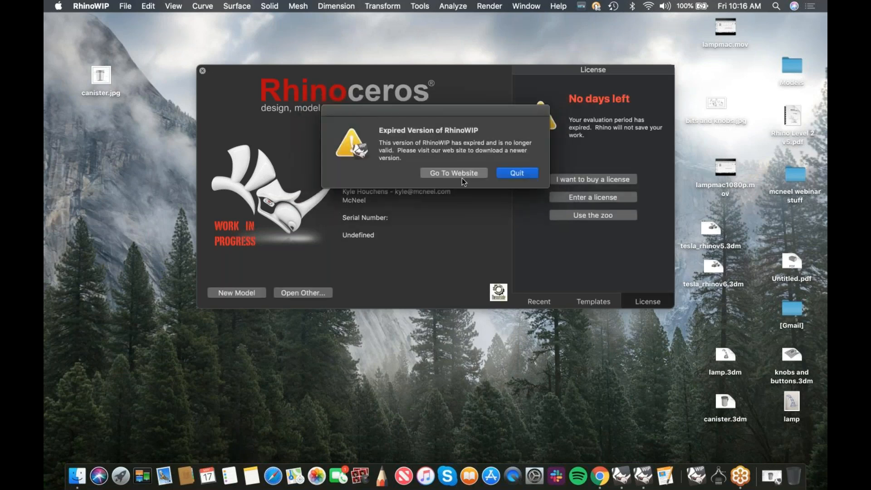
left_click(508, 175)
left_click(509, 175)
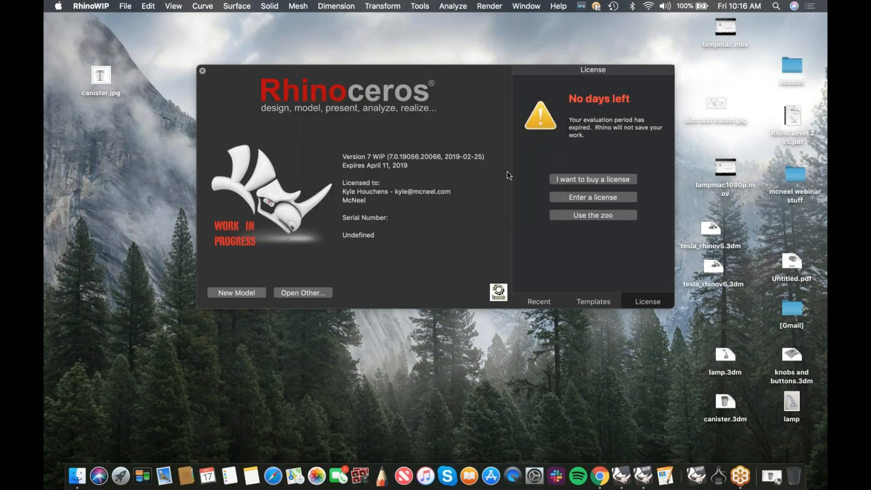
left_click(202, 72)
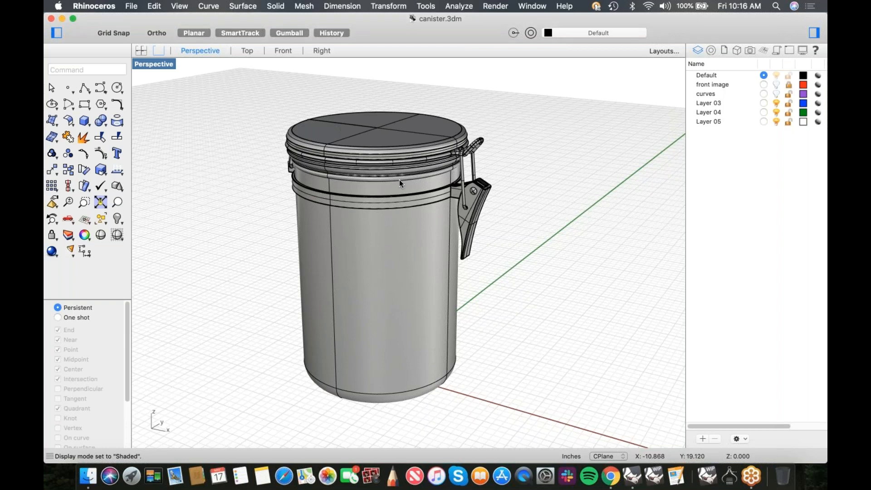
Open the materials editor for canister.3dm and apply the standard Silver material to the canister body
left_click(149, 64)
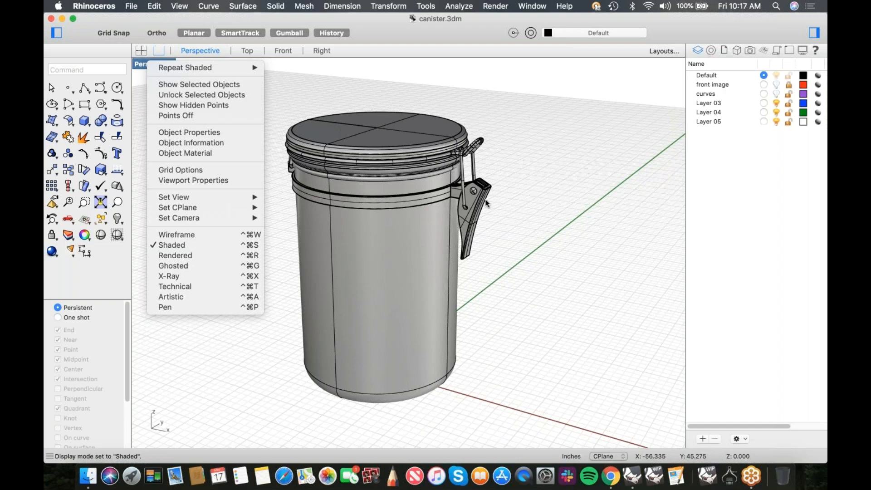
left_click(535, 204)
right_click_drag(531, 207, 525, 212)
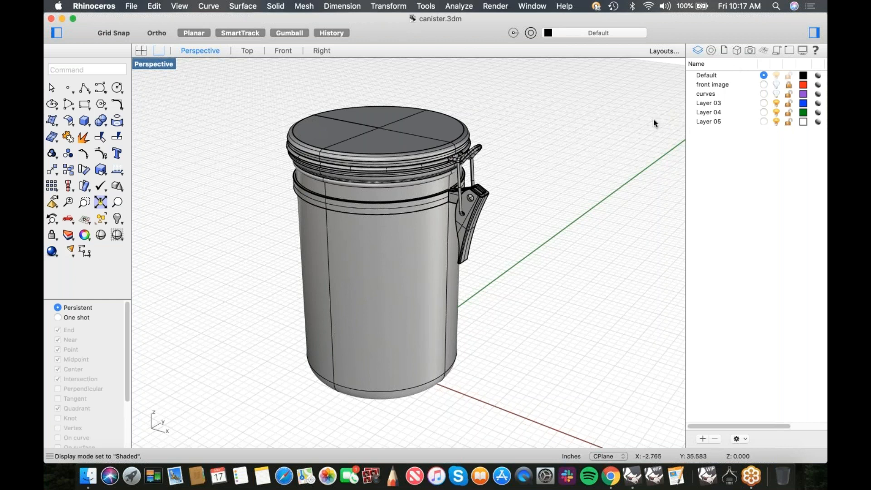
left_click(495, 6)
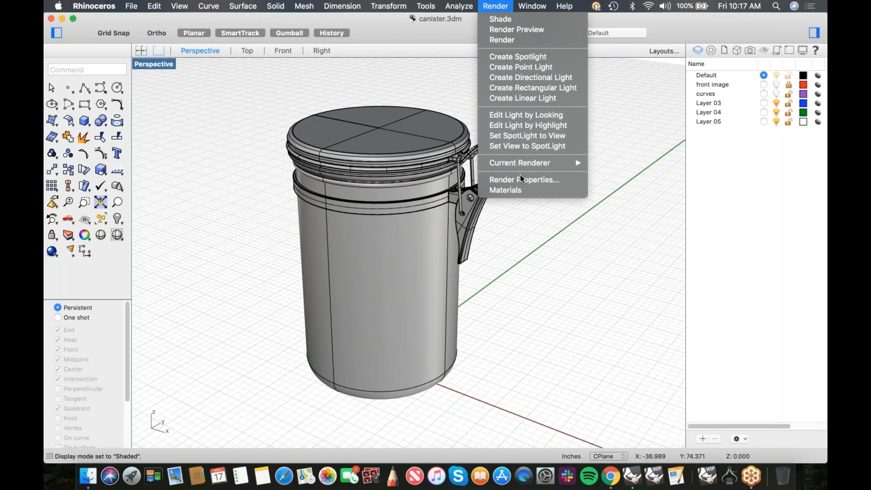
left_click(524, 189)
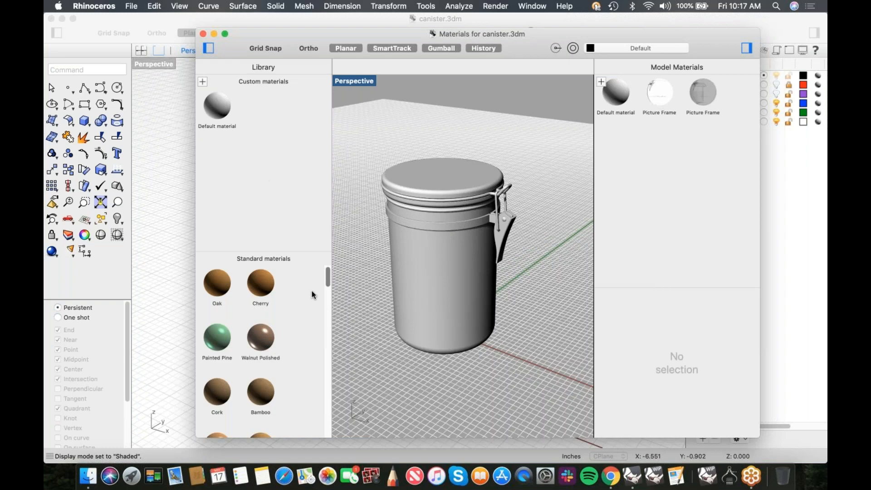
left_click_drag(327, 281, 305, 324)
left_click_drag(258, 354, 448, 298)
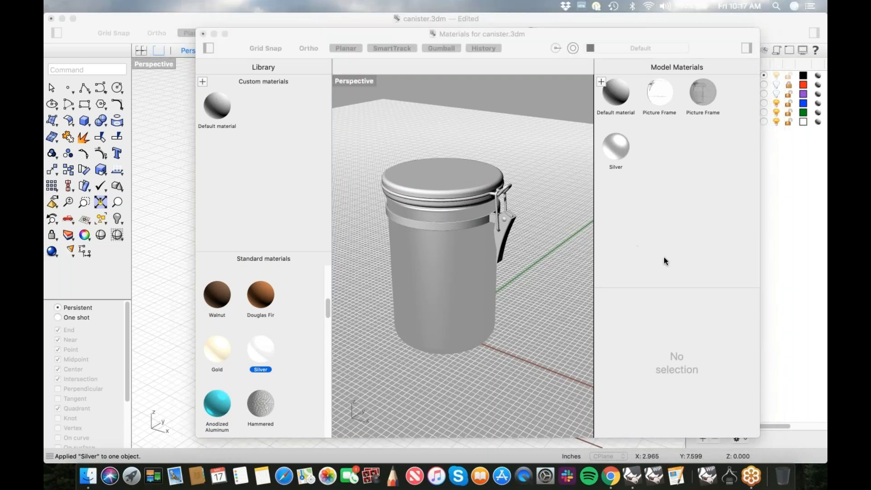
Create a new model material with a black color and 100% reflectivity
left_click_drag(578, 33, 494, 25)
left_click(516, 71)
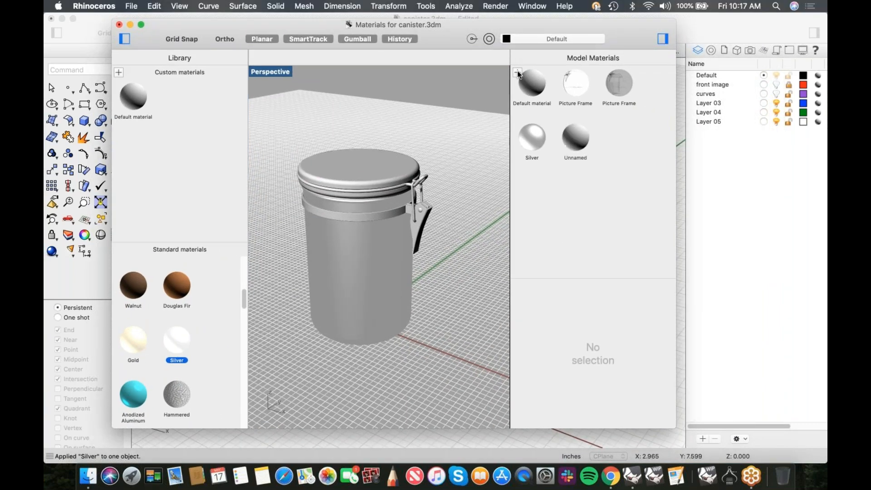
left_click(576, 141)
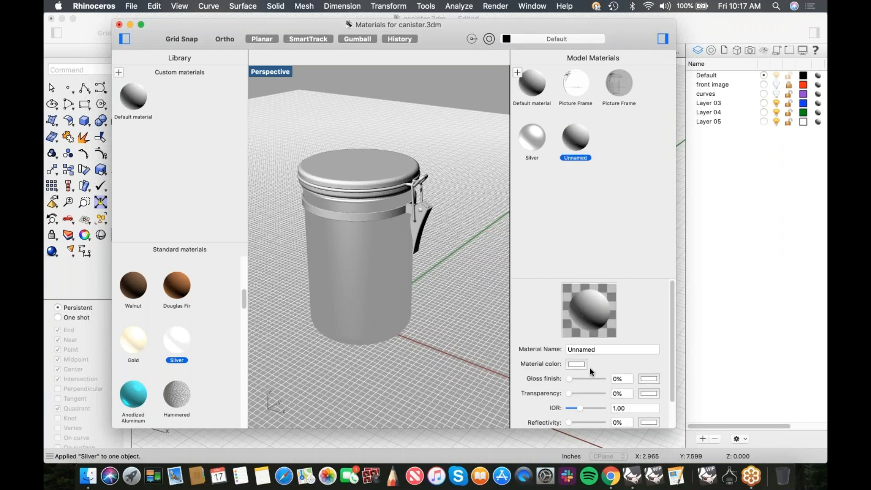
left_click(577, 364)
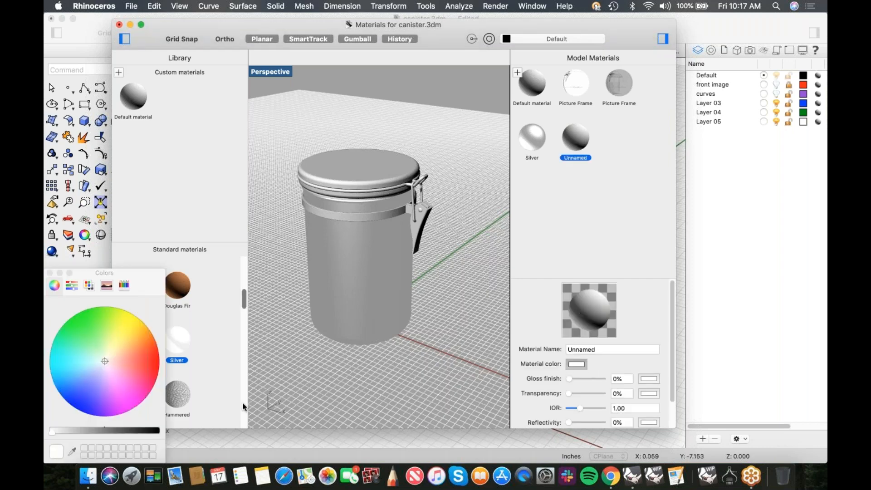
left_click_drag(135, 430, 205, 433)
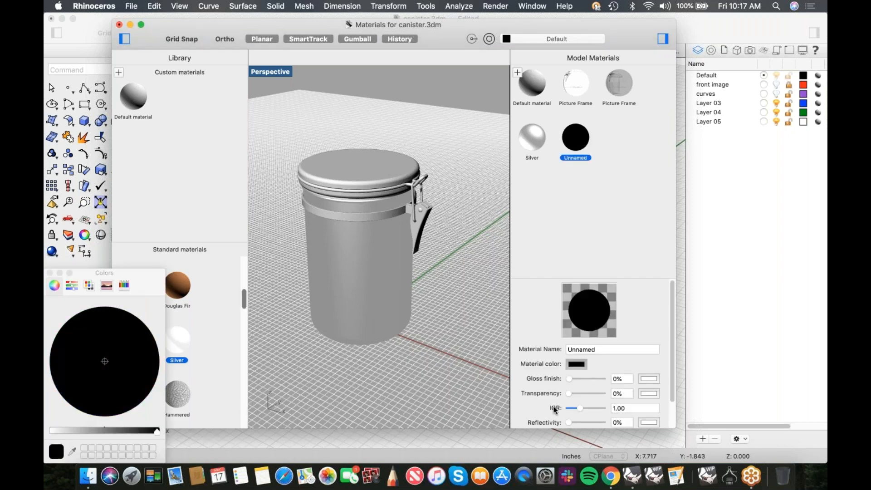
left_click_drag(569, 422, 605, 423)
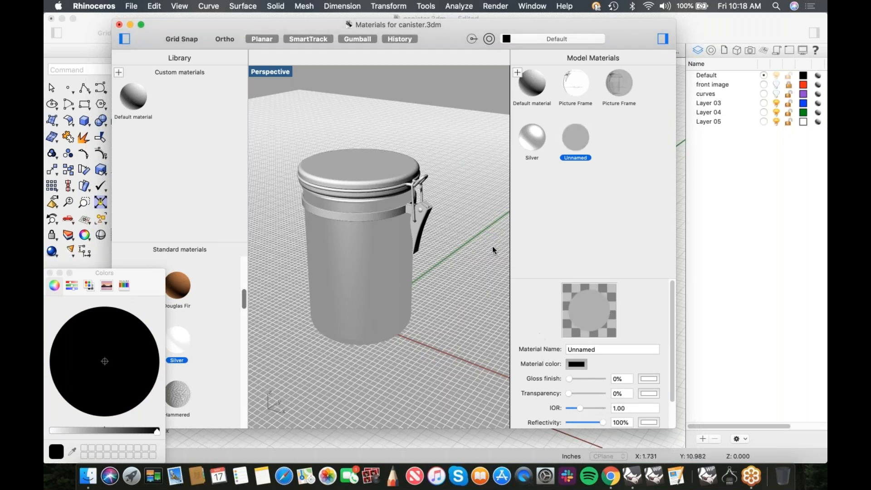
Apply the black reflective material to the clamp lever, the band around the canister and the wire clasp parts
left_click_drag(575, 137, 425, 214)
left_click_drag(574, 142, 400, 209)
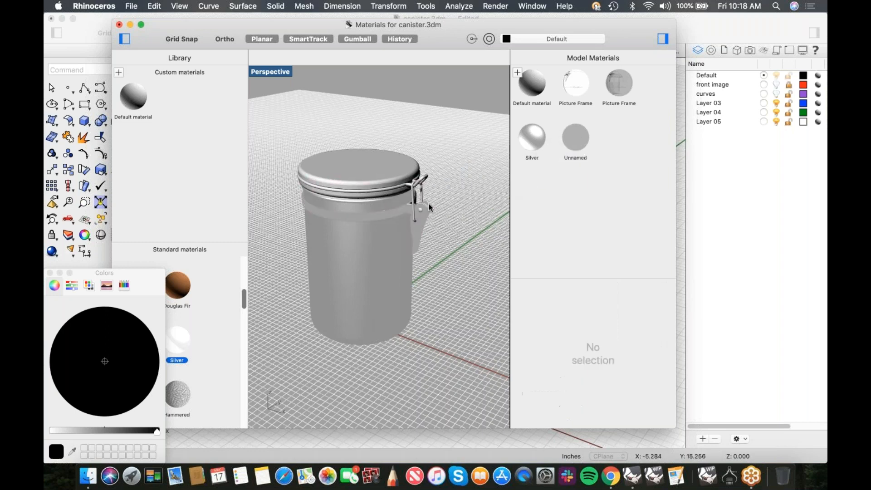
scroll(429, 203, "up", 5)
left_click_drag(547, 149, 434, 212)
left_click_drag(575, 145, 409, 216)
left_click_drag(560, 157, 415, 178)
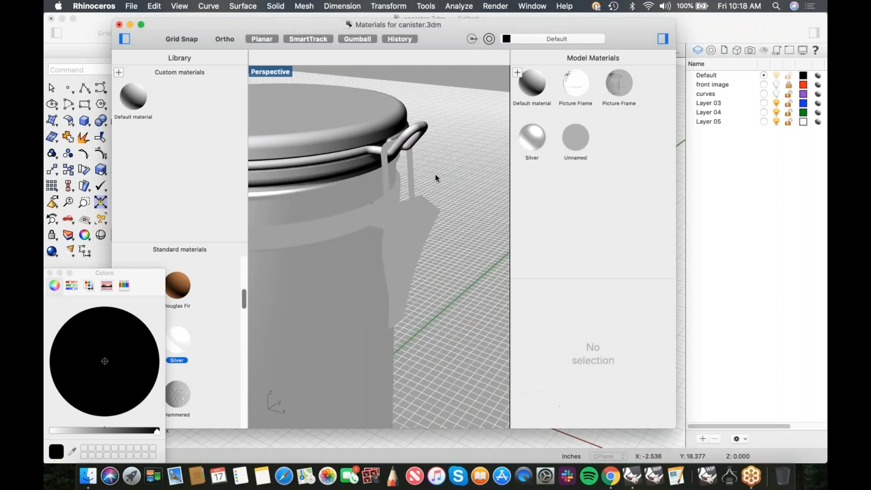
left_click_drag(568, 140, 427, 130)
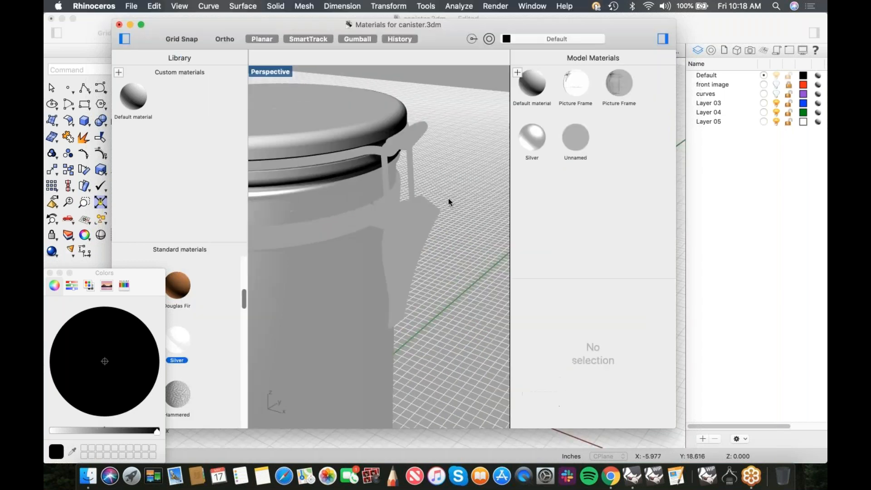
Create another model material with 81% transparency and pick a pale blue in the color picker
scroll(447, 198, "down", 10)
right_click_drag(379, 230, 435, 203)
scroll(367, 186, "up", 10)
scroll(360, 184, "down", 10)
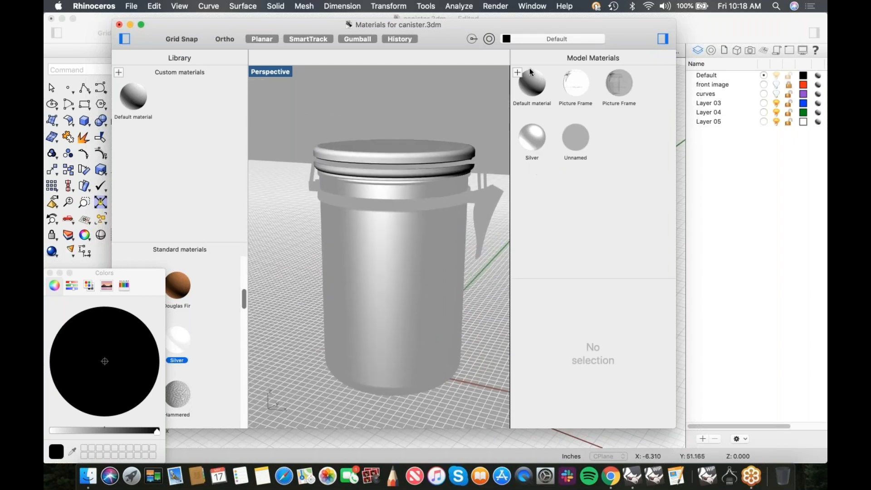
left_click(517, 73)
left_click(620, 138)
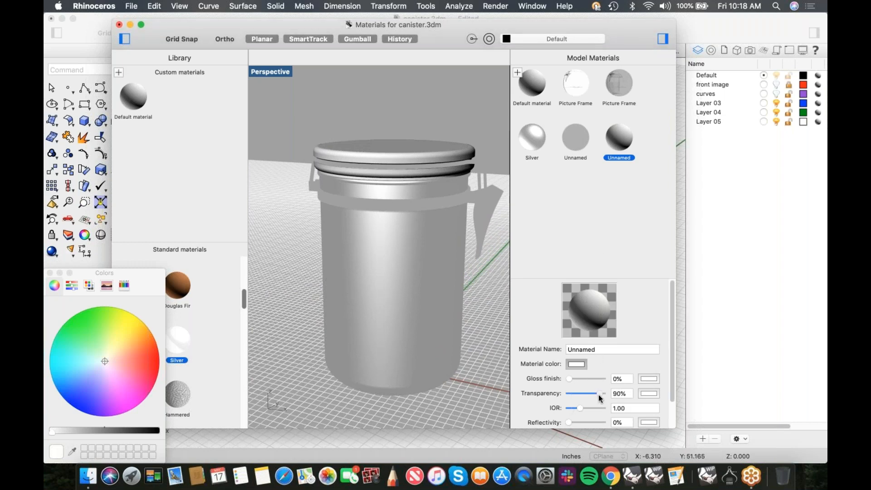
left_click_drag(595, 395, 597, 396)
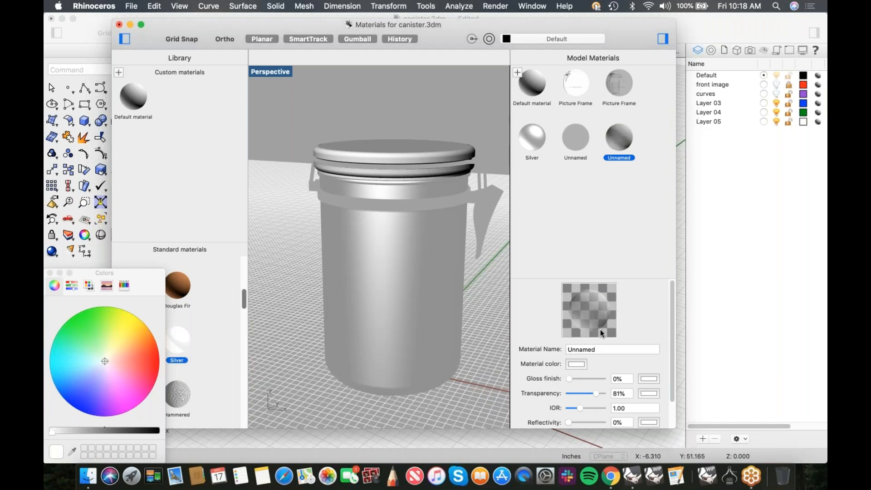
left_click_drag(105, 360, 86, 360)
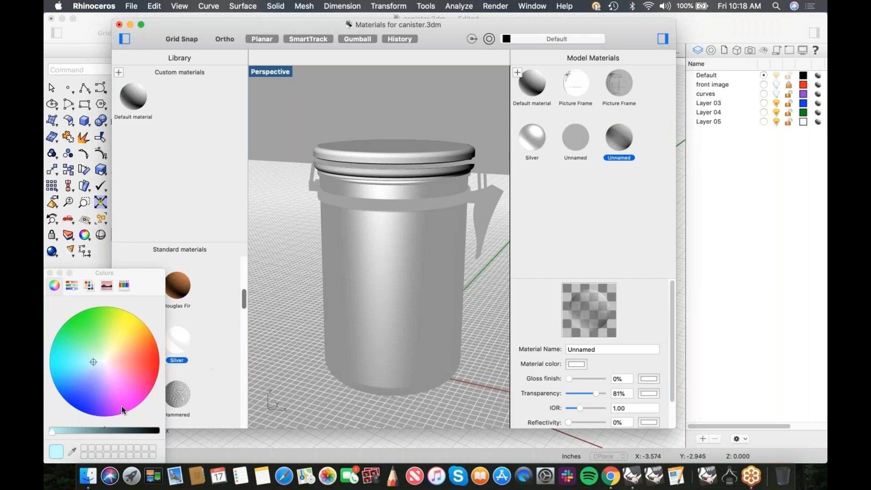
left_click_drag(93, 361, 83, 362)
left_click(50, 272)
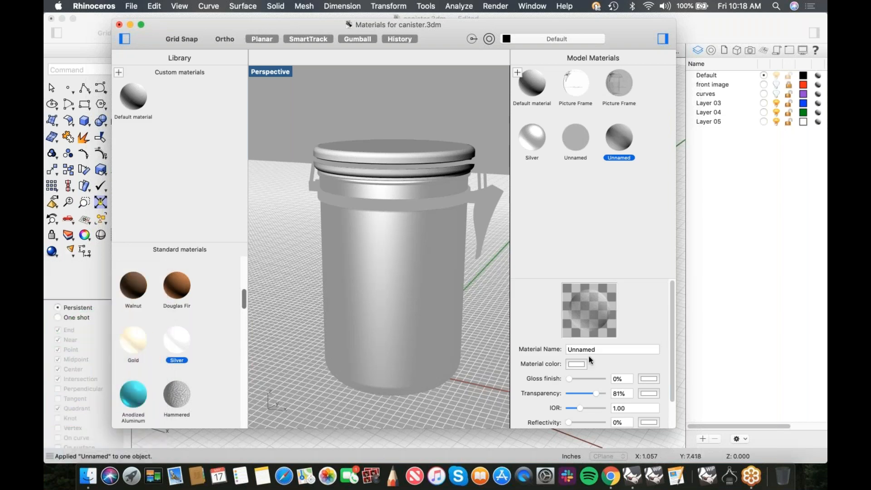
Apply the 81% transparent material to the top of the canister's lid
left_click_drag(618, 141, 459, 143)
scroll(476, 135, "up", 5)
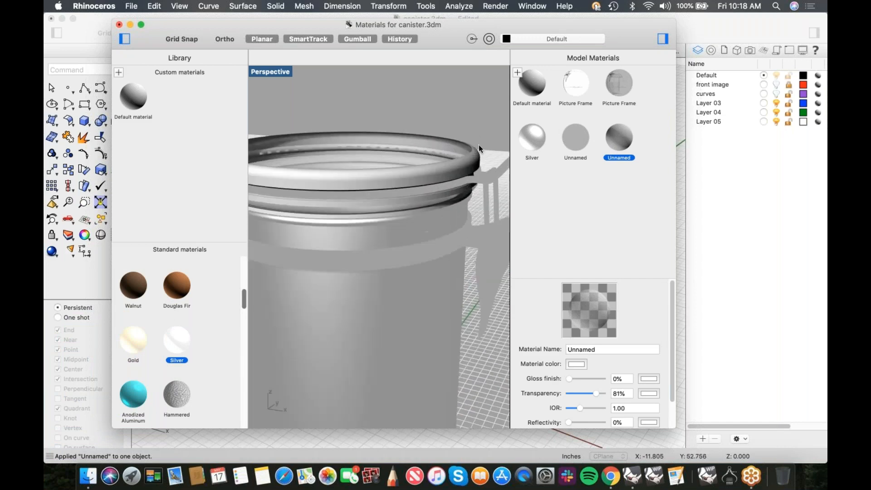
left_click(478, 145)
left_click(470, 117)
Select the lid's surfaces and polysurfaces, remove an unwanted ring from the selection, and try to join the rest
scroll(470, 140, "down", 5)
right_click_drag(462, 165, 344, 117)
left_click_drag(298, 111, 486, 192)
scroll(312, 147, "up", 3)
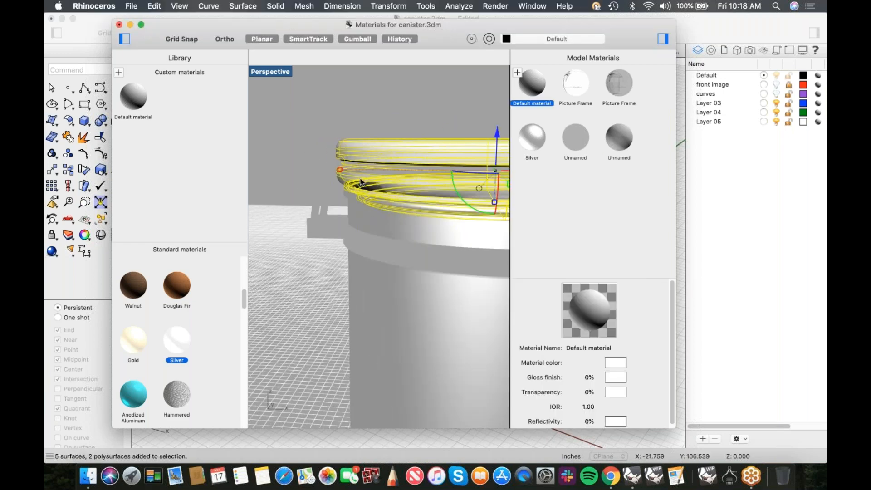
scroll(355, 195, "up", 3)
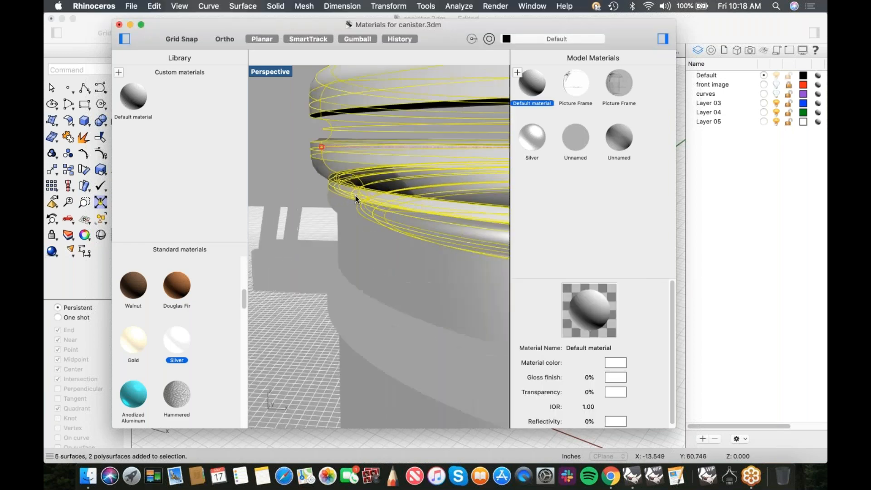
left_click(328, 186, "super")
scroll(317, 183, "down", 3)
type("join")
key("Return")
key("Return")
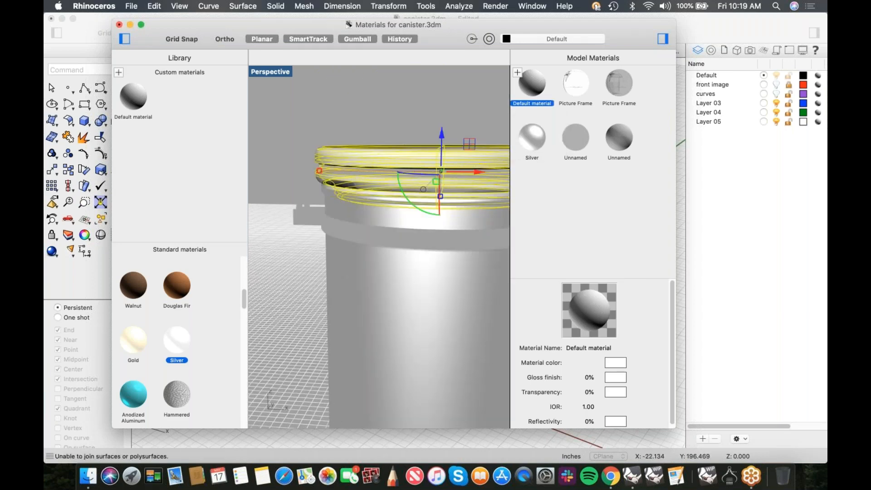
Try Join once more on the selected lid pieces and clear the selection
right_click_drag(393, 132, 379, 169)
type("Join")
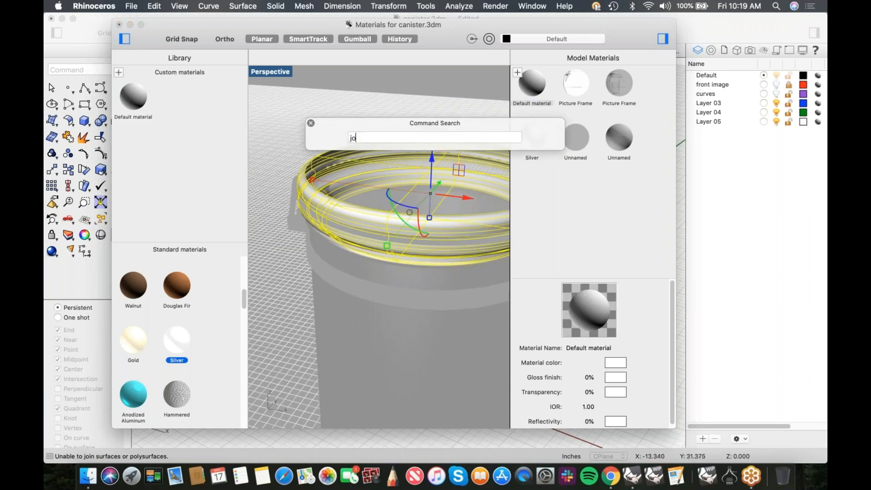
key("Return")
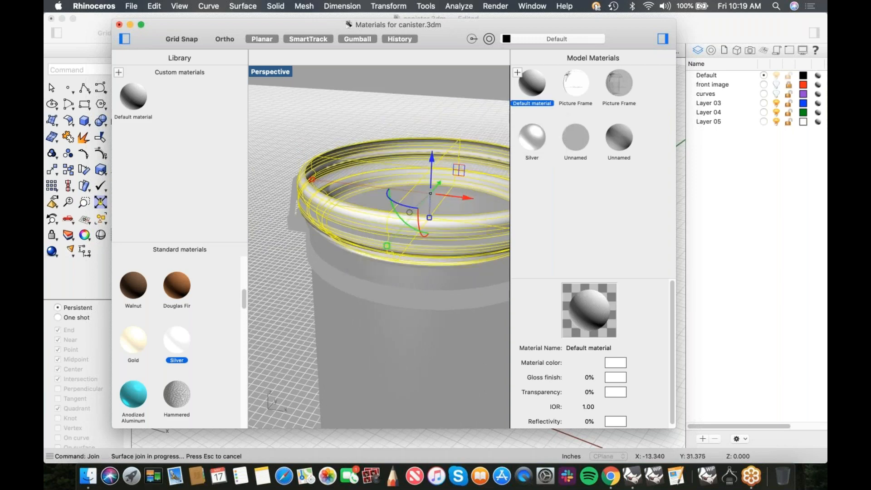
left_click(318, 126)
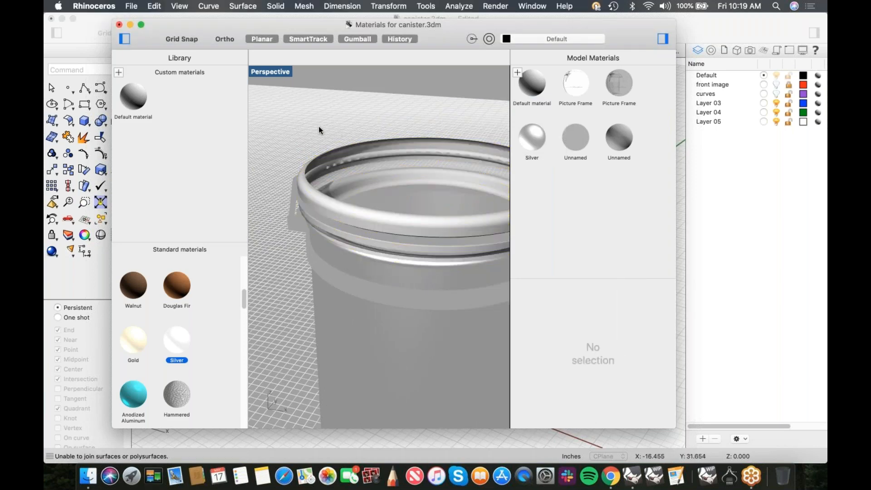
Check the canister's lid for overlapping polysurfaces by selecting its candidates at the outer edge
left_click(130, 24)
left_click(380, 142)
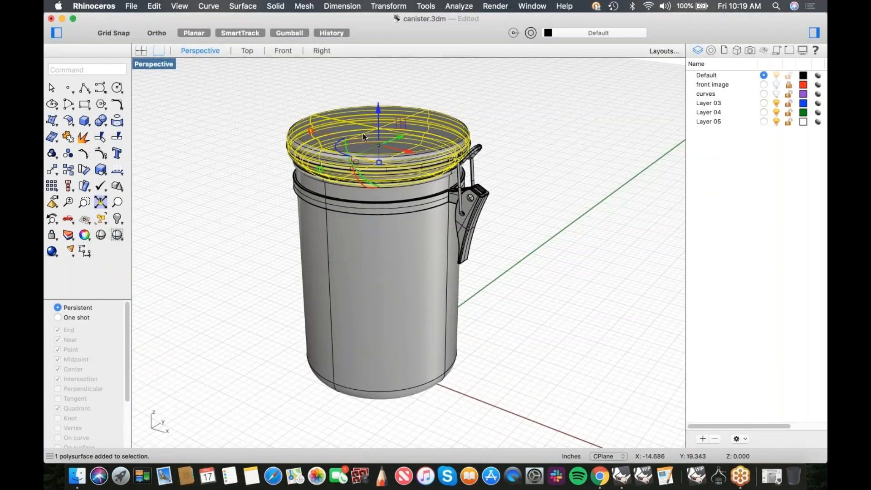
scroll(379, 140, "up", 5)
left_click(245, 123)
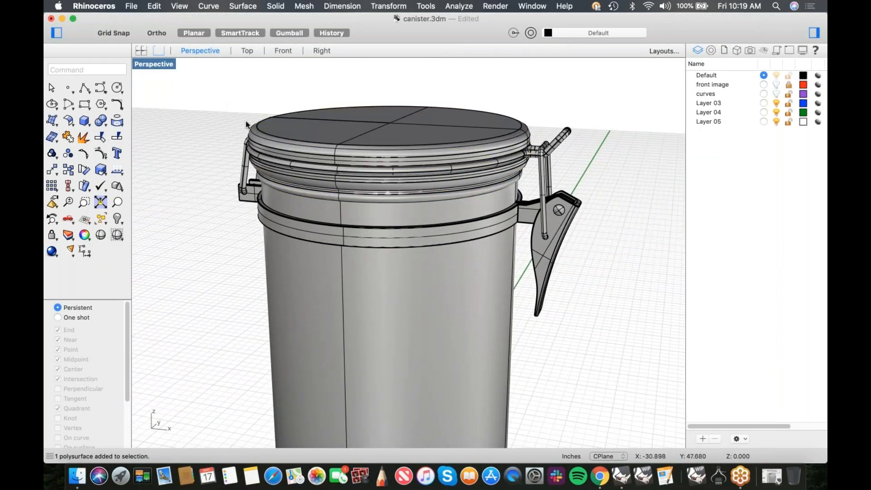
scroll(248, 126, "up", 5)
left_click(273, 132)
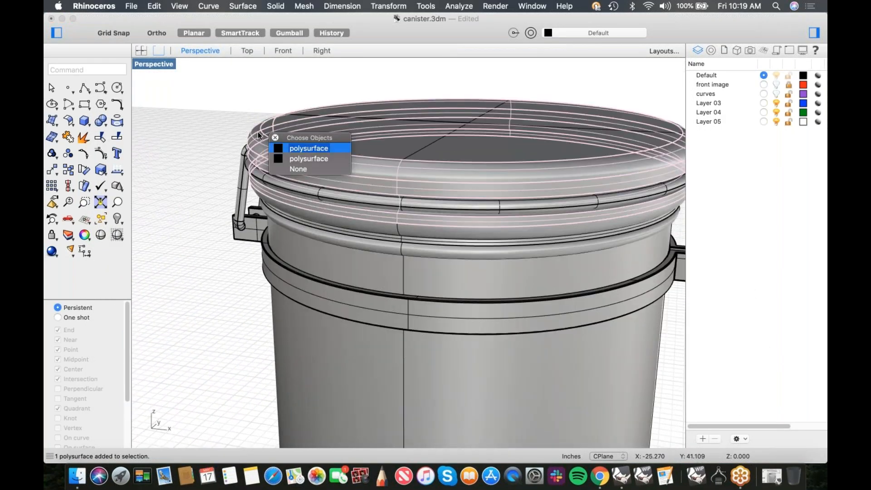
left_click(293, 158)
key("Escape")
Delete one of the two overlapping polysurfaces at the lid's outer edge
left_click(269, 137)
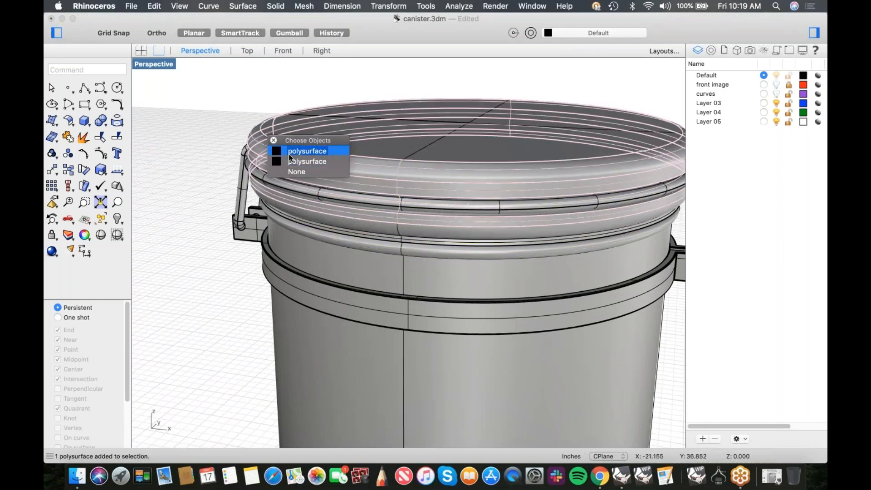
left_click(290, 151)
key("Delete")
left_click(290, 154)
left_click(209, 155)
scroll(229, 158, "down", 6)
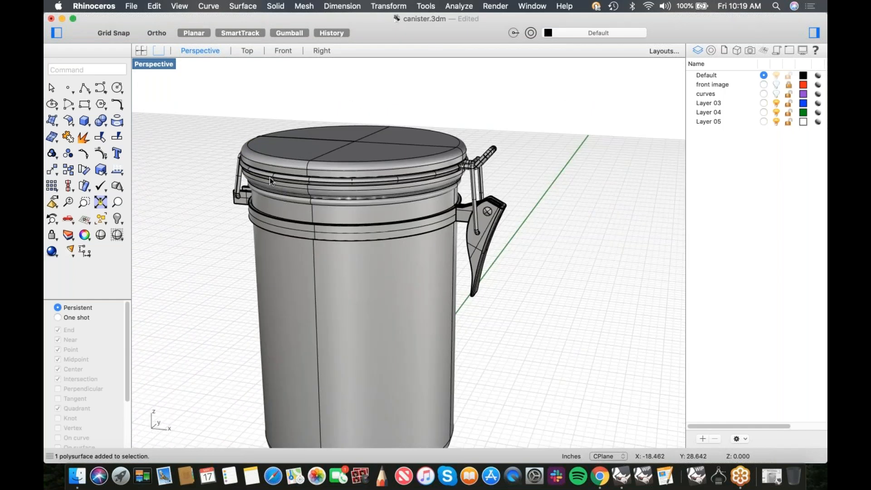
right_click_drag(271, 180, 257, 165, "shift")
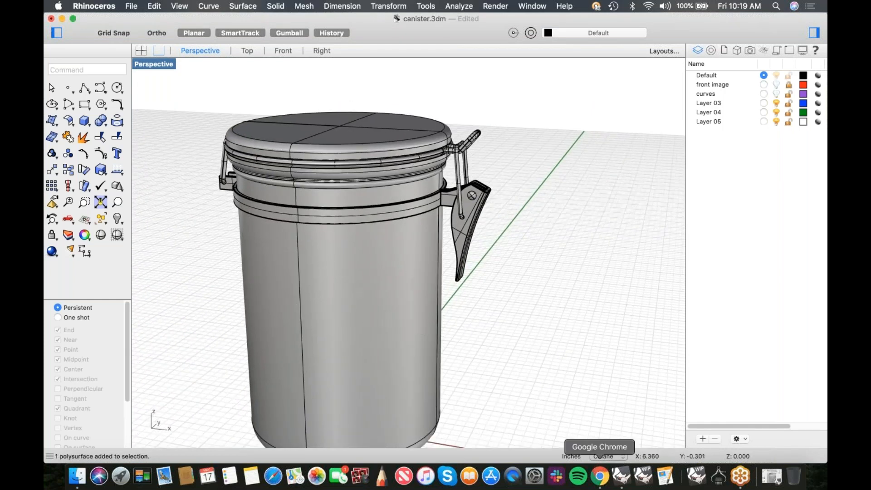
Create another model material and apply it to the sealing ring between the lid and the canister body
left_click(494, 6)
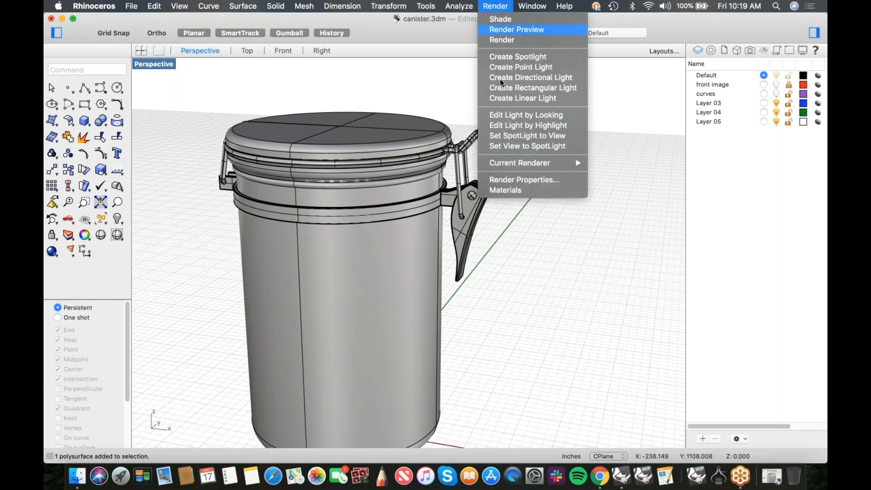
left_click(509, 188)
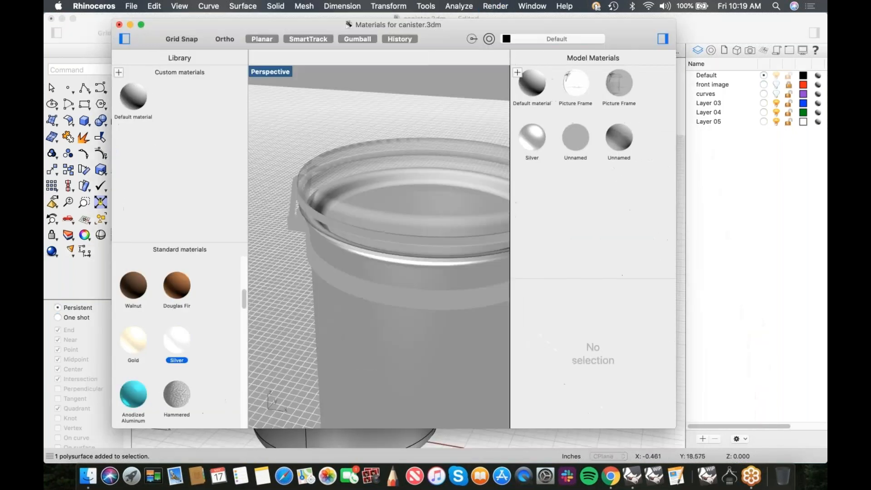
right_click_drag(391, 189, 285, 172)
scroll(287, 166, "up", 3)
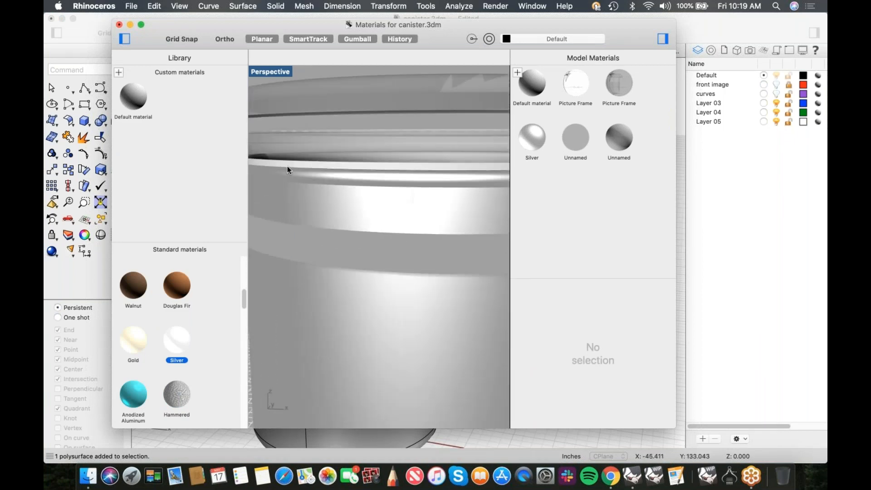
left_click(287, 164)
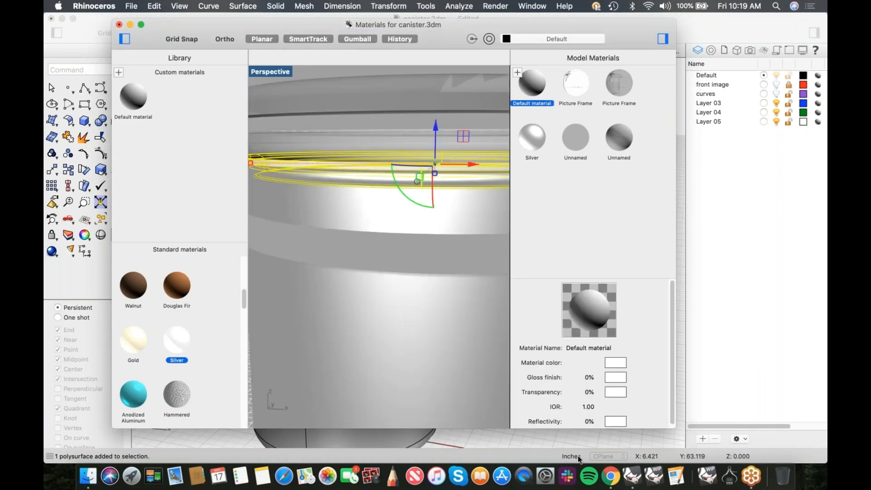
left_click(517, 72)
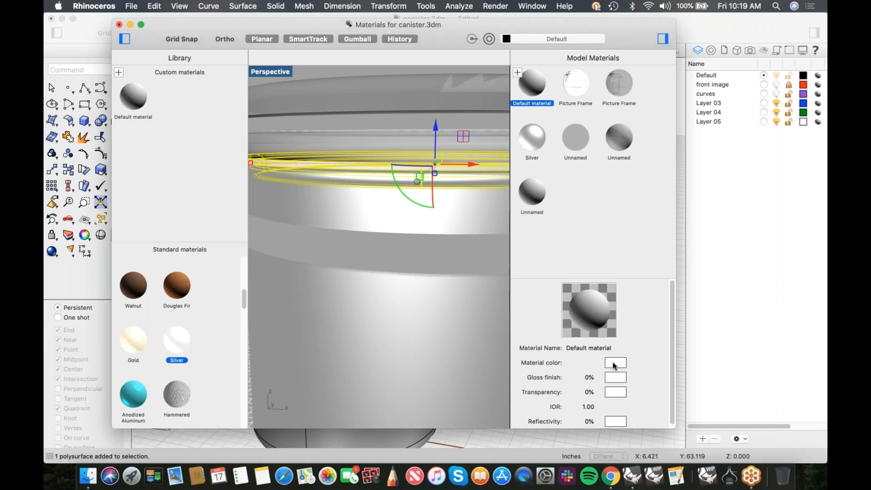
left_click_drag(533, 200, 484, 173)
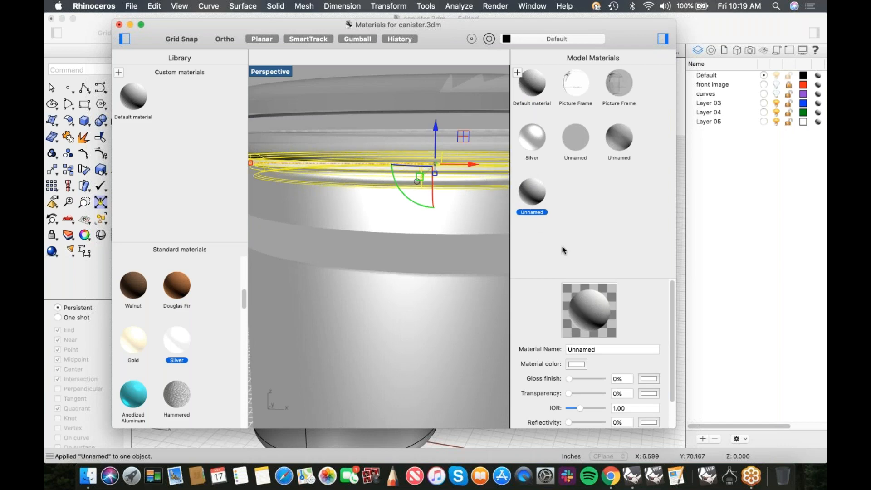
Give the sealing ring's material a pale yellow-green color and 44% transparency
left_click(576, 364)
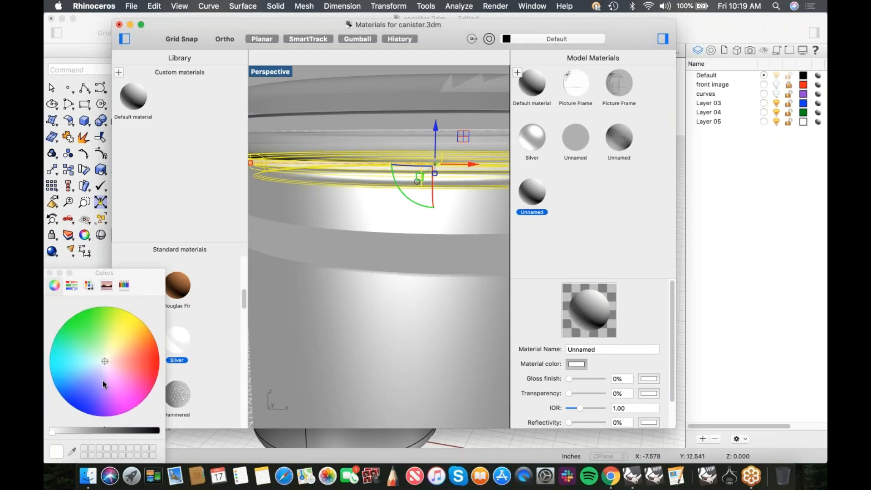
mouse_move(56, 433)
left_mouse_down()
mouse_move(68, 433)
mouse_move(60, 428)
left_mouse_up()
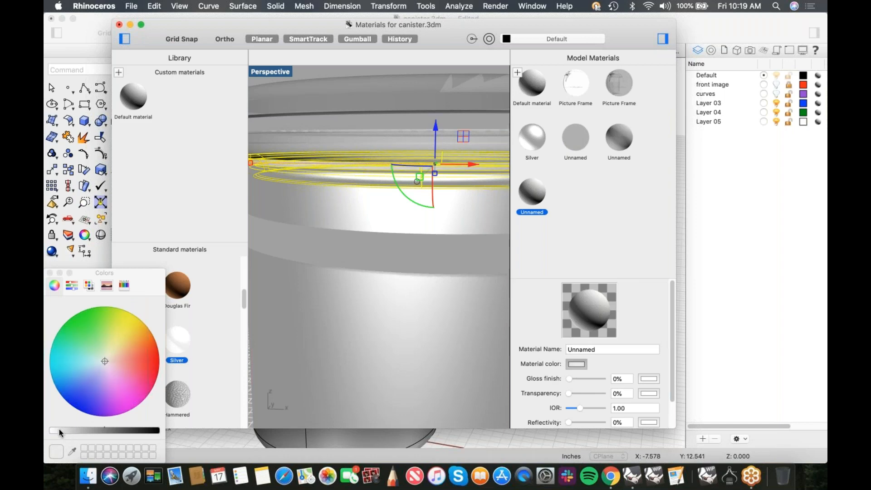
left_click(107, 354)
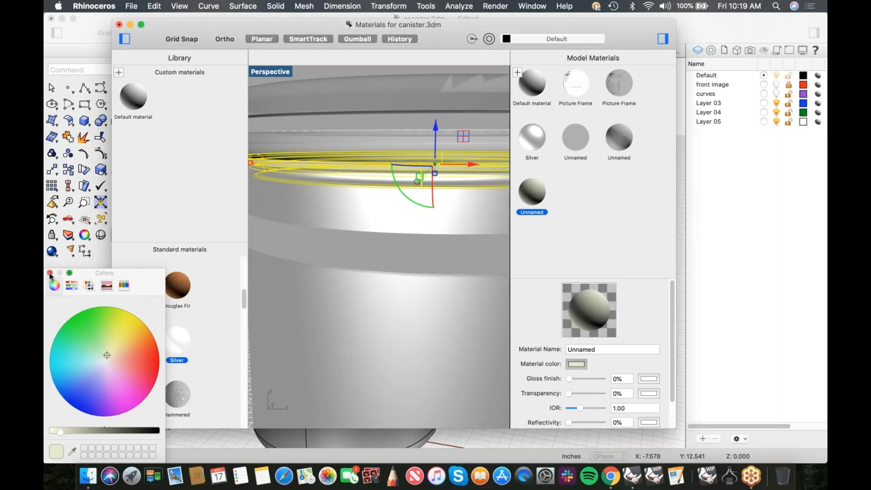
left_click(50, 274)
left_click_drag(569, 393, 598, 397)
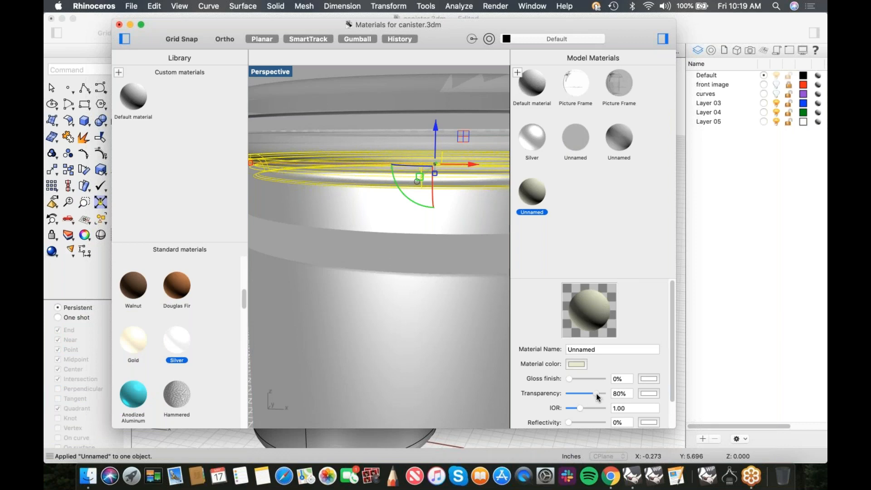
left_click_drag(595, 393, 585, 395)
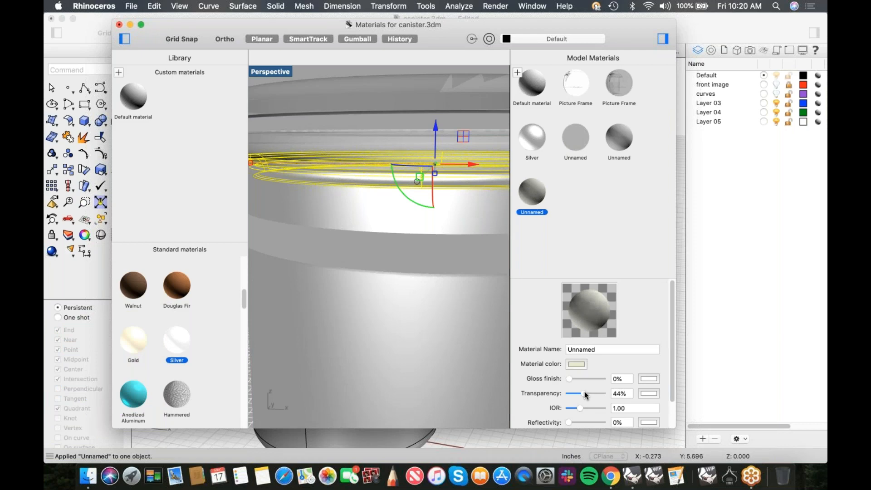
Close the material editor and set the Perspective viewport to Rendered display mode
scroll(398, 298, "down", 6)
left_click(303, 278)
scroll(345, 186, "up", 5)
scroll(334, 181, "down", 5)
mouse_move(344, 218)
right_mouse_down()
mouse_move(357, 242)
mouse_move(346, 246)
mouse_move(354, 224)
right_mouse_up()
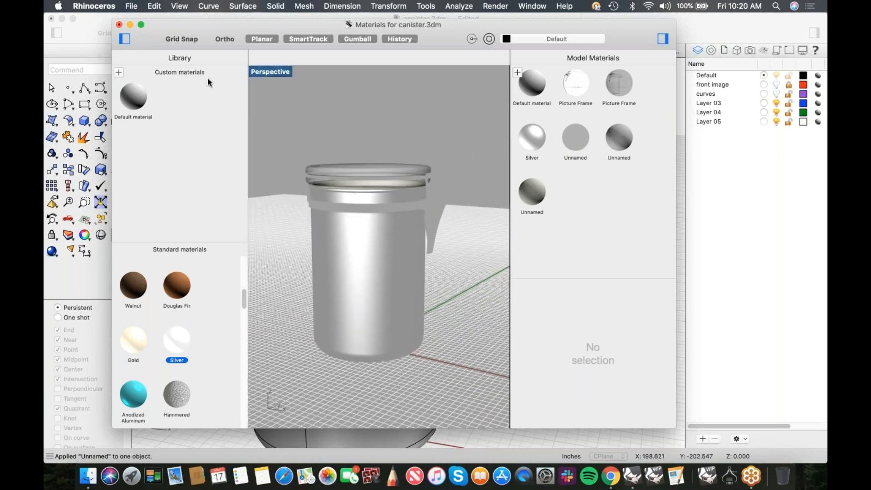
left_click(119, 24)
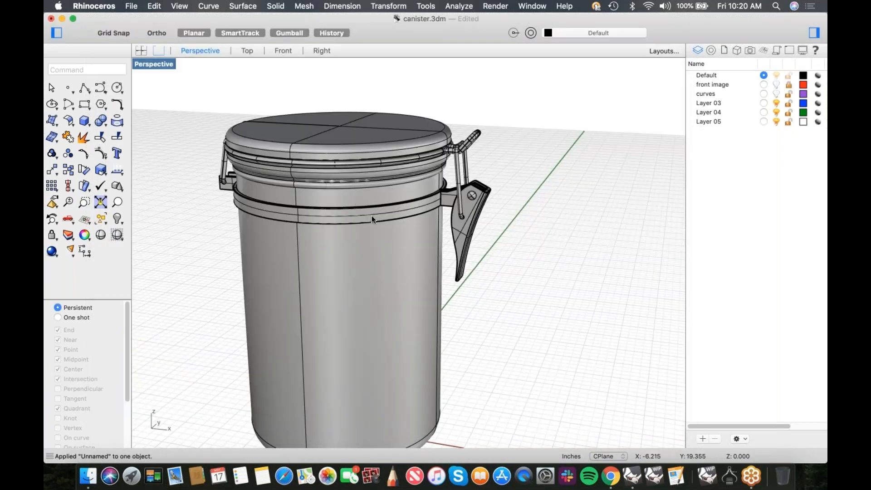
left_click(151, 66)
left_click(188, 259)
right_click_drag(366, 235, 444, 219)
scroll(486, 204, "up", 5)
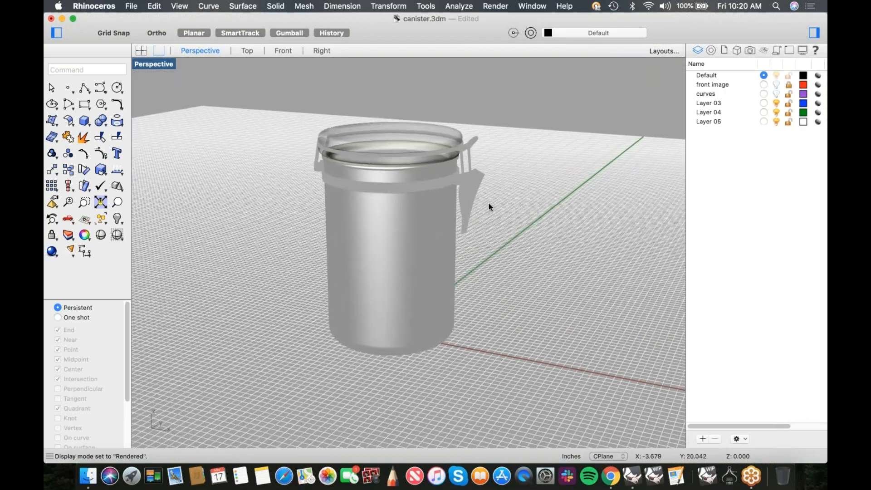
Set the render background to an Environment using the image canister.jpg from the Desktop with Automatic projection
left_click(495, 6)
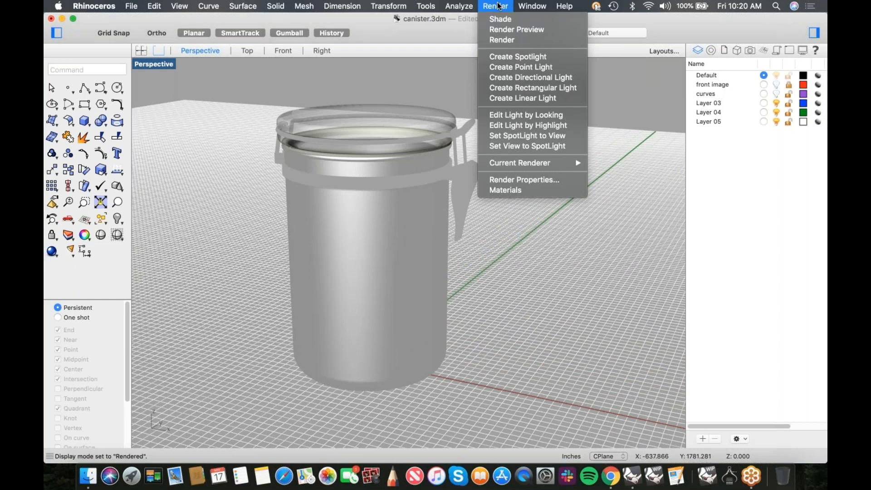
left_click(506, 181)
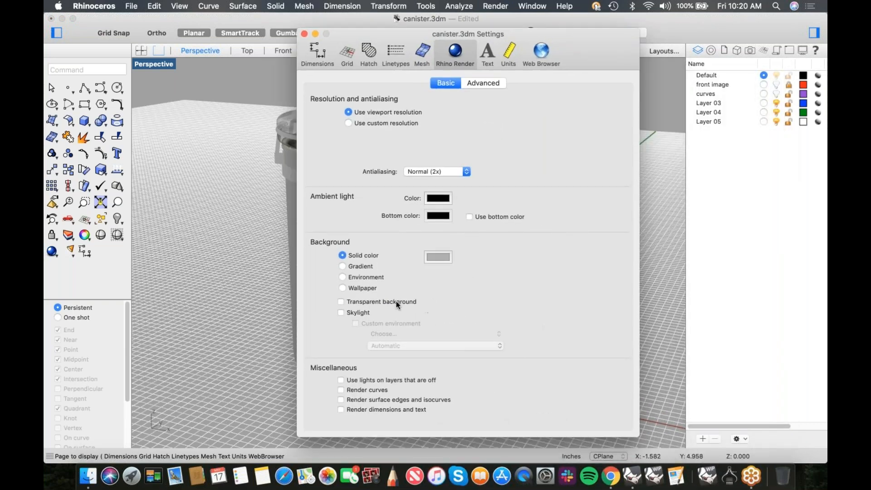
left_click(343, 277)
left_click(469, 283)
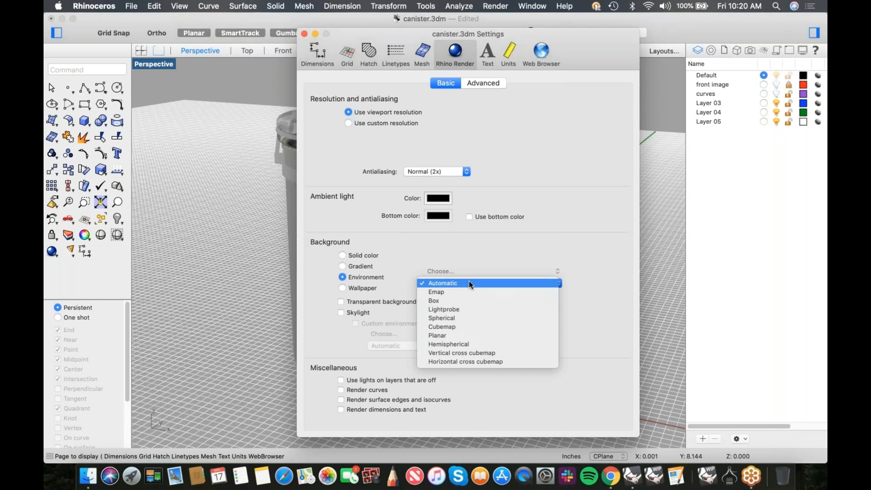
left_click(469, 282)
left_click(516, 273)
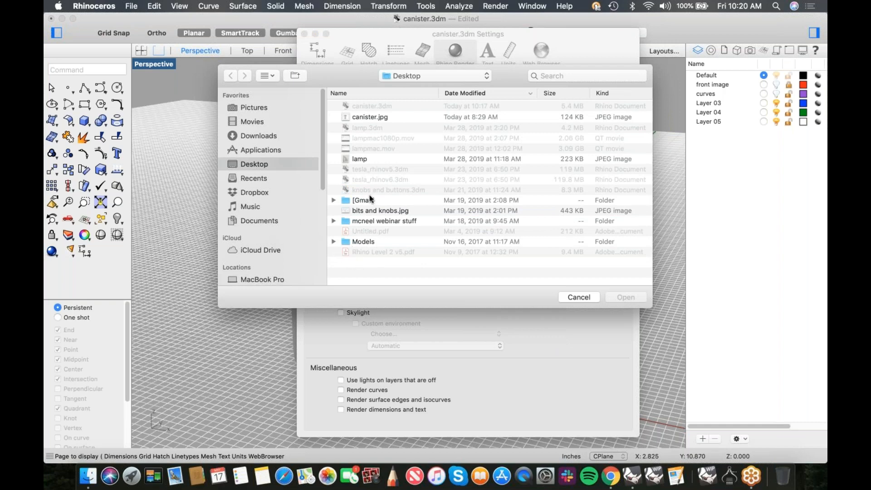
left_click(359, 117)
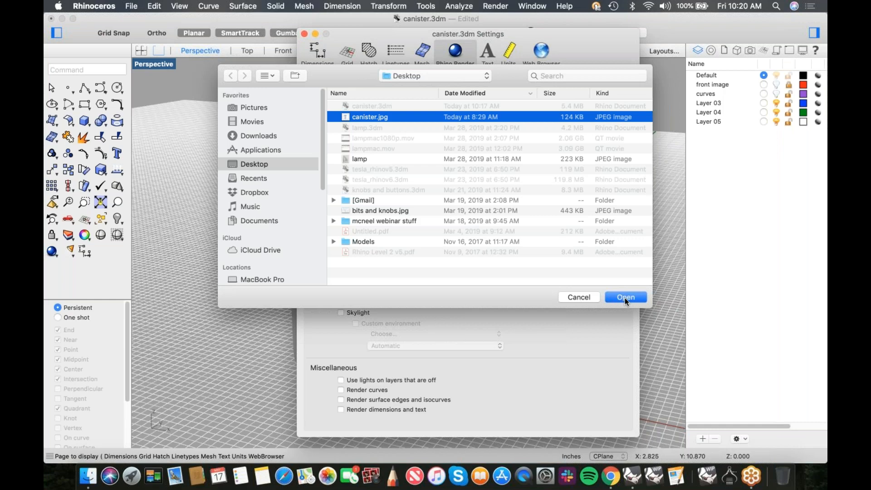
left_click(624, 298)
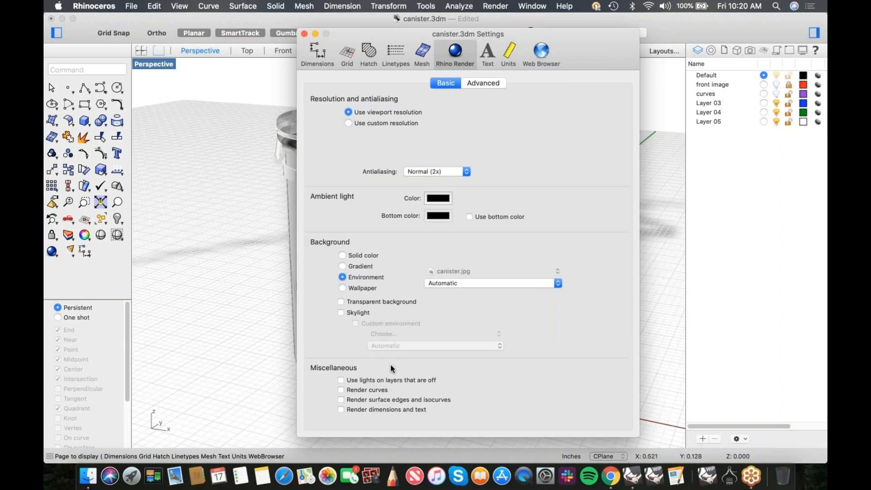
left_click(304, 34)
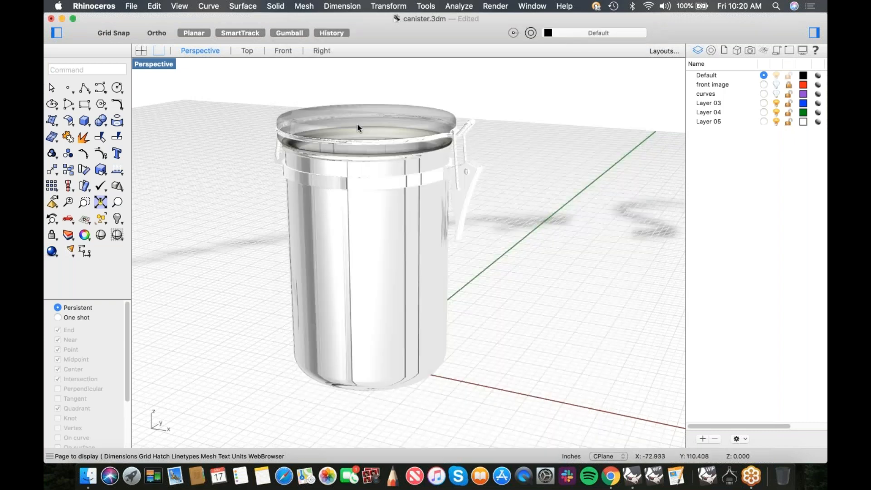
Reduce the reflectivity of the canister body's Silver material to 58% and clear the selection
mouse_move(393, 271)
right_mouse_down()
mouse_move(373, 284)
mouse_move(447, 280)
mouse_move(363, 283)
mouse_move(387, 278)
right_mouse_up()
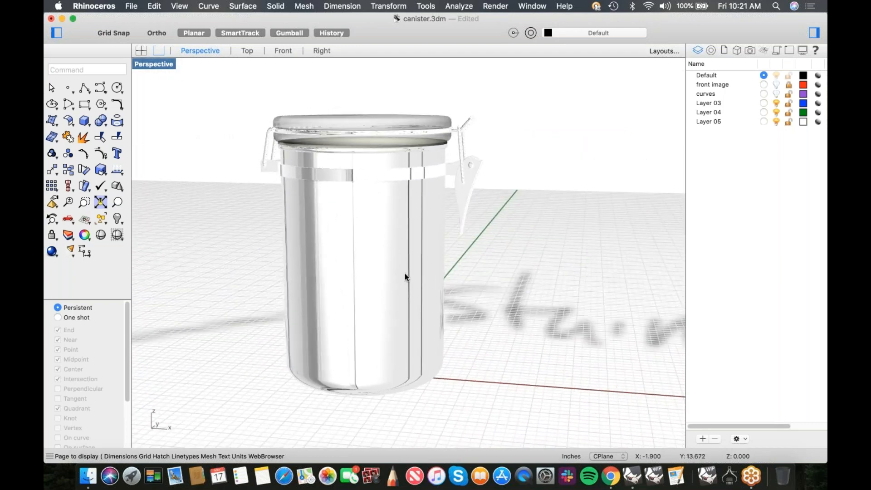
left_click(406, 278)
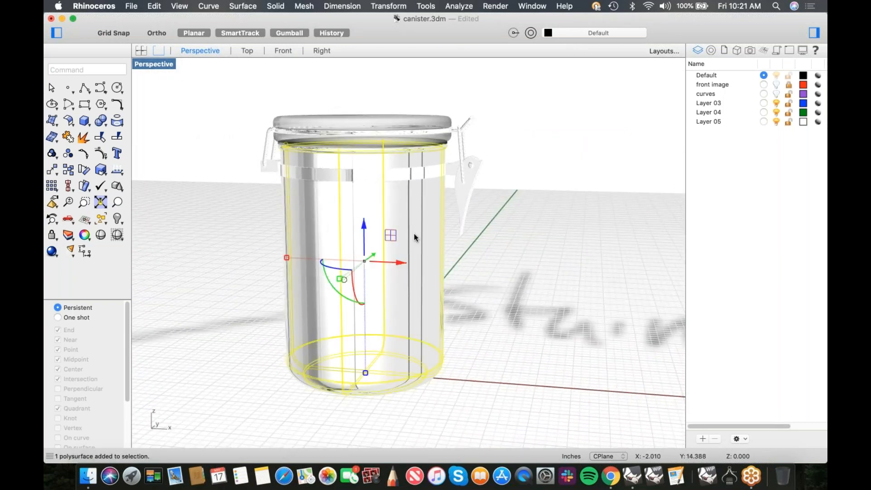
left_click(342, 6)
mouse_move(495, 6)
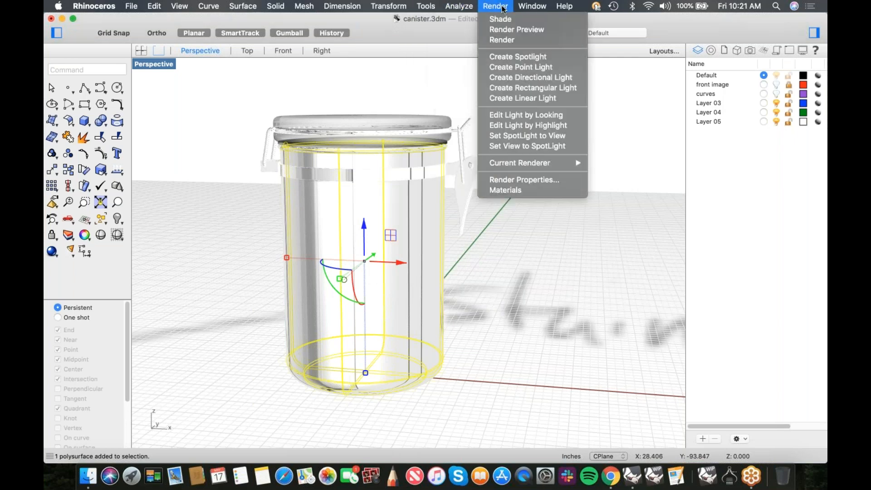
left_click(502, 190)
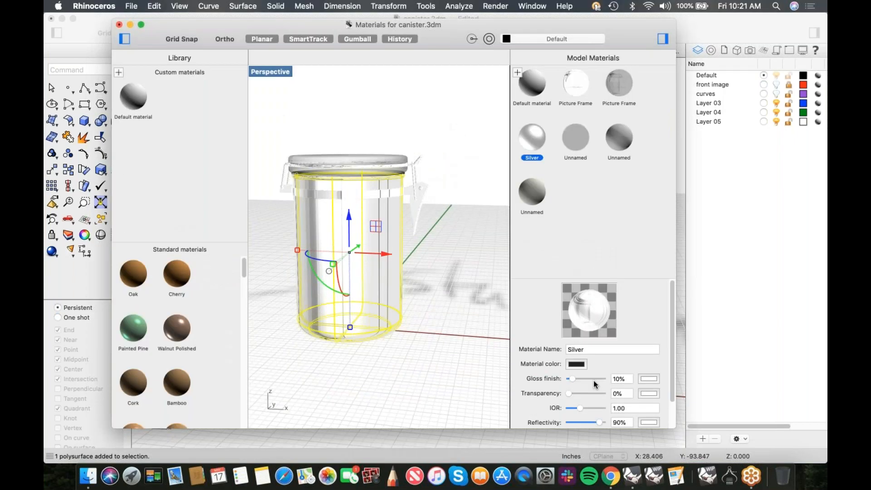
left_click_drag(600, 423, 588, 420)
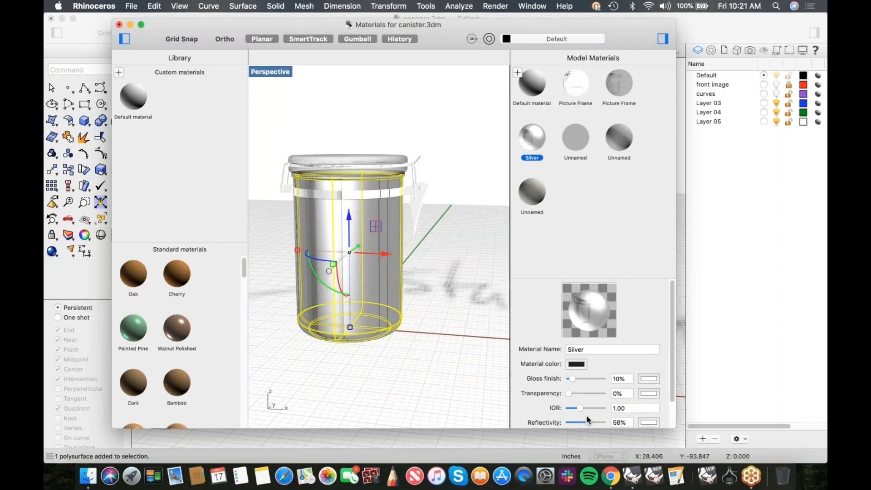
left_click(119, 25)
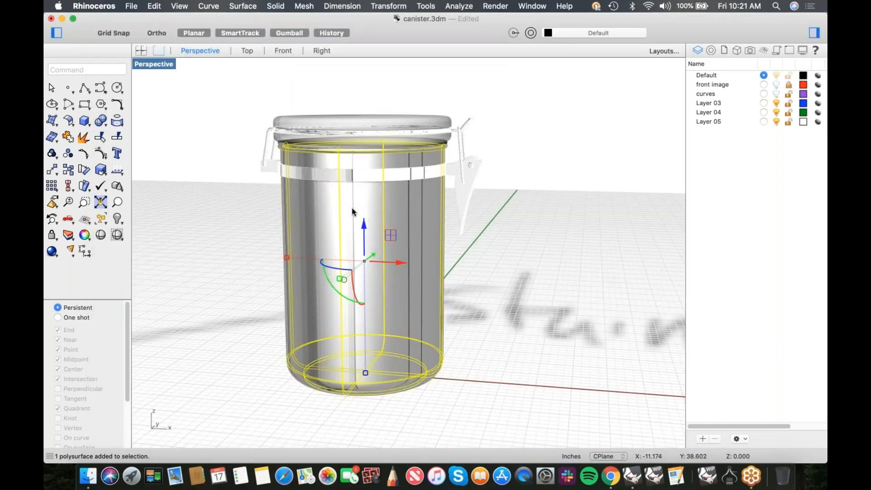
right_click_drag(368, 223, 406, 215)
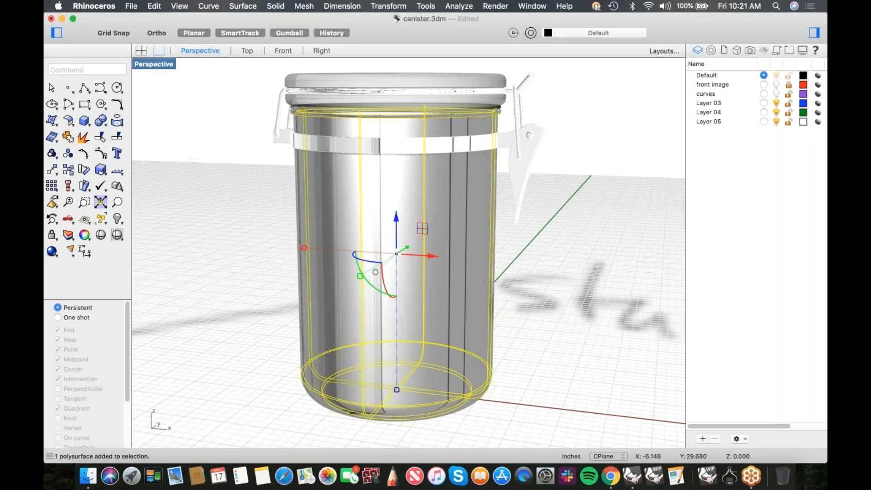
left_click(546, 213)
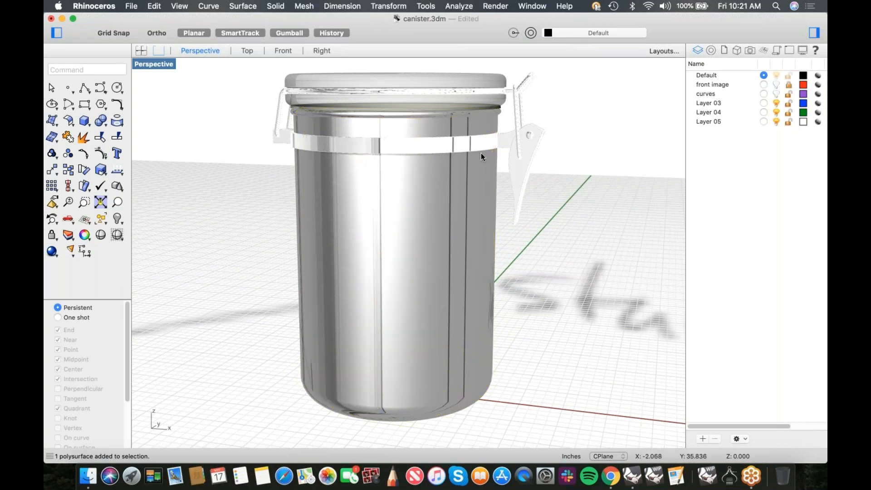
Render the Perspective view to check the canister's materials and environment background, and close the render window
left_click(495, 6)
left_click(502, 40)
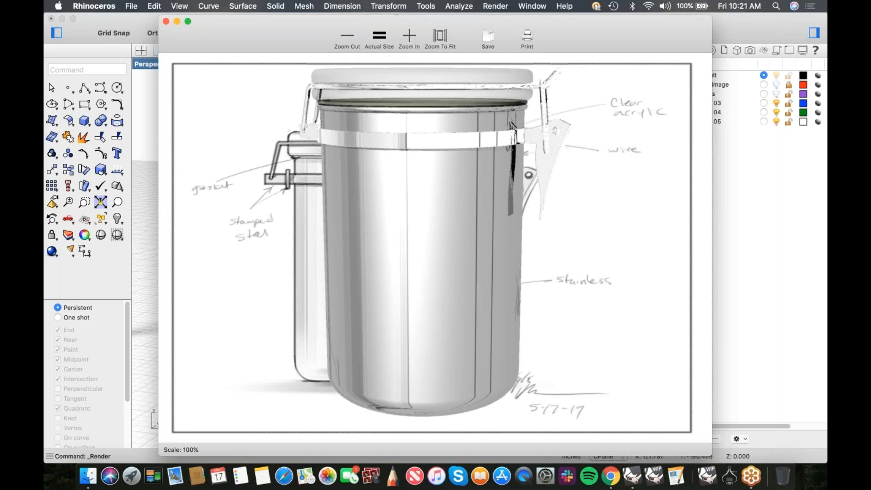
left_click(166, 21)
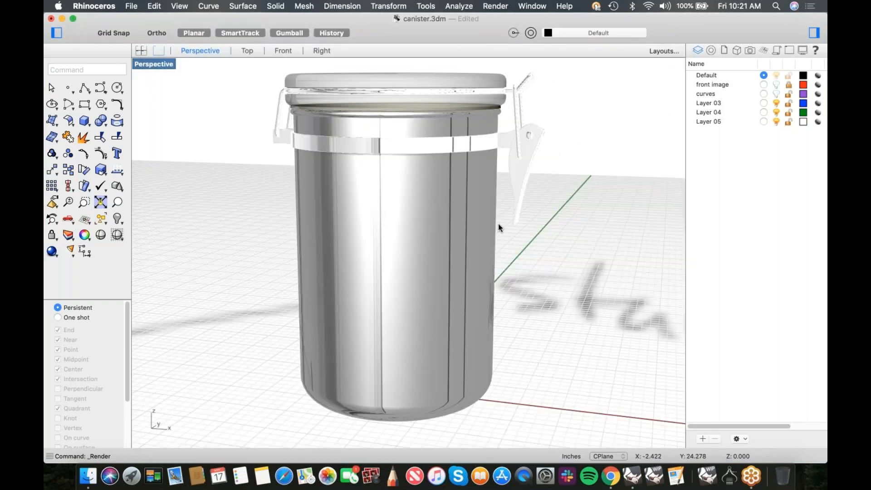
Set the Perspective viewport to Shaded display mode, showing the canister from a slightly higher angle
right_click_drag(510, 226, 392, 224)
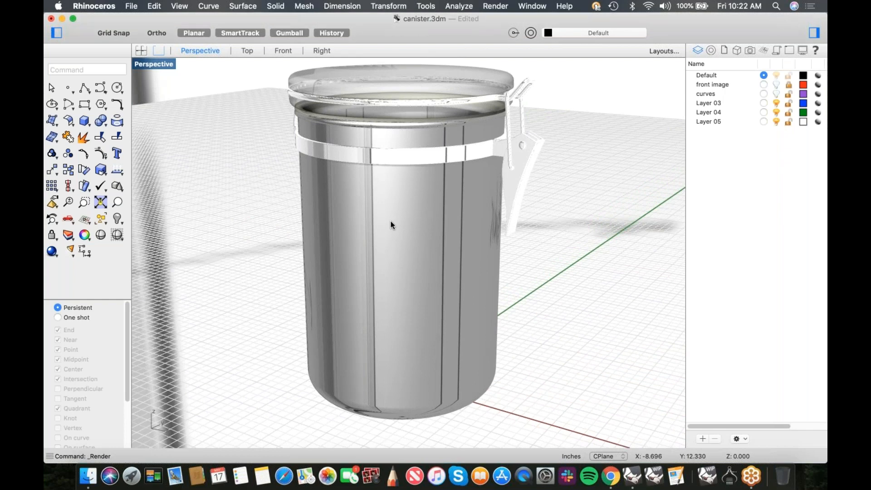
left_click(164, 71)
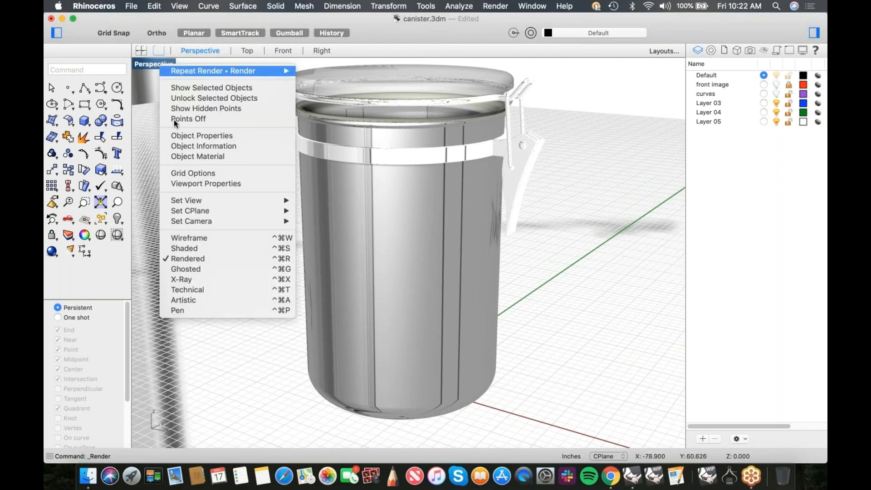
left_click(177, 248)
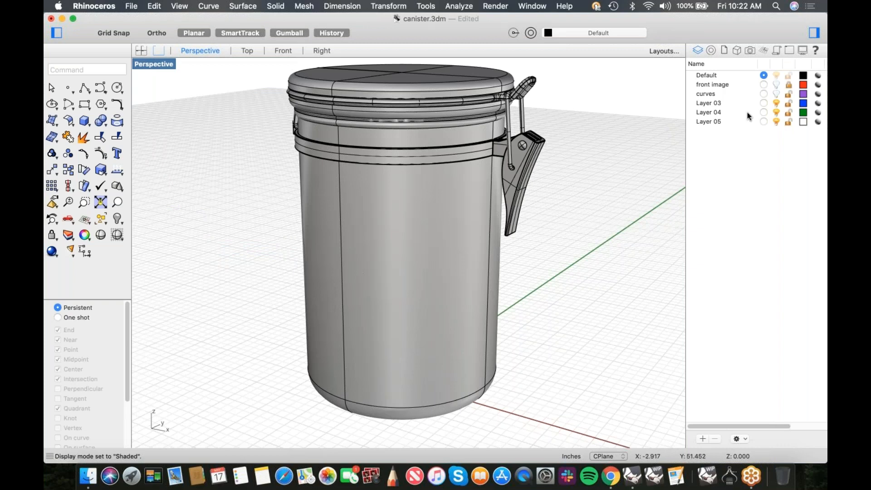
left_click(773, 176)
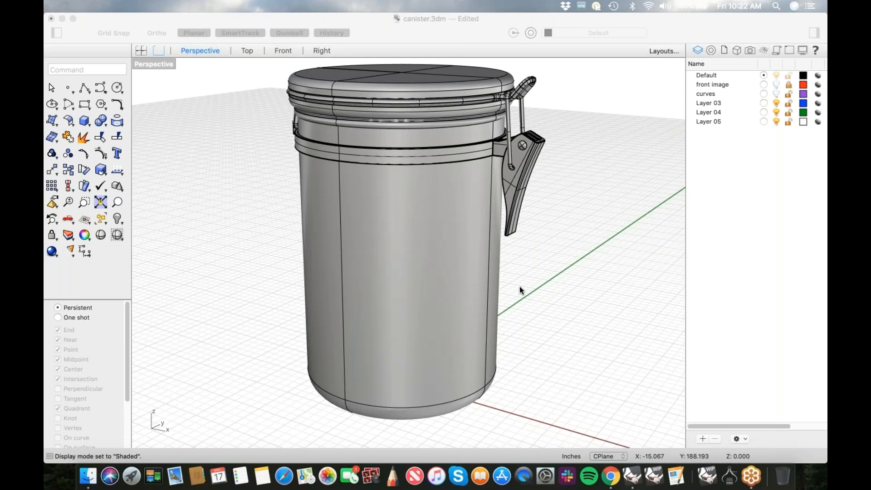
right_click_drag(519, 287, 526, 286)
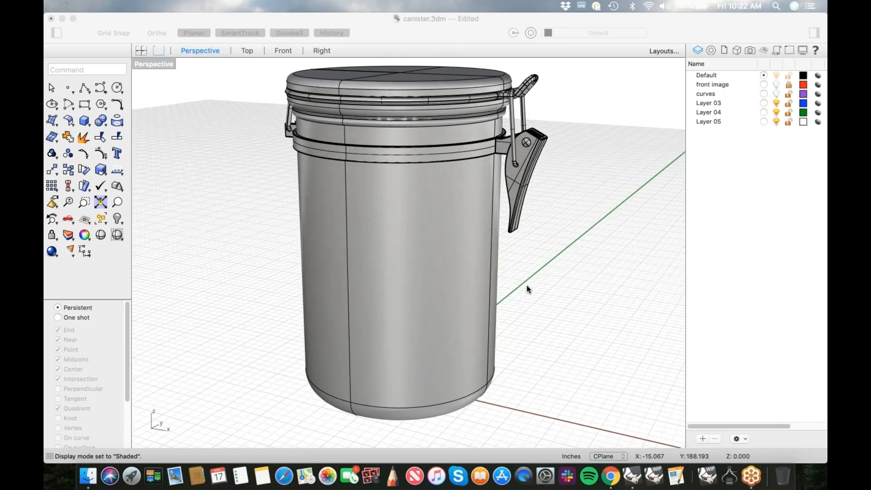